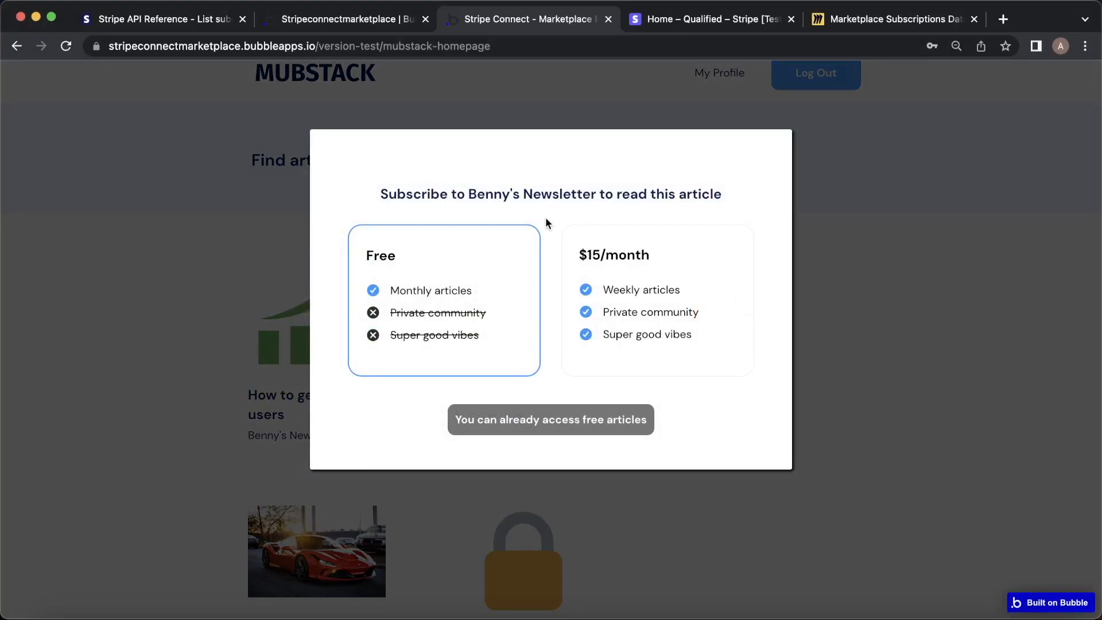
# Choose the $15/month plan for Benny's Newsletter and proceed to Stripe Checkout.
pyautogui.click(640, 270)
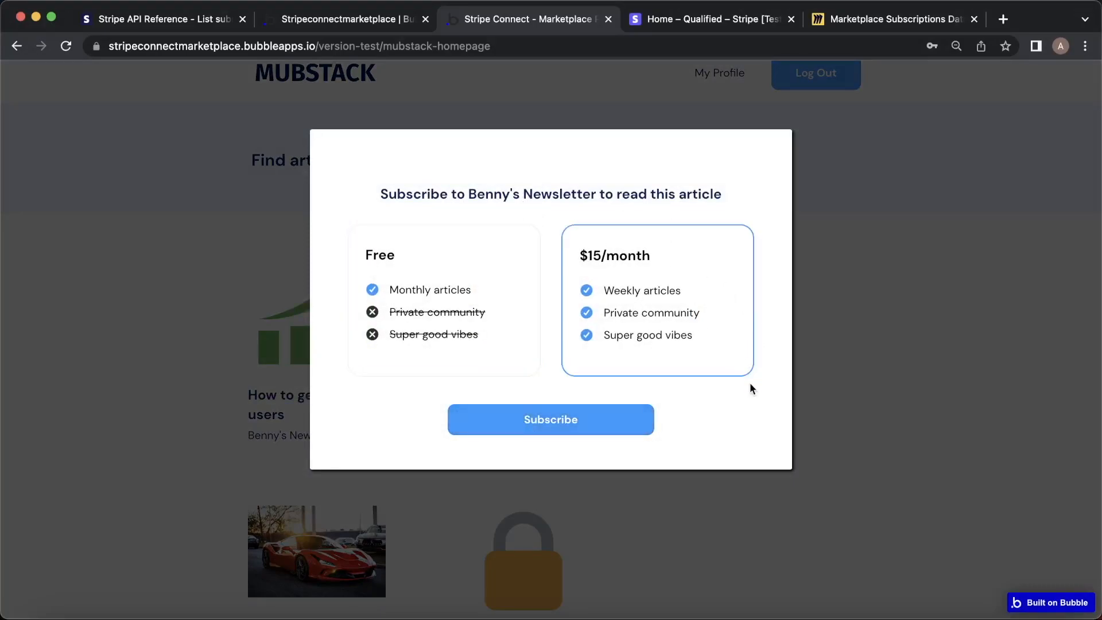
pyautogui.click(573, 426)
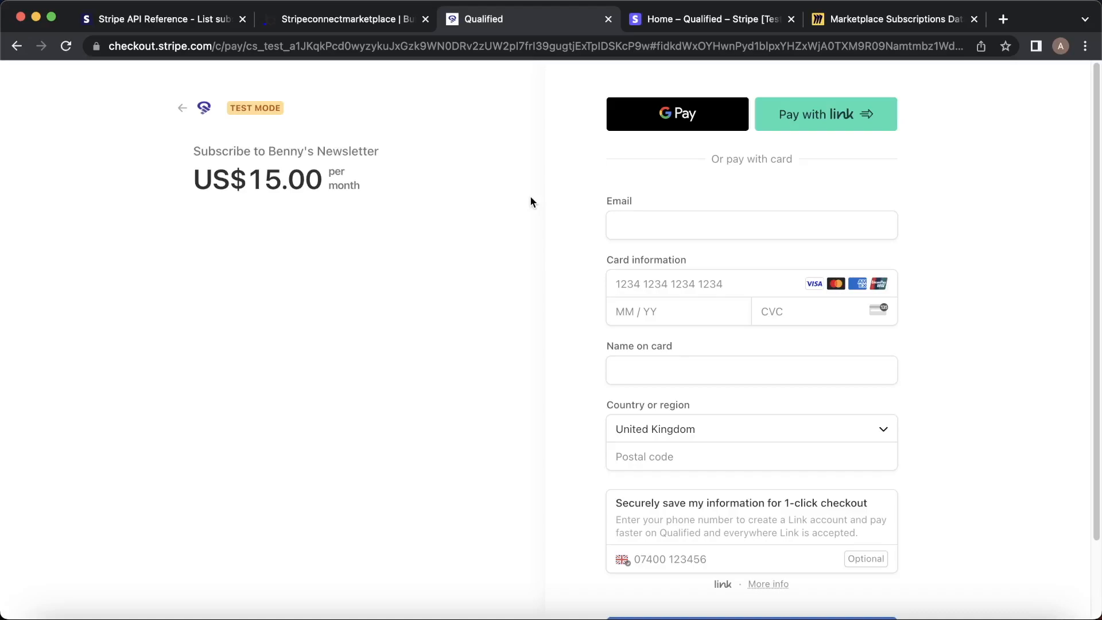
# Pay the US$15.00 monthly subscription with the subscriber's e-mail, test card details and cardholder name.
pyautogui.click(684, 226)
pyautogui.write('tomhanks@testmail')
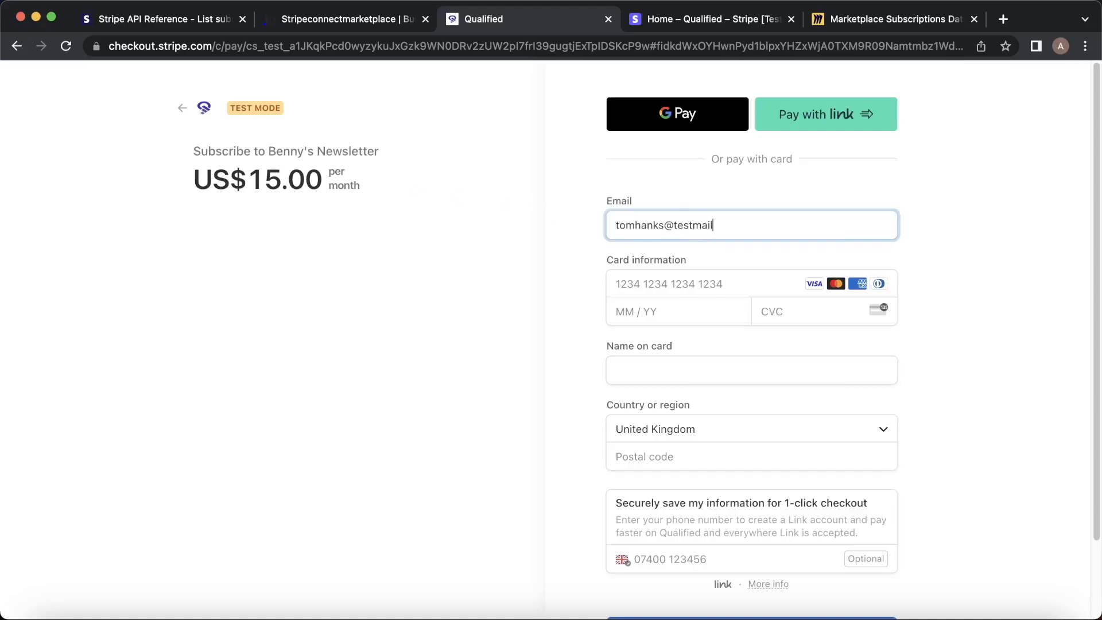
pyautogui.write('.com')
pyautogui.press('Tab')
pyautogui.write('42424242424242420124123')
pyautogui.press('Tab')
pyautogui.write('Tom Hanks')
pyautogui.press('Tab')
pyautogui.press('Tab')
pyautogui.press('Down')
pyautogui.press('Return')
pyautogui.scroll(-1, 855, 607)
pyautogui.click(854, 607)
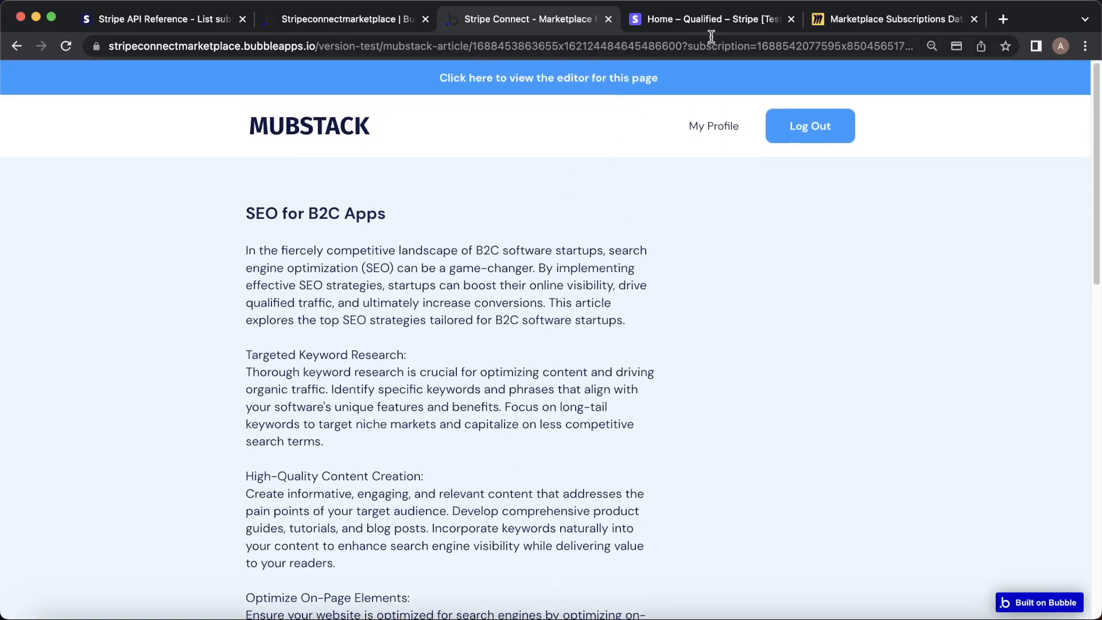
# Verify the newest US$3.00 collected fee on the US$15.00 payment in Stripe, then return to Mubstack.
pyautogui.click(708, 12)
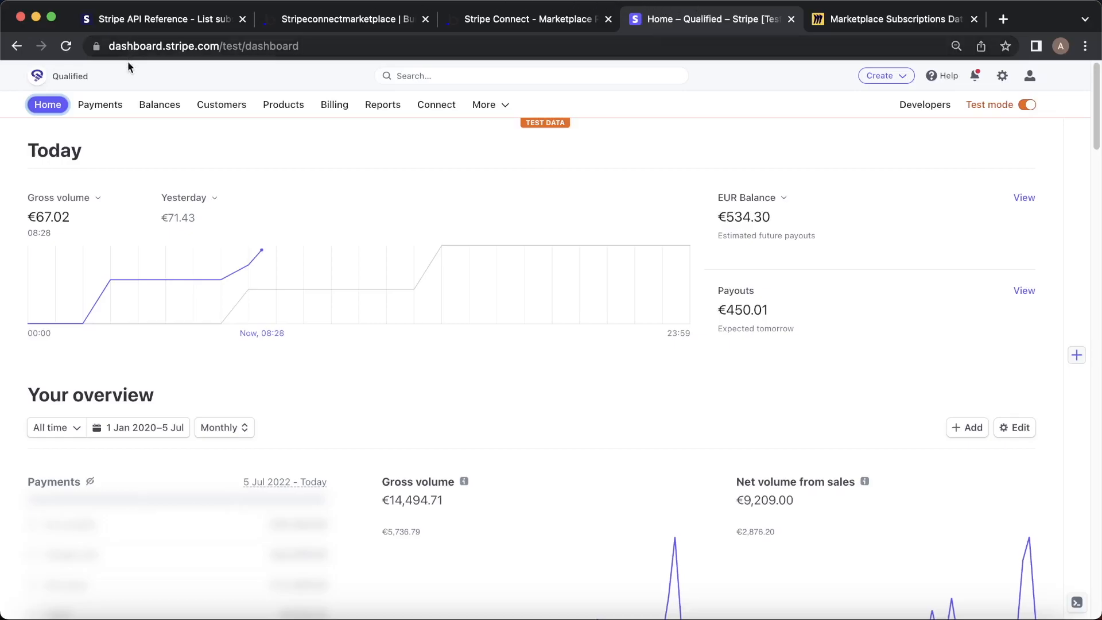
pyautogui.click(108, 106)
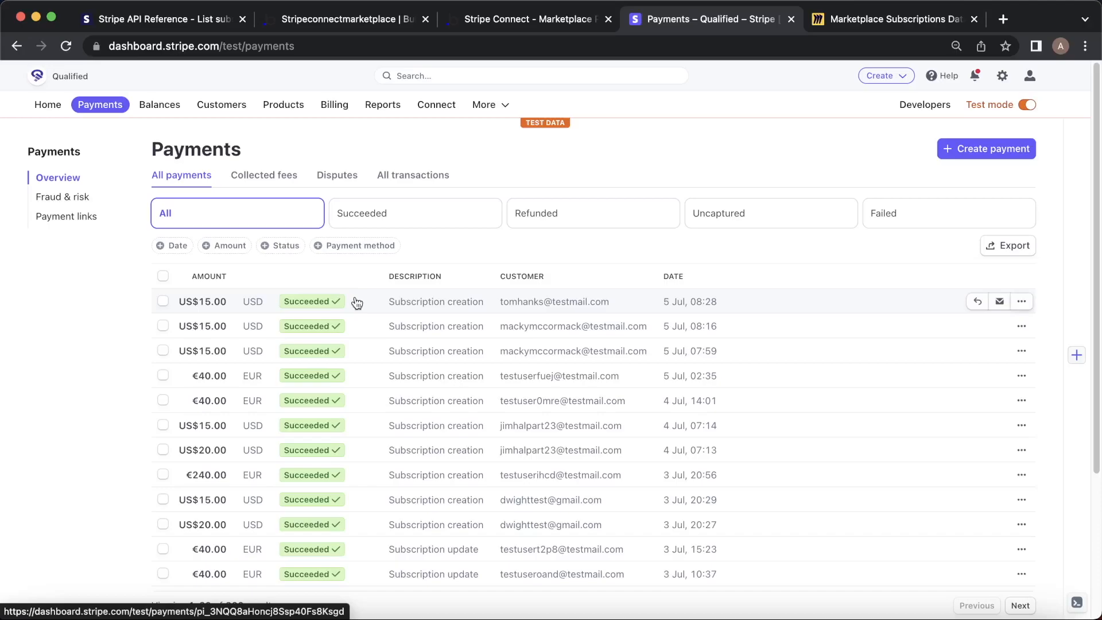
pyautogui.click(243, 181)
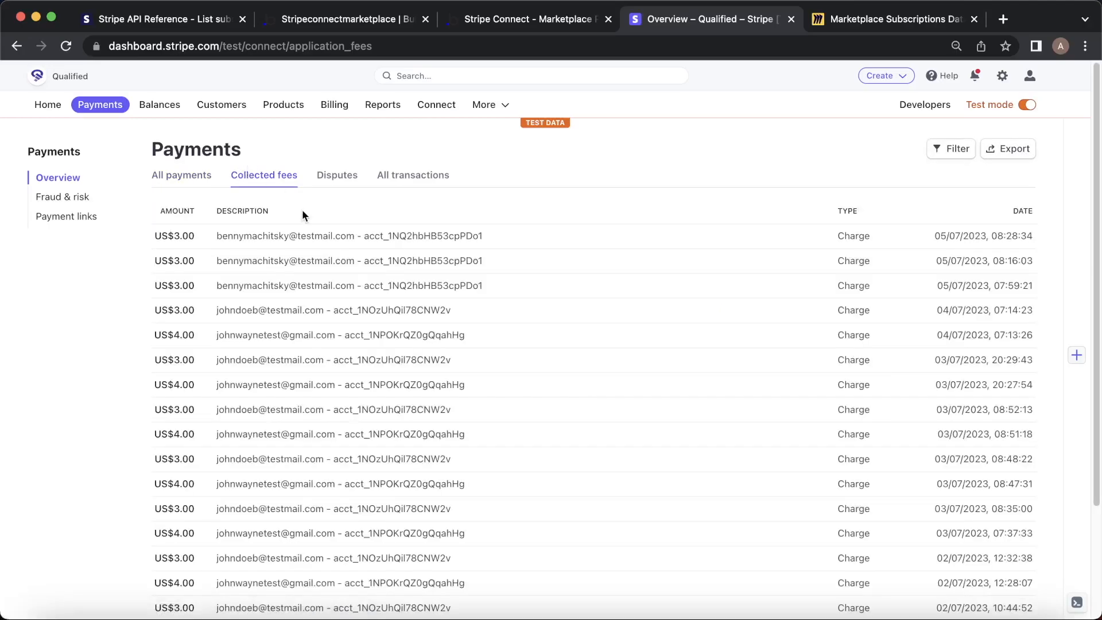
pyautogui.click(243, 234)
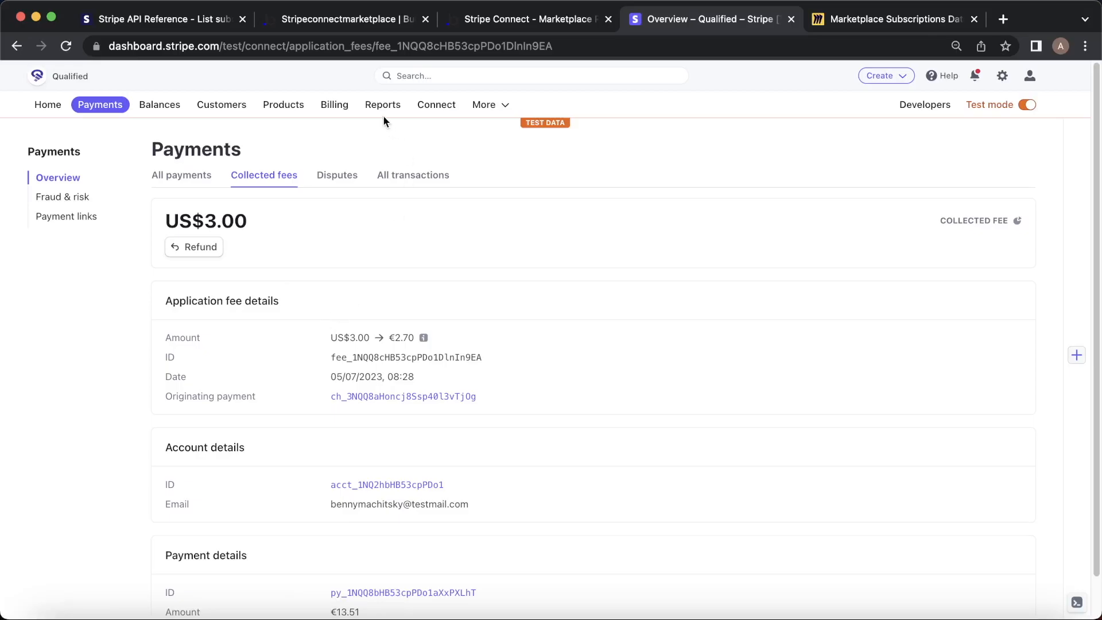
pyautogui.click(505, 21)
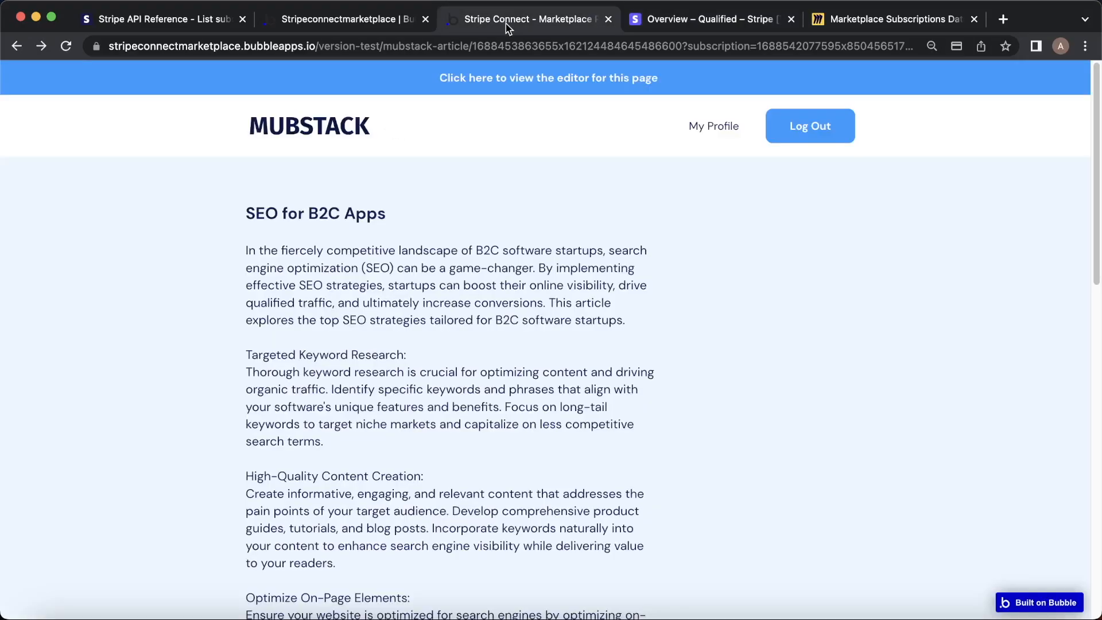
# Go to the Mubstack homepage, view the red car article, and return to the article grid.
pyautogui.click(328, 142)
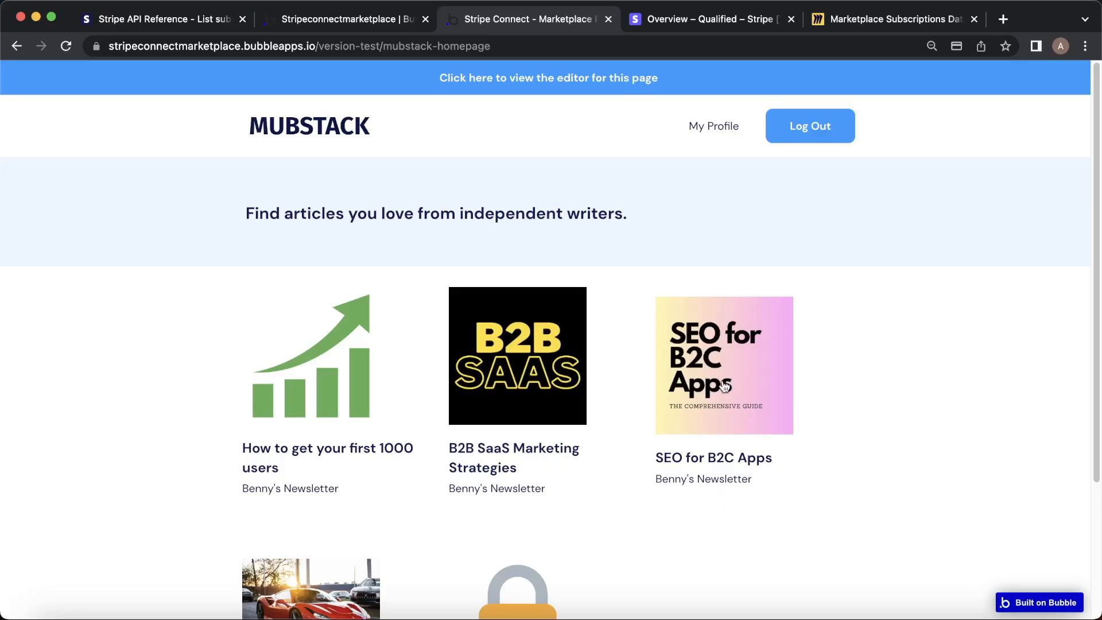
pyautogui.scroll(-3, 731, 467)
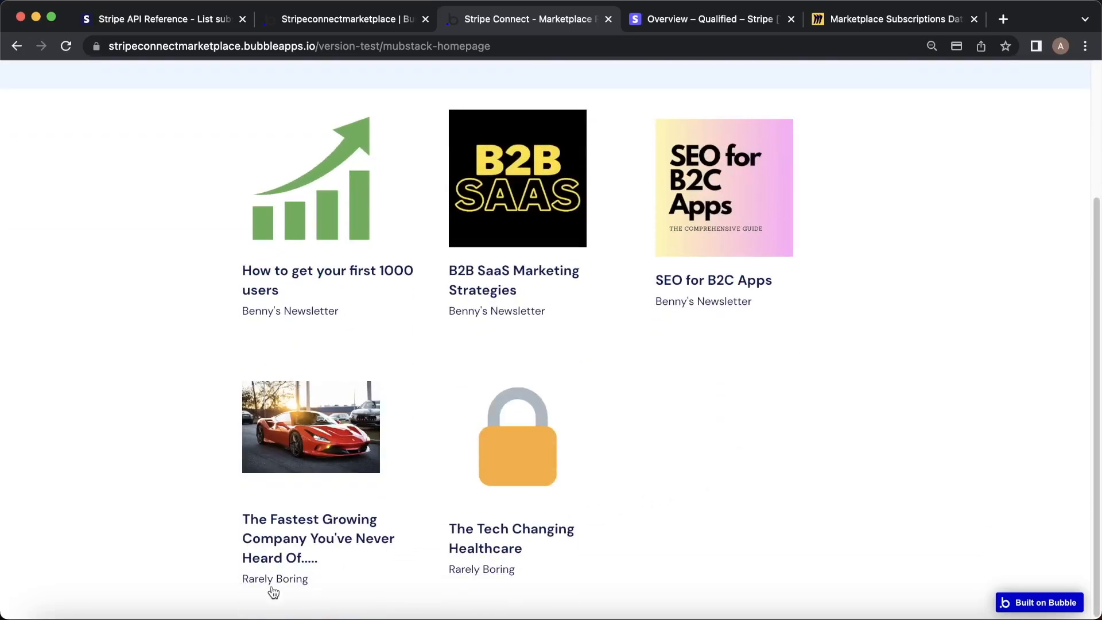
pyautogui.click(304, 439)
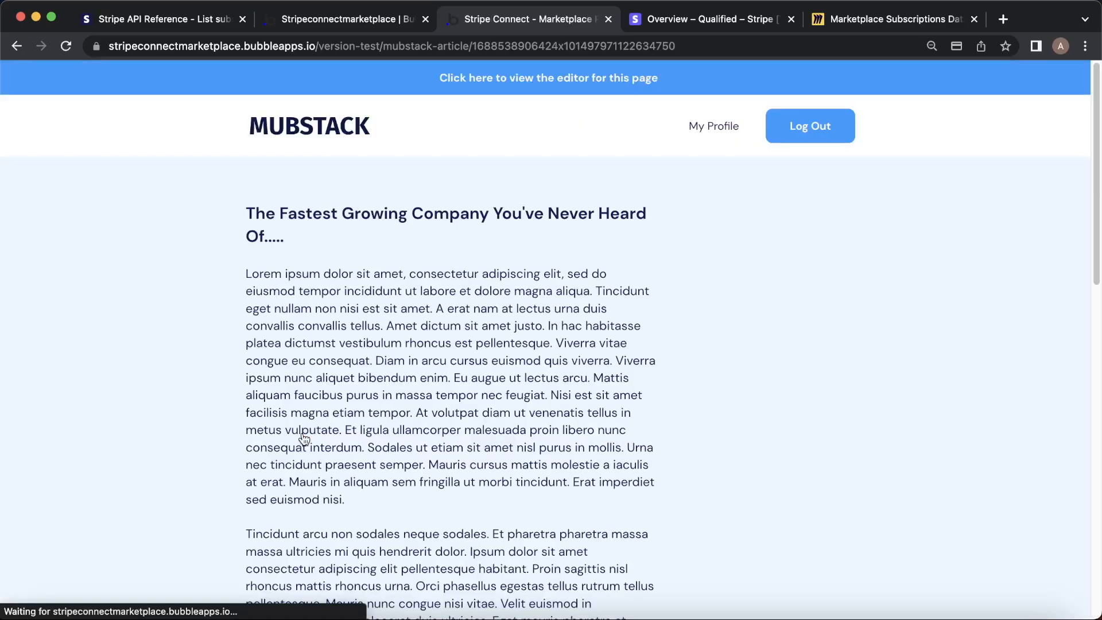
pyautogui.click(350, 126)
# Try the locked healthcare article, dismiss the subscribe prompt, and open My Profile.
pyautogui.scroll(-3, 531, 474)
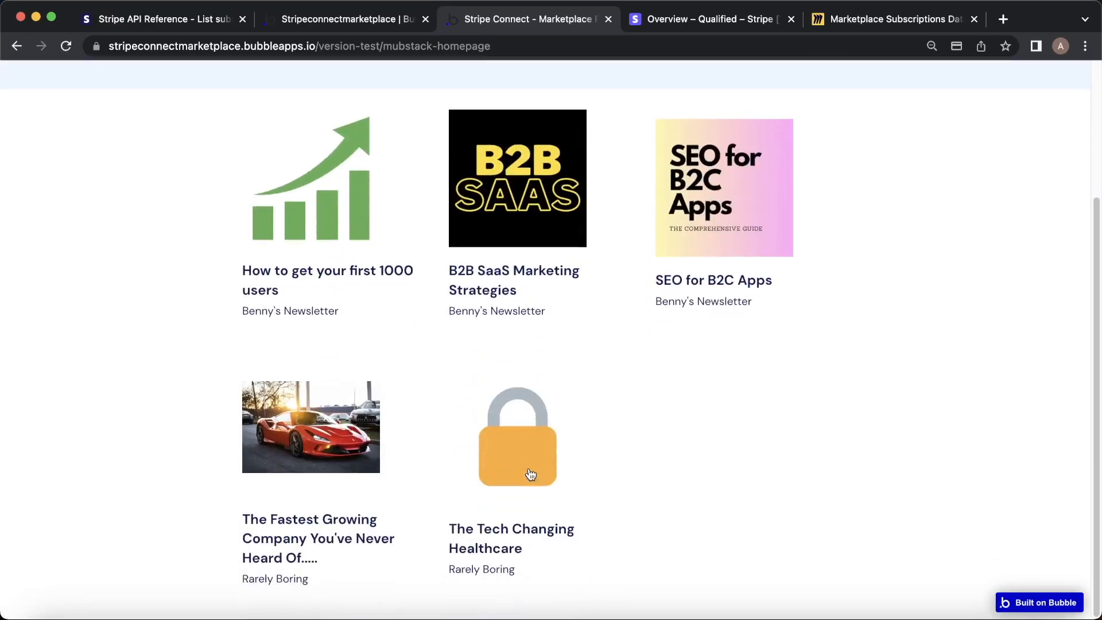
pyautogui.click(530, 474)
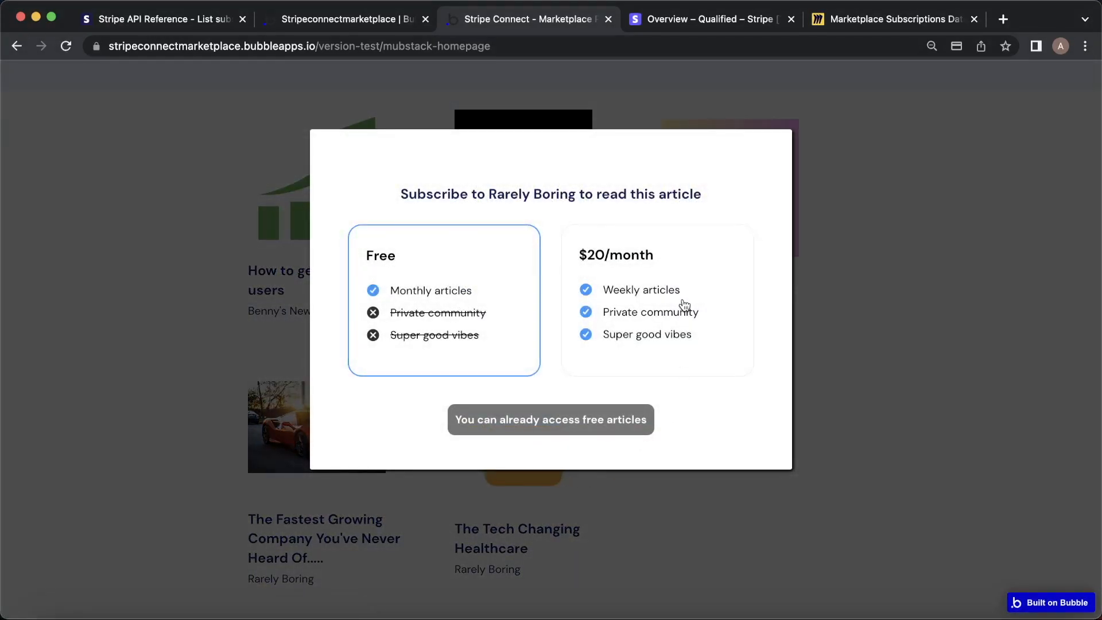
pyautogui.click(827, 269)
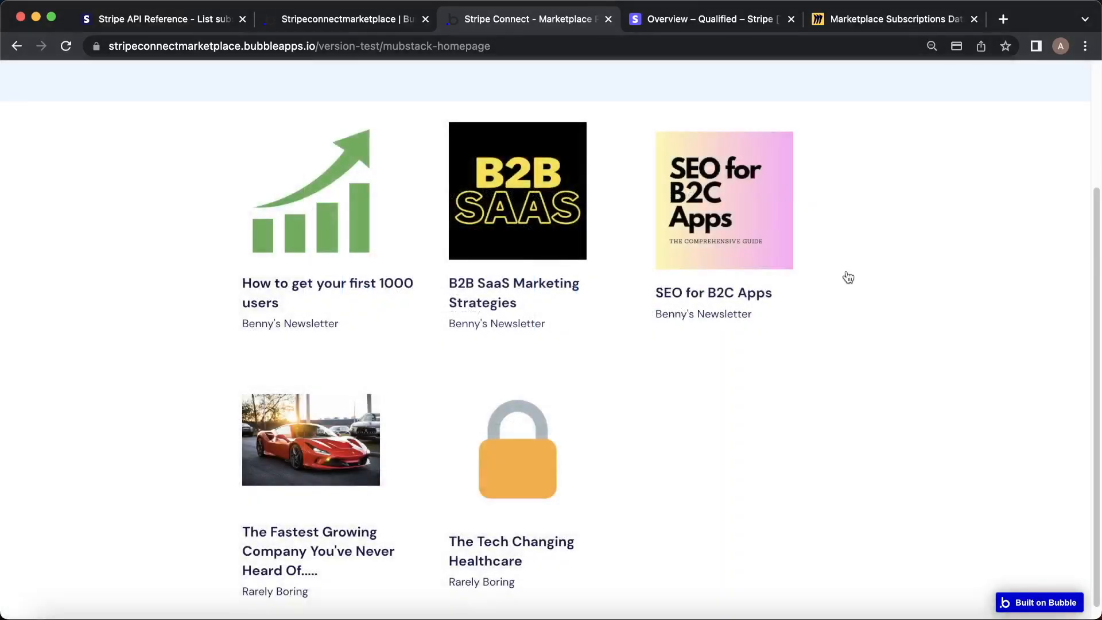
pyautogui.scroll(5, 846, 277)
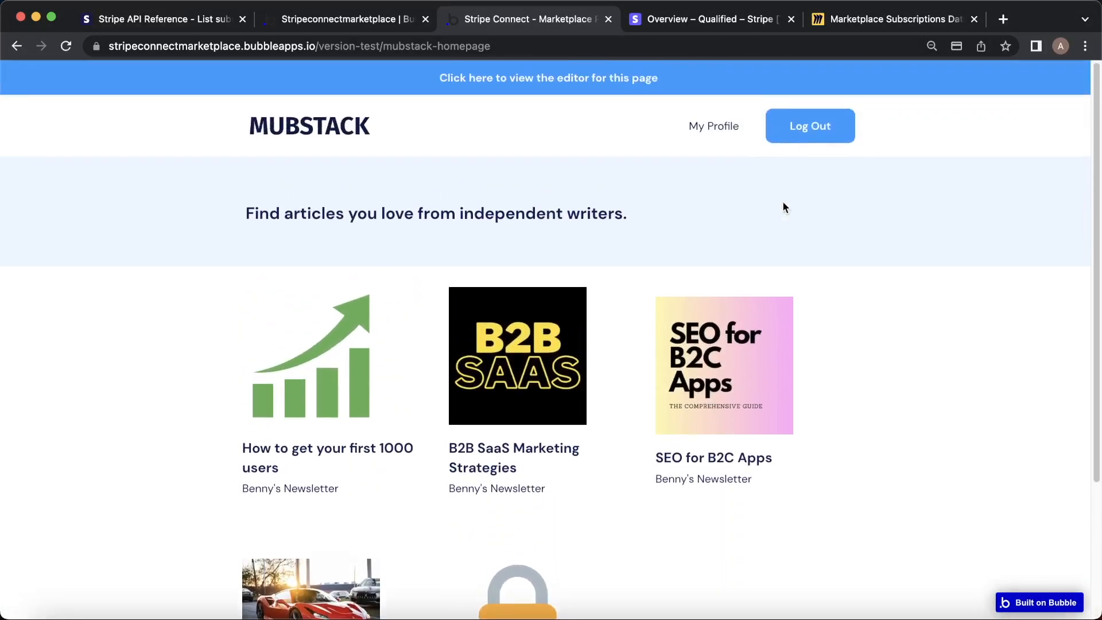
pyautogui.click(729, 129)
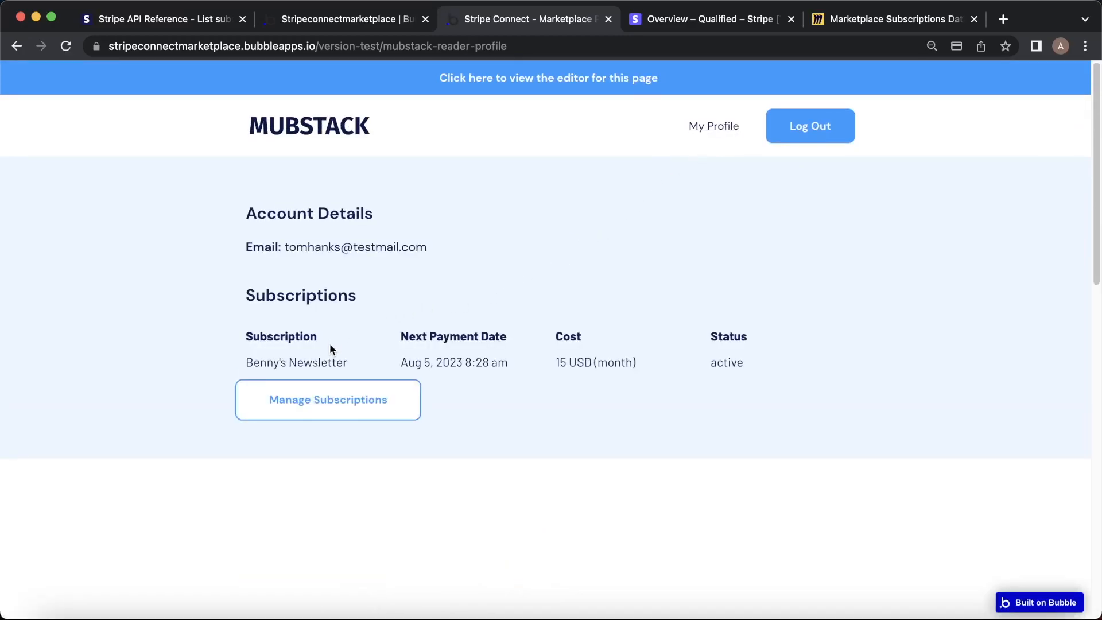
# Cancel the US$15.00-per-month newsletter plan in the Stripe Billing Portal.
pyautogui.click(365, 396)
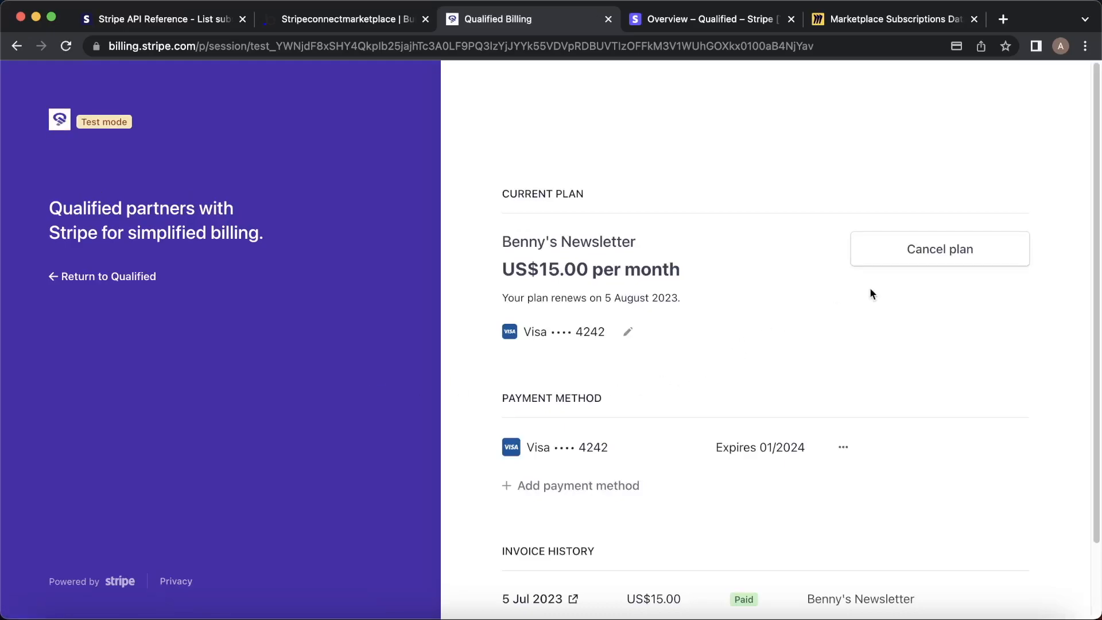
pyautogui.click(888, 268)
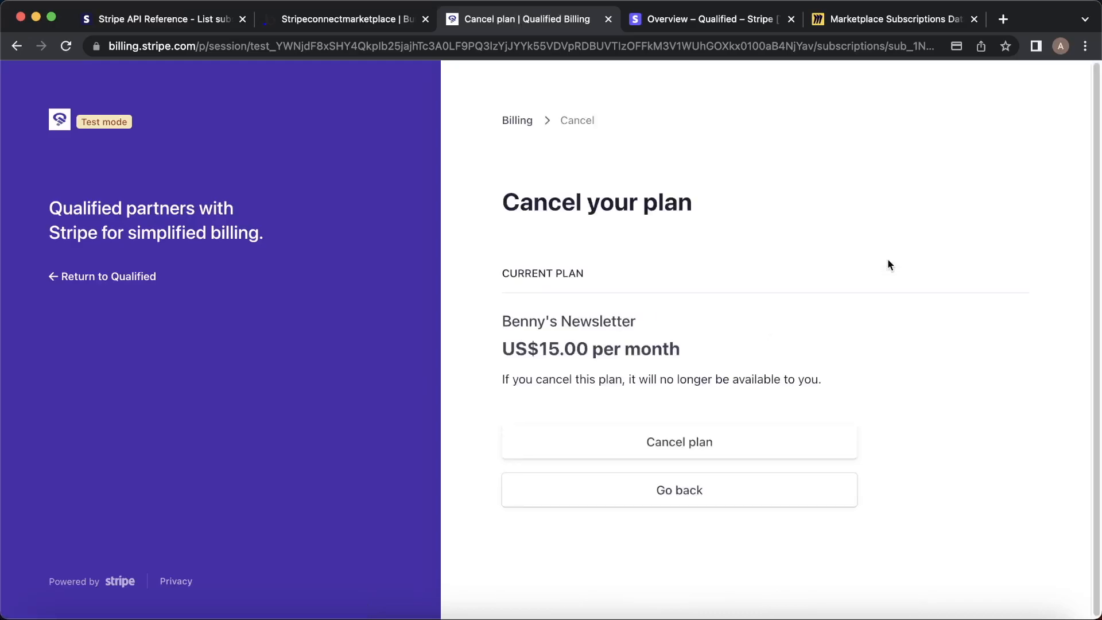
pyautogui.click(752, 431)
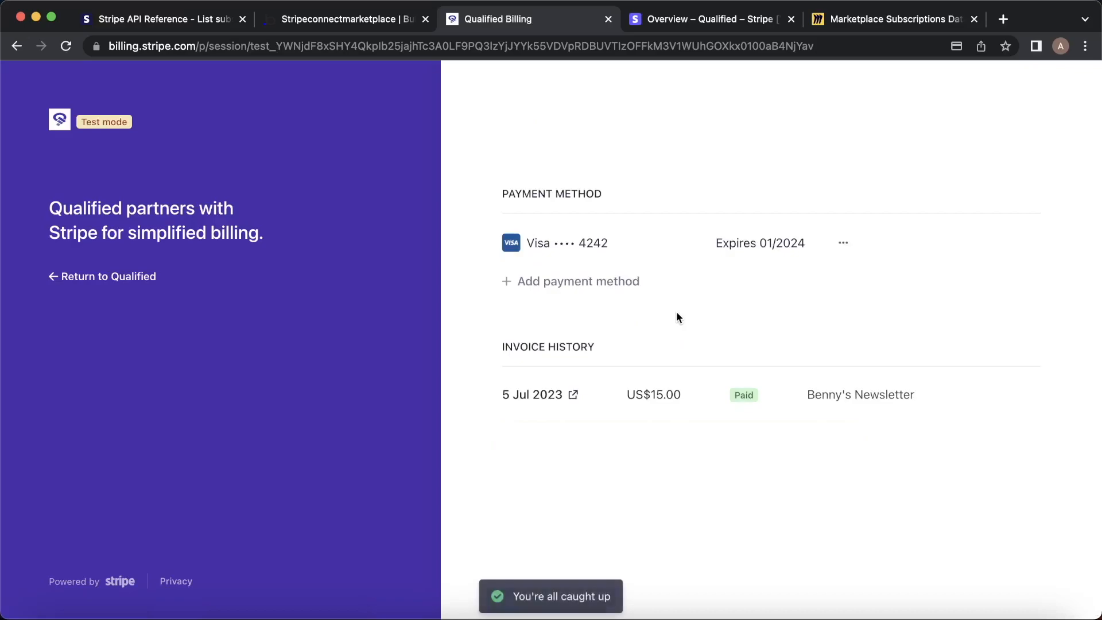
# Return to Mubstack's homepage and confirm the SEO for B2C Apps article is locked again.
pyautogui.click(126, 277)
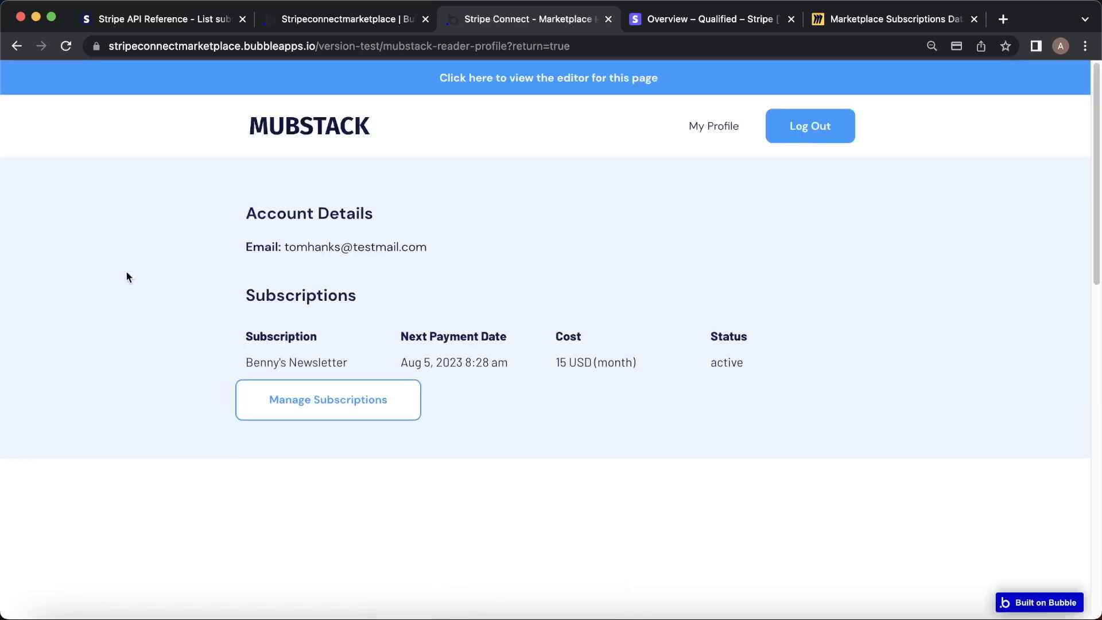
pyautogui.click(360, 138)
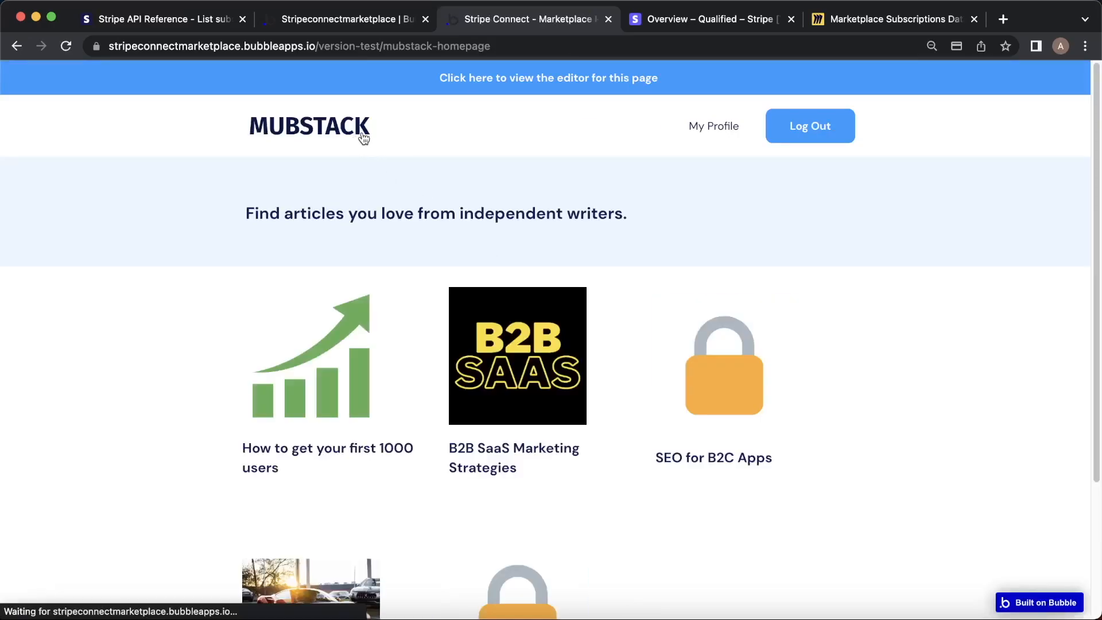
pyautogui.click(709, 358)
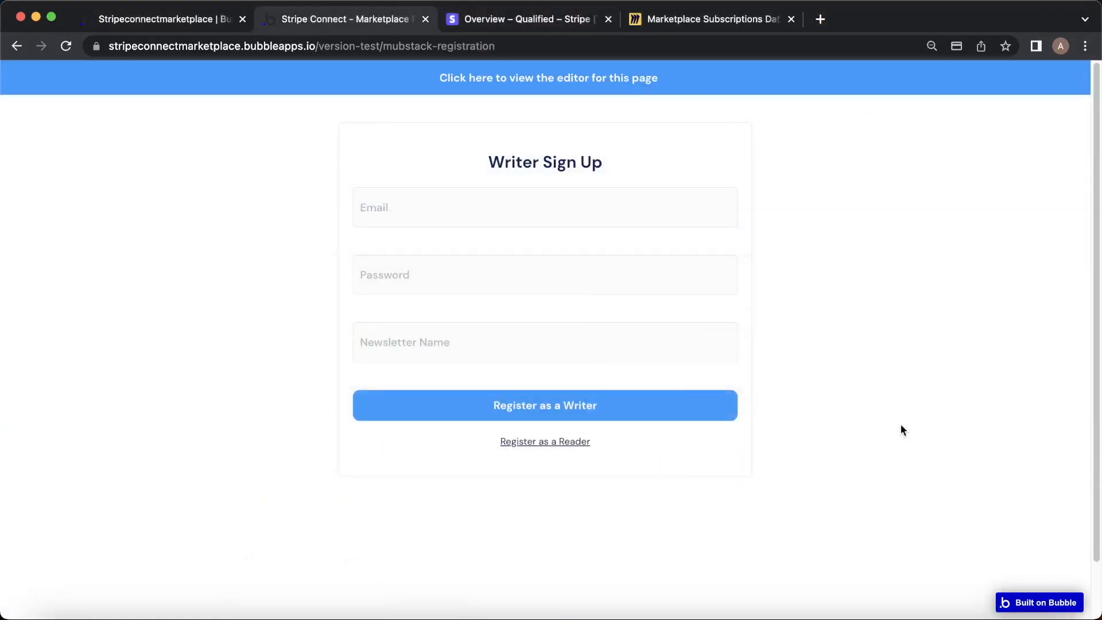
# Register a writer with e-mail, password and newsletter 'George's Picks', then open Stripe Express.
pyautogui.click(513, 208)
pyautogui.write('georgeclooney@tet')
pyautogui.press('BackSpace')
pyautogui.write('stmail.com')
pyautogui.press('Tab')
pyautogui.write('123')
pyautogui.press('Tab')
pyautogui.write("George's Picks")
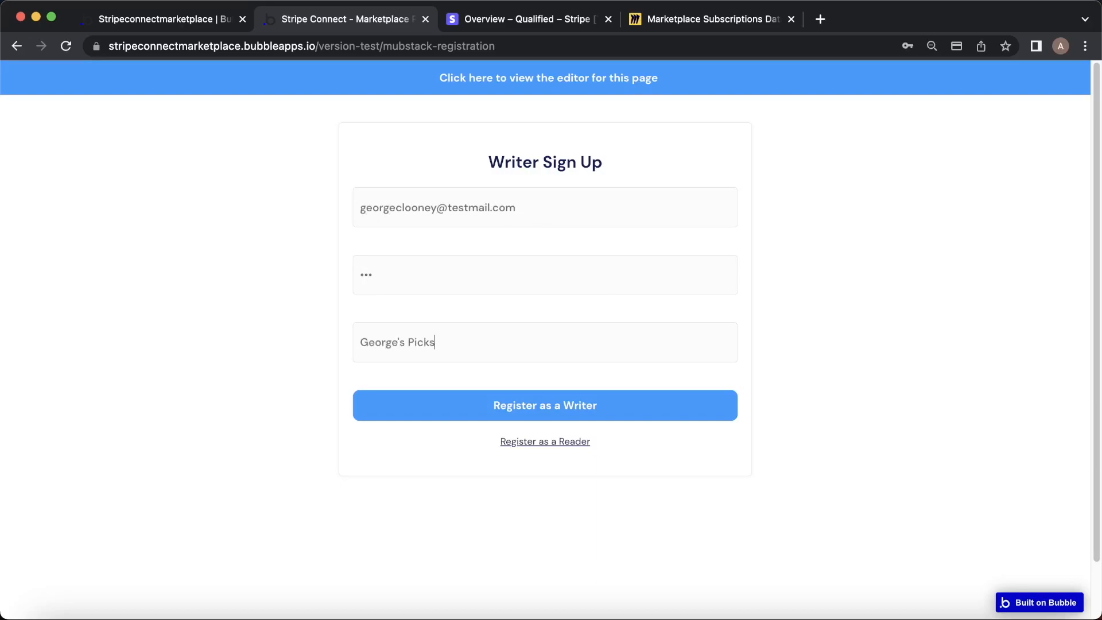
pyautogui.click(557, 396)
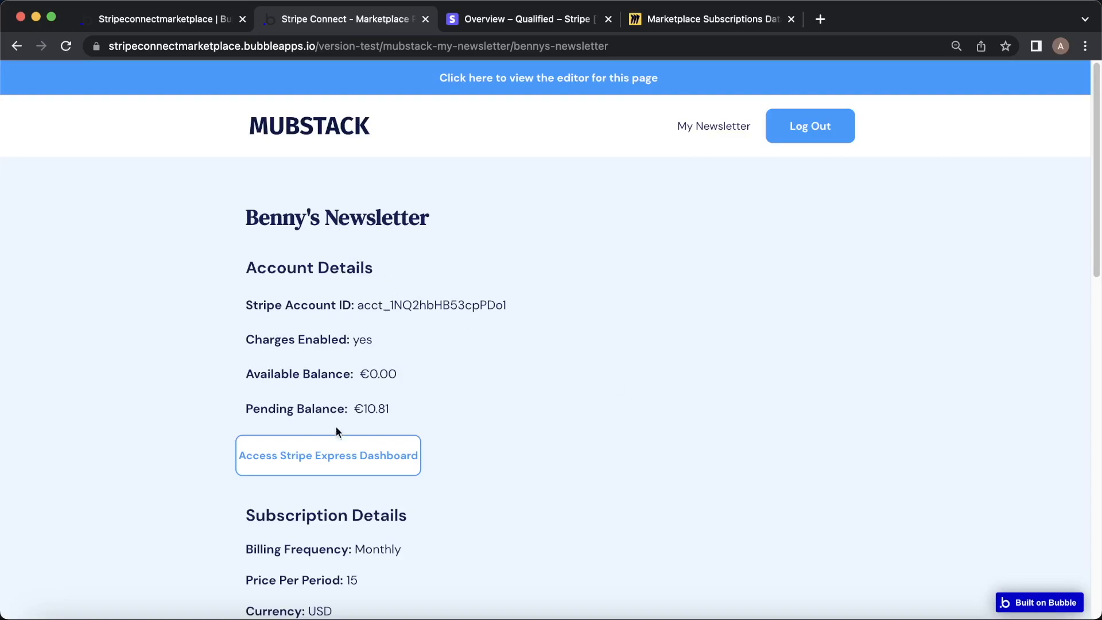
pyautogui.click(331, 440)
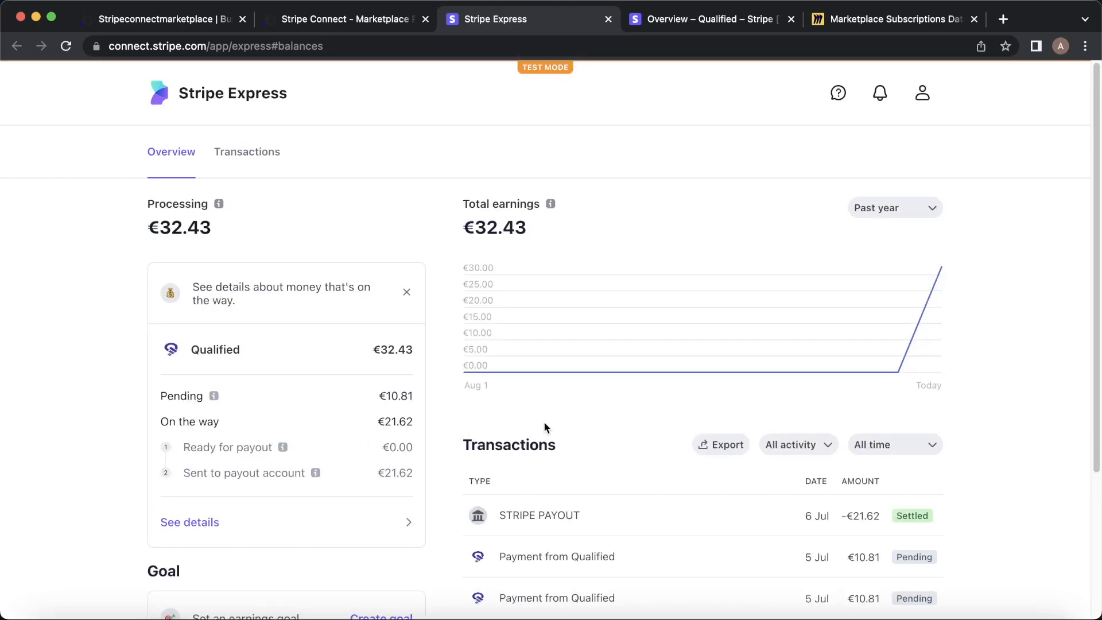
# Review the €32.43 total earnings and €10.81 pending payments in the Stripe Express overview.
pyautogui.scroll(-5, 543, 425)
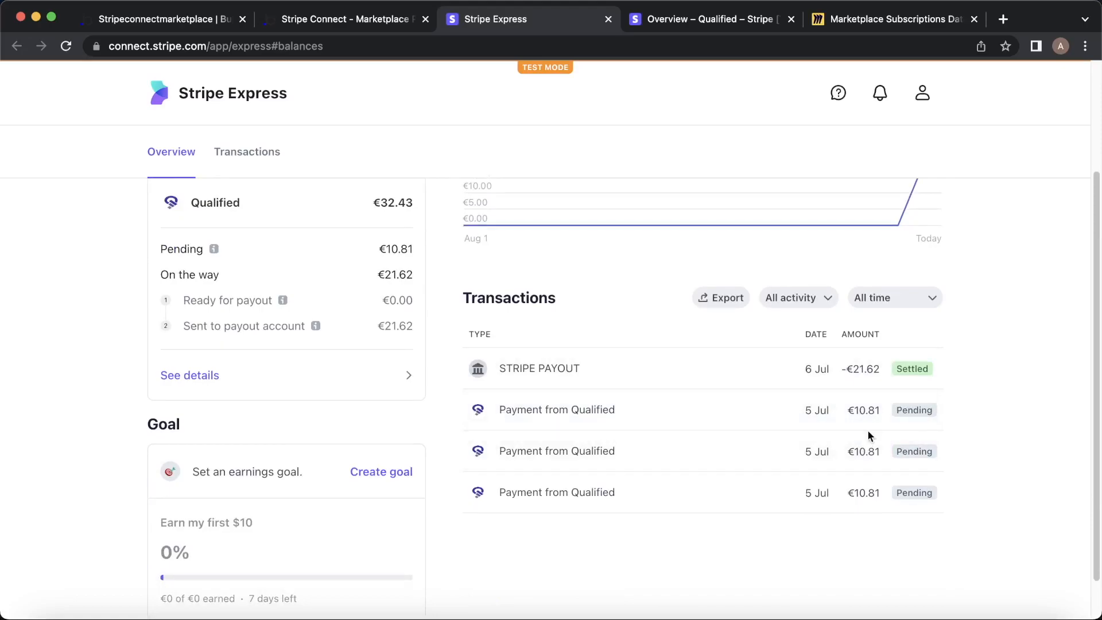
pyautogui.scroll(5, 867, 428)
pyautogui.rightClick(847, 421)
pyautogui.click(847, 421)
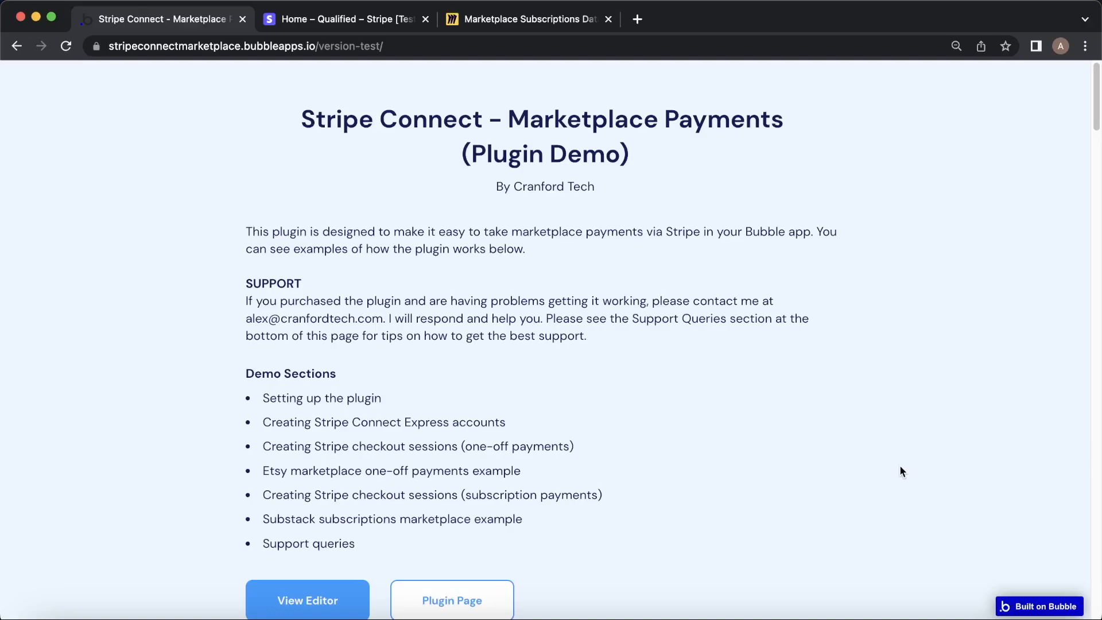
# Open the demo app in the Bubble editor and view the Stripe Connect - Marketplace plugin details.
pyautogui.scroll(-5, 900, 468)
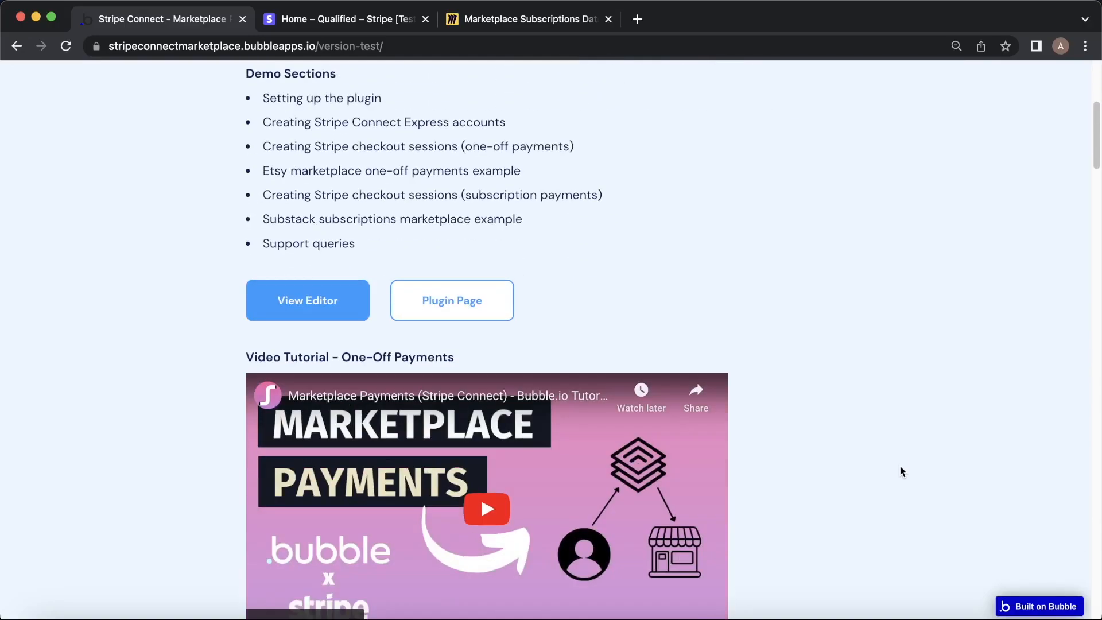
pyautogui.scroll(-1, 900, 469)
pyautogui.click(310, 253)
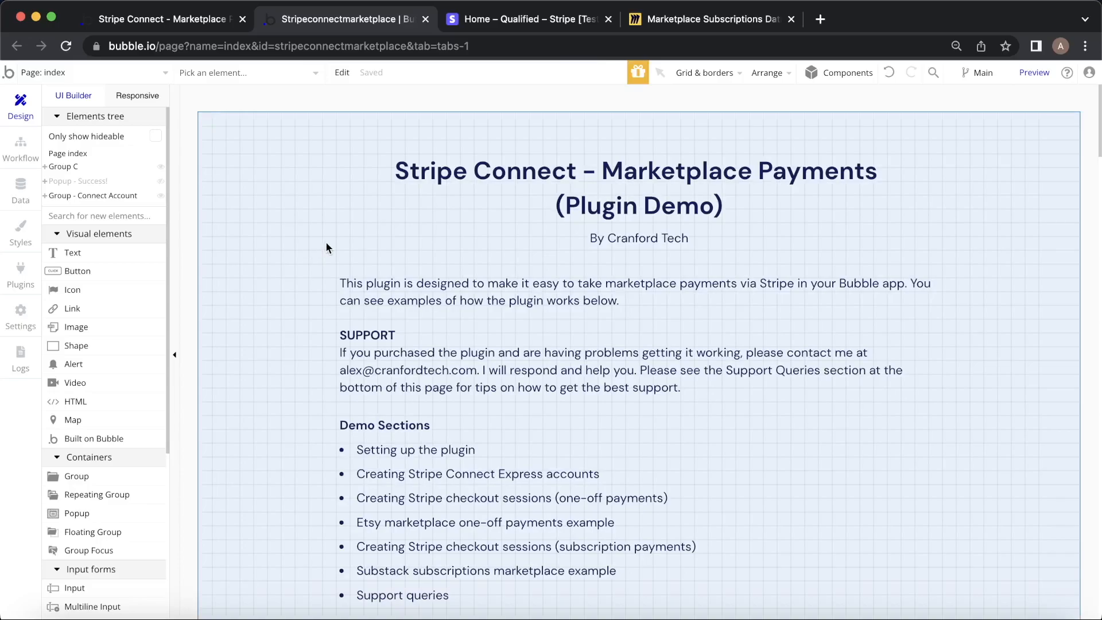
pyautogui.click(21, 276)
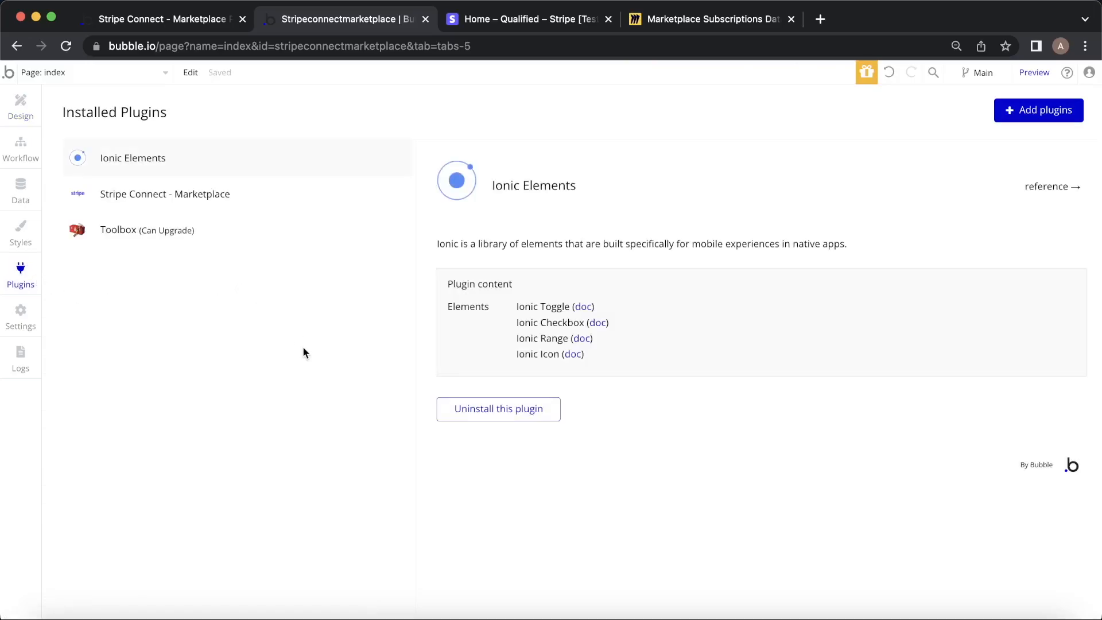
pyautogui.click(251, 207)
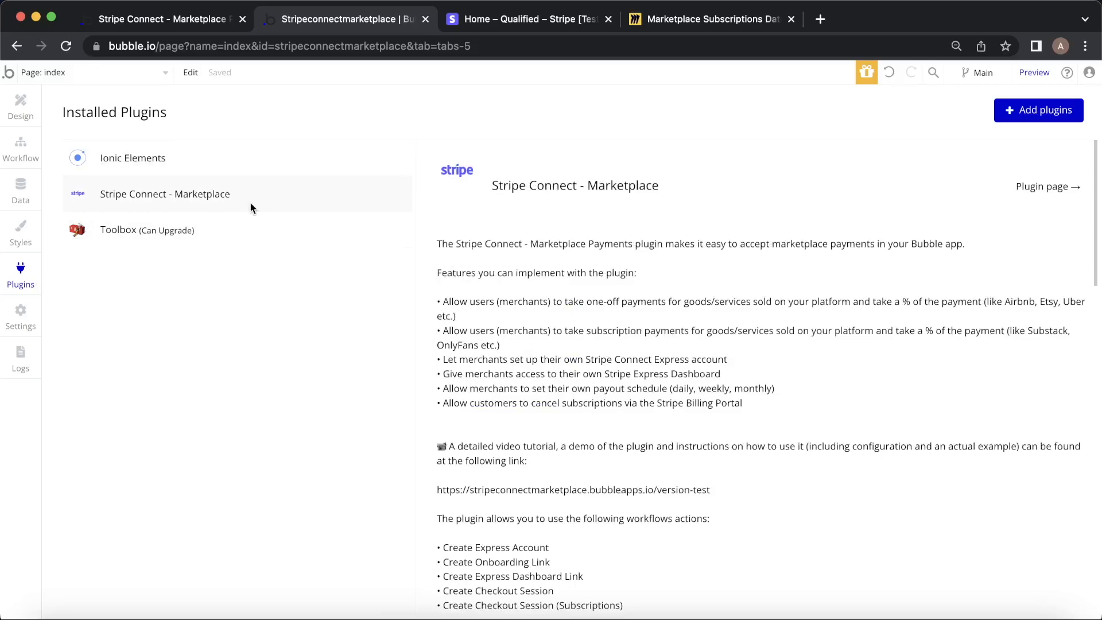
pyautogui.click(1040, 110)
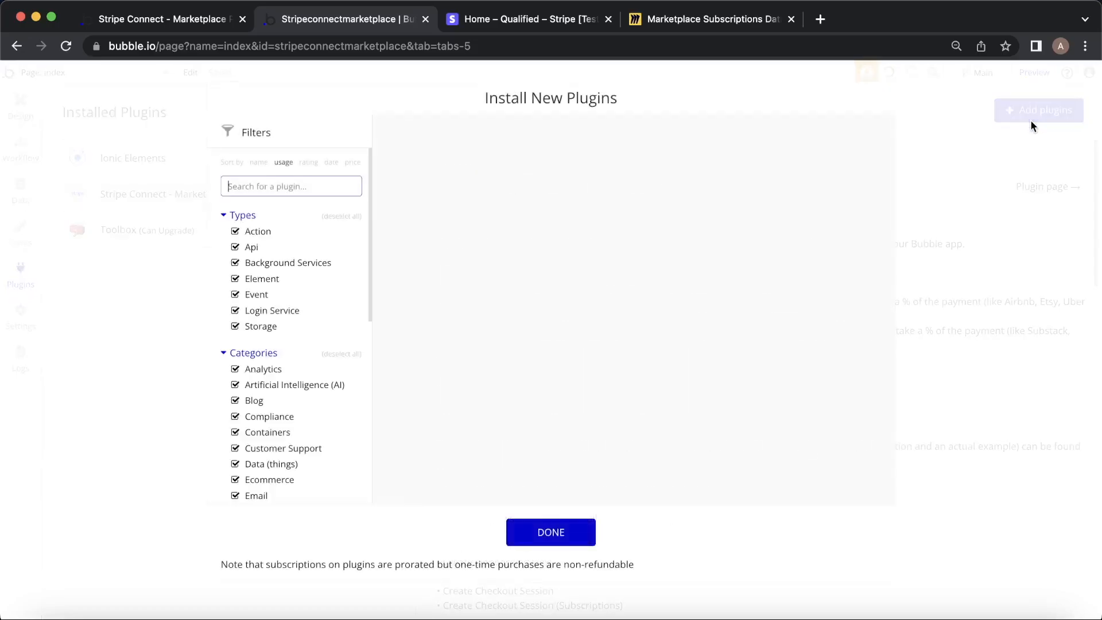
pyautogui.write('ripe')
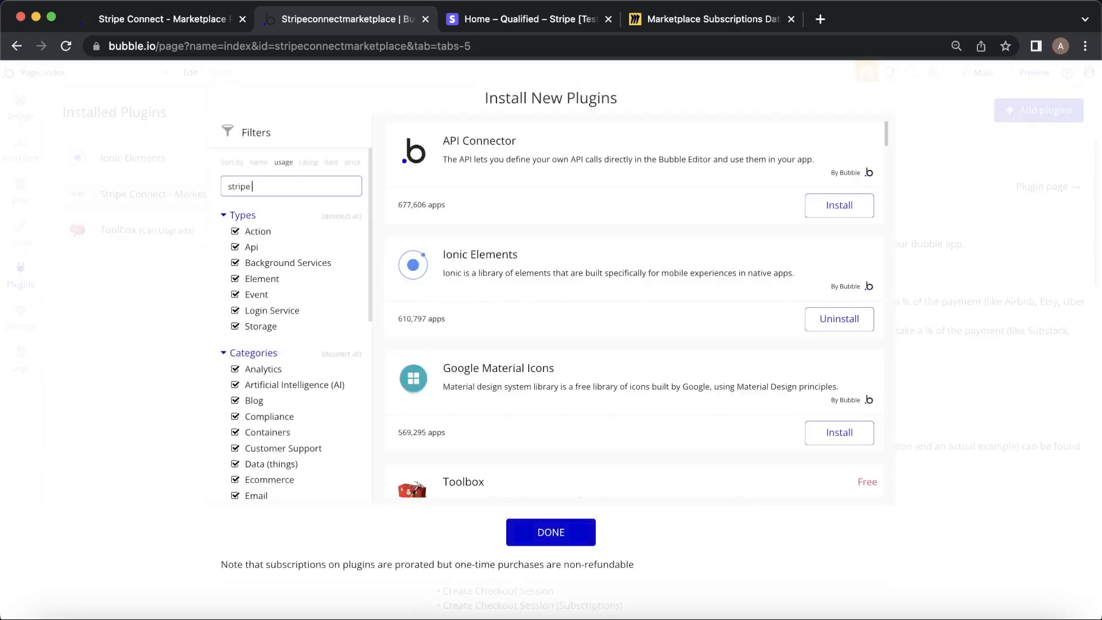
pyautogui.write(' connect - mar')
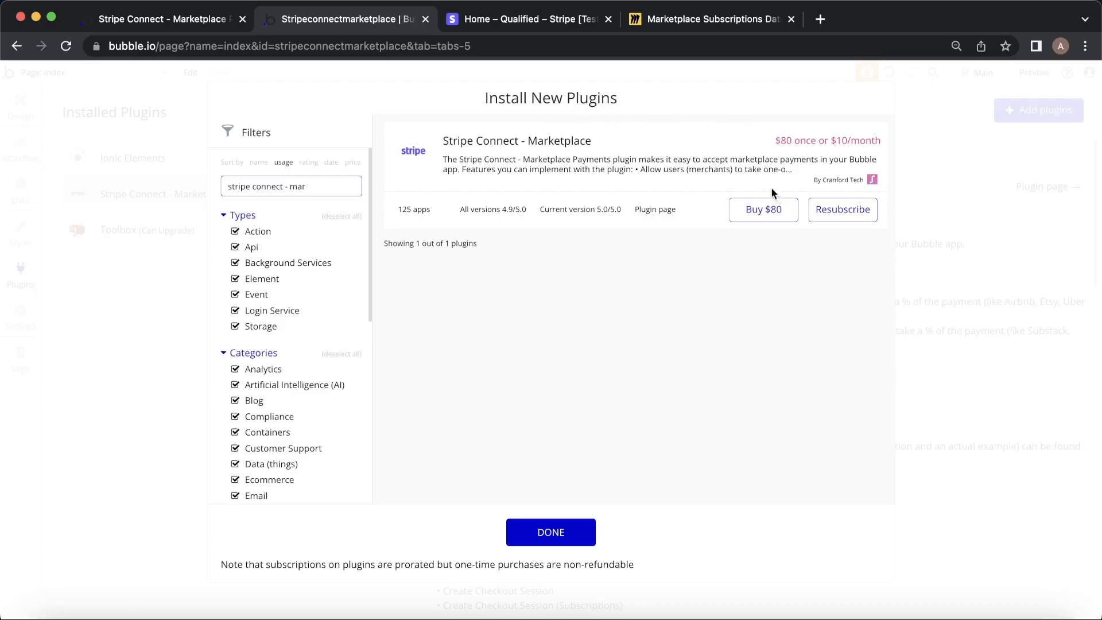
pyautogui.click(553, 543)
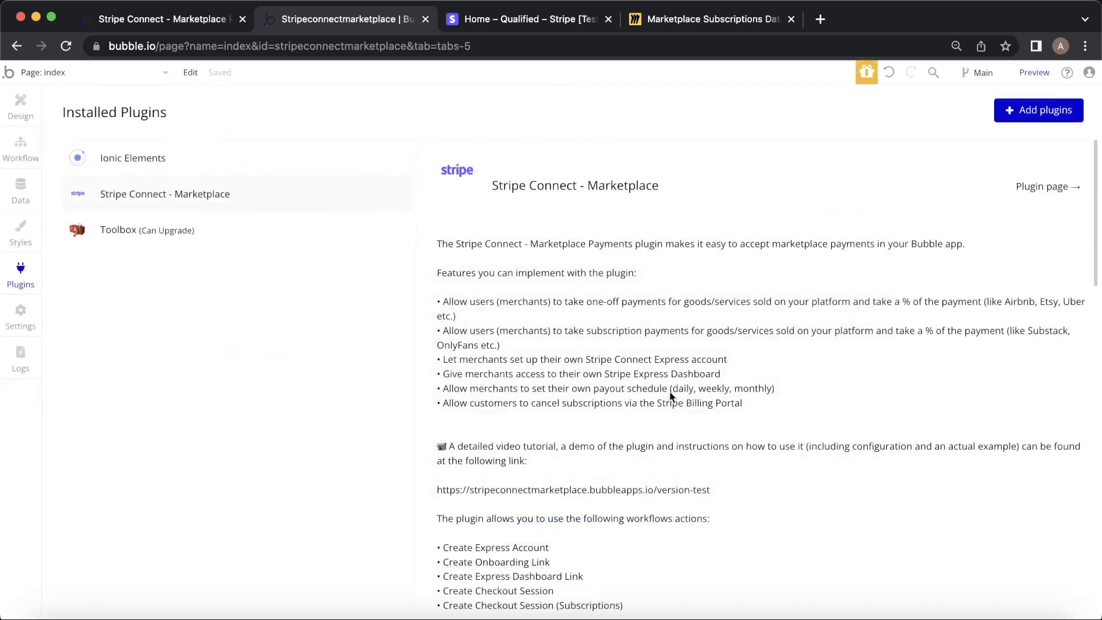
# Check the plugin's live and dev Stripe API key fields, then go to the Stripe test dashboard.
pyautogui.scroll(-15, 686, 344)
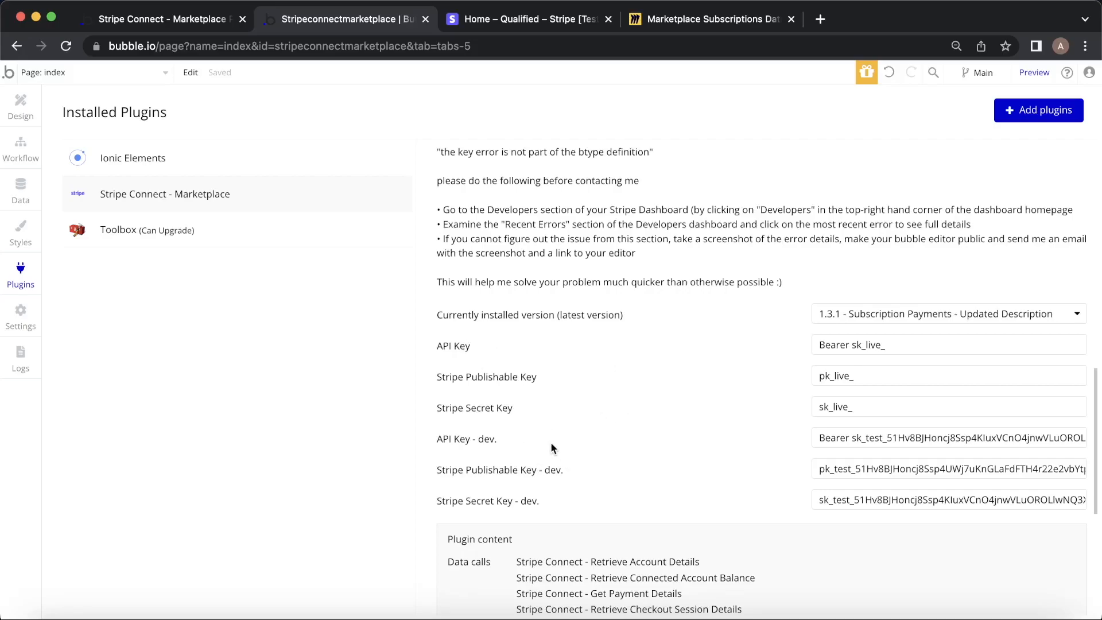
pyautogui.click(519, 19)
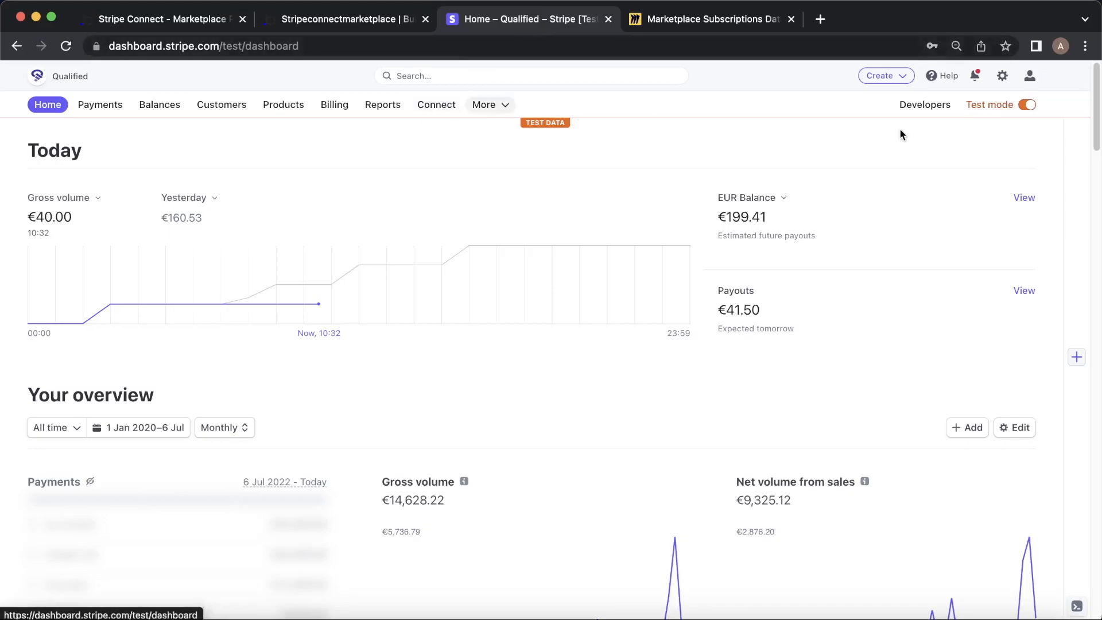
# Copy the test publishable key from Stripe's Developers API keys page.
pyautogui.click(925, 112)
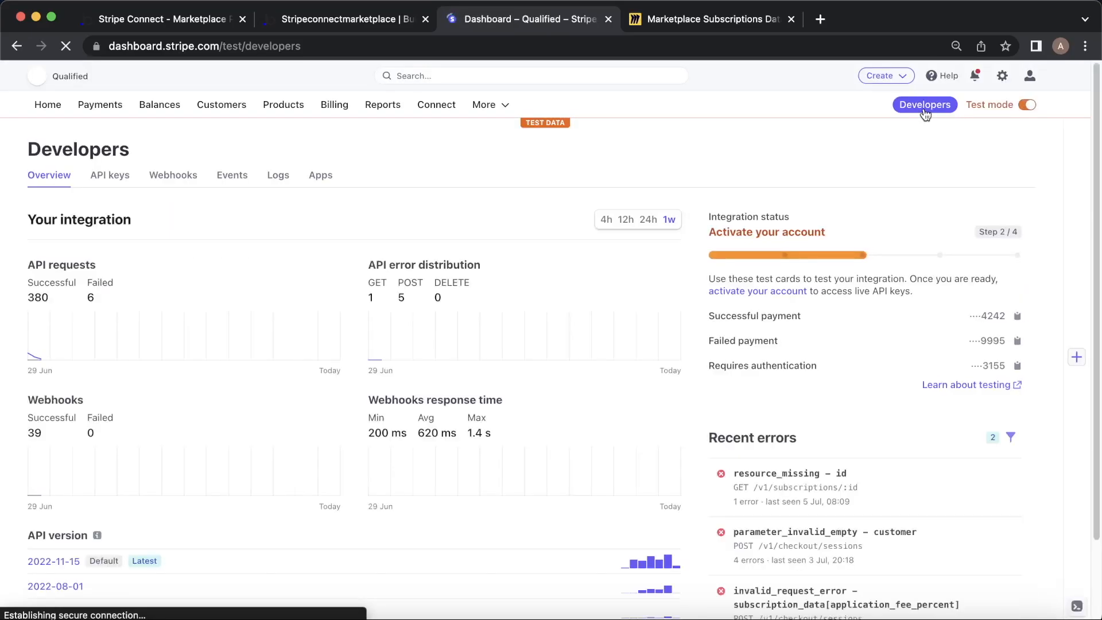
pyautogui.click(113, 176)
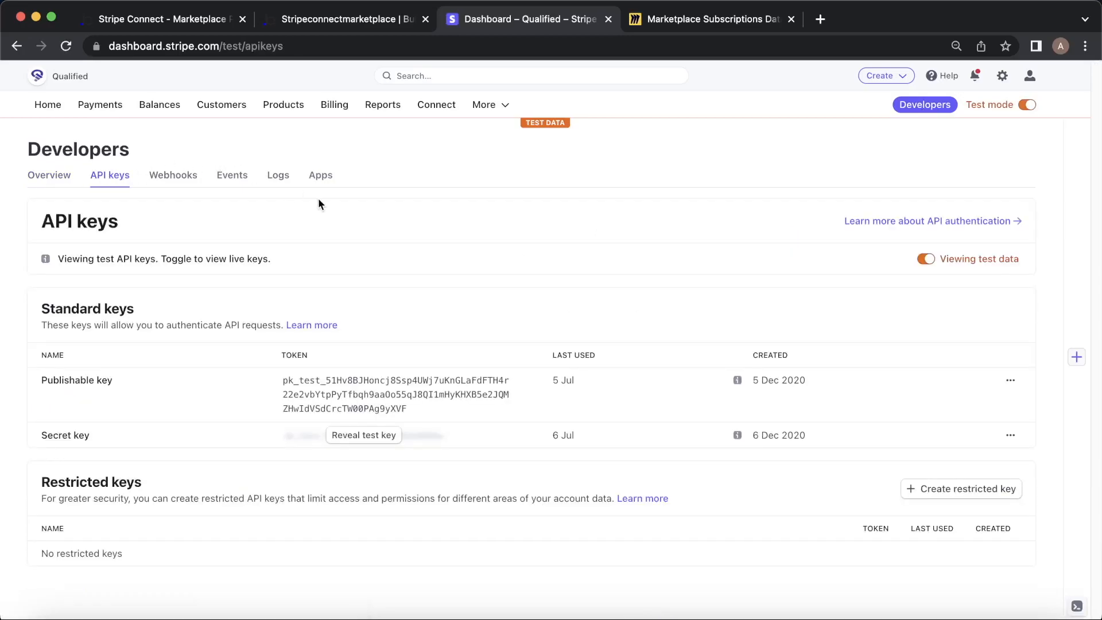
pyautogui.click(362, 392)
# Clear the old value from the plugin's API Key - dev field.
pyautogui.click(164, 25)
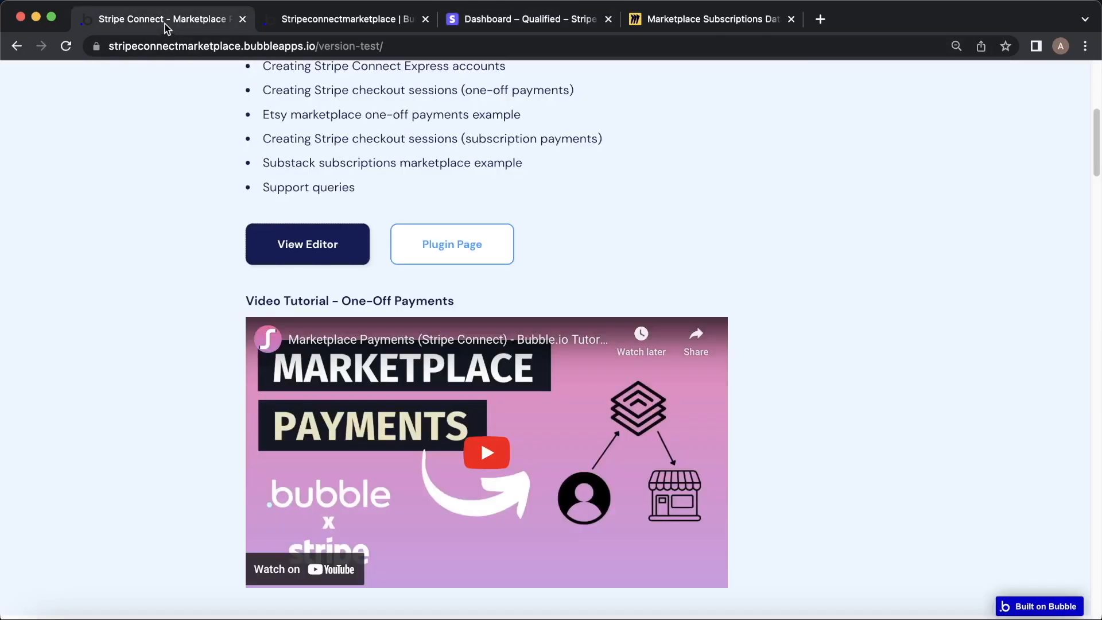
pyautogui.click(317, 23)
pyautogui.scroll(-5, 663, 277)
pyautogui.scroll(5, 663, 277)
pyautogui.scroll(-1, 664, 276)
pyautogui.click(914, 430)
pyautogui.hotkey('ctrl', 'a')
pyautogui.press('BackSpace')
# Clear the old Stripe Publishable Key - dev and Secret Key - dev values.
pyautogui.click(918, 463)
pyautogui.hotkey('ctrl', 'a')
pyautogui.press('BackSpace')
pyautogui.click(910, 476)
pyautogui.hotkey('ctrl', 'a')
pyautogui.press('BackSpace')
# Paste Stripe's pk_test key into Publishable Key - dev and sk_test key into Secret Key - dev.
pyautogui.click(881, 465)
pyautogui.press('super+v')
pyautogui.click(766, 452)
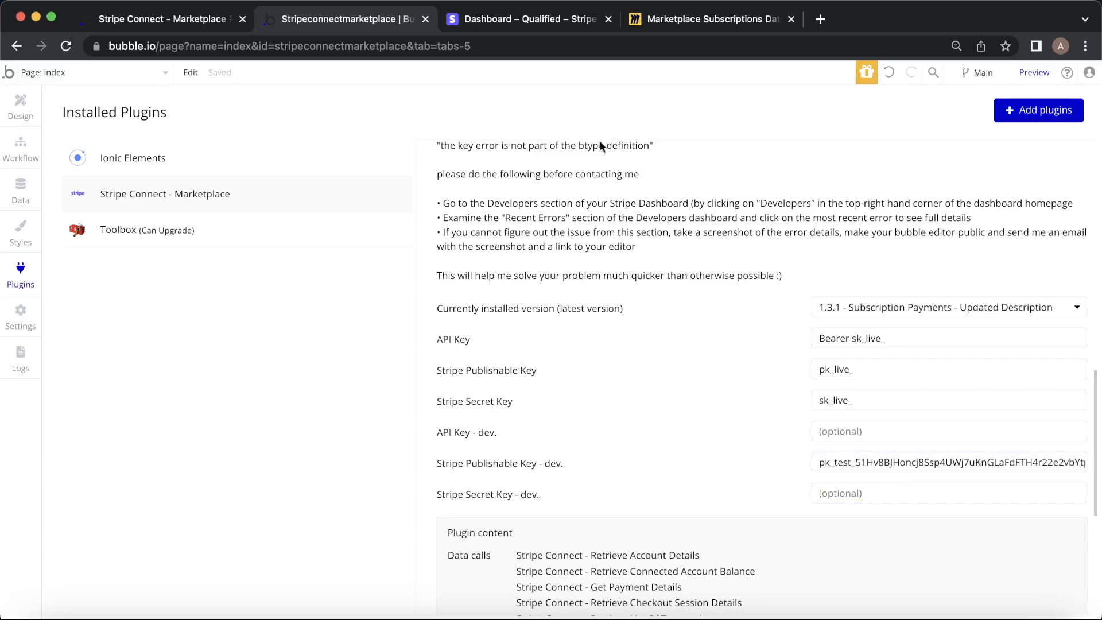
pyautogui.click(508, 21)
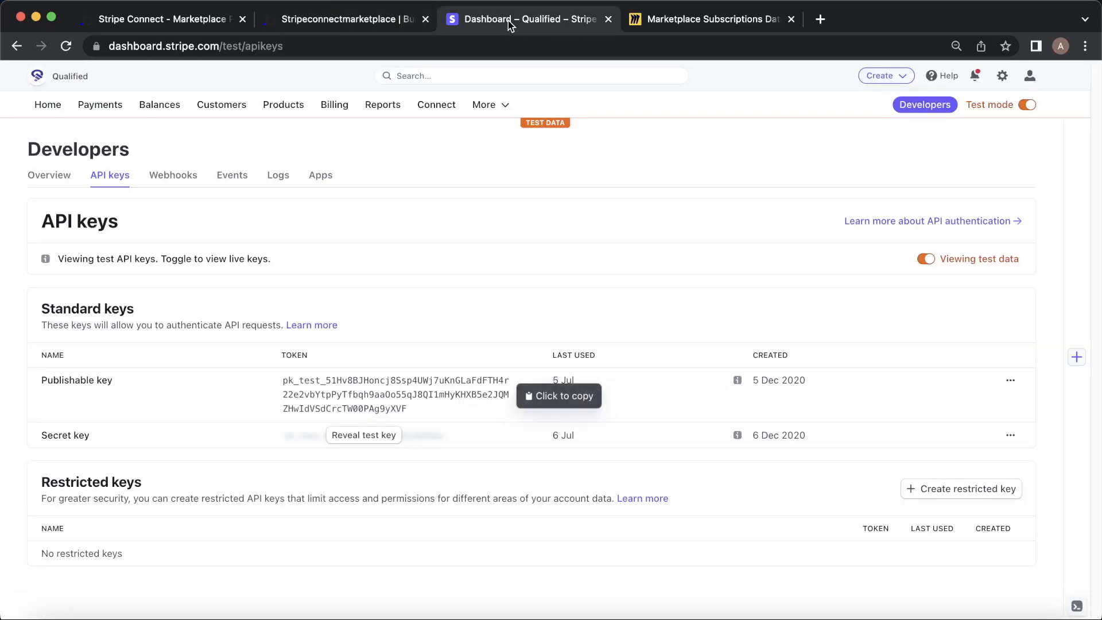
pyautogui.click(372, 435)
pyautogui.click(360, 447)
pyautogui.click(321, 20)
pyautogui.click(852, 487)
pyautogui.press('cmd+v')
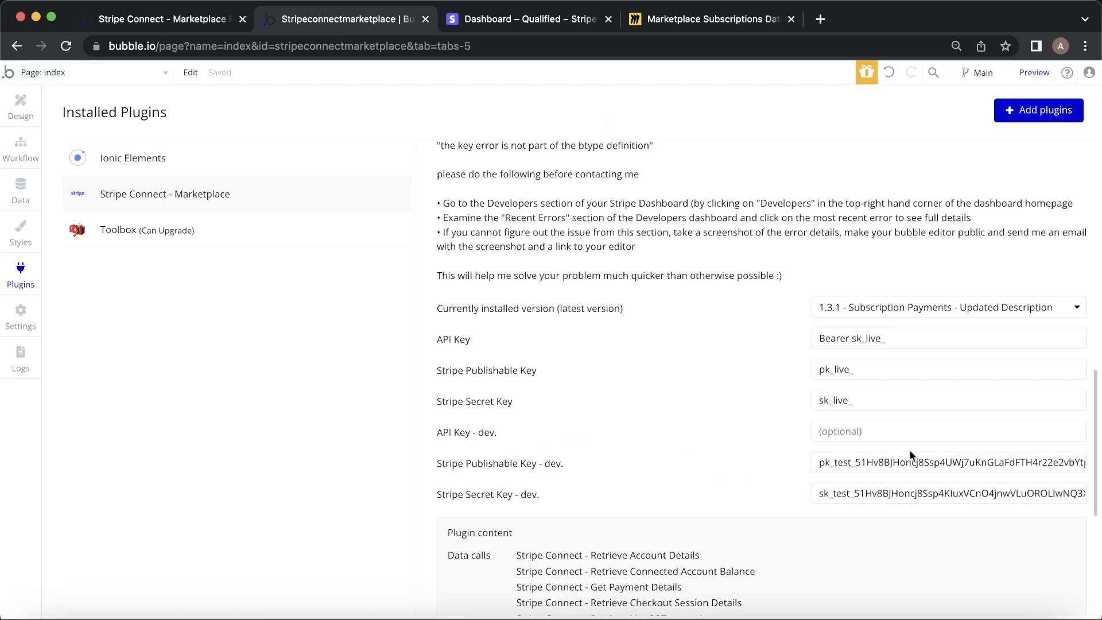
# Enter 'Bearer ' plus the secret key in API Key - dev and verify against Stripe.
pyautogui.click(888, 431)
pyautogui.write('Bearer')
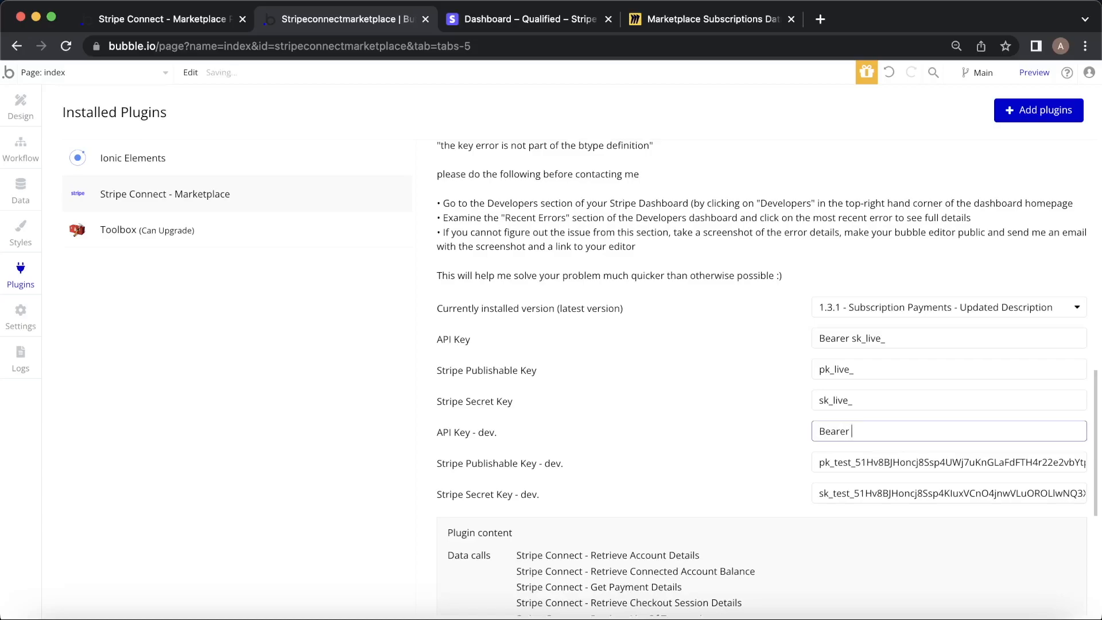
pyautogui.hotkey('ctrl', 'v')
pyautogui.click(765, 467)
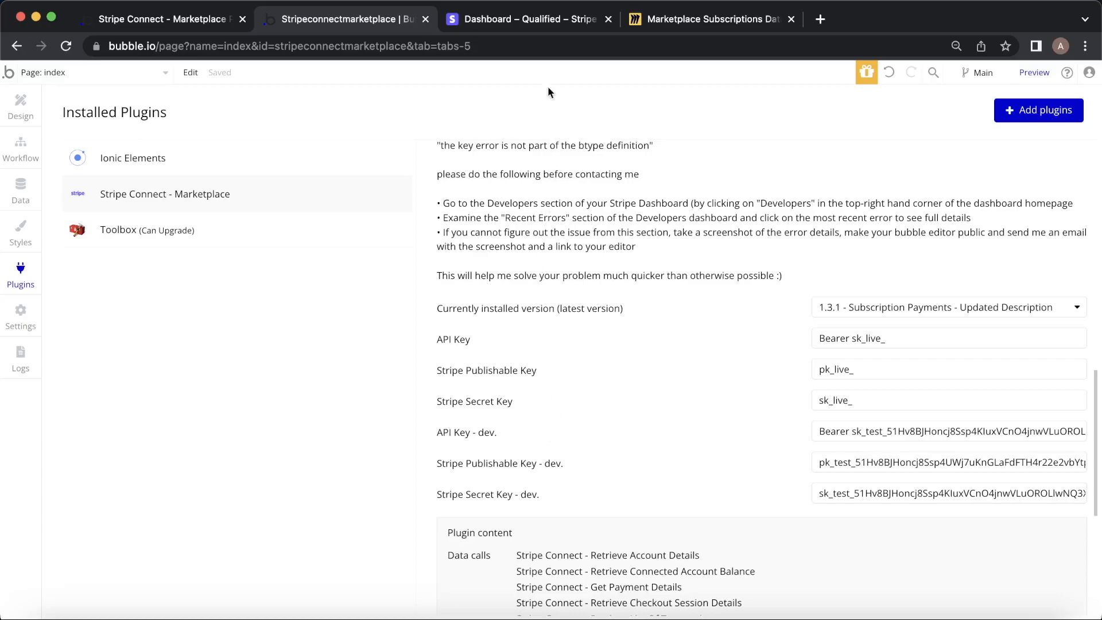
pyautogui.click(531, 23)
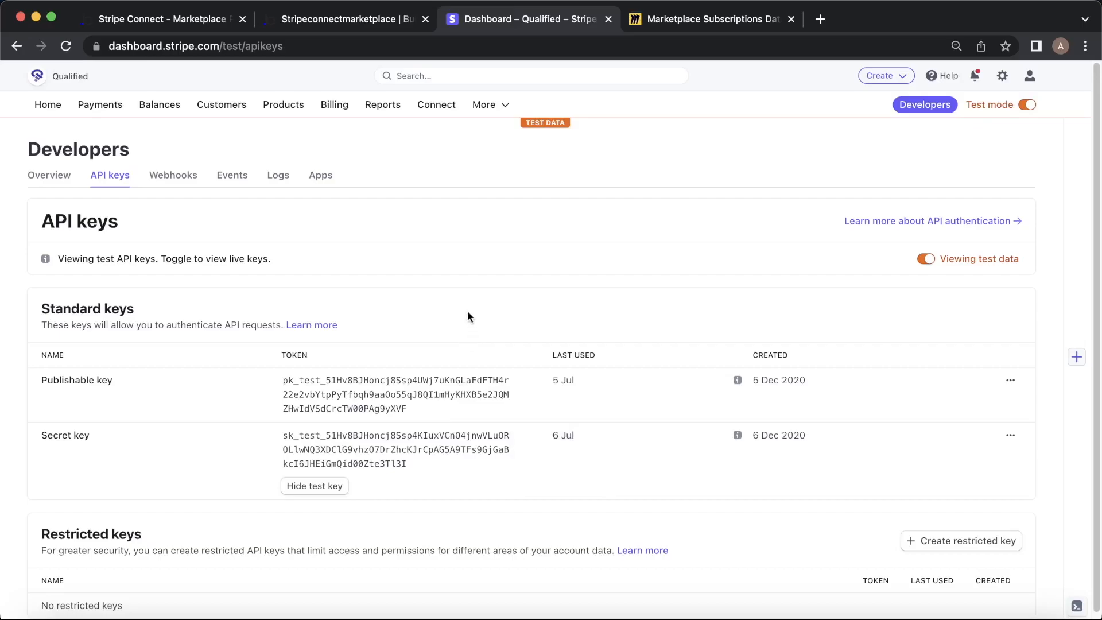
pyautogui.click(317, 18)
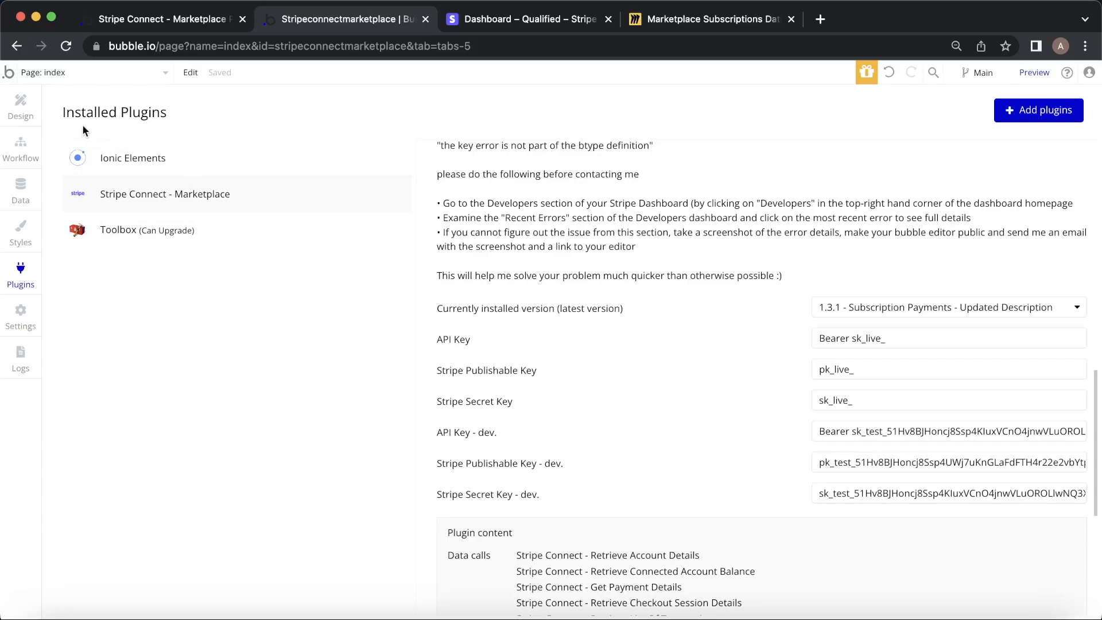
# On the Design canvas, scroll down and select the Onboarding Users Connect Account group.
pyautogui.click(39, 119)
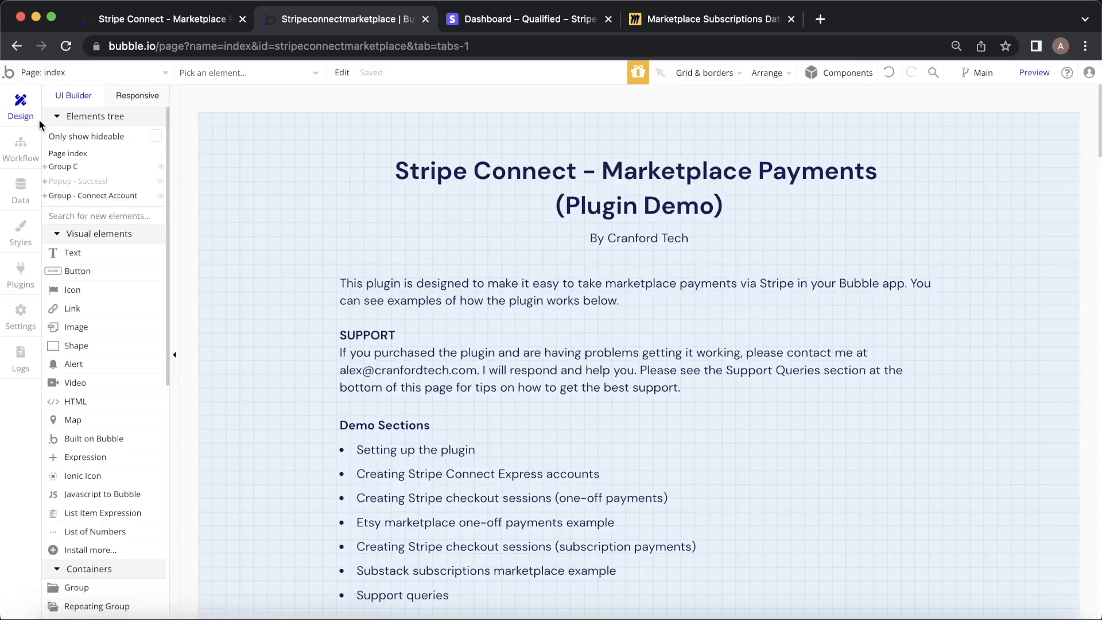
pyautogui.scroll(-2, 442, 328)
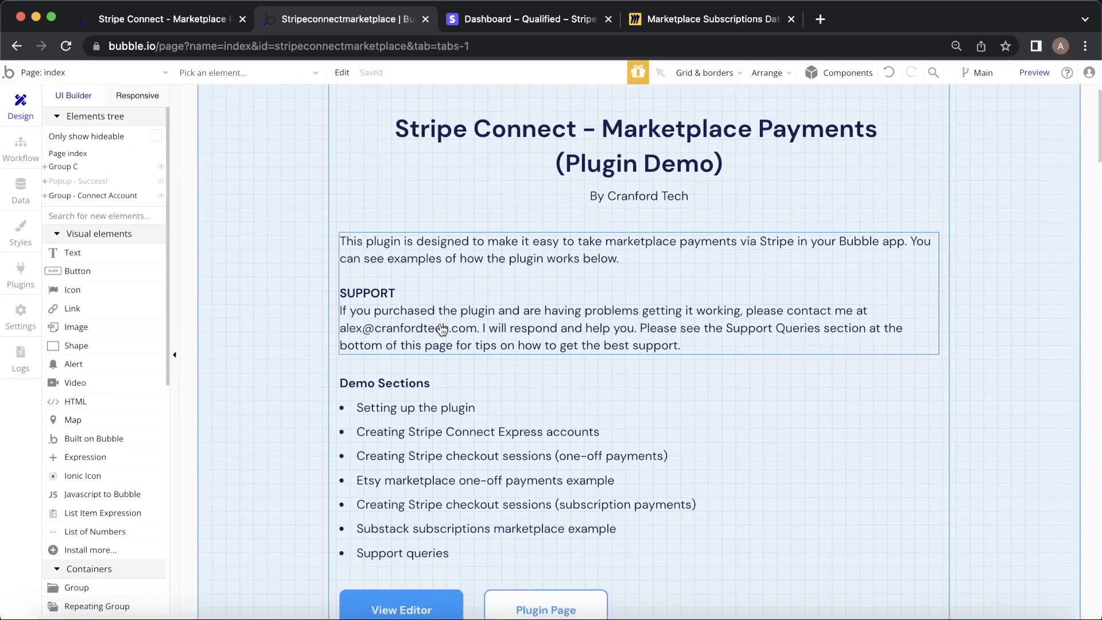
pyautogui.scroll(-1, 442, 329)
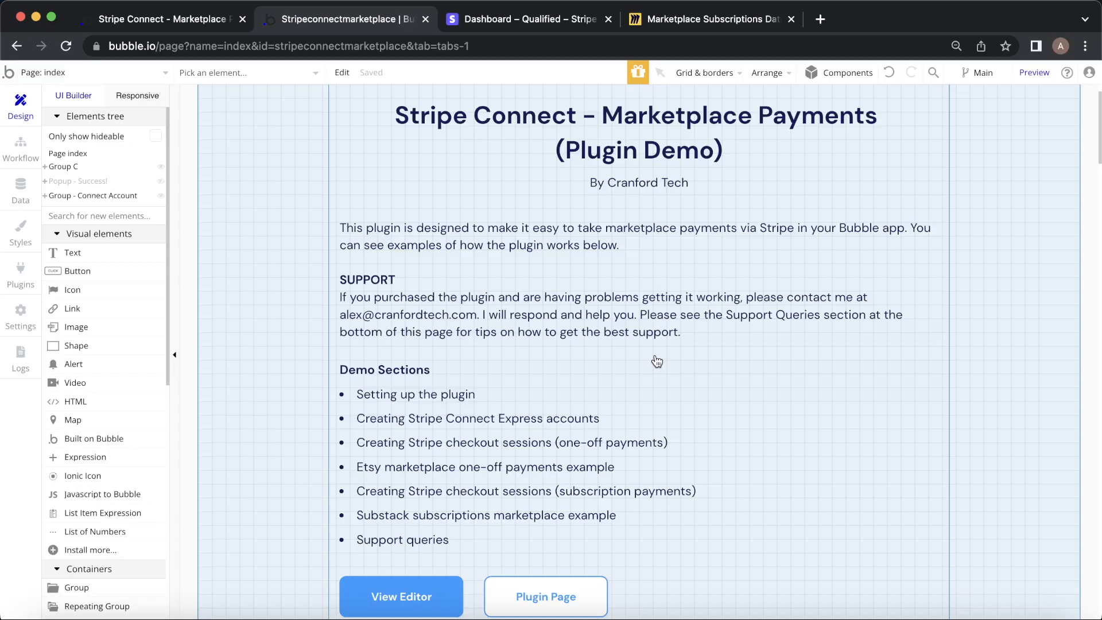
pyautogui.scroll(-15, 657, 360)
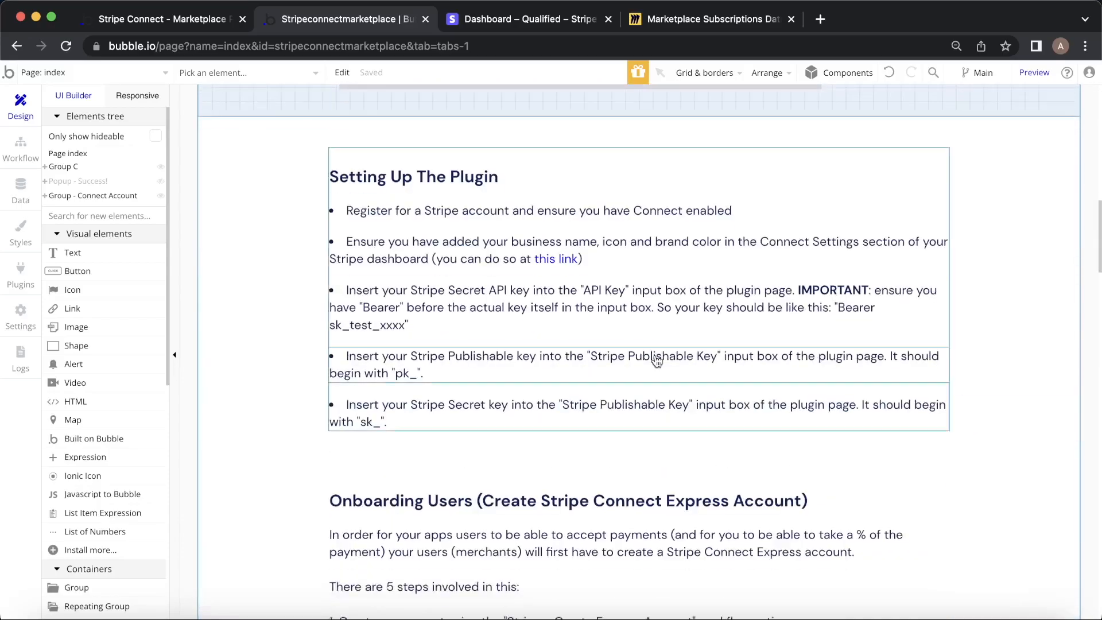
pyautogui.scroll(-6, 657, 360)
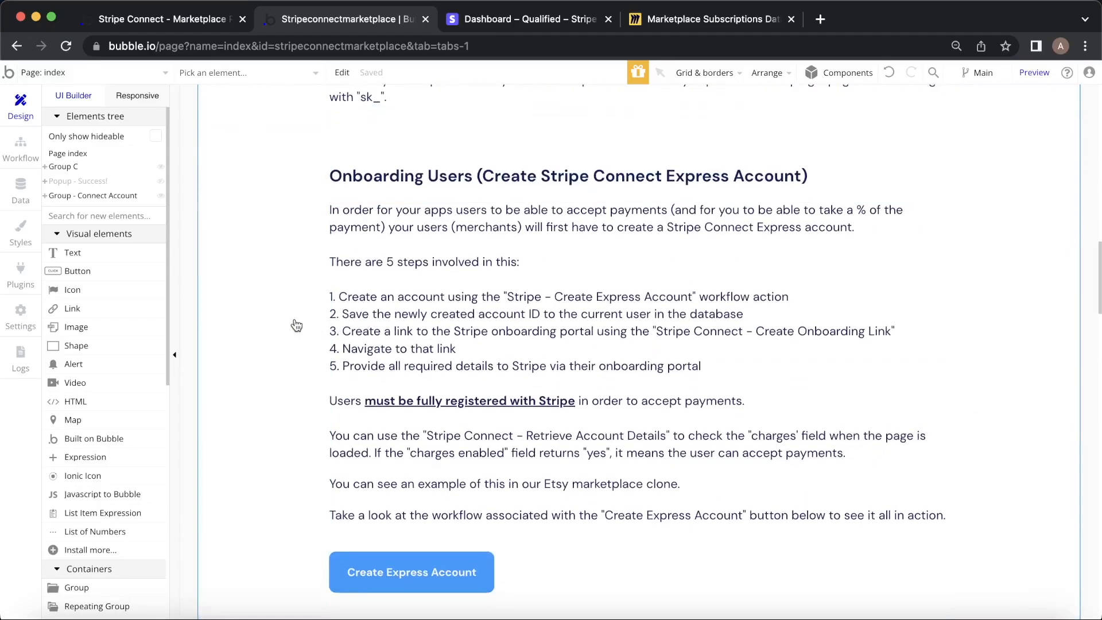
pyautogui.click(1012, 305)
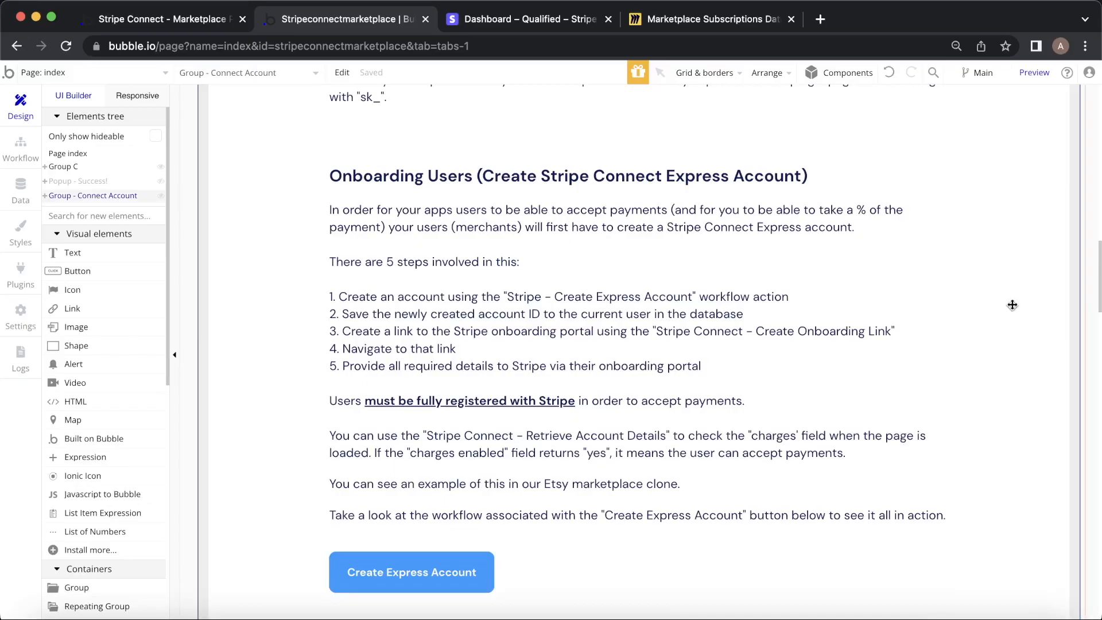
# Open the Create Express Account button's workflow from its property editor.
pyautogui.doubleClick(447, 575)
pyautogui.click(874, 272)
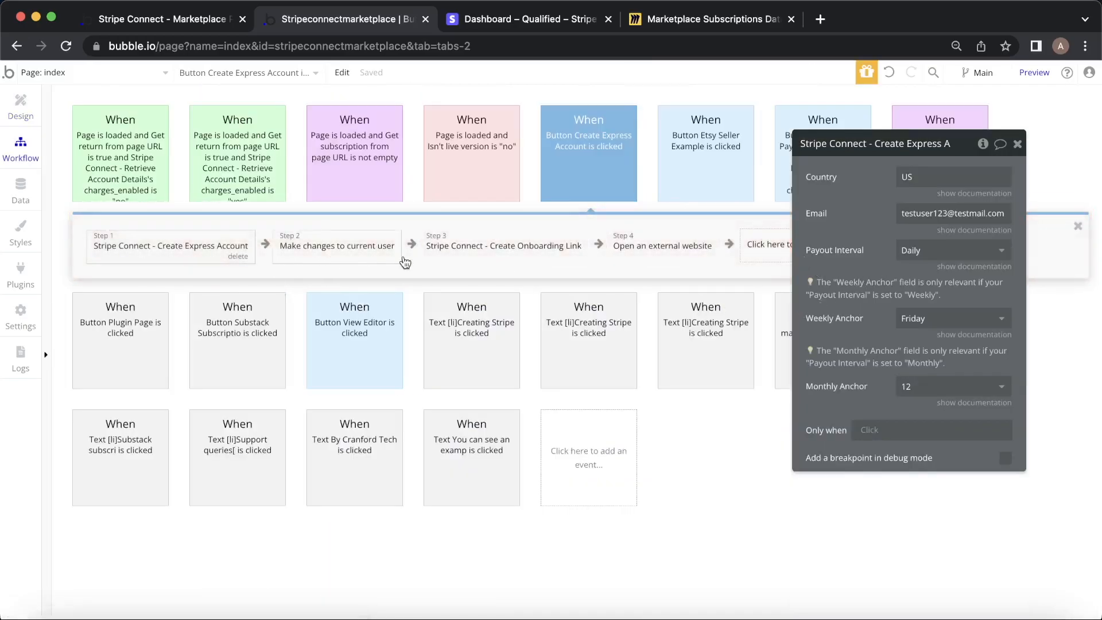
pyautogui.click(6, 102)
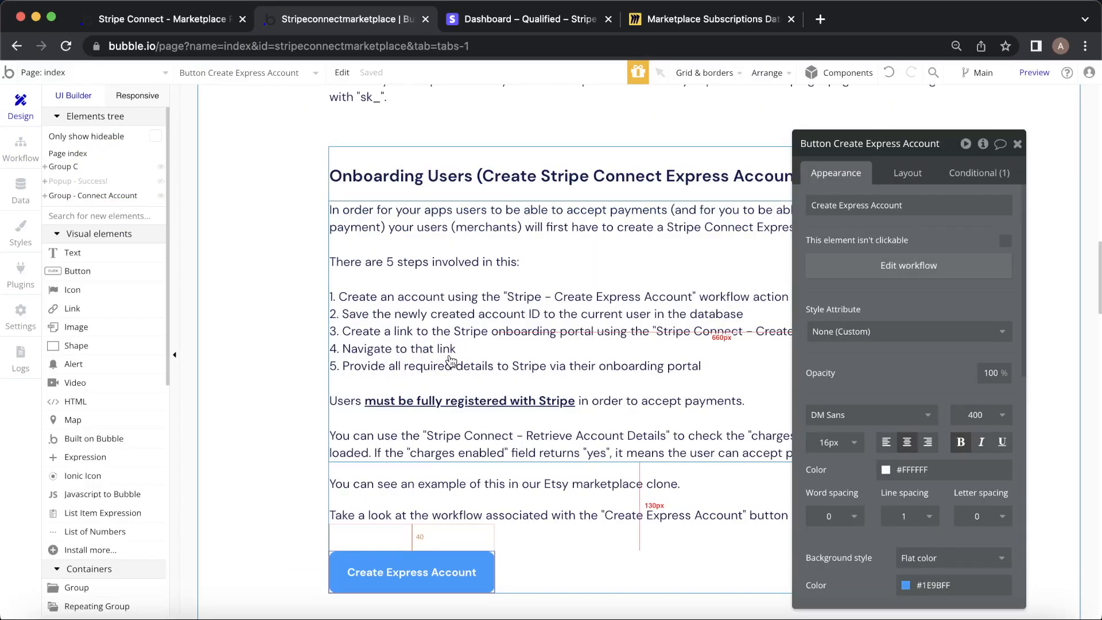
pyautogui.click(25, 164)
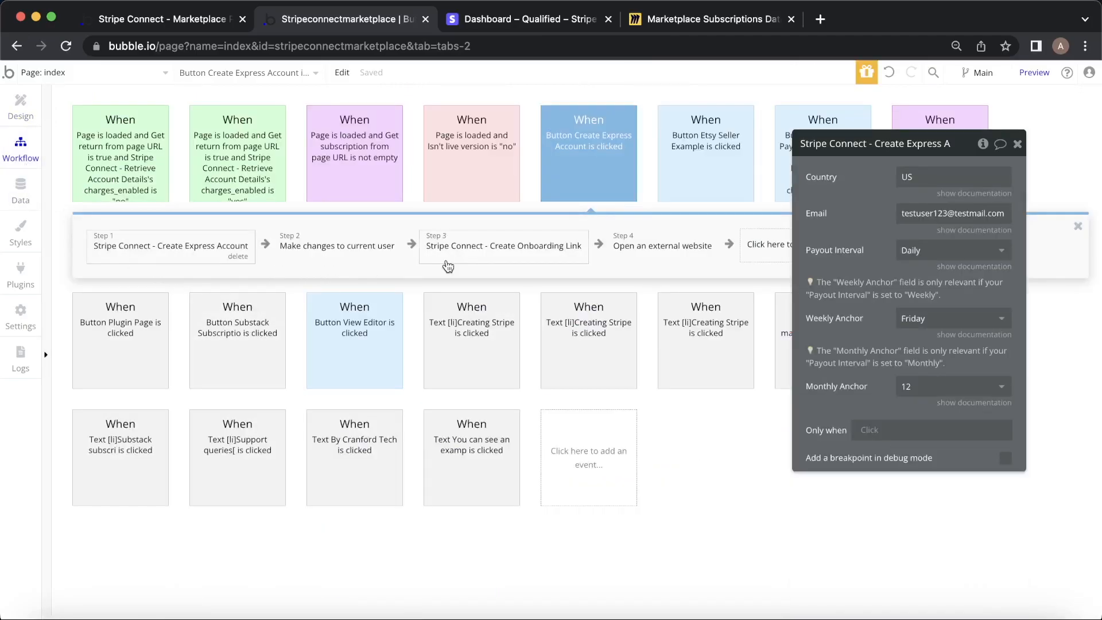
# Delete the workflow's existing steps, finishing with the Open an external website step.
pyautogui.click(377, 259)
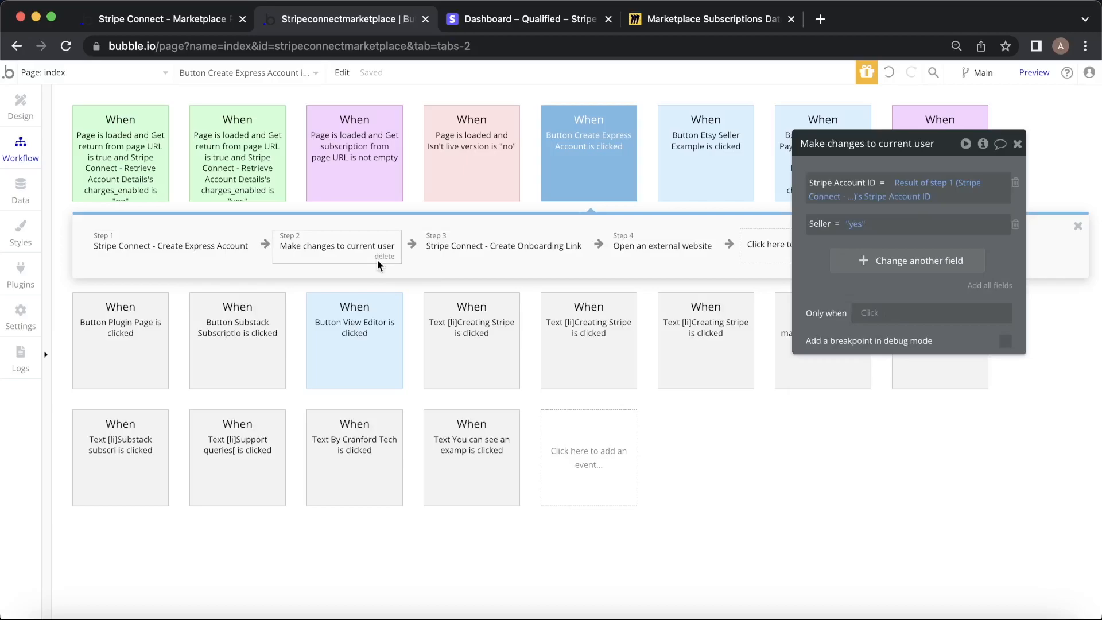
pyautogui.click(240, 264)
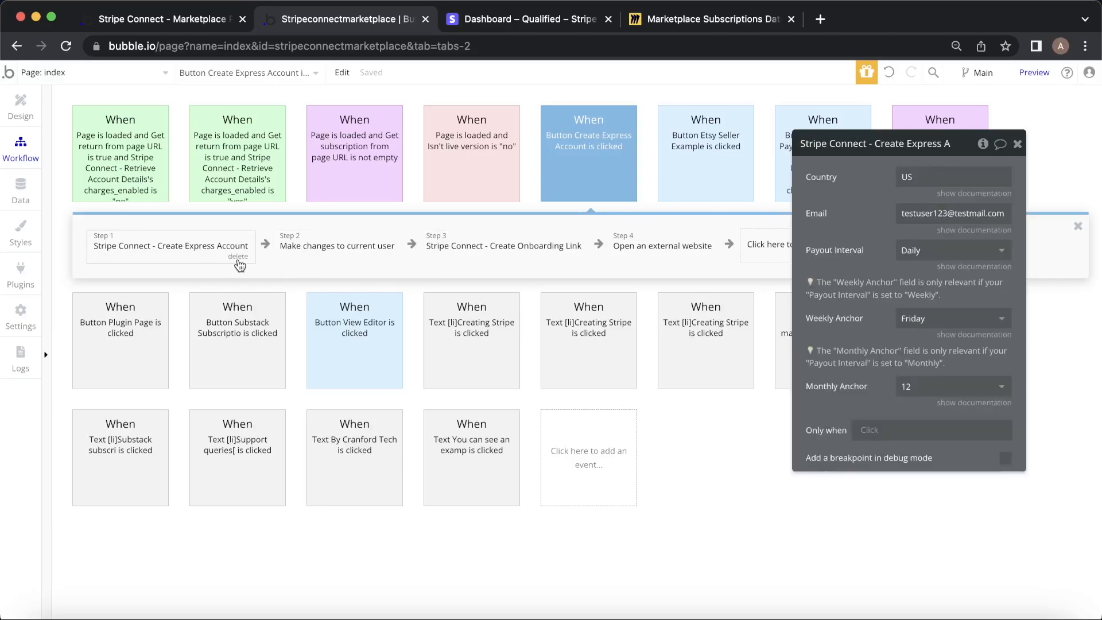
pyautogui.click(238, 260)
pyautogui.click(222, 257)
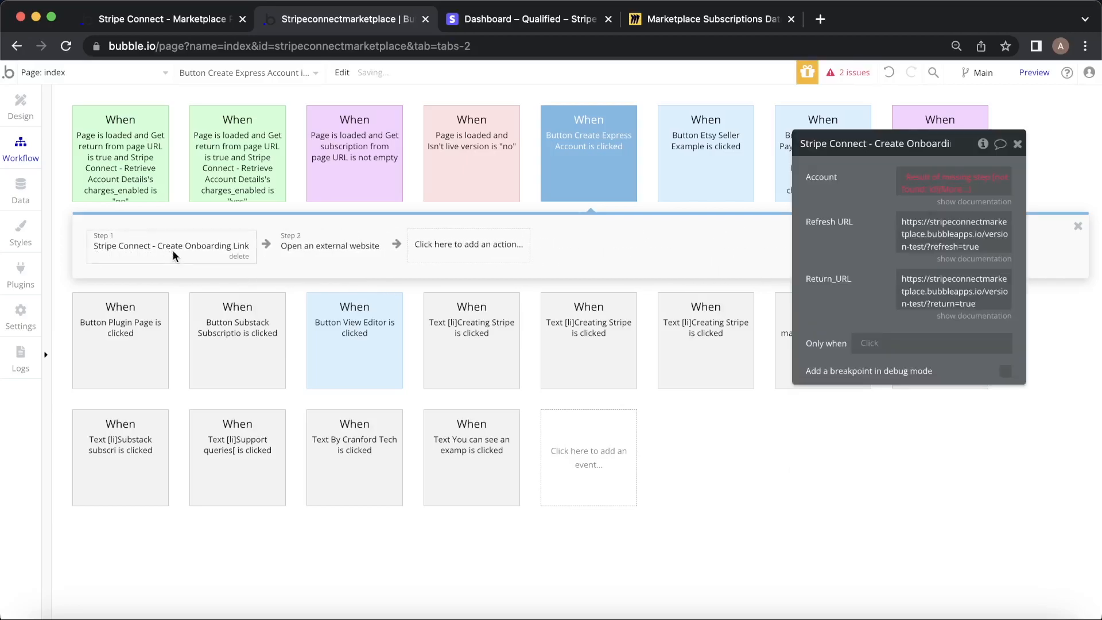
pyautogui.click(229, 256)
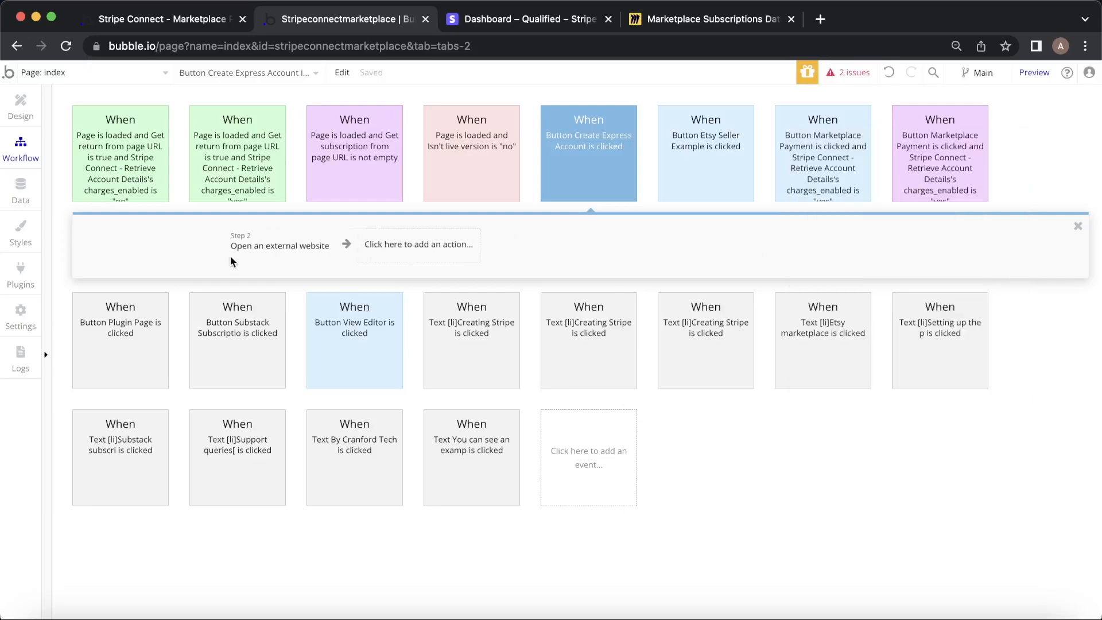
pyautogui.click(165, 263)
pyautogui.press('Delete')
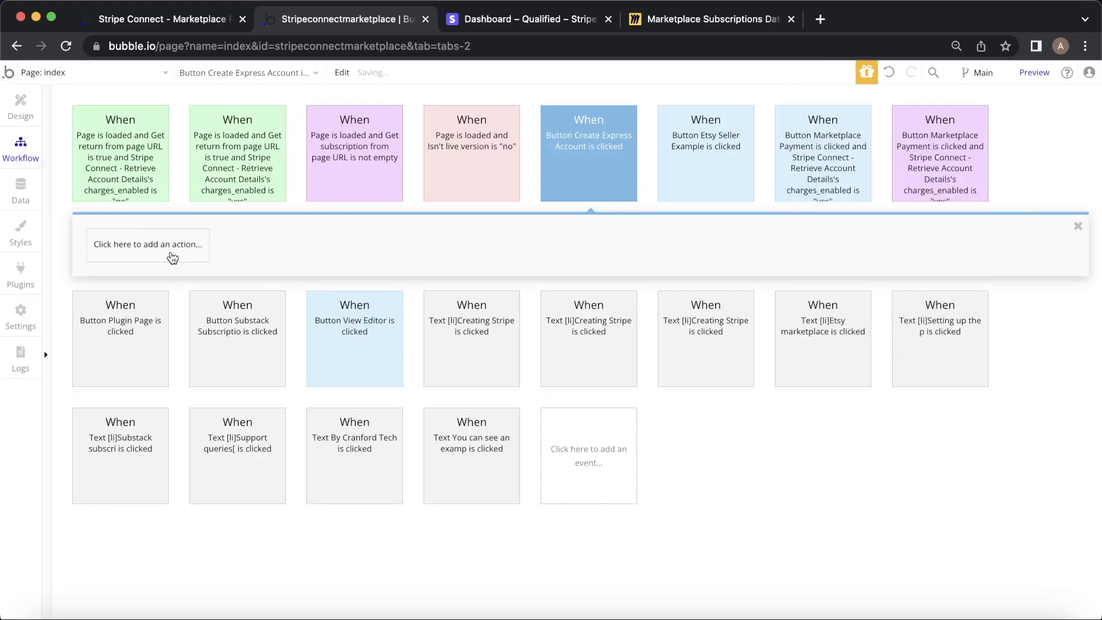
pyautogui.click(20, 107)
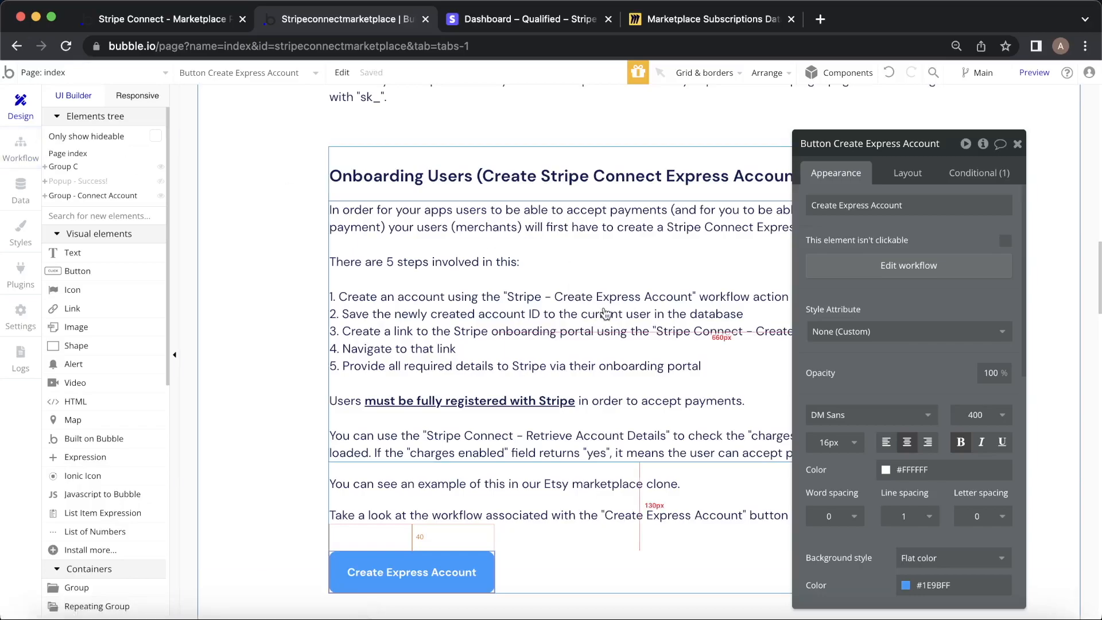
# Add the Stripe Connect - Create Express Account action to the button's workflow.
pyautogui.click(22, 155)
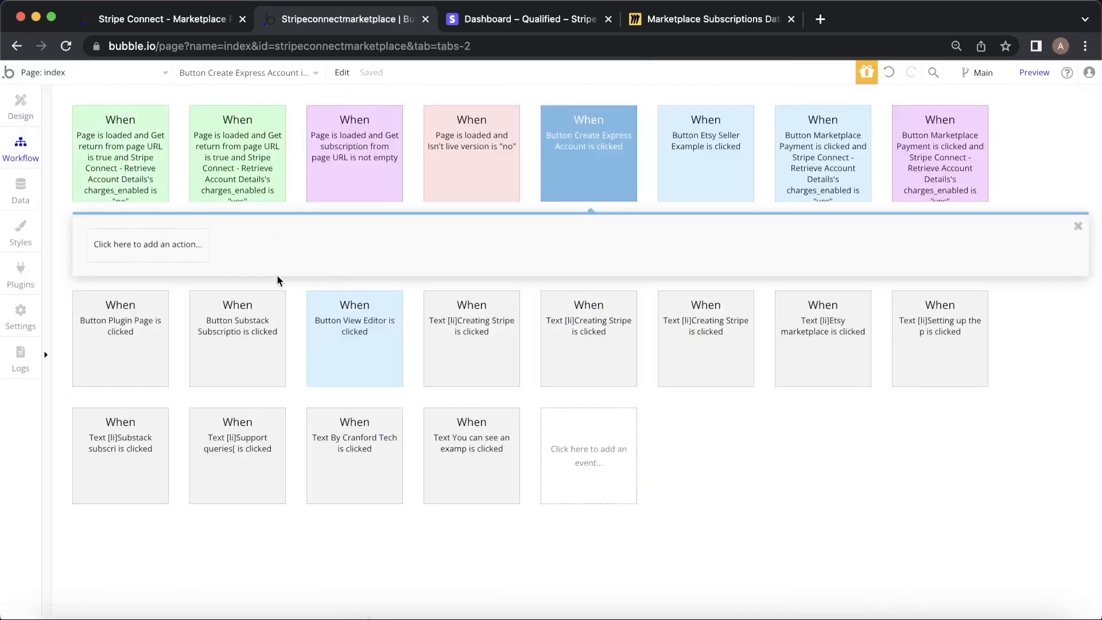
pyautogui.click(172, 252)
pyautogui.moveTo(157, 454)
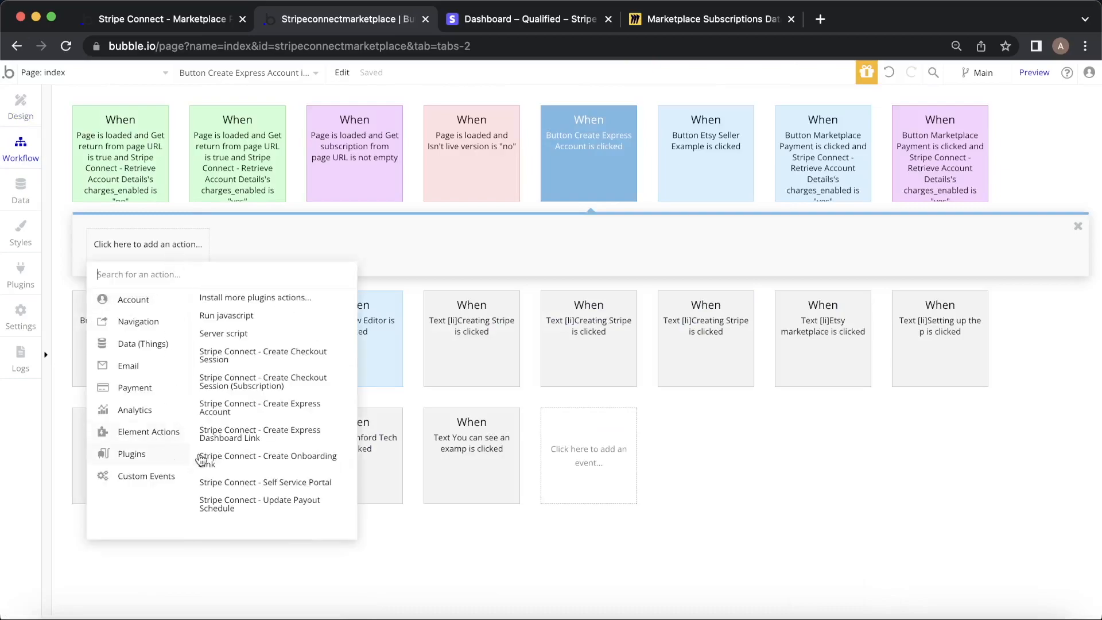
pyautogui.click(260, 419)
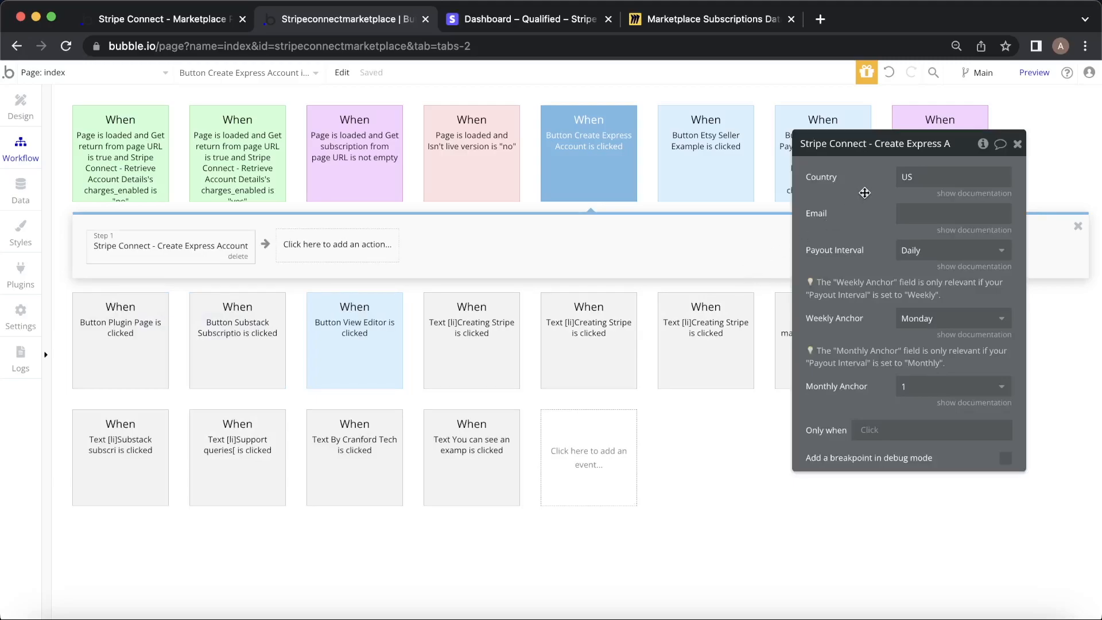
# Set the action's Country to IE and its Email to a test e-mail address.
pyautogui.click(974, 194)
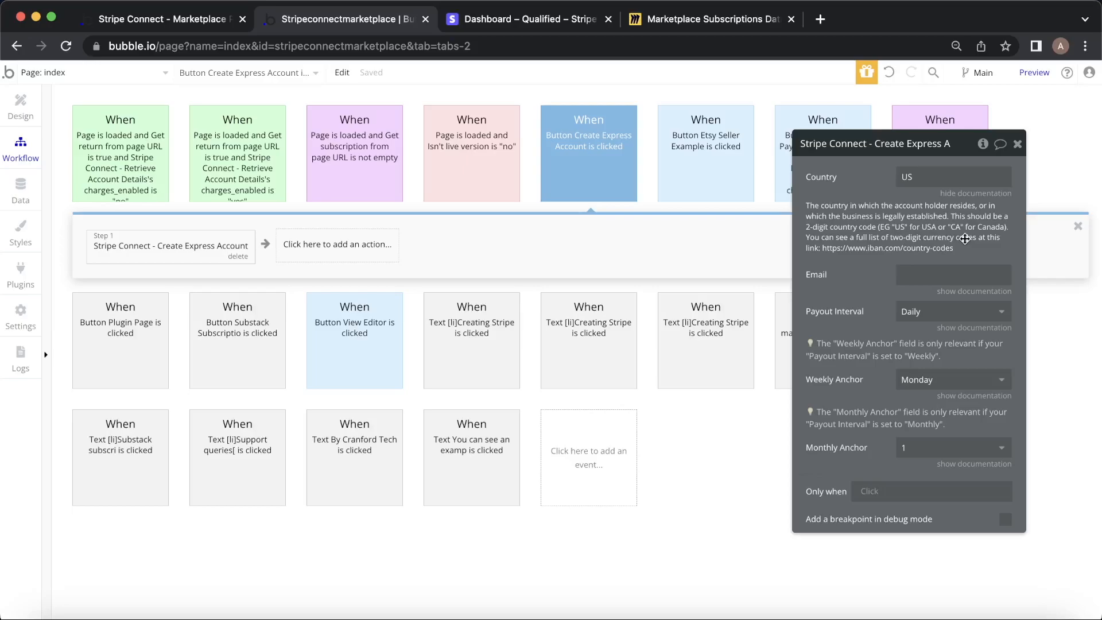
pyautogui.click(938, 175)
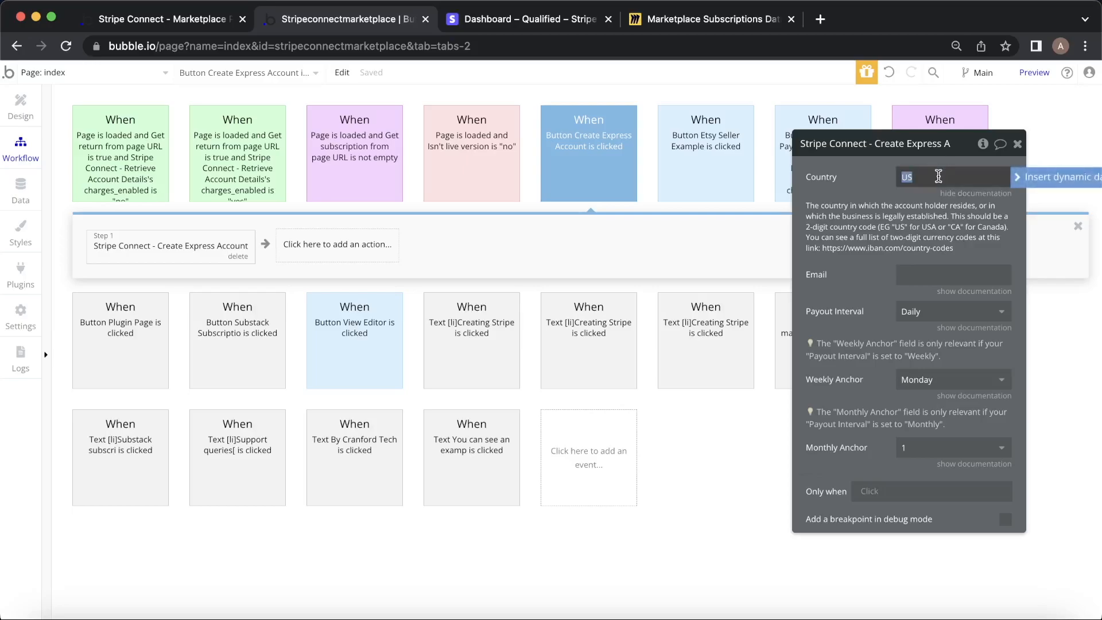
pyautogui.write('IE')
pyautogui.click(862, 183)
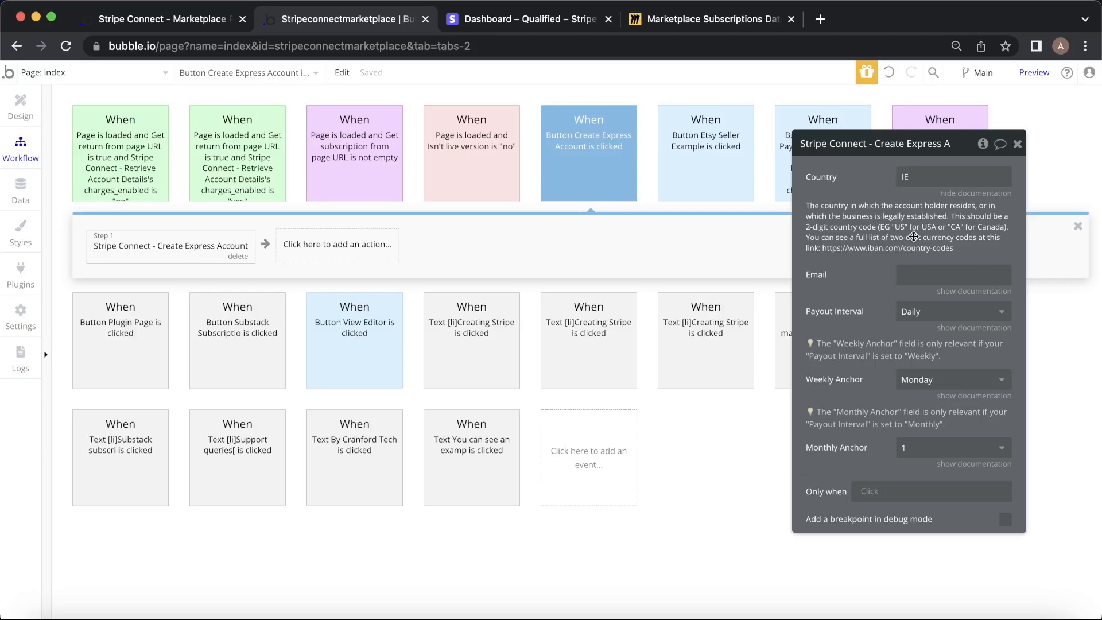
pyautogui.click(976, 193)
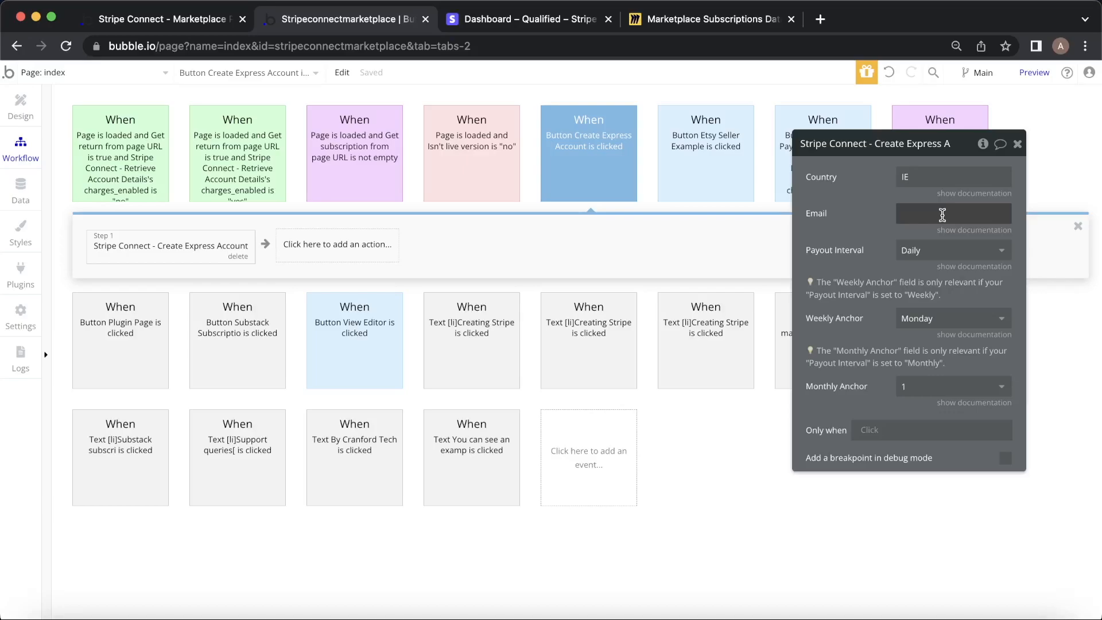
pyautogui.click(942, 215)
pyautogui.write('testuser123@testmail.com')
pyautogui.click(877, 226)
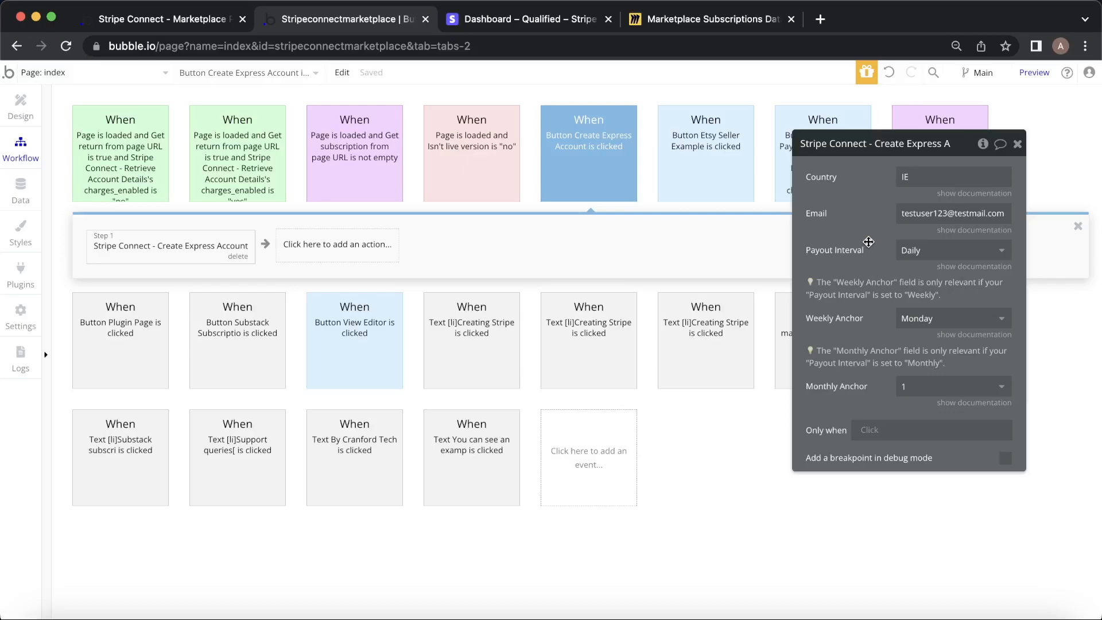
# Set Payout Interval to Monthly and Monthly Anchor to 5 on the Express Account step.
pyautogui.click(941, 250)
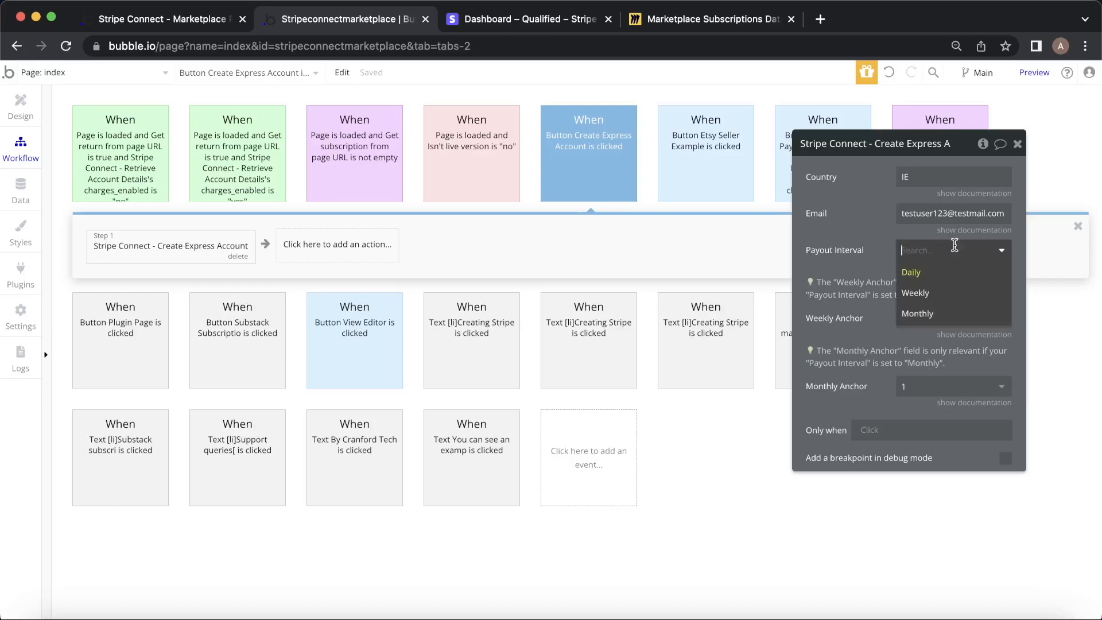
pyautogui.press('Return')
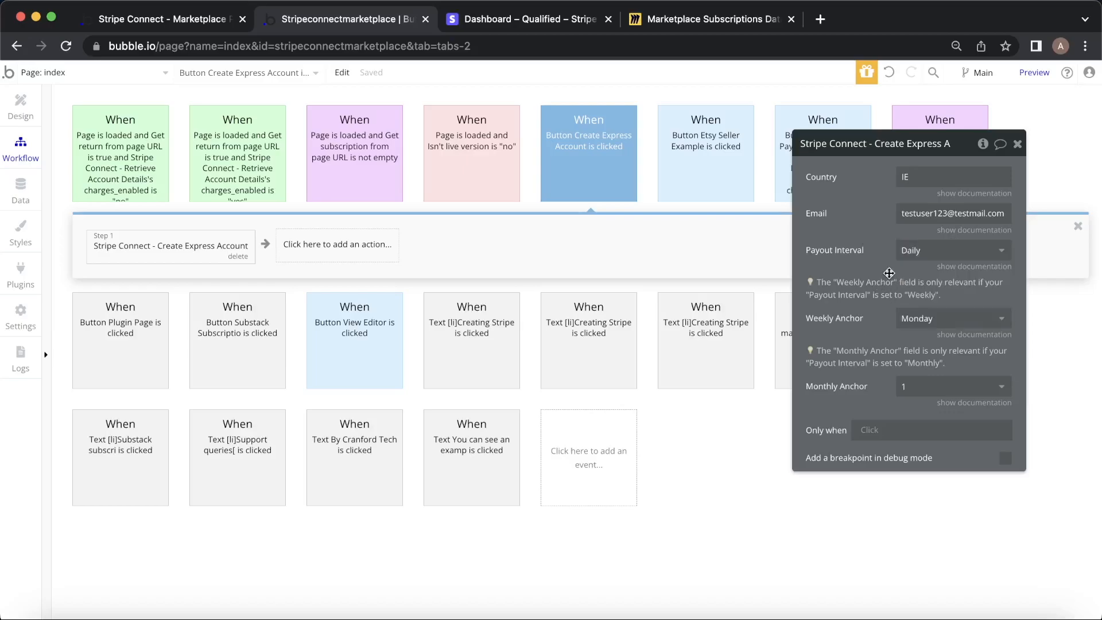
pyautogui.click(924, 254)
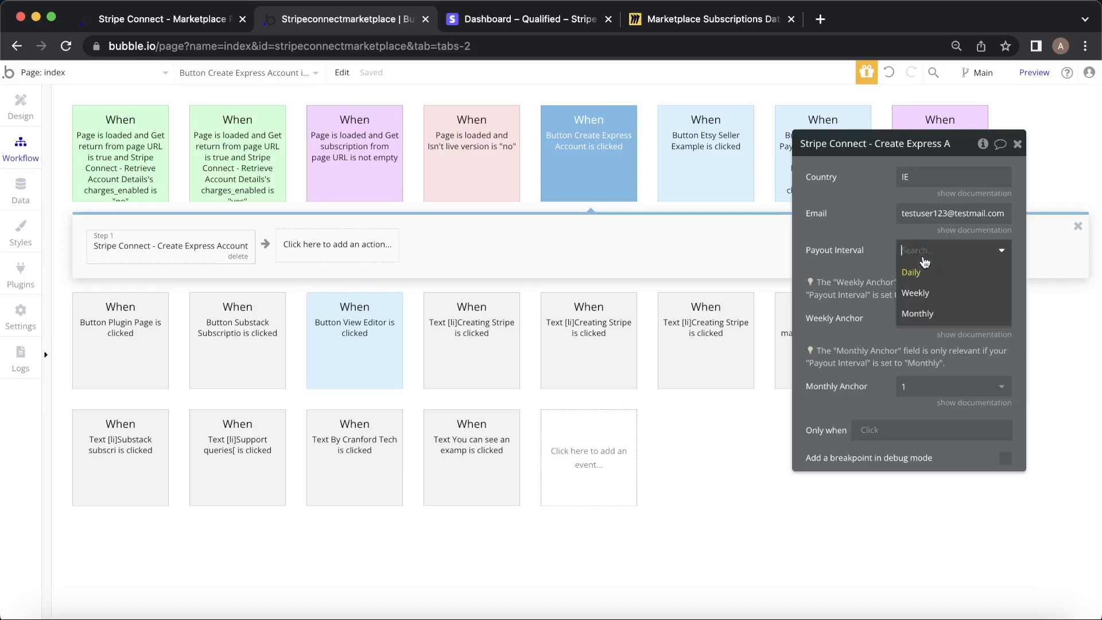
pyautogui.click(918, 314)
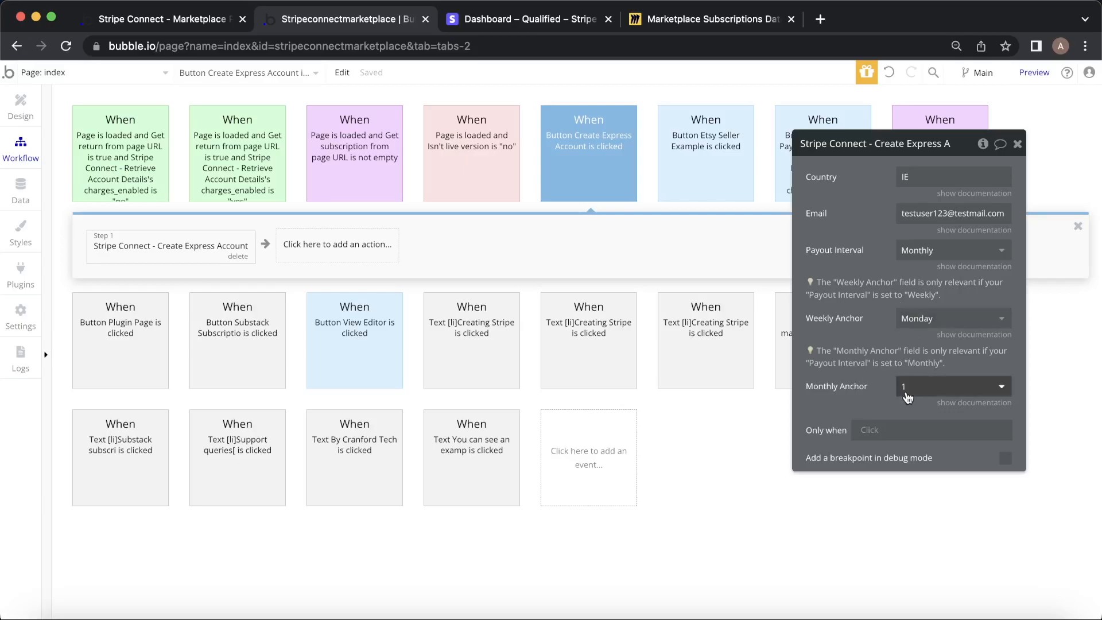
pyautogui.click(970, 404)
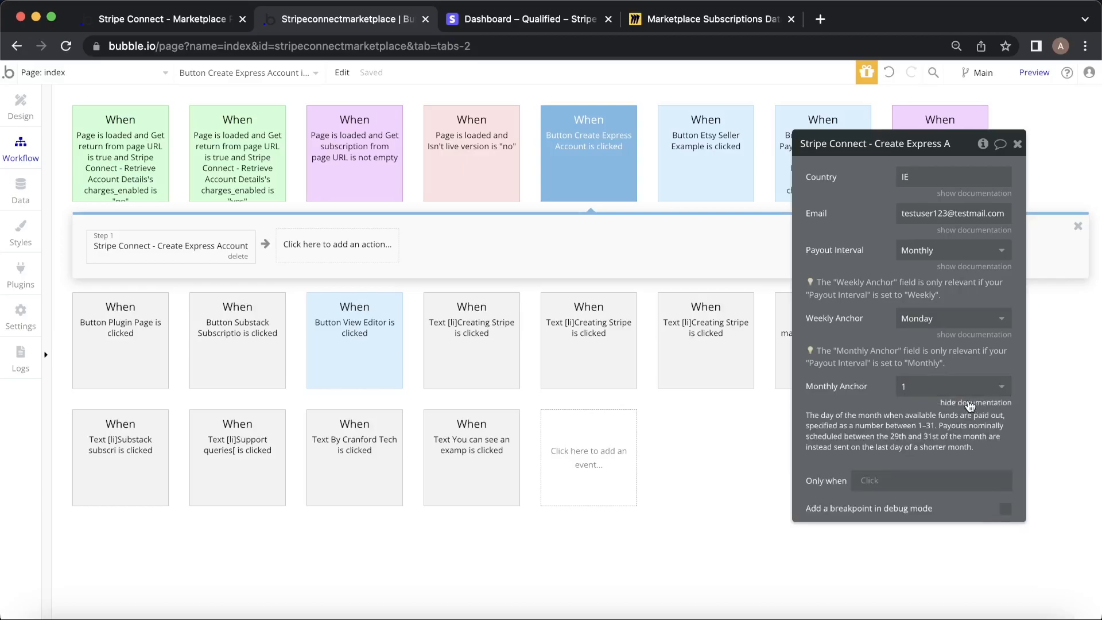
pyautogui.click(905, 393)
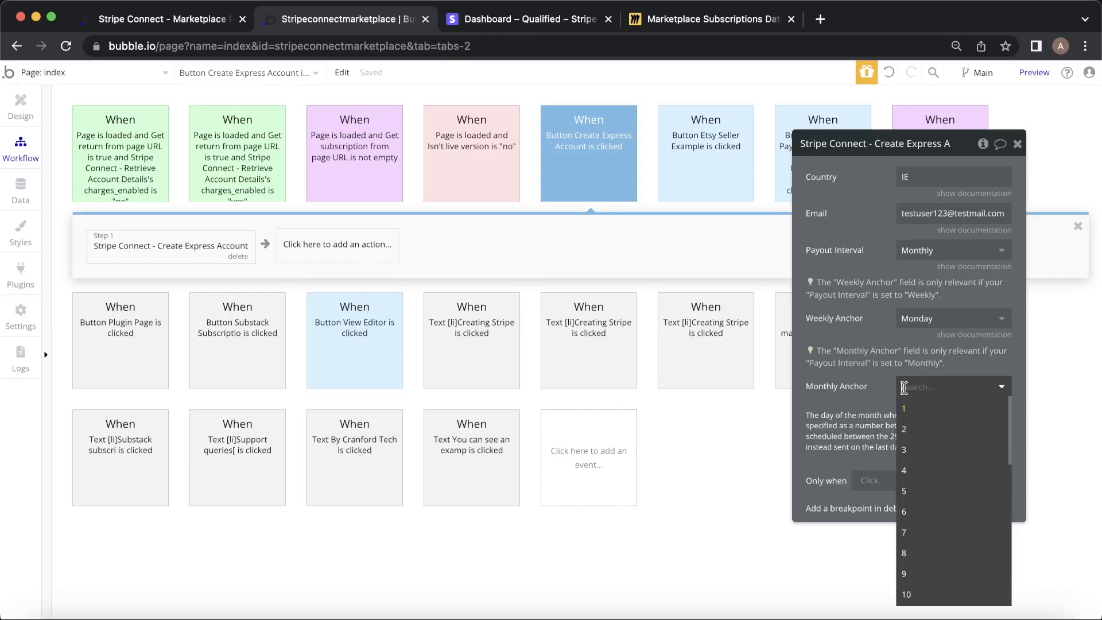
pyautogui.click(946, 495)
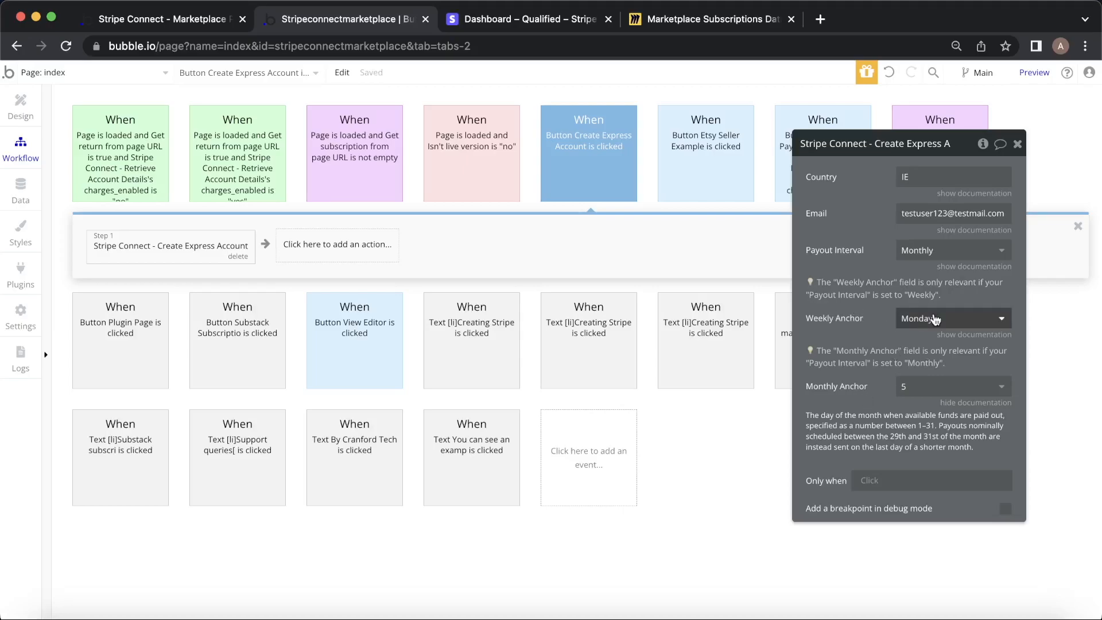
pyautogui.click(935, 255)
pyautogui.click(935, 255)
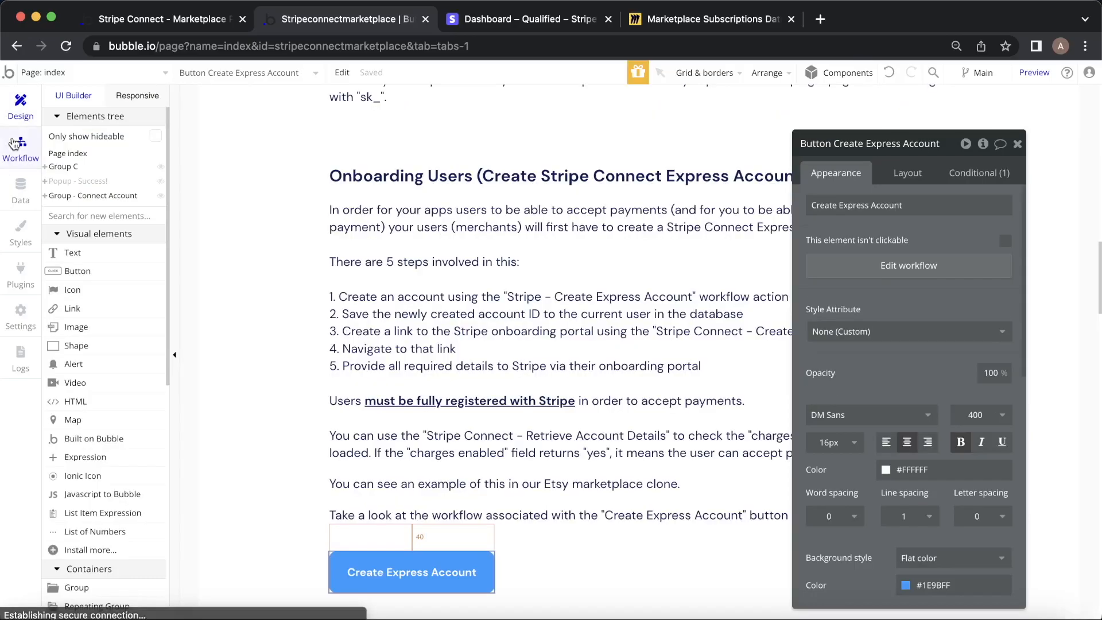
pyautogui.click(13, 115)
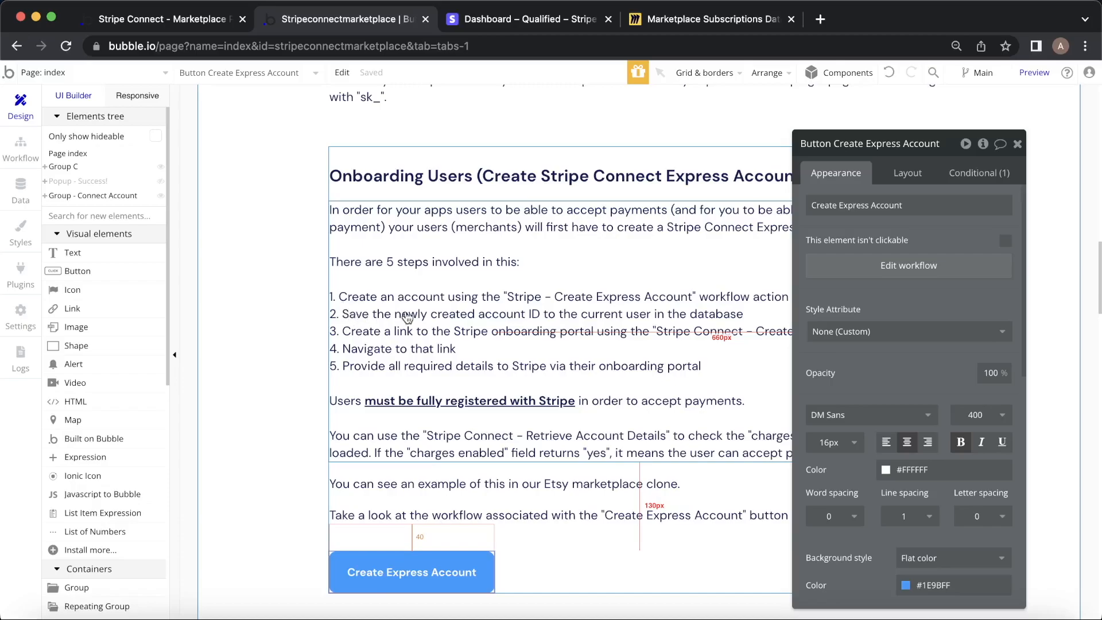
# Add a Make changes to current user step setting Stripe Account ID to step 1's Stripe Account ID.
pyautogui.click(20, 148)
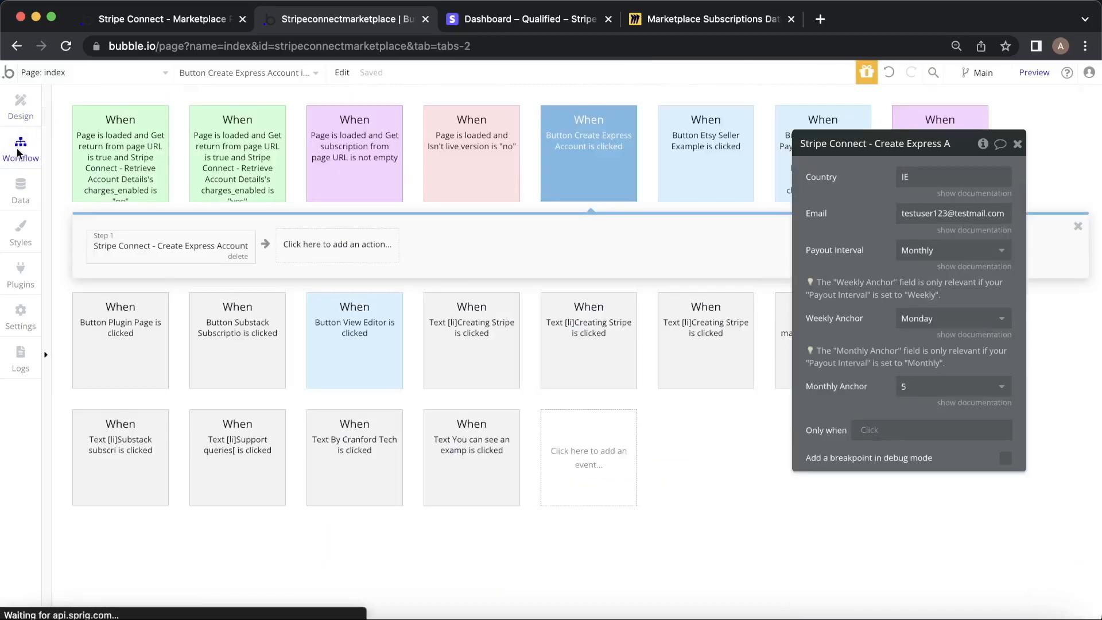
pyautogui.click(314, 255)
pyautogui.moveTo(330, 331)
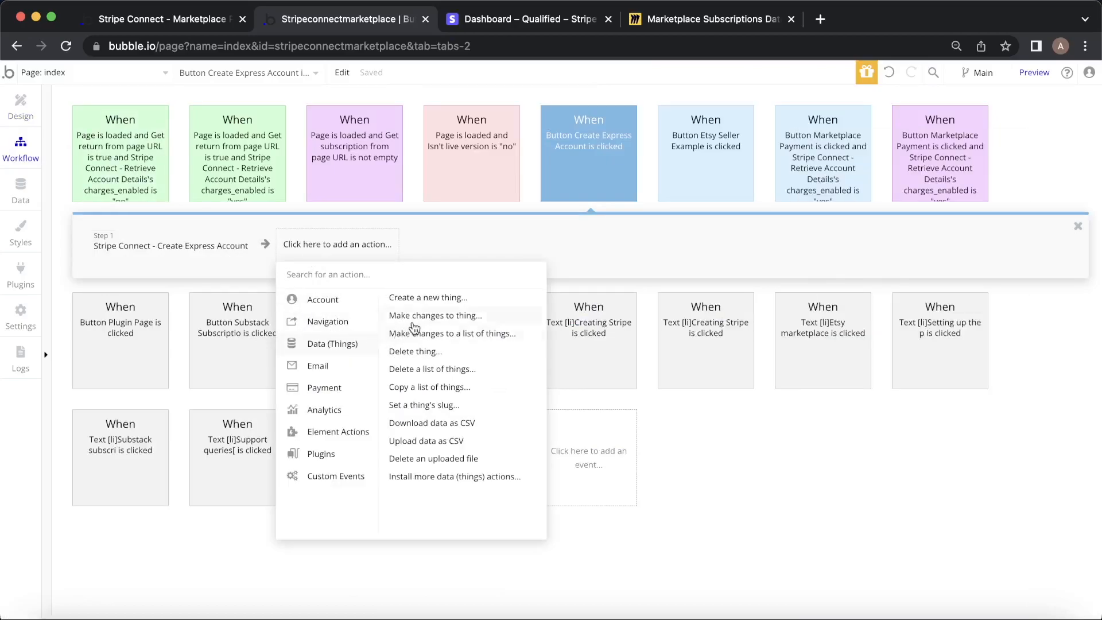
pyautogui.moveTo(351, 303)
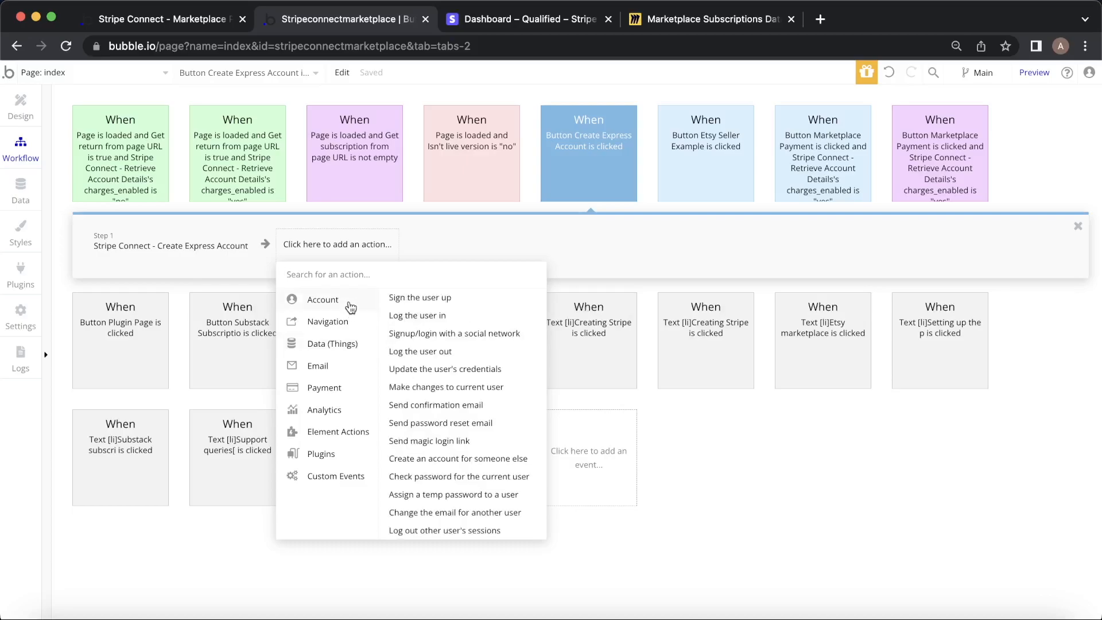
pyautogui.click(451, 389)
pyautogui.click(827, 184)
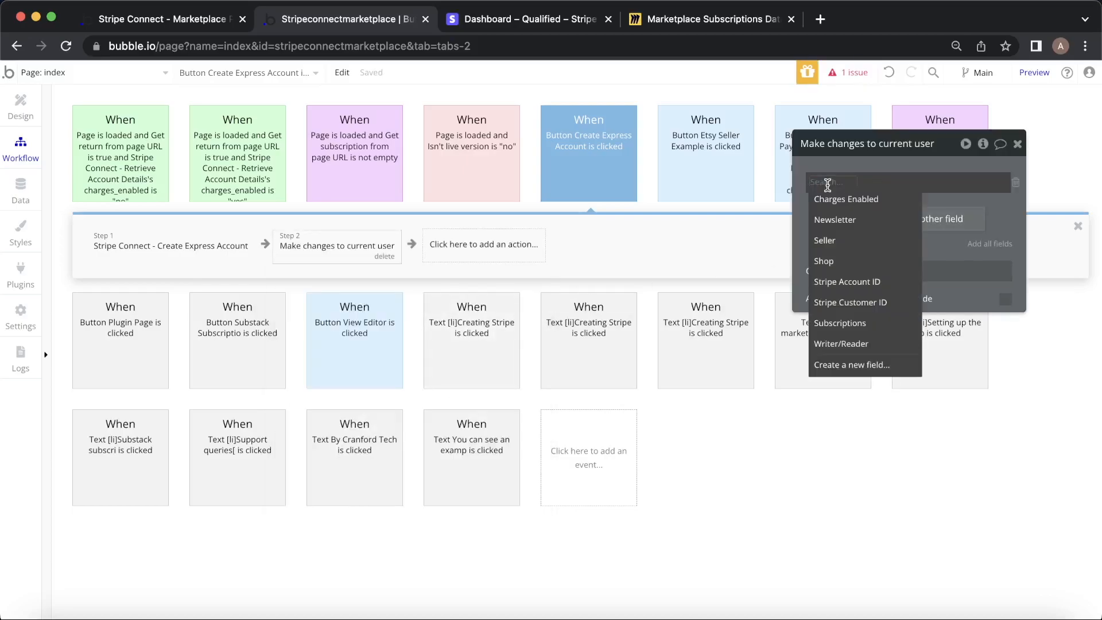
pyautogui.click(874, 281)
pyautogui.click(897, 184)
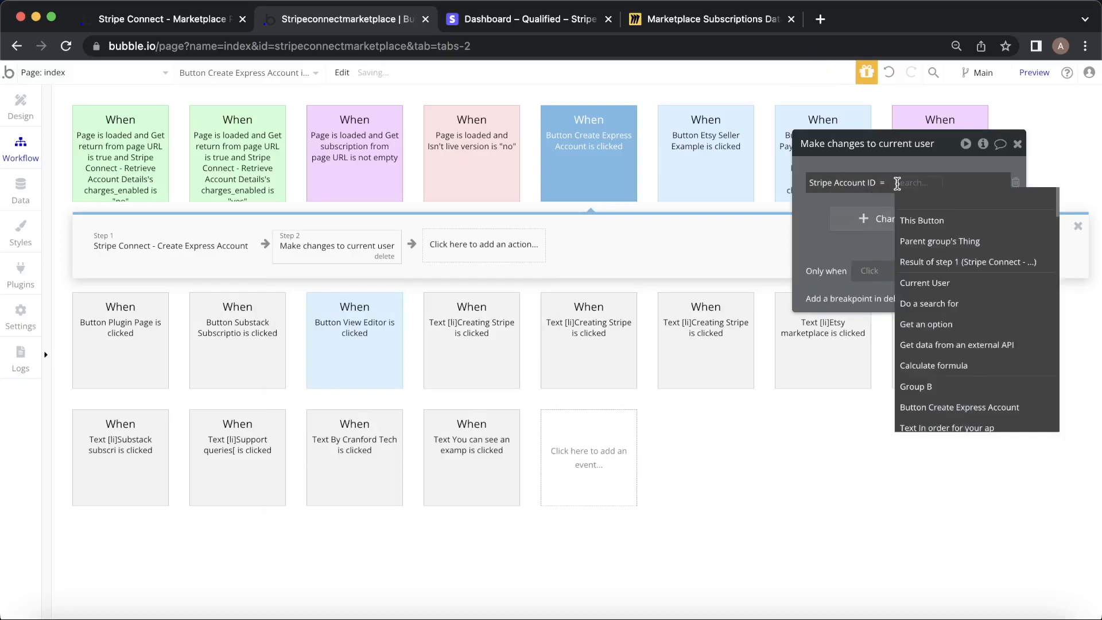
pyautogui.click(959, 261)
pyautogui.click(952, 214)
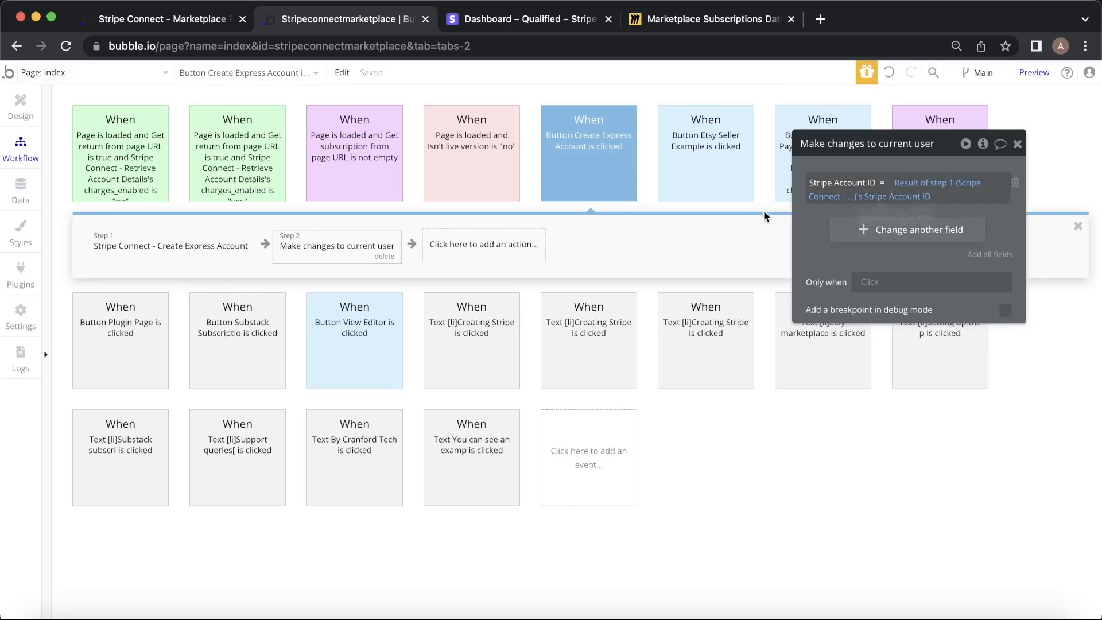
# Add the Seller field to that step with the value yes.
pyautogui.click(855, 231)
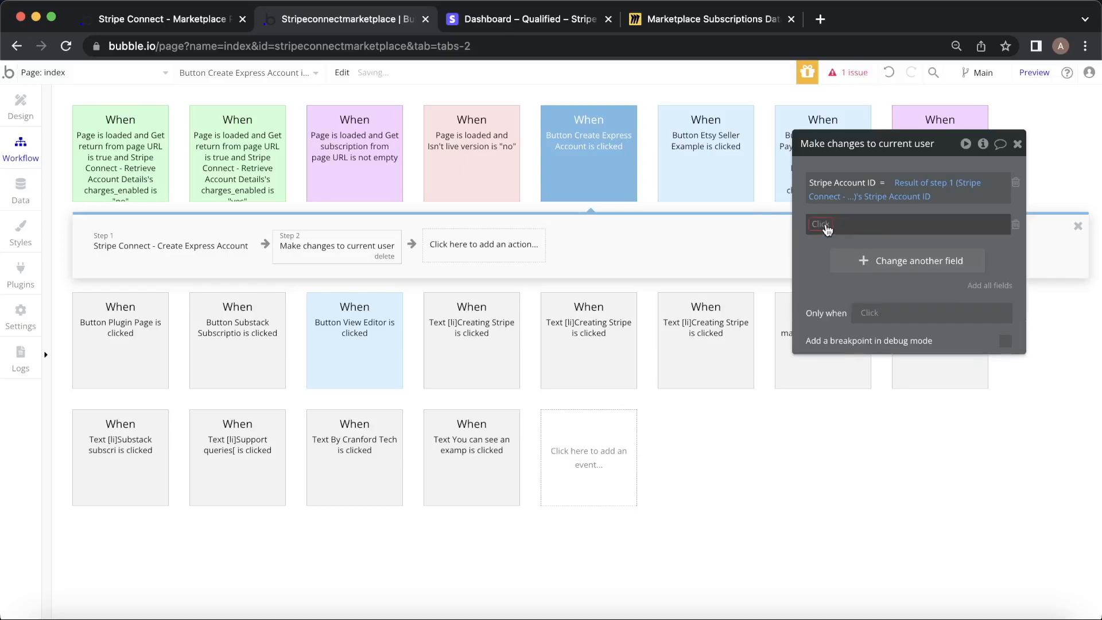
pyautogui.click(825, 223)
pyautogui.click(826, 282)
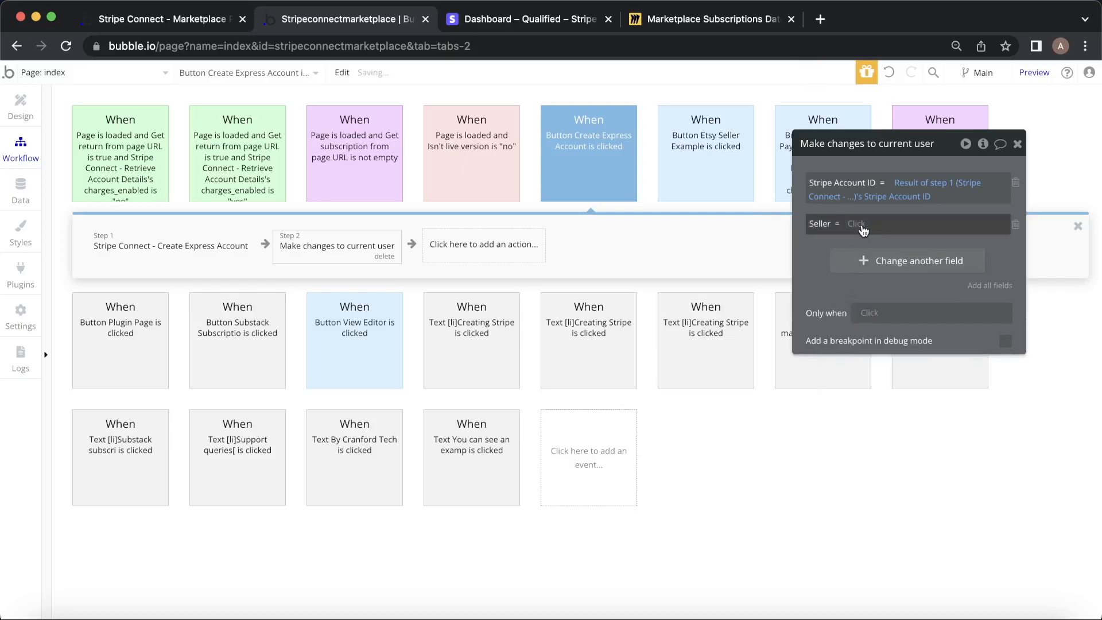
pyautogui.click(862, 224)
pyautogui.click(861, 263)
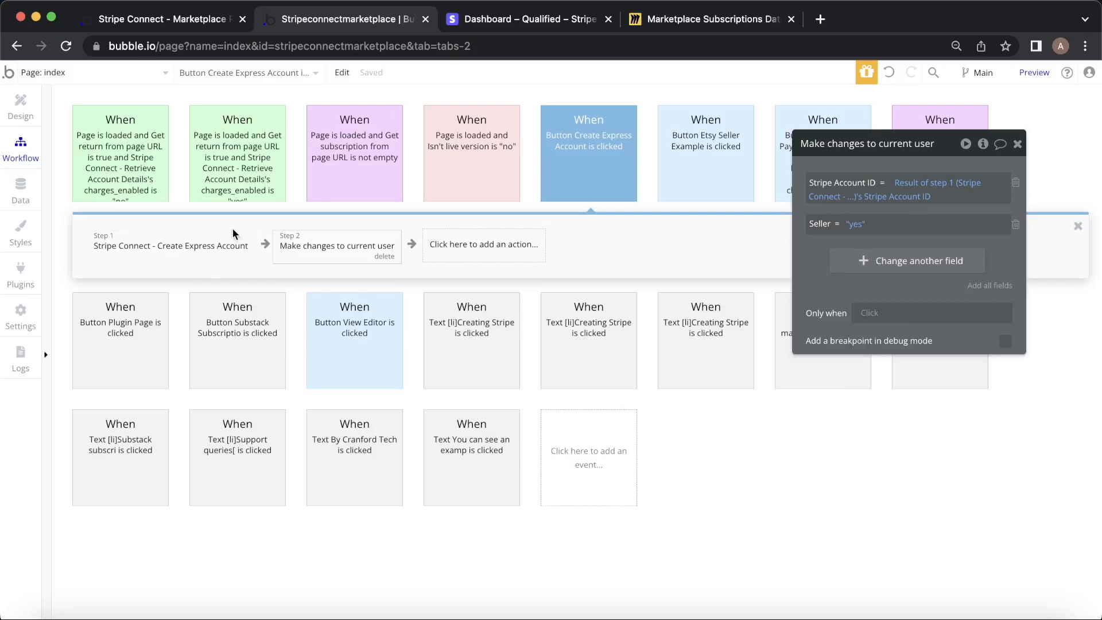
pyautogui.click(26, 112)
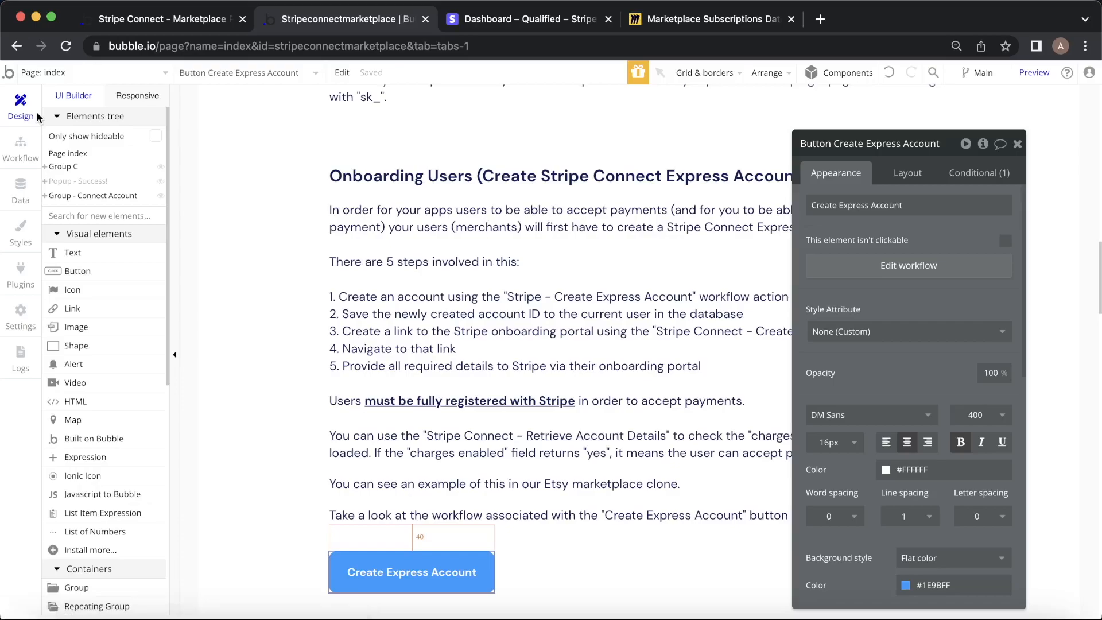
# Add Stripe Connect - Create Onboarding Link as step 3 of the button's workflow.
pyautogui.click(1017, 144)
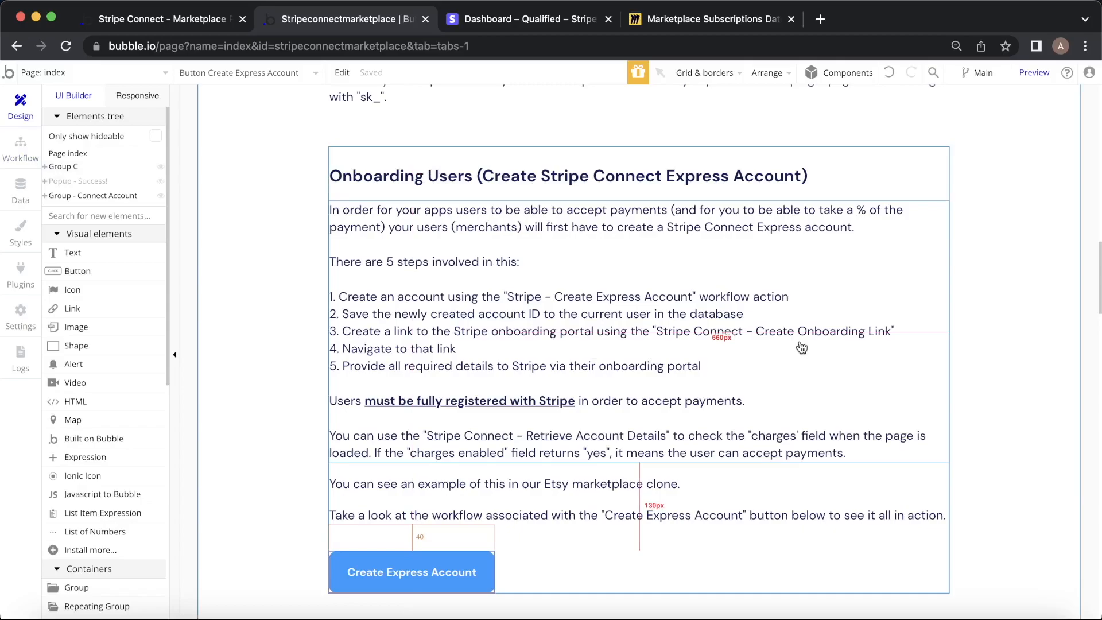
pyautogui.click(21, 148)
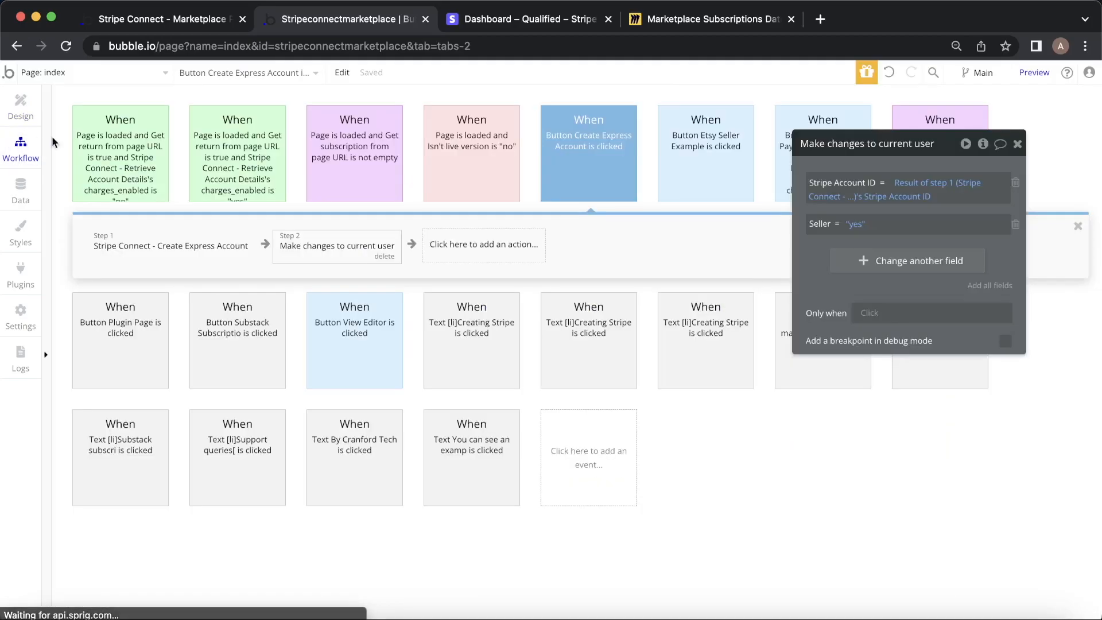
pyautogui.click(477, 246)
pyautogui.moveTo(485, 454)
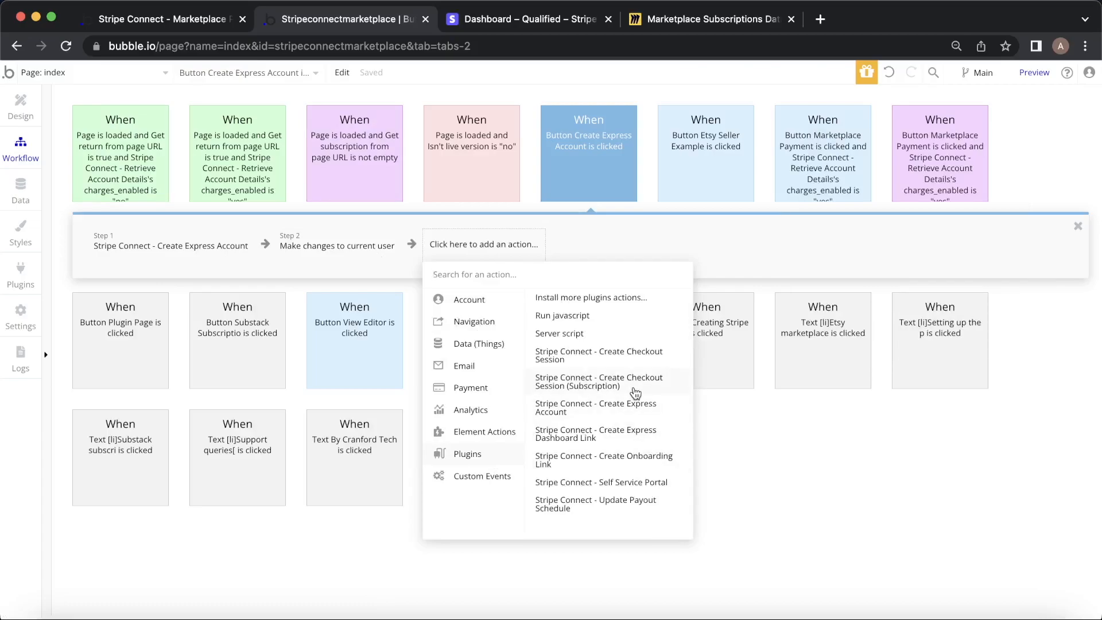
pyautogui.click(615, 460)
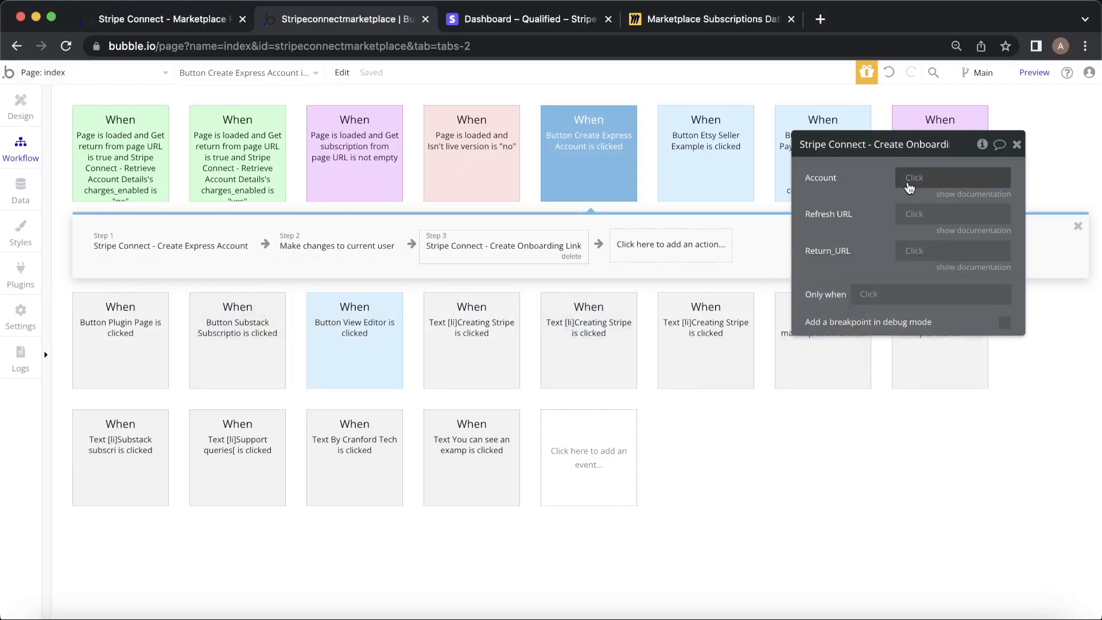
# Set the onboarding link's Account to Result of step 1's Stripe Account ID.
pyautogui.click(974, 194)
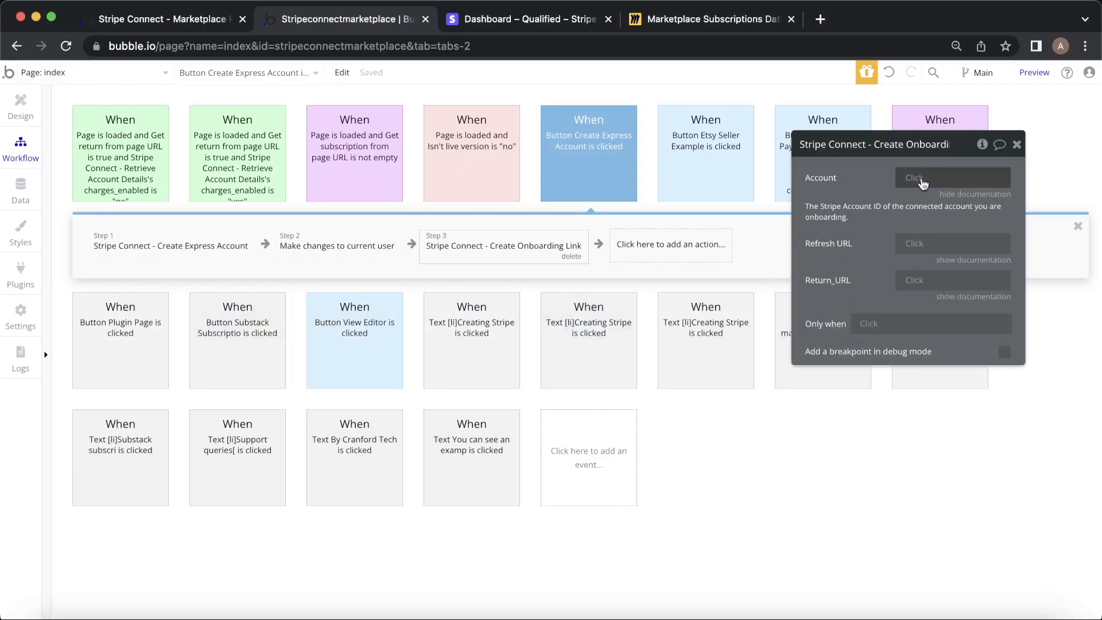
pyautogui.click(922, 180)
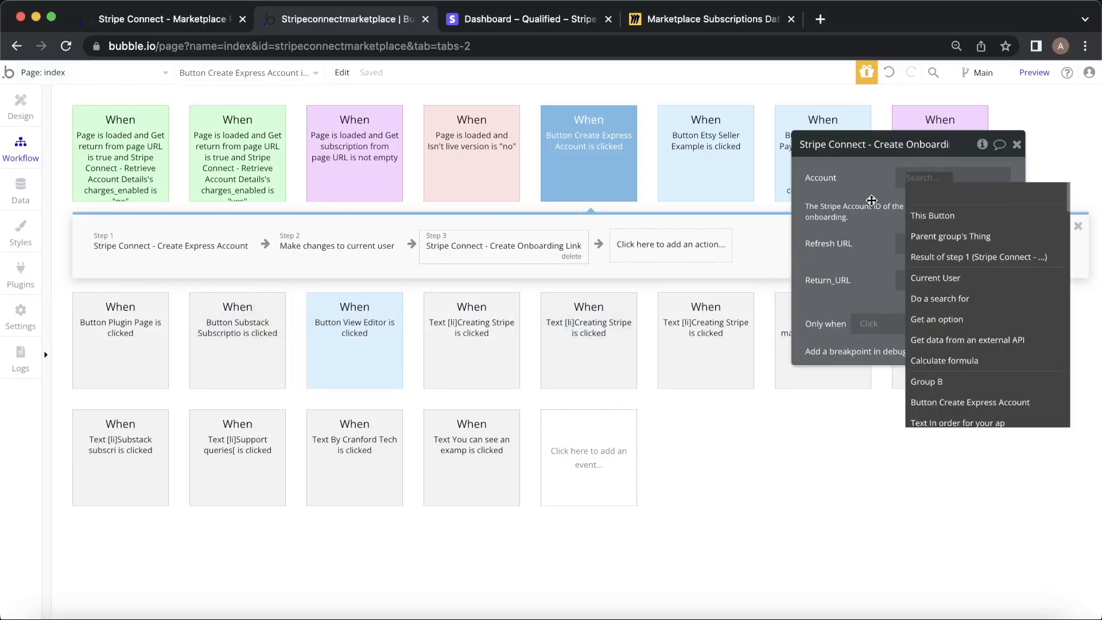
pyautogui.click(971, 253)
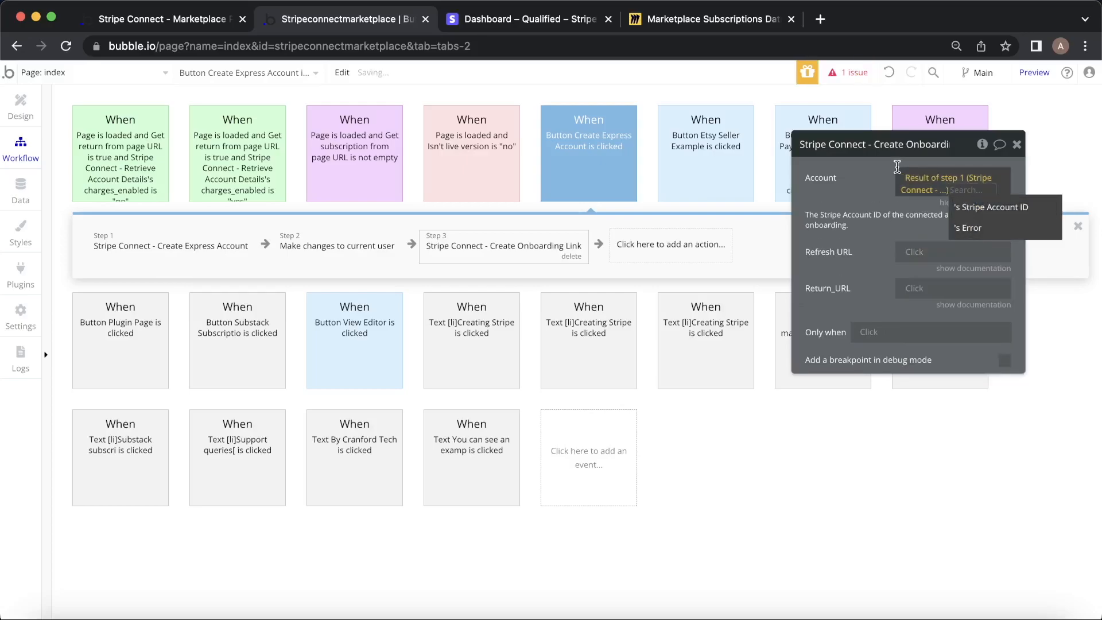
pyautogui.click(982, 207)
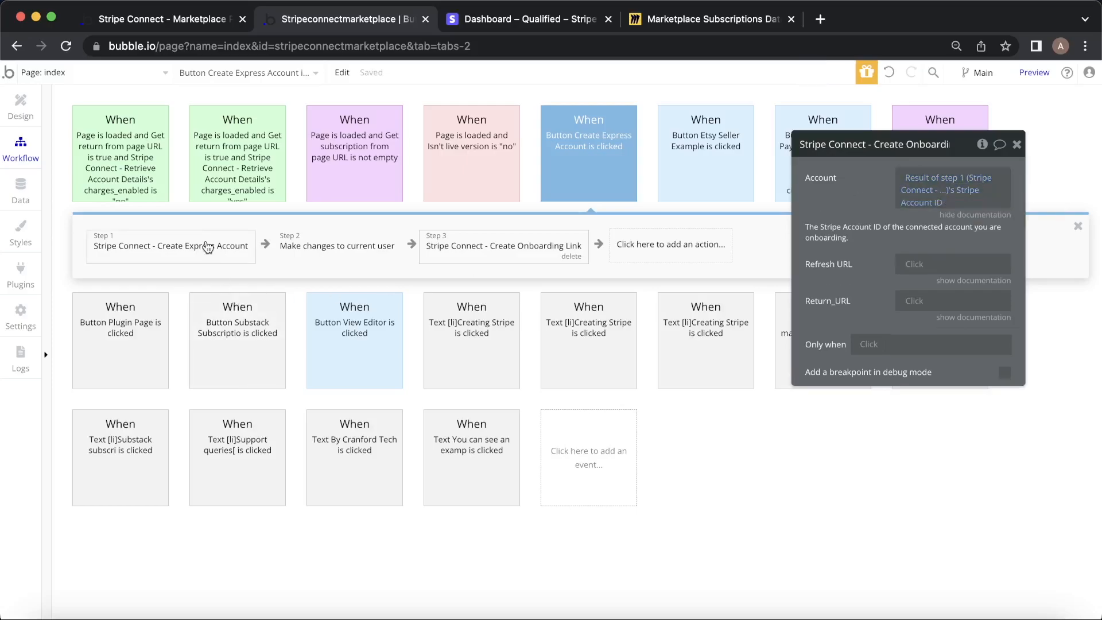
pyautogui.click(983, 281)
pyautogui.click(979, 215)
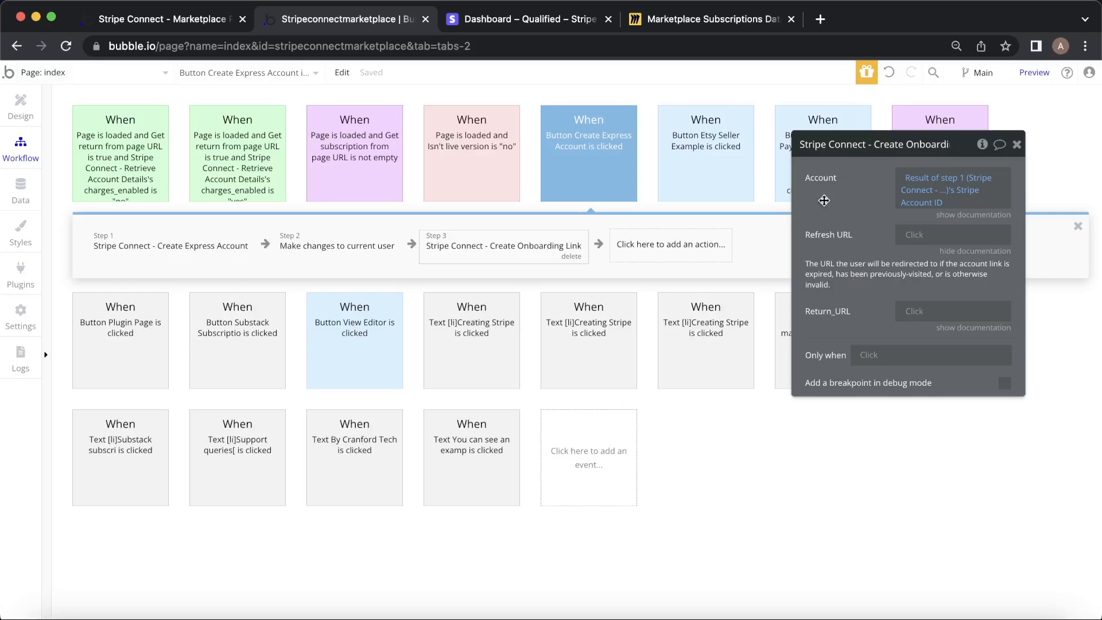
# Set Refresh URL to the app's version-test address followed by ?refresh=true.
pyautogui.click(115, 18)
pyautogui.click(342, 47)
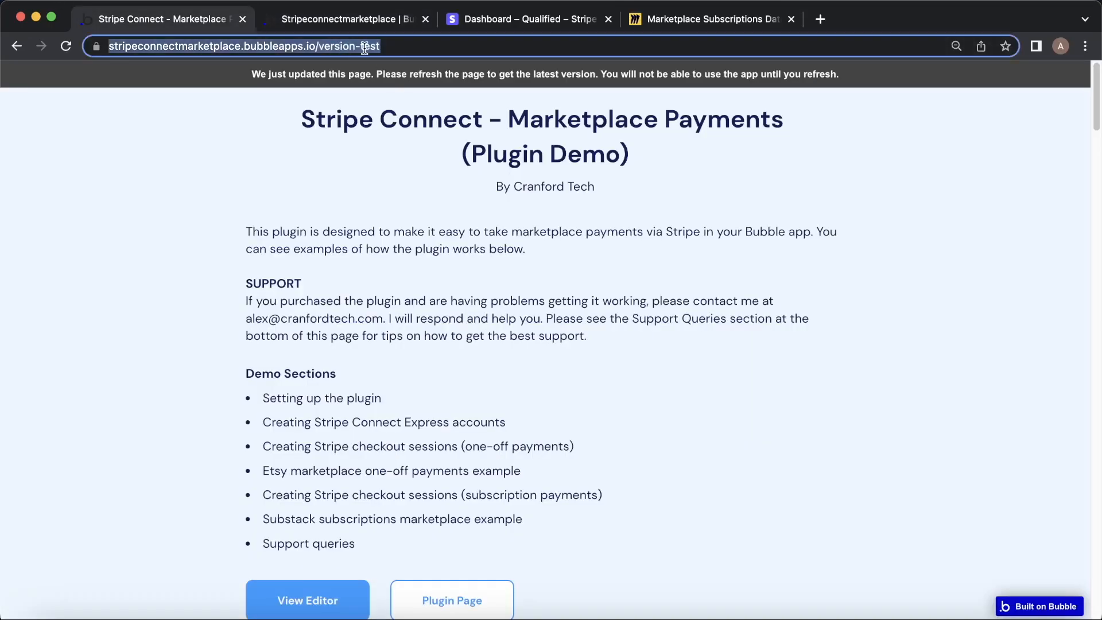
pyautogui.click(347, 19)
pyautogui.click(945, 234)
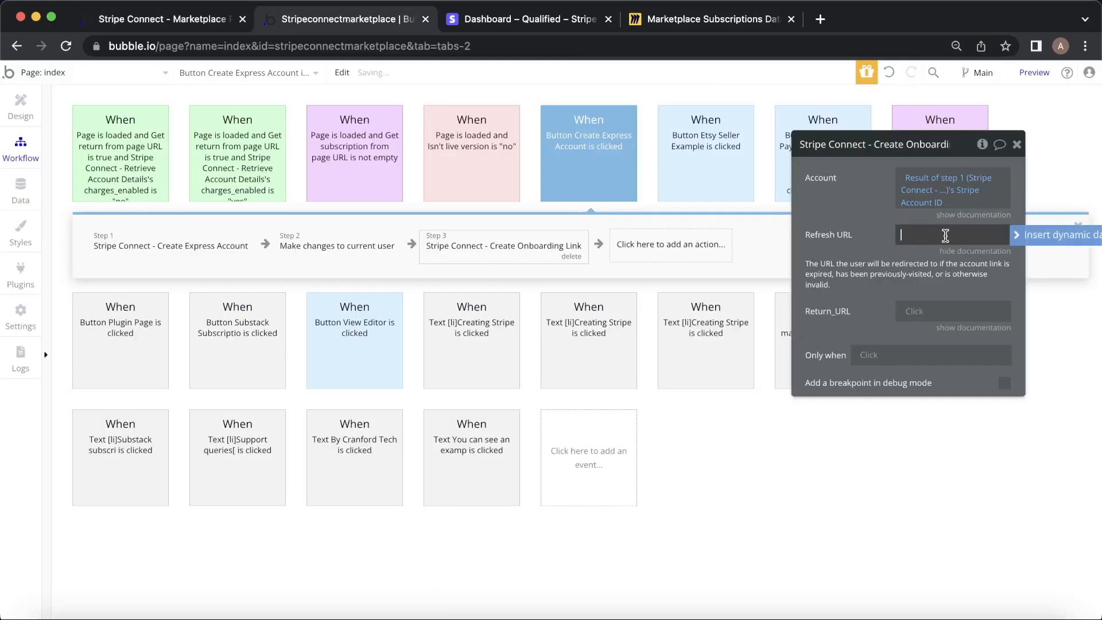
pyautogui.press('super+v')
pyautogui.write('?refresh=true')
pyautogui.click(863, 218)
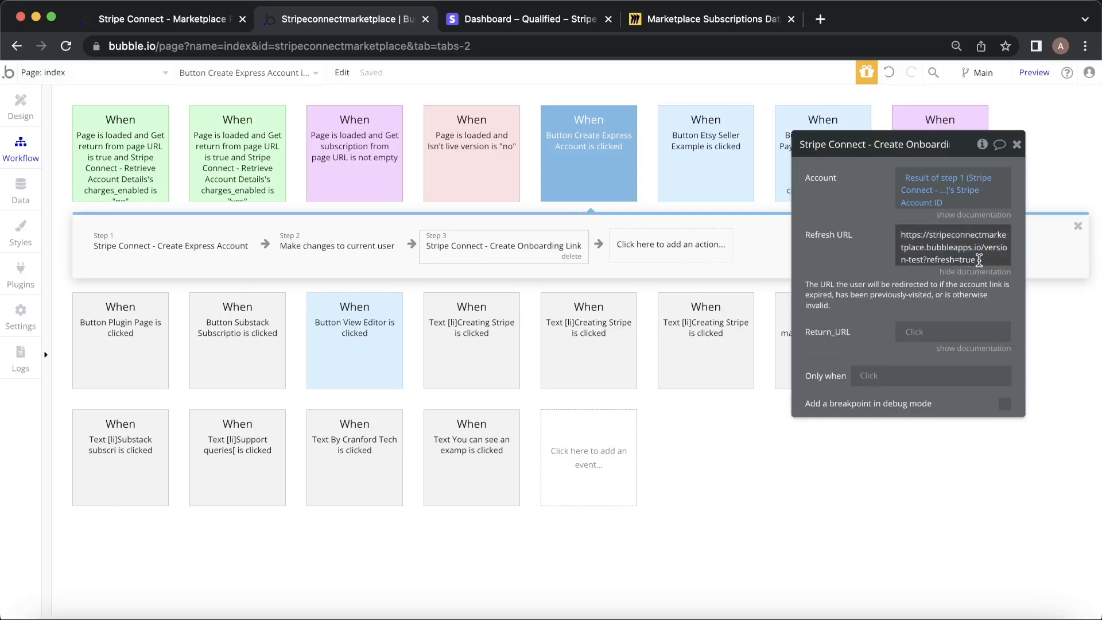
pyautogui.click(941, 260)
pyautogui.press('super+c')
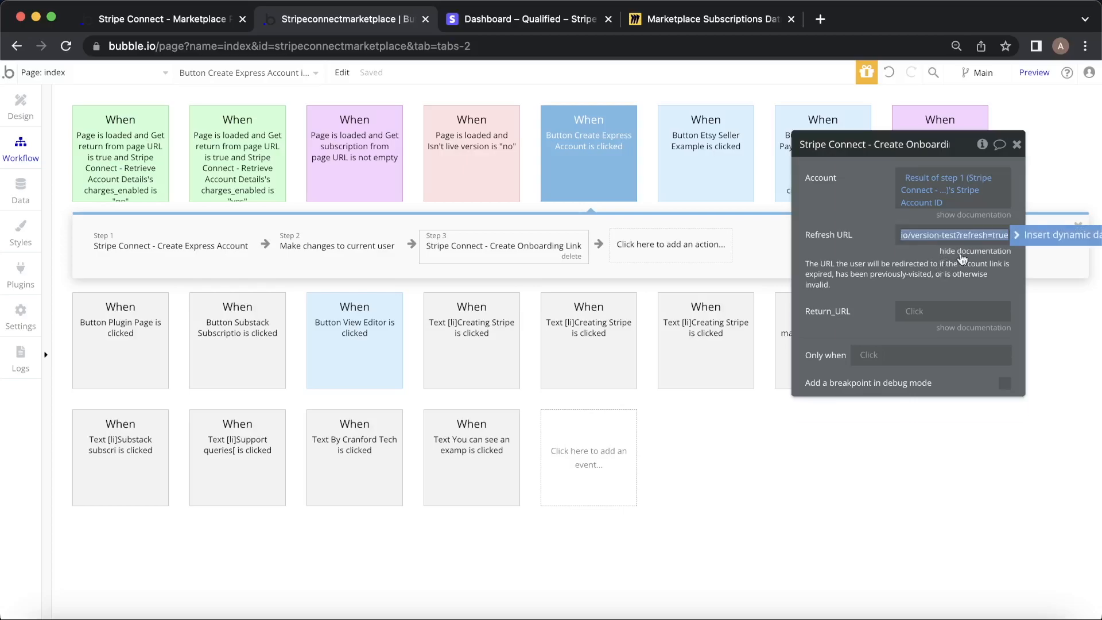
pyautogui.click(961, 255)
# Set Return_URL to the same version-test address ending ?return=true.
pyautogui.click(975, 271)
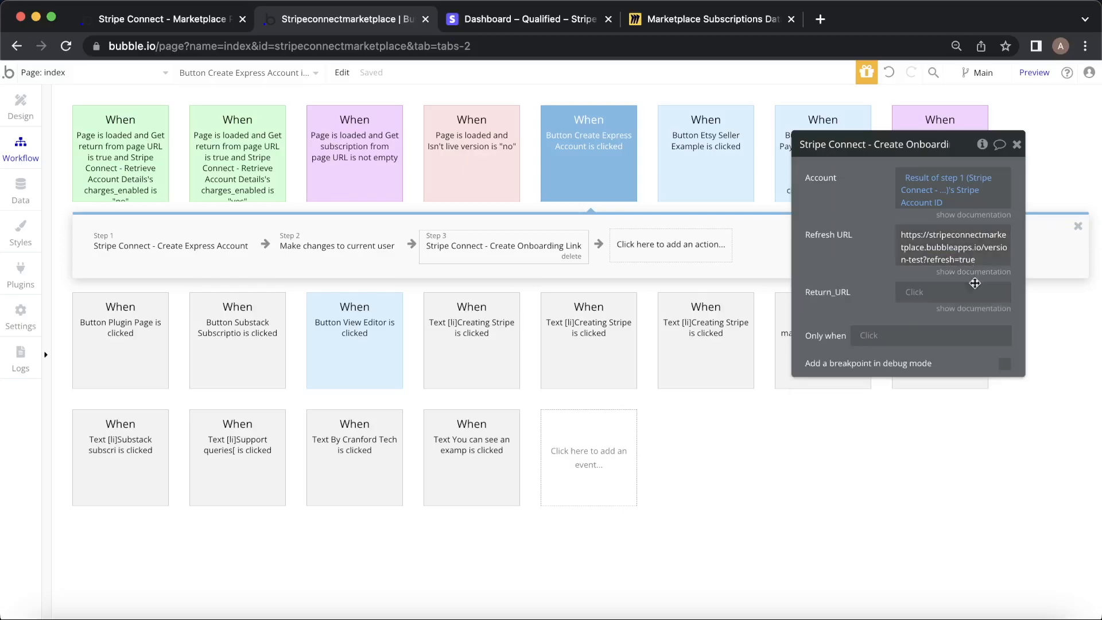
pyautogui.click(974, 308)
pyautogui.click(970, 291)
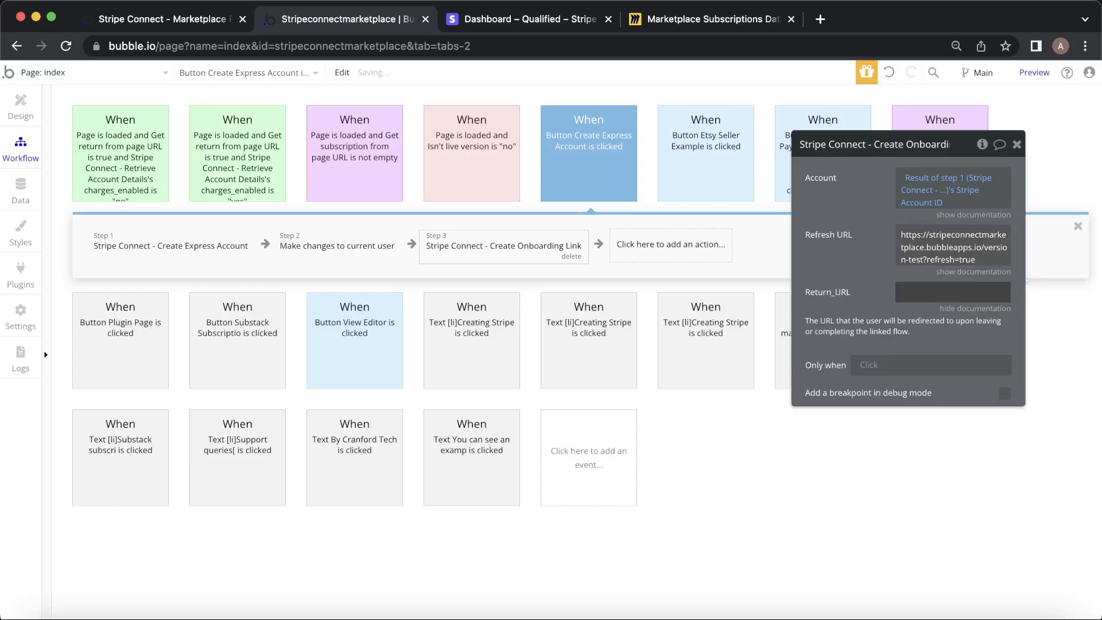
pyautogui.click(951, 291)
pyautogui.press('super+v')
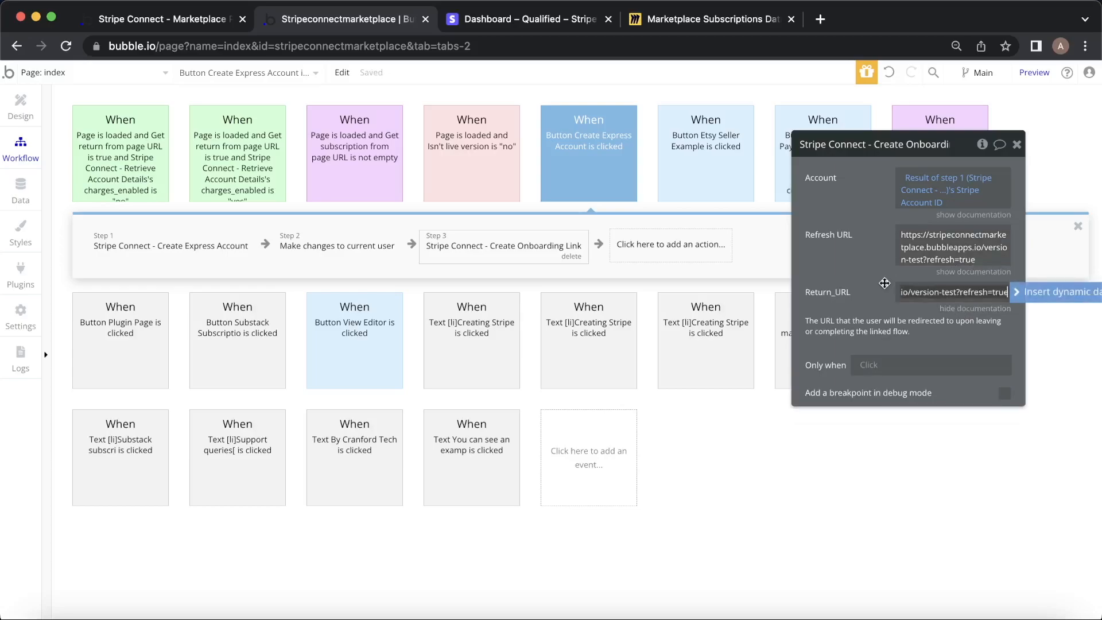
pyautogui.click(868, 277)
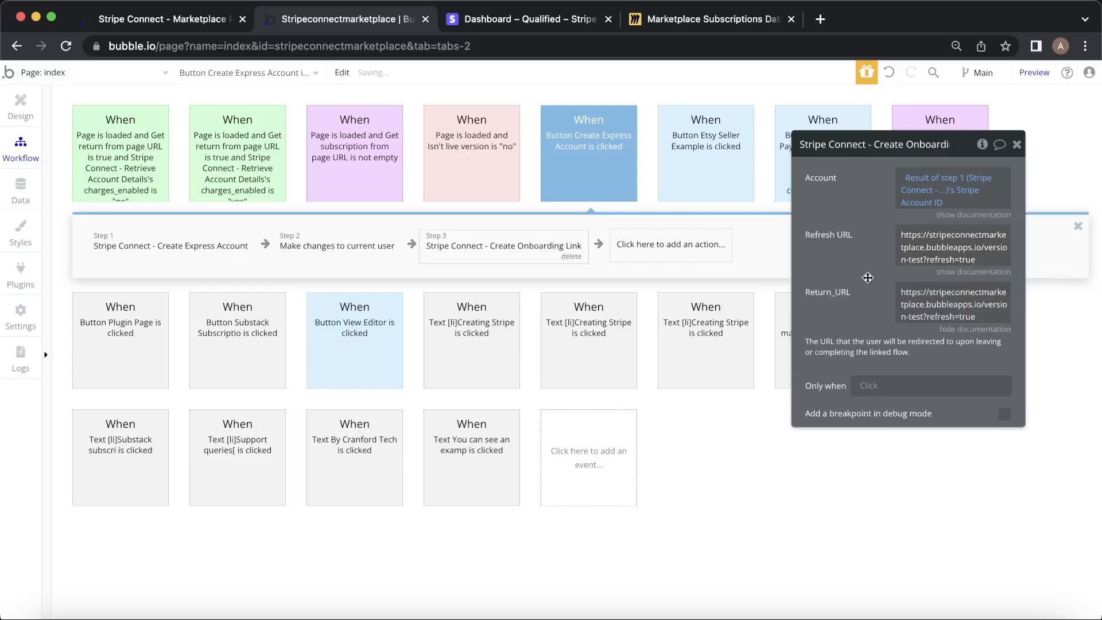
pyautogui.click(943, 316)
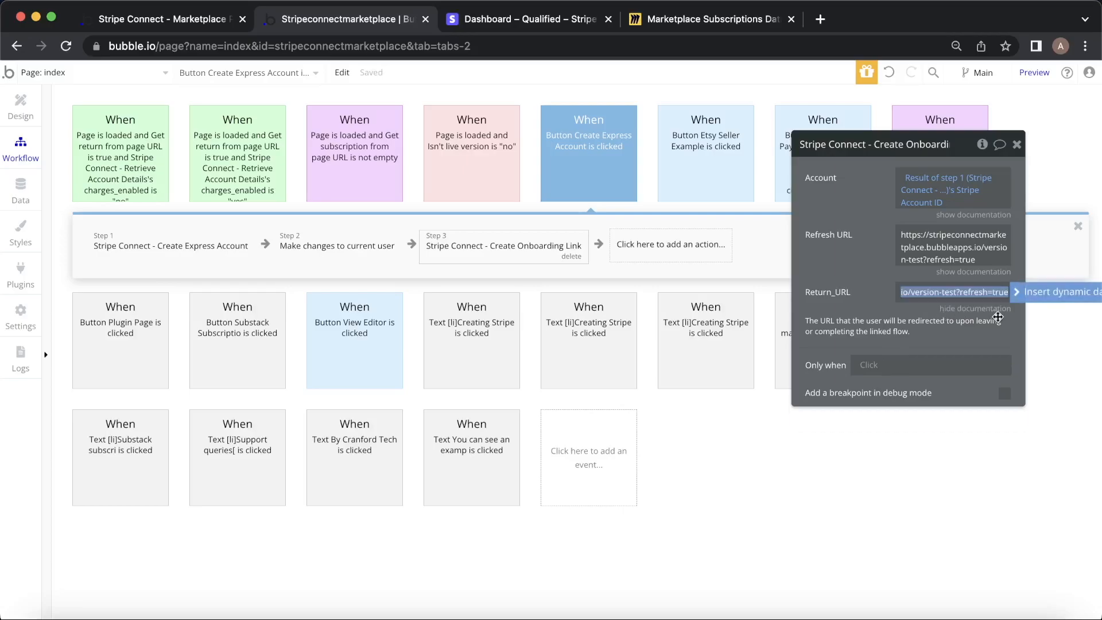
pyautogui.press('BackSpace')
pyautogui.press('BackSpace')
pyautogui.press('BackSpace')
pyautogui.press('BackSpace')
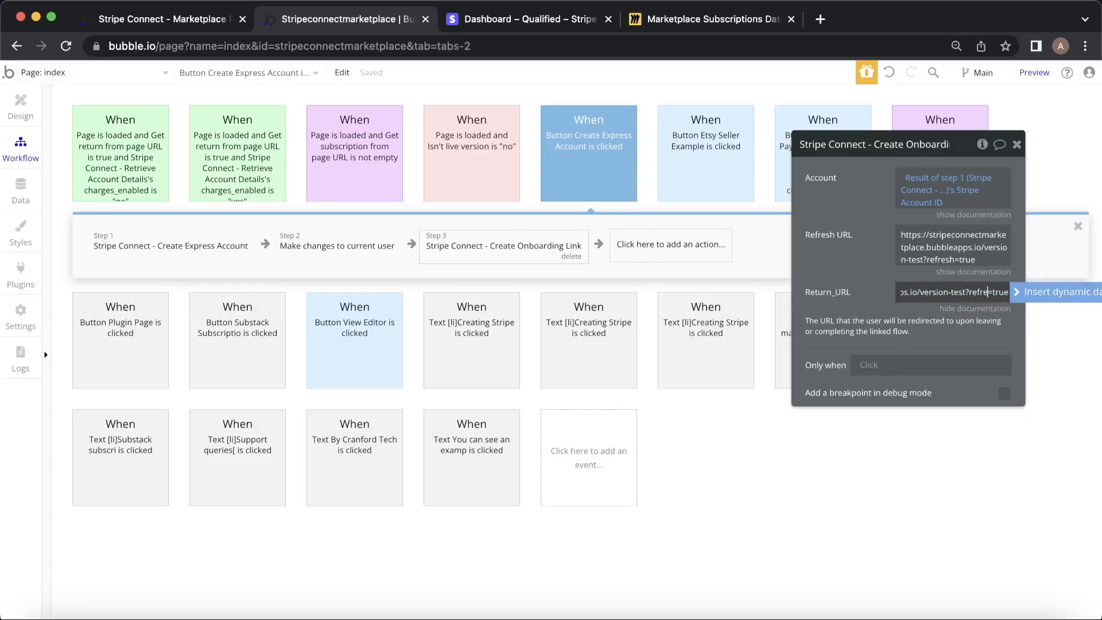
pyautogui.press('BackSpace')
pyautogui.write('turn')
pyautogui.click(854, 278)
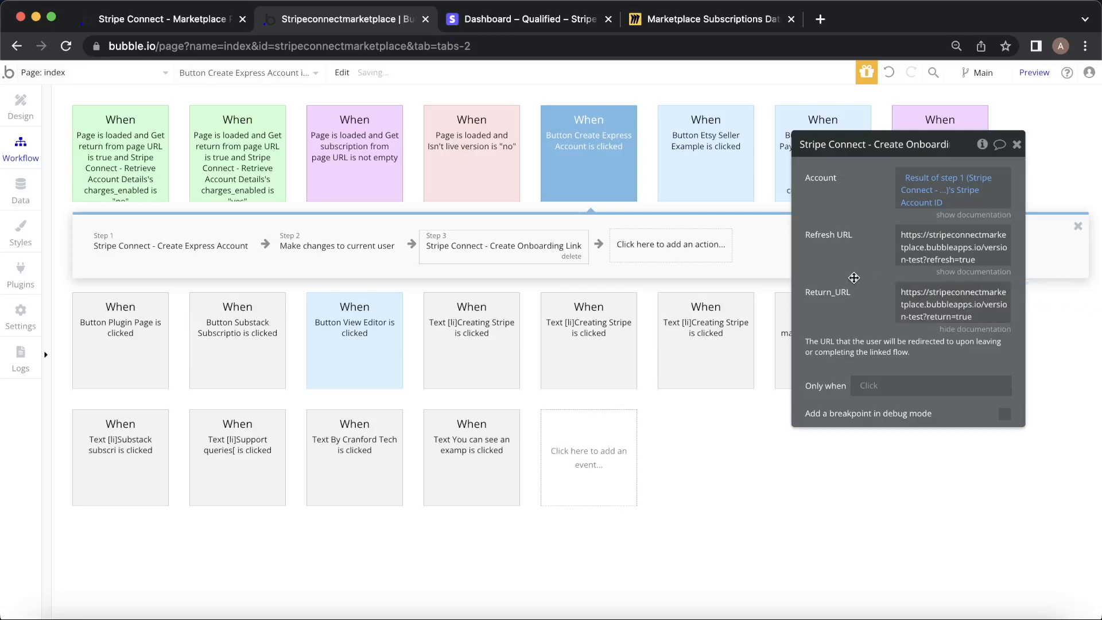
pyautogui.click(1016, 144)
# Scroll through the live demo app page, then come back to the workflow editor.
pyautogui.click(173, 30)
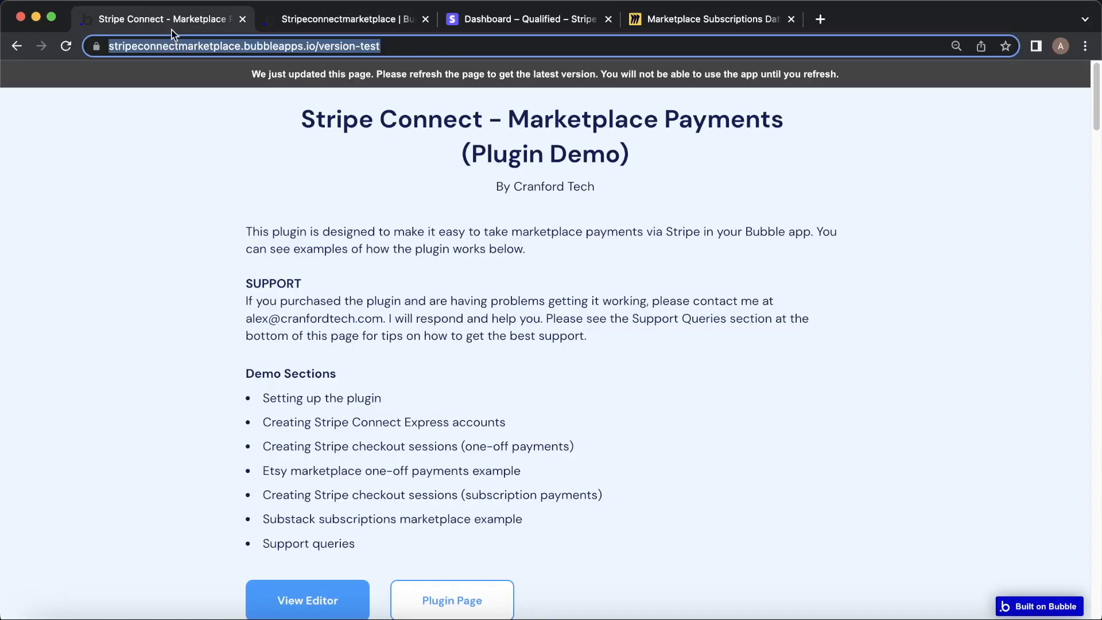
pyautogui.scroll(-15, 379, 366)
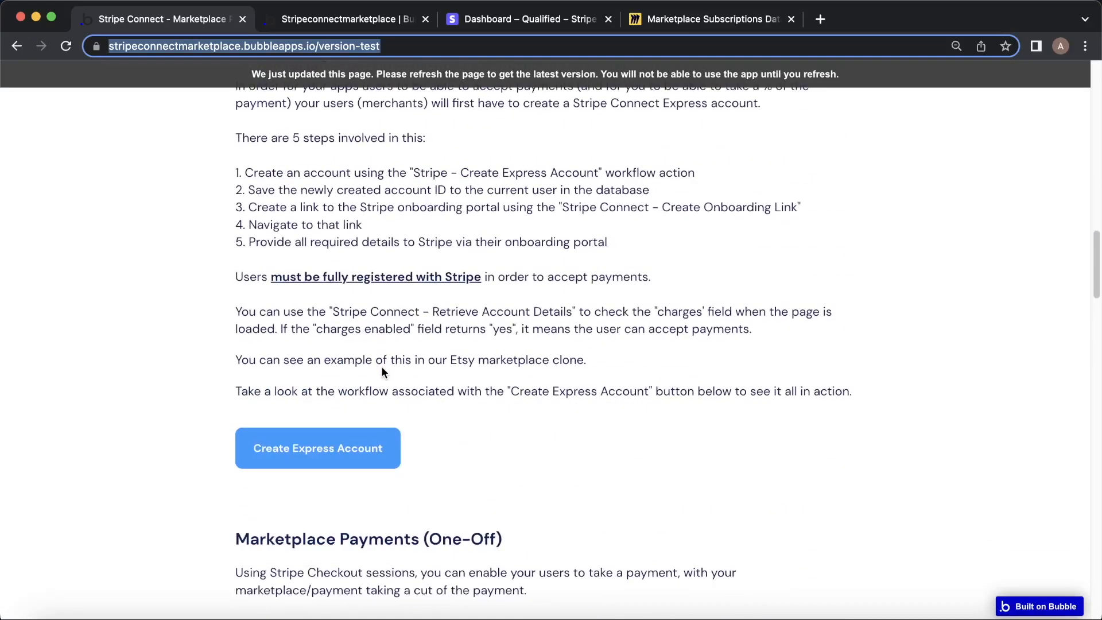
pyautogui.scroll(-15, 381, 367)
pyautogui.scroll(20, 382, 385)
pyautogui.scroll(-8, 382, 390)
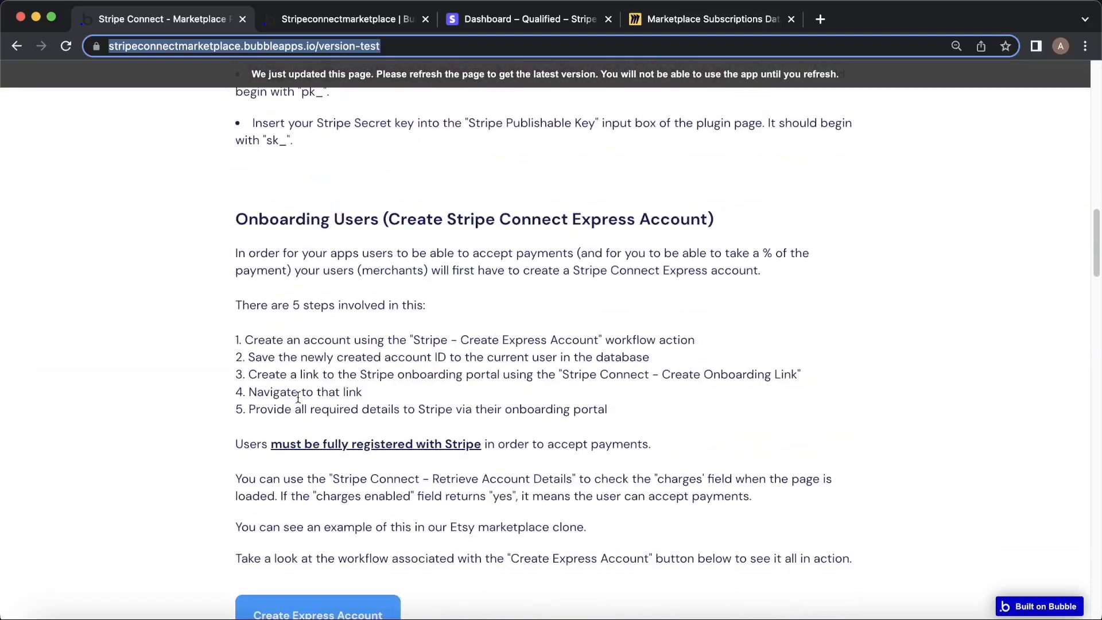
pyautogui.click(340, 11)
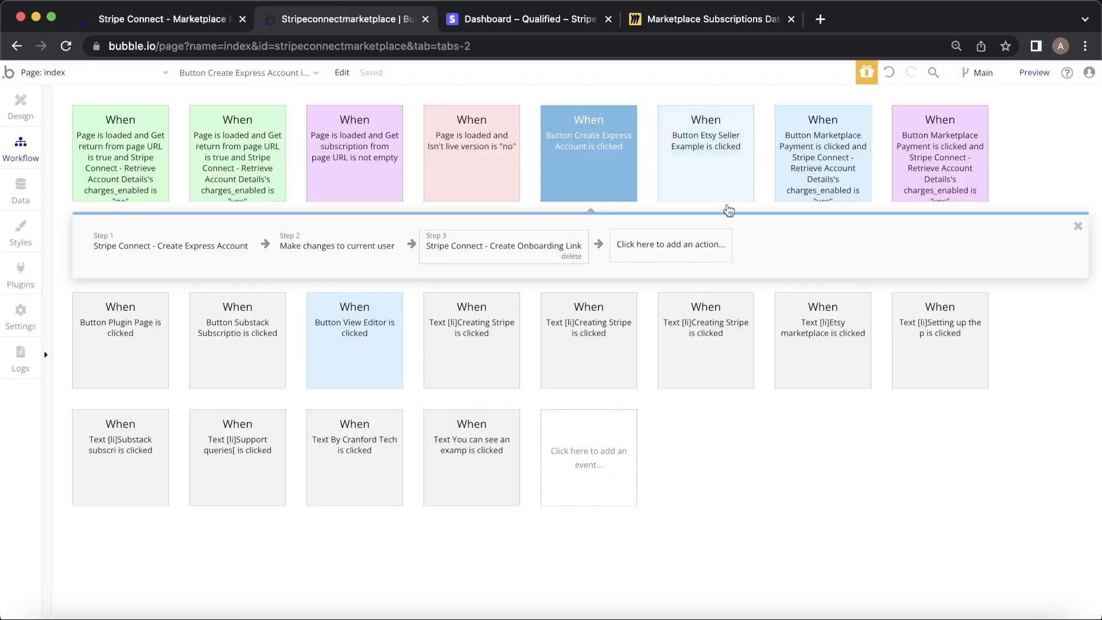
# Add Open an external website as step 4 with Destination set to Result of step 3's URL.
pyautogui.click(683, 244)
pyautogui.moveTo(661, 322)
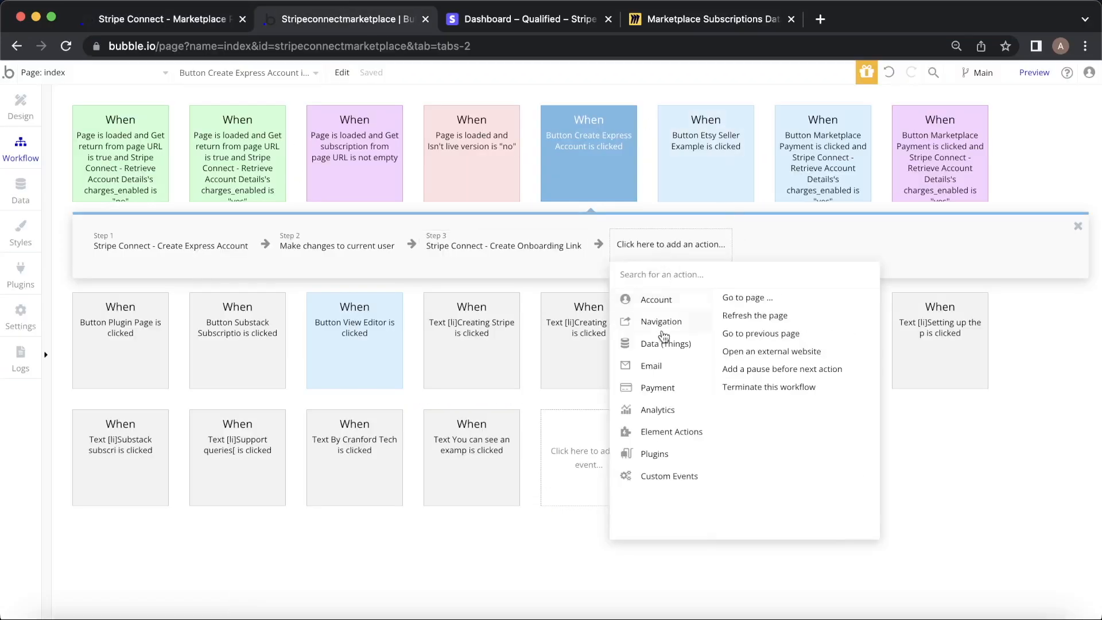
pyautogui.click(761, 350)
pyautogui.click(954, 220)
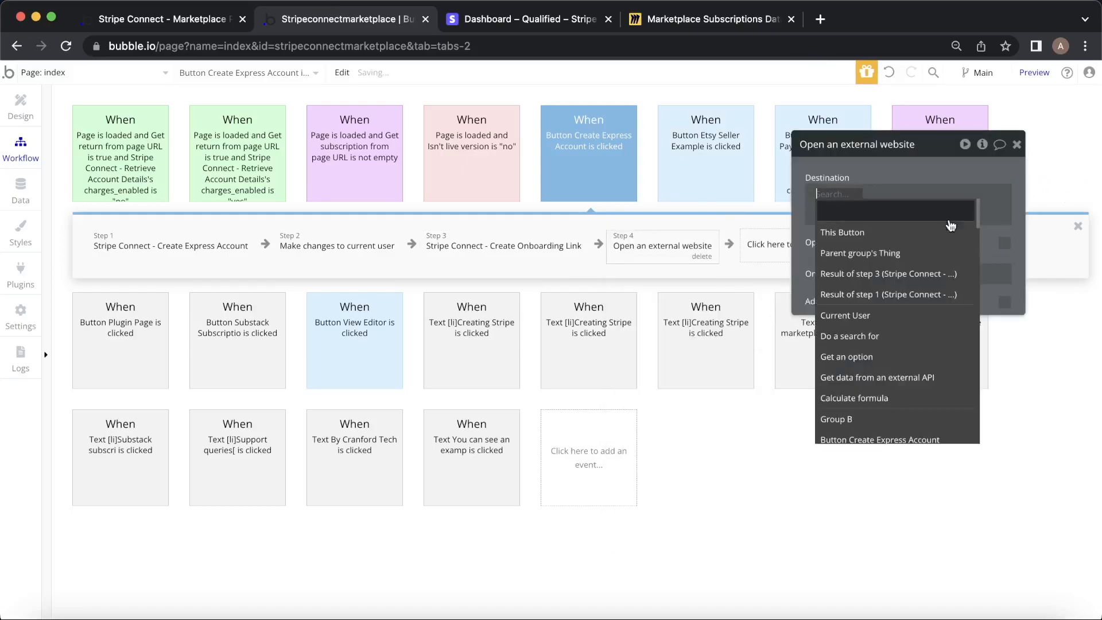
pyautogui.click(901, 278)
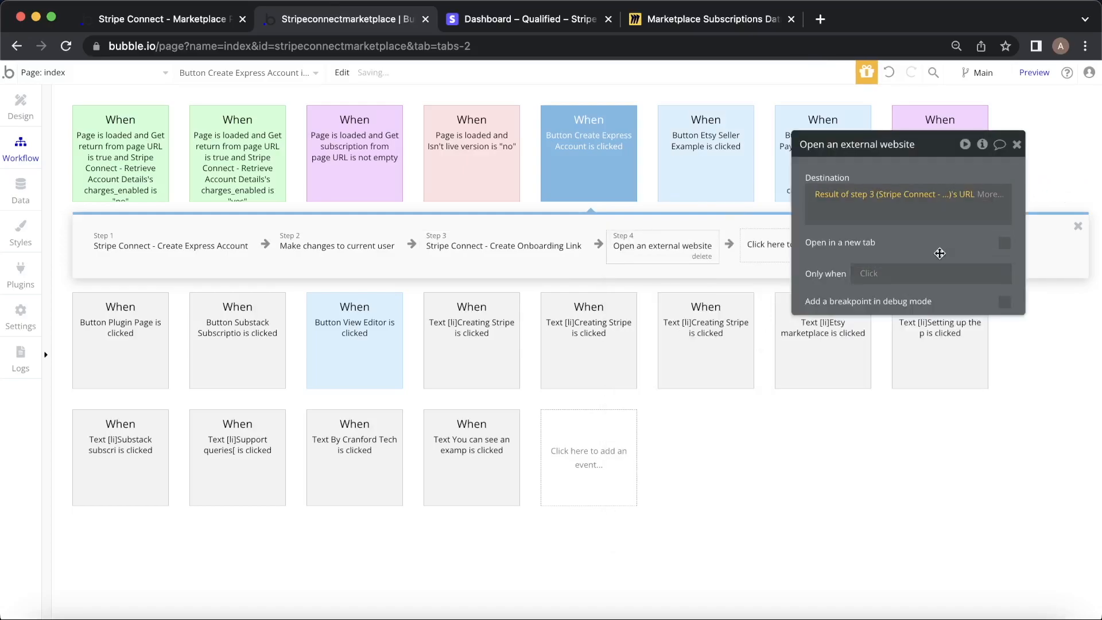
pyautogui.click(943, 238)
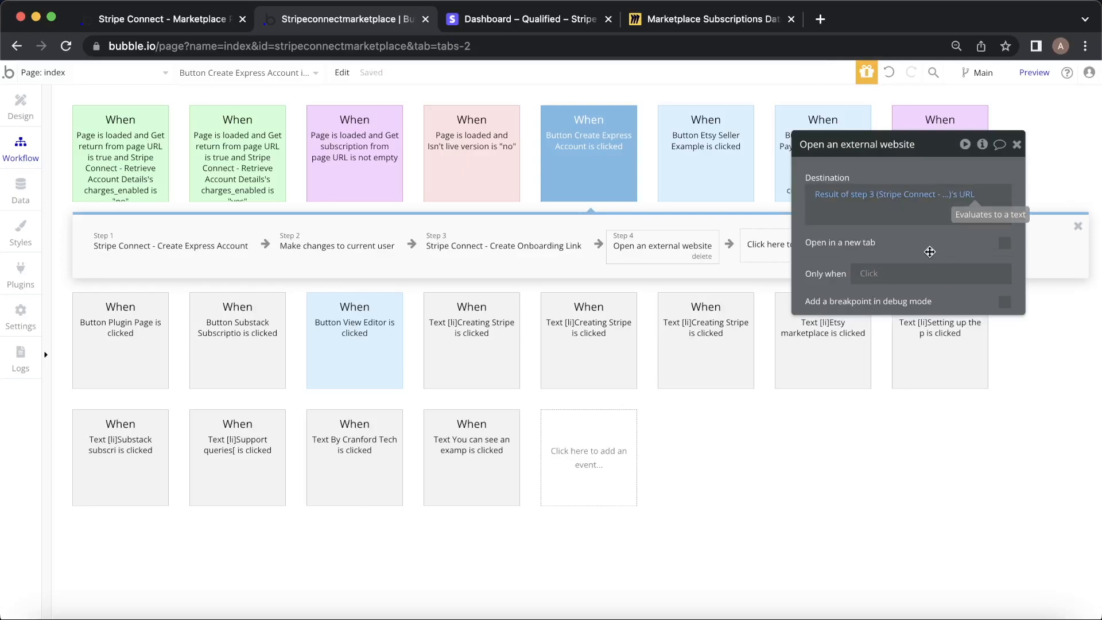
pyautogui.click(1017, 144)
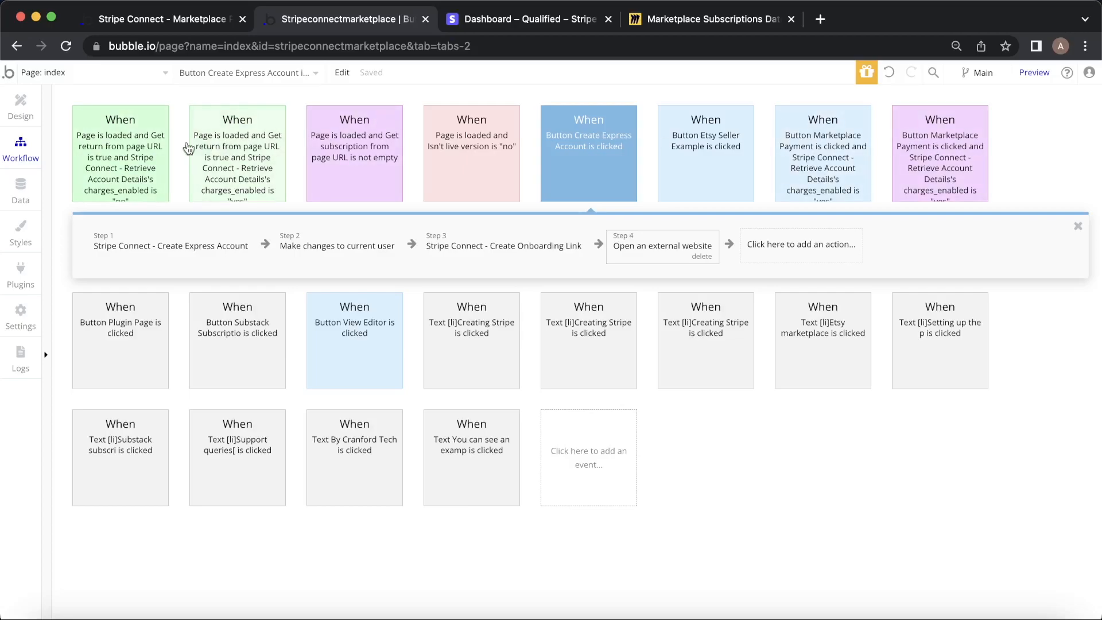
pyautogui.click(144, 141)
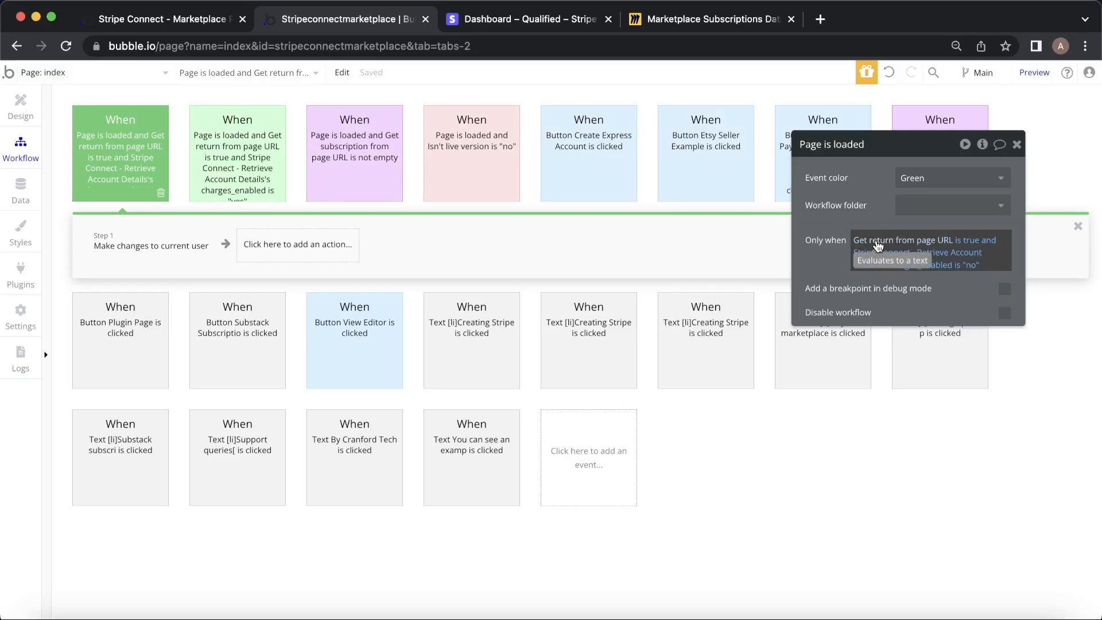
pyautogui.moveTo(842, 212); pyautogui.dragTo(893, 326)
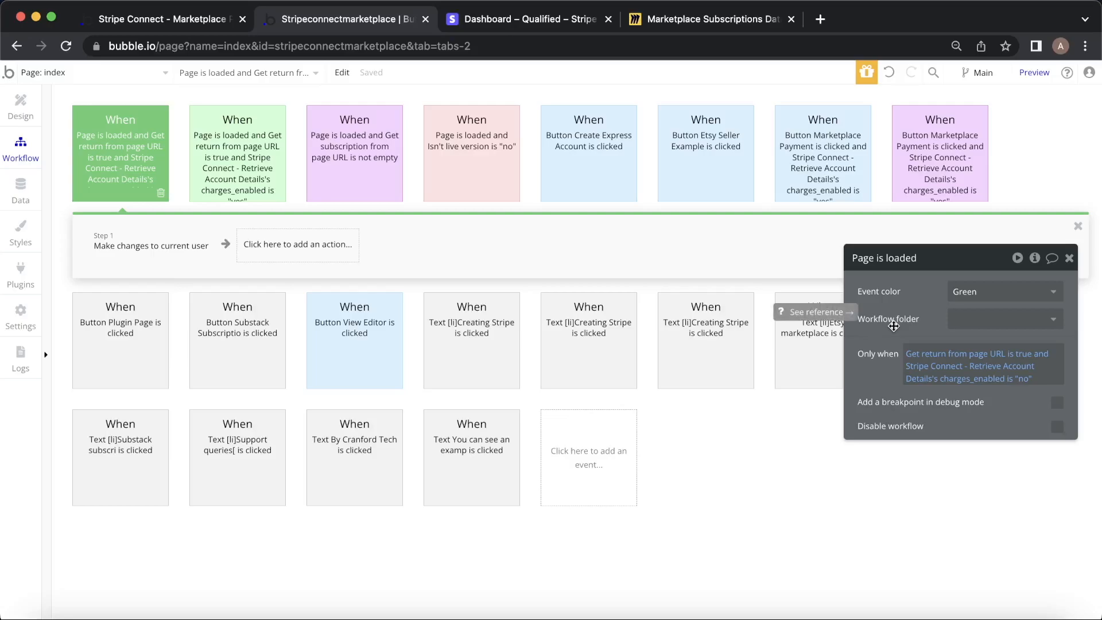
pyautogui.click(634, 148)
pyautogui.click(505, 247)
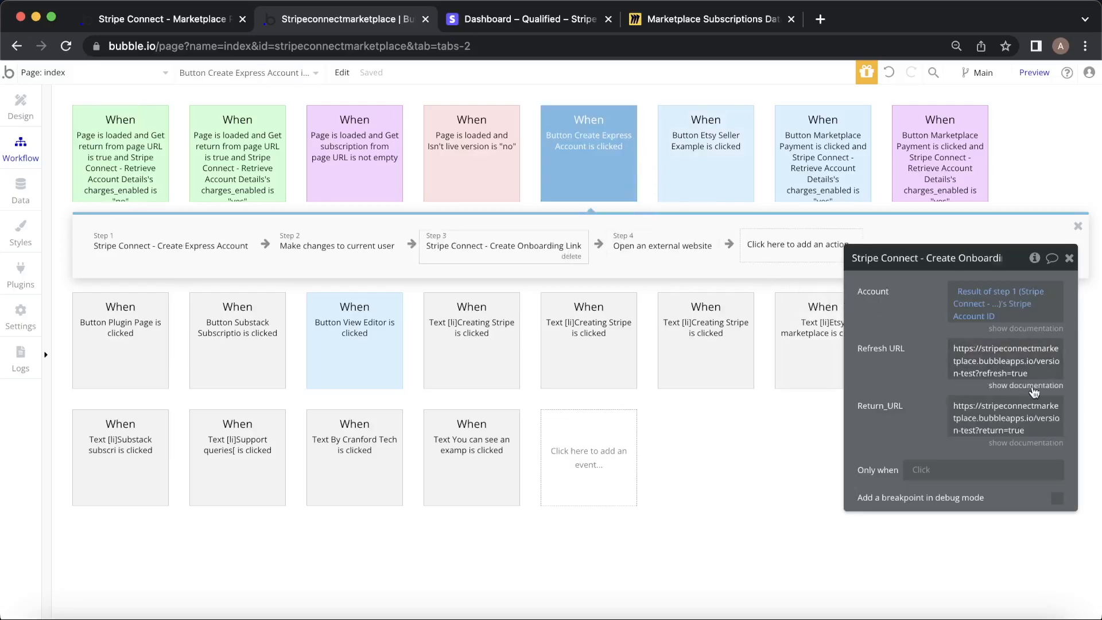
pyautogui.click(156, 162)
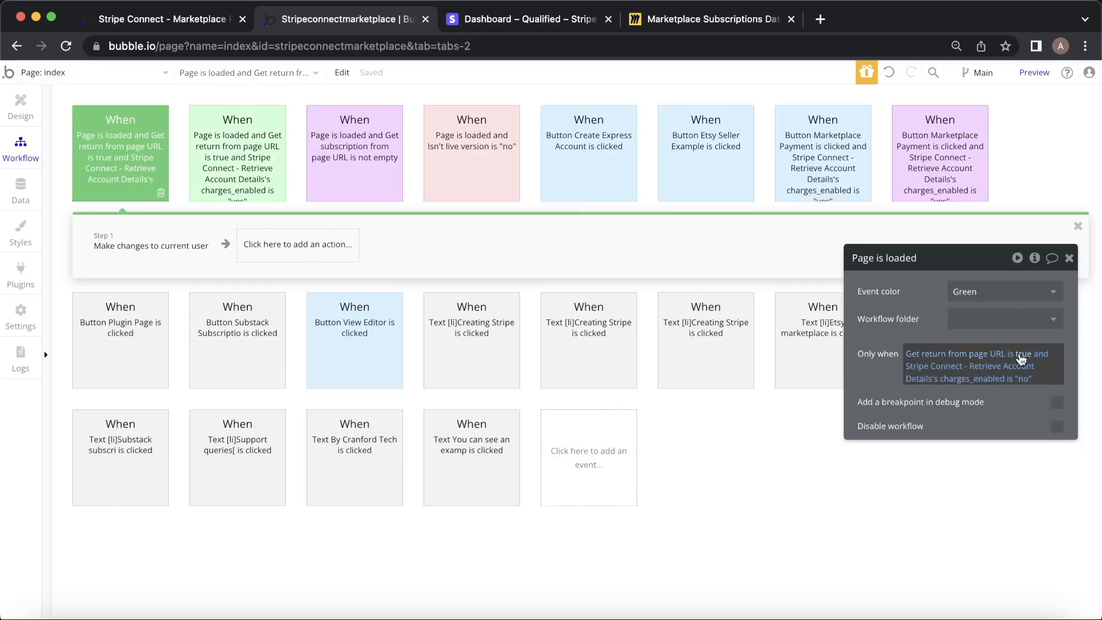
pyautogui.click(1008, 372)
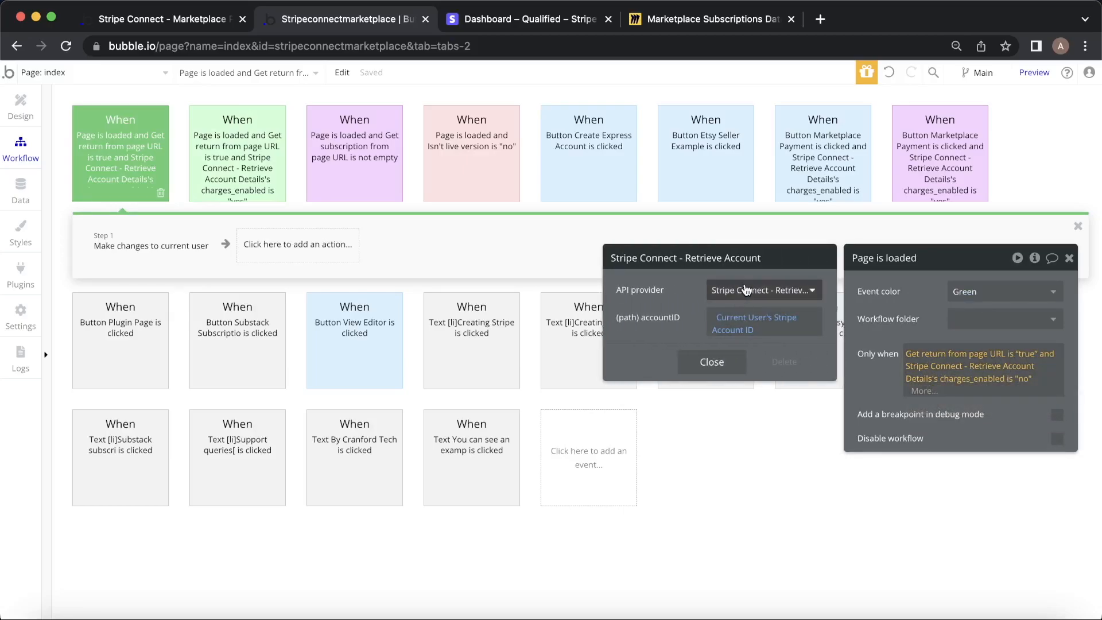
pyautogui.click(791, 295)
pyautogui.click(792, 301)
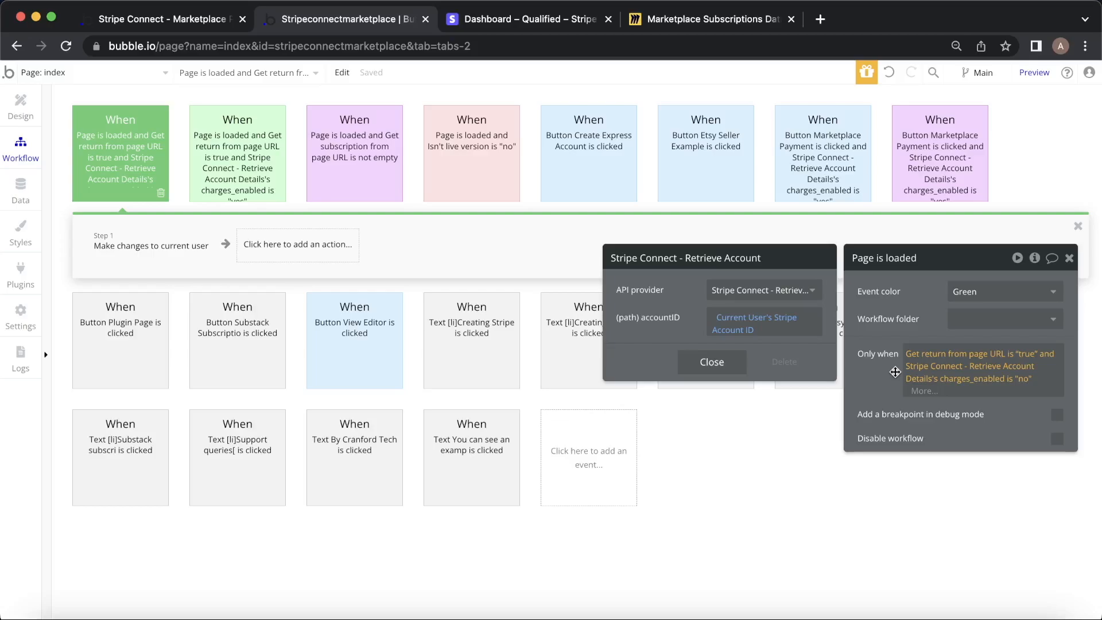
pyautogui.click(156, 243)
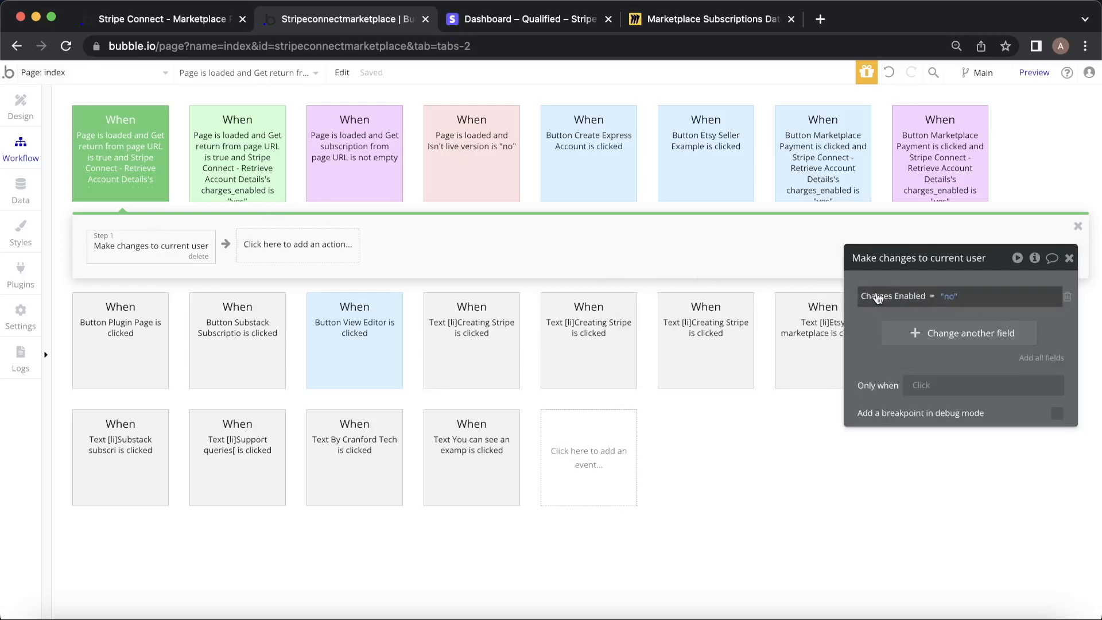
pyautogui.click(266, 169)
pyautogui.click(157, 251)
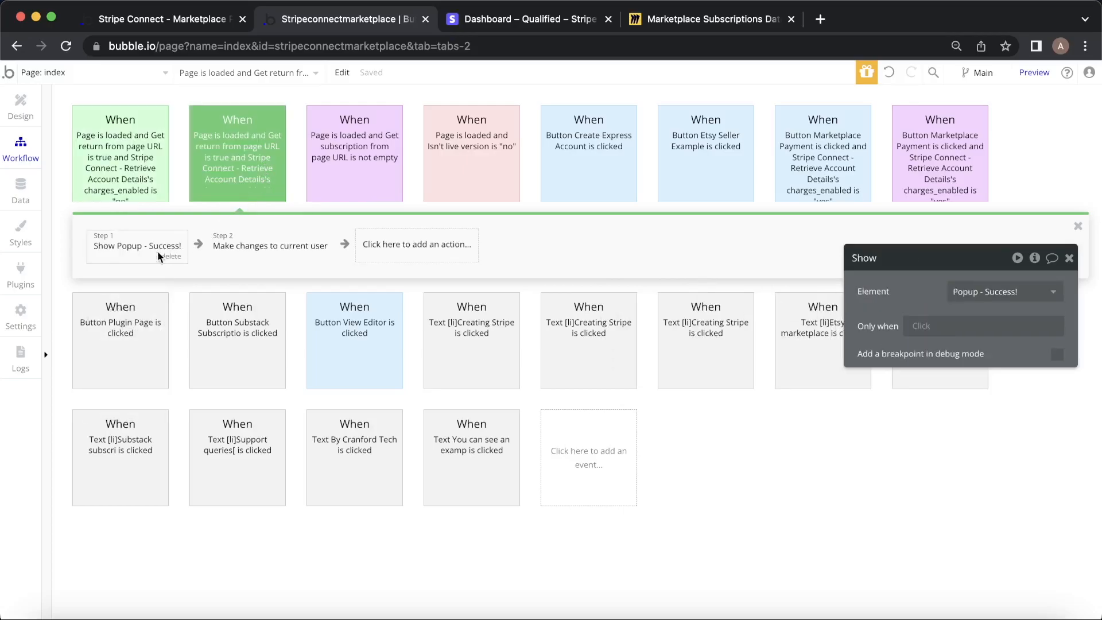
pyautogui.click(218, 248)
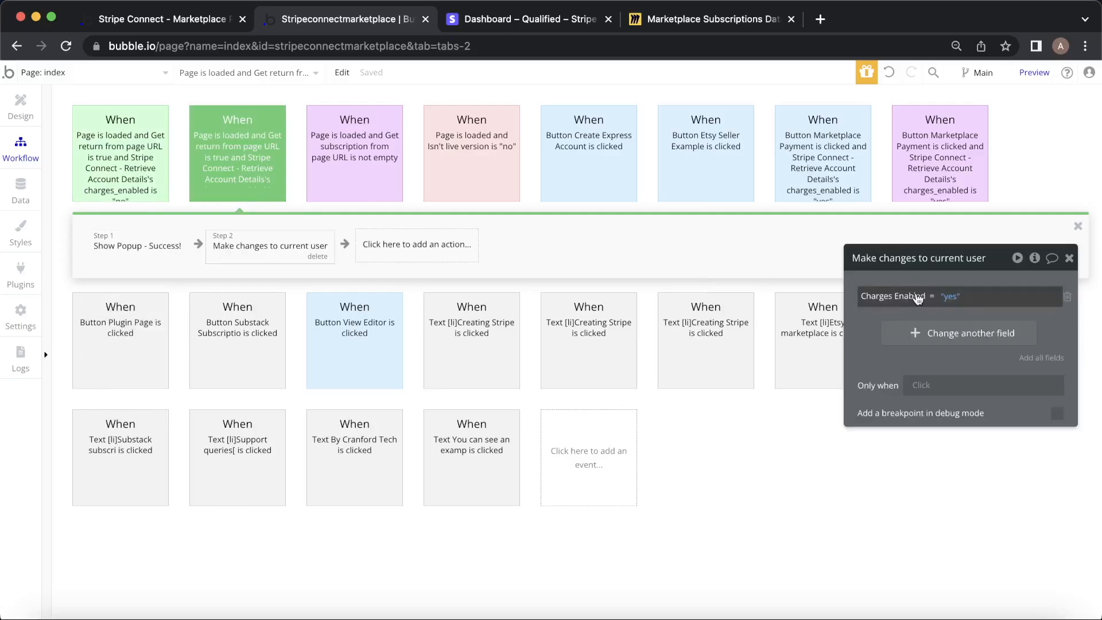
pyautogui.click(254, 176)
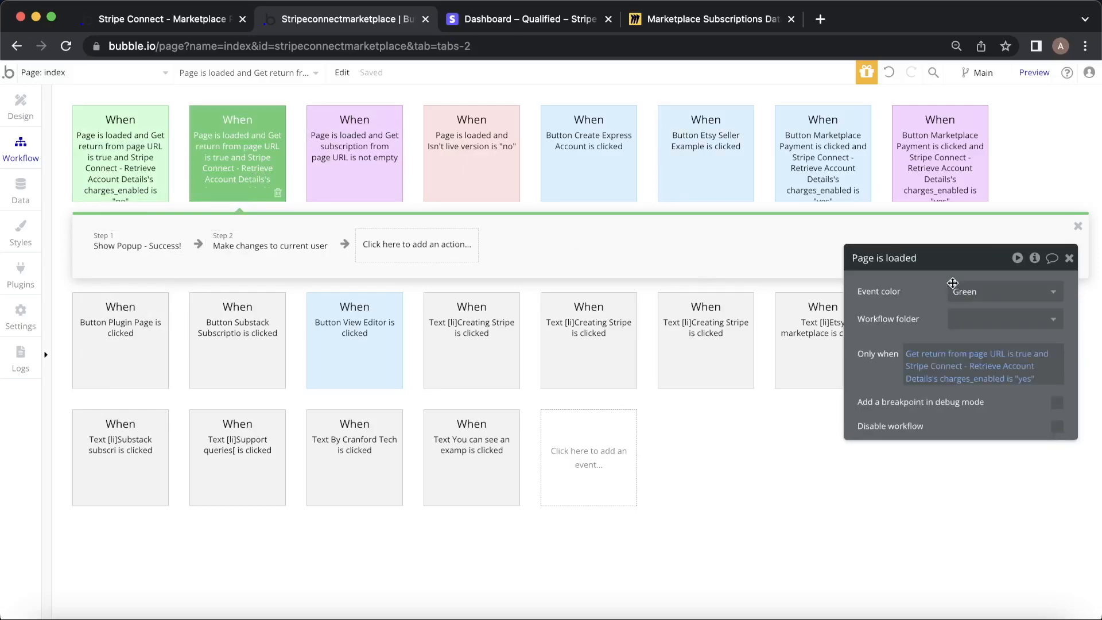
pyautogui.click(128, 144)
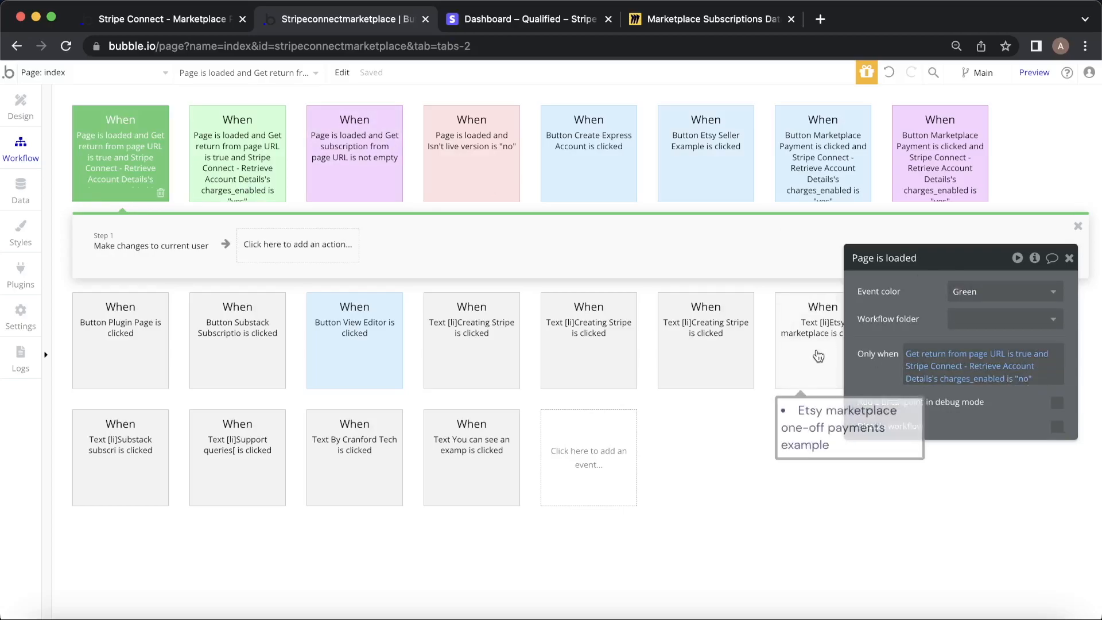
pyautogui.click(257, 181)
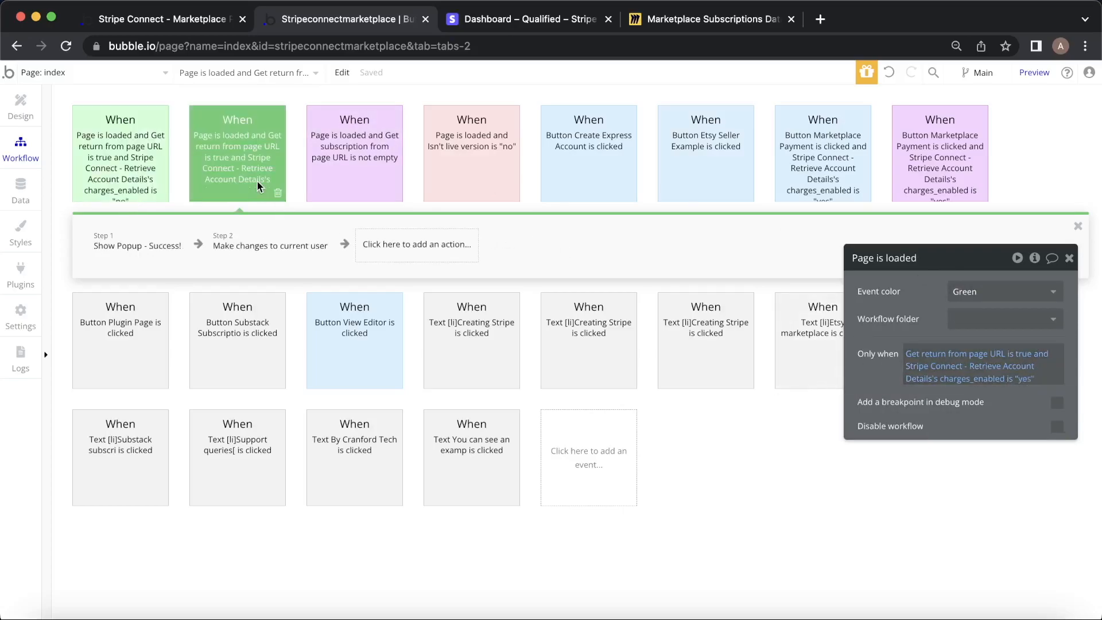
pyautogui.click(1069, 258)
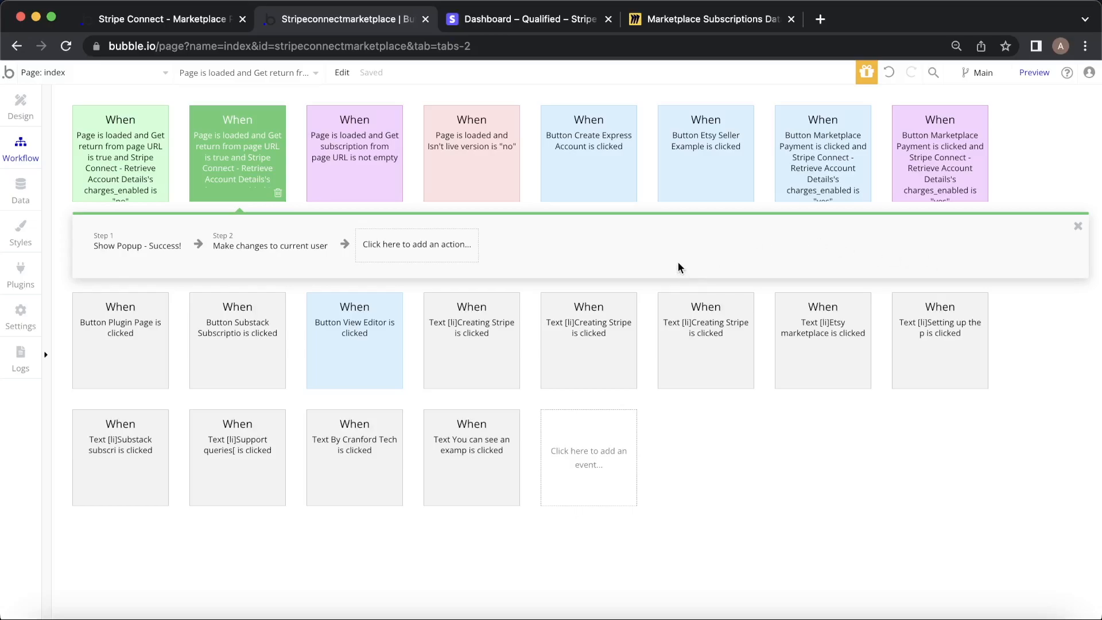
# Reload the demo app and press Create Express Account in the Onboarding Users section.
pyautogui.click(158, 22)
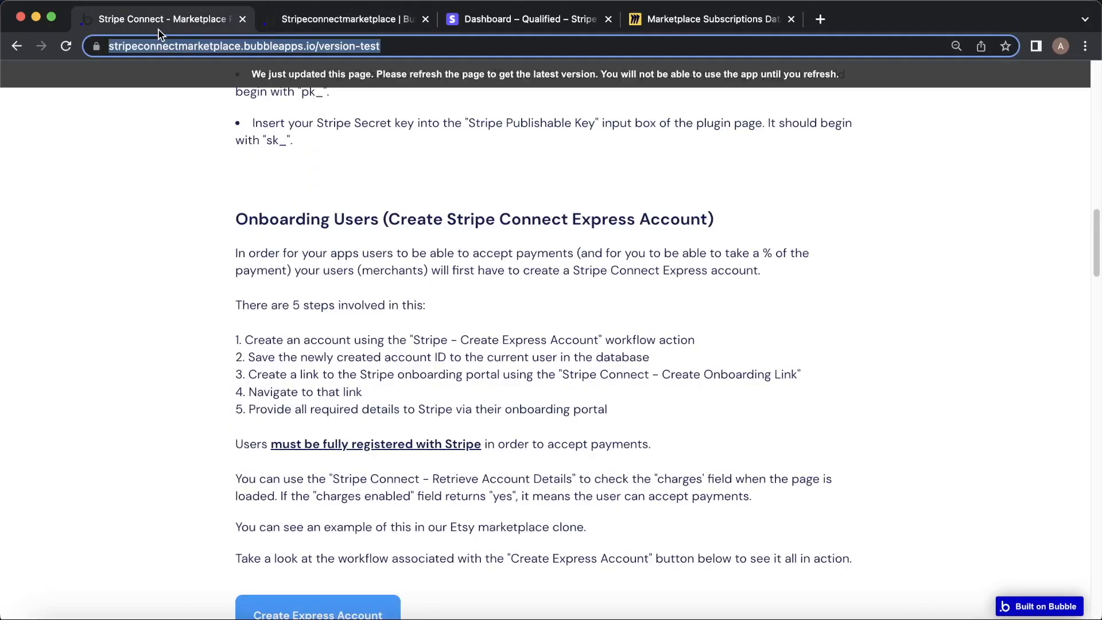
pyautogui.click(417, 80)
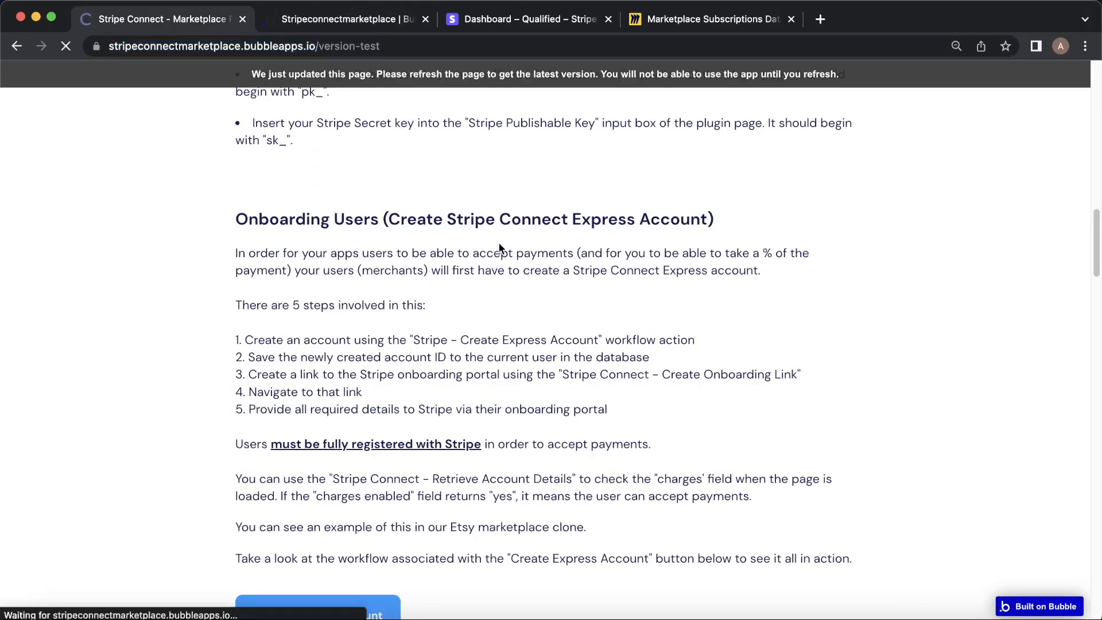
pyautogui.scroll(-5, 501, 245)
pyautogui.scroll(3, 406, 309)
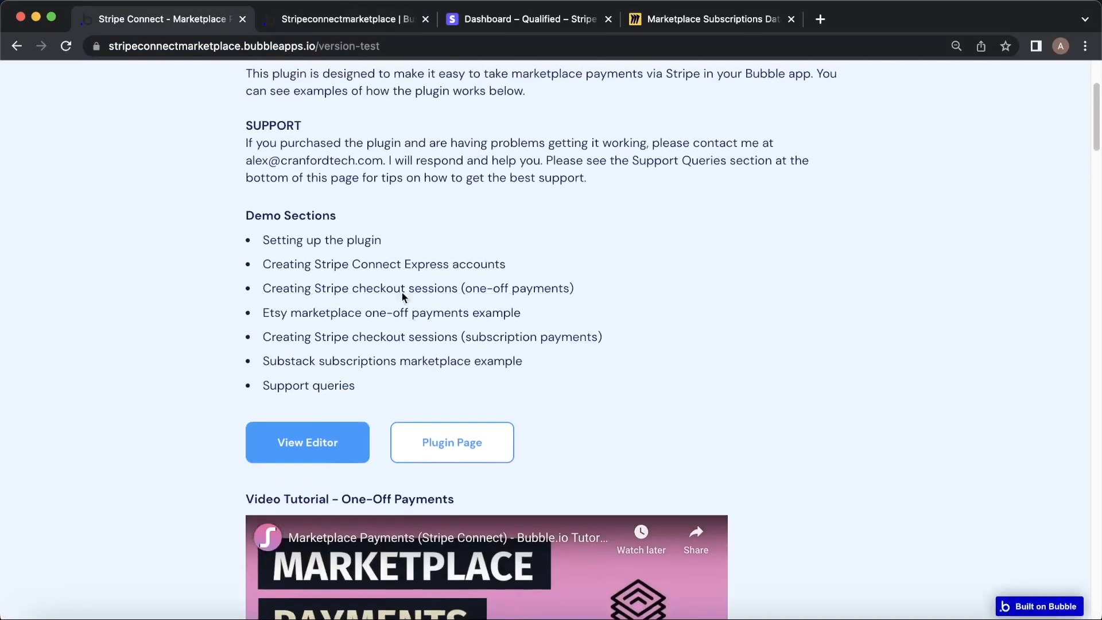
pyautogui.click(390, 265)
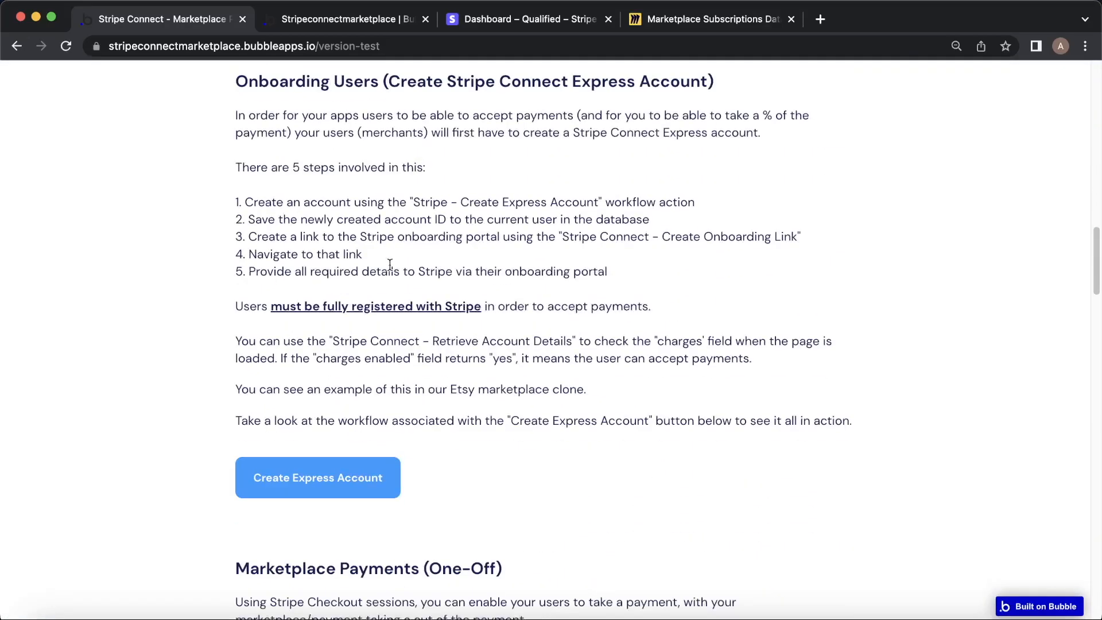
pyautogui.click(346, 457)
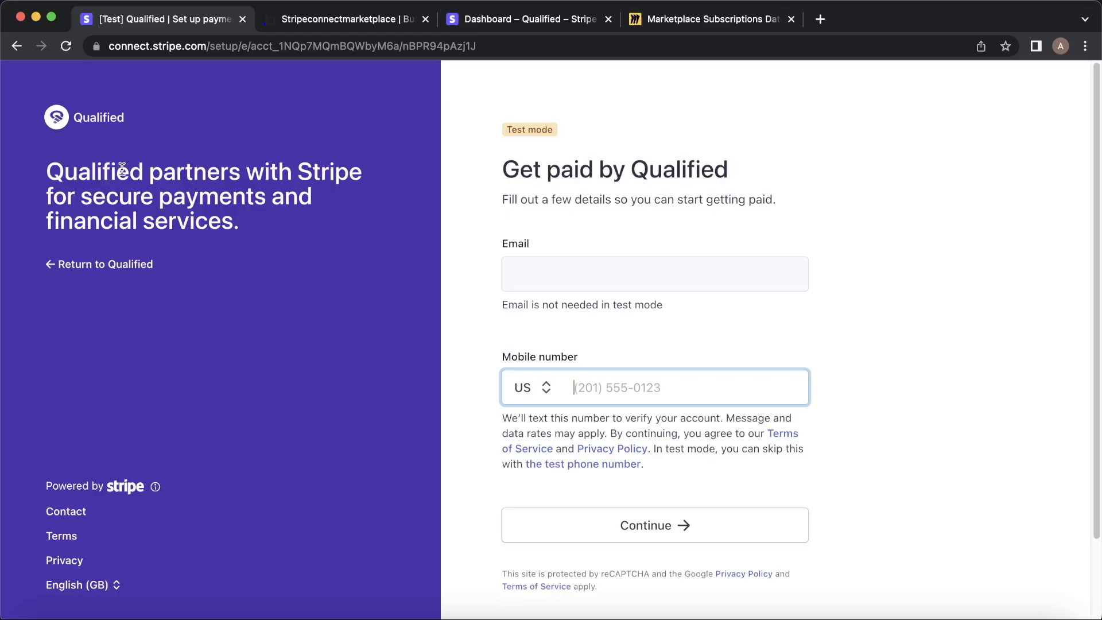
# Verify the test account using Stripe's US test phone number and test verification code.
pyautogui.scroll(-3, 644, 325)
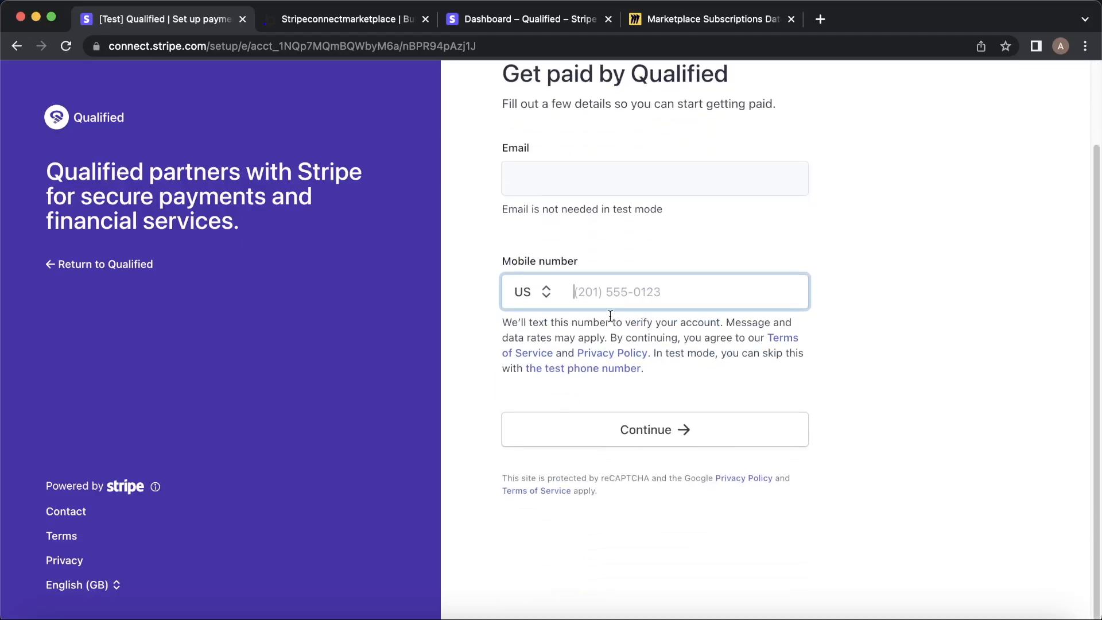
pyautogui.click(539, 292)
pyautogui.click(536, 290)
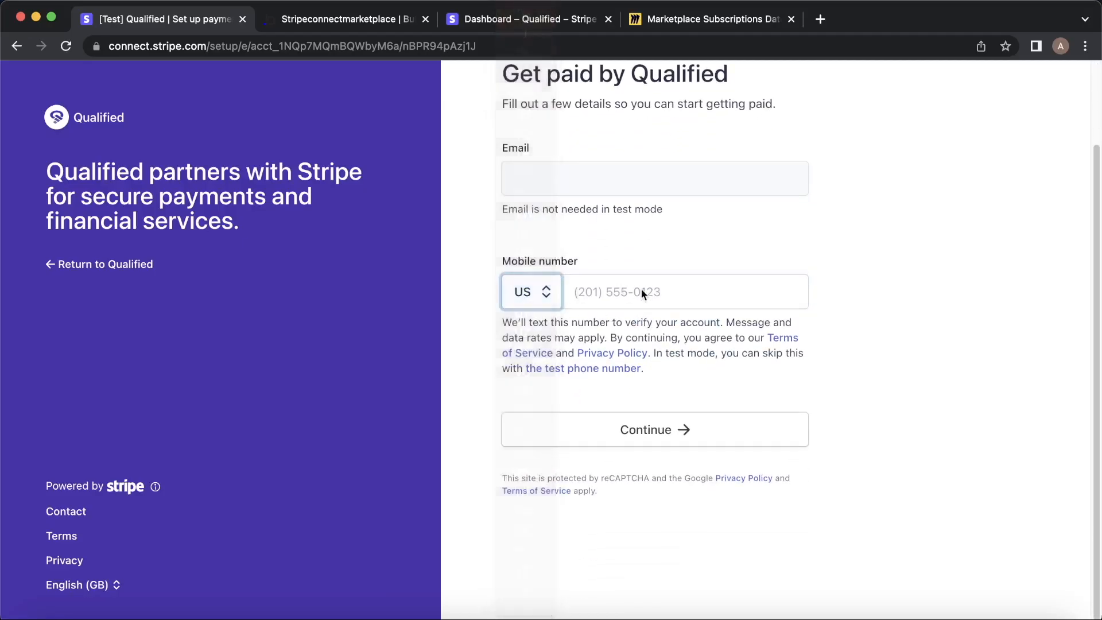
pyautogui.click(591, 369)
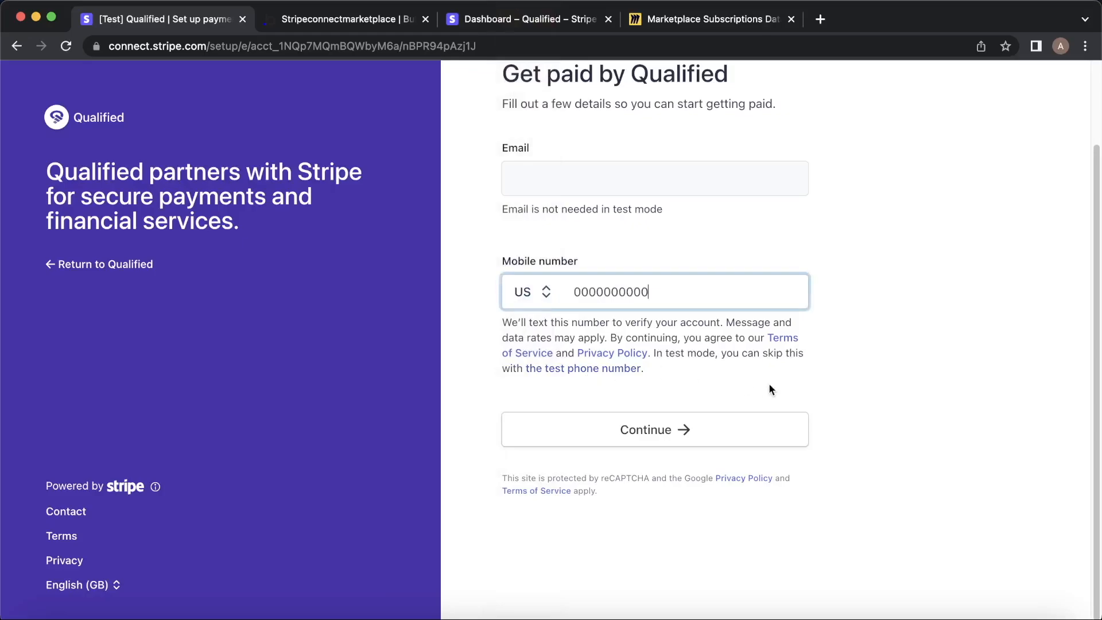
pyautogui.click(725, 430)
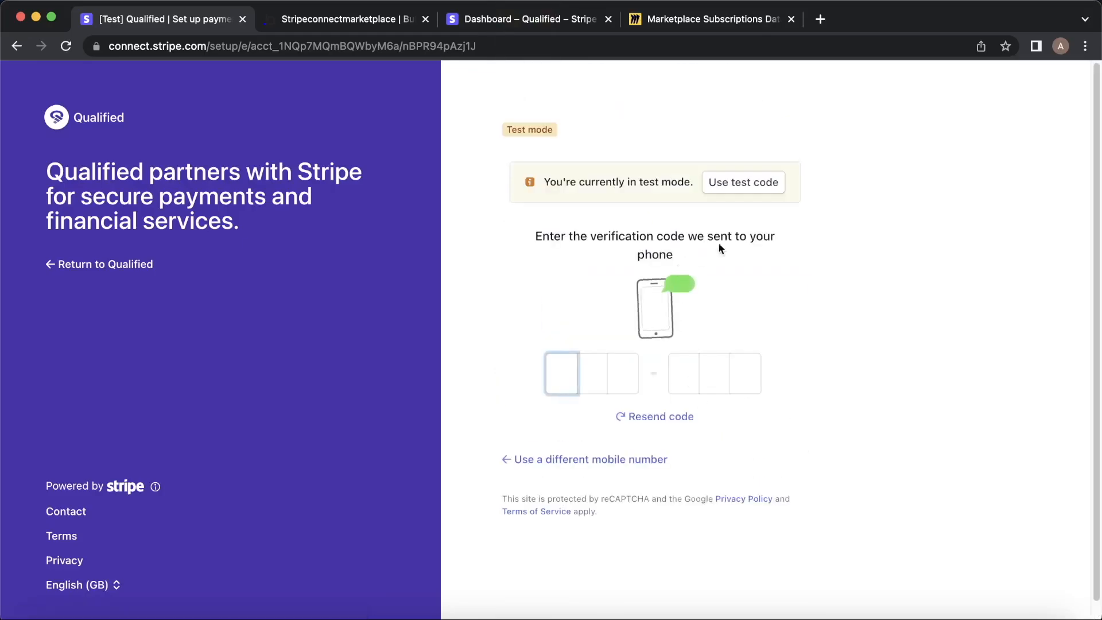
pyautogui.click(759, 190)
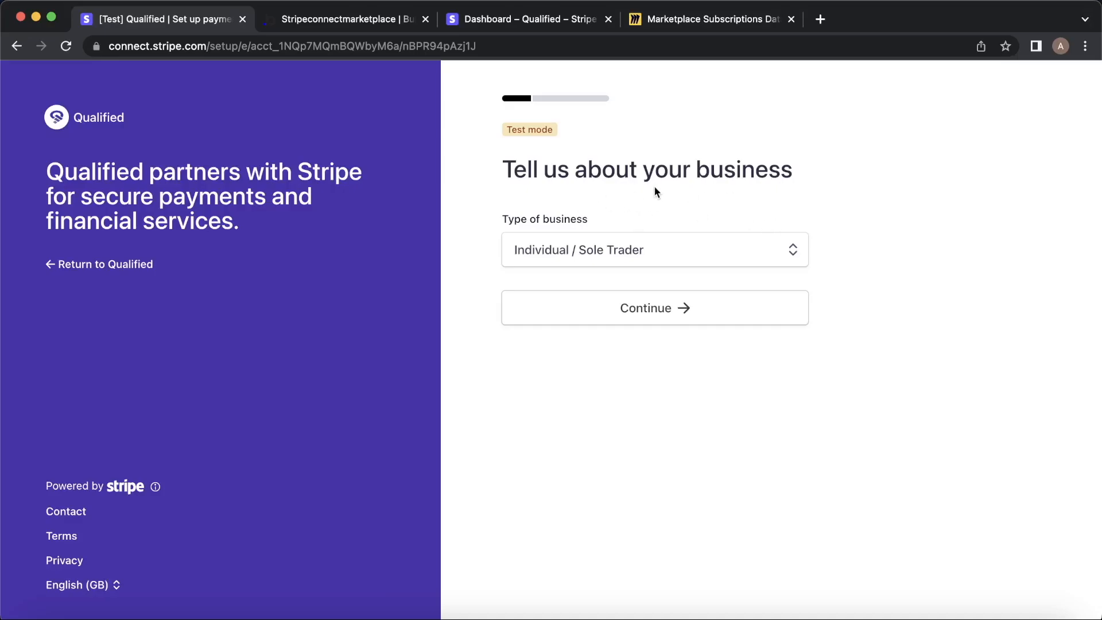
# Continue as an individual sole trader and enter the test date of birth.
pyautogui.click(674, 294)
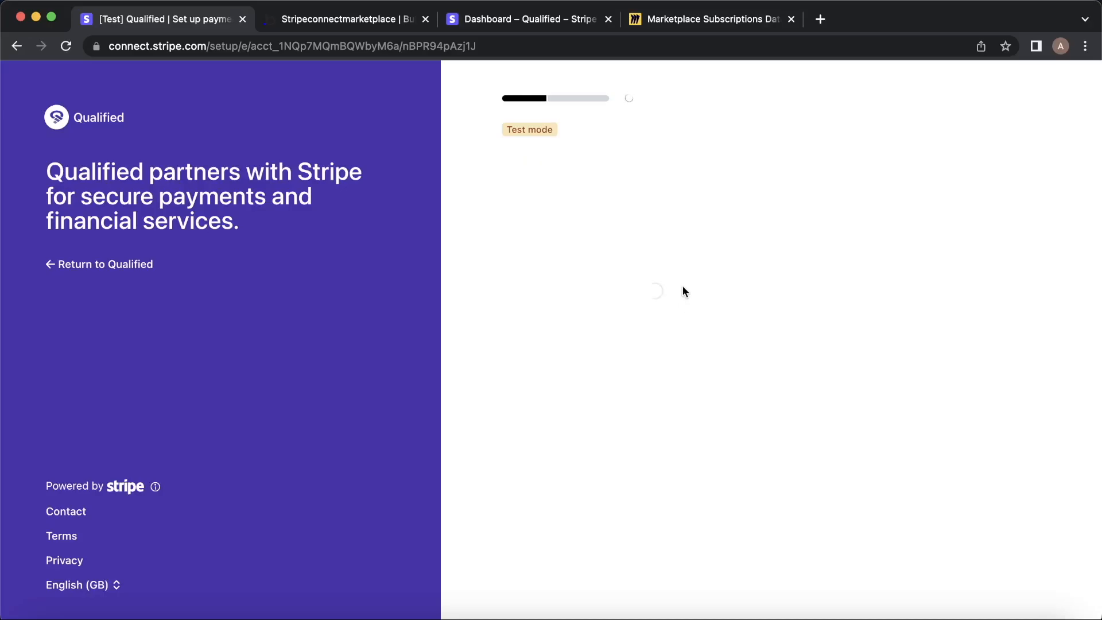
pyautogui.scroll(-2, 474, 356)
pyautogui.click(525, 376)
pyautogui.write('01041990')
# Enter the home address's street lines and city from the suggested address.
pyautogui.click(753, 400)
pyautogui.scroll(-3, 752, 400)
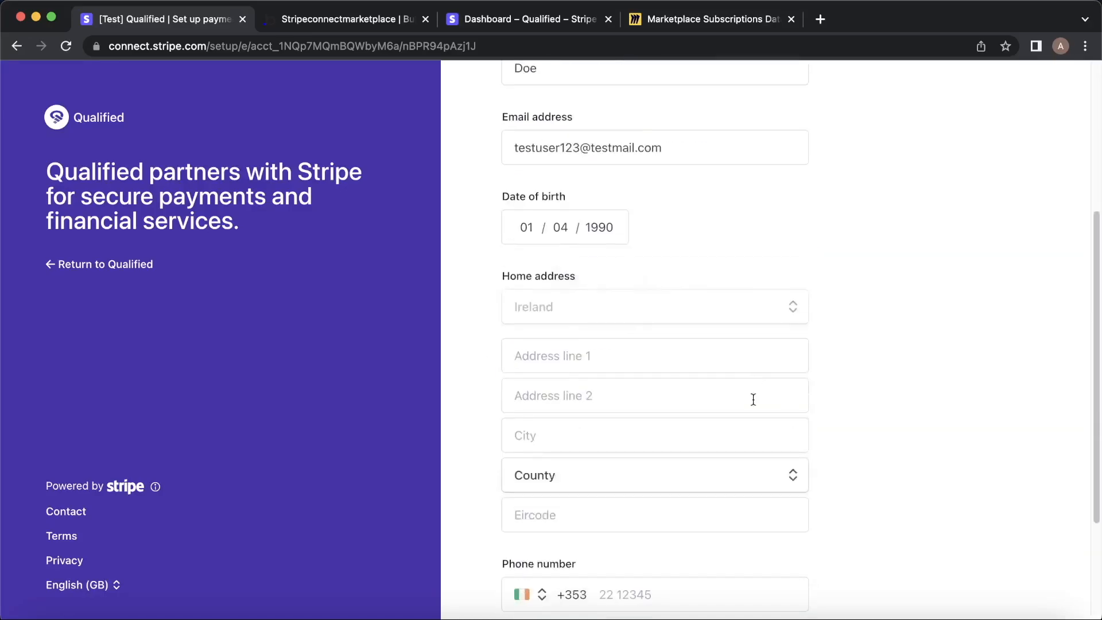
pyautogui.click(683, 357)
pyautogui.click(625, 402)
pyautogui.write('North City')
pyautogui.click(649, 439)
pyautogui.write('Dublin 2')
# Choose the county, enter the postal code and phone number, and submit the personal details.
pyautogui.scroll(-1, 940, 390)
pyautogui.scroll(-1, 939, 389)
pyautogui.click(643, 349)
pyautogui.click(642, 455)
pyautogui.click(631, 389)
pyautogui.write('D01 TV20')
pyautogui.click(660, 469)
pyautogui.write('22 12345')
pyautogui.click(740, 521)
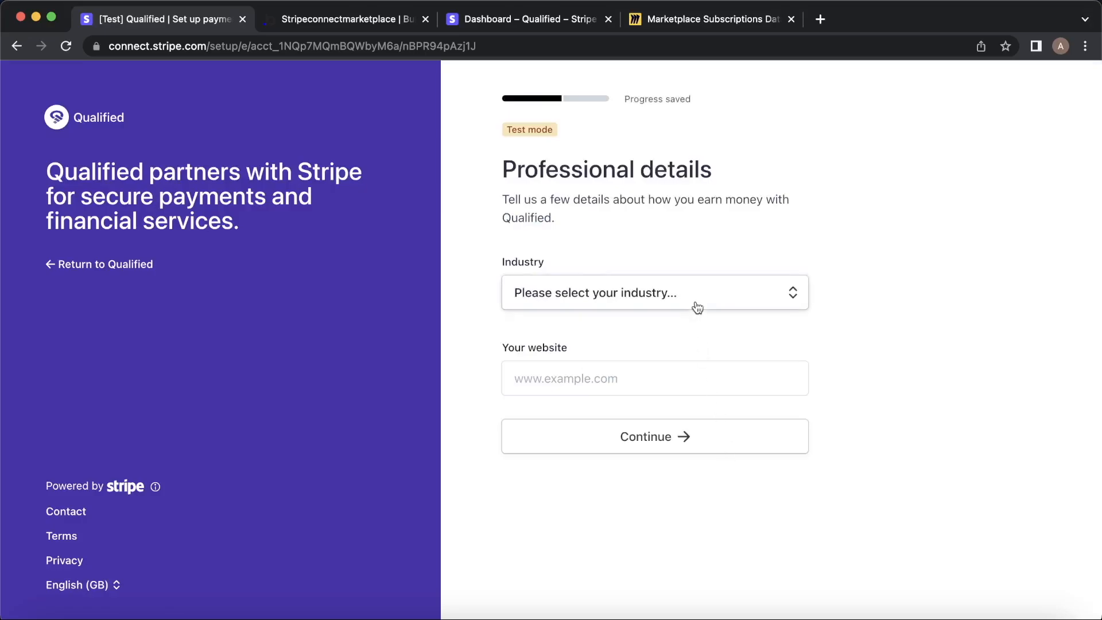
pyautogui.click(697, 306)
pyautogui.click(663, 378)
pyautogui.click(635, 370)
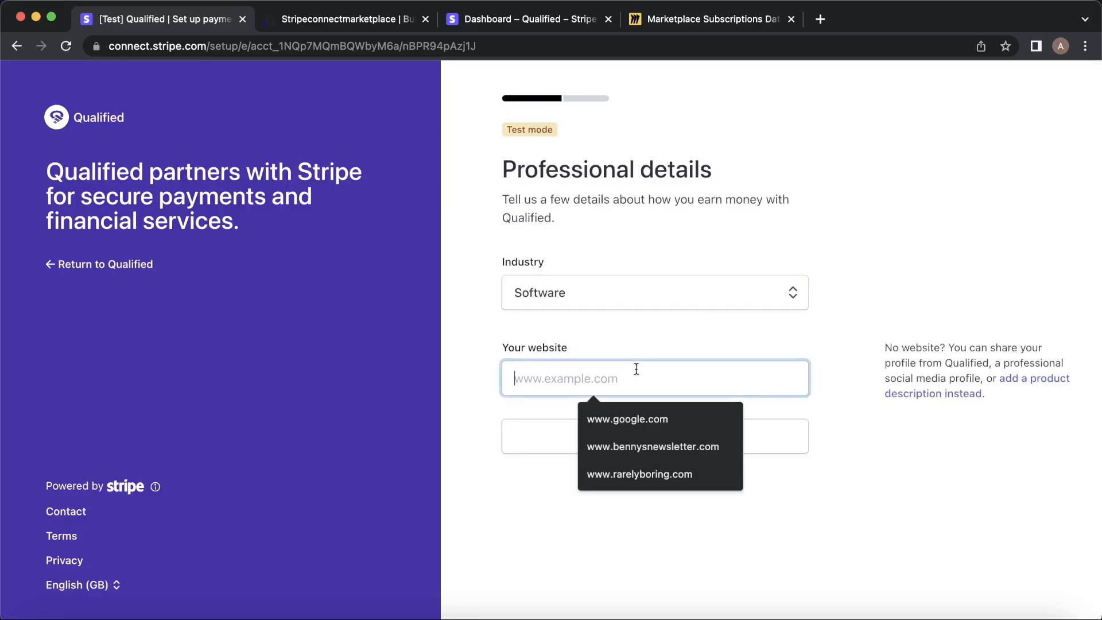
pyautogui.click(635, 414)
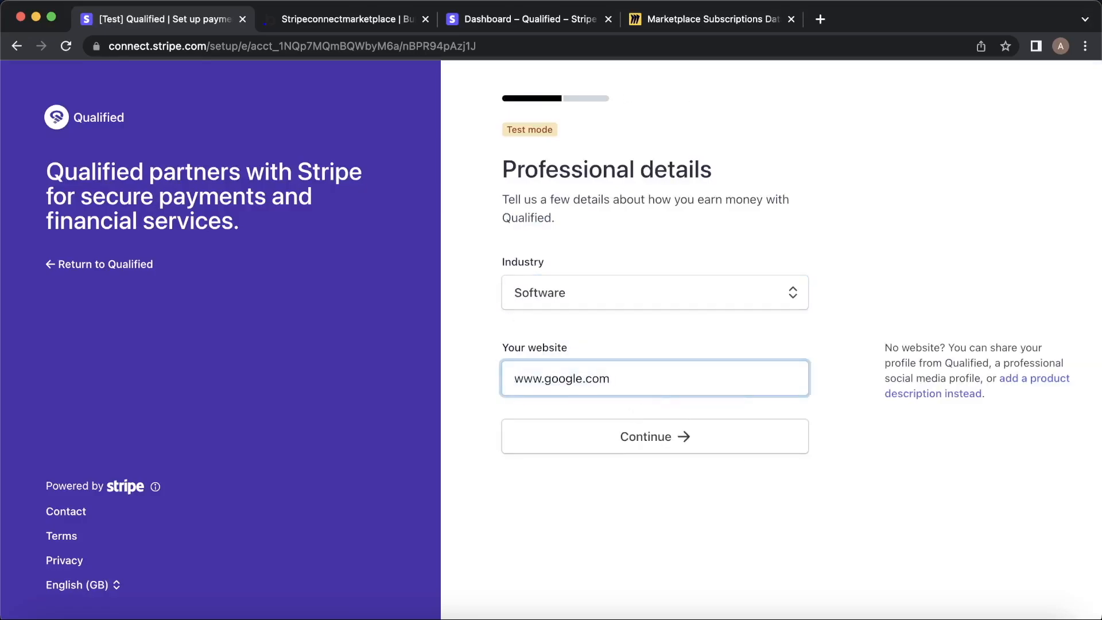
pyautogui.click(635, 436)
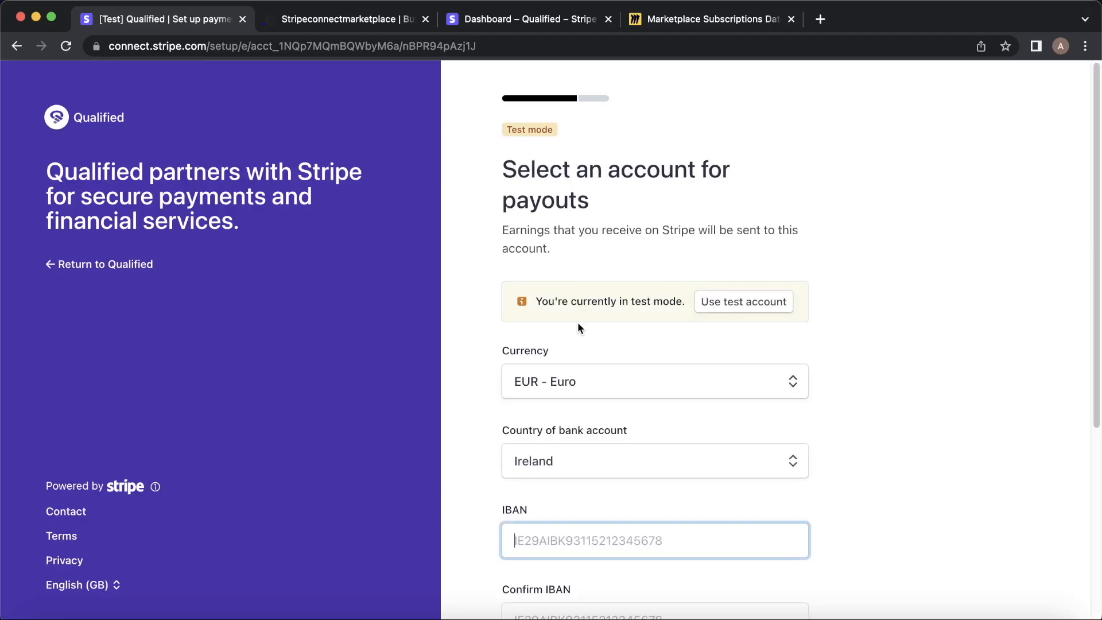
# Use a test bank account for the EUR Ireland payout details.
pyautogui.click(775, 303)
pyautogui.scroll(-2, 791, 353)
pyautogui.scroll(-3, 791, 355)
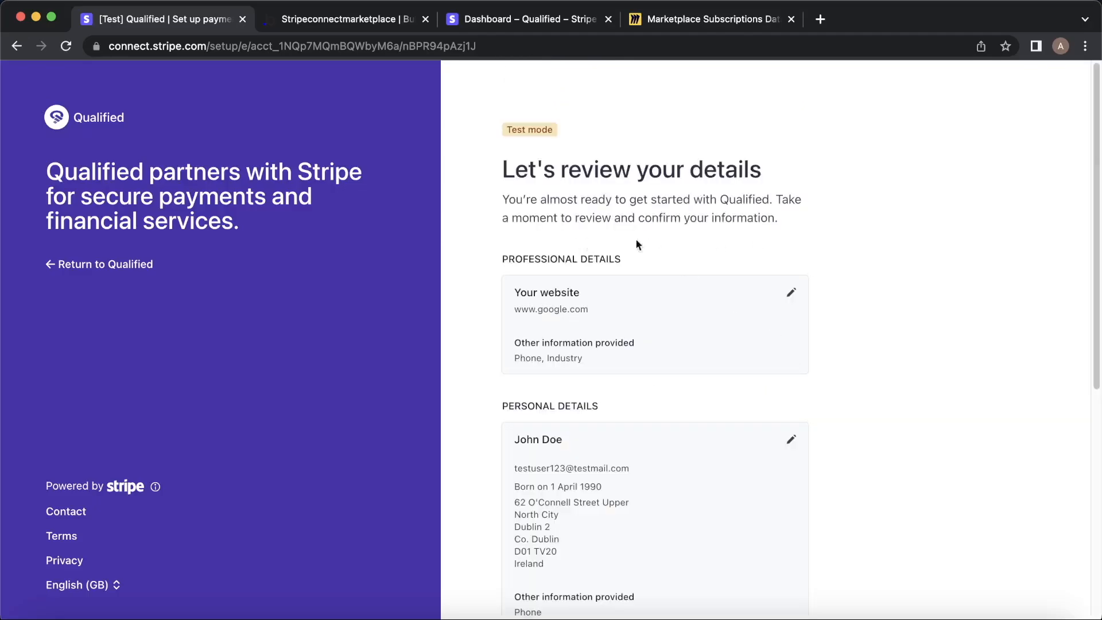
# Scroll to the bottom of the review page and choose Agree & submit.
pyautogui.scroll(-1, 720, 257)
pyautogui.scroll(-4, 722, 262)
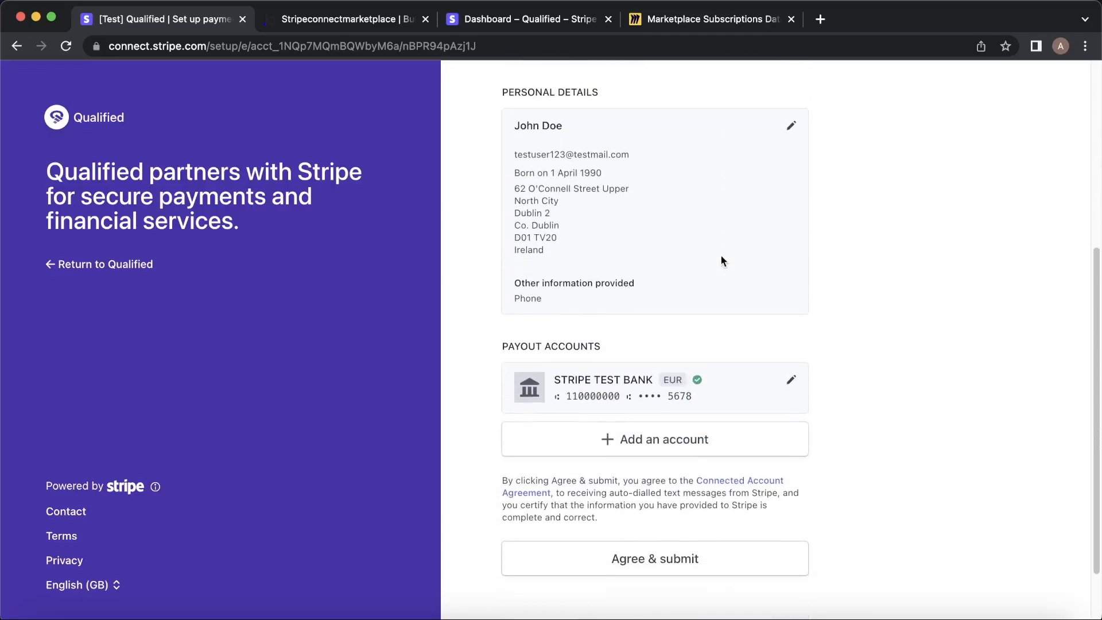
pyautogui.click(699, 556)
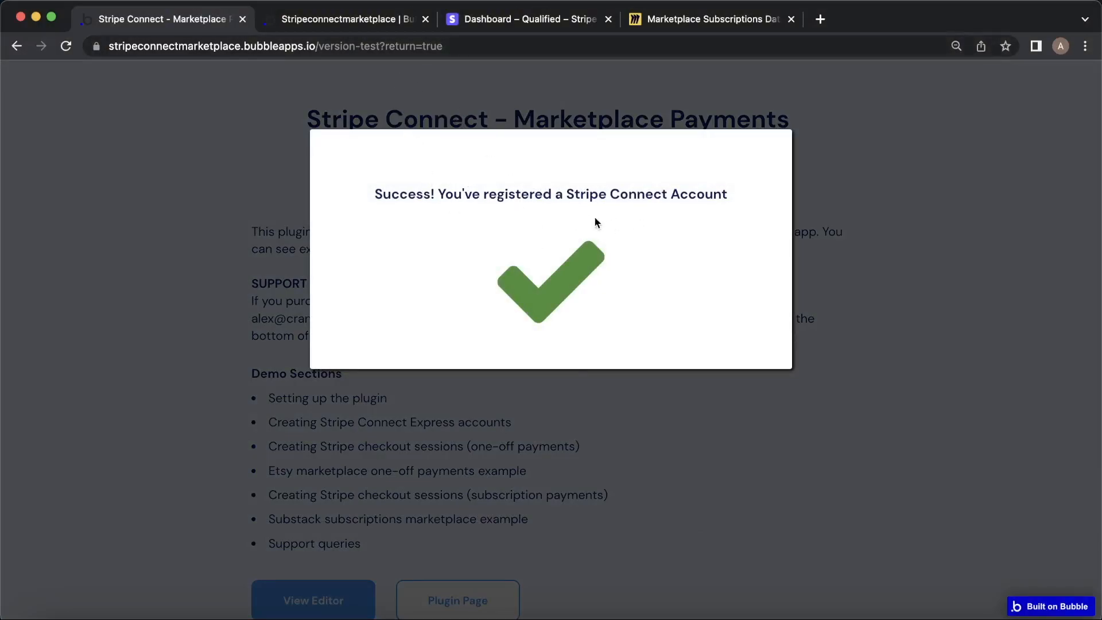
# Close the 'Success! You've registered a Stripe Connect Account' popup and scroll the demo page.
pyautogui.click(904, 316)
pyautogui.scroll(-10, 904, 316)
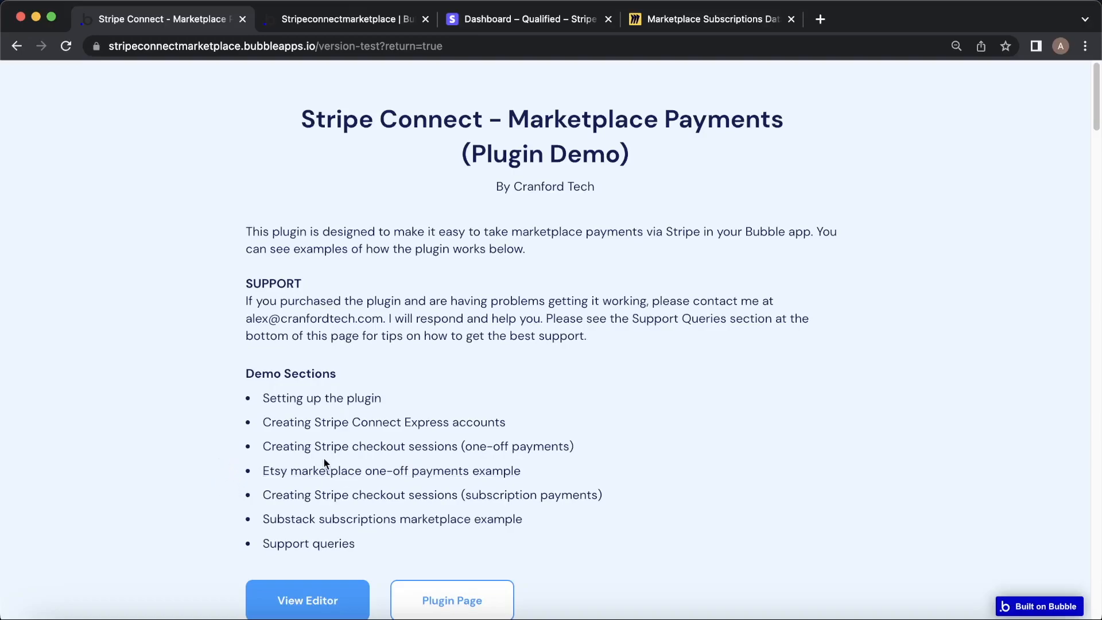
# Read the subscription payments setup steps, then open the editor's App data showing All Users.
pyautogui.click(374, 495)
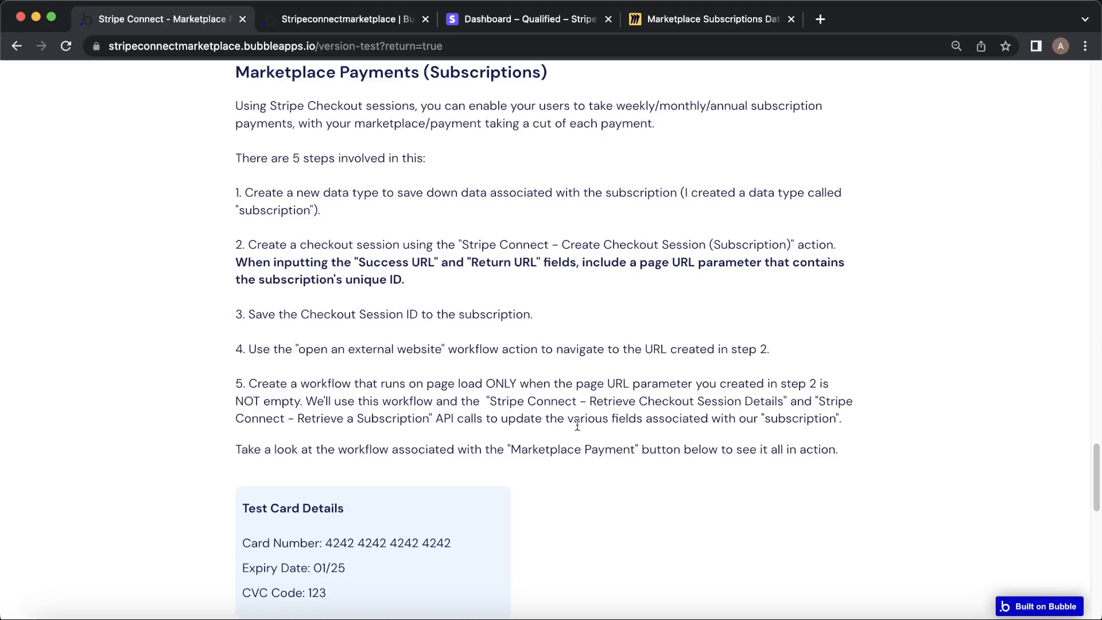
pyautogui.moveTo(216, 163); pyautogui.dragTo(488, 317)
pyautogui.click(479, 317)
pyautogui.click(347, 19)
pyautogui.click(21, 183)
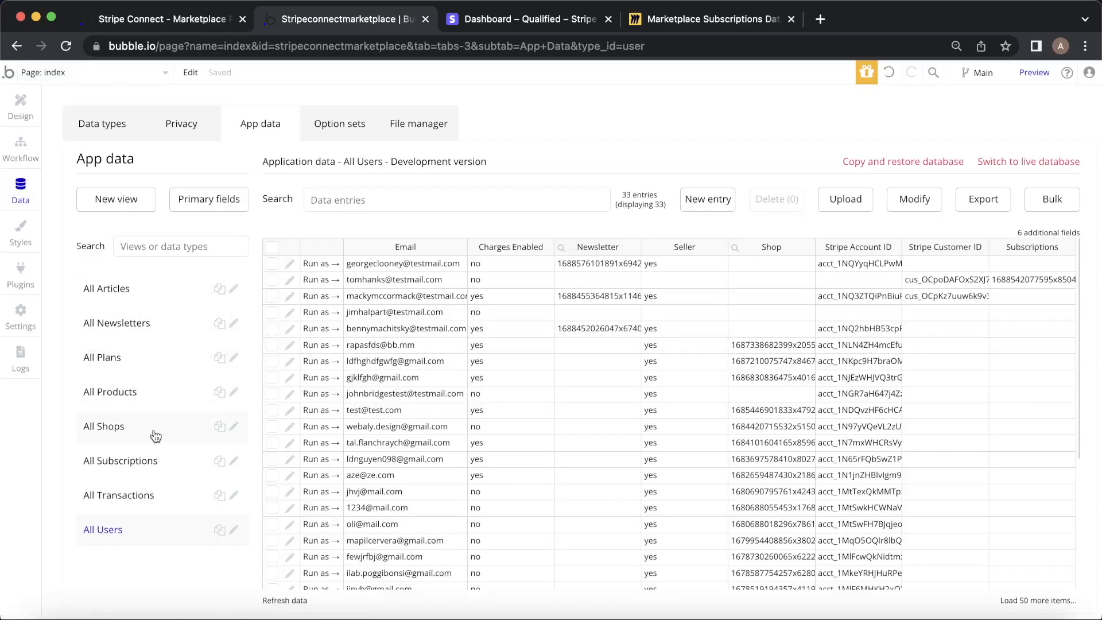
# Show the Subscription records and its data type fields, checking the live app's instructions.
pyautogui.click(150, 471)
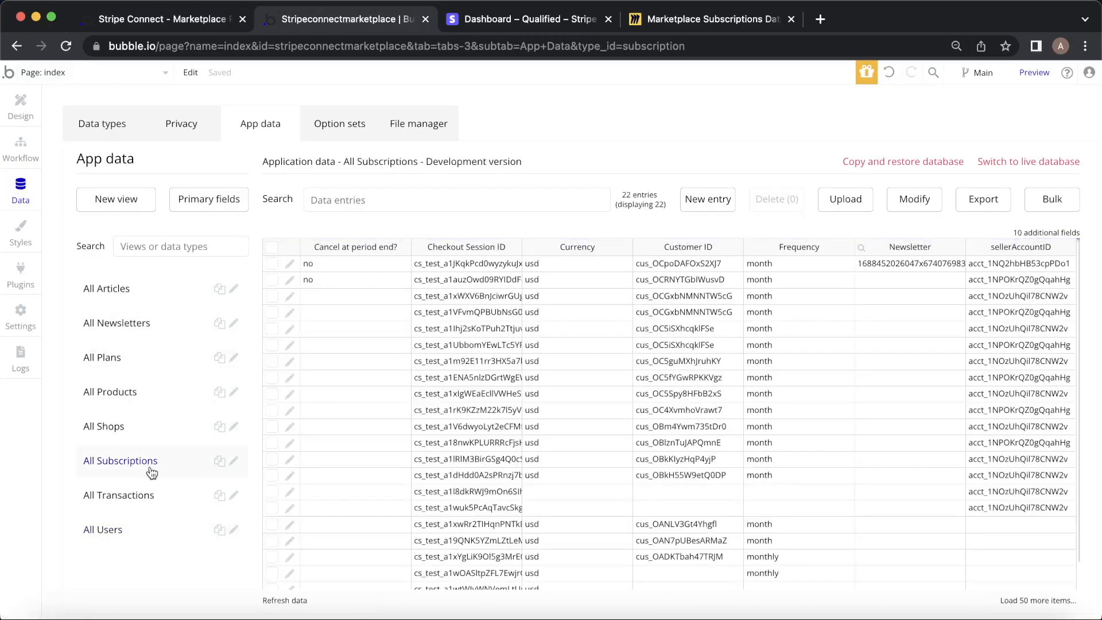
pyautogui.click(110, 122)
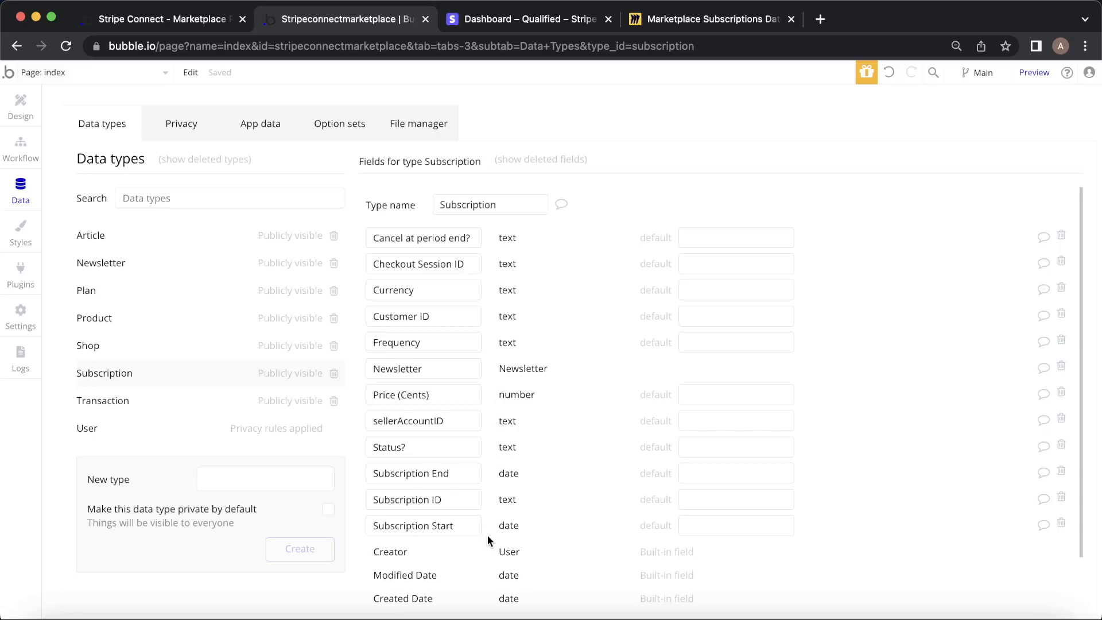
pyautogui.click(195, 19)
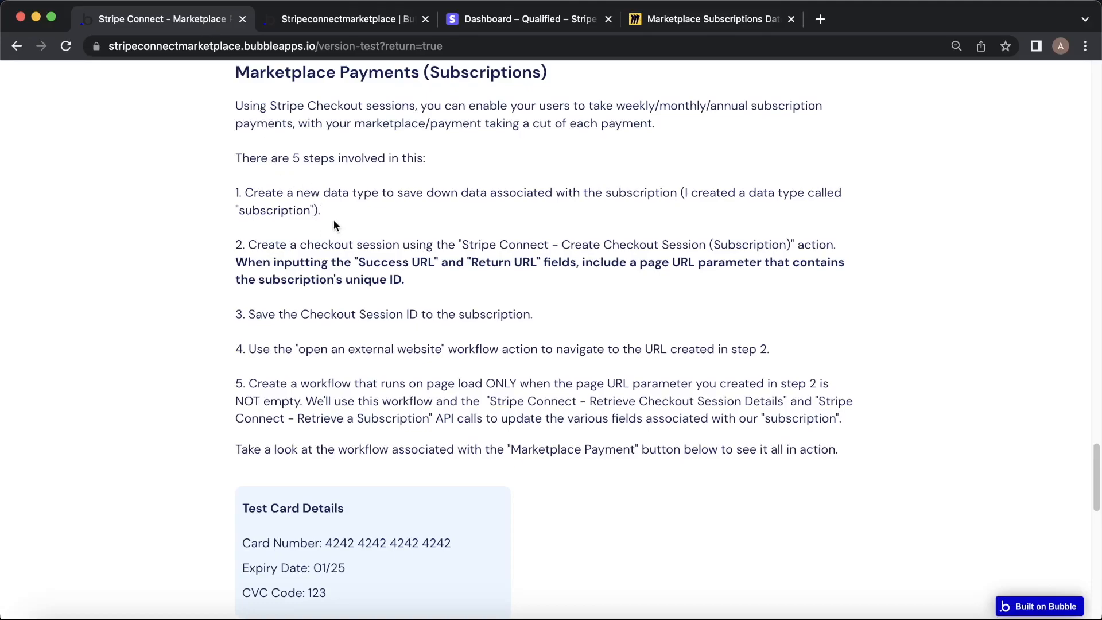
pyautogui.scroll(-1, 335, 225)
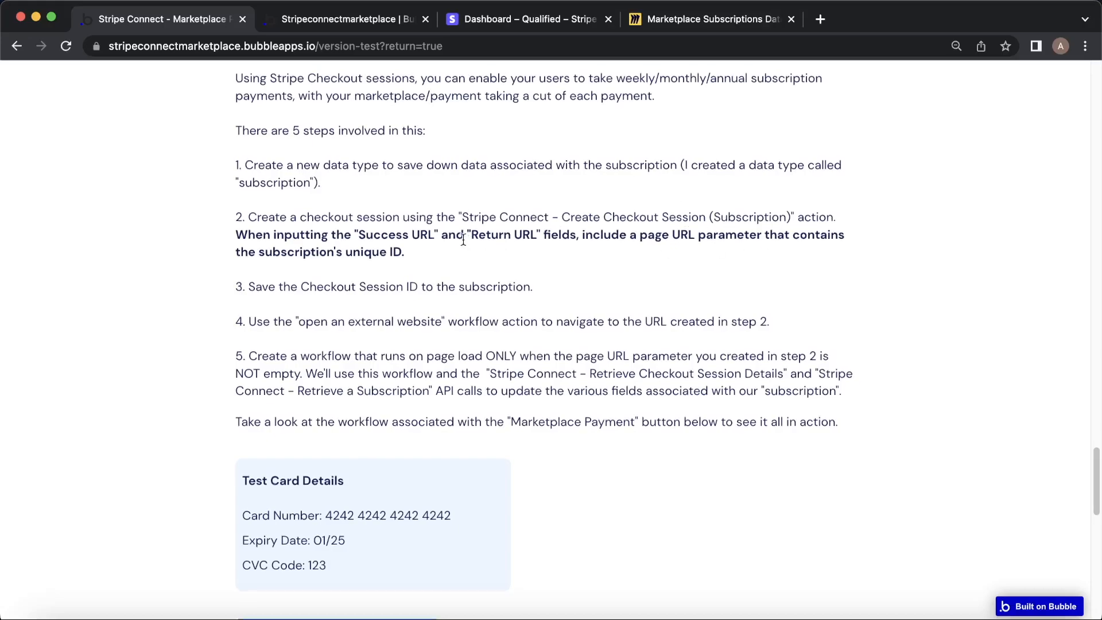
pyautogui.scroll(1, 465, 239)
pyautogui.scroll(-10, 376, 208)
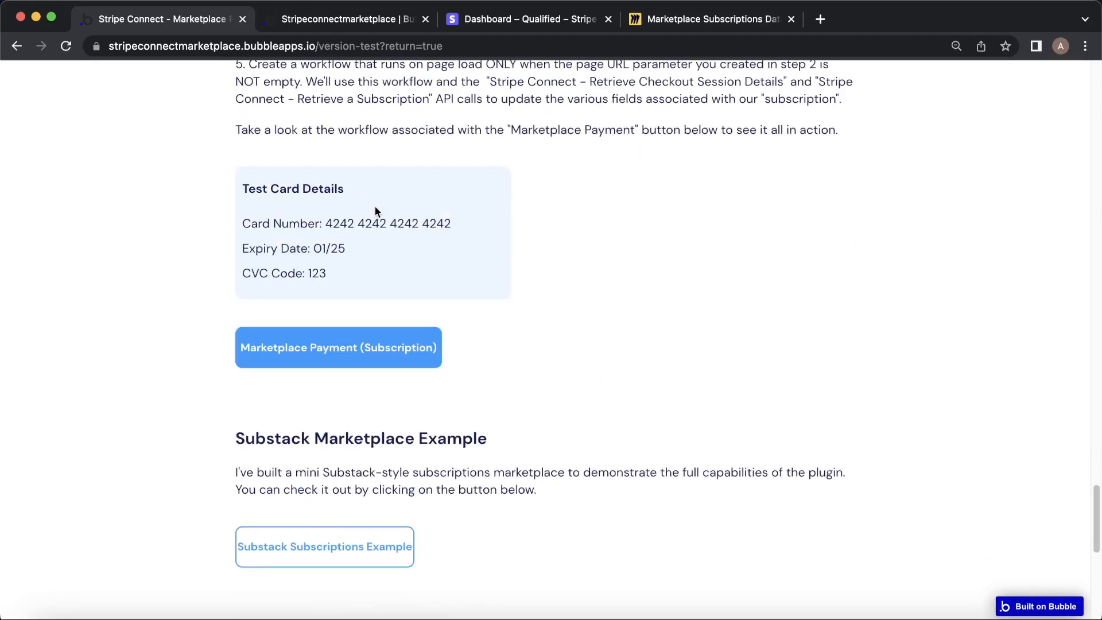
pyautogui.click(287, 20)
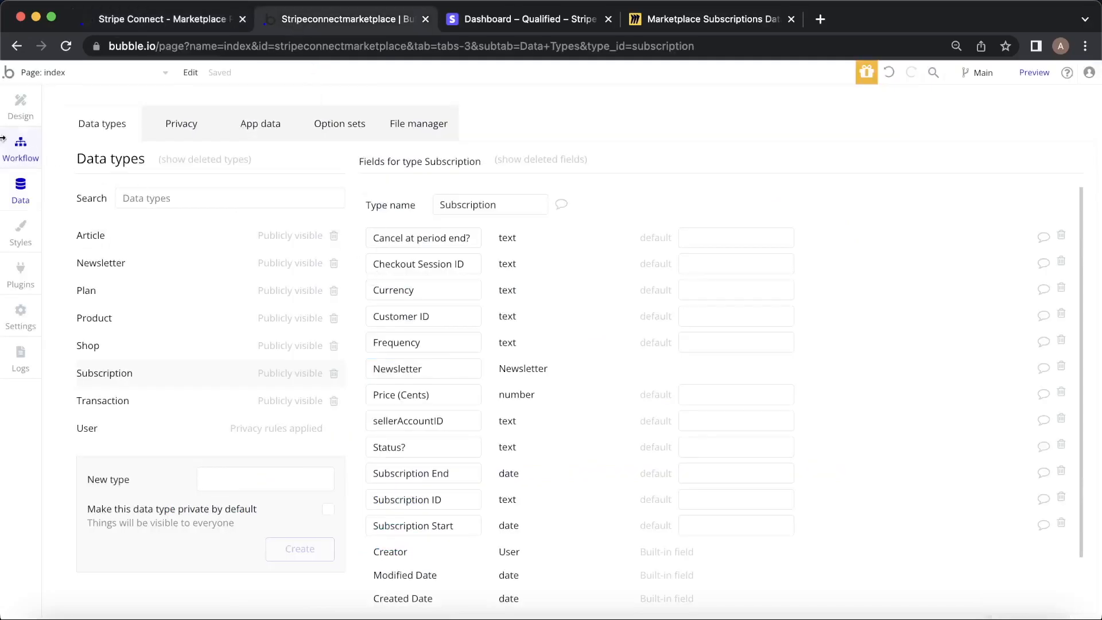
# Select the Marketplace Payment button in Design and open its workflow.
pyautogui.click(20, 104)
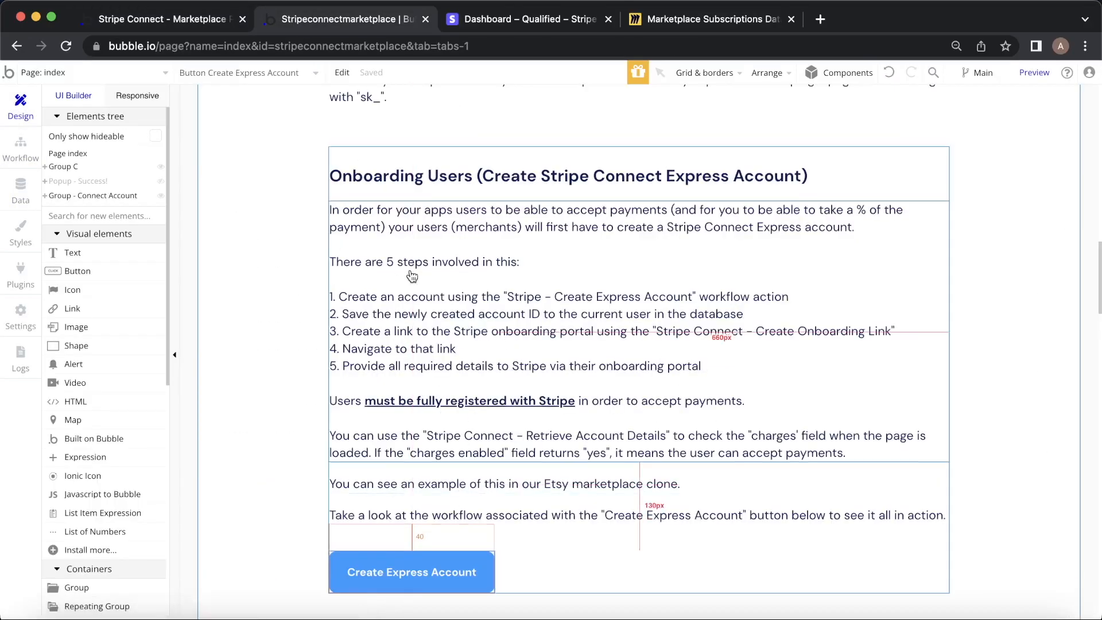
pyautogui.scroll(-15, 411, 276)
pyautogui.scroll(-8, 411, 276)
pyautogui.scroll(20, 477, 482)
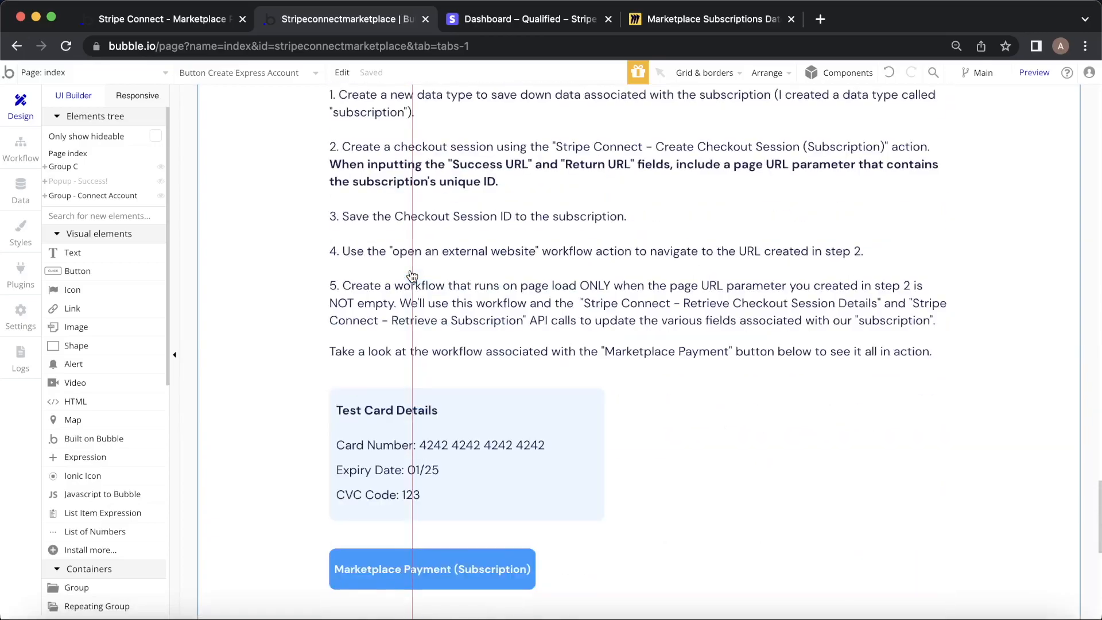
pyautogui.scroll(-4, 477, 482)
pyautogui.click(477, 482)
pyautogui.click(930, 377)
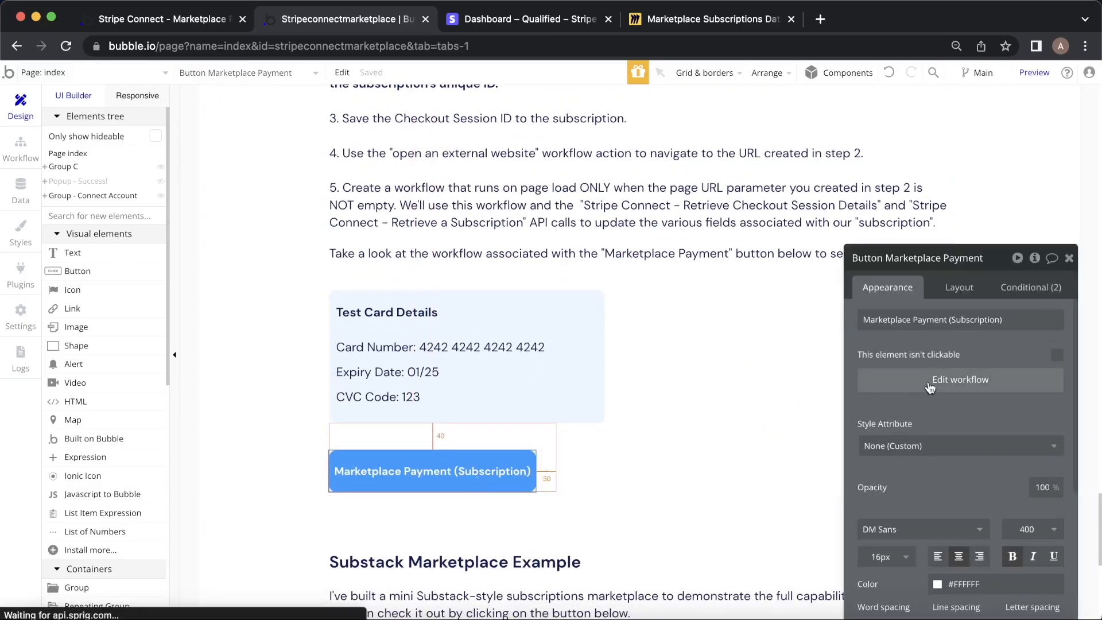
# Inspect step 1's new Subscription and step 2's checkout session (Monthly Plan, Month, 3000 cents).
pyautogui.click(146, 240)
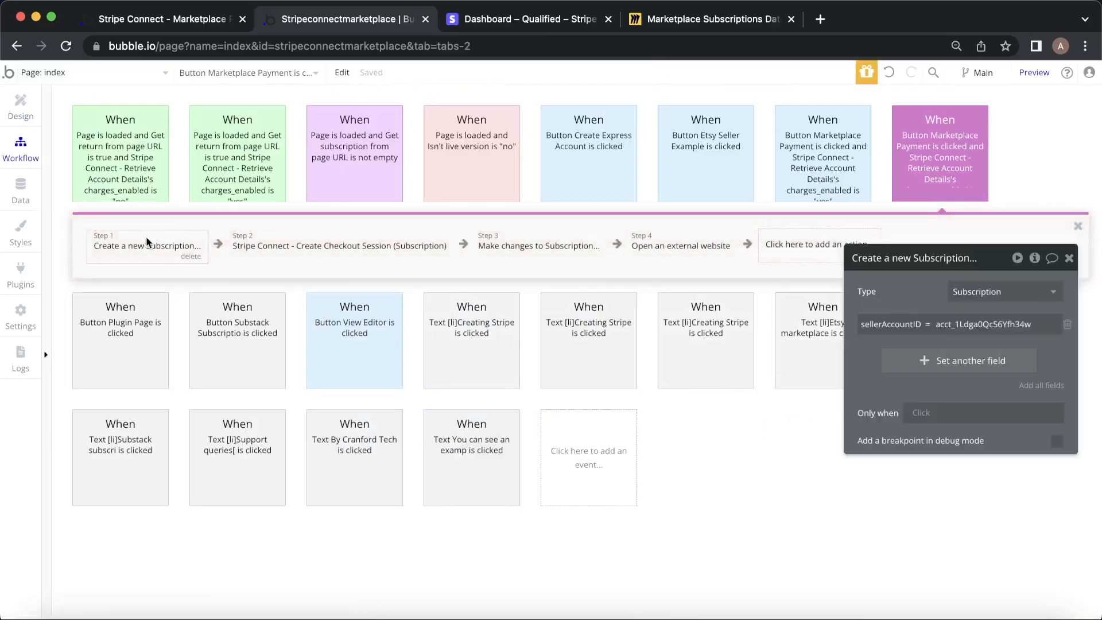
pyautogui.moveTo(900, 299); pyautogui.dragTo(813, 331)
pyautogui.moveTo(813, 328)
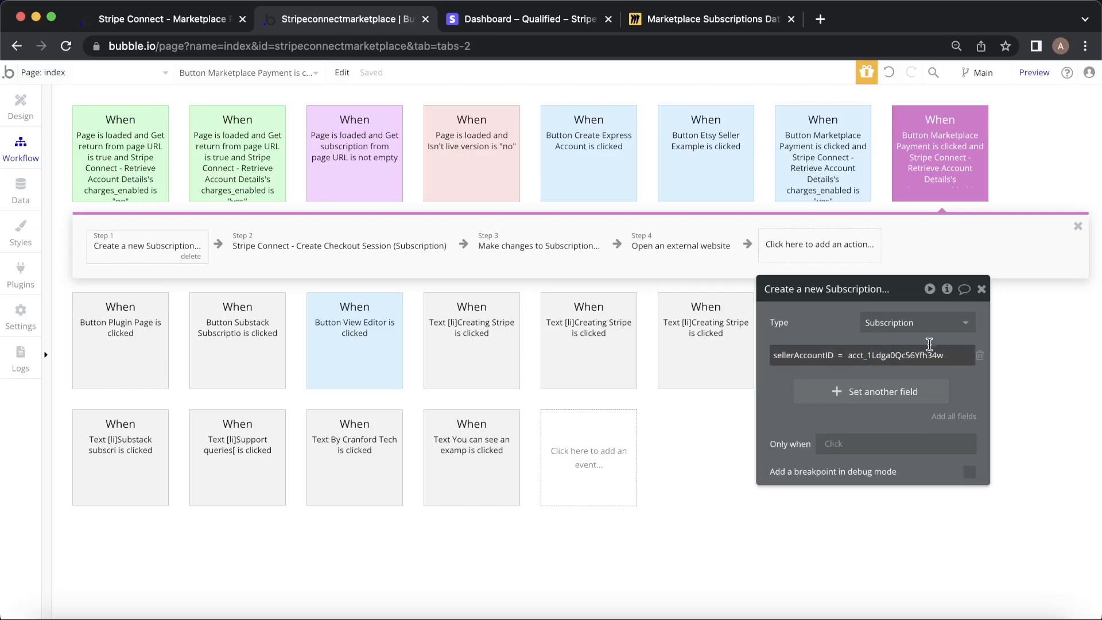
pyautogui.click(362, 235)
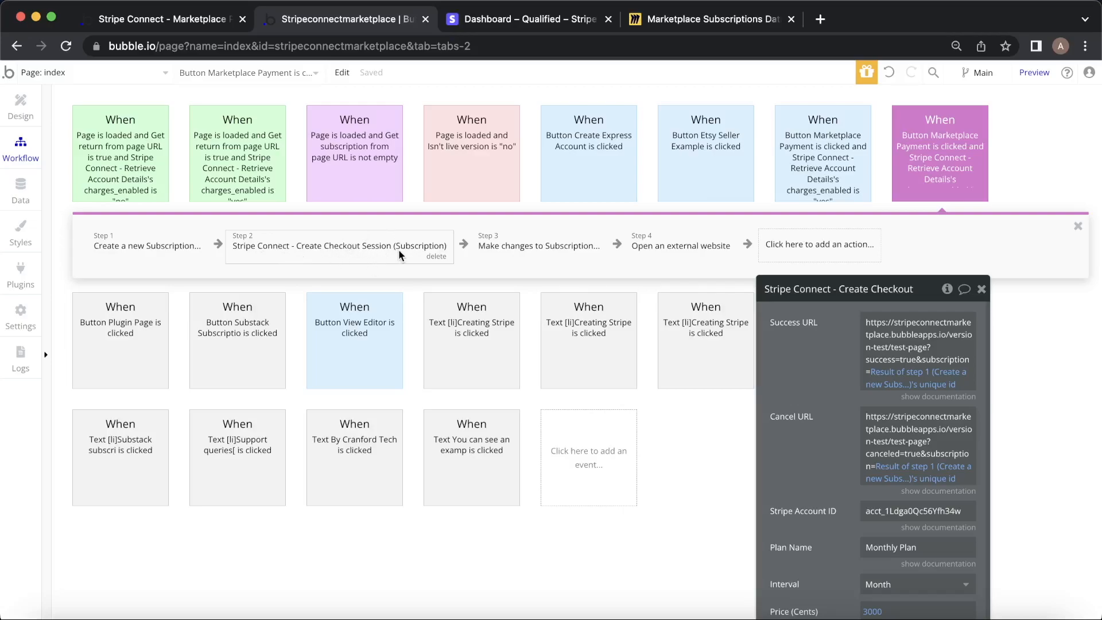
# Add Stripe Connect - Create Checkout Session (Subscription) as step 5, then reopen step 2 for comparison.
pyautogui.click(861, 256)
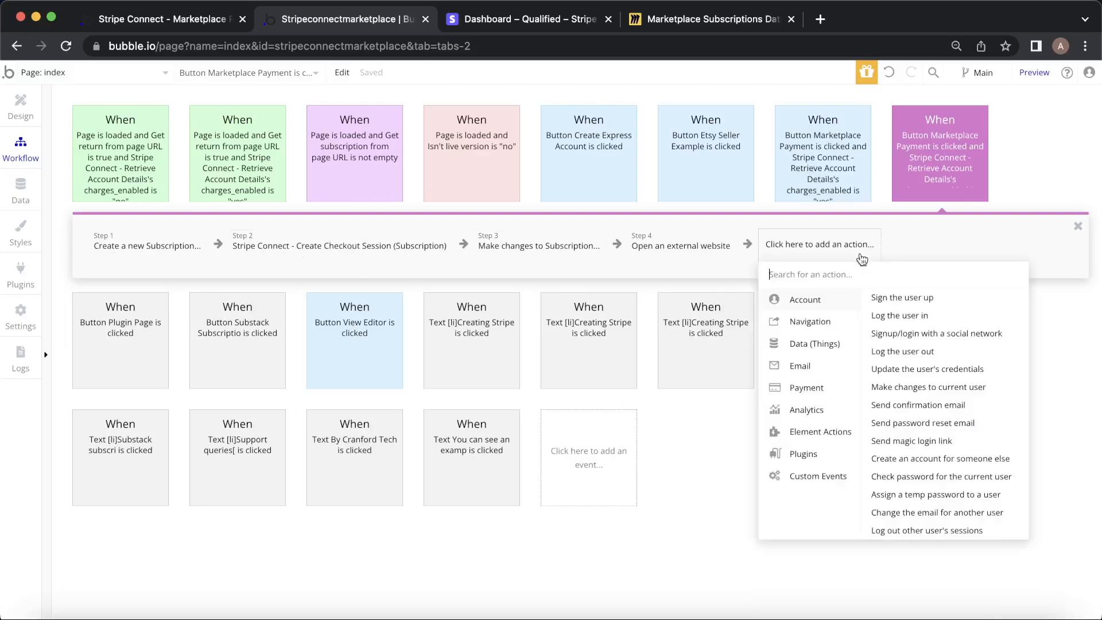
pyautogui.moveTo(836, 464)
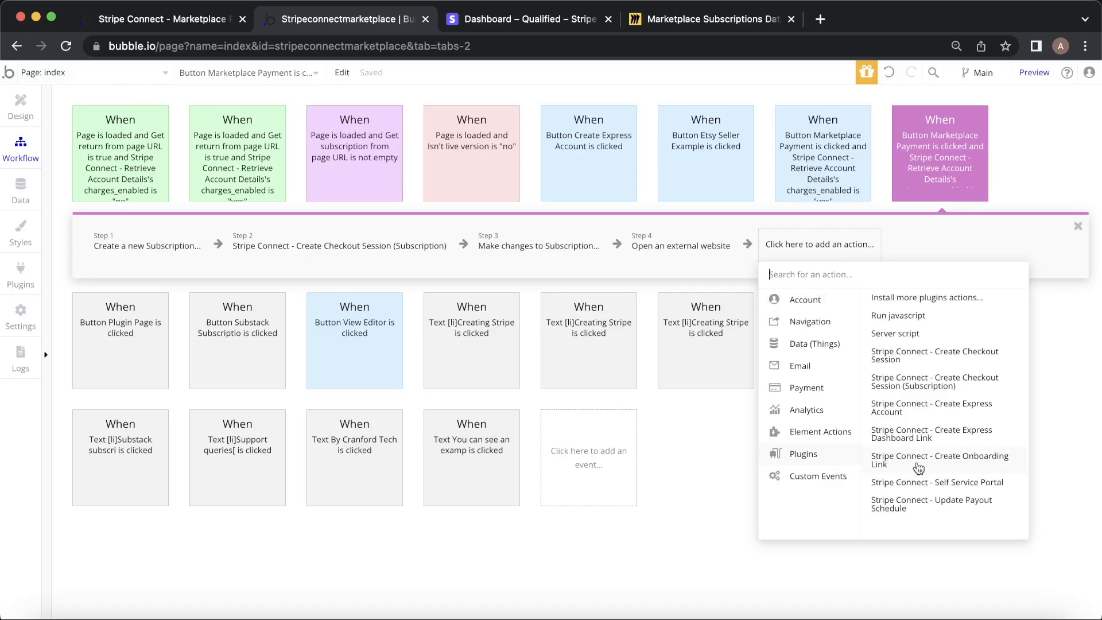
pyautogui.click(947, 390)
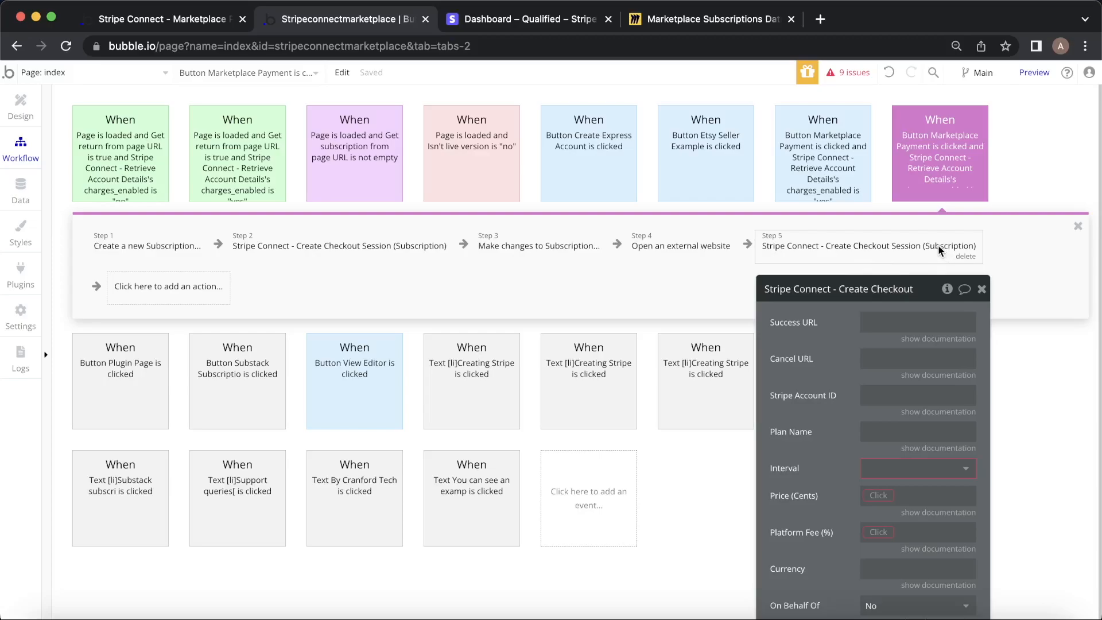
pyautogui.click(384, 249)
pyautogui.moveTo(794, 379); pyautogui.dragTo(813, 285)
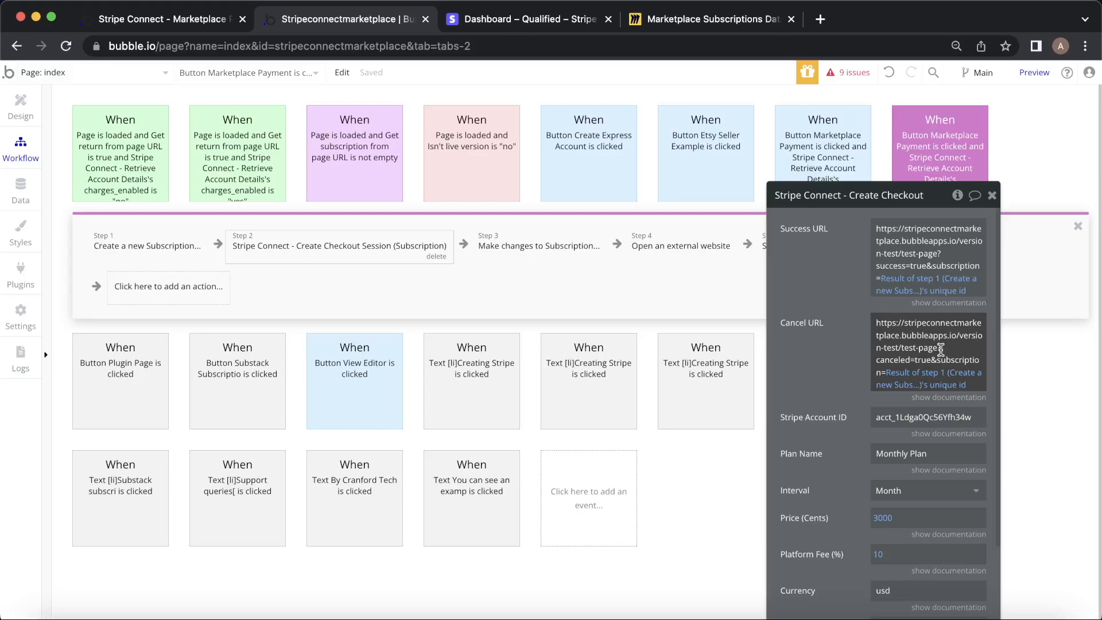
# Paste the live page's URL into Step 5's Success URL.
pyautogui.click(160, 18)
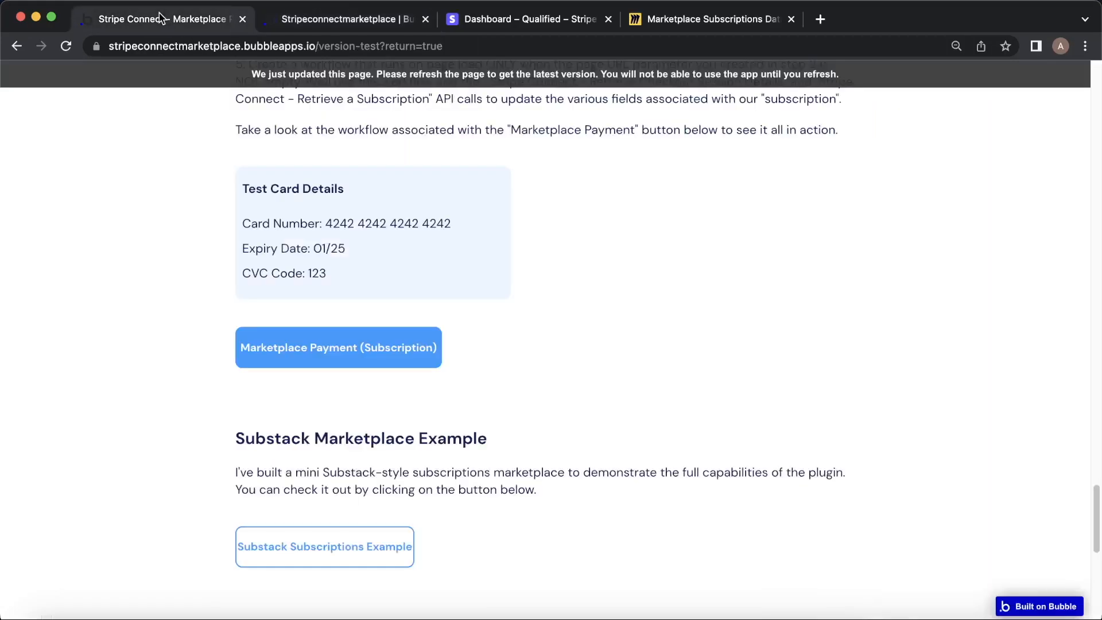
pyautogui.click(405, 42)
pyautogui.click(417, 45)
pyautogui.press('shift+super+Left')
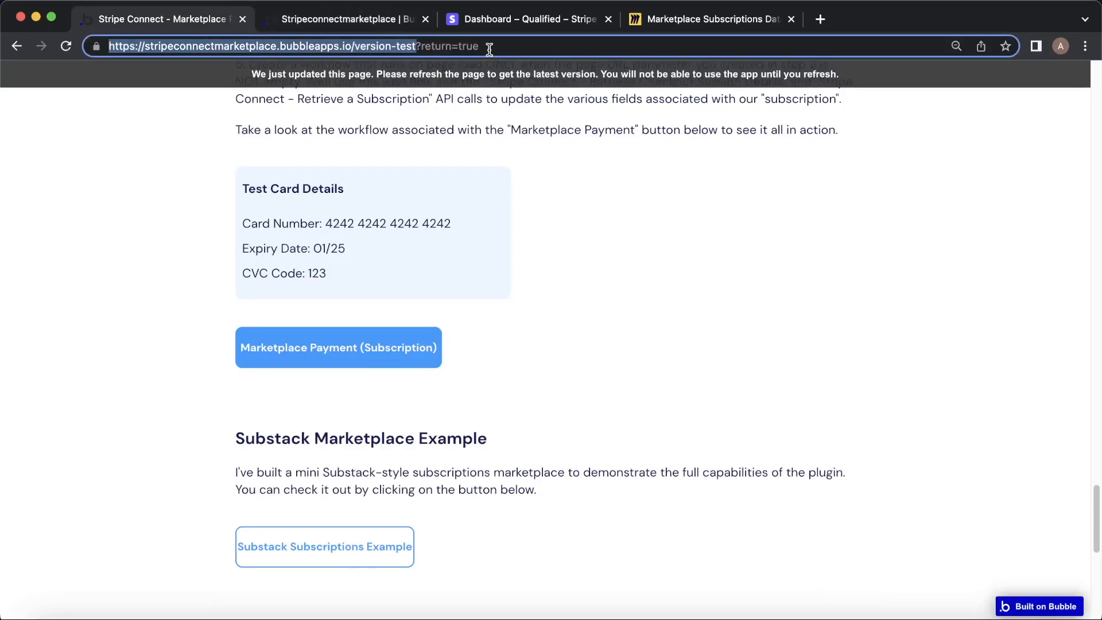
pyautogui.click(290, 20)
pyautogui.moveTo(846, 267); pyautogui.dragTo(613, 335)
pyautogui.click(906, 250)
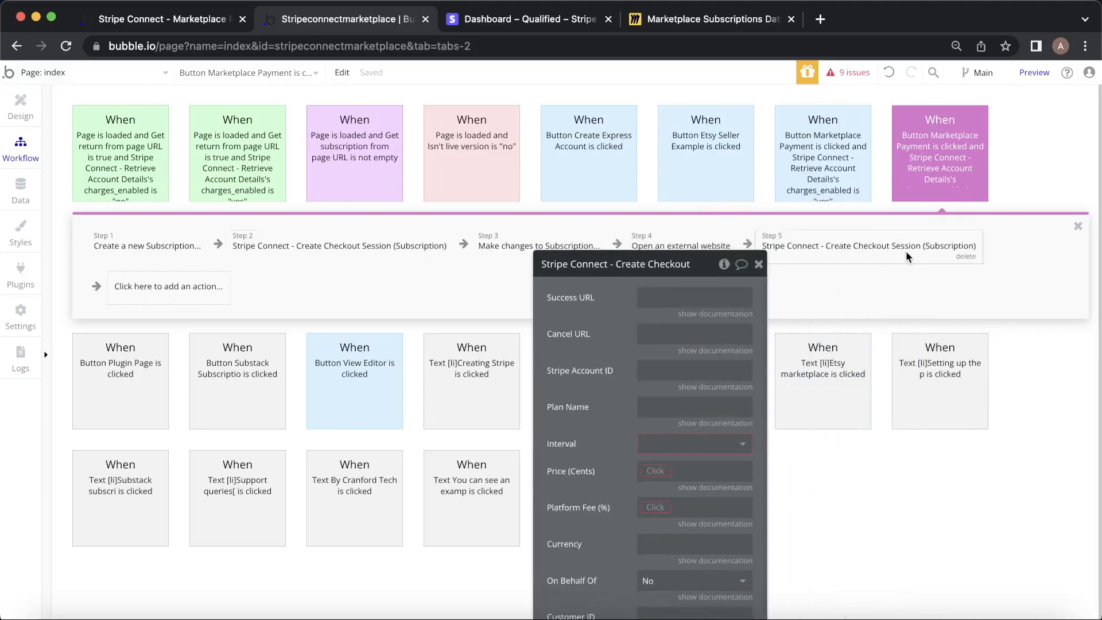
pyautogui.rightClick(712, 299)
pyautogui.click(746, 284)
# Replace the Success URL's return parameter with success=true&subscription=, matching step 2's format.
pyautogui.click(722, 332)
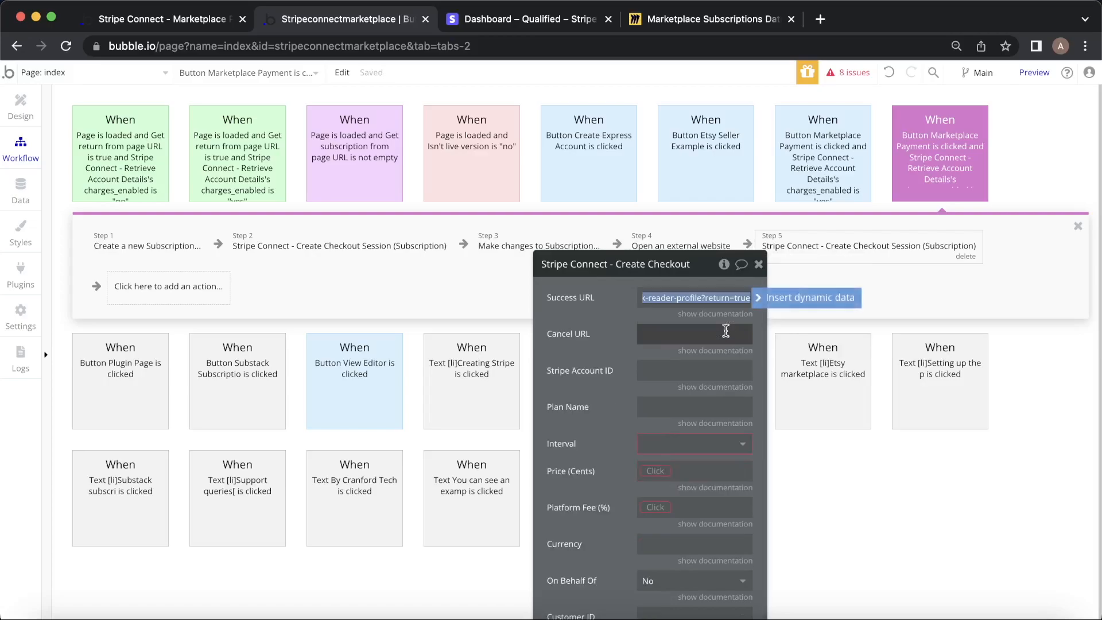
pyautogui.click(578, 310)
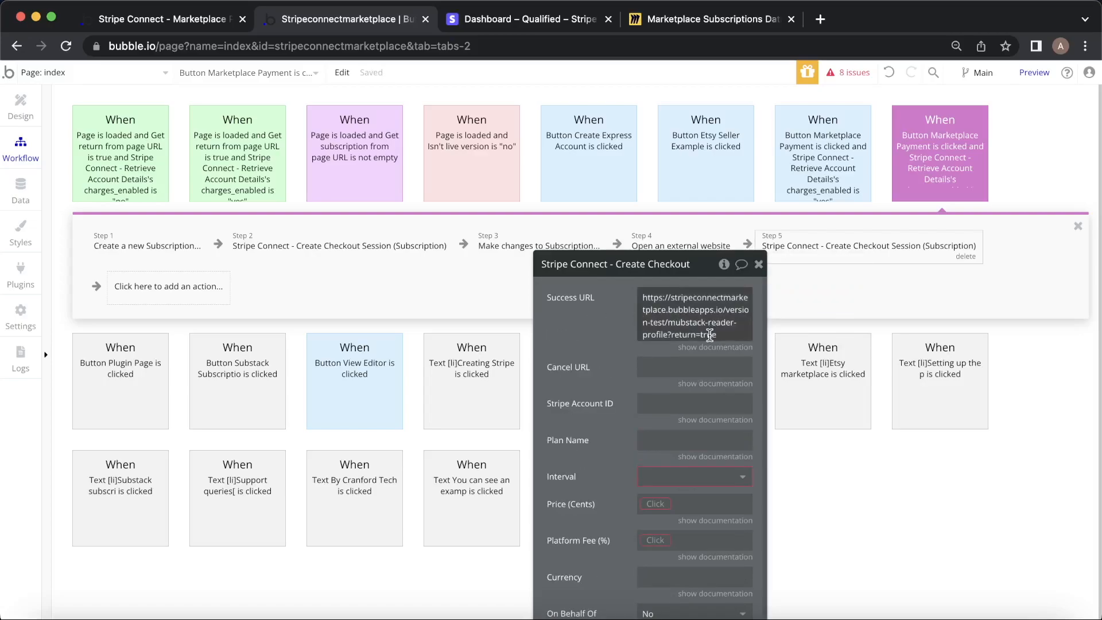
pyautogui.click(364, 247)
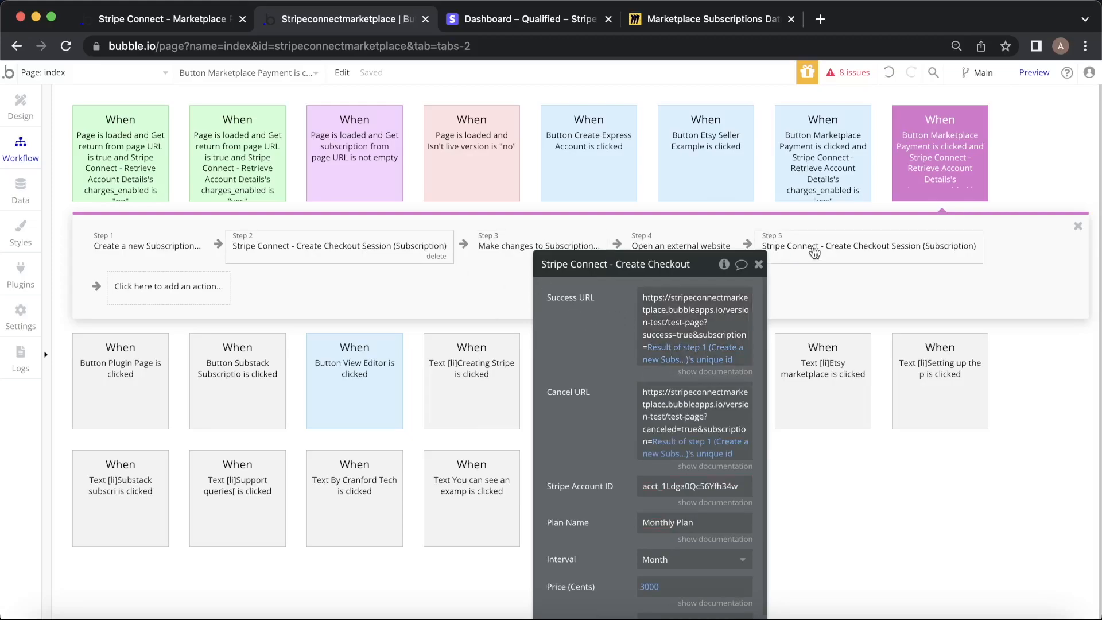
pyautogui.click(902, 249)
pyautogui.click(724, 347)
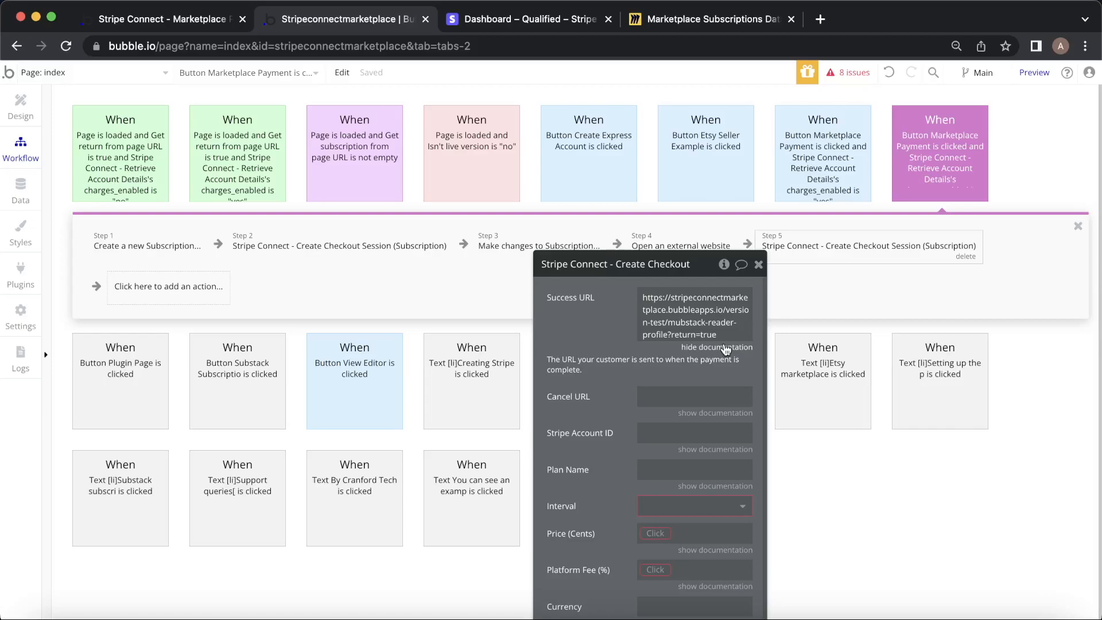
pyautogui.click(688, 333)
pyautogui.click(713, 291)
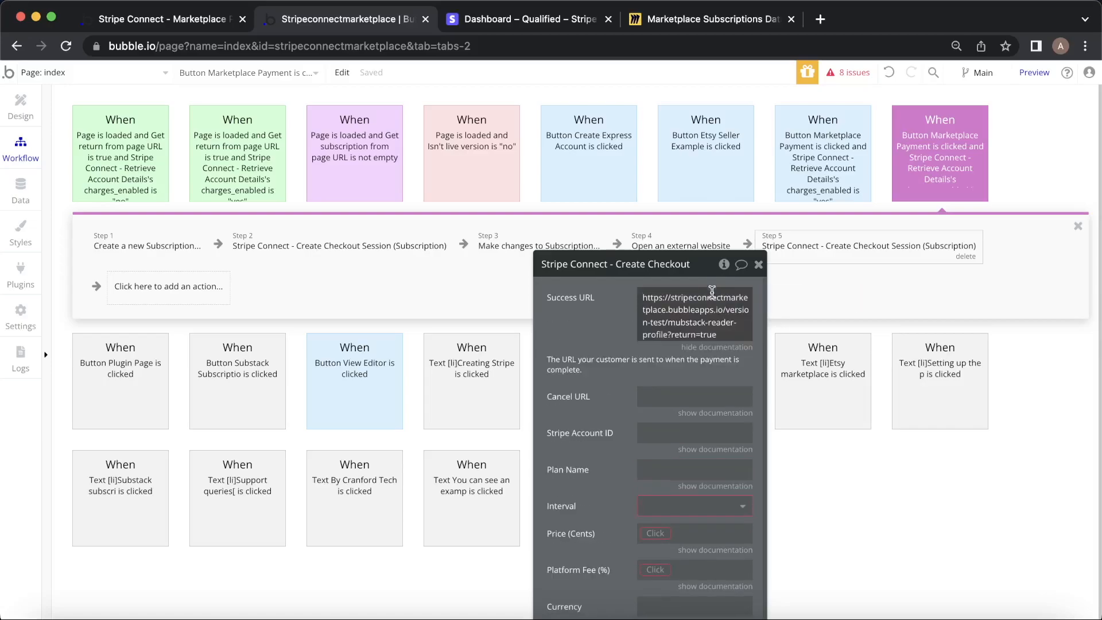
pyautogui.click(680, 335)
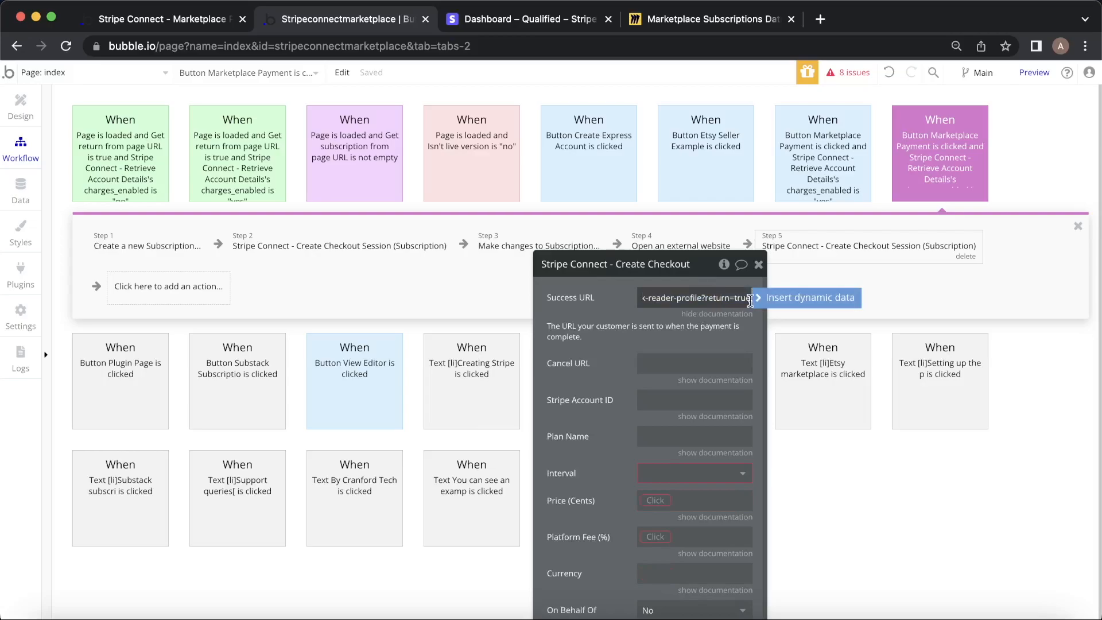
pyautogui.press('BackSpace')
pyautogui.press('BackSpace')
pyautogui.press('BackSpace')
pyautogui.press('BackSpace')
pyautogui.press('BackSpace')
pyautogui.press('BackSpace')
pyautogui.write('success')
pyautogui.write('&')
pyautogui.write('=true')
pyautogui.write('&')
pyautogui.write('subscriptio')
pyautogui.write('n=')
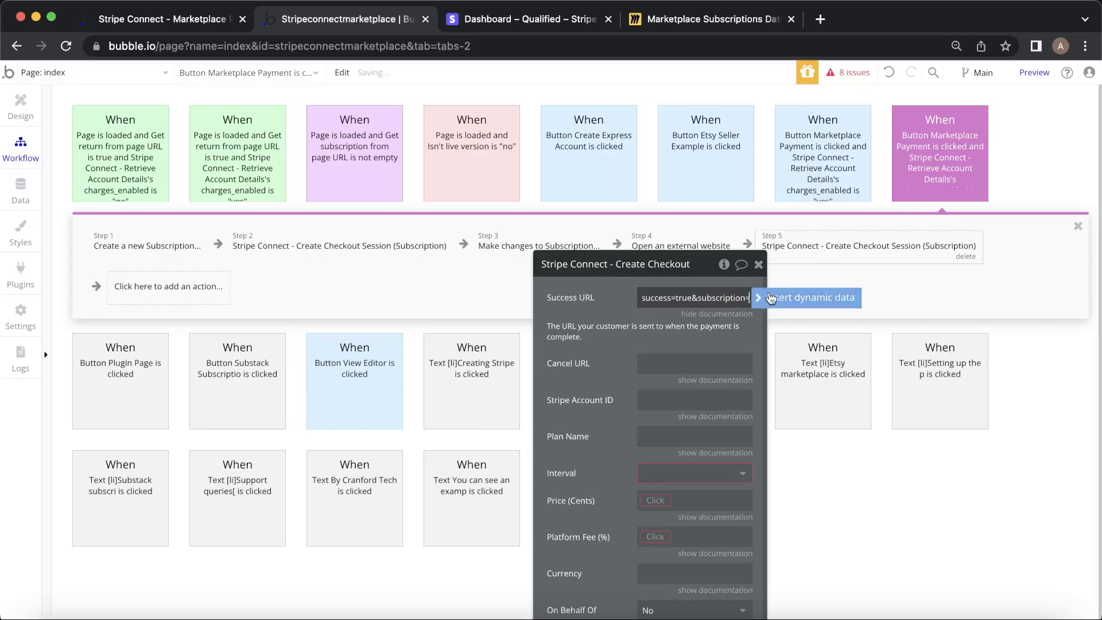
# Append Step 1's new subscription unique id to the Success URL.
pyautogui.click(796, 296)
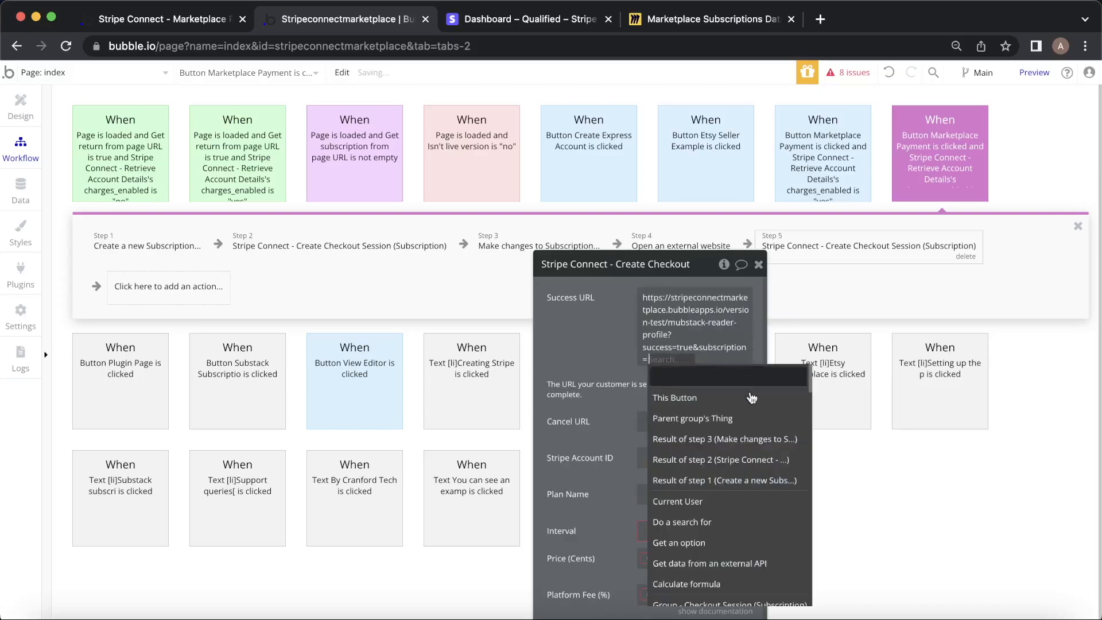
pyautogui.click(746, 480)
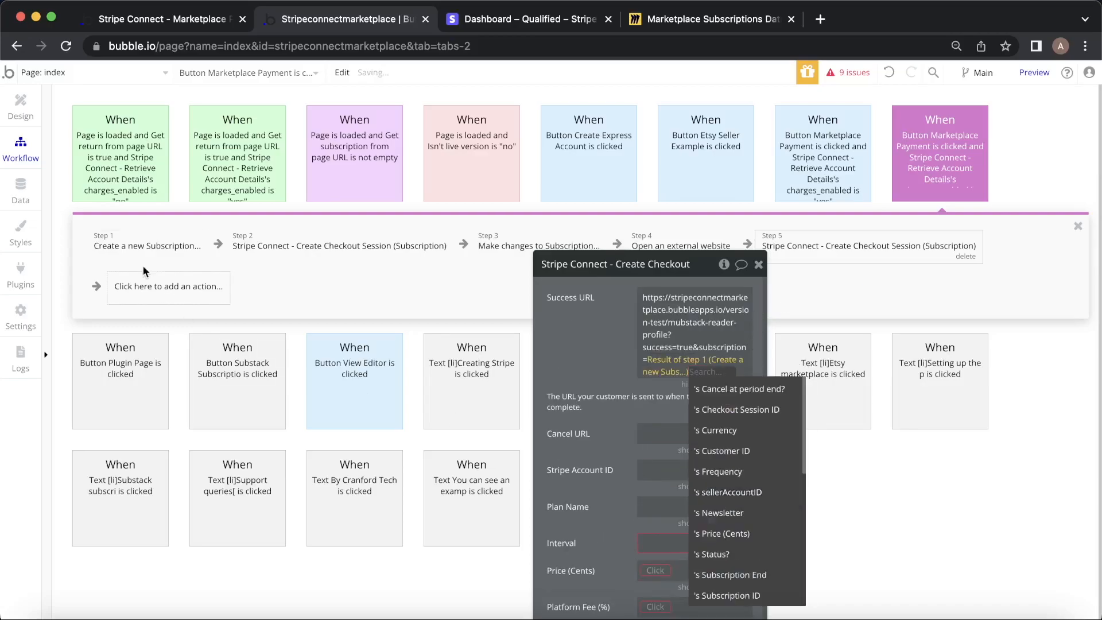
pyautogui.scroll(-4, 718, 481)
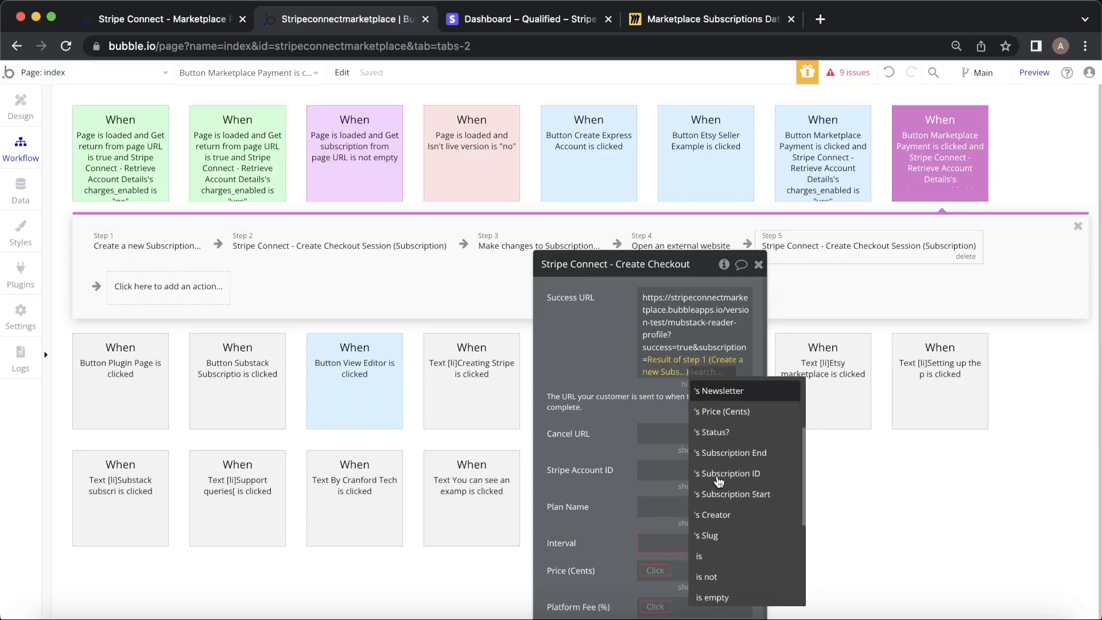
pyautogui.scroll(-3, 719, 481)
pyautogui.click(721, 562)
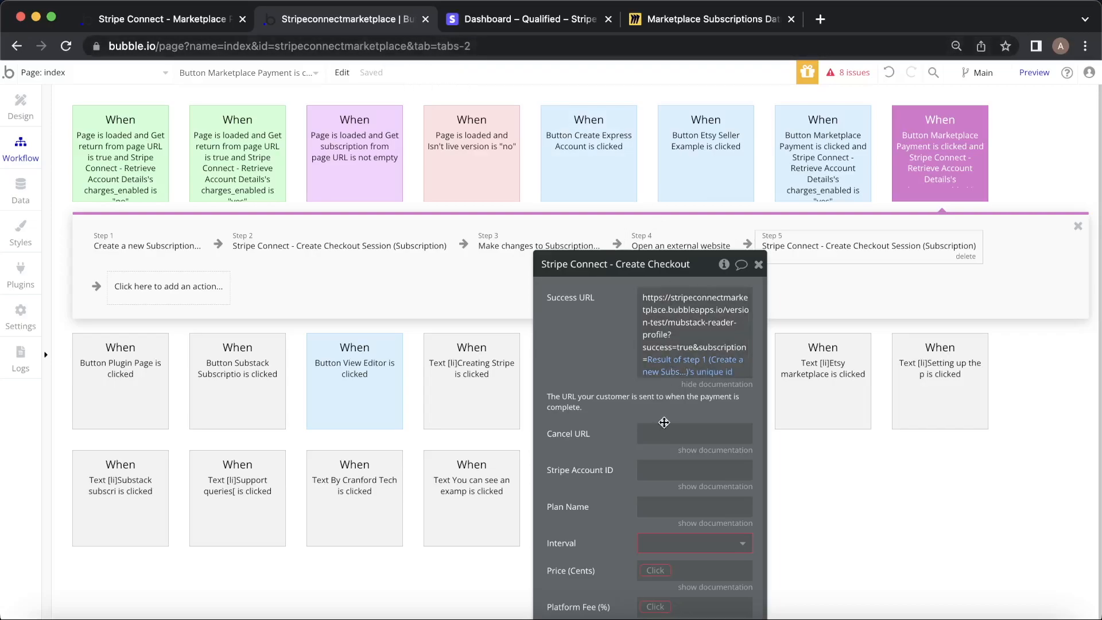
pyautogui.scroll(-1, 627, 412)
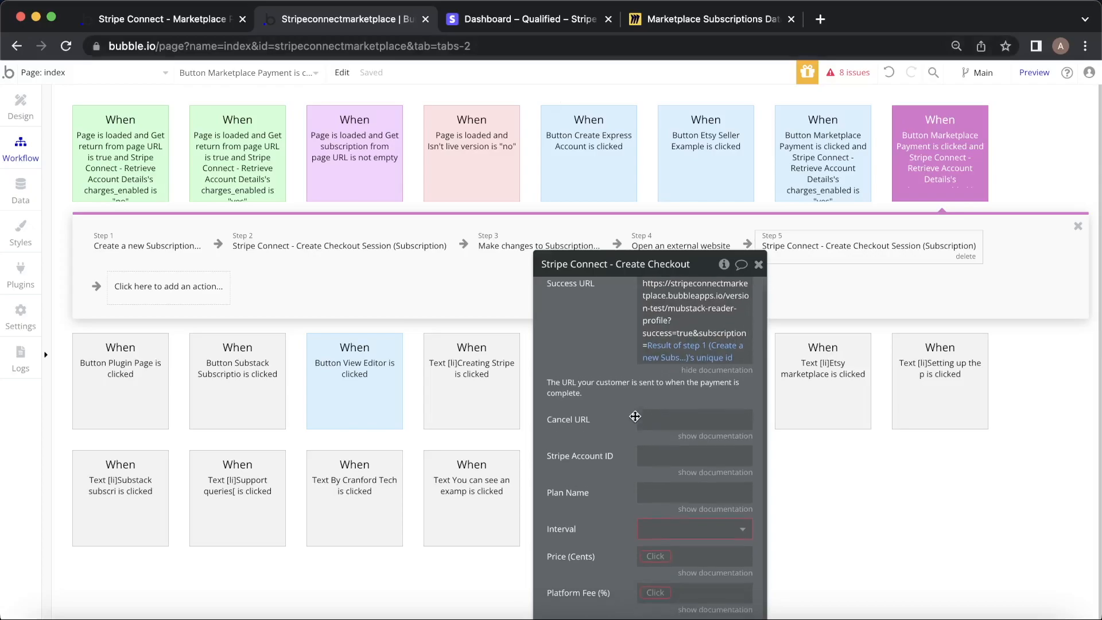
# Copy the Success URL into Cancel URL and change success to canceled.
pyautogui.click(350, 235)
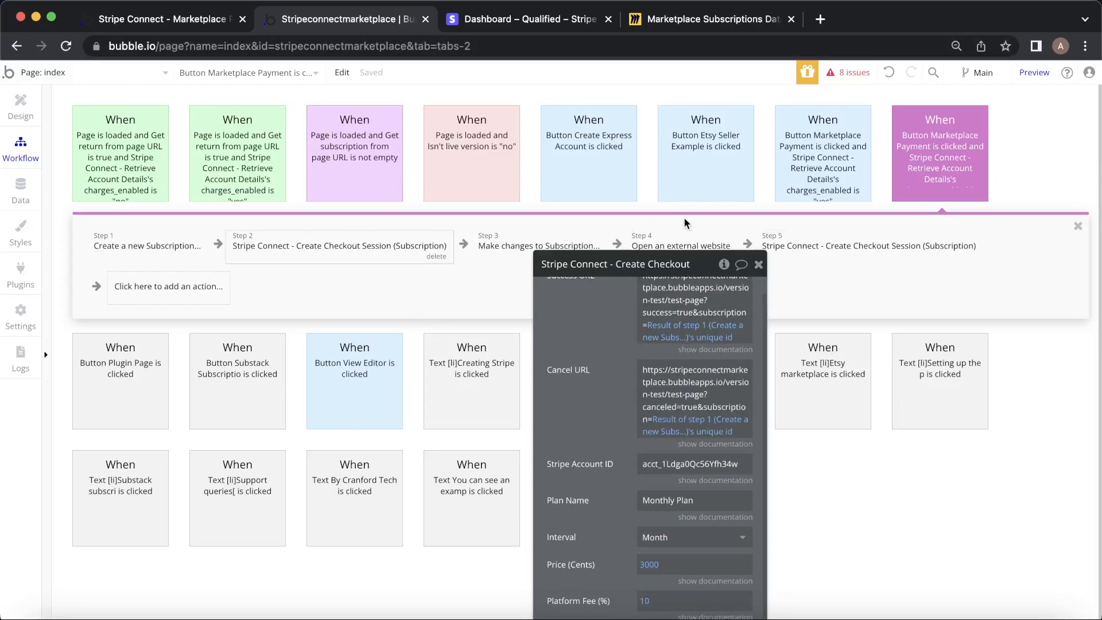
pyautogui.click(844, 245)
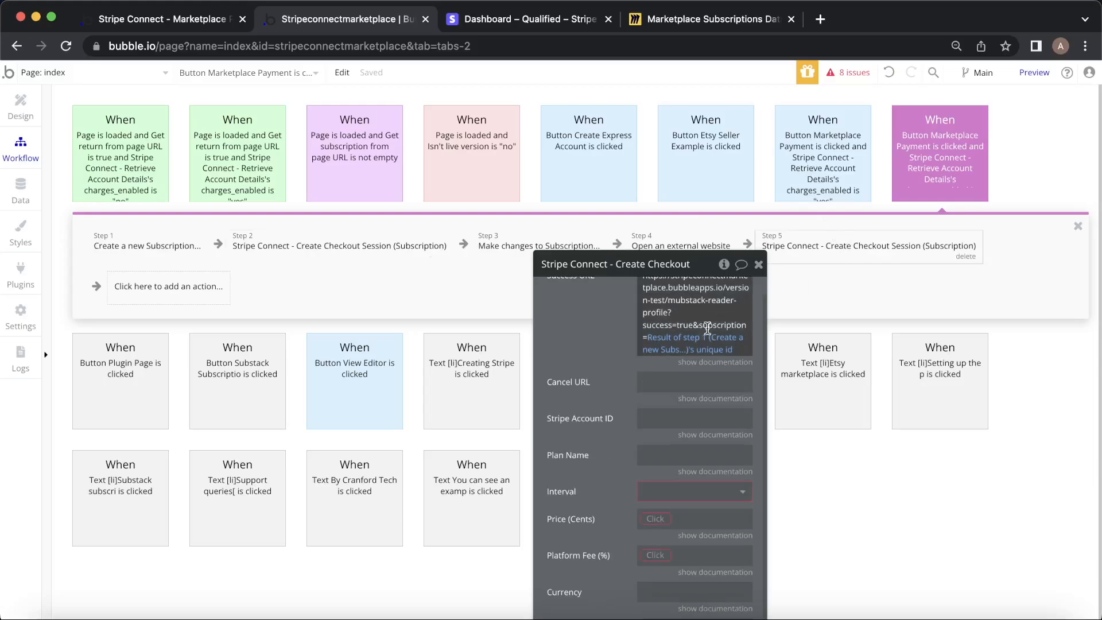
pyautogui.rightClick(707, 305)
pyautogui.click(784, 268)
pyautogui.rightClick(677, 379)
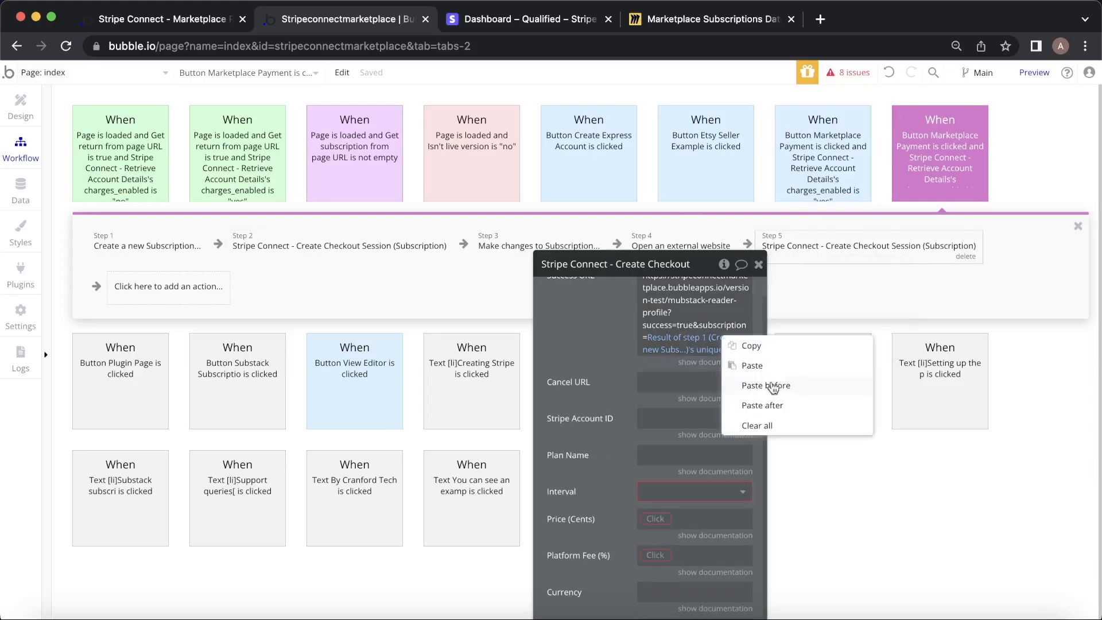
pyautogui.click(775, 372)
pyautogui.click(668, 431)
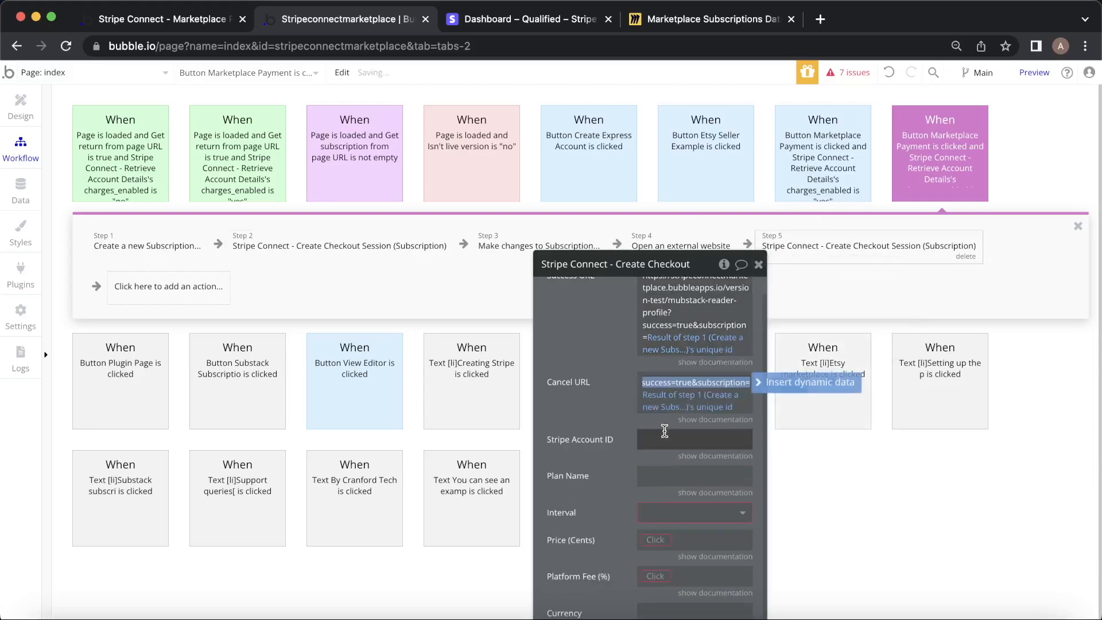
pyautogui.doubleClick(653, 382)
pyautogui.write('canceled')
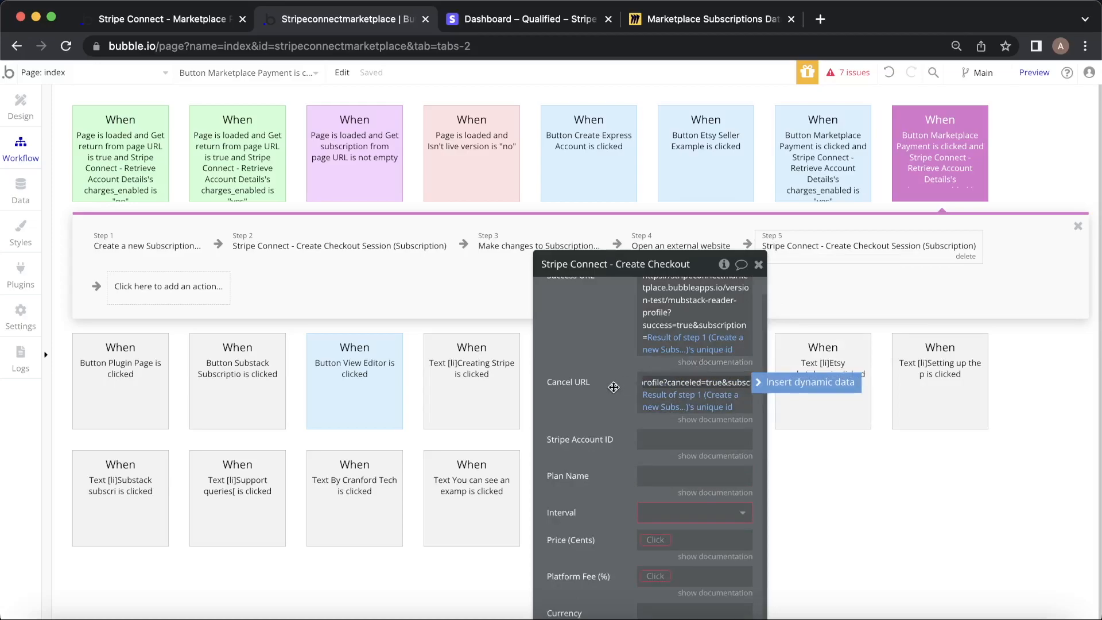
pyautogui.click(605, 388)
# Copy the Stripe account ID from Step 2 into Step 5.
pyautogui.scroll(-1, 608, 390)
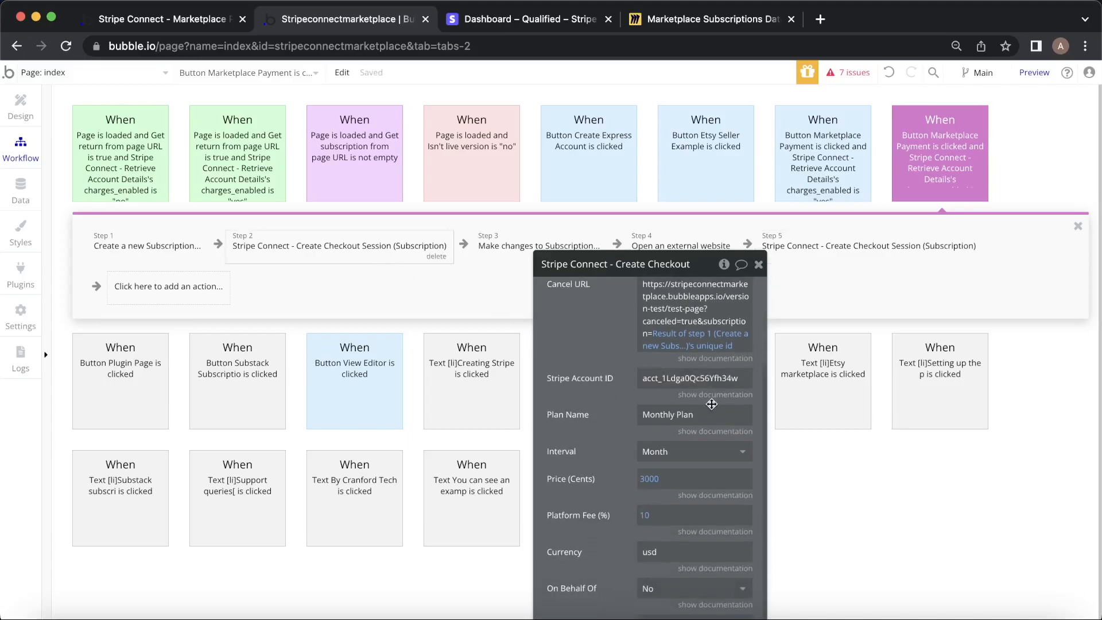
pyautogui.rightClick(736, 378)
pyautogui.click(835, 341)
pyautogui.click(859, 252)
pyautogui.rightClick(697, 383)
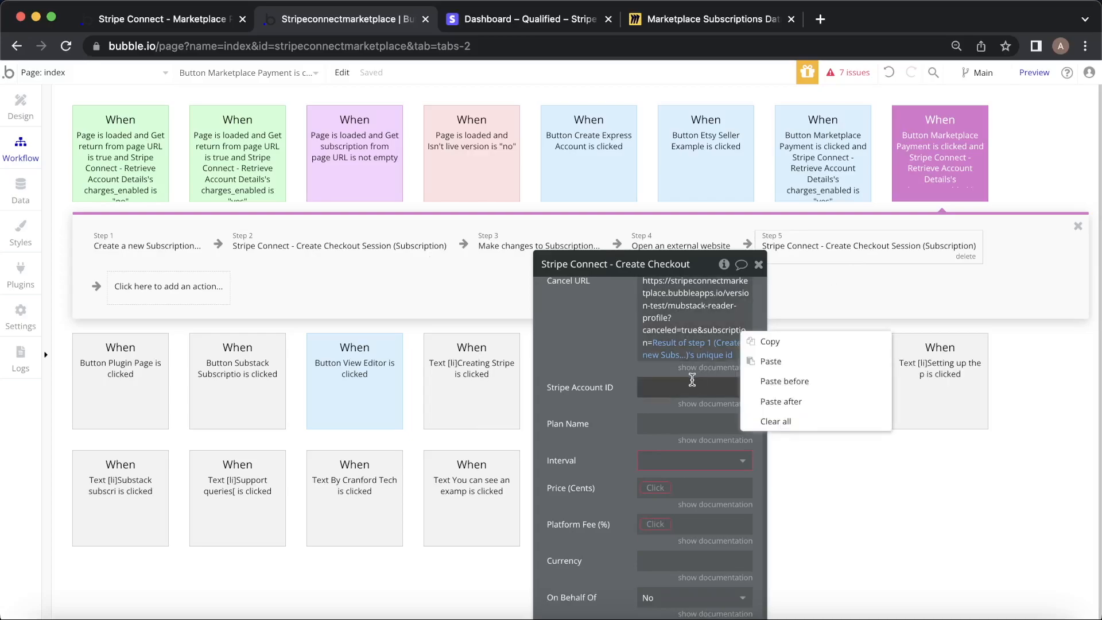
pyautogui.click(809, 360)
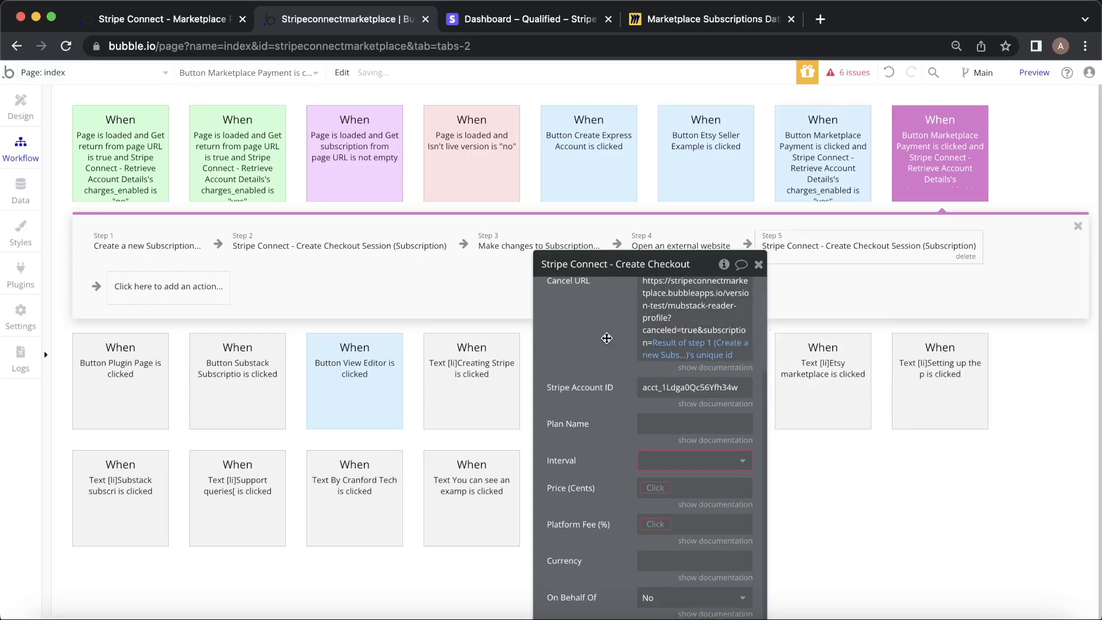
# Set the plan name to 'Monthly Plan' and the billing interval to Month.
pyautogui.scroll(-1, 627, 386)
pyautogui.click(662, 408)
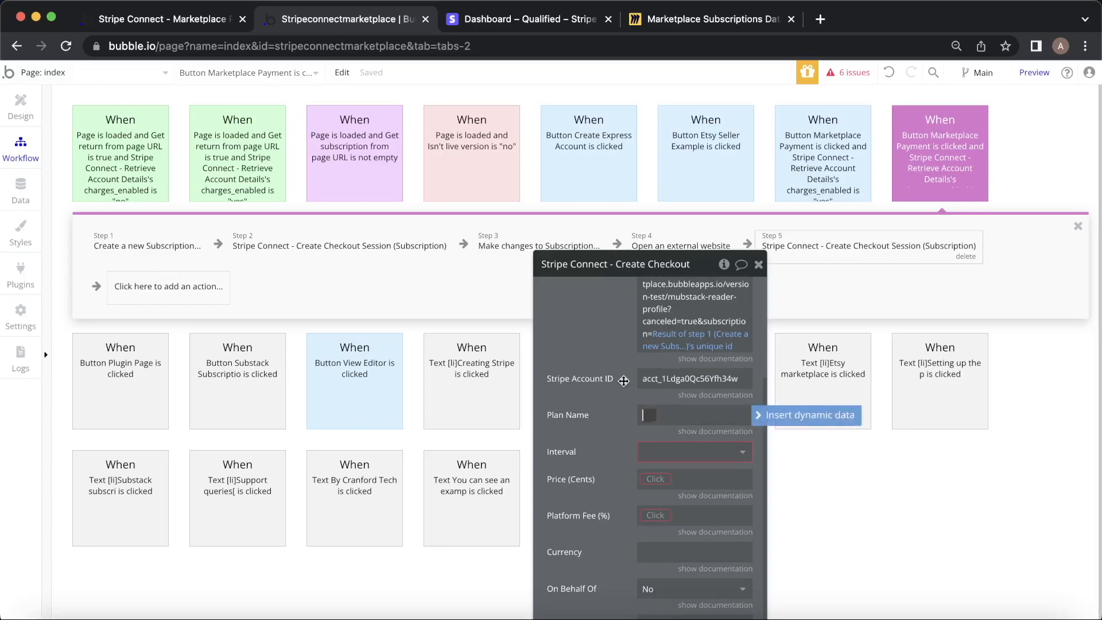
pyautogui.write('Monthly Plan')
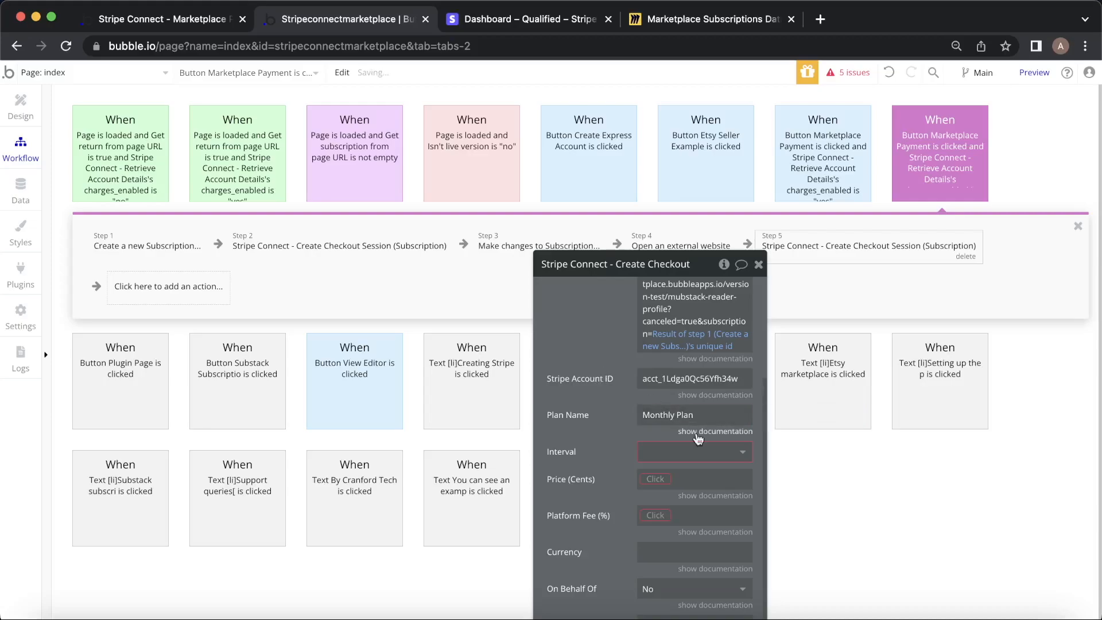
pyautogui.click(675, 450)
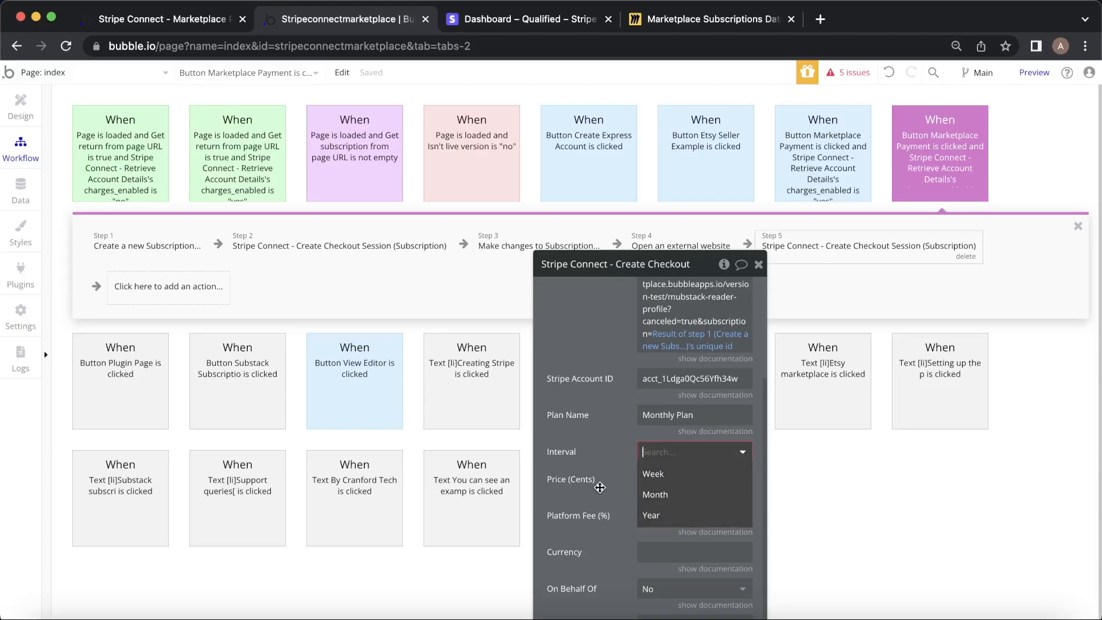
pyautogui.click(666, 494)
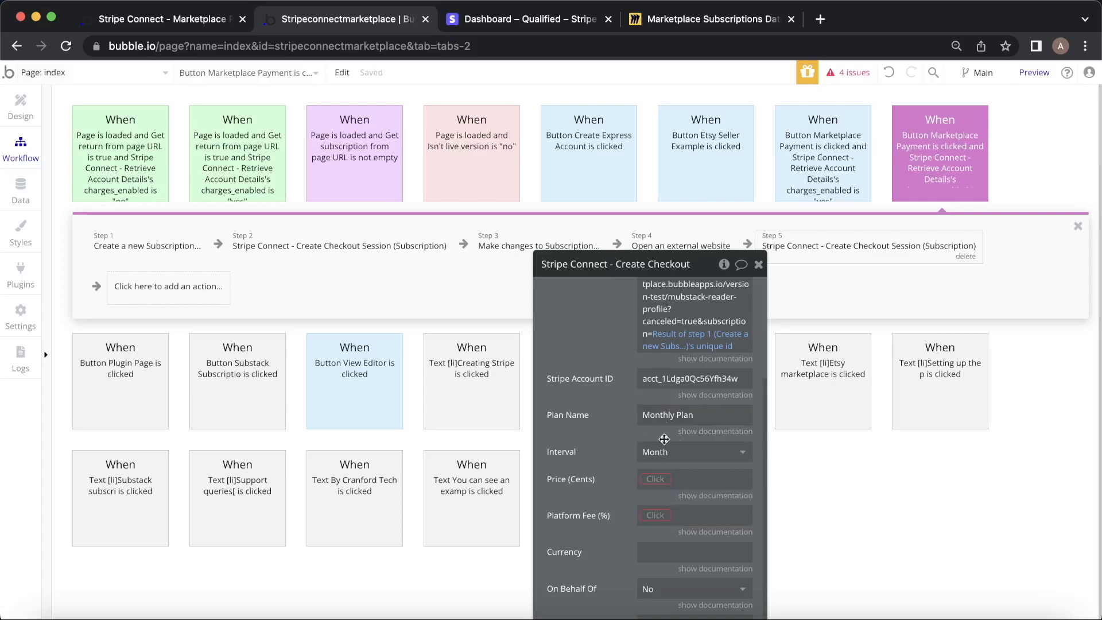
pyautogui.moveTo(650, 437); pyautogui.dragTo(647, 307)
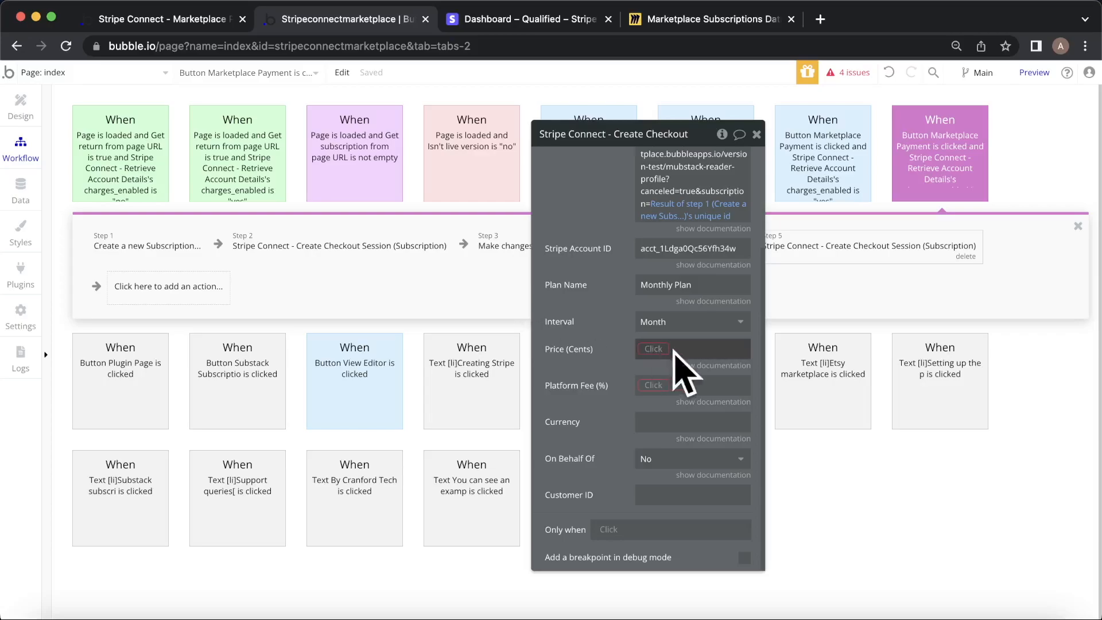
# Set Step 5's price to 1500 cents and its platform fee to 20%.
pyautogui.click(654, 351)
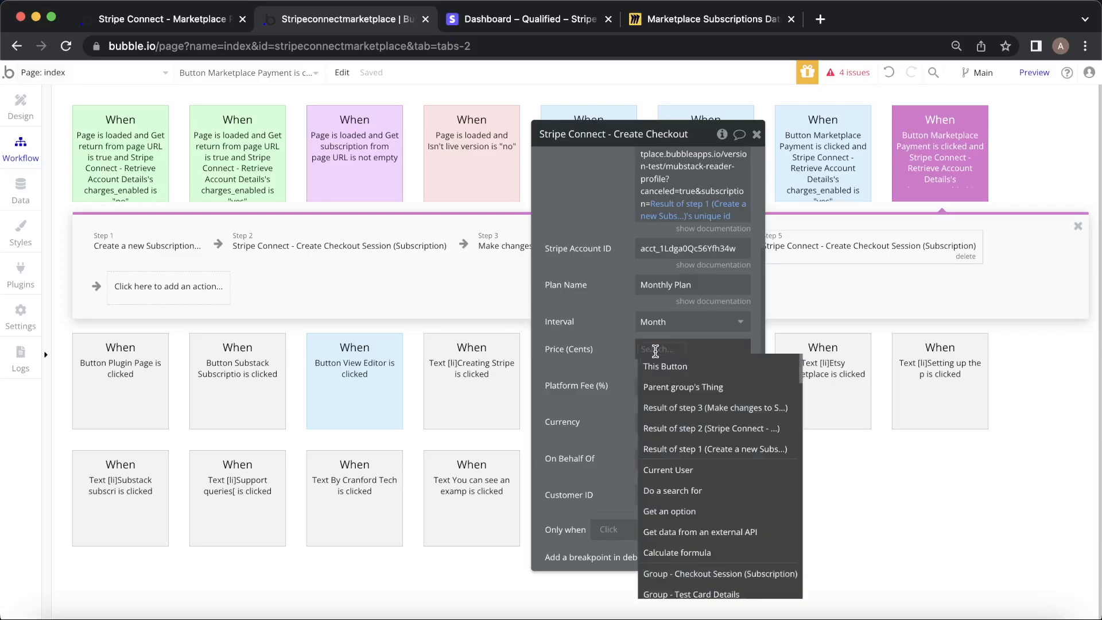
pyautogui.write('1500')
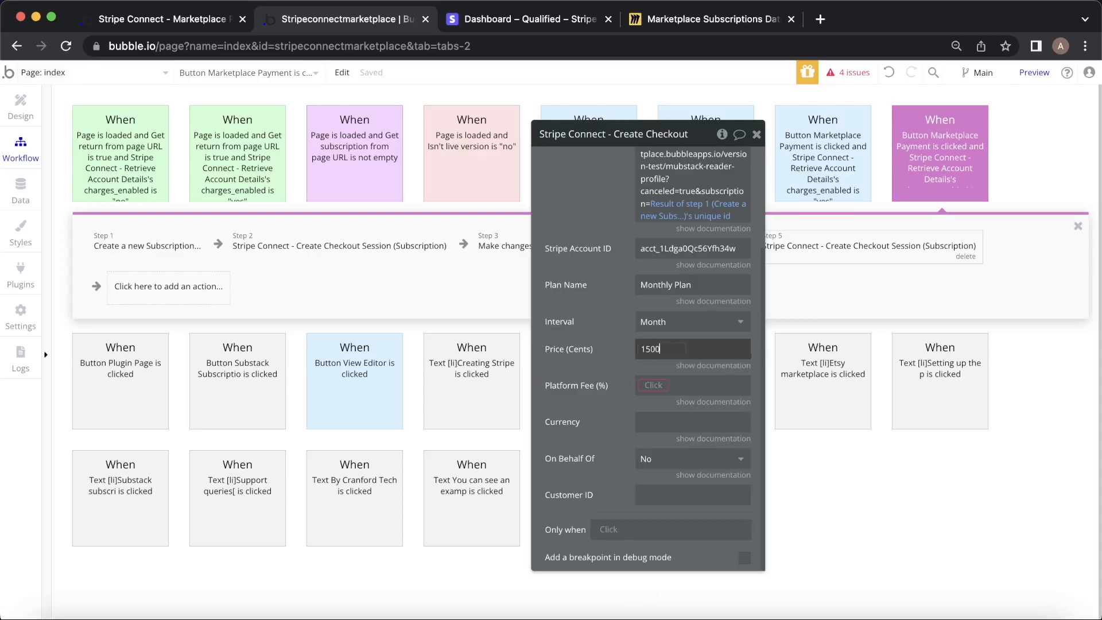
pyautogui.click(621, 357)
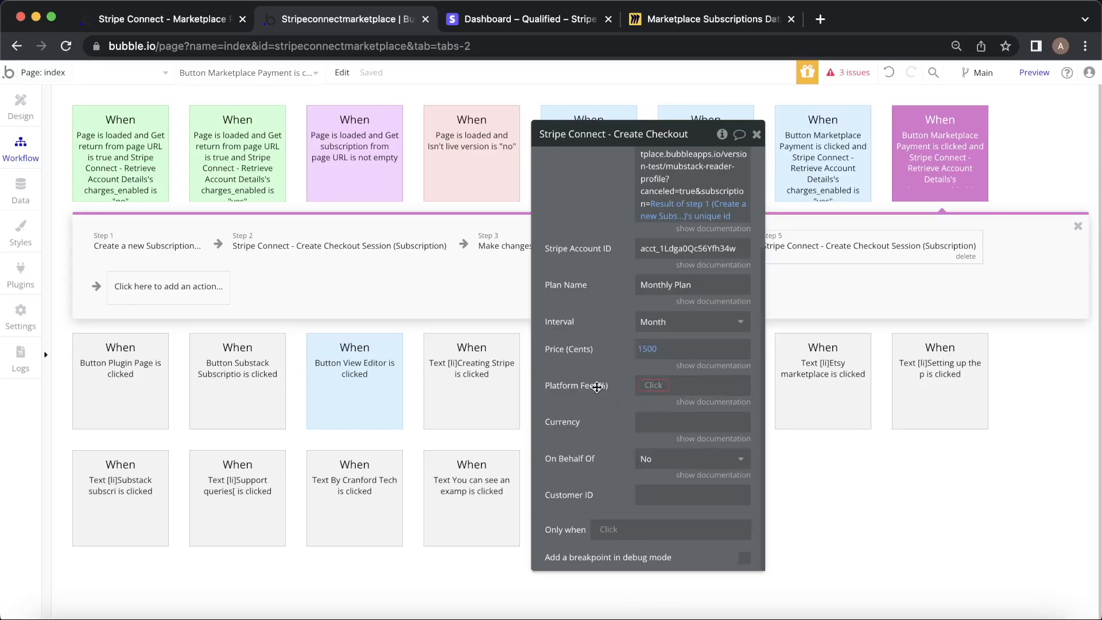
pyautogui.click(650, 384)
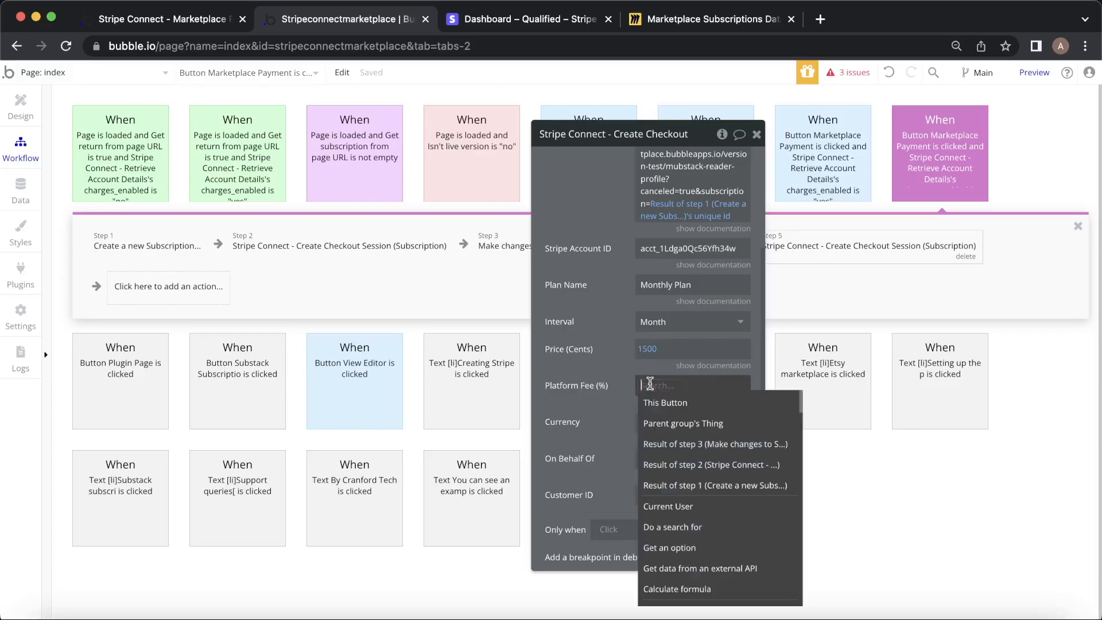
pyautogui.write('20')
pyautogui.click(558, 323)
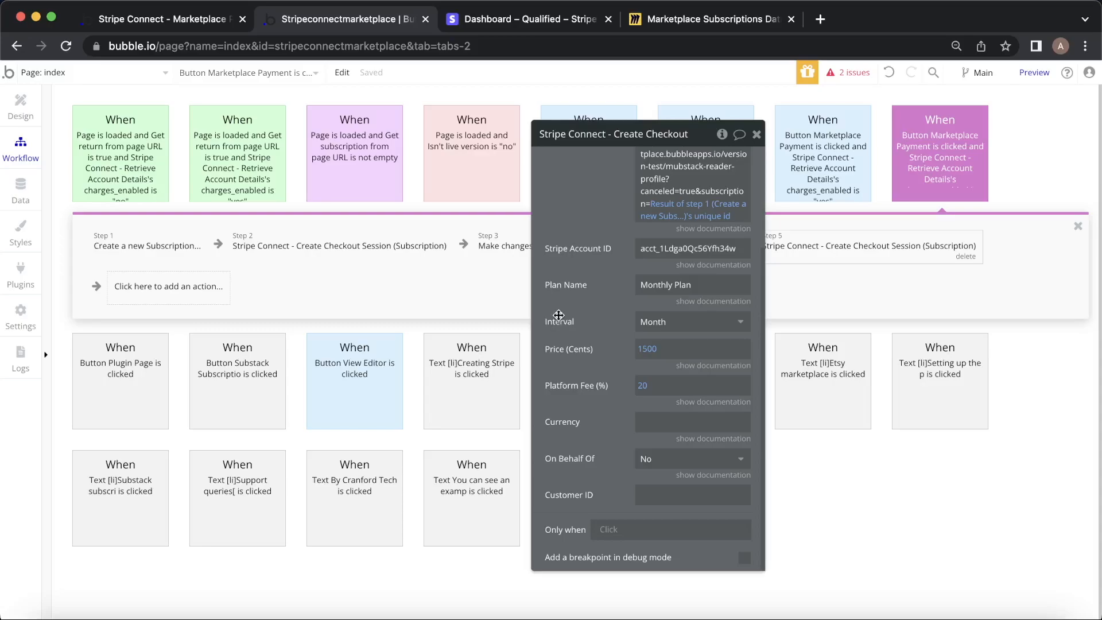
# Enter usd as the currency after checking the field's documentation.
pyautogui.click(654, 423)
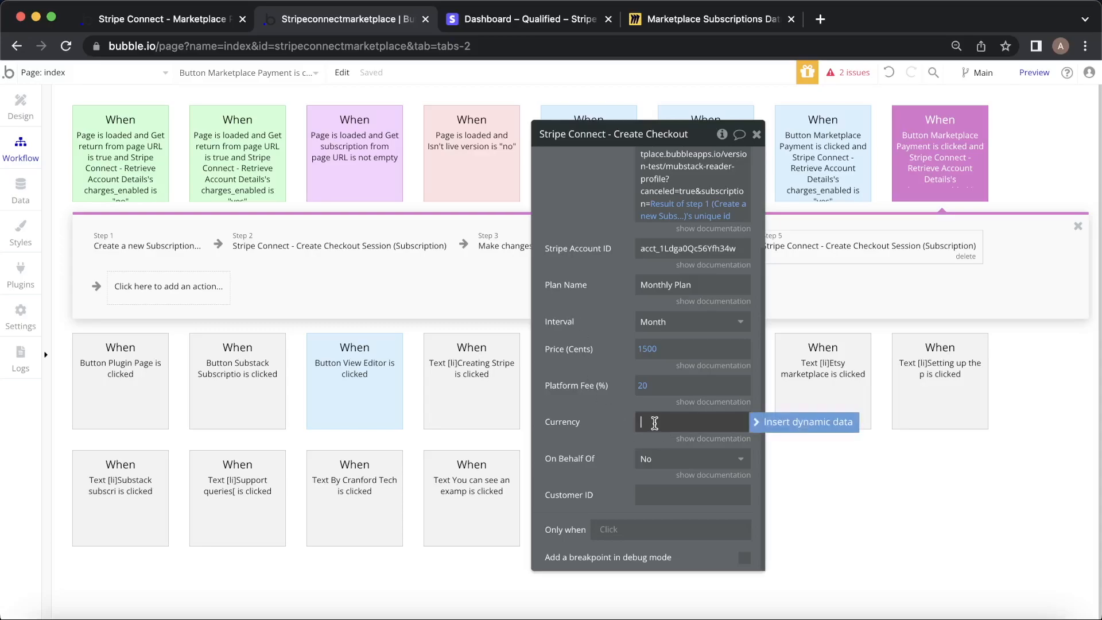
pyautogui.click(690, 438)
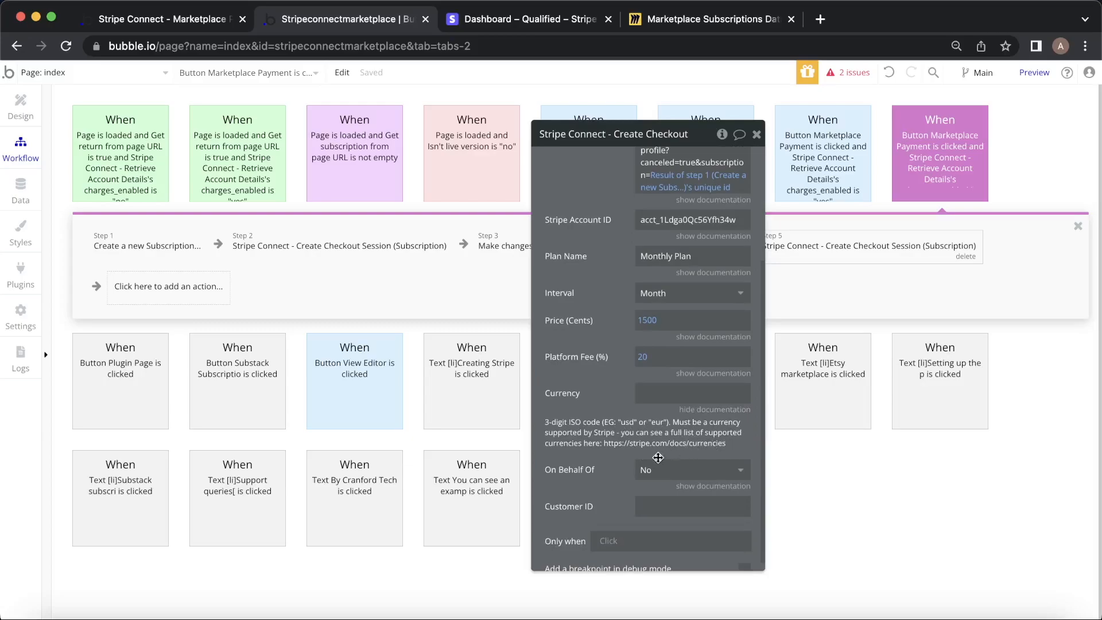
pyautogui.click(698, 391)
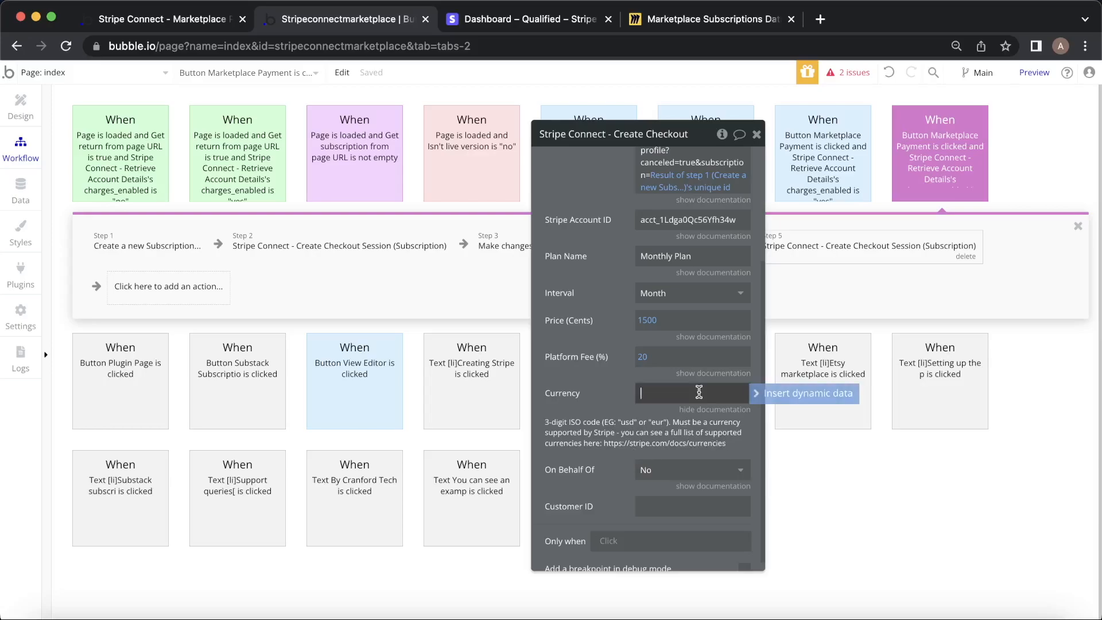
pyautogui.write('usd')
pyautogui.click(571, 383)
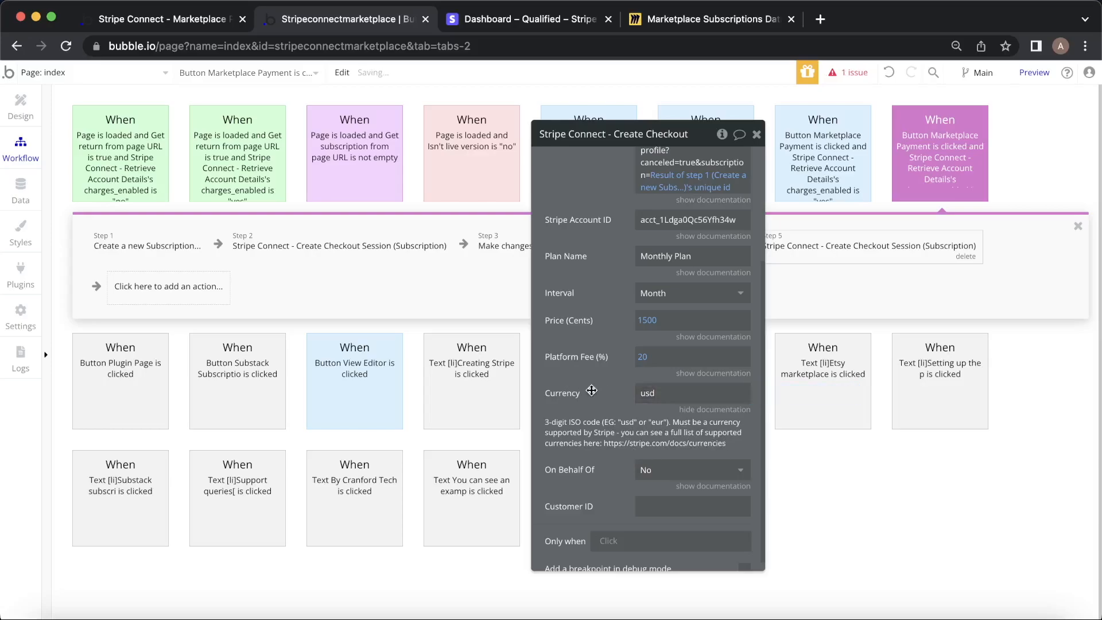
pyautogui.scroll(-1, 593, 391)
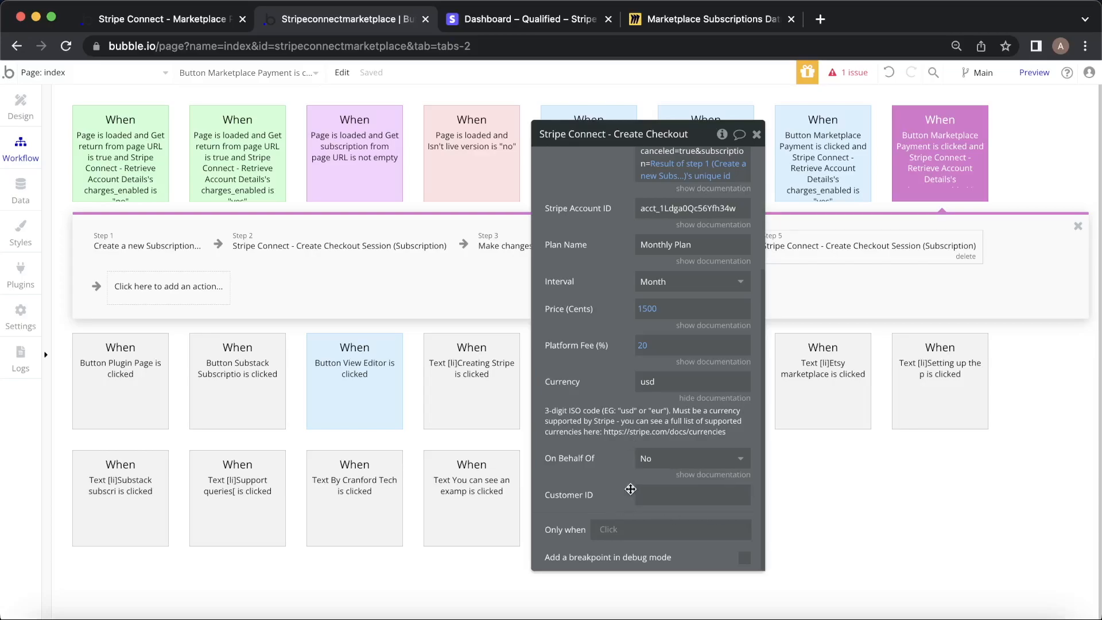
pyautogui.scroll(5, 686, 479)
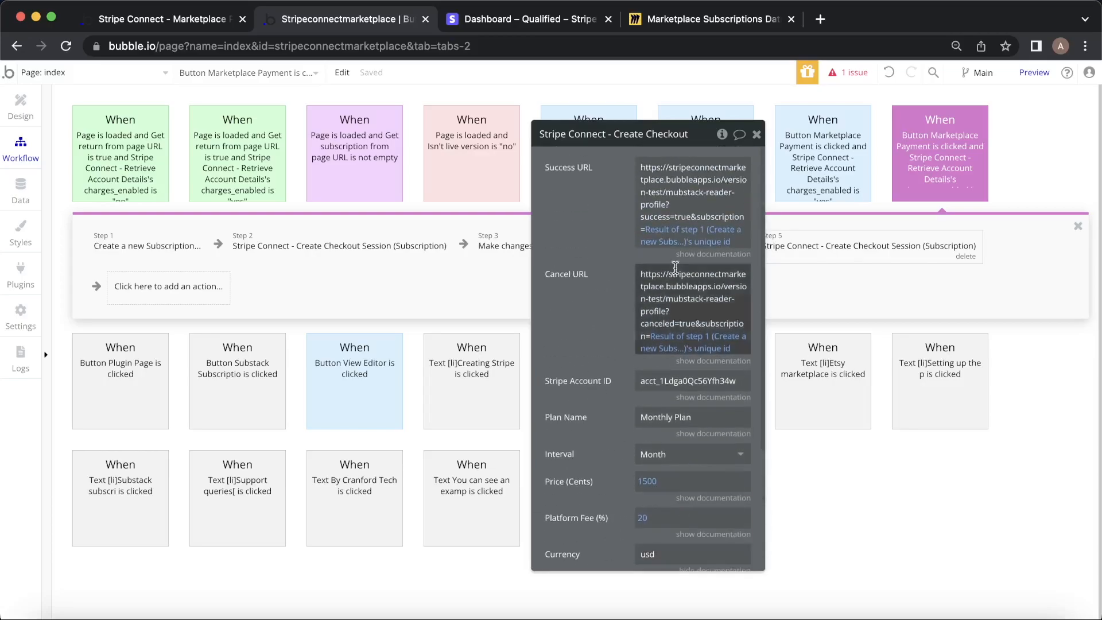
# Review steps 1 and 2, then delete the extra fifth checkout step.
pyautogui.click(756, 134)
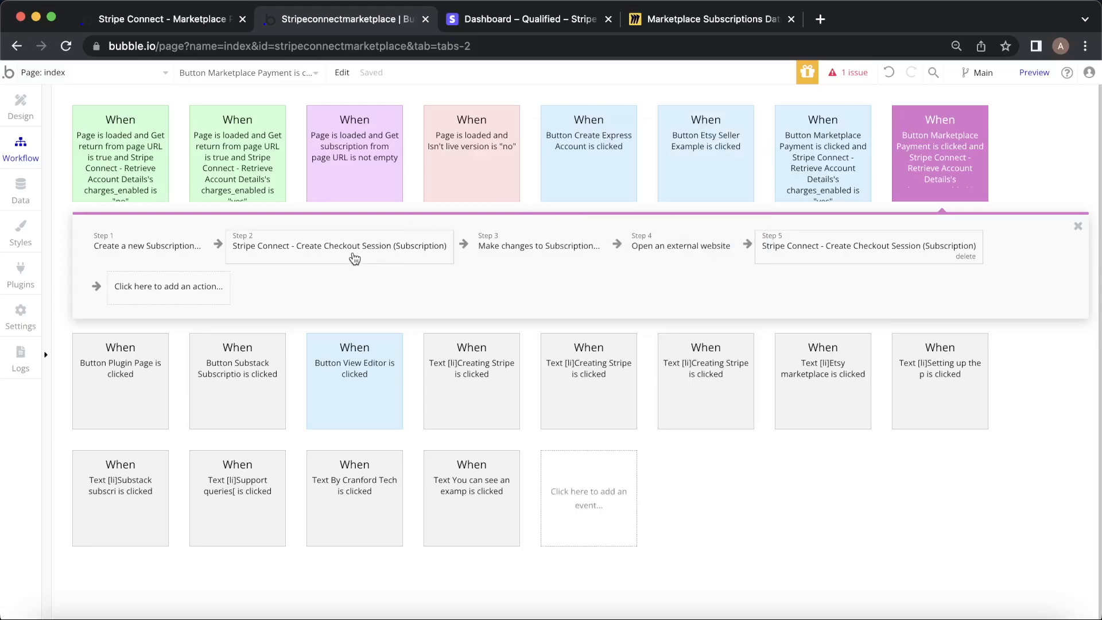
pyautogui.click(89, 255)
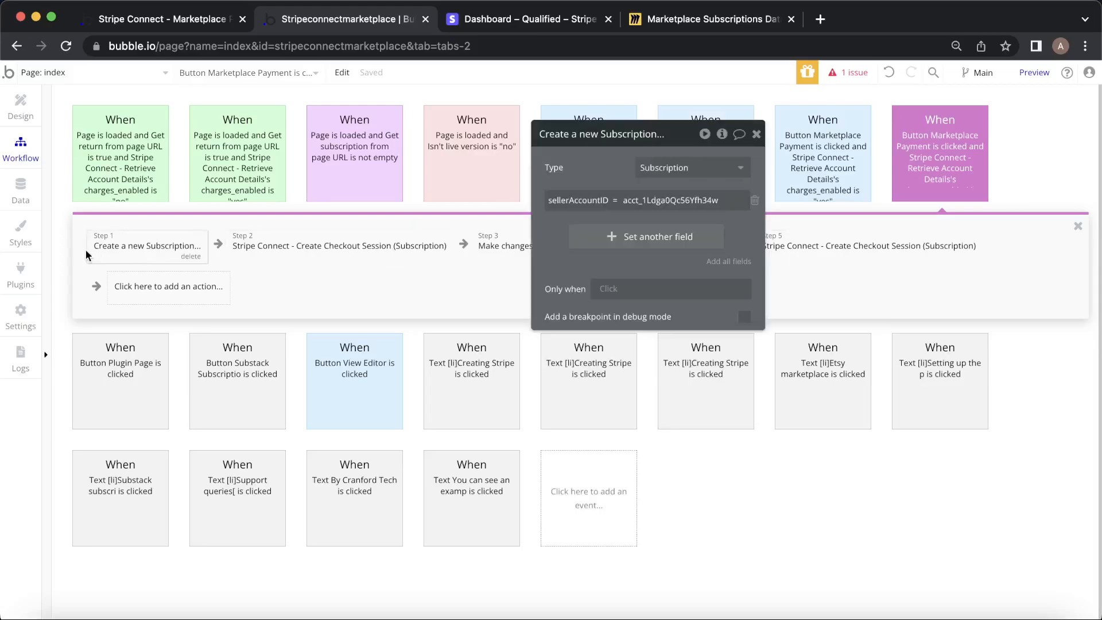
pyautogui.click(334, 256)
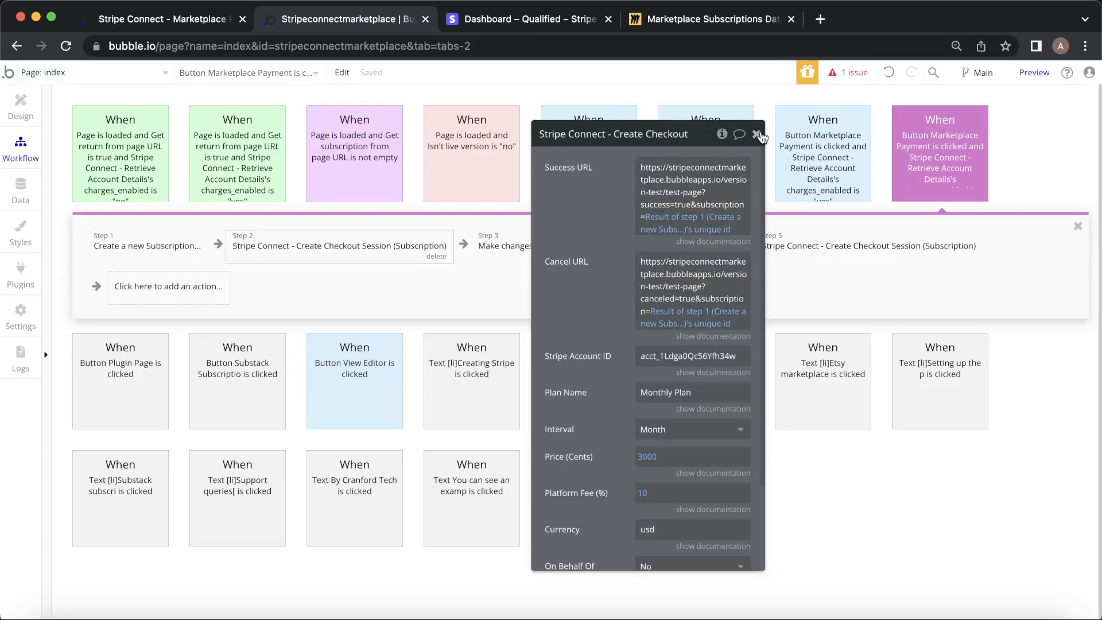
pyautogui.click(756, 135)
pyautogui.click(914, 253)
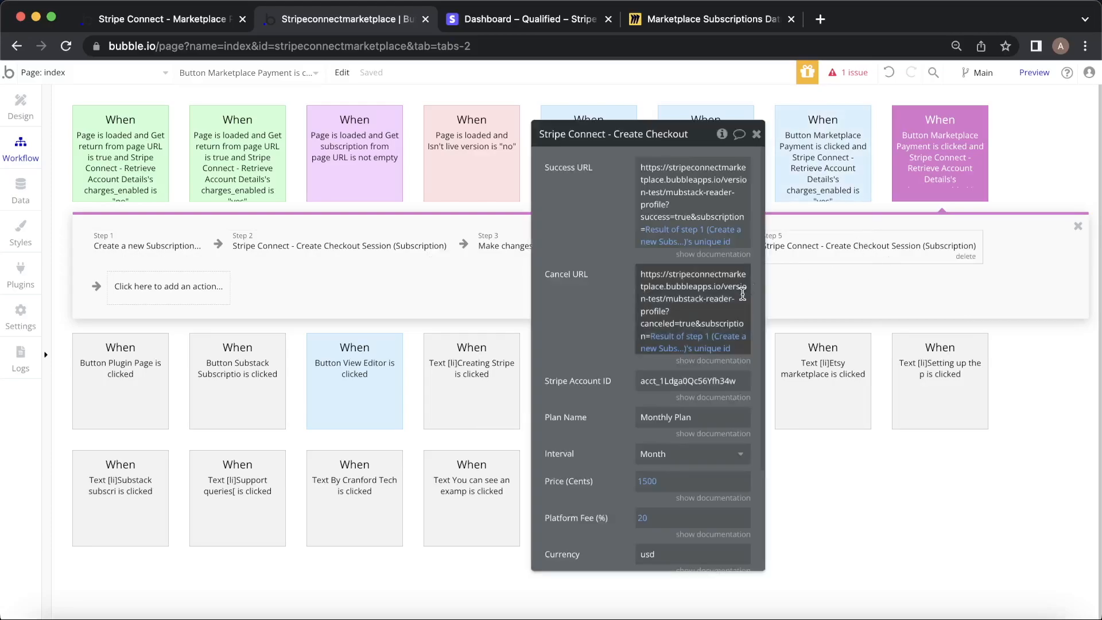
pyautogui.click(964, 258)
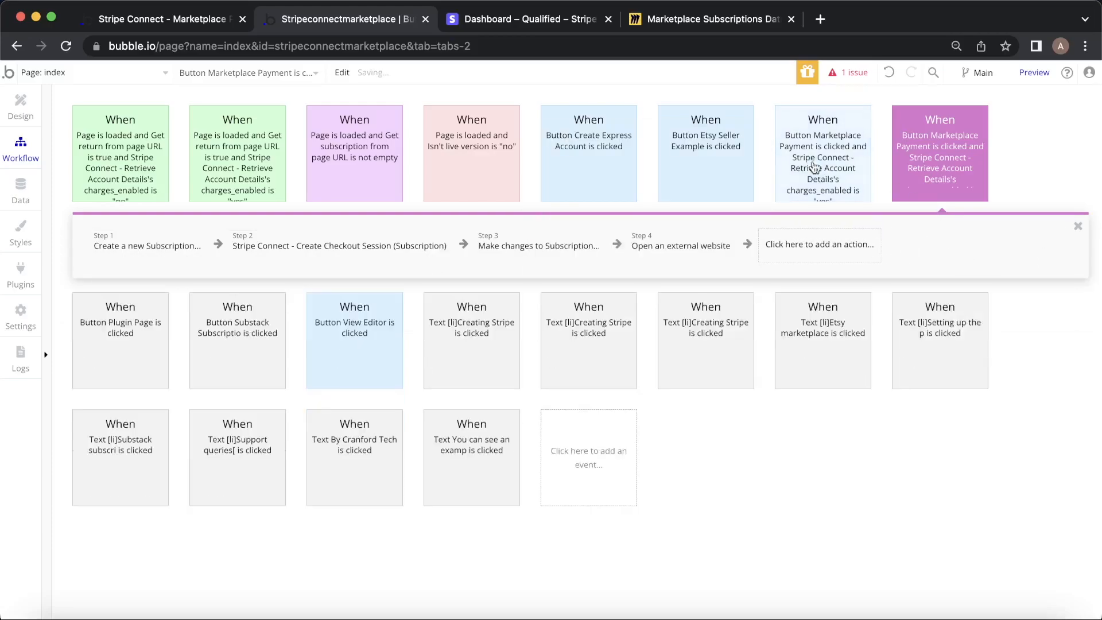
# Check the live app page, then return to the editor's workflow view.
pyautogui.click(172, 19)
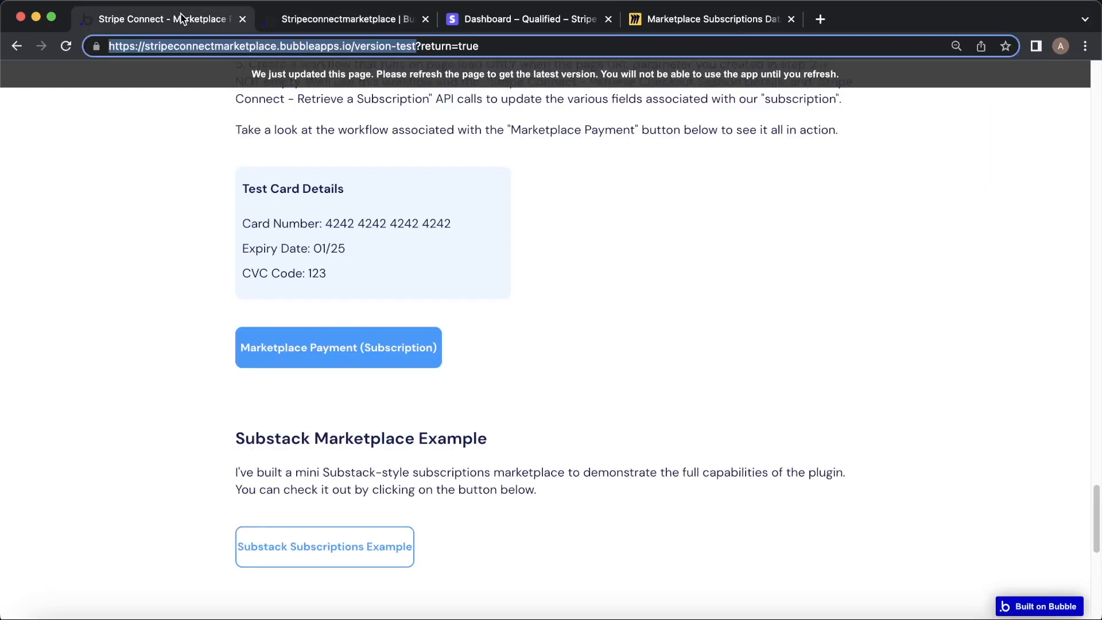
pyautogui.scroll(2, 439, 358)
pyautogui.scroll(3, 439, 359)
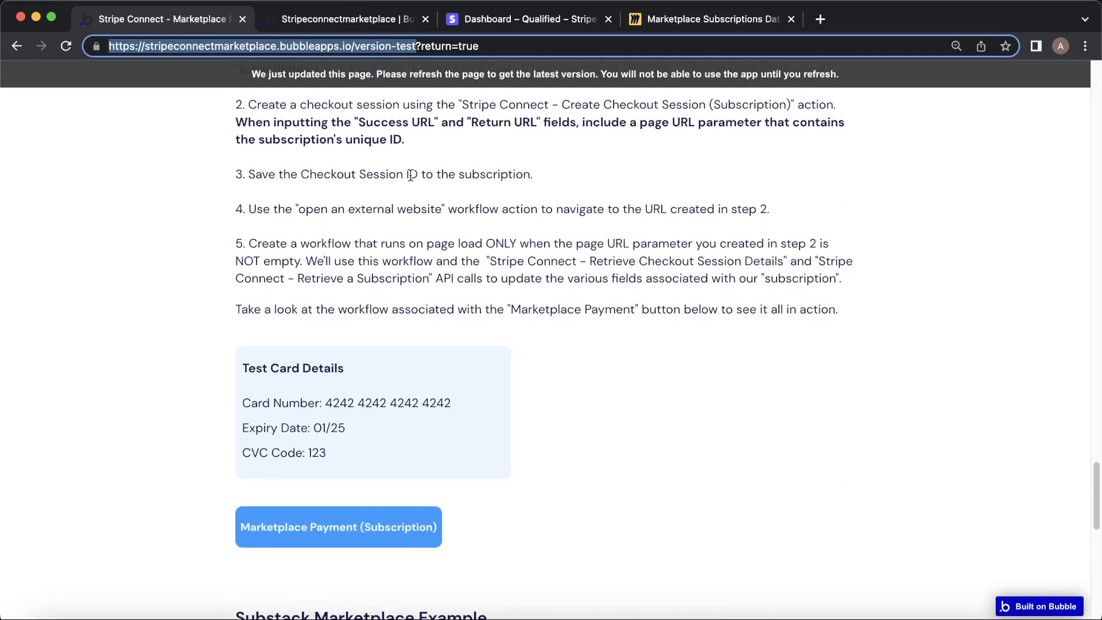
pyautogui.click(337, 22)
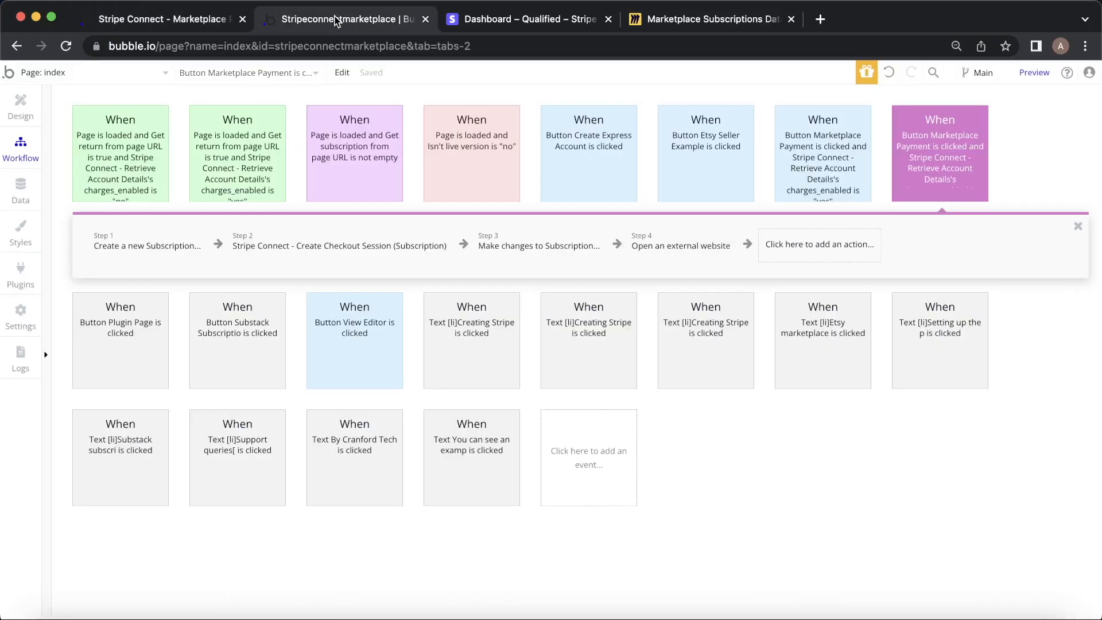
# Delete the old step 3 and insert a 'Make changes to thing' action before Open external website.
pyautogui.click(536, 234)
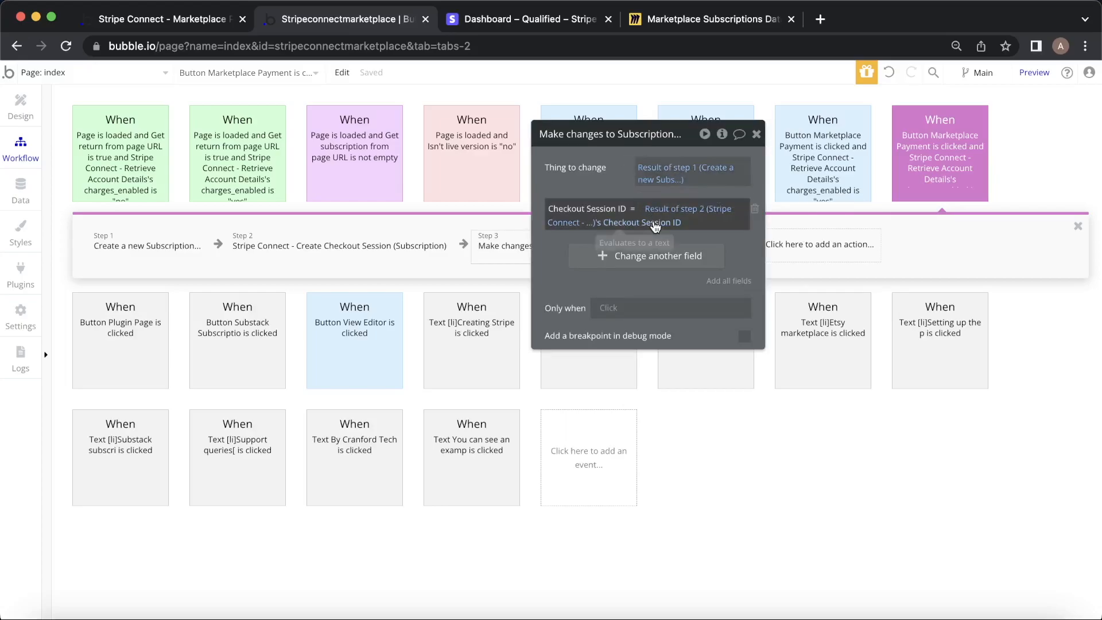
pyautogui.click(756, 135)
pyautogui.click(584, 257)
pyautogui.rightClick(566, 245)
pyautogui.click(610, 272)
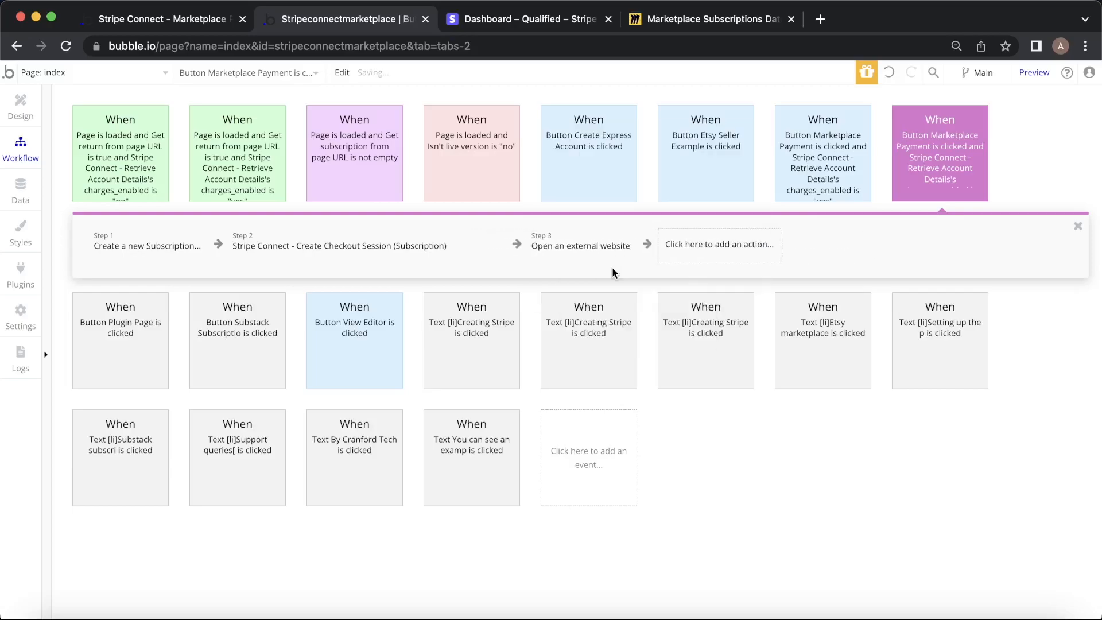
pyautogui.moveTo(531, 343)
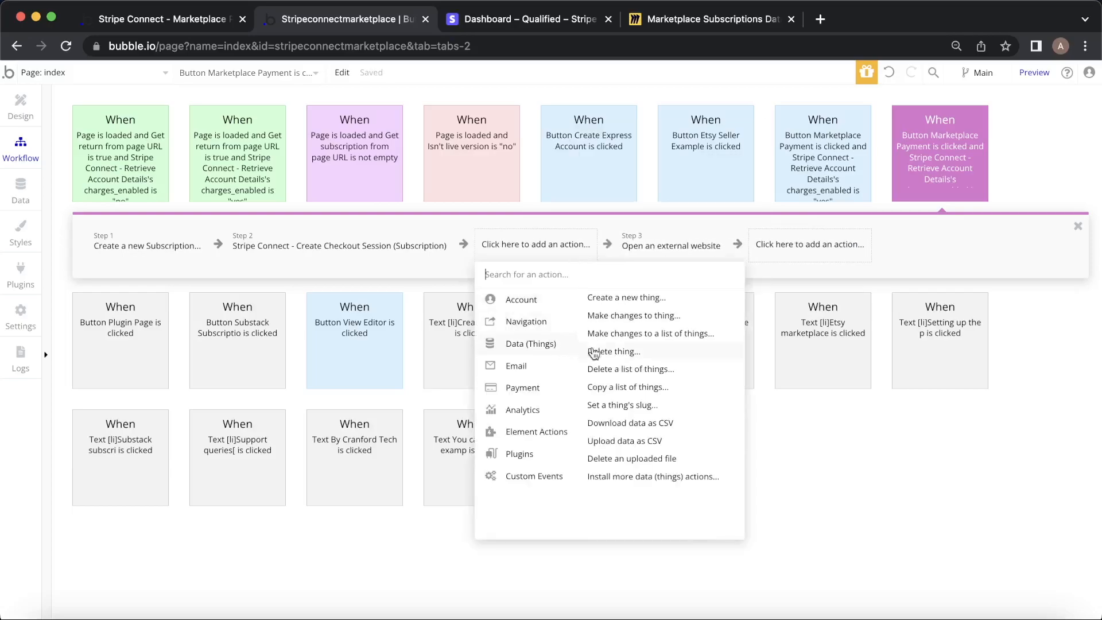
pyautogui.click(660, 322)
# Set the new step's Thing to Result of step 1 and Checkout Session ID to step 2's Checkout Session ID.
pyautogui.click(660, 166)
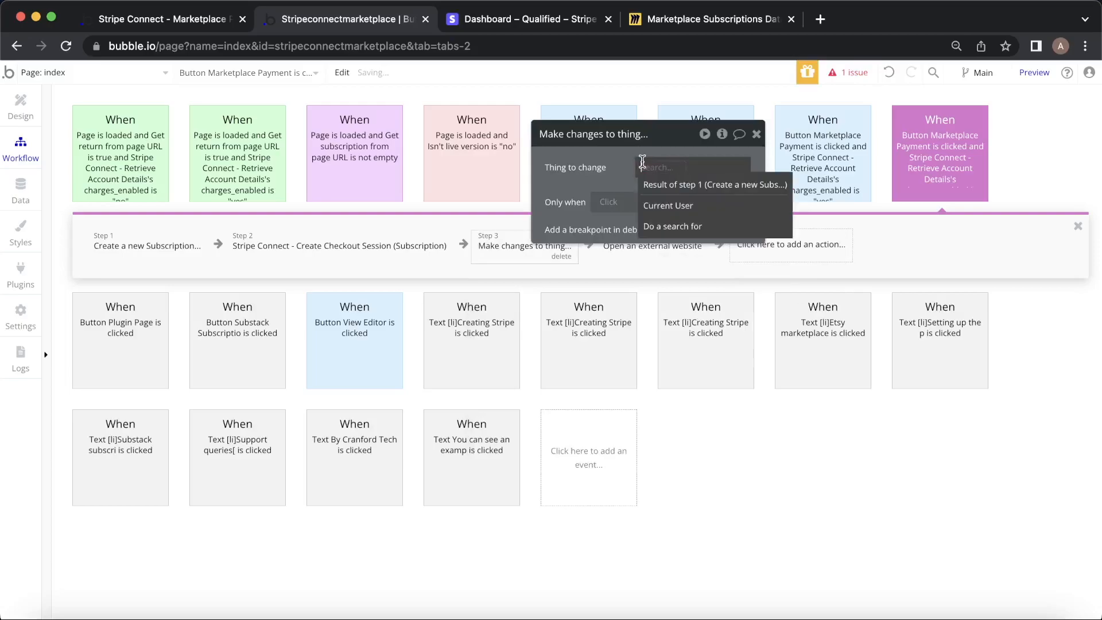
pyautogui.click(703, 183)
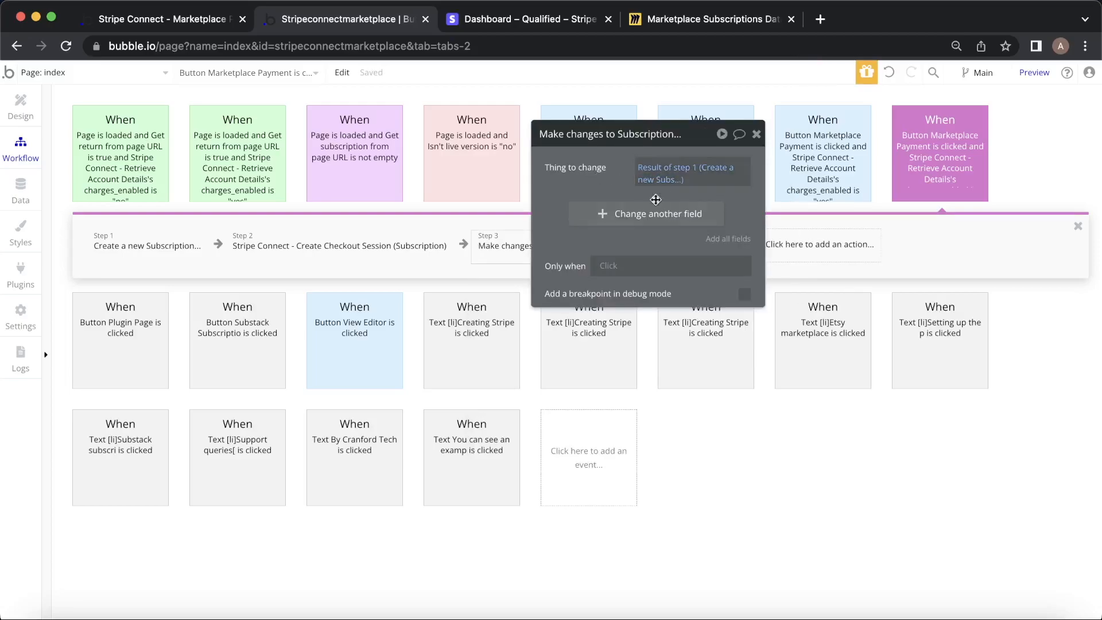
pyautogui.click(583, 213)
pyautogui.click(581, 247)
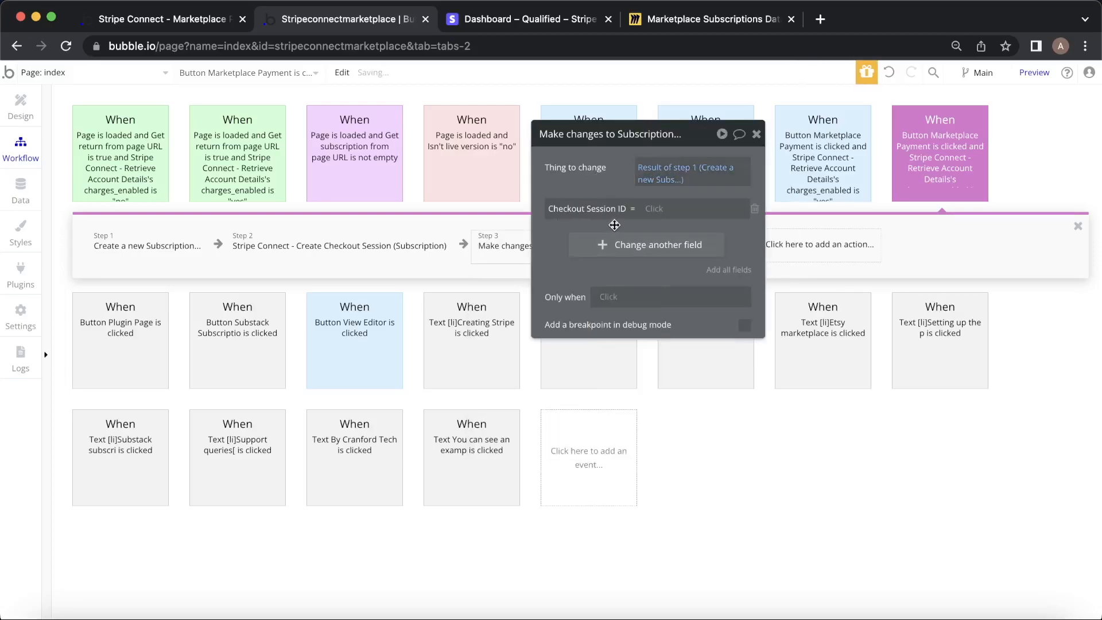
pyautogui.click(654, 210)
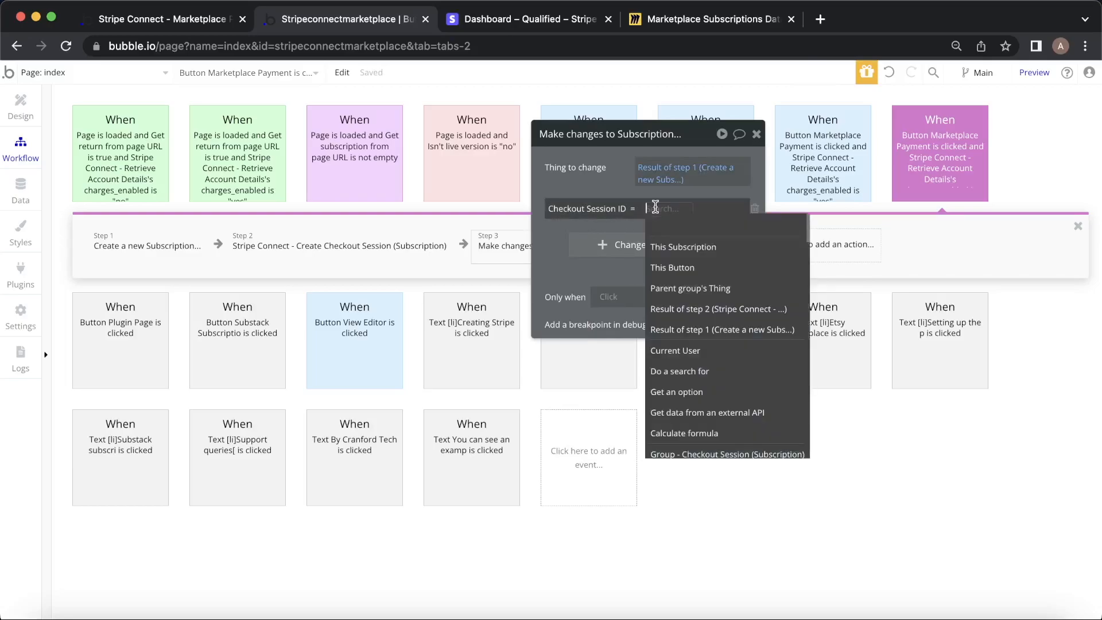
pyautogui.click(757, 309)
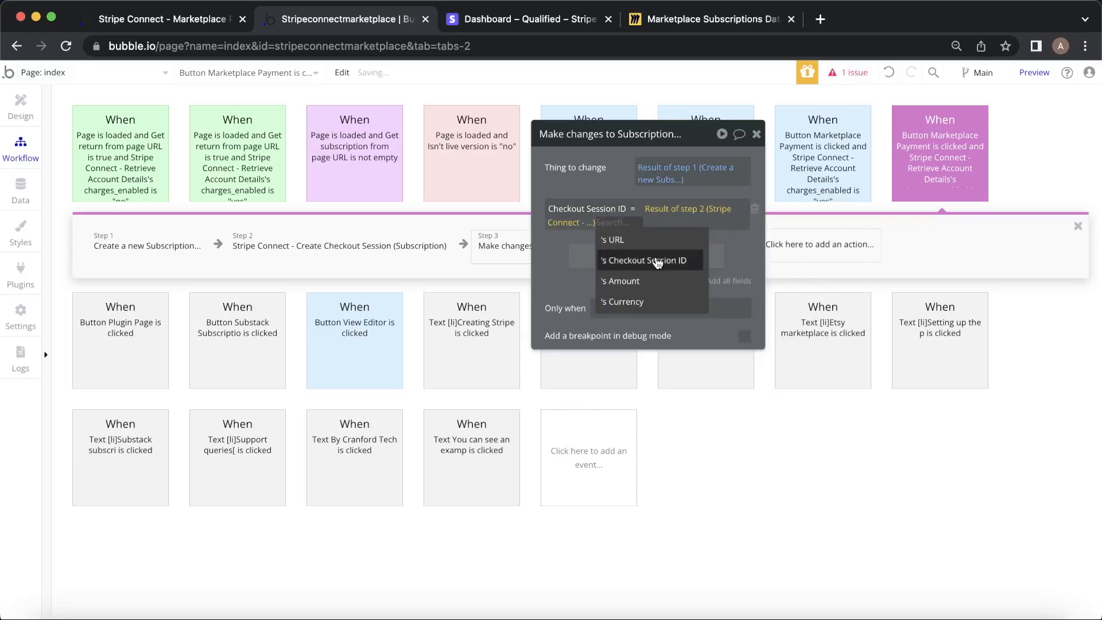
pyautogui.click(660, 260)
pyautogui.click(753, 136)
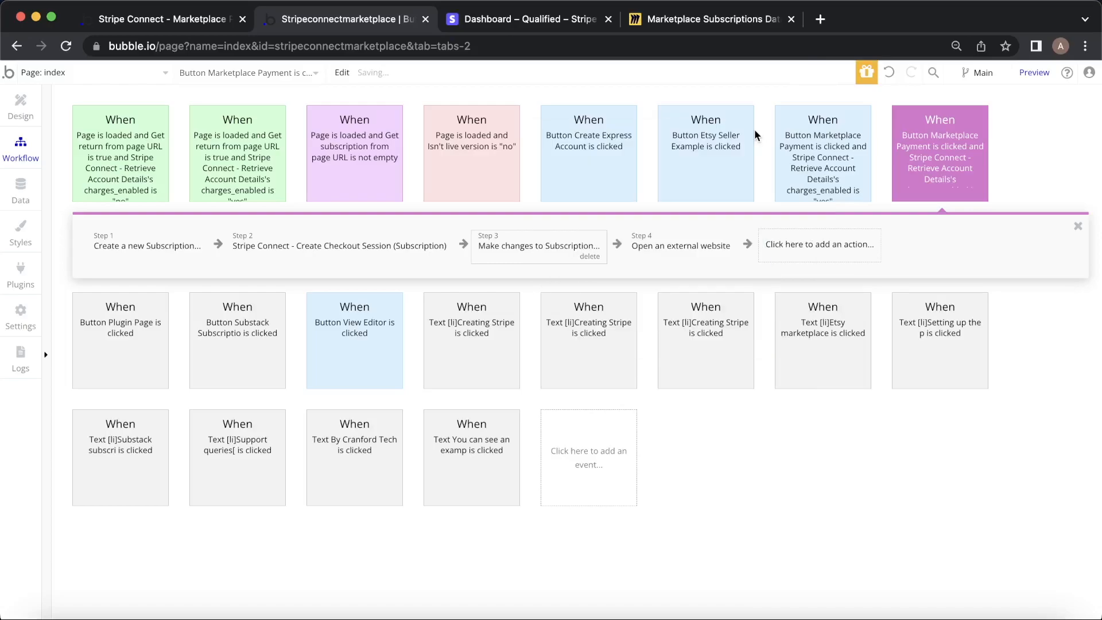
pyautogui.click(692, 239)
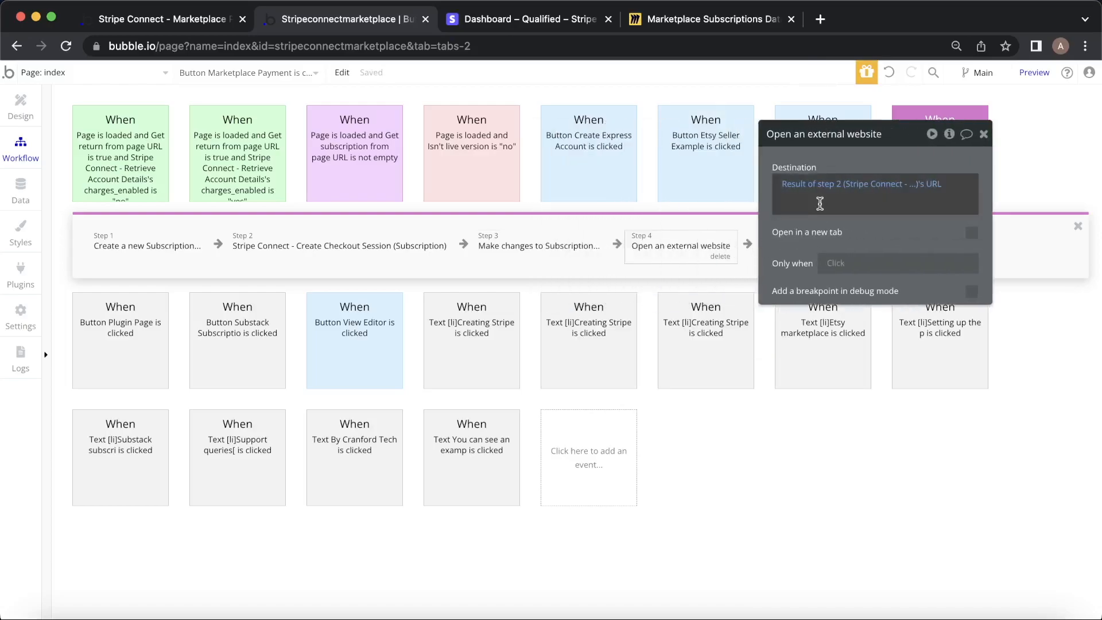
# Review the workflow's steps and bring up the Create Checkout Session step's settings.
pyautogui.click(392, 254)
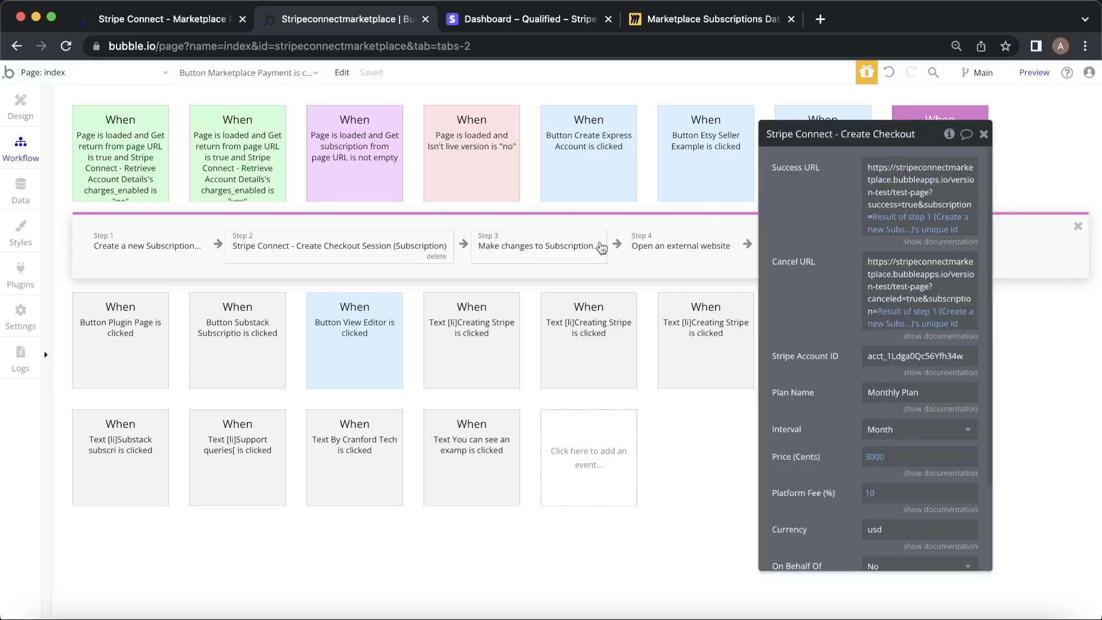
pyautogui.click(653, 246)
pyautogui.click(983, 134)
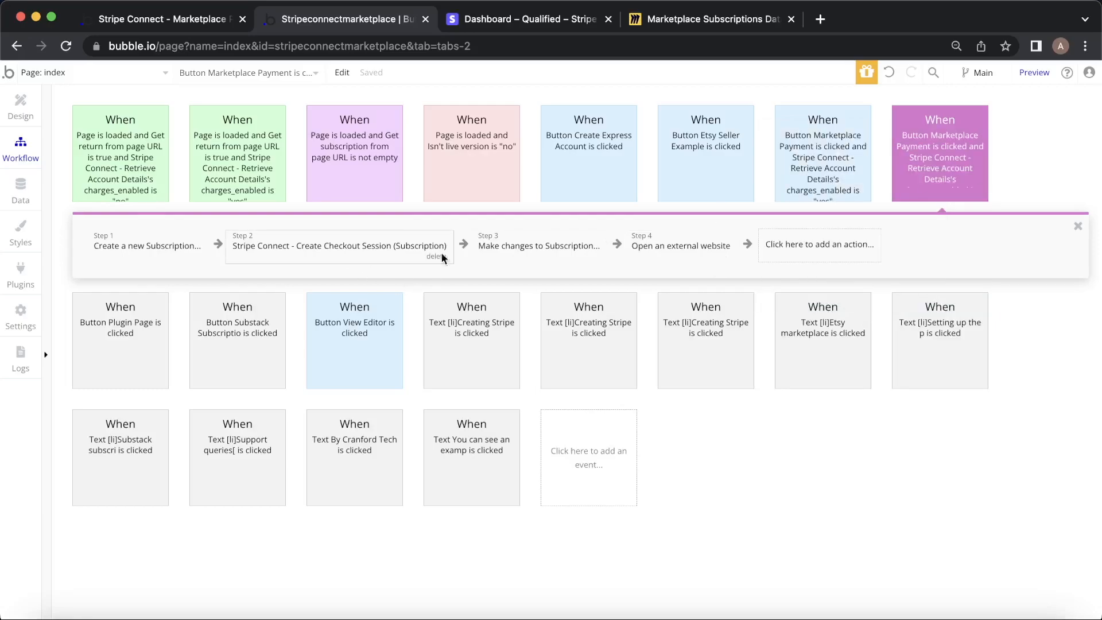
pyautogui.click(543, 248)
pyautogui.click(363, 250)
# Remove 'test-page' from the Success URL so it returns to the version-test root.
pyautogui.click(926, 188)
pyautogui.moveTo(927, 188); pyautogui.dragTo(928, 165)
pyautogui.click(928, 165)
pyautogui.press('Up')
pyautogui.press('Right')
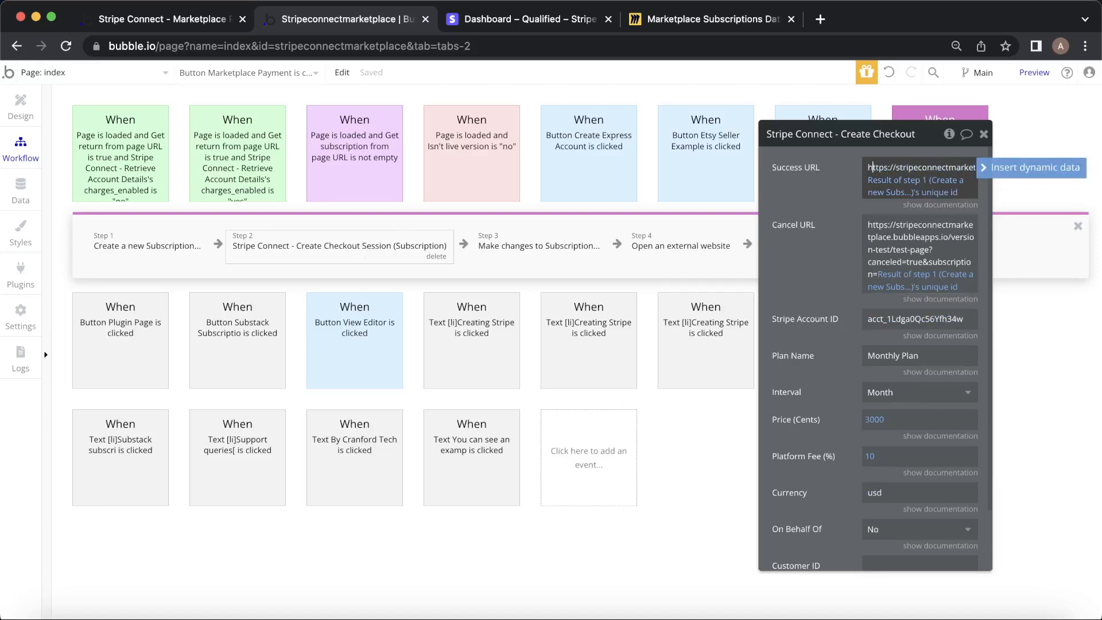
pyautogui.press('Right')
pyautogui.press('Right')
pyautogui.press('Down')
pyautogui.press('Left')
pyautogui.press('Left')
pyautogui.press('Left')
pyautogui.press('Left')
pyautogui.press('Left')
pyautogui.hotkey('shift', 'Left')
pyautogui.hotkey('shift', 'Left')
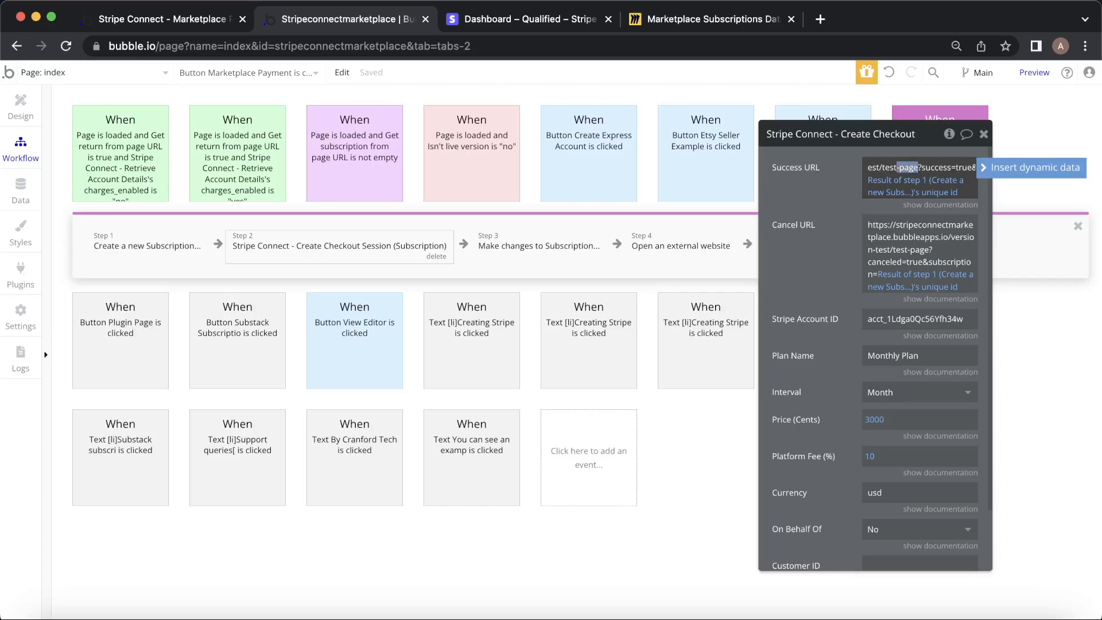
pyautogui.press('BackSpace')
# Remove 'test-page' from the Cancel URL as well, then reload the live app page.
pyautogui.click(907, 238)
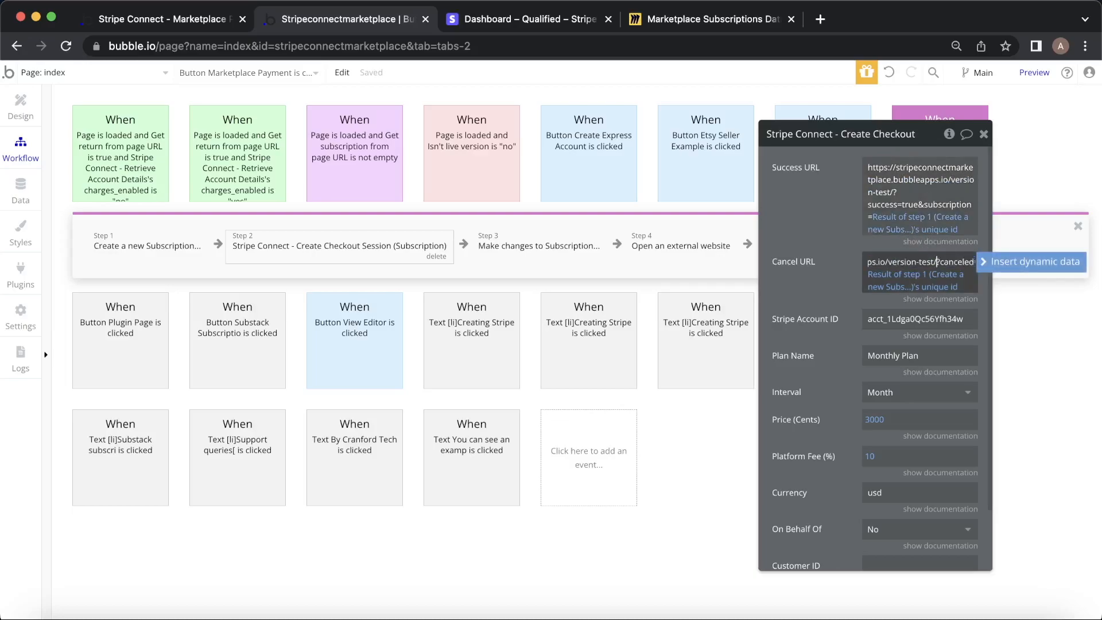
pyautogui.click(822, 215)
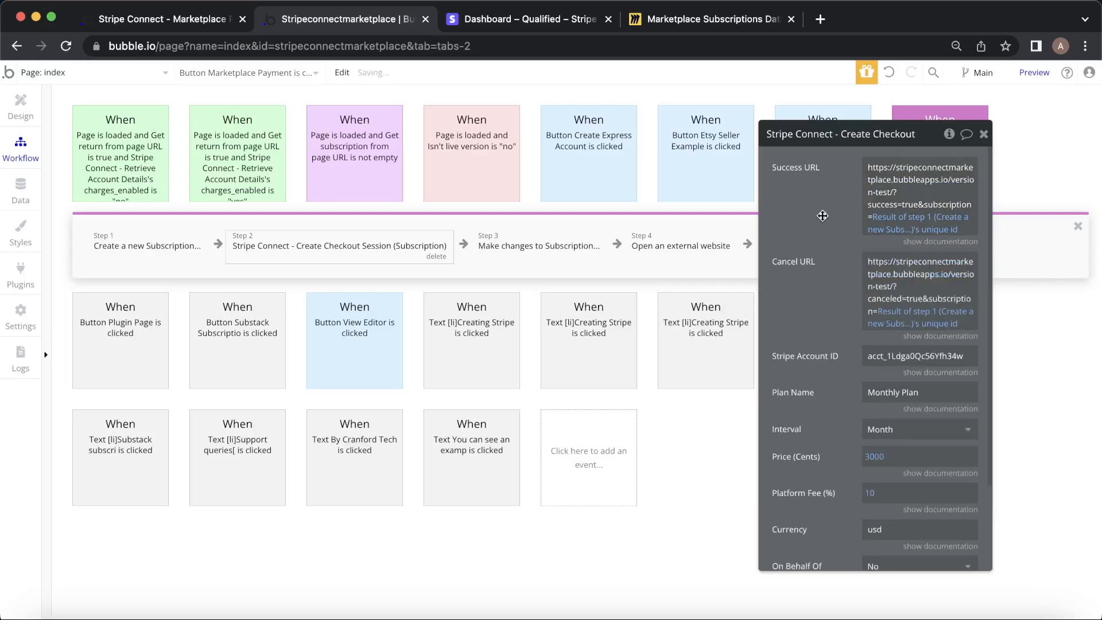
pyautogui.click(167, 19)
pyautogui.click(377, 79)
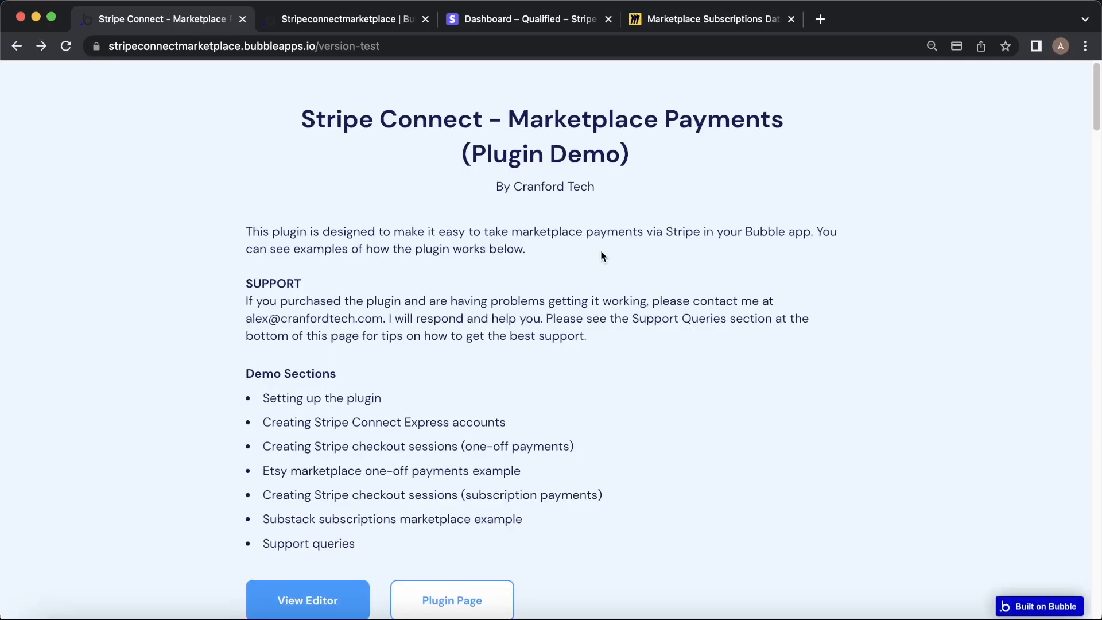
# Launch Marketplace Payment (Subscription) and pay the US$30.00 Monthly Plan with test card 4242.
pyautogui.click(456, 496)
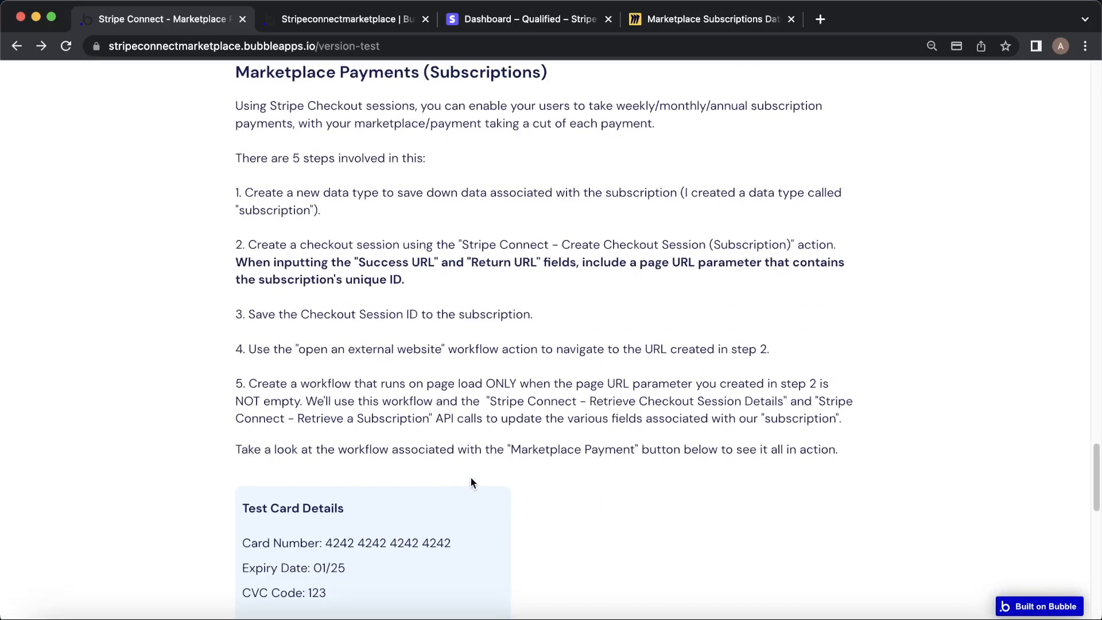
pyautogui.scroll(-3, 470, 477)
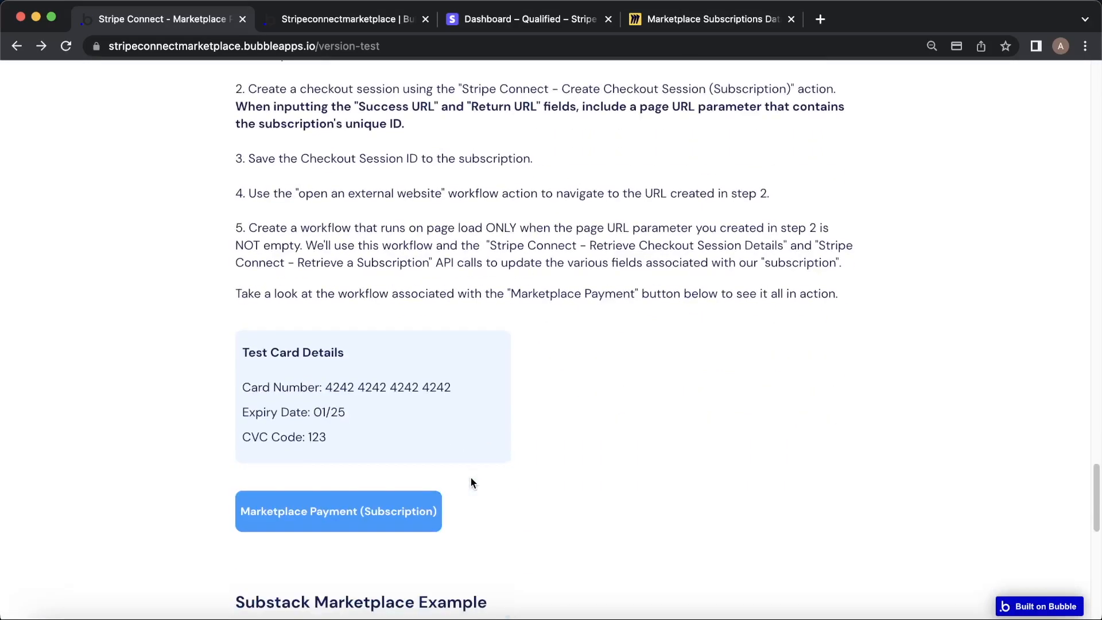
pyautogui.click(404, 515)
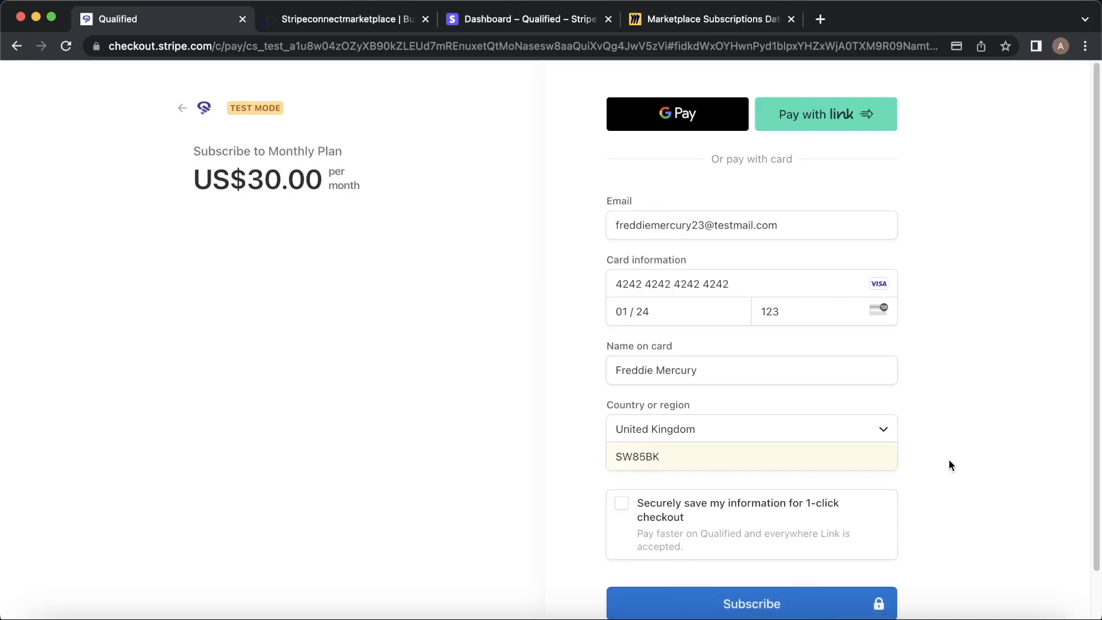
pyautogui.scroll(-2, 949, 459)
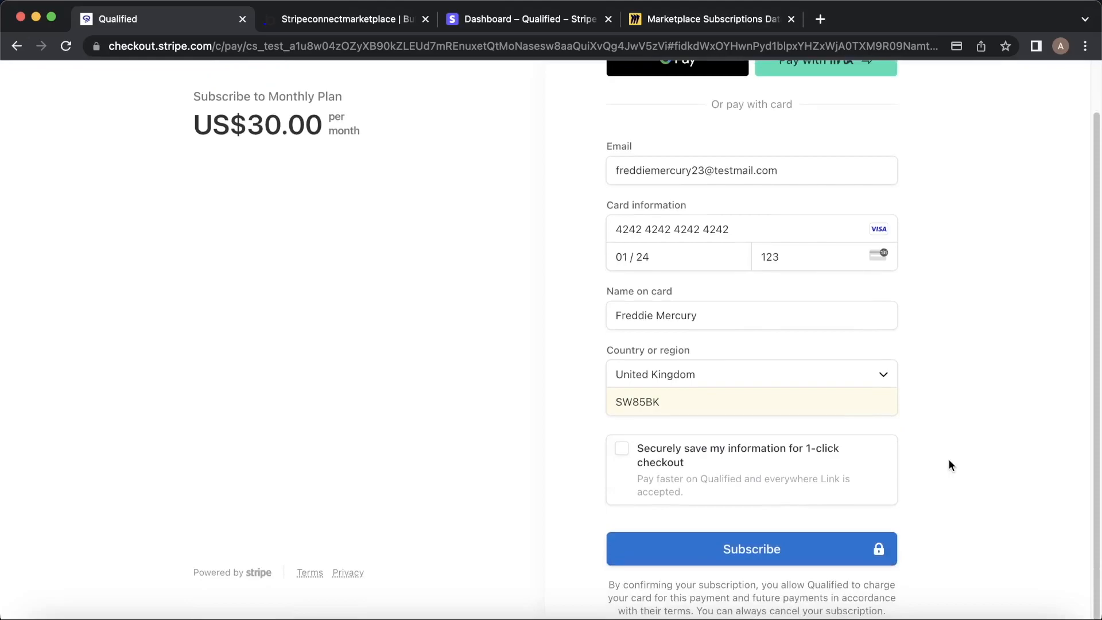
pyautogui.click(776, 549)
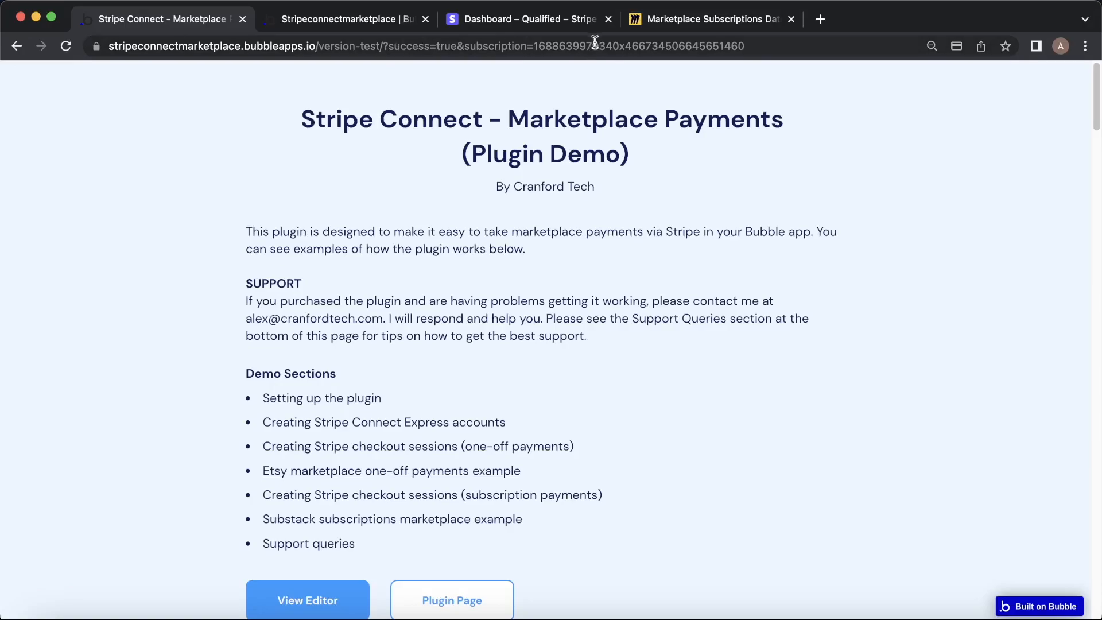
# Confirm the account password and open the newest US$30.00 payment in Stripe Payments.
pyautogui.click(547, 23)
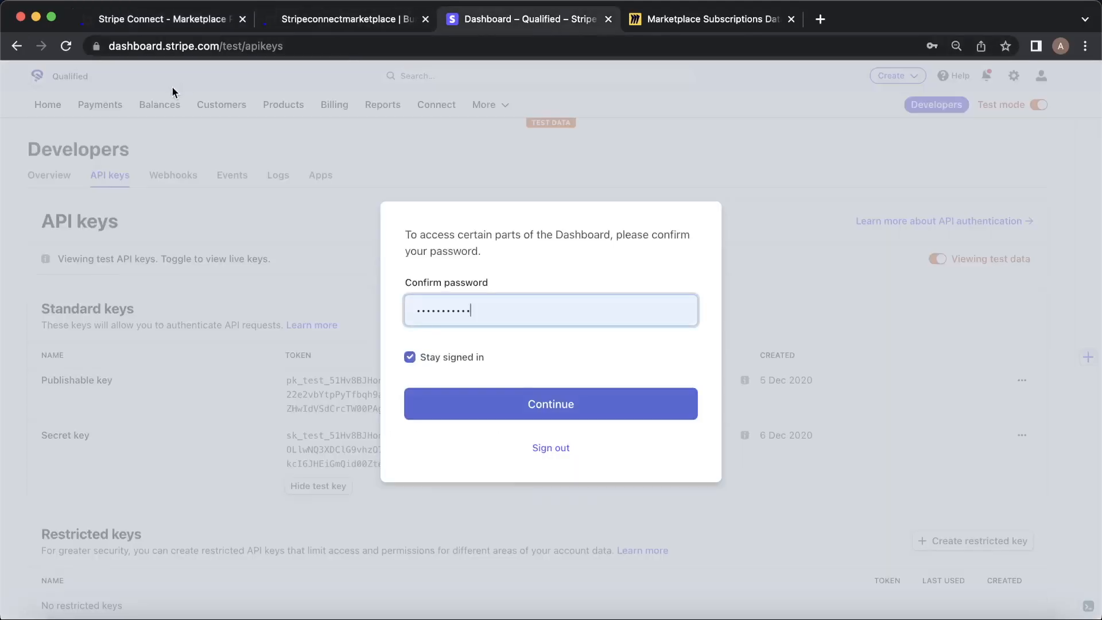
pyautogui.click(556, 396)
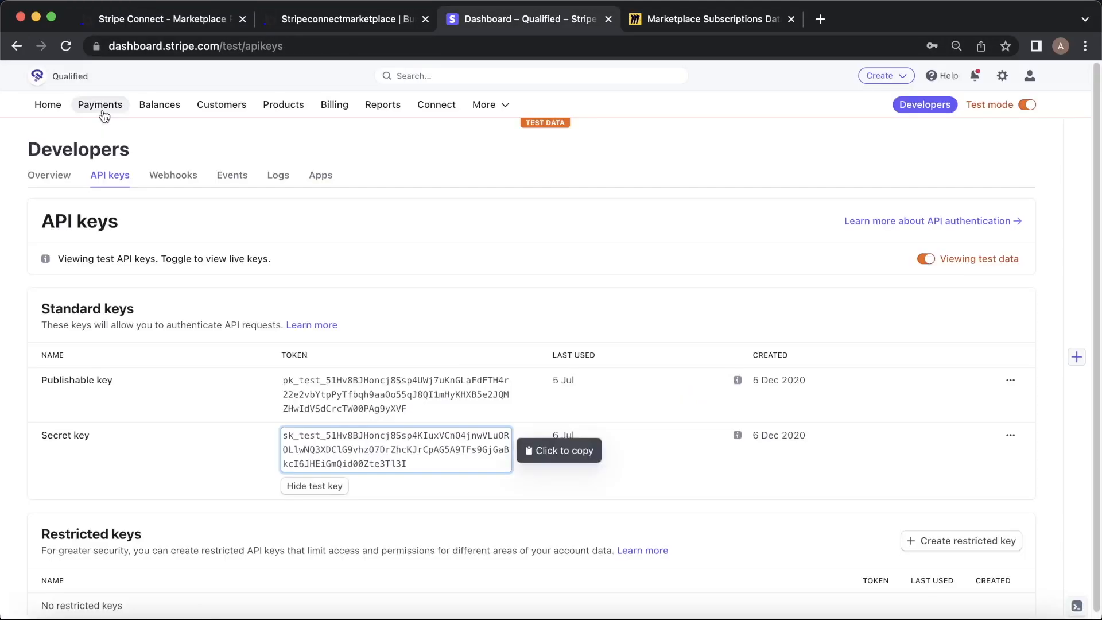
pyautogui.click(101, 110)
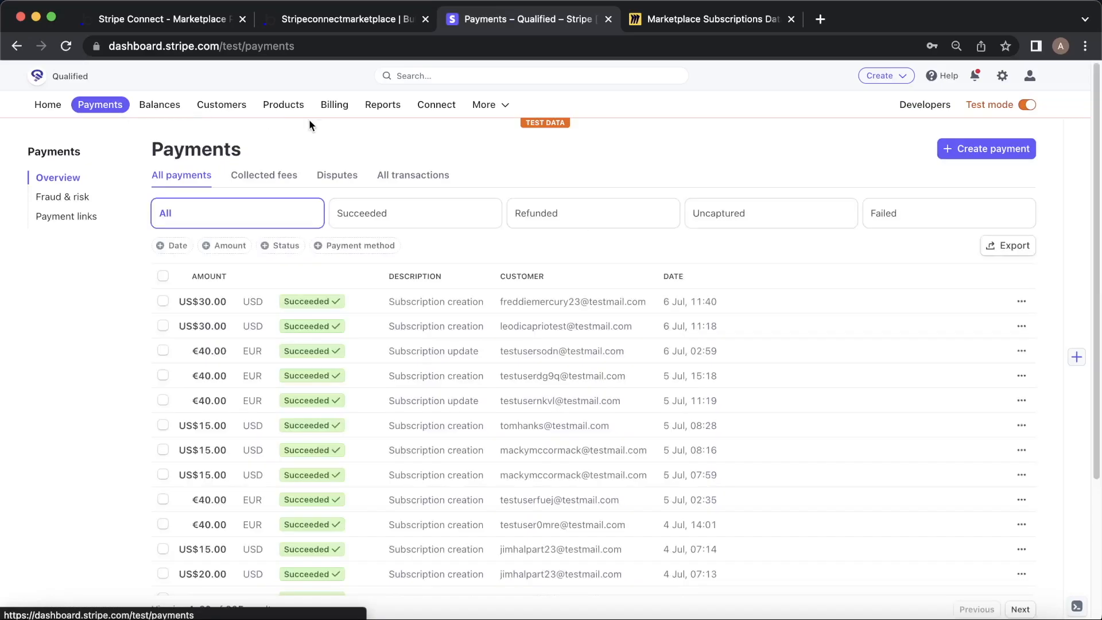
pyautogui.click(425, 308)
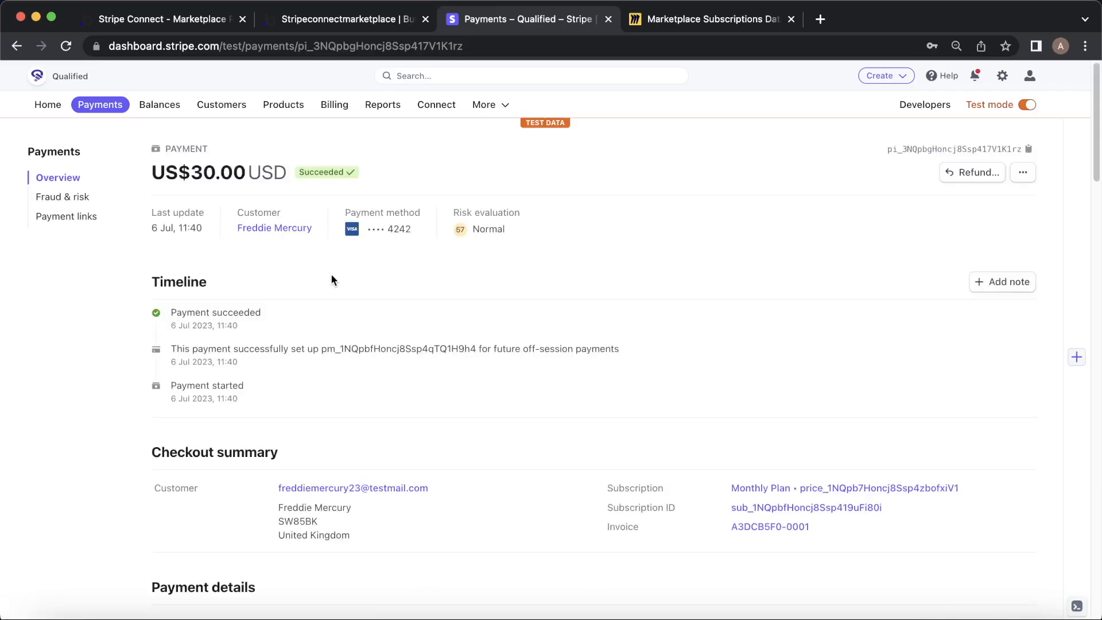
# Check Collected fees for the new US$3.00 application fee, then return to the app page.
pyautogui.click(109, 111)
pyautogui.click(253, 178)
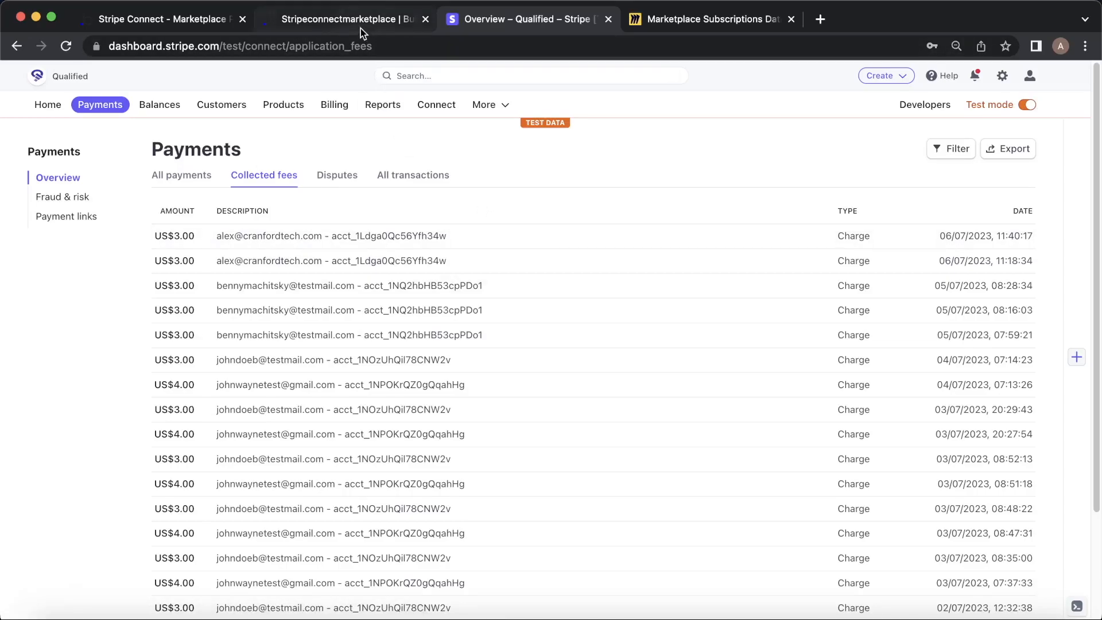
pyautogui.click(164, 12)
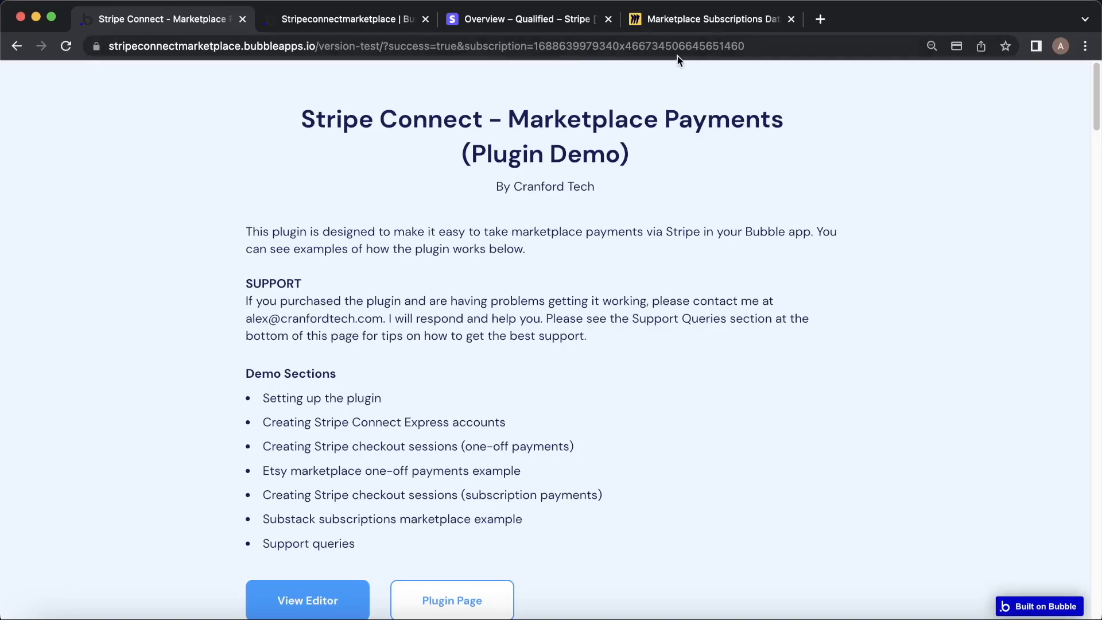
# Close the Subscription database entry in the editor without saving any changes.
pyautogui.hotkey('ctrl', 'Tab')
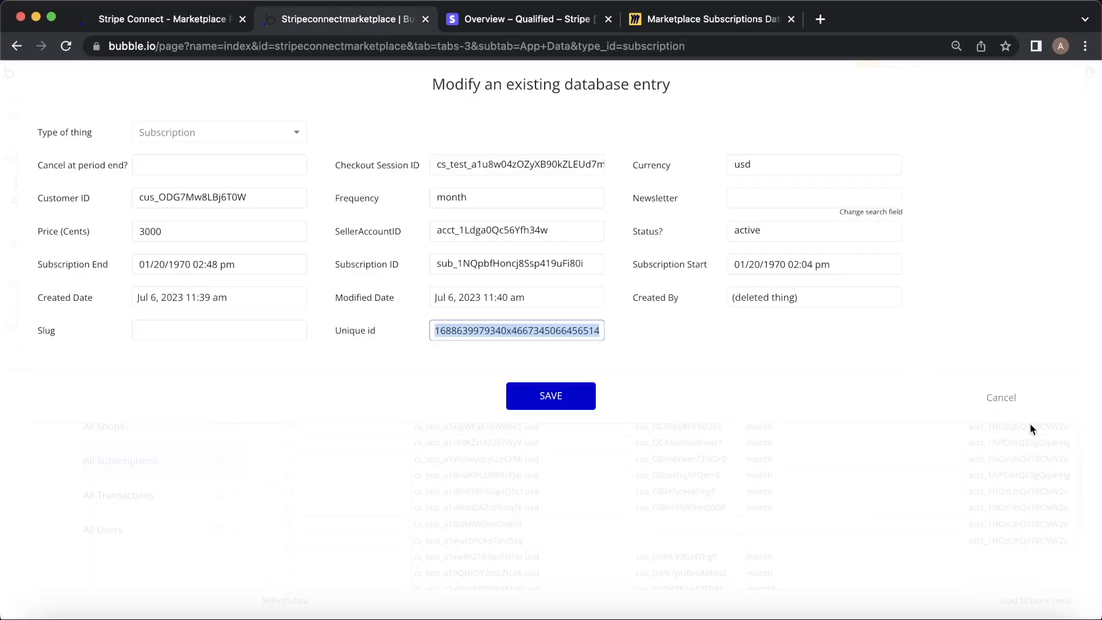
pyautogui.click(1005, 402)
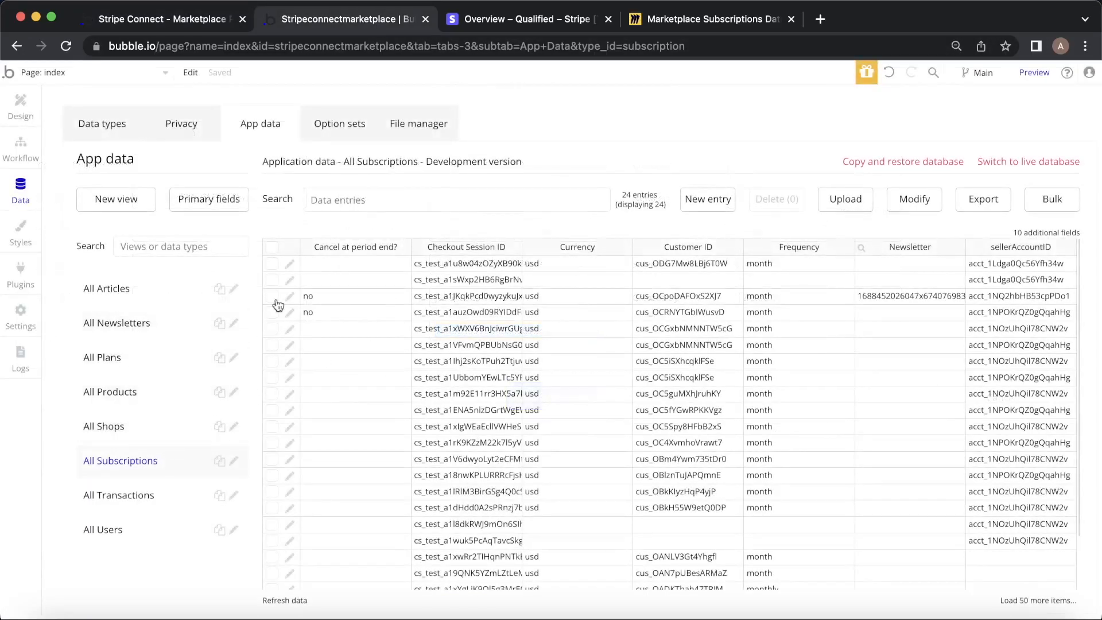
pyautogui.click(290, 264)
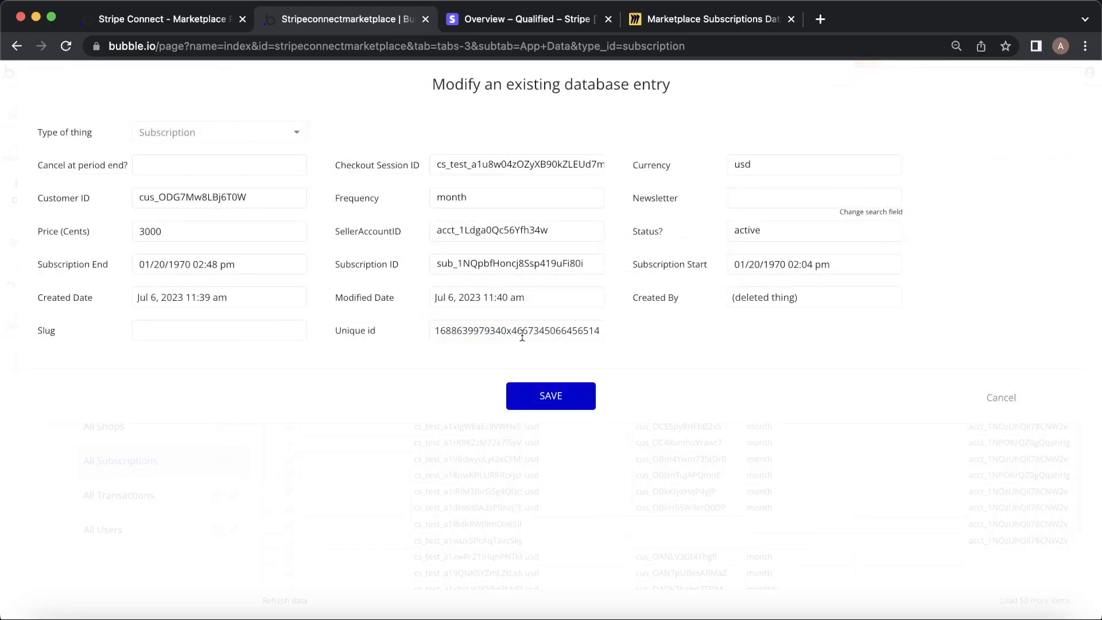
pyautogui.click(999, 401)
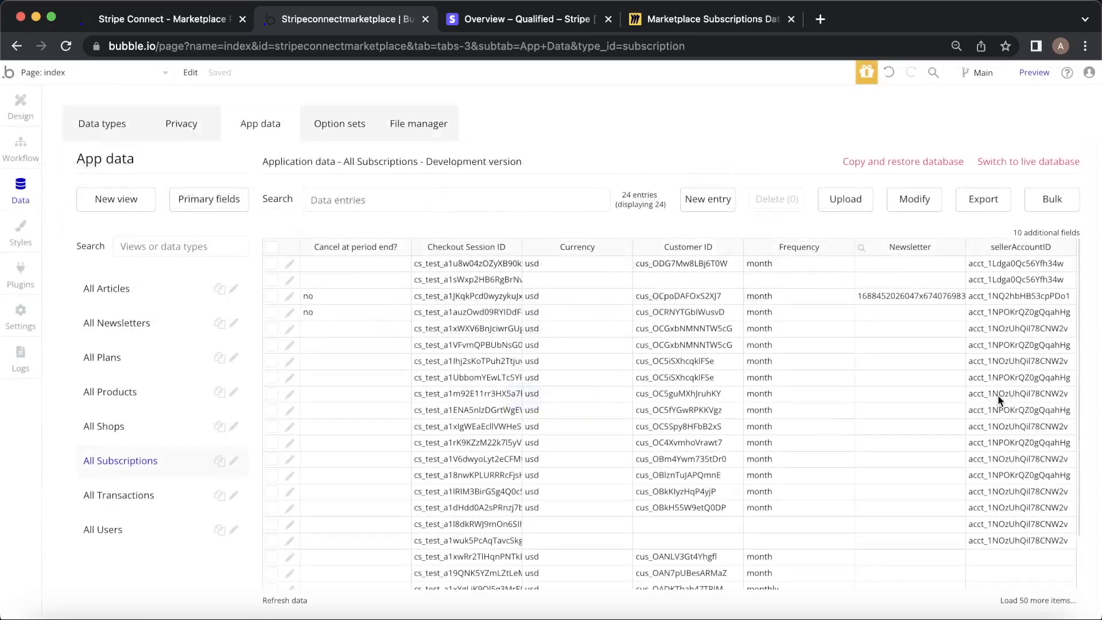
pyautogui.click(186, 26)
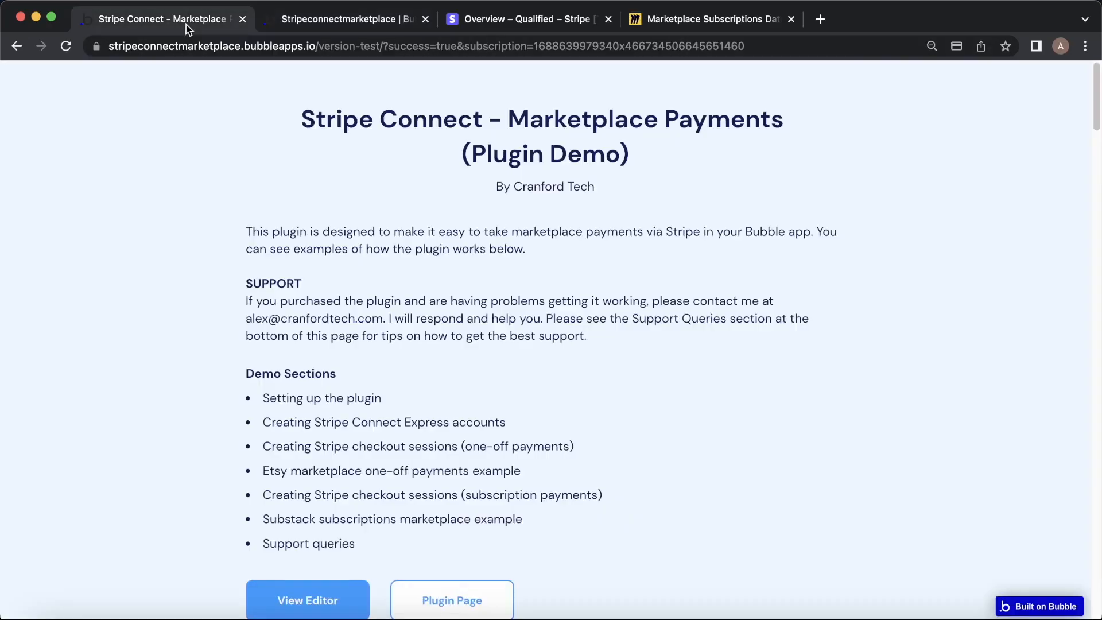
pyautogui.click(299, 28)
# Check the Page is loaded workflow's subscription URL condition, then view its Step 1.
pyautogui.click(38, 147)
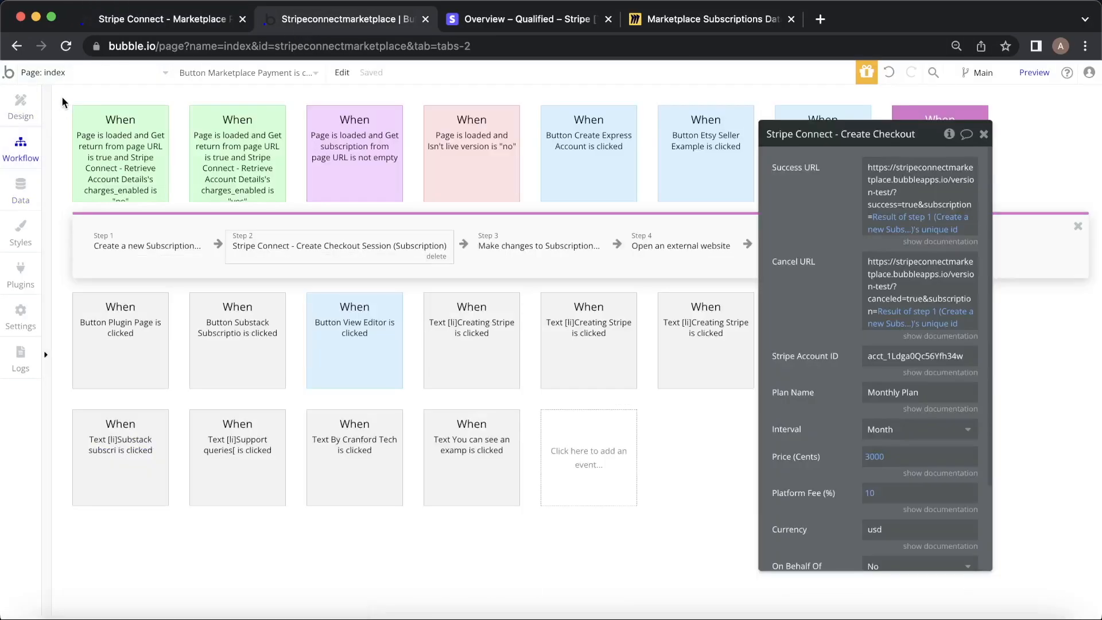
pyautogui.click(354, 140)
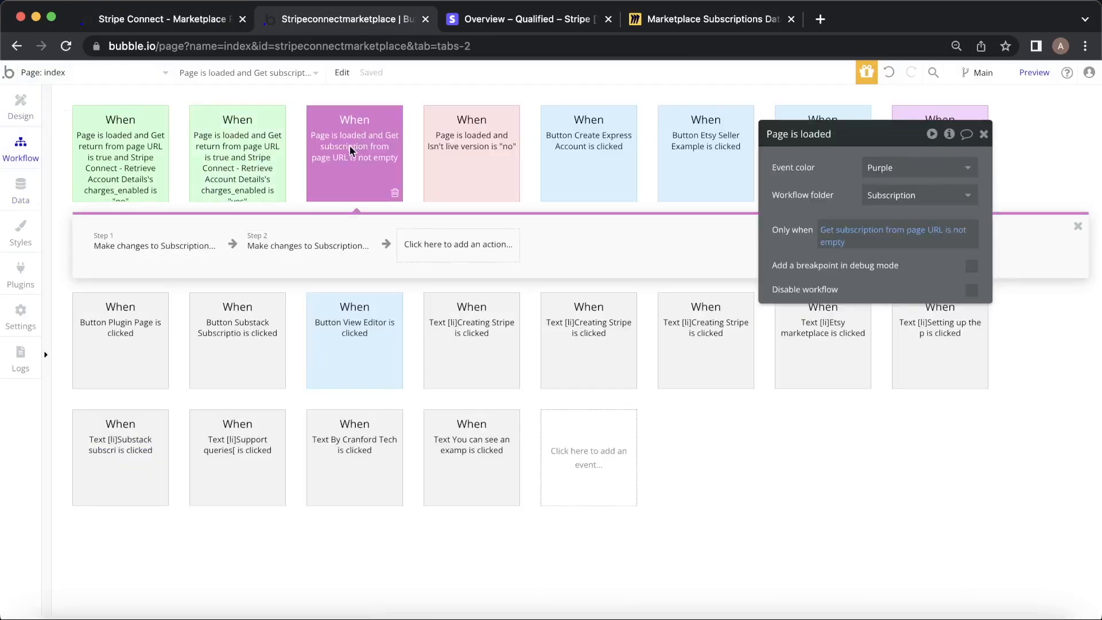
pyautogui.click(887, 239)
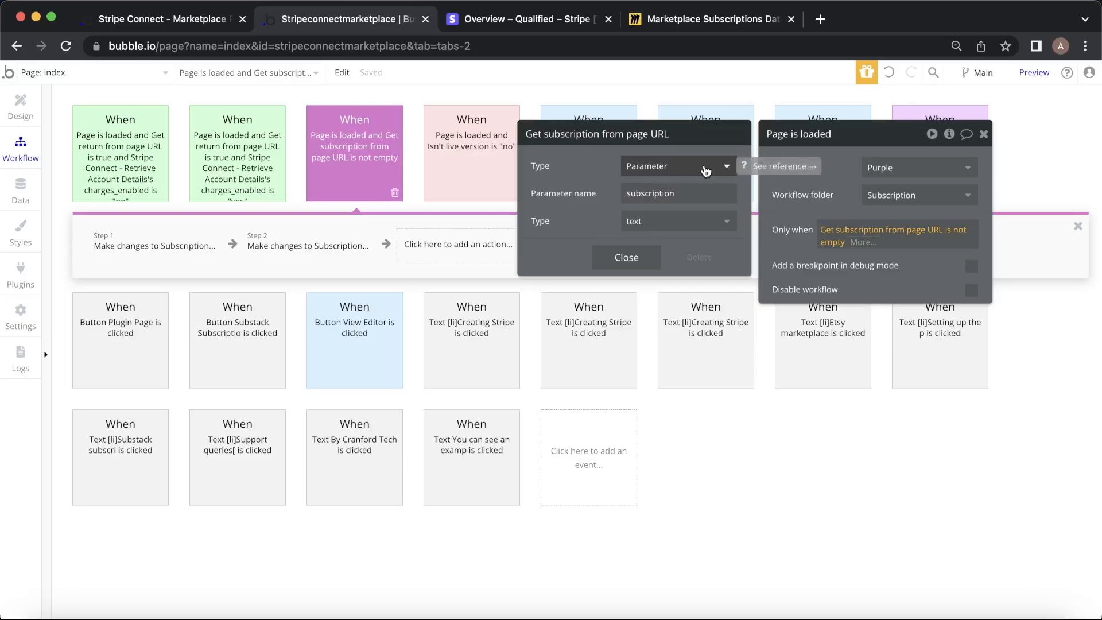
pyautogui.click(169, 16)
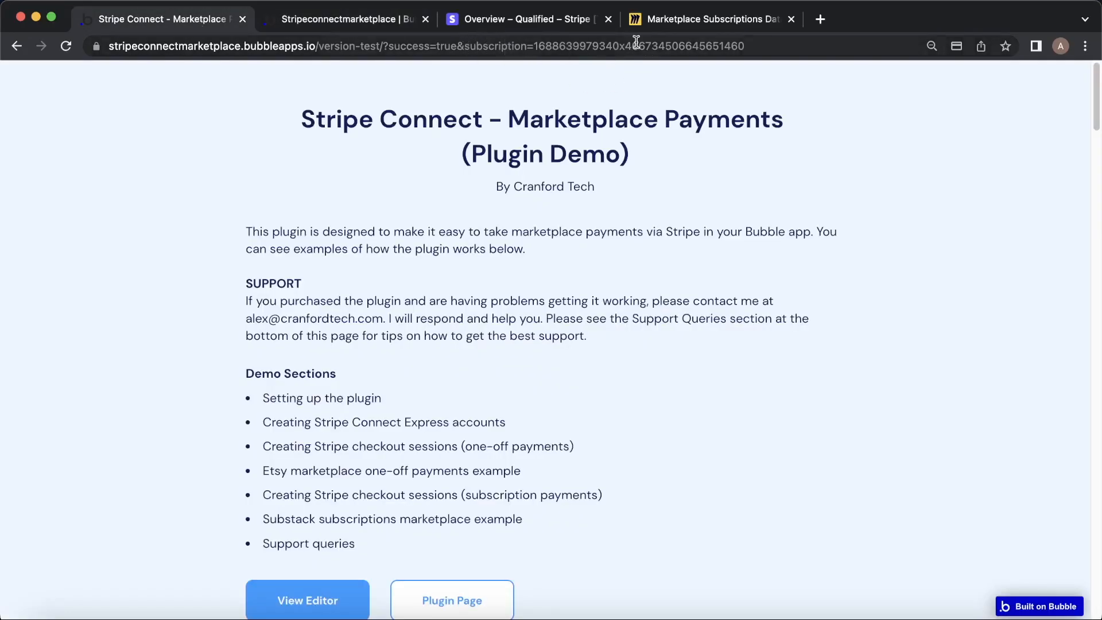
pyautogui.click(380, 21)
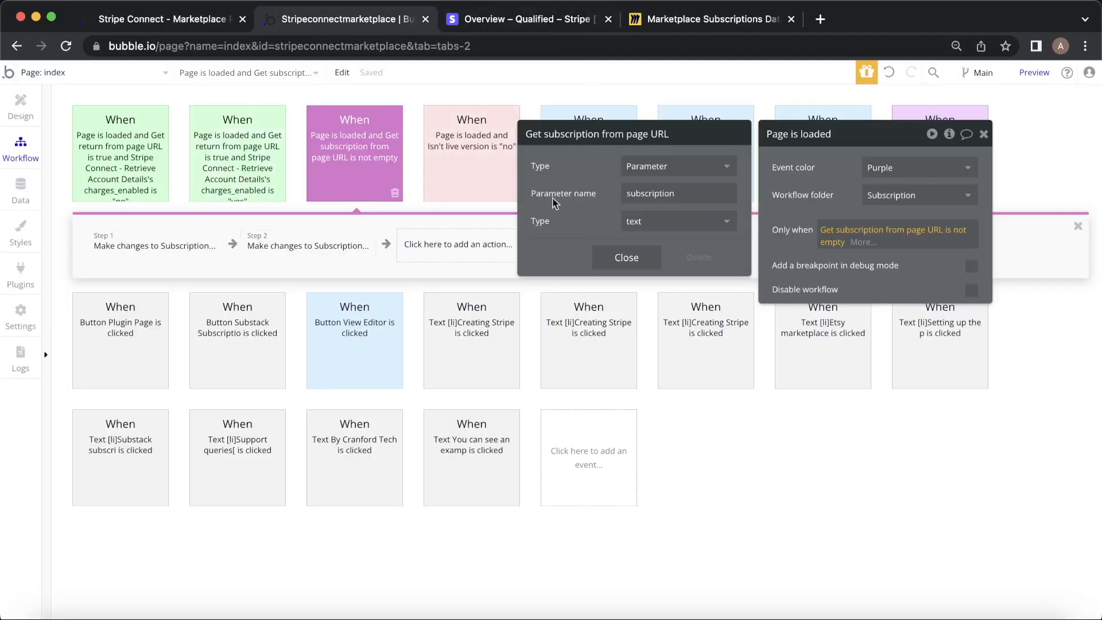
pyautogui.click(982, 134)
pyautogui.click(154, 245)
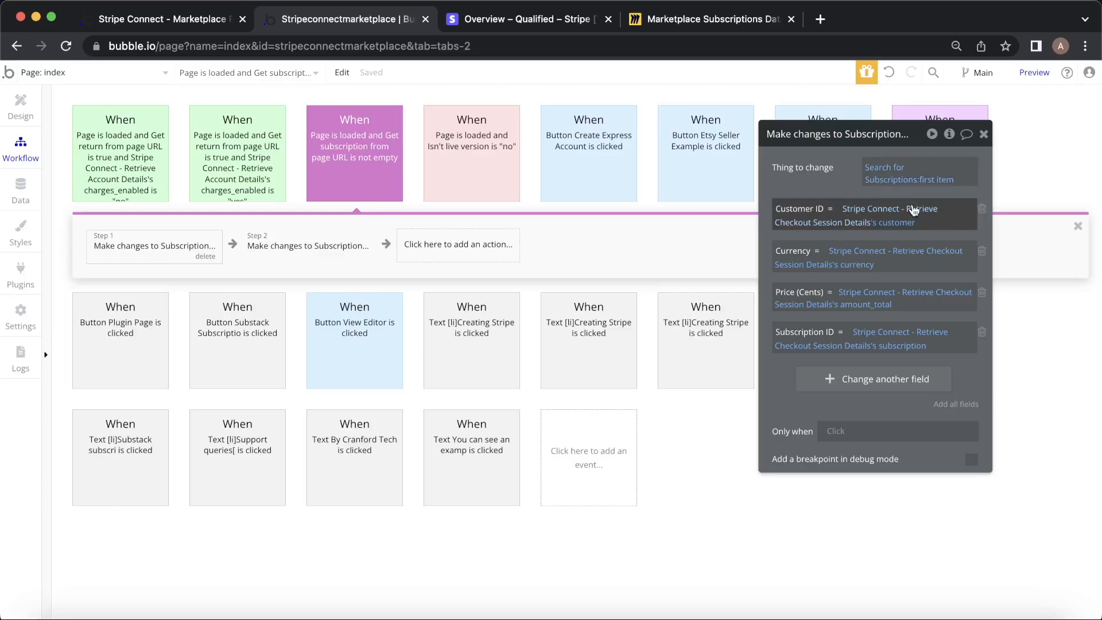
# Inspect Step 1's Retrieve Checkout Session source and Step 2's Retrieve a Subscription source for Frequency.
pyautogui.click(847, 213)
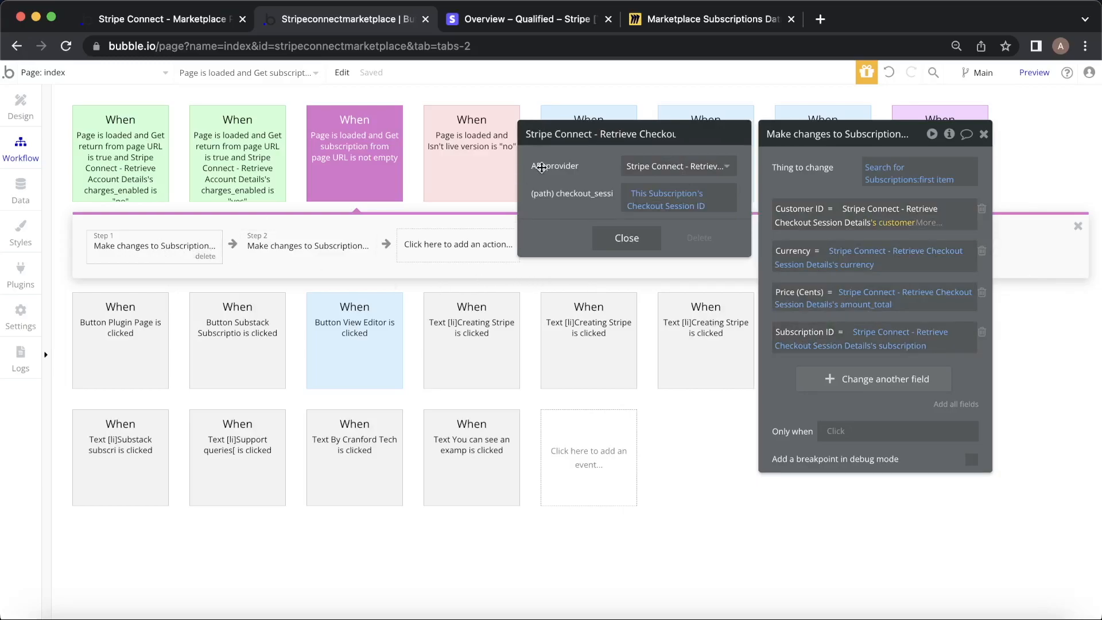
pyautogui.click(668, 167)
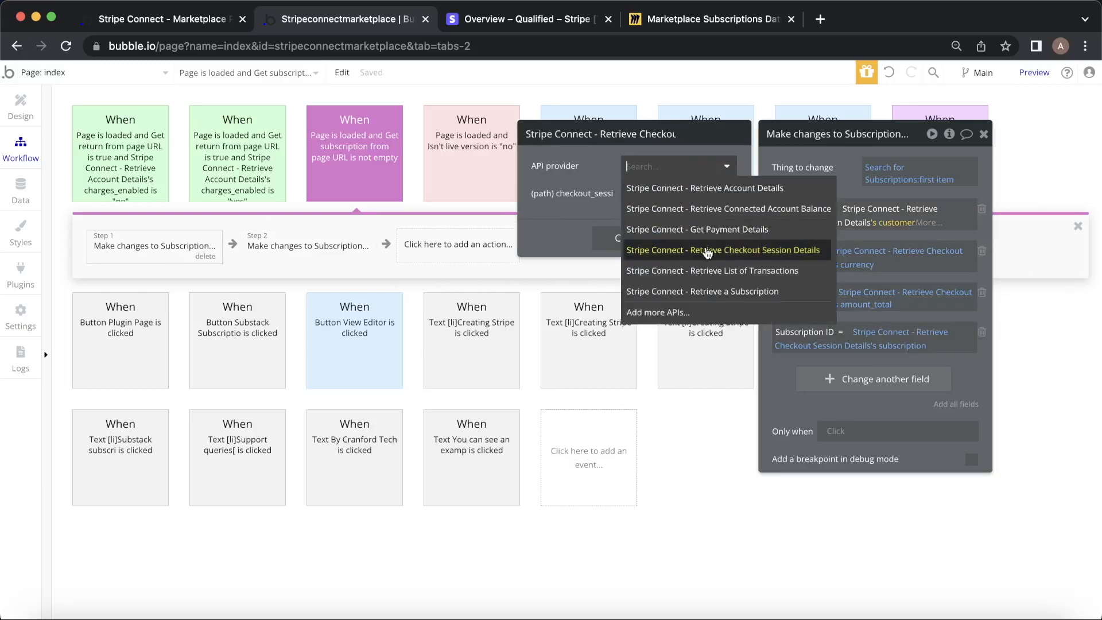
pyautogui.click(327, 253)
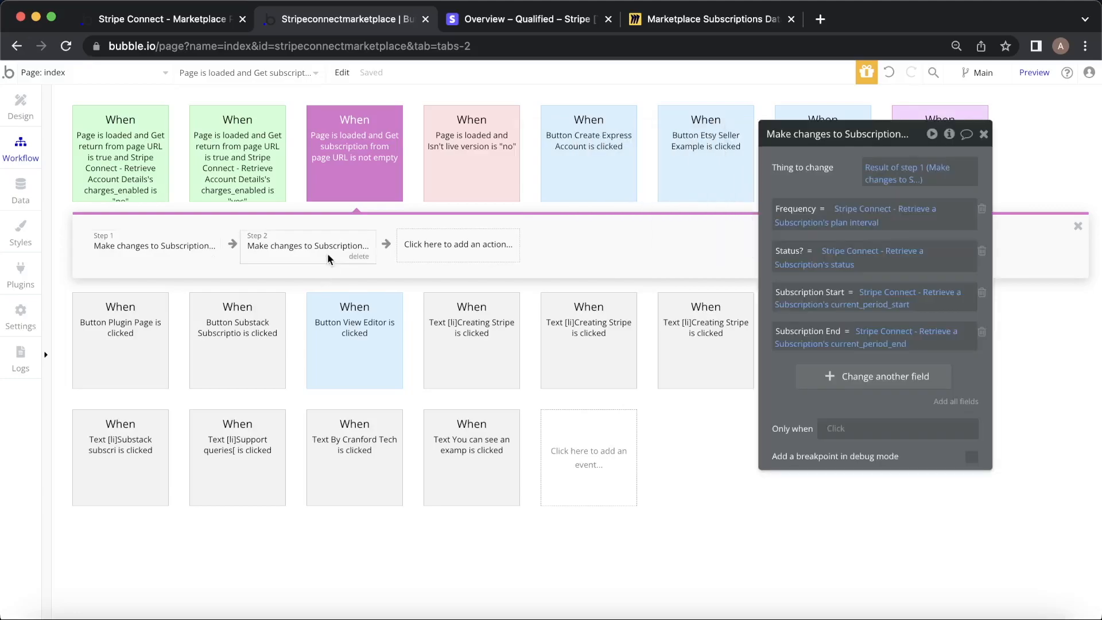
pyautogui.click(867, 210)
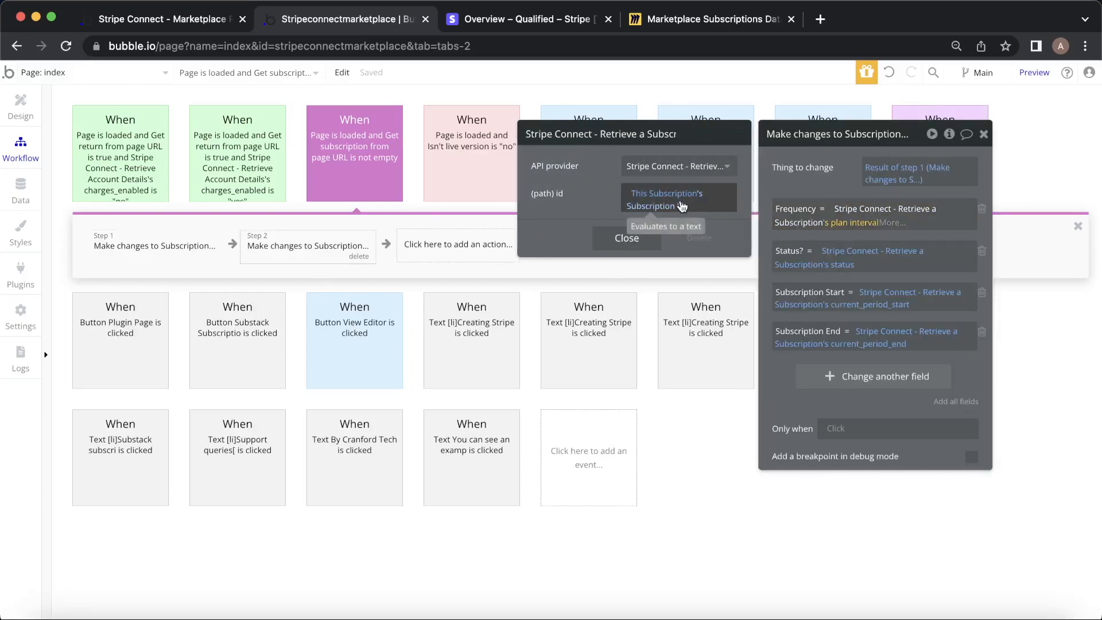
pyautogui.click(983, 134)
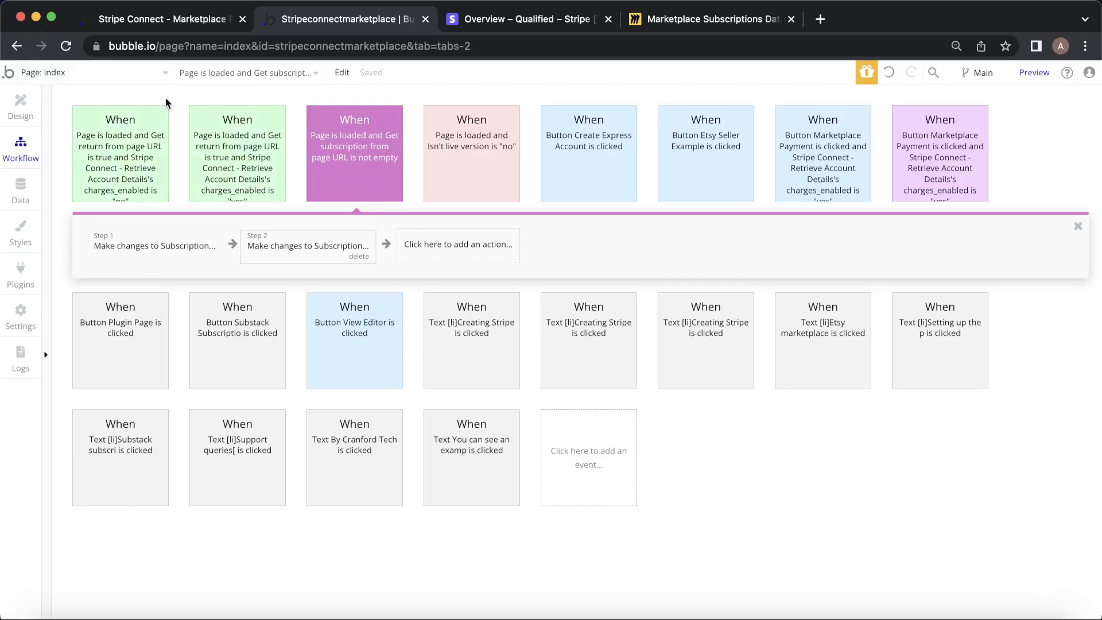
# Open Substack Subscriptions Example from the demo page, then the Marketplace Subscriptions Database Miro board.
pyautogui.click(155, 21)
pyautogui.scroll(-15, 540, 263)
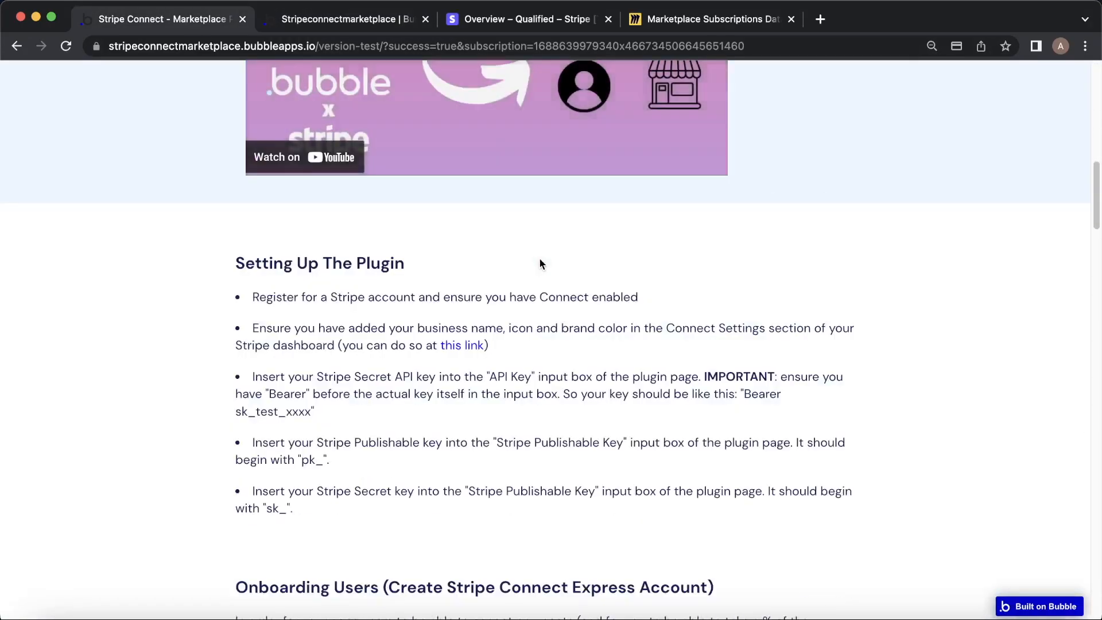
pyautogui.scroll(-20, 539, 257)
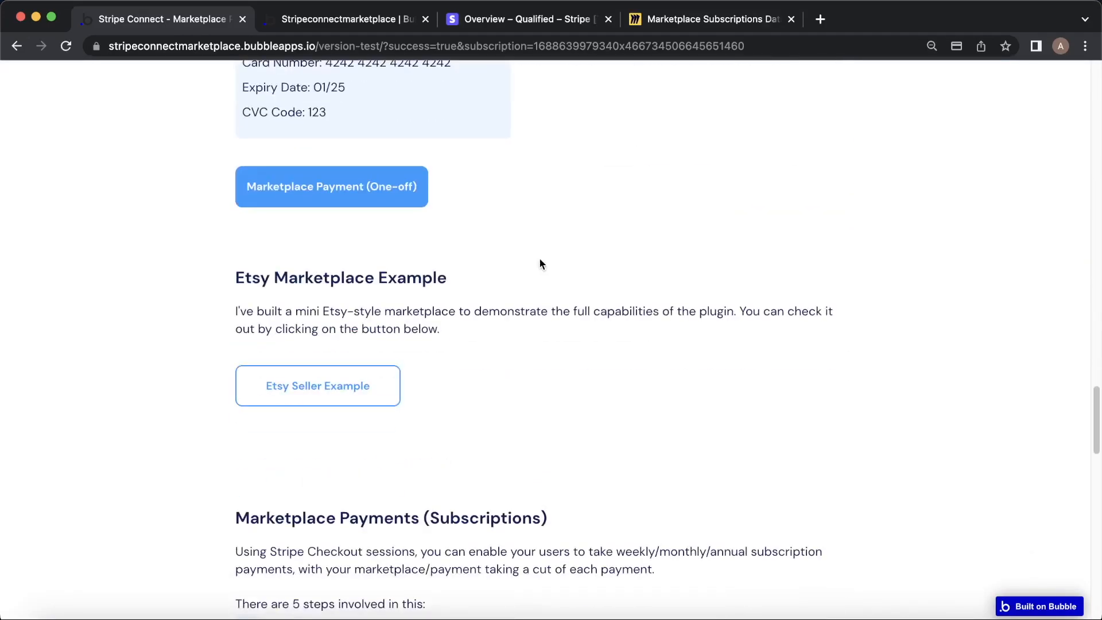
pyautogui.scroll(-20, 494, 295)
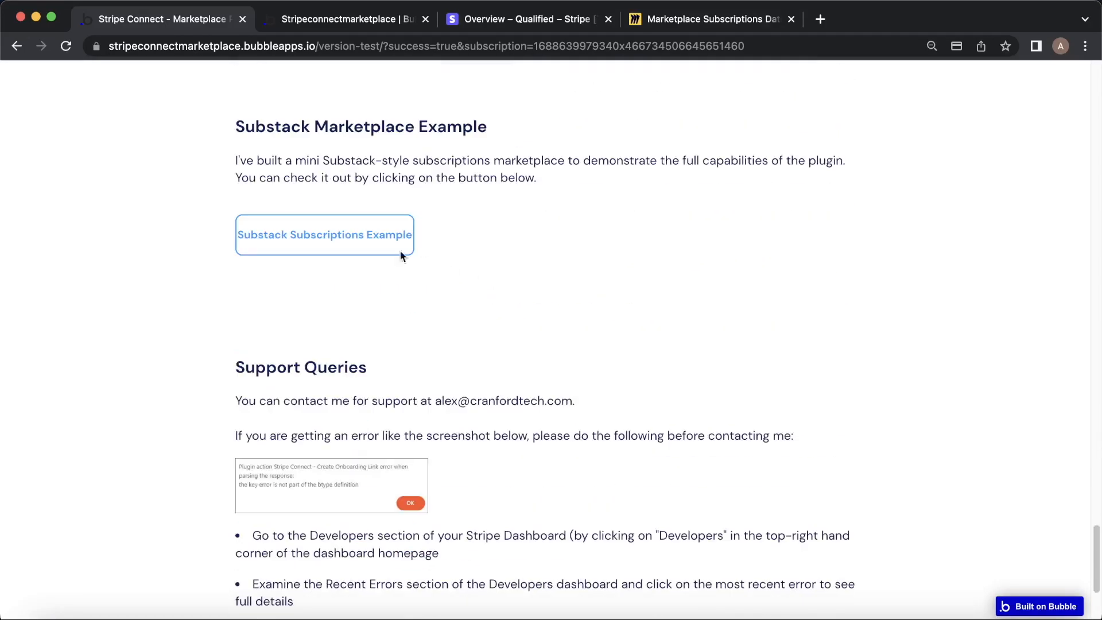
pyautogui.click(370, 246)
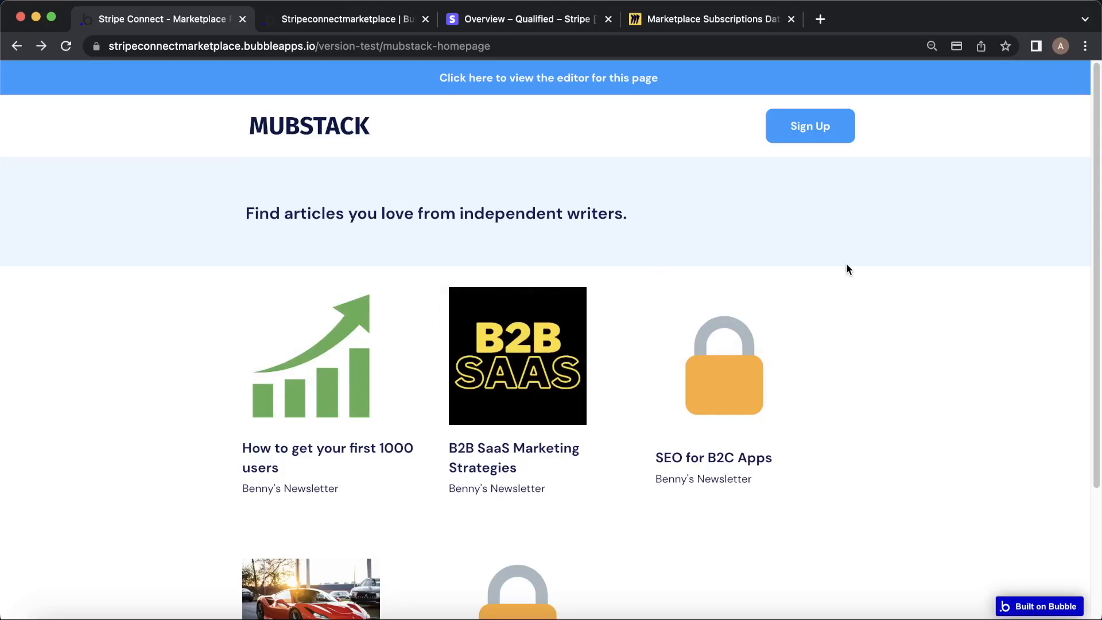
pyautogui.click(697, 28)
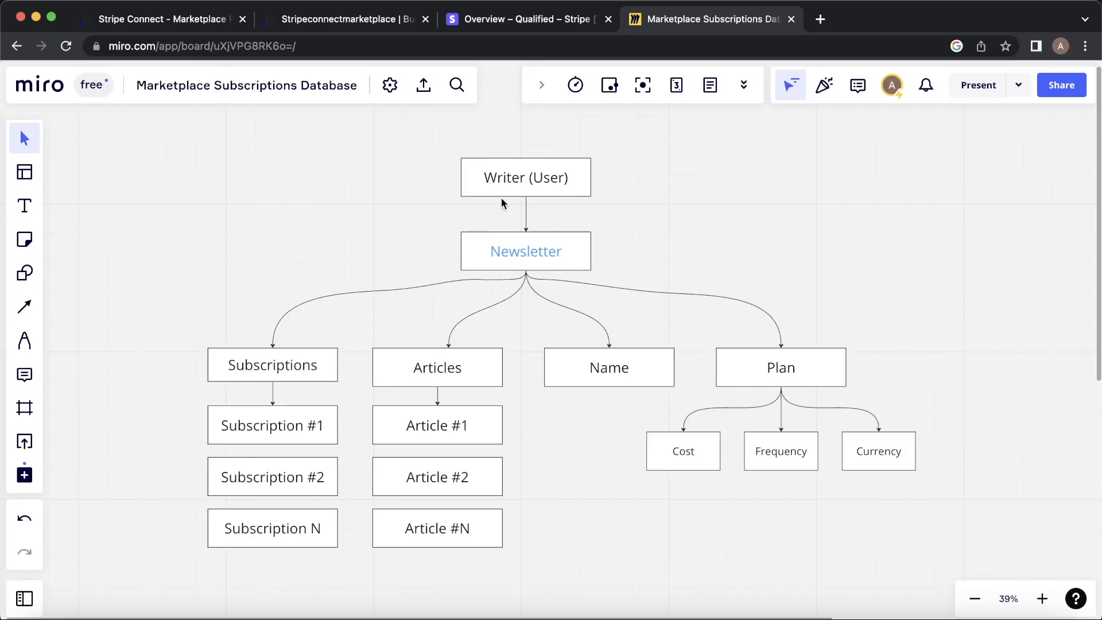
pyautogui.click(332, 20)
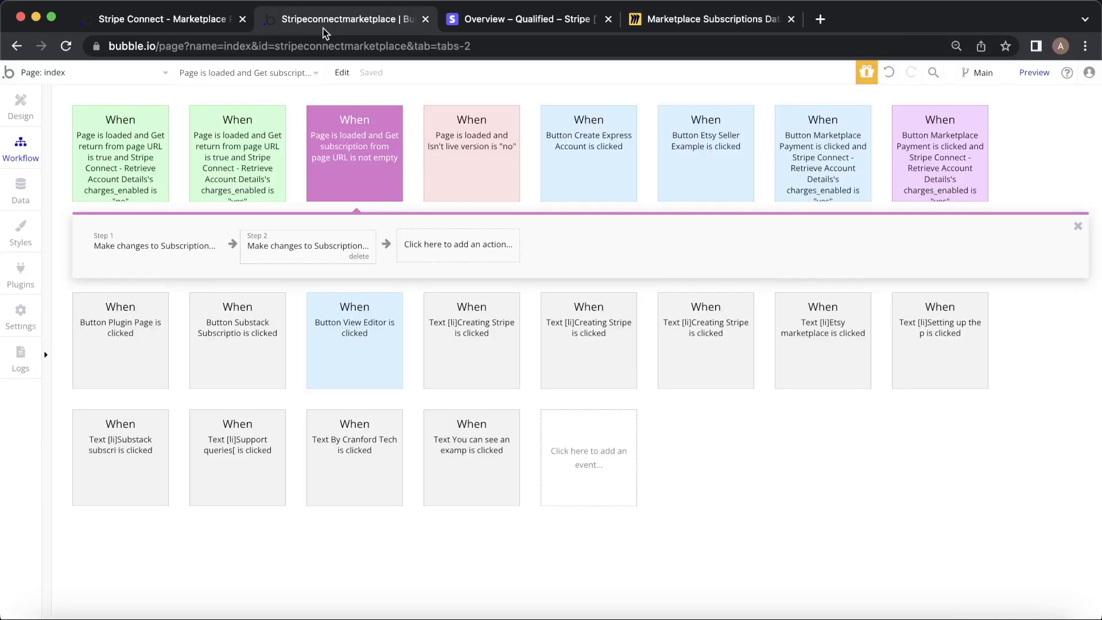
pyautogui.click(20, 186)
pyautogui.click(117, 128)
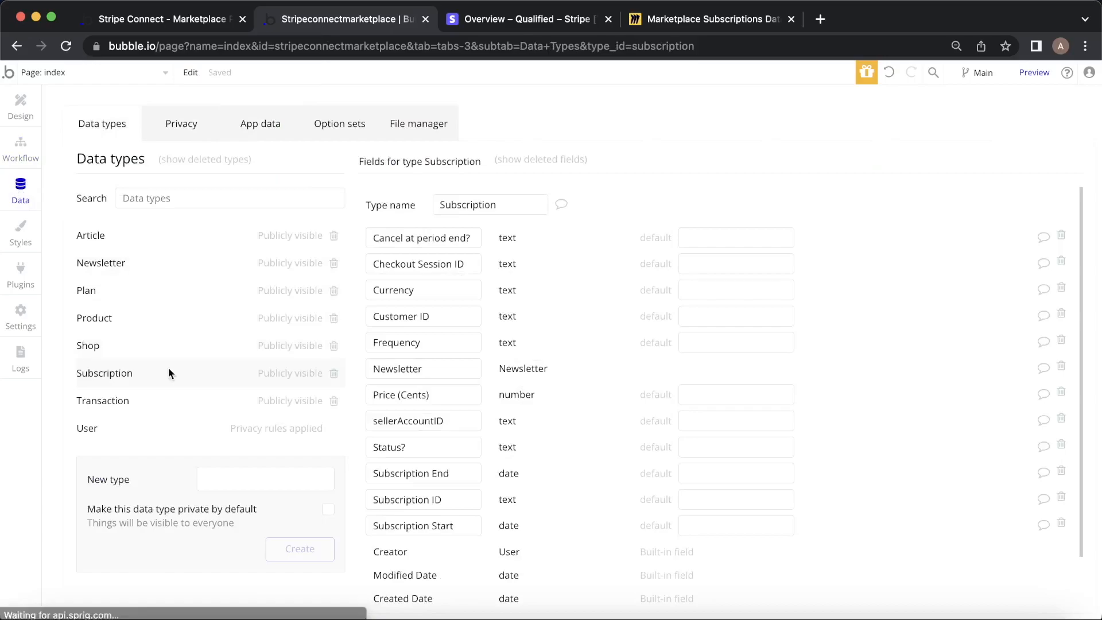
pyautogui.click(131, 431)
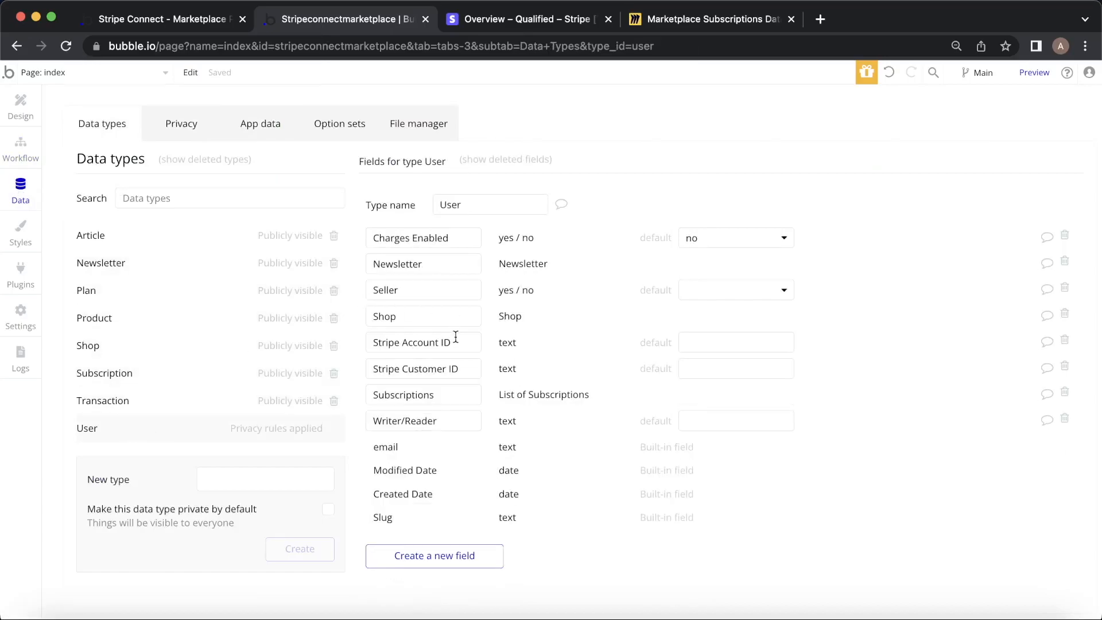
pyautogui.click(714, 19)
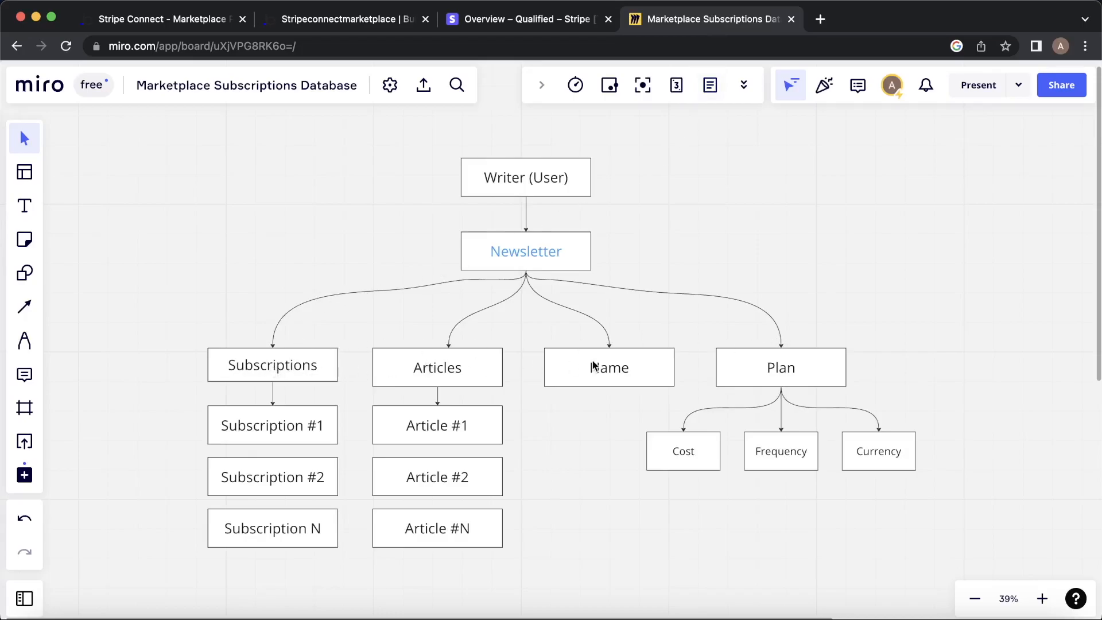
pyautogui.click(398, 17)
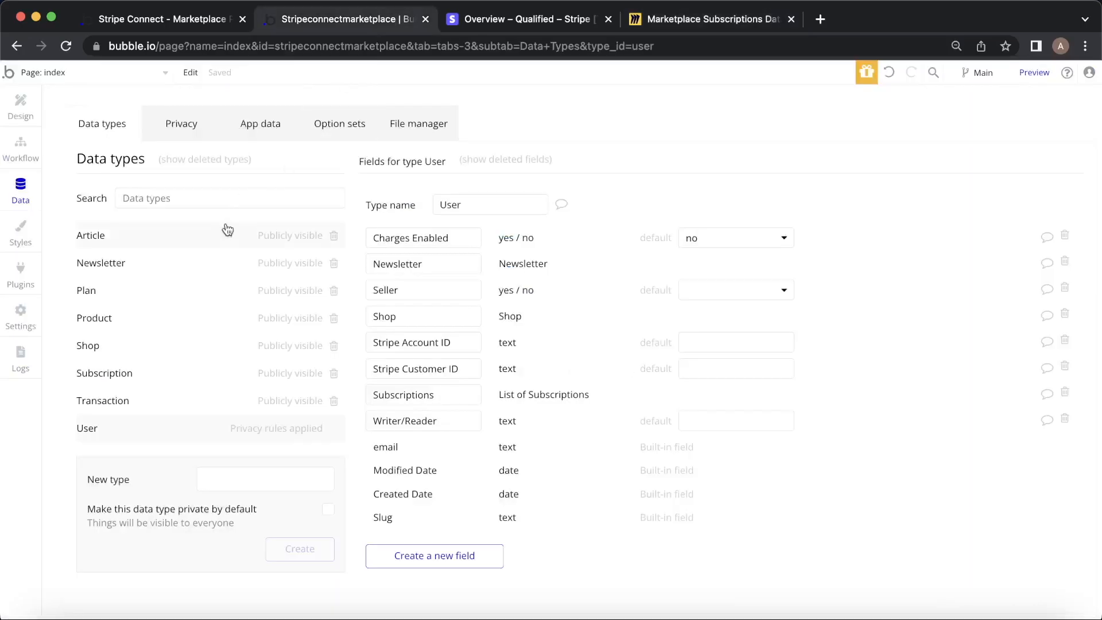
pyautogui.click(178, 263)
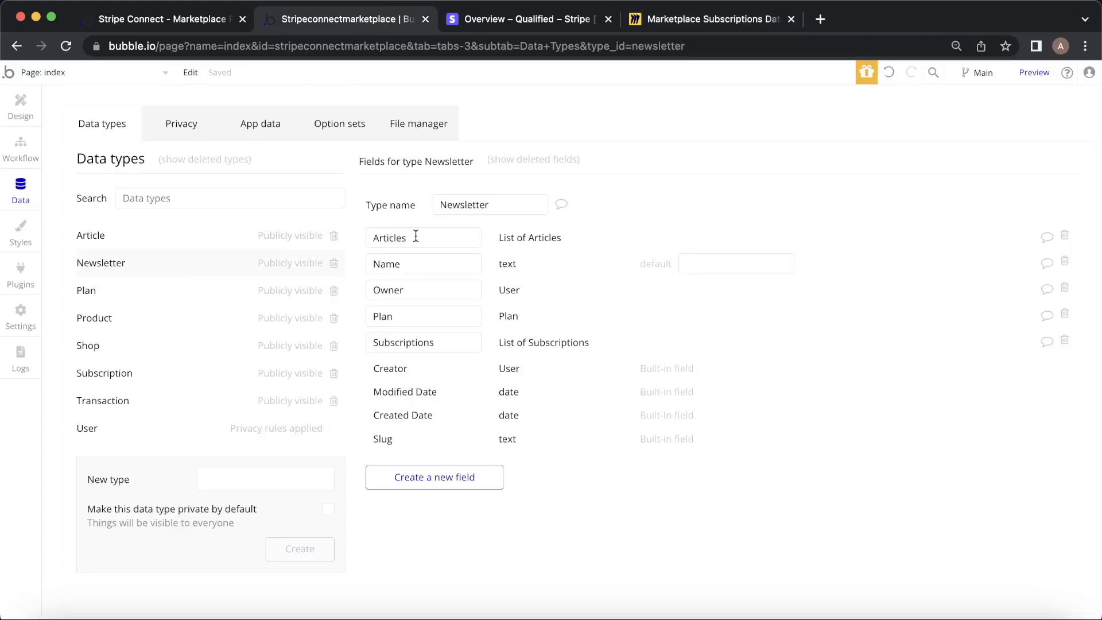
pyautogui.click(684, 19)
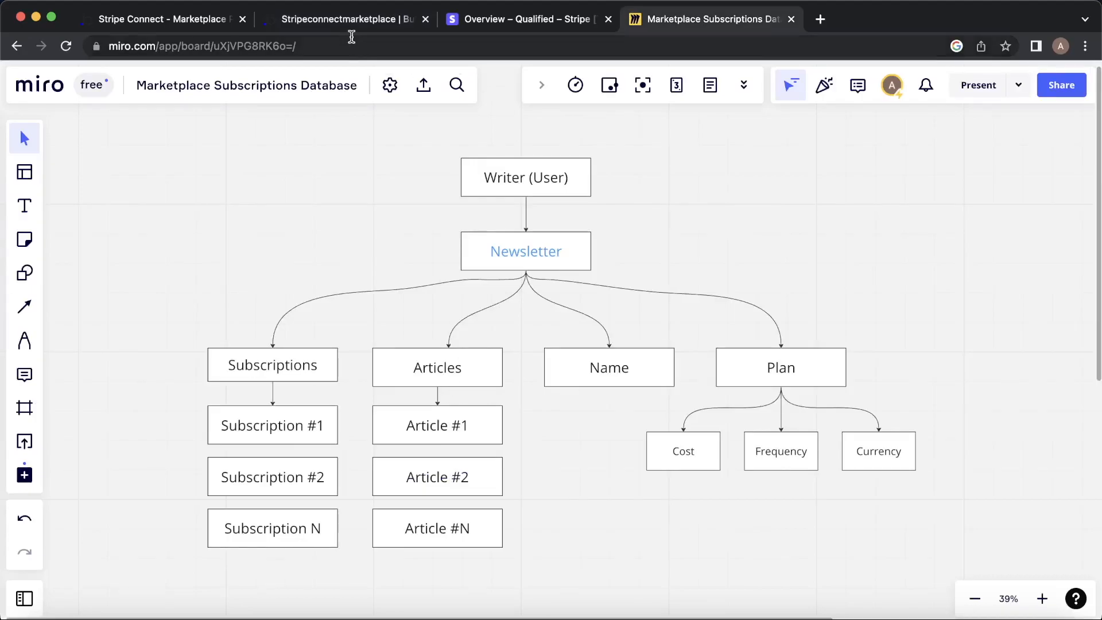
pyautogui.click(338, 20)
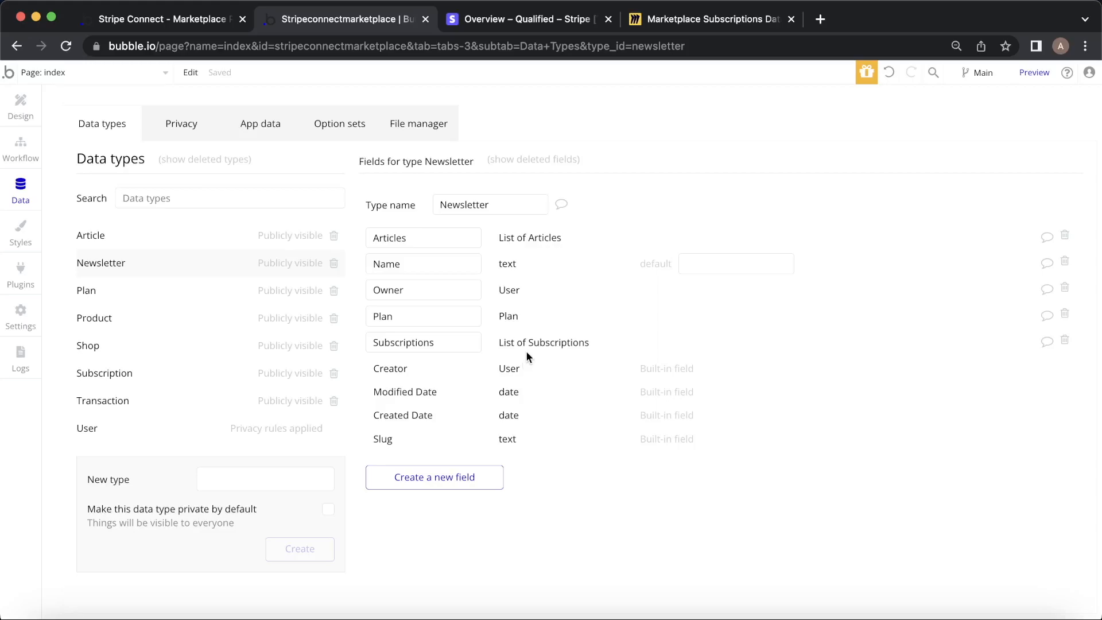
pyautogui.click(730, 20)
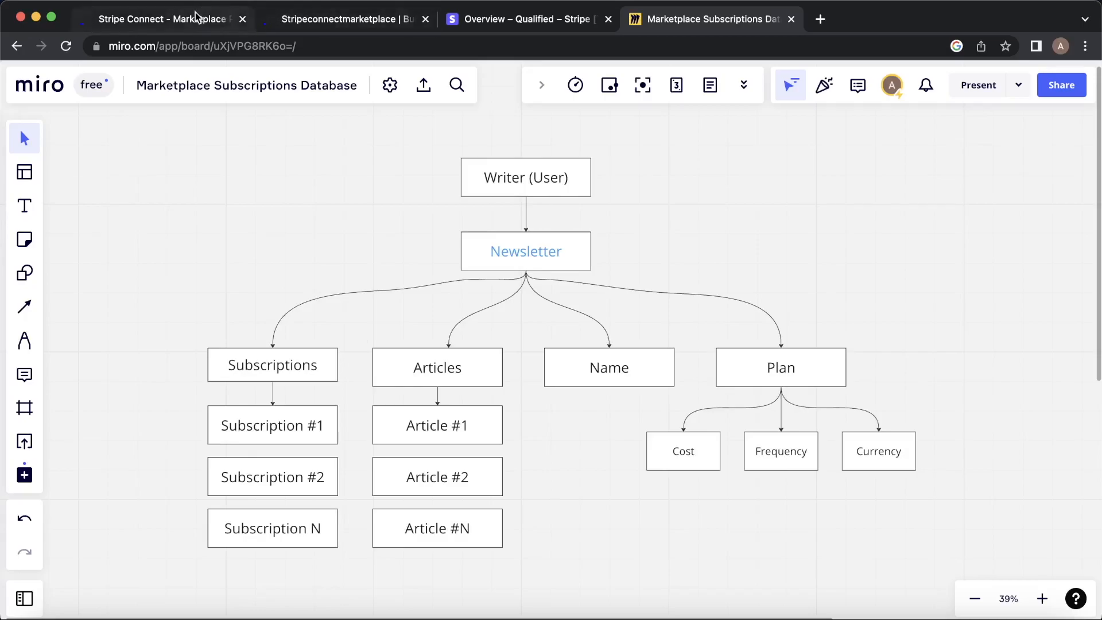
pyautogui.click(166, 19)
pyautogui.click(321, 18)
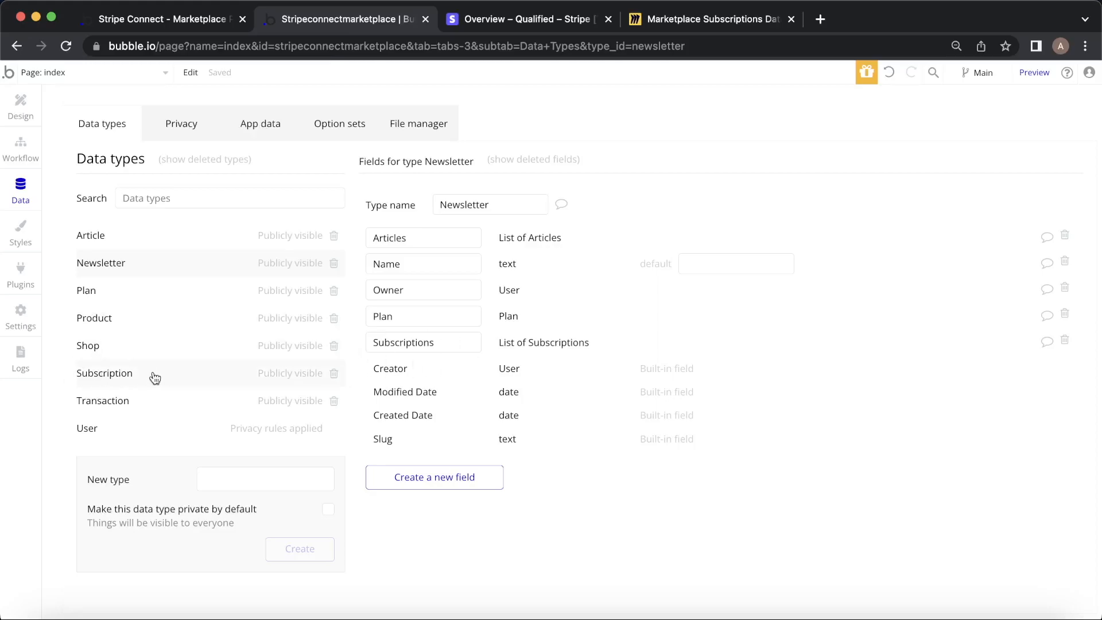
pyautogui.click(703, 13)
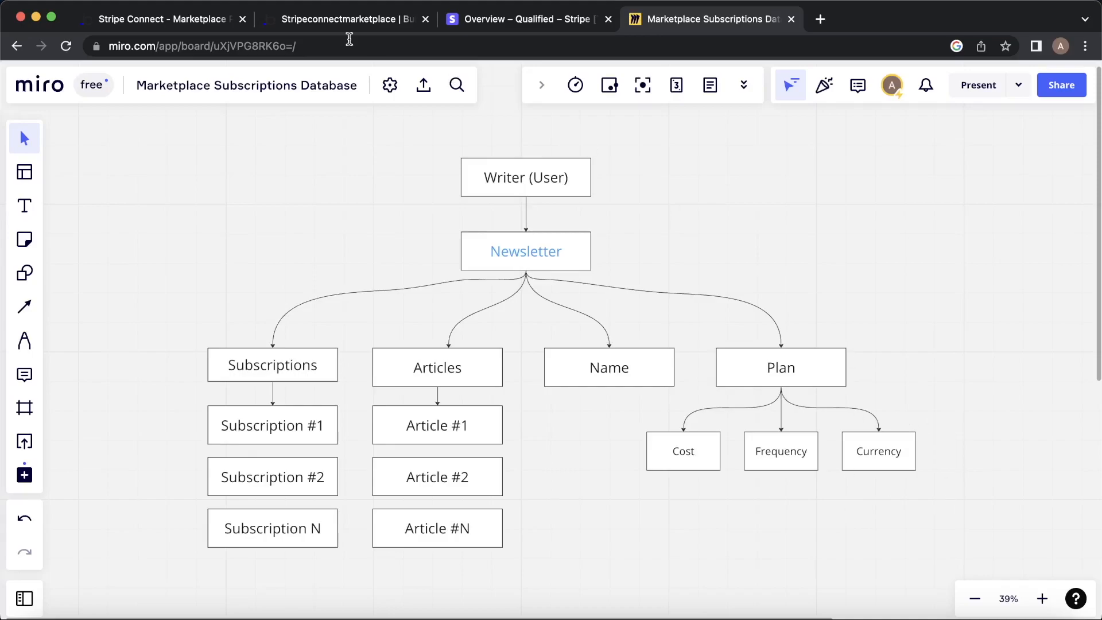
# Check the Mubstack preview and the Plan type's fields, then scroll Miro to the Subscription table.
pyautogui.click(155, 24)
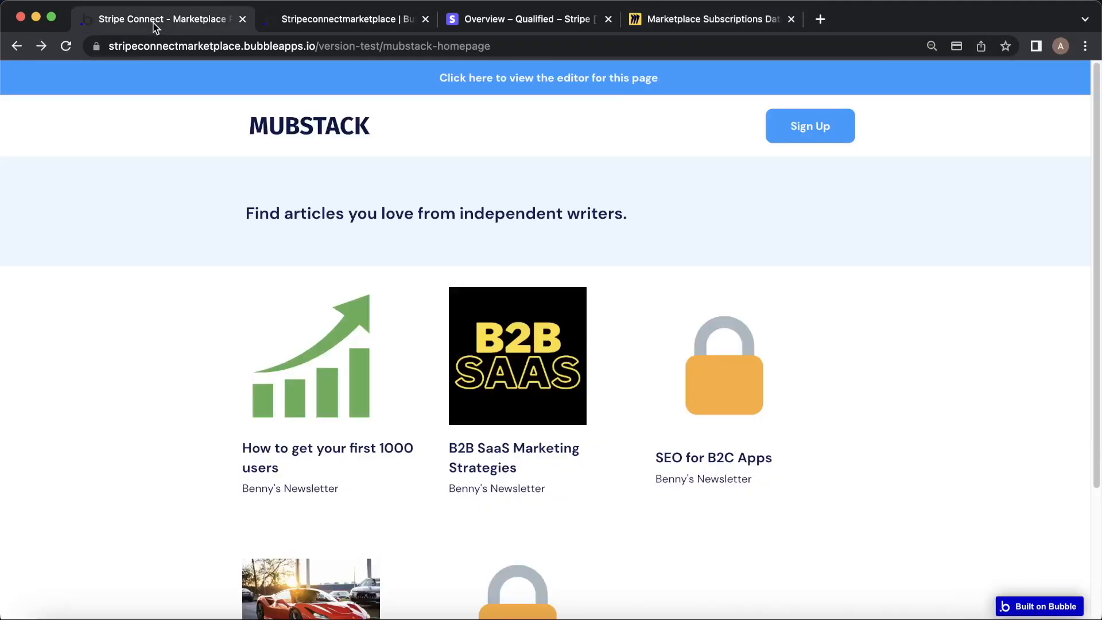
pyautogui.click(261, 25)
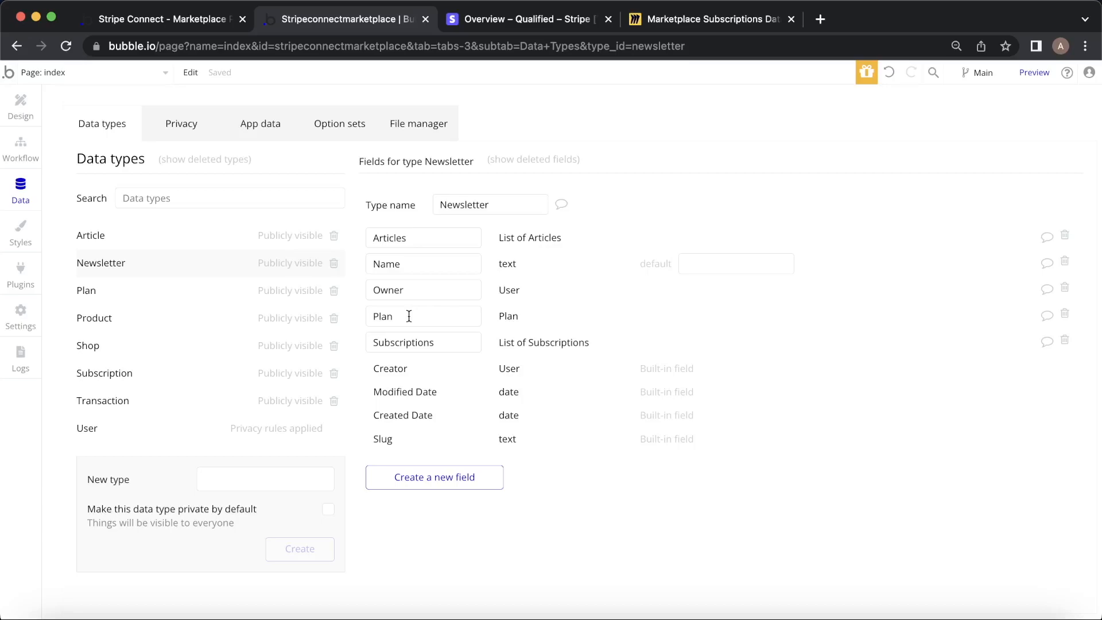
pyautogui.click(193, 291)
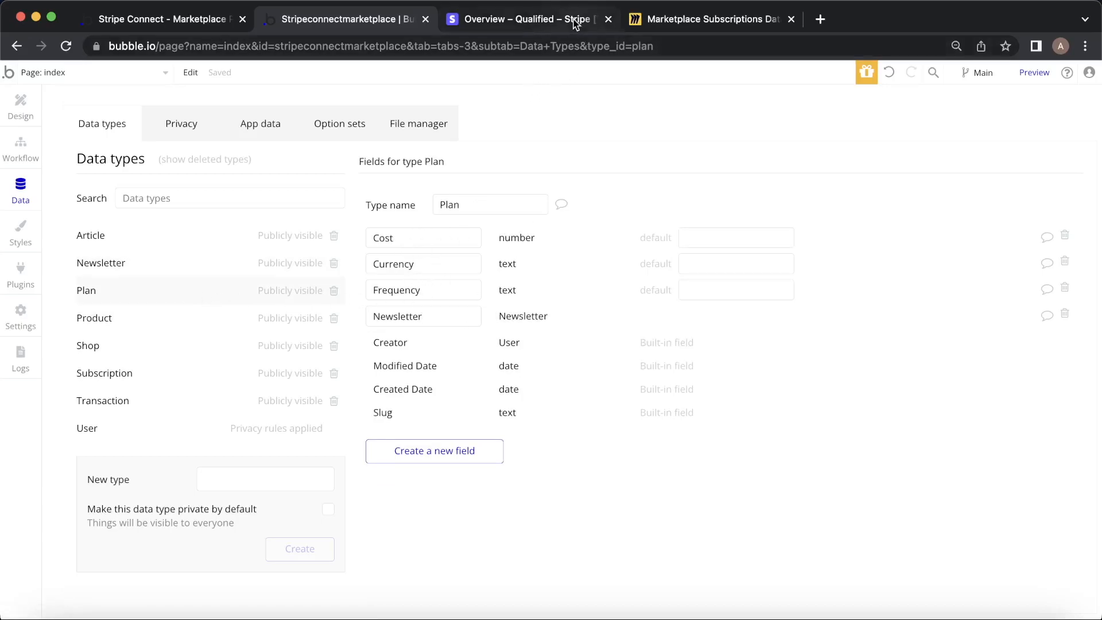
pyautogui.click(688, 19)
pyautogui.scroll(-10, 607, 244)
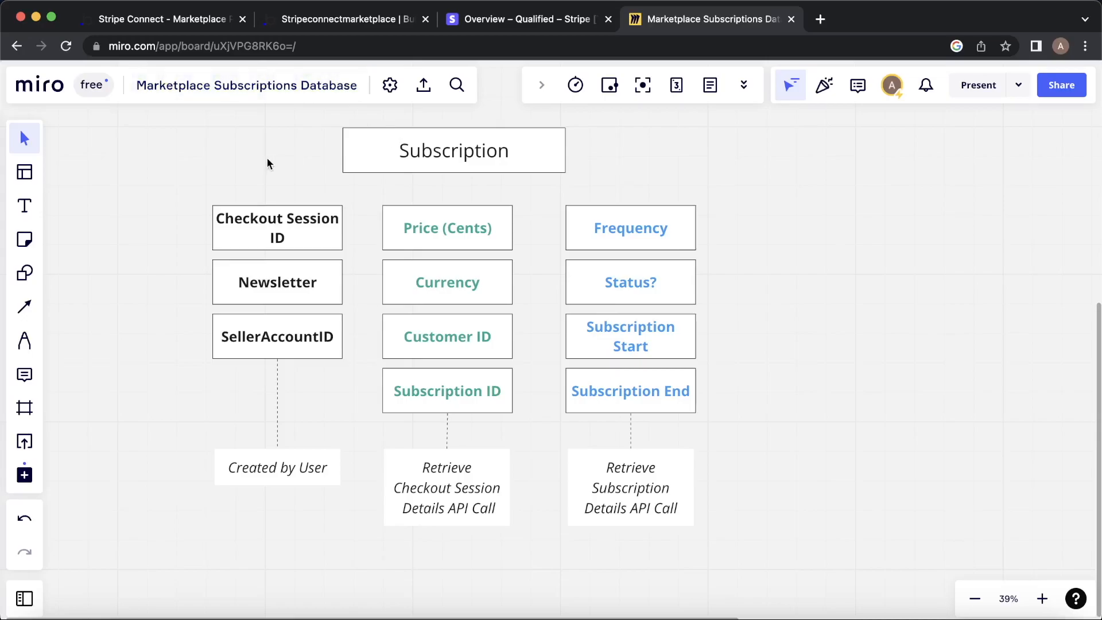
# Show the Subscription type's fields, including Status? and Subscription Start/End, and compare them with the Miro diagram.
pyautogui.click(309, 19)
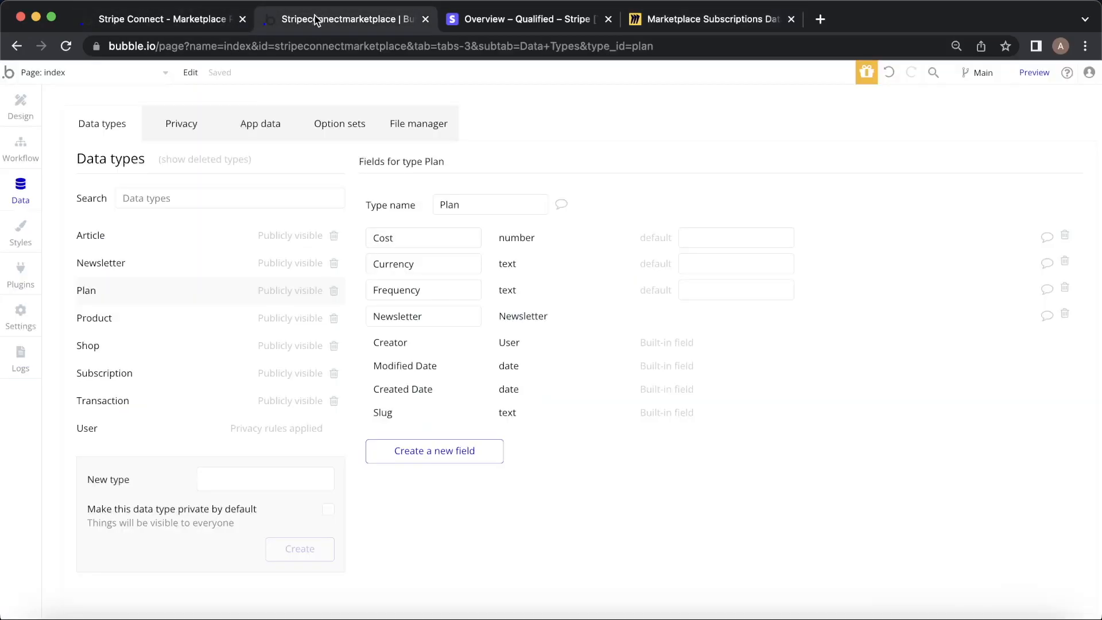
pyautogui.click(144, 371)
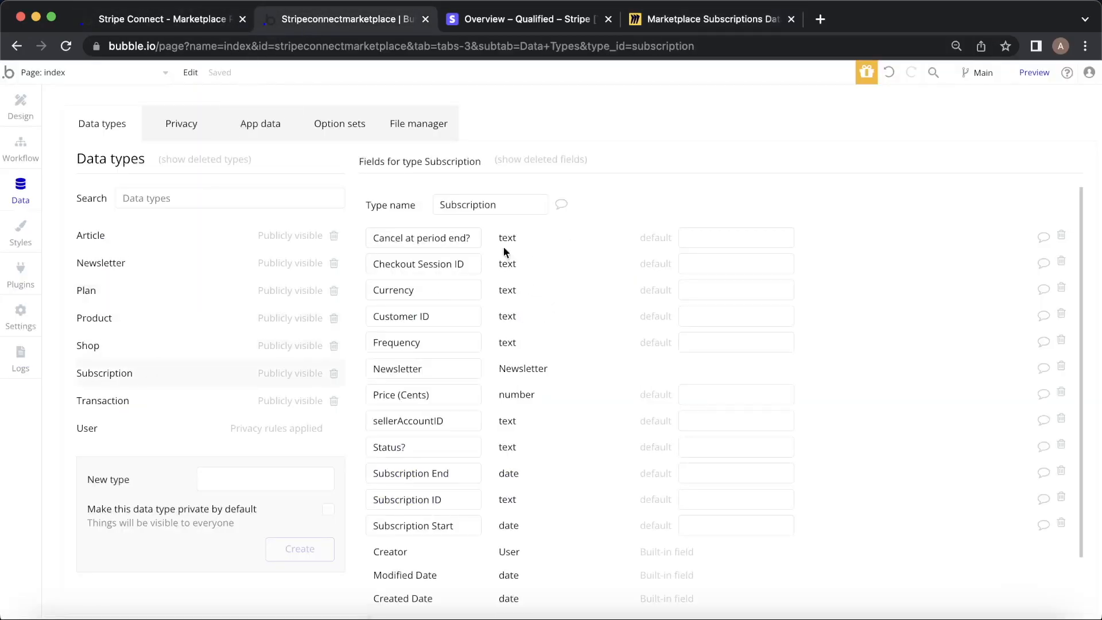
pyautogui.click(688, 19)
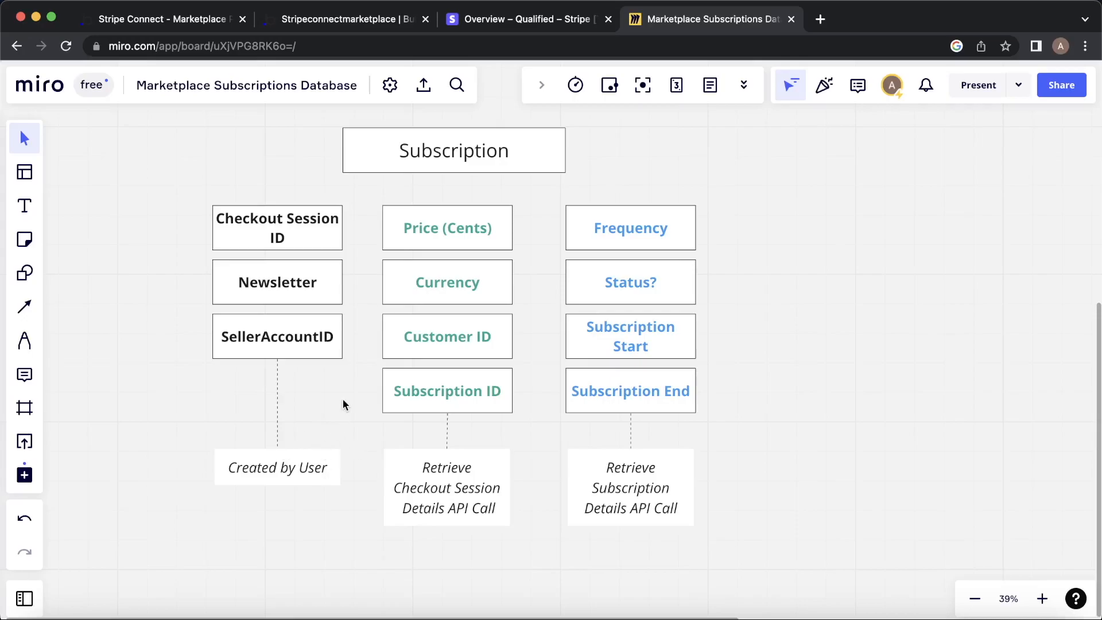
pyautogui.click(345, 21)
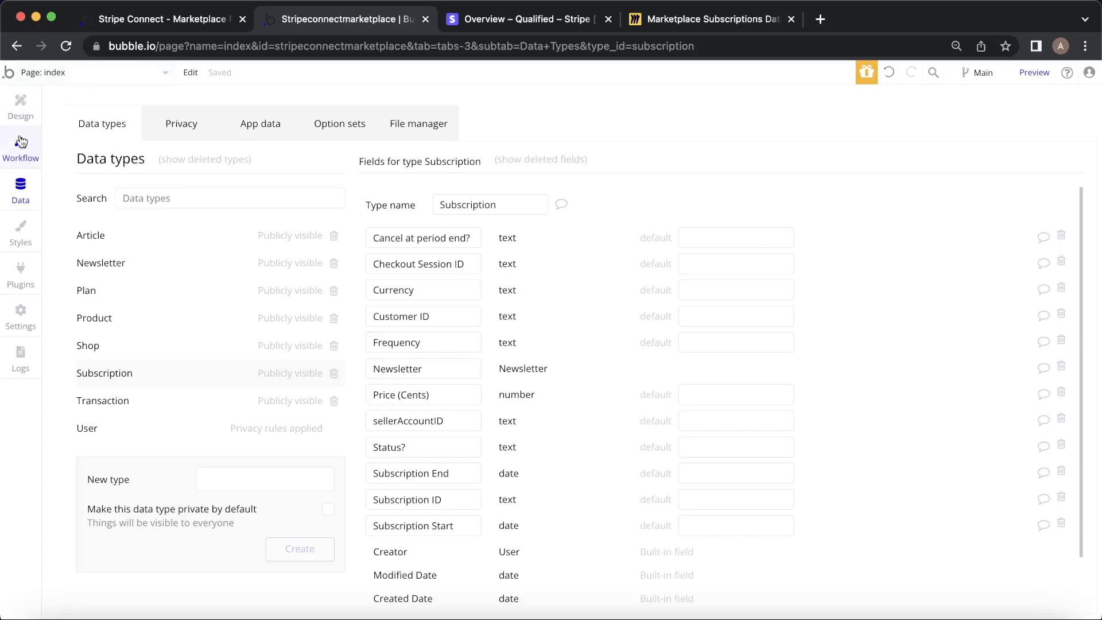
# Inspect the mubstack-homepage Subscribe button workflow's create-Subscription and update-Subscription steps.
pyautogui.click(191, 72)
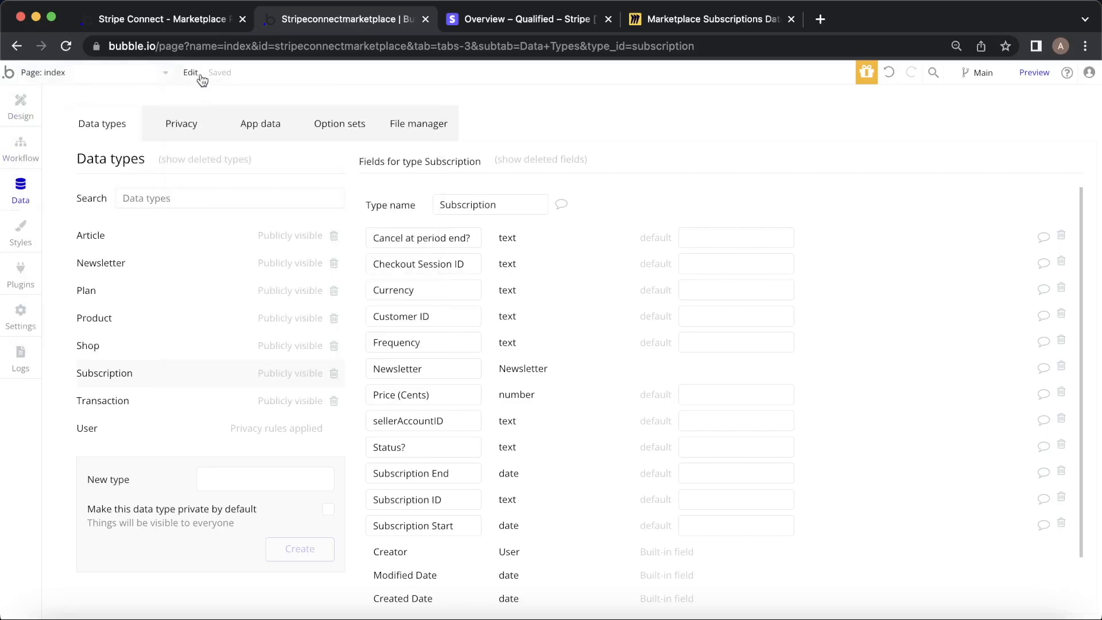
pyautogui.click(125, 74)
pyautogui.click(127, 172)
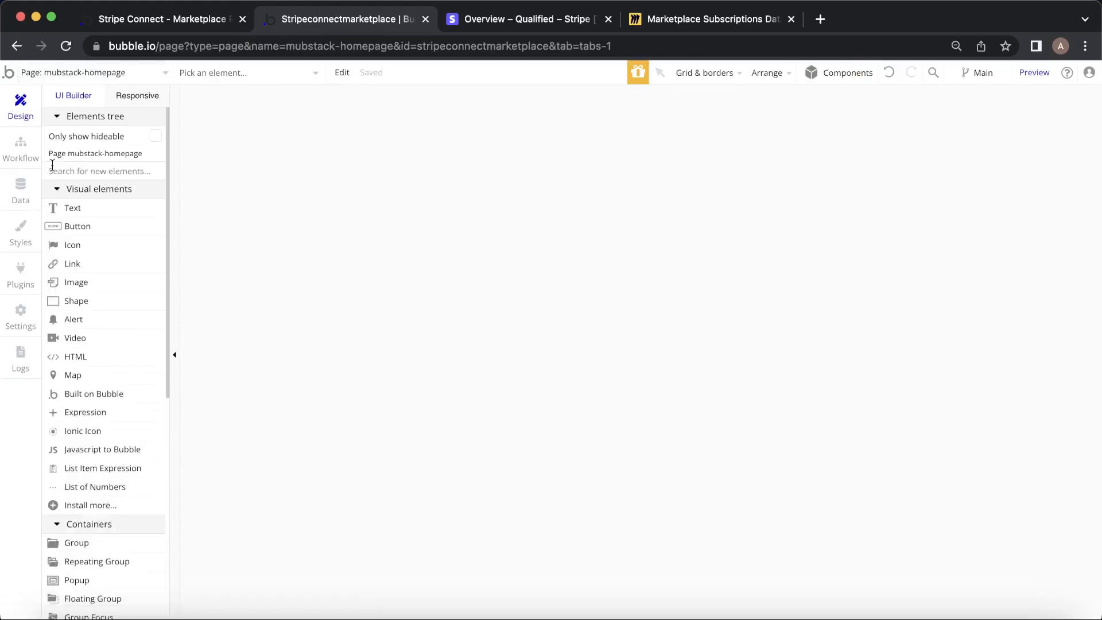
pyautogui.click(23, 148)
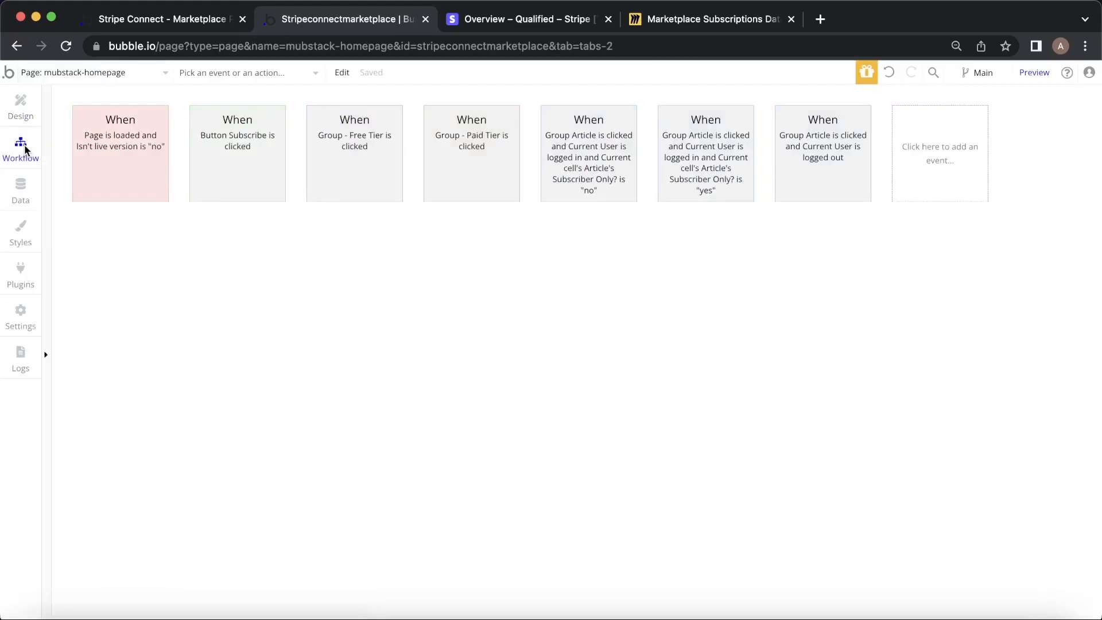
pyautogui.click(236, 132)
pyautogui.click(141, 251)
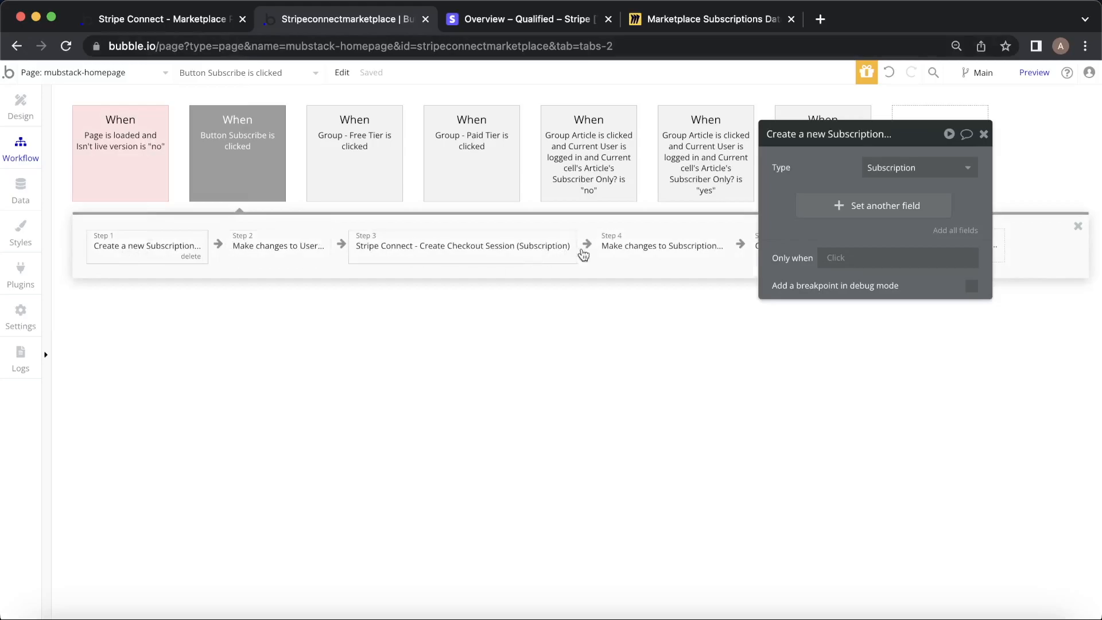
pyautogui.click(627, 247)
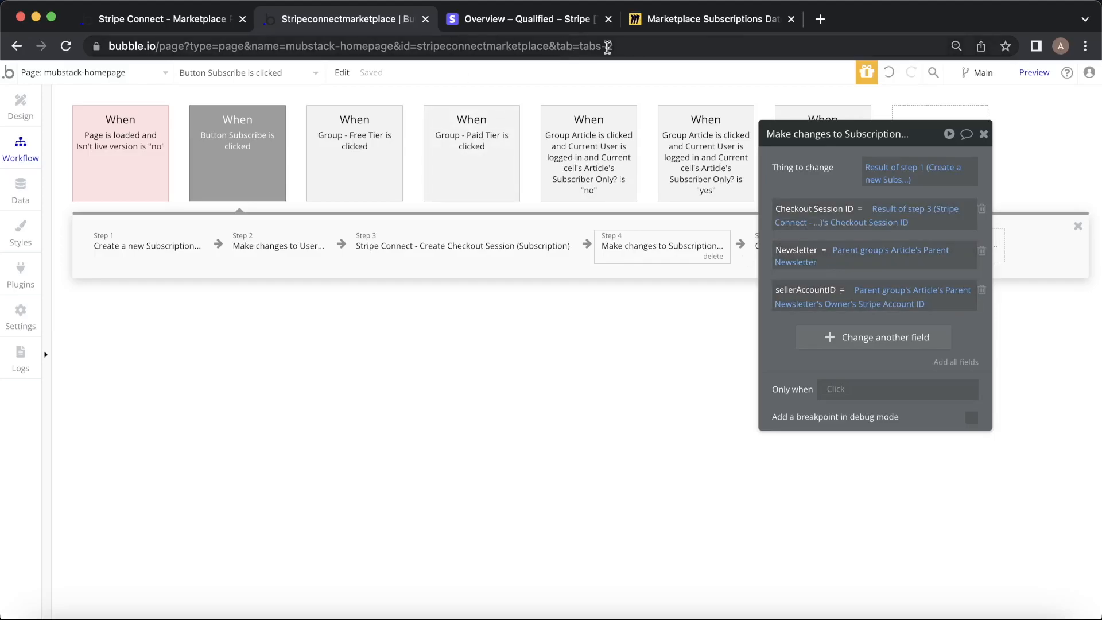
# Compare against the Miro diagram, inspect the Stripe create checkout session step, then open mubstack-article's workflows.
pyautogui.click(685, 23)
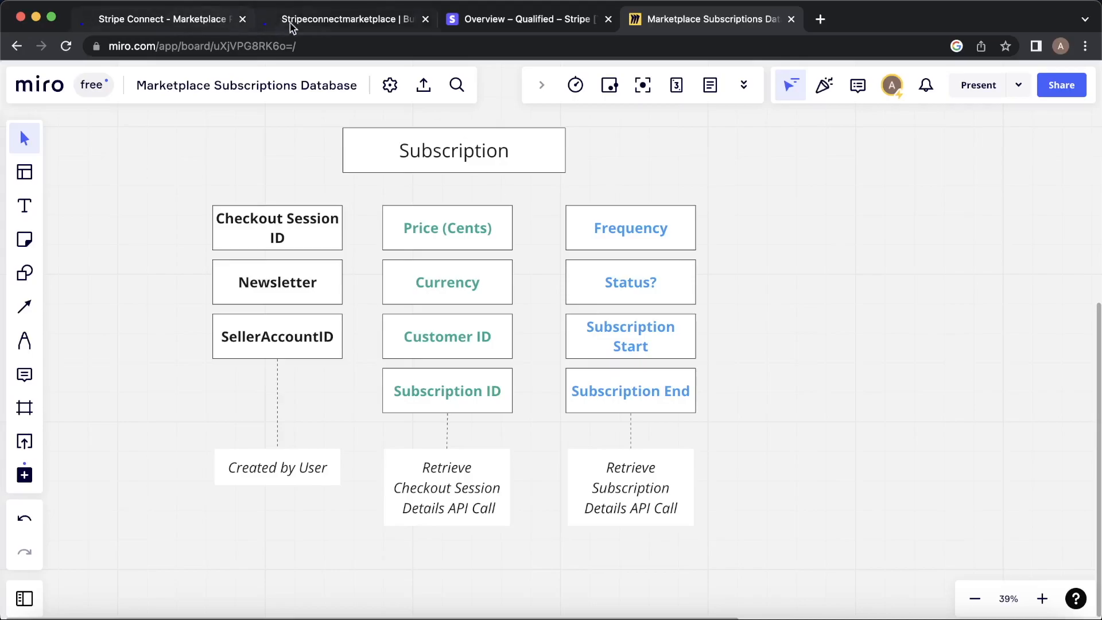
pyautogui.click(163, 19)
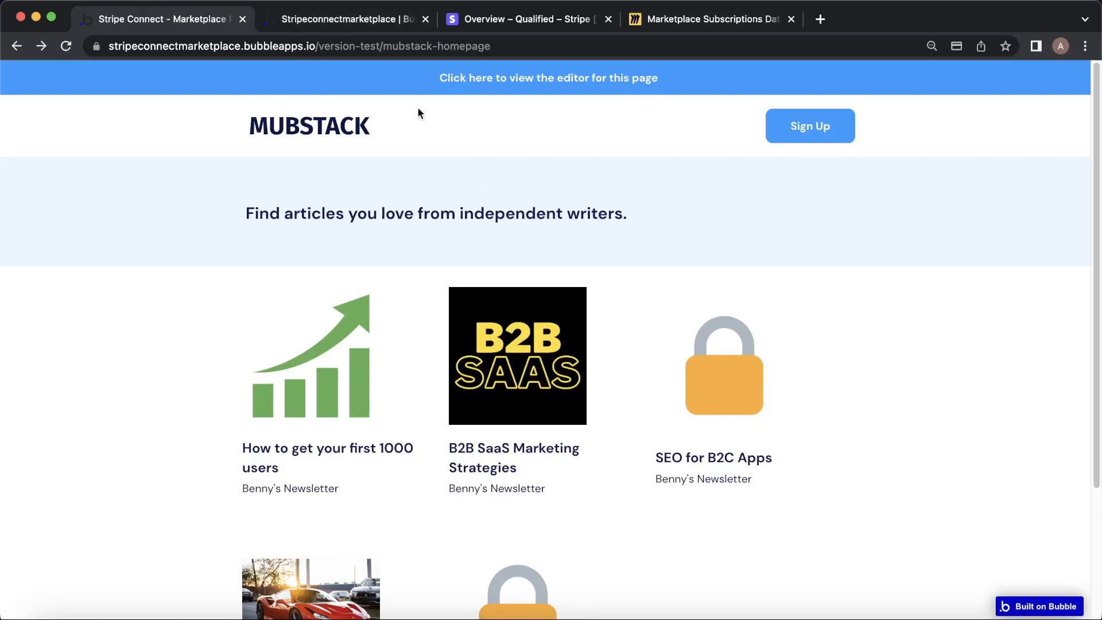
pyautogui.click(325, 17)
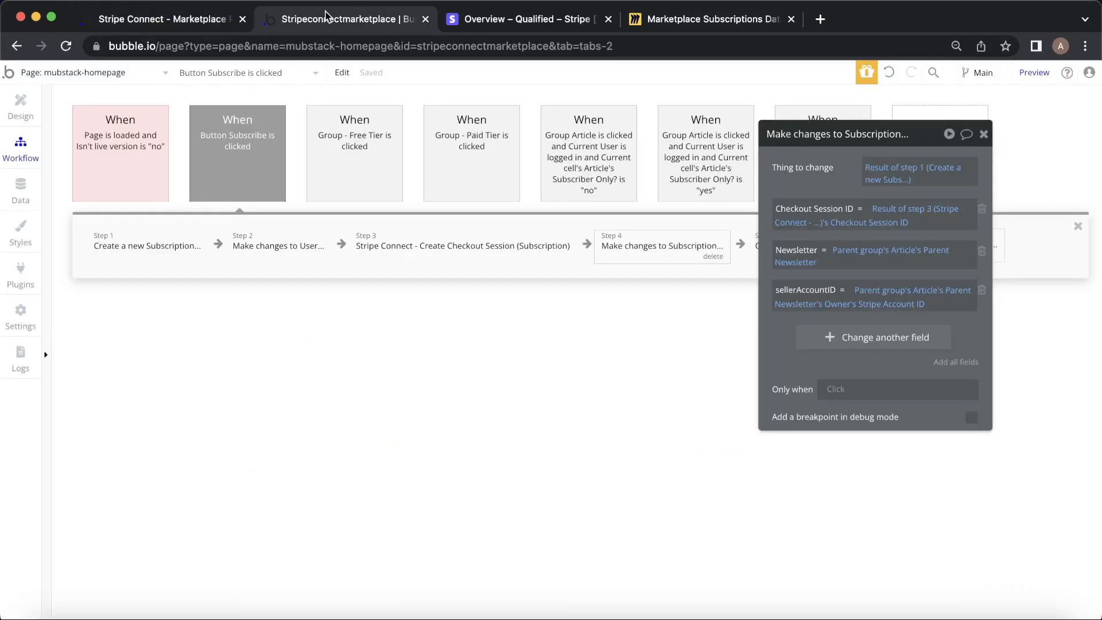
pyautogui.click(111, 74)
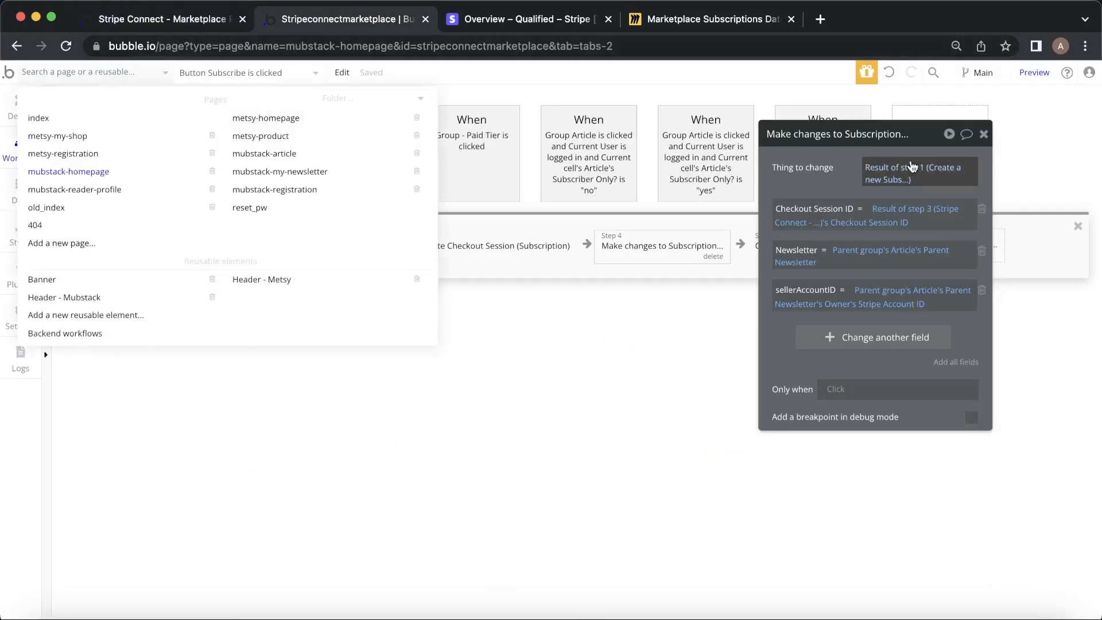
pyautogui.click(990, 136)
pyautogui.click(450, 248)
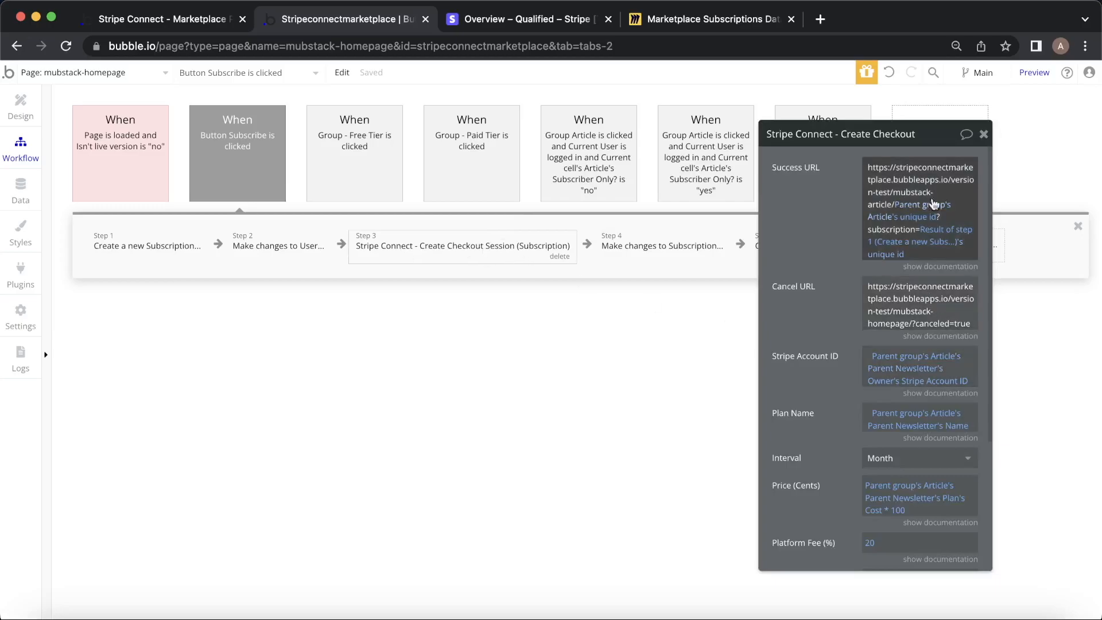
pyautogui.click(158, 76)
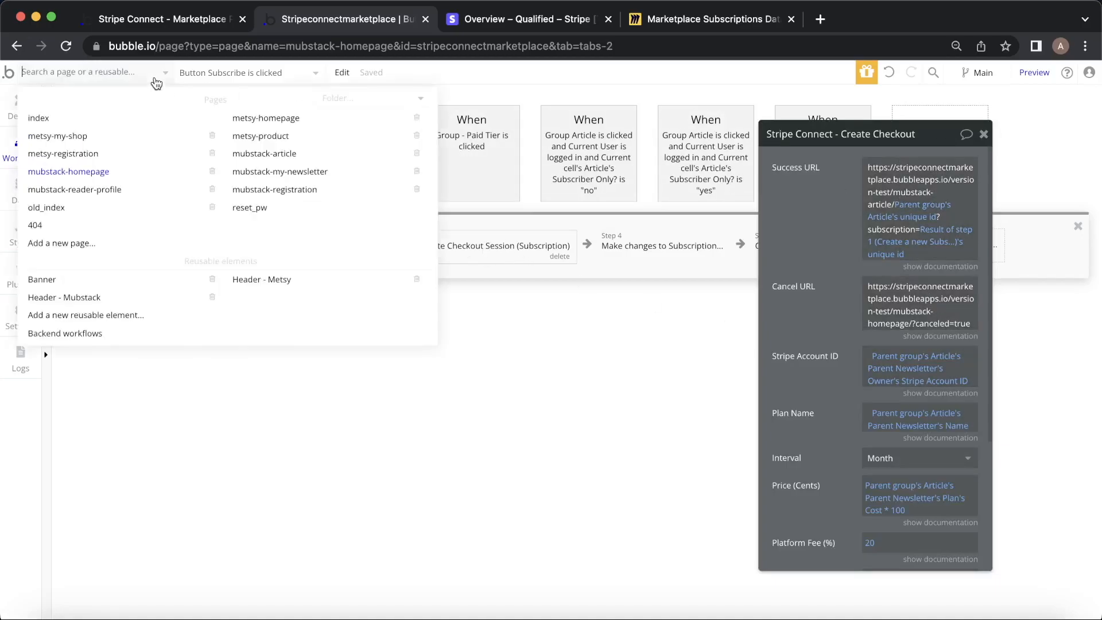
pyautogui.click(296, 155)
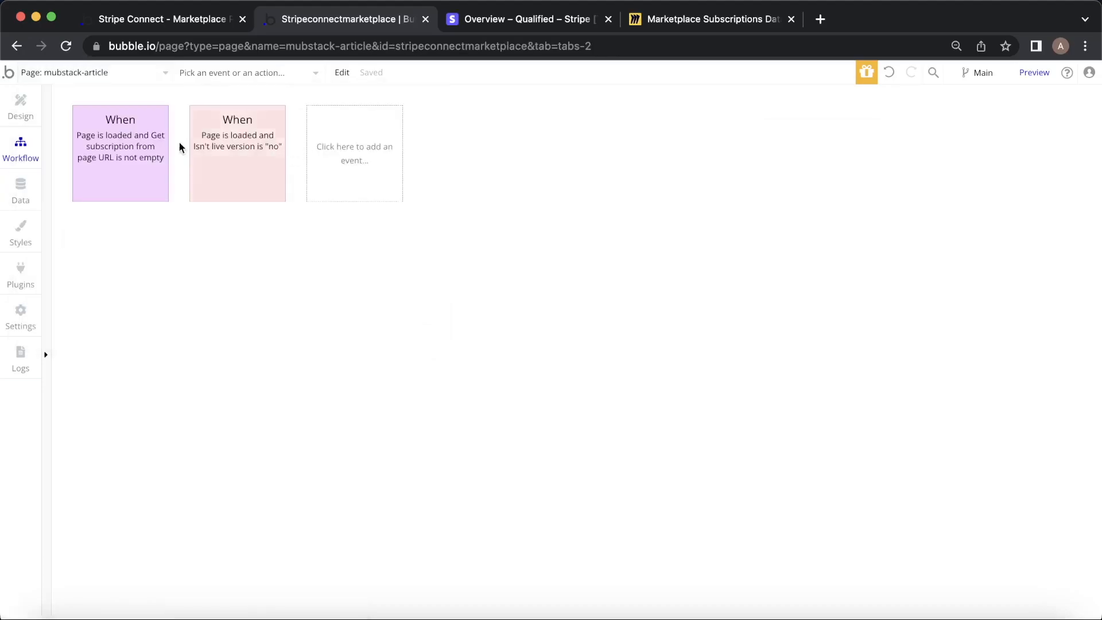
# Inspect the article page-load workflow's first update-Subscription step against the Miro Subscription diagram.
pyautogui.click(148, 156)
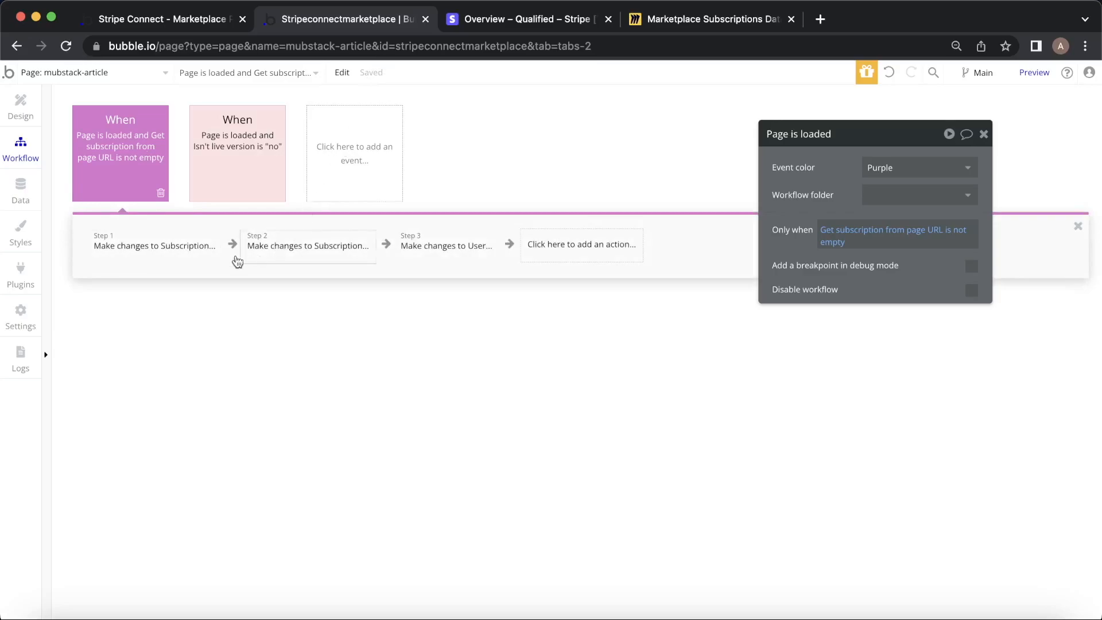
pyautogui.click(128, 256)
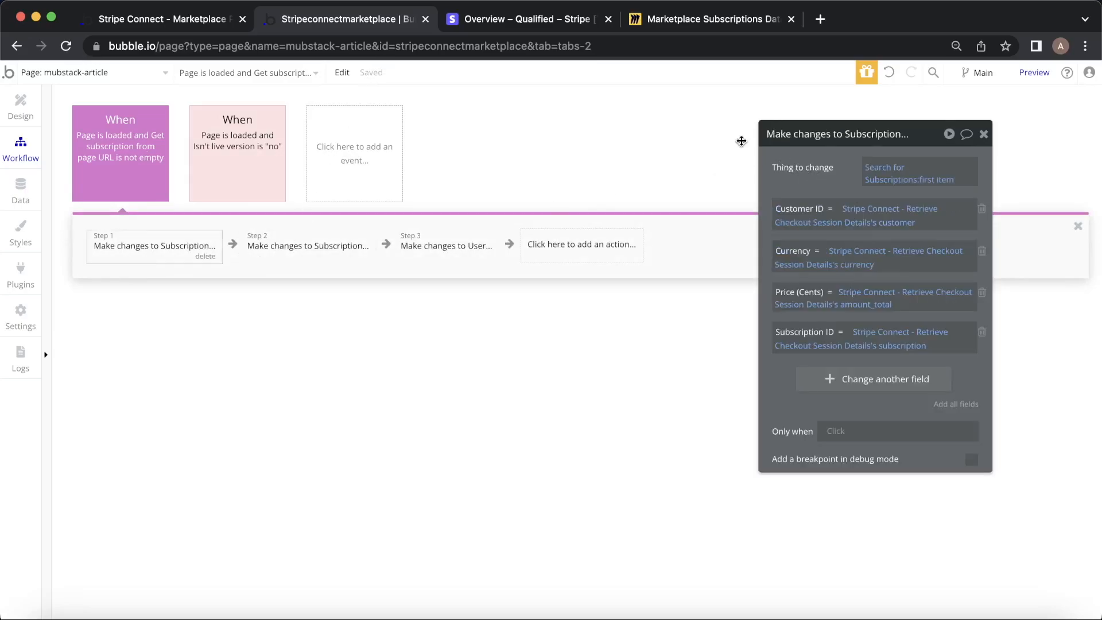
pyautogui.click(684, 22)
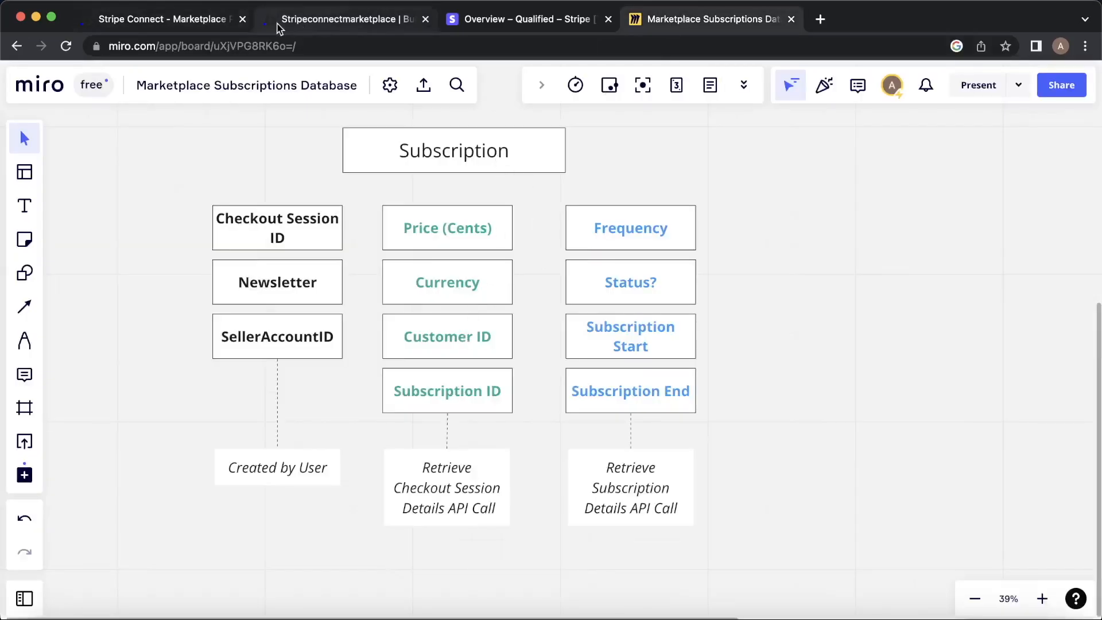
pyautogui.click(321, 21)
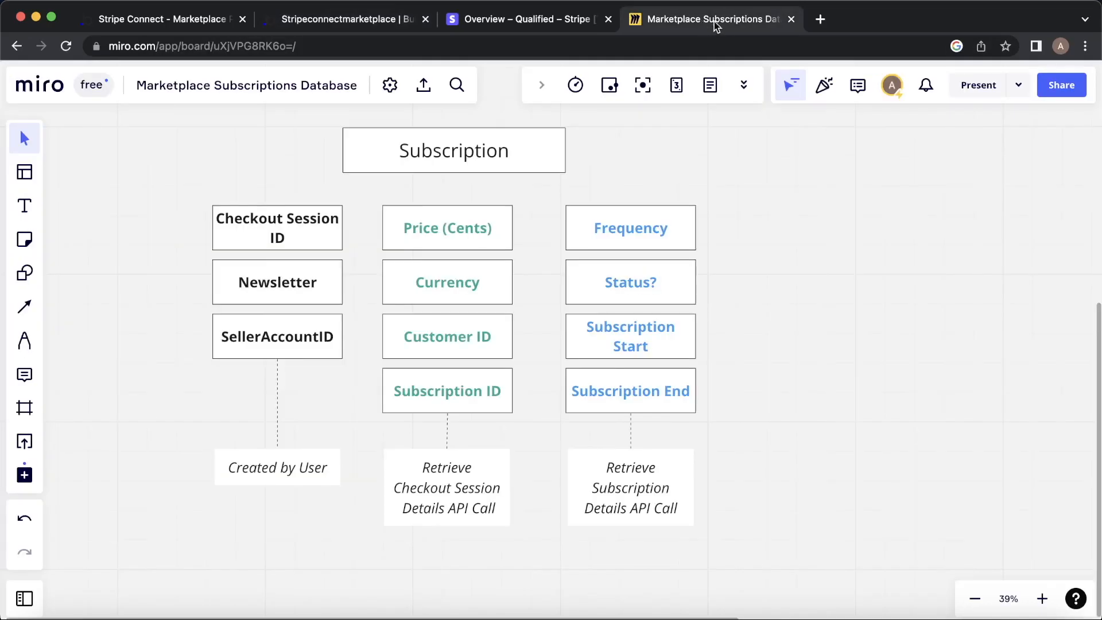
pyautogui.click(703, 21)
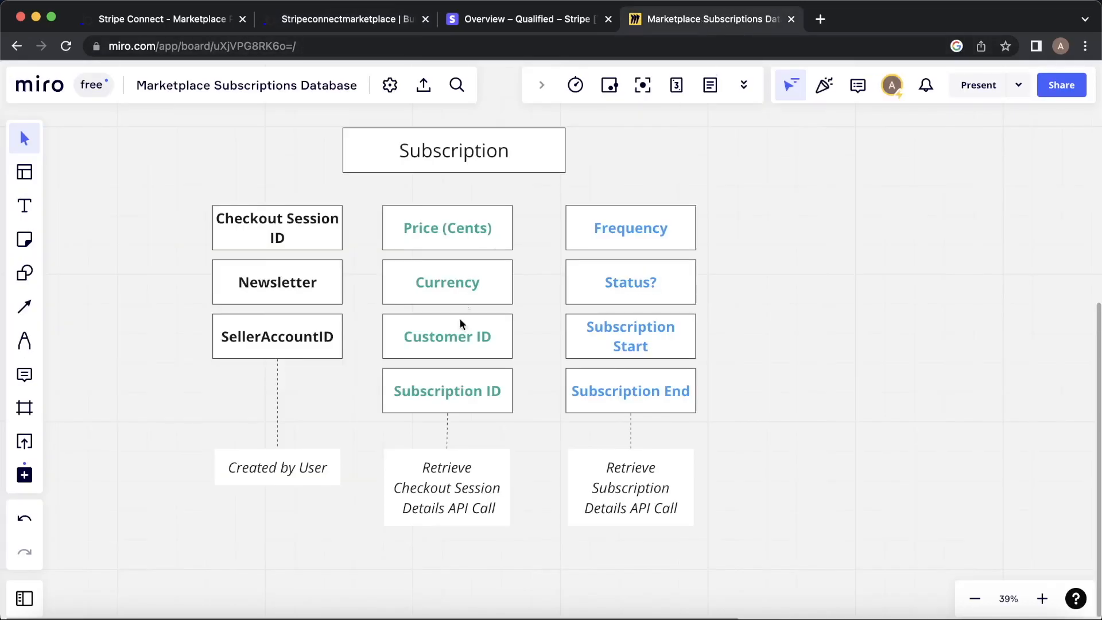
pyautogui.click(177, 26)
pyautogui.click(346, 19)
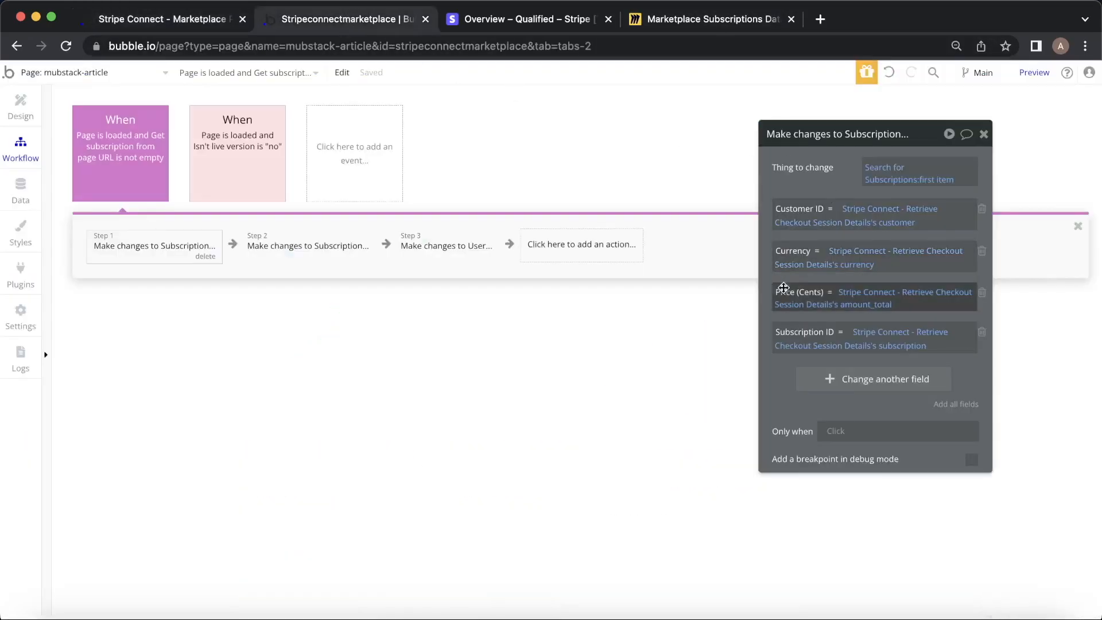
pyautogui.click(714, 24)
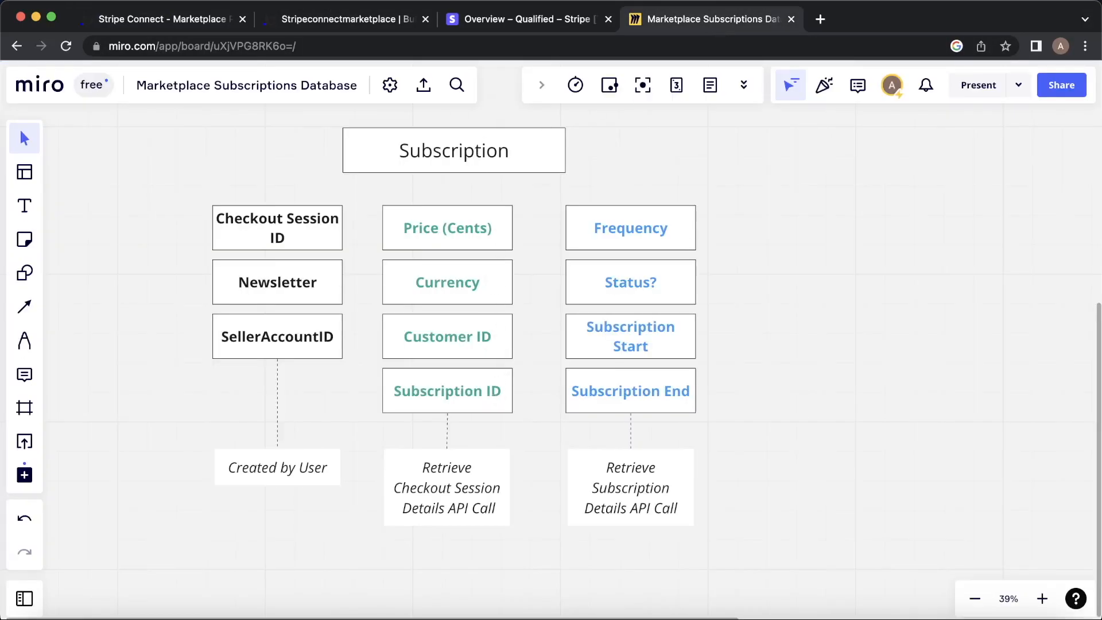
pyautogui.click(346, 22)
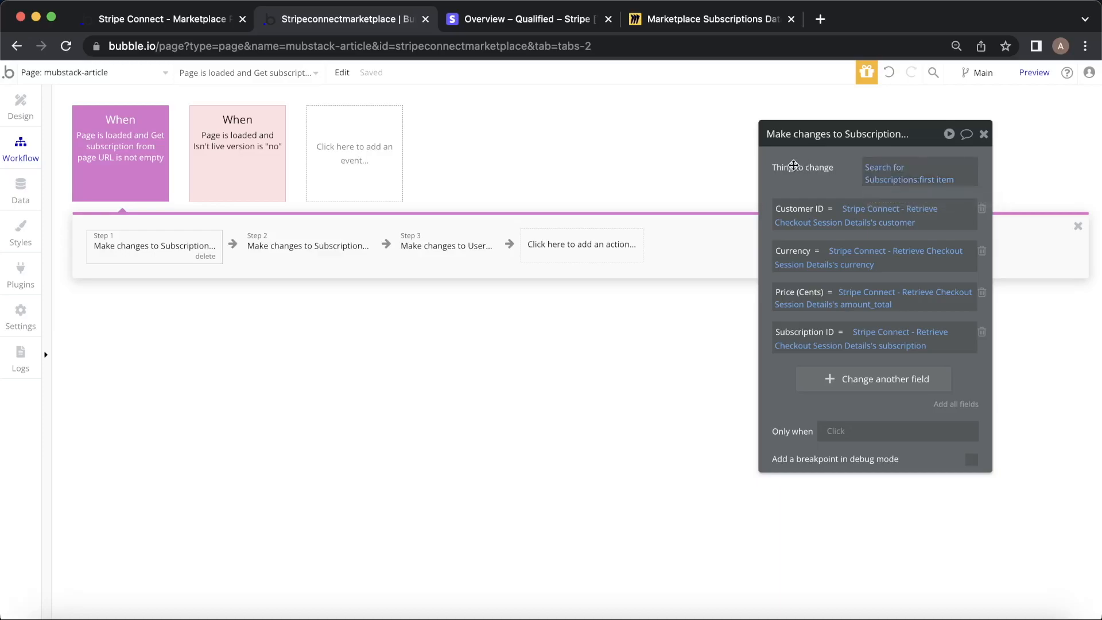
# Review the Subscription search and the second step's status and period-date field changes.
pyautogui.click(885, 171)
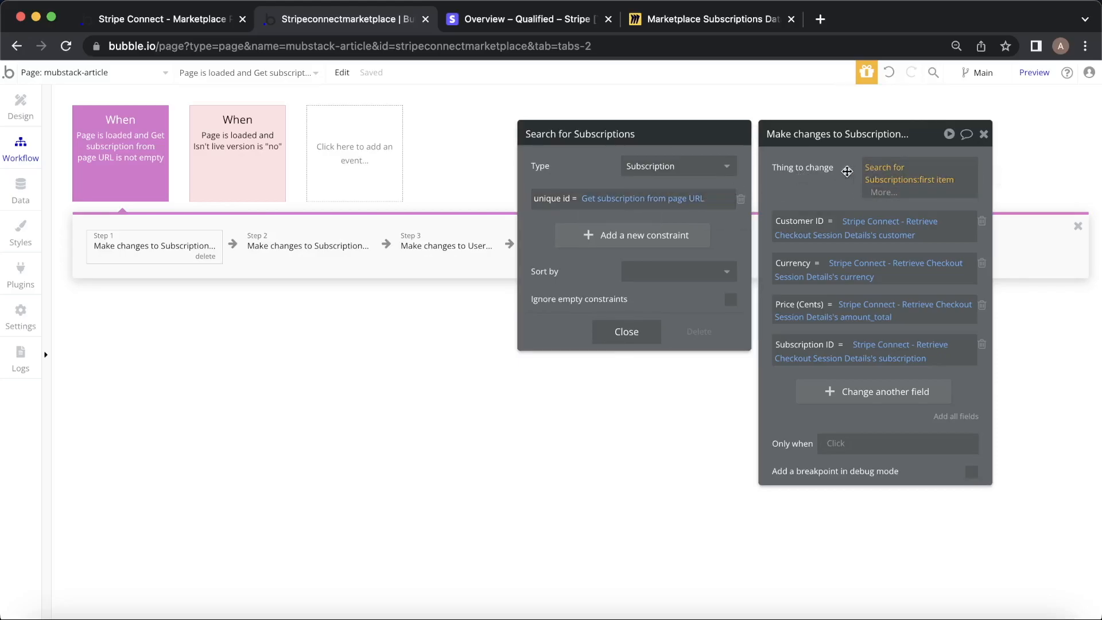
pyautogui.click(983, 135)
pyautogui.click(981, 135)
pyautogui.click(715, 21)
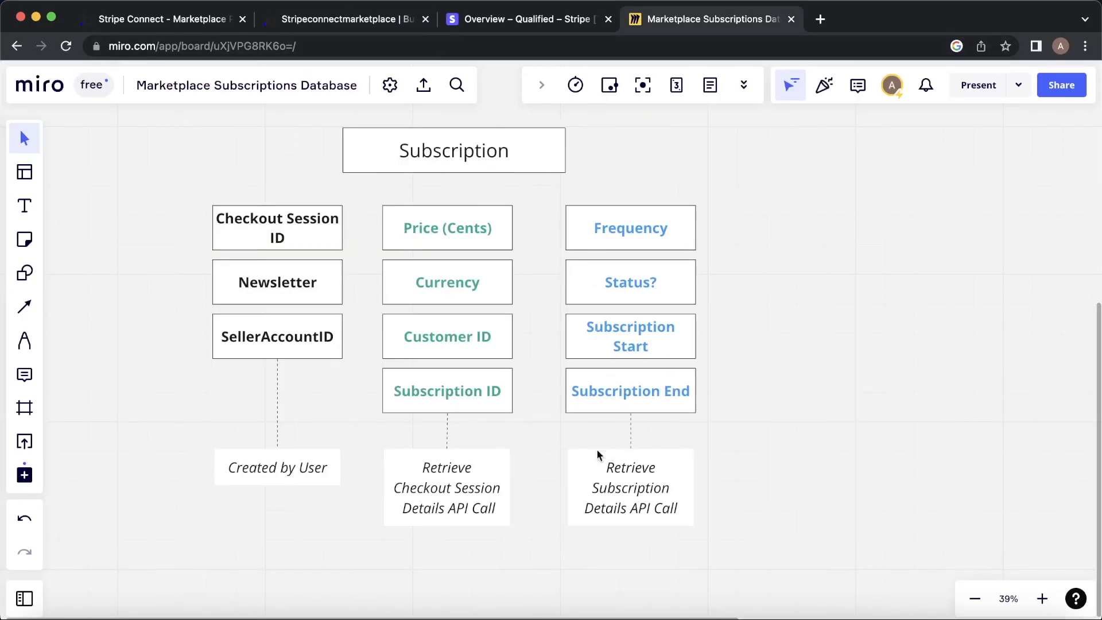
pyautogui.click(349, 19)
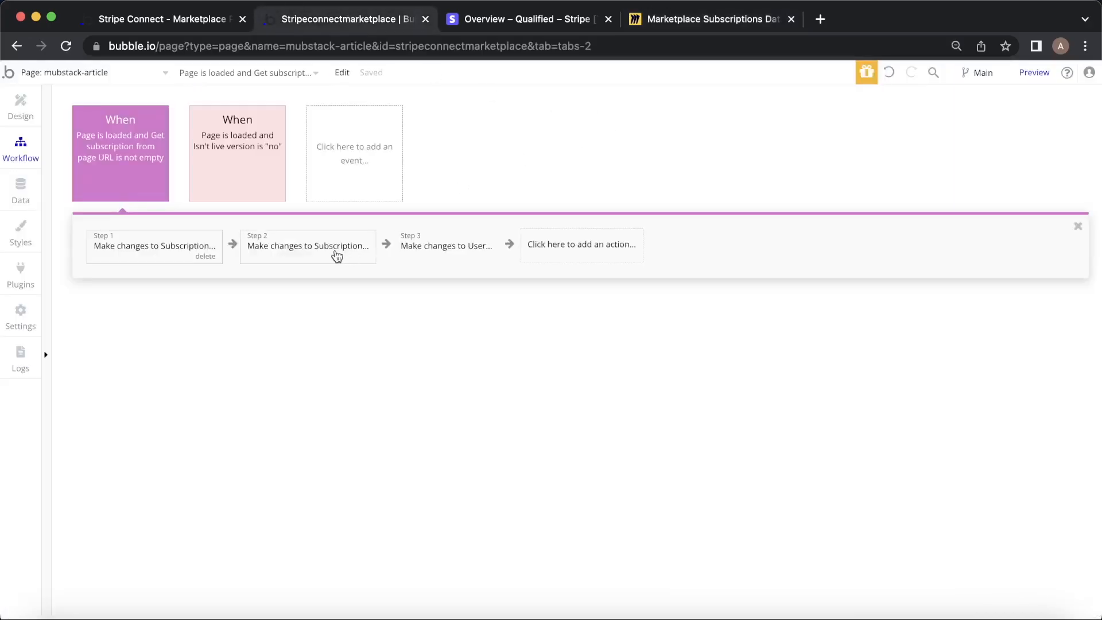
pyautogui.click(321, 252)
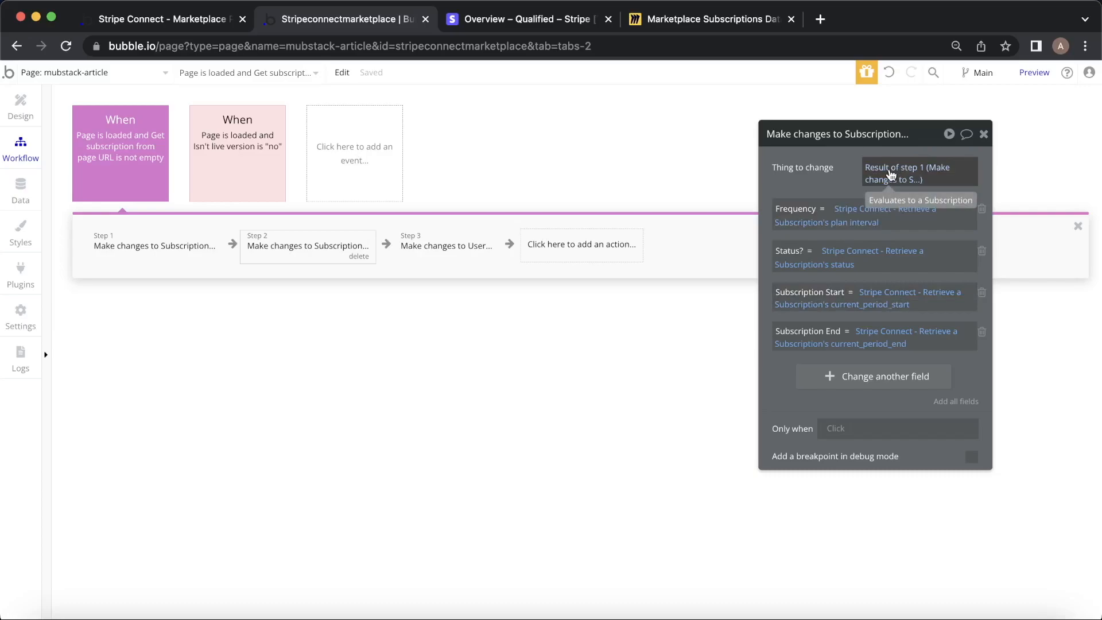
pyautogui.click(213, 244)
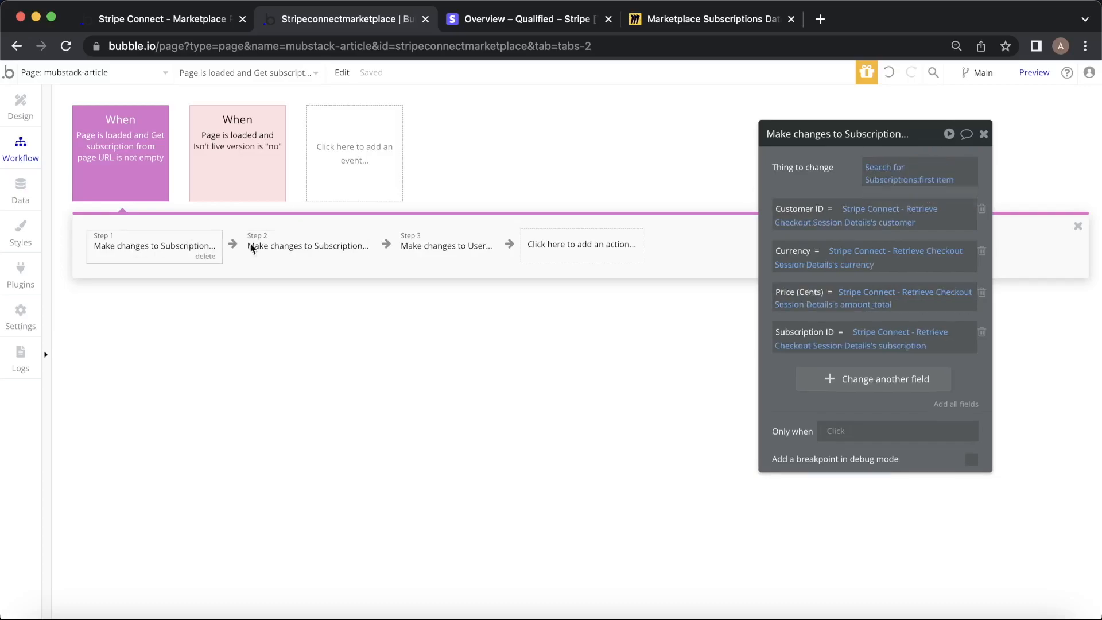
pyautogui.click(309, 251)
# Inspect the Retrieve a Subscription data source and its Stripe Connect API calls, then return to page design.
pyautogui.click(826, 215)
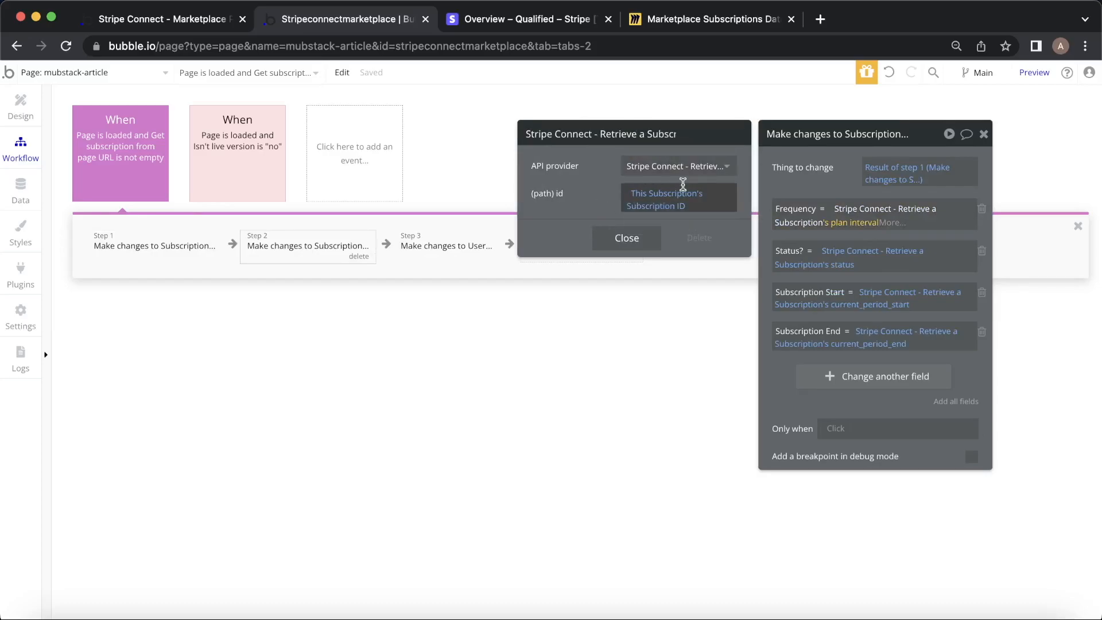
pyautogui.click(718, 167)
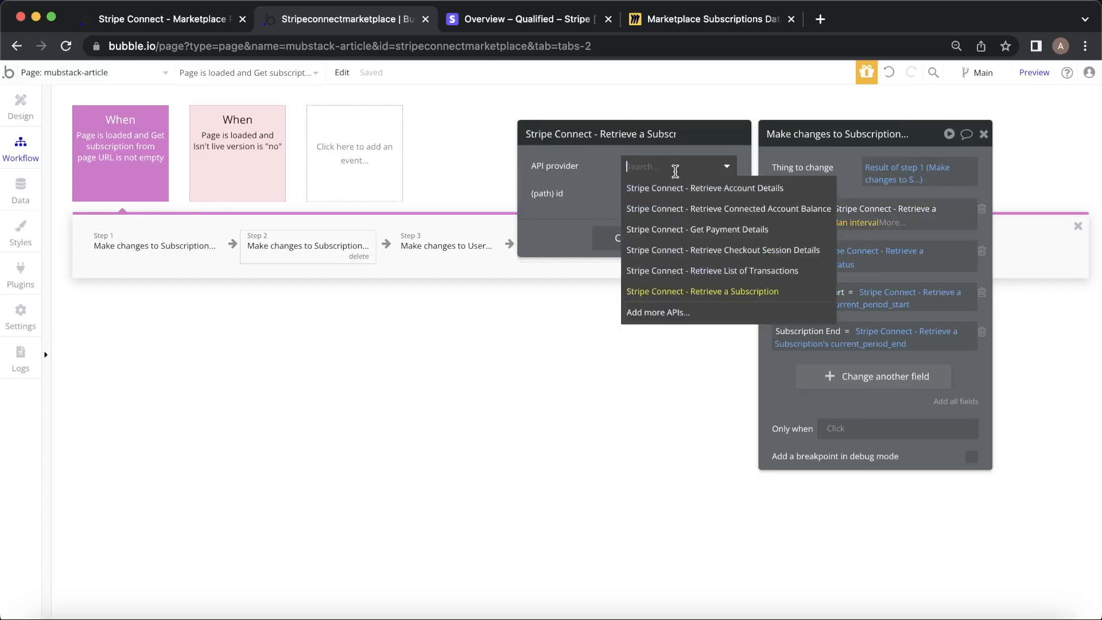
pyautogui.click(565, 175)
pyautogui.click(977, 129)
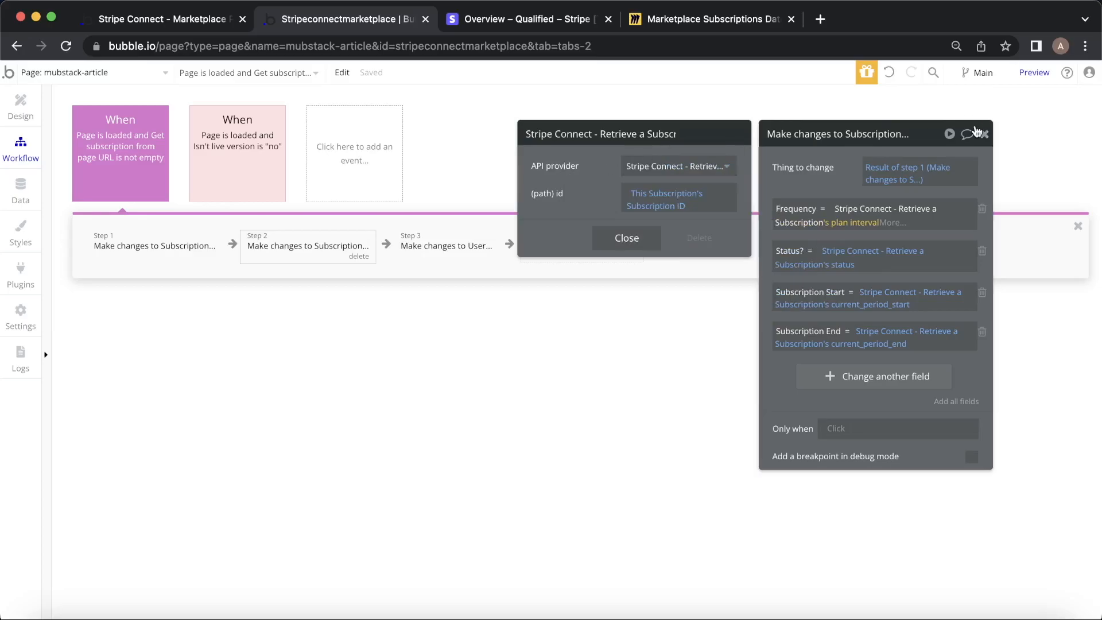
pyautogui.click(696, 24)
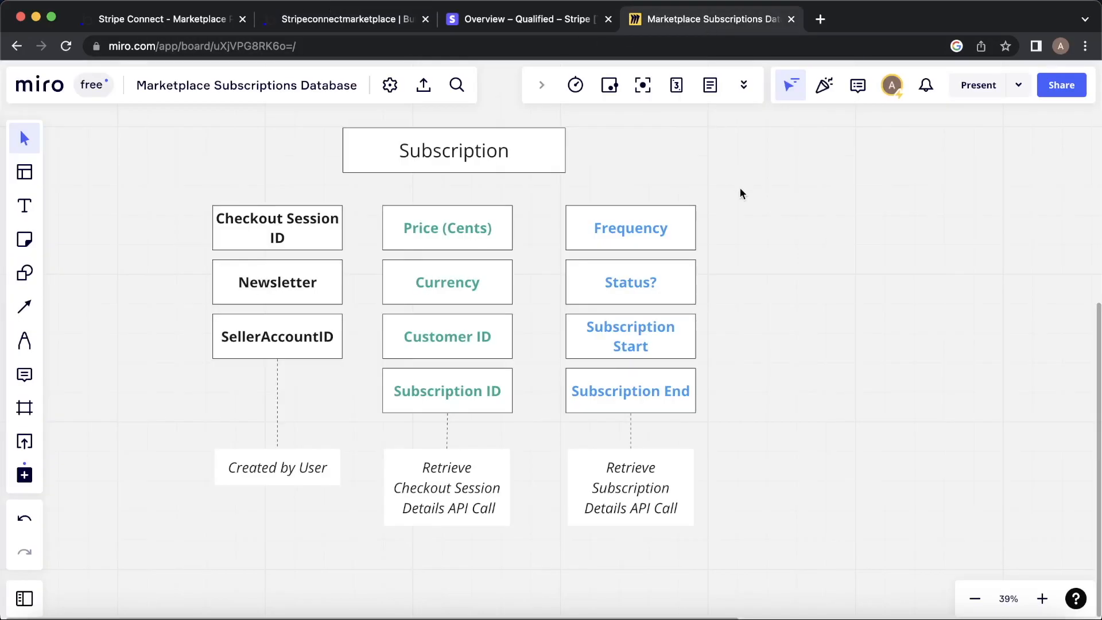
pyautogui.scroll(1, 740, 190)
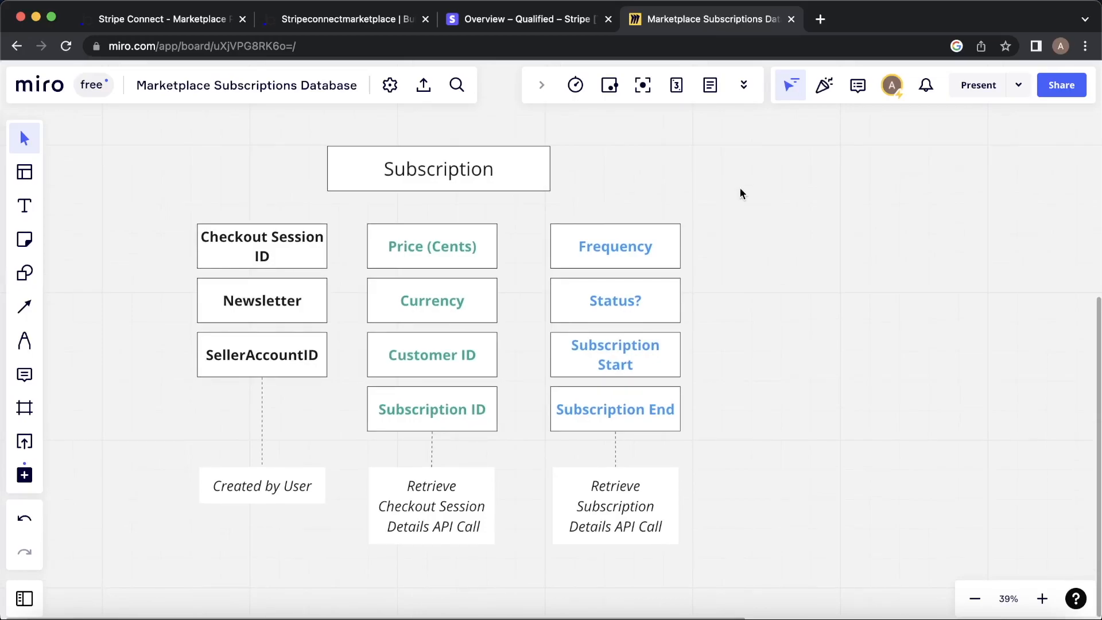
pyautogui.click(347, 18)
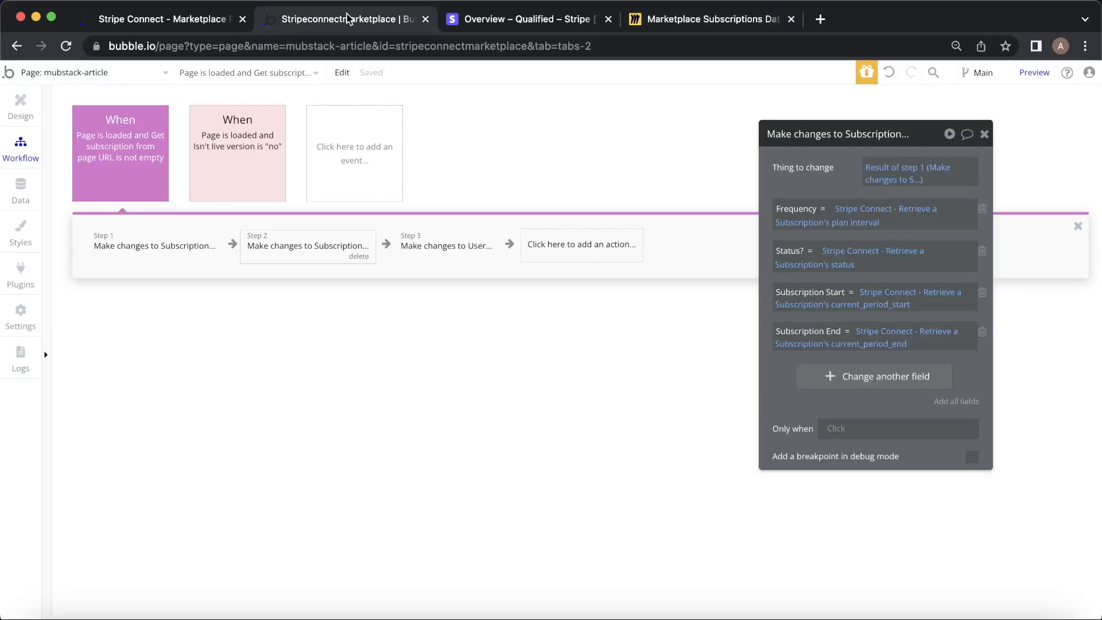
pyautogui.click(22, 107)
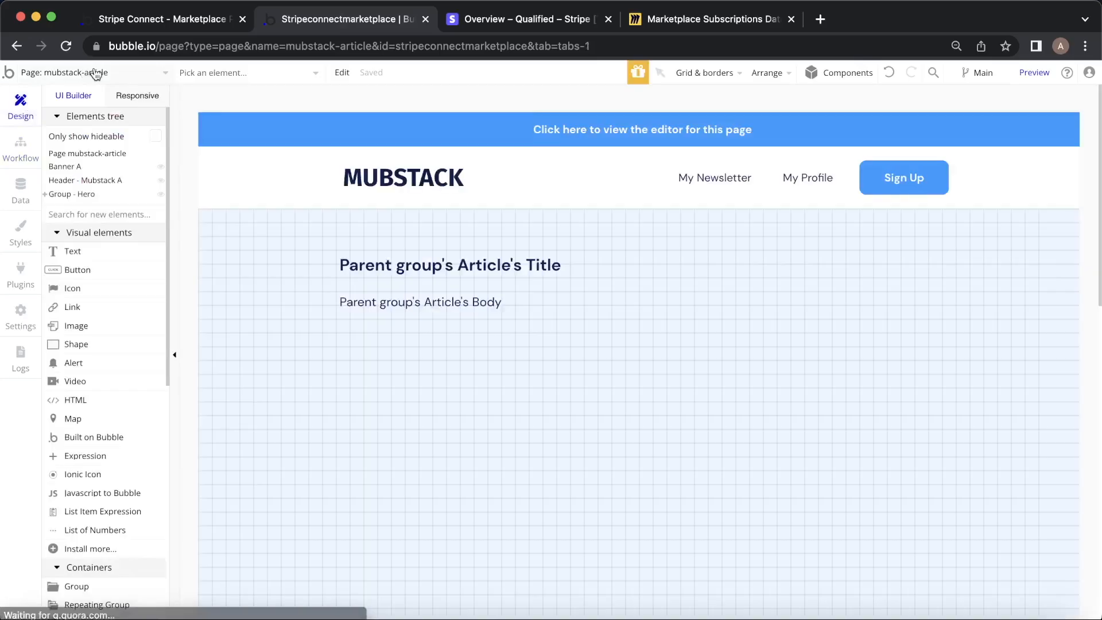
# Register a test writer with an email, password and newsletter name 'Mindie Hackers Newsletter'.
pyautogui.click(167, 21)
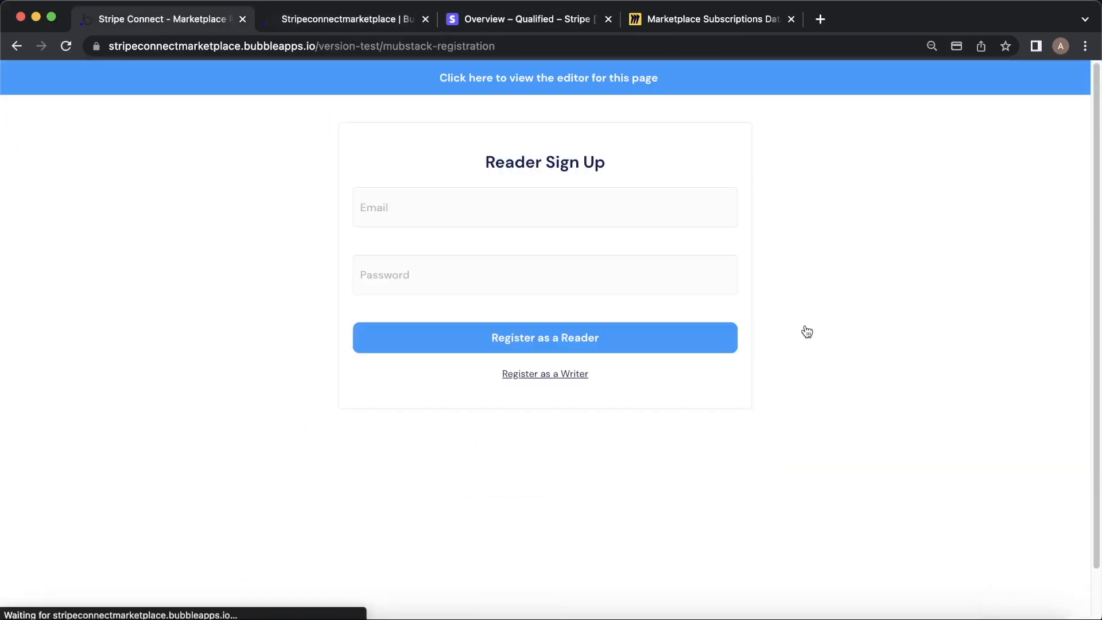
pyautogui.click(573, 376)
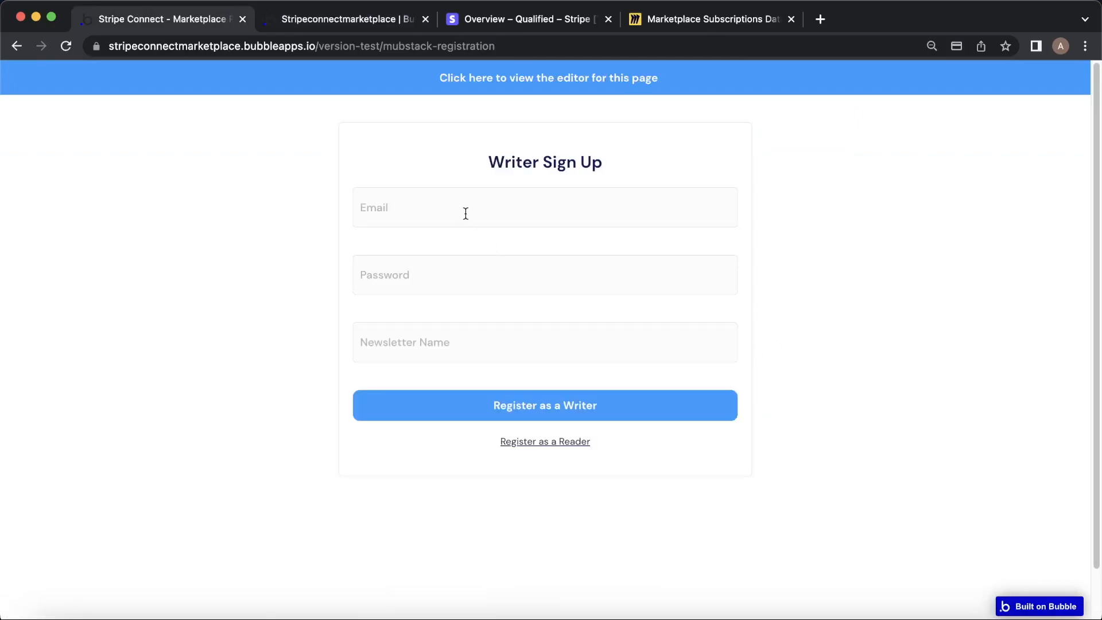
pyautogui.click(466, 214)
pyautogui.press('Tab')
pyautogui.write('•••')
pyautogui.press('Tab')
pyautogui.write('Mindie Hackers Newsletter')
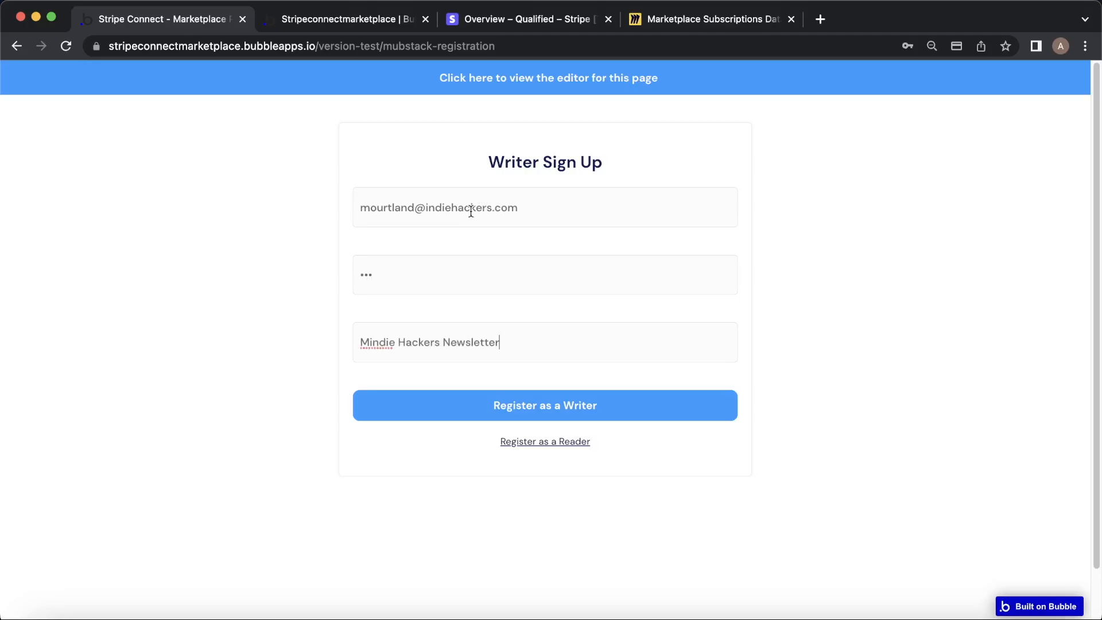
pyautogui.click(595, 402)
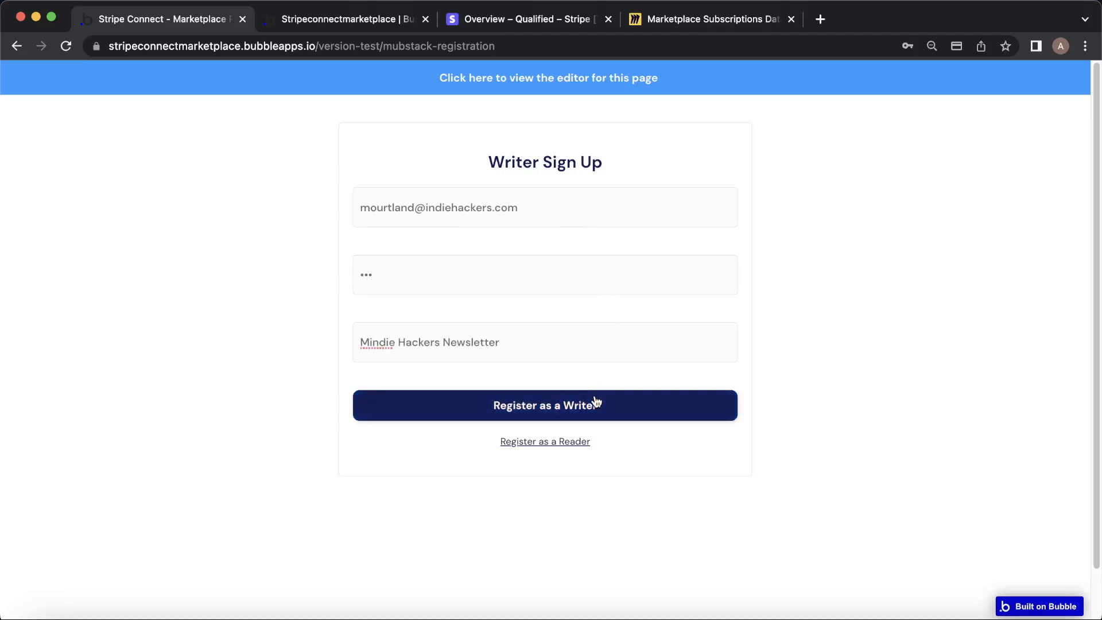
# Open the mubstack-registration page in the Bubble editor.
pyautogui.click(413, 19)
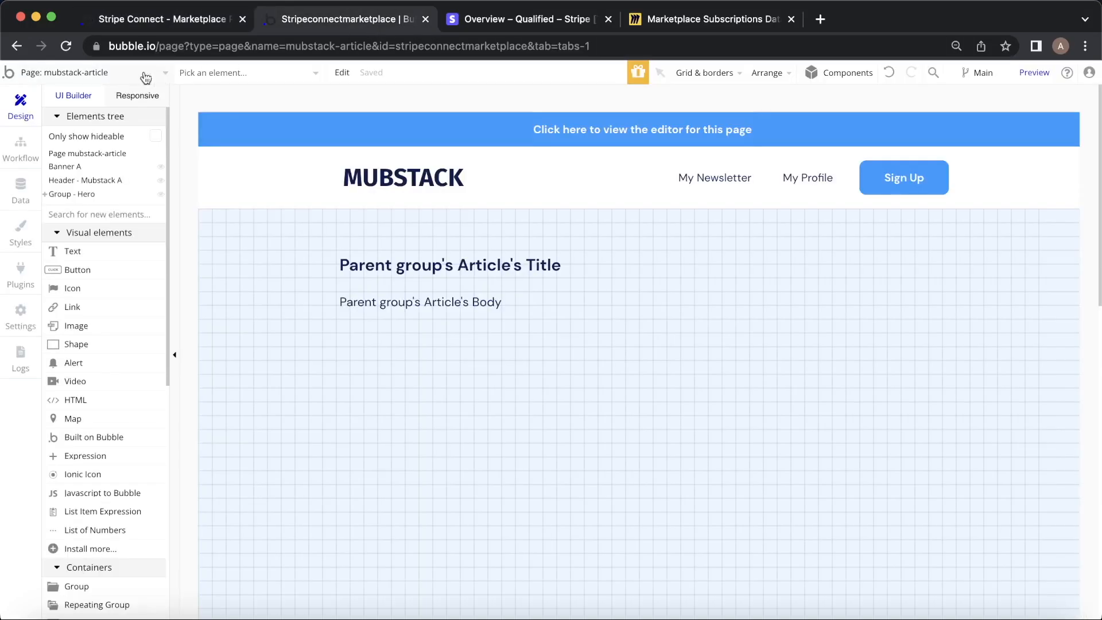
pyautogui.click(106, 68)
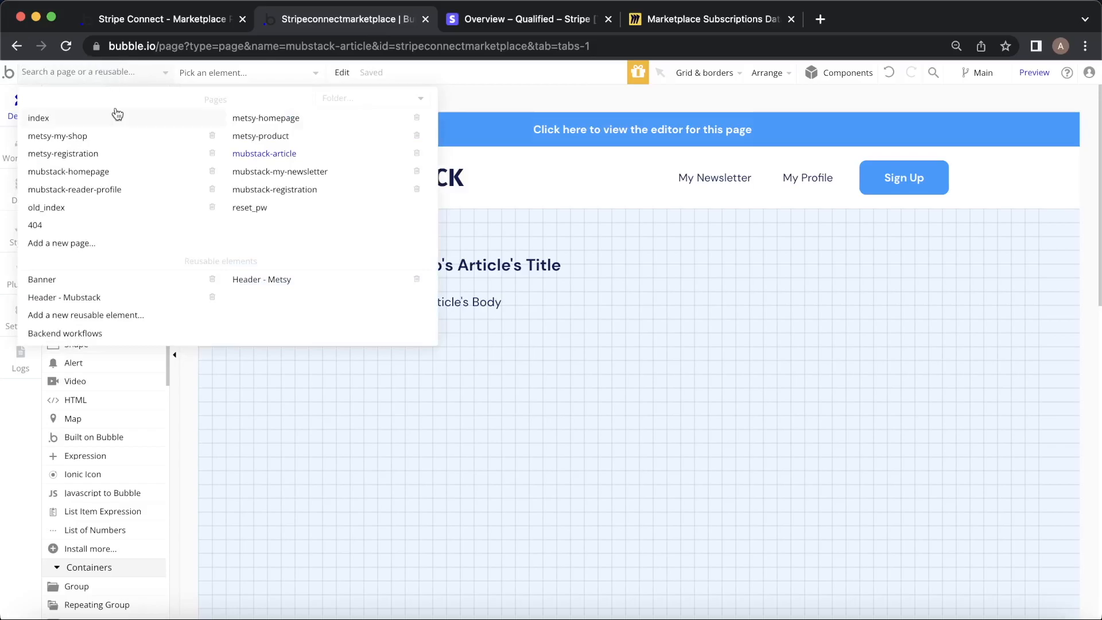
pyautogui.click(305, 190)
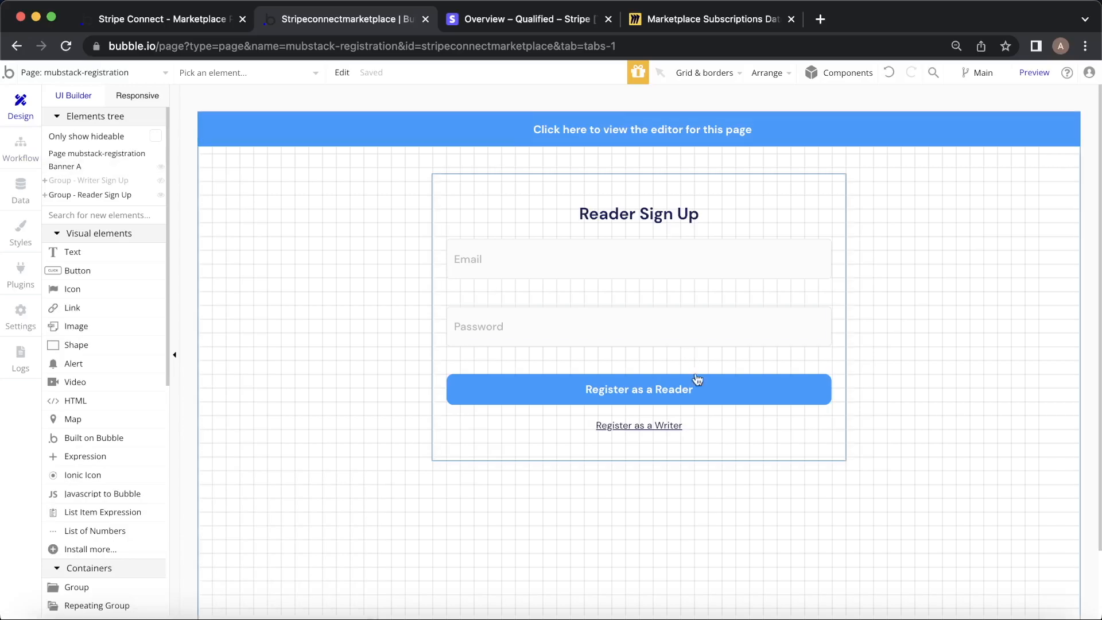
# Reveal the Writer Sign Up group and view the Register as a Writer workflow's sign-up, log-in and create-Newsletter steps.
pyautogui.scroll(-3, 677, 355)
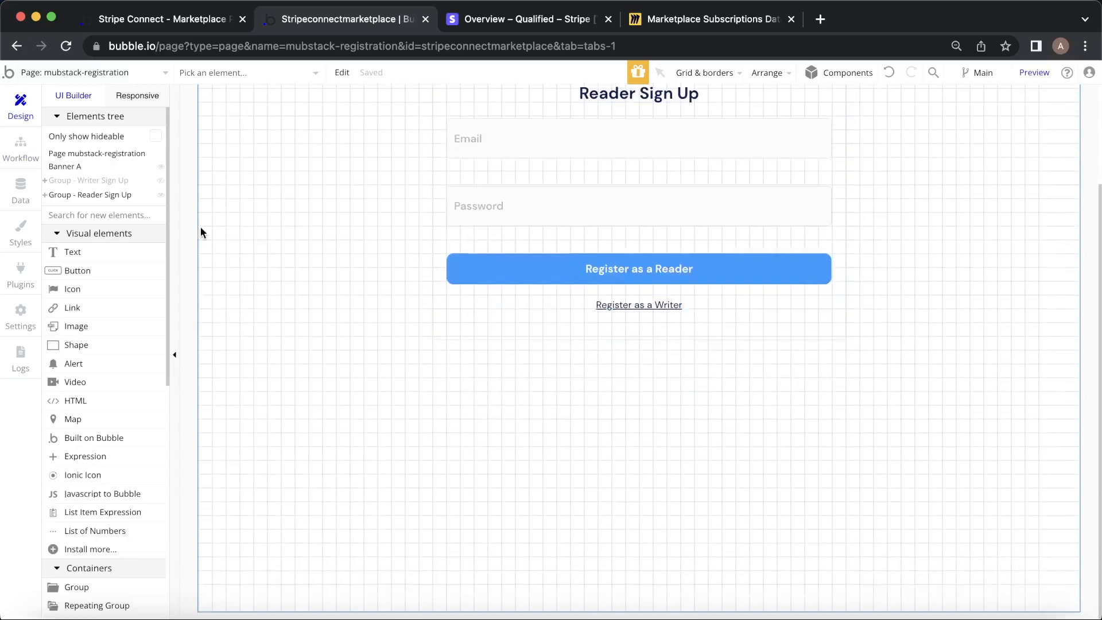
pyautogui.click(109, 181)
pyautogui.scroll(-3, 585, 270)
pyautogui.click(634, 201)
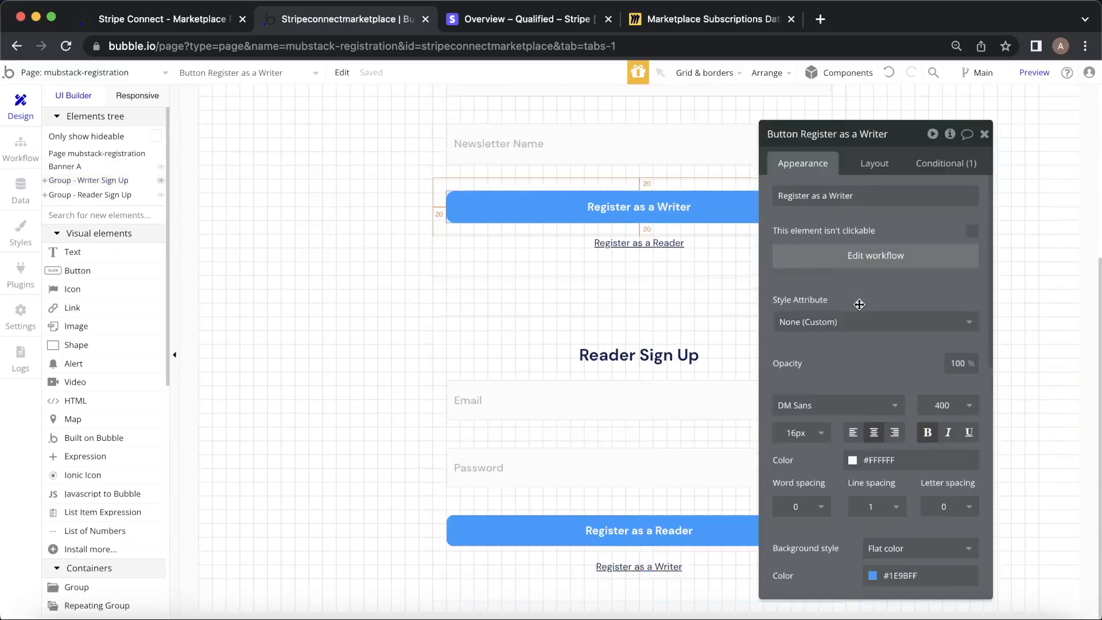
pyautogui.click(913, 258)
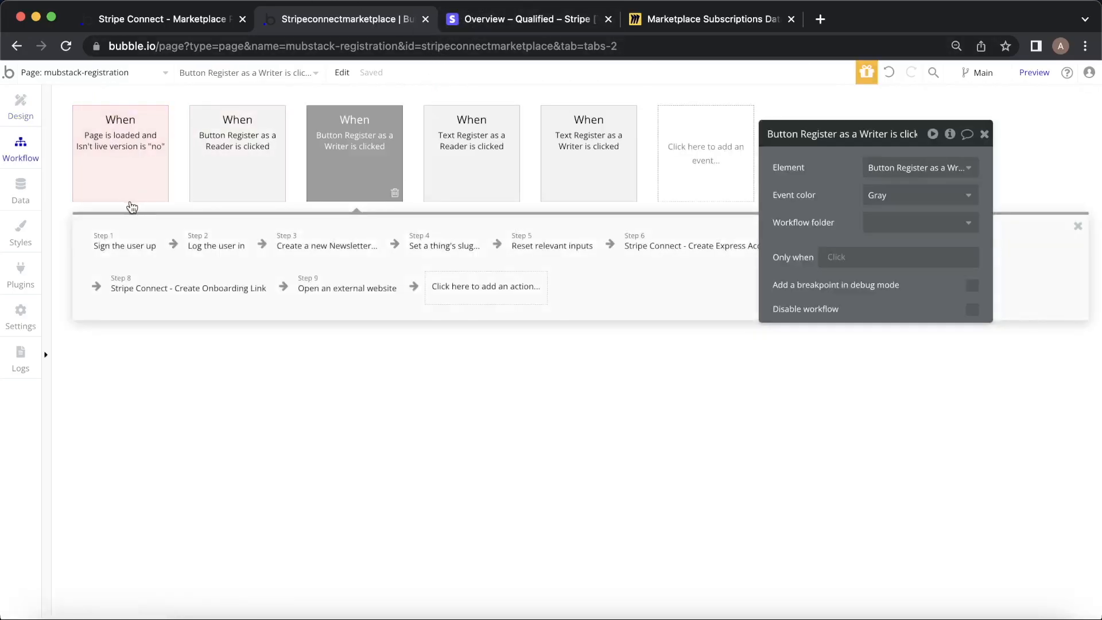
pyautogui.click(114, 250)
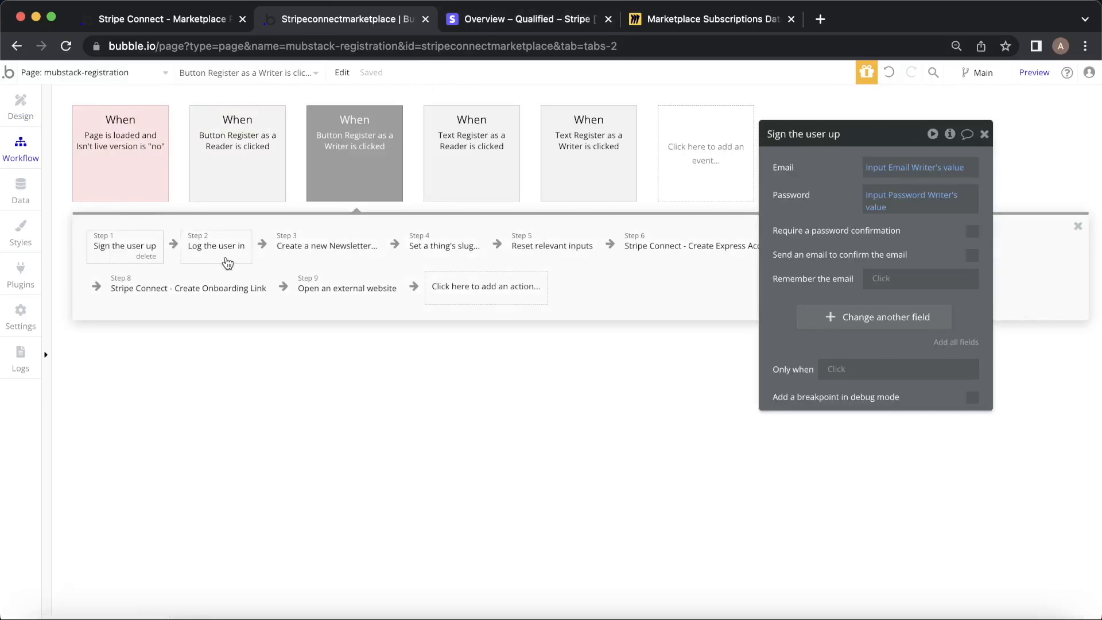
pyautogui.click(219, 261)
pyautogui.click(326, 261)
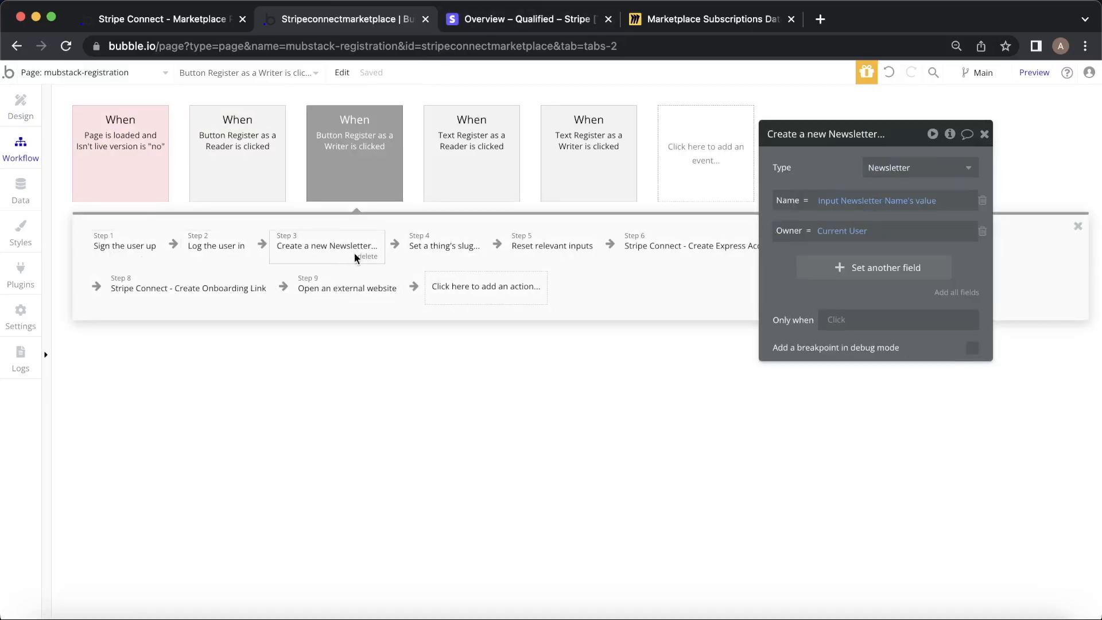
# Compare the create-Newsletter step with the Miro database diagram.
pyautogui.click(669, 21)
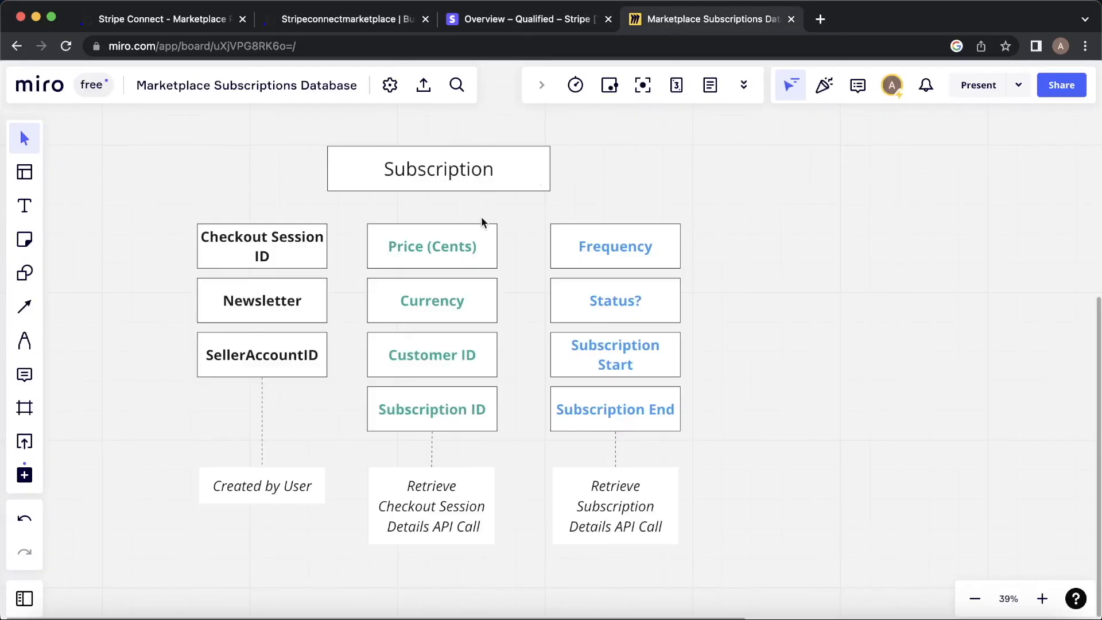
pyautogui.scroll(-10, 795, 213)
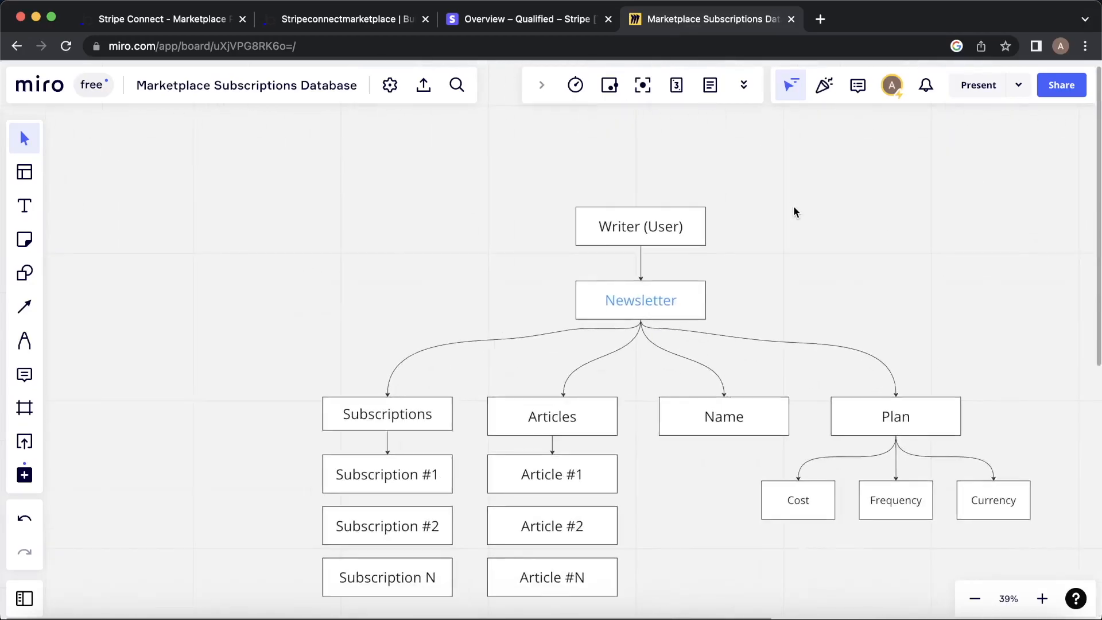
pyautogui.scroll(-3, 795, 212)
pyautogui.hscroll(3, 795, 212)
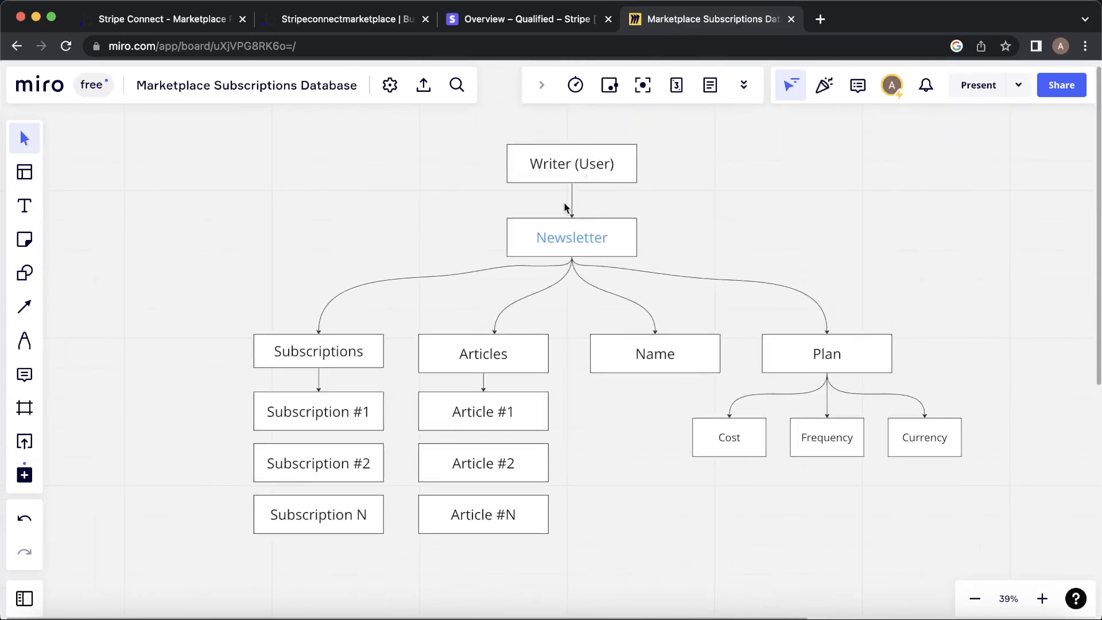
pyautogui.click(347, 19)
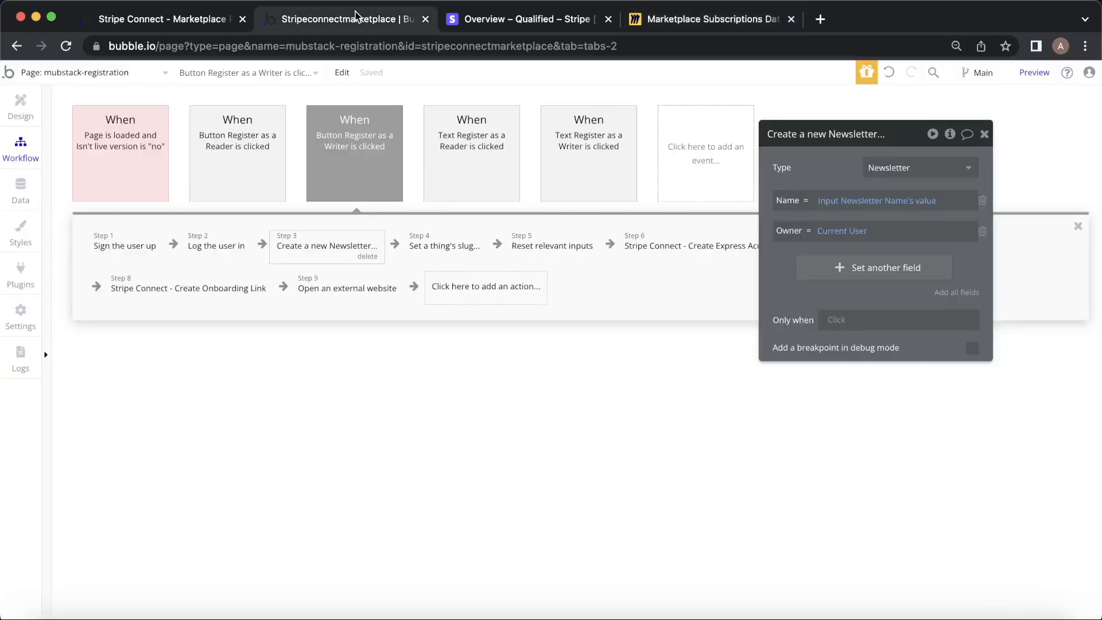
# Inspect the Create Express Account and Make changes to current user steps against the User type's fields.
pyautogui.moveTo(776, 290); pyautogui.dragTo(660, 486)
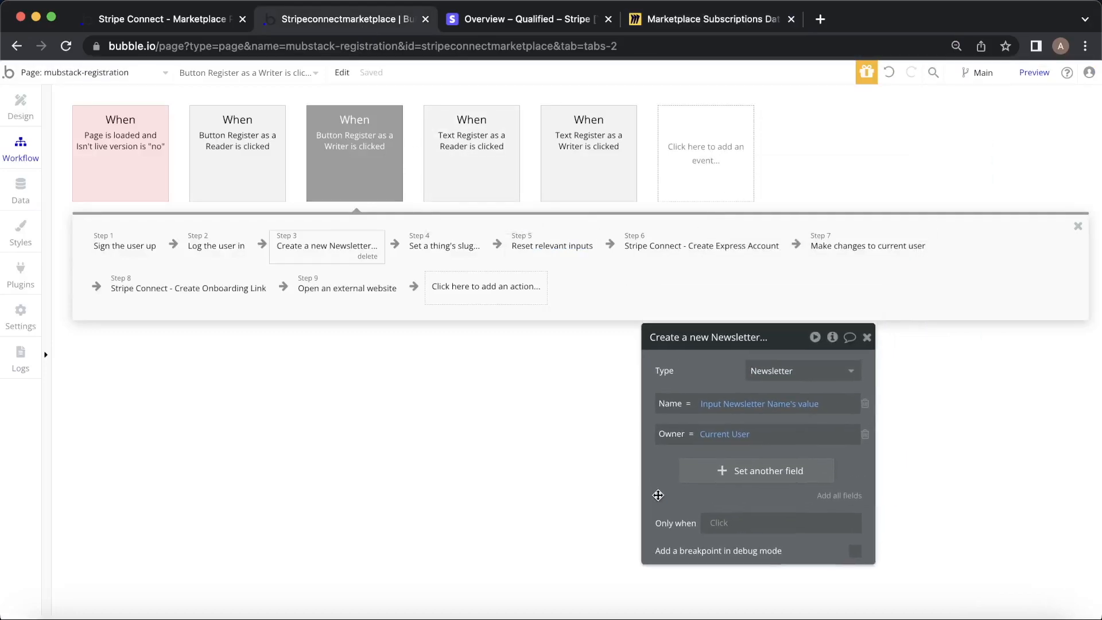
pyautogui.click(678, 253)
pyautogui.moveTo(679, 406); pyautogui.dragTo(637, 348)
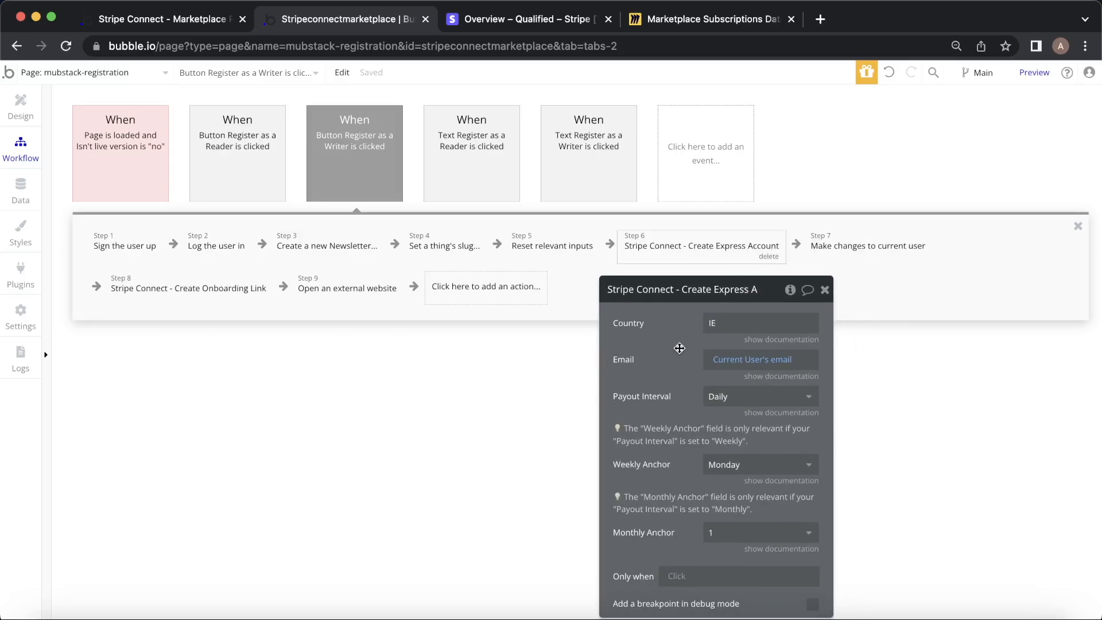
pyautogui.click(882, 250)
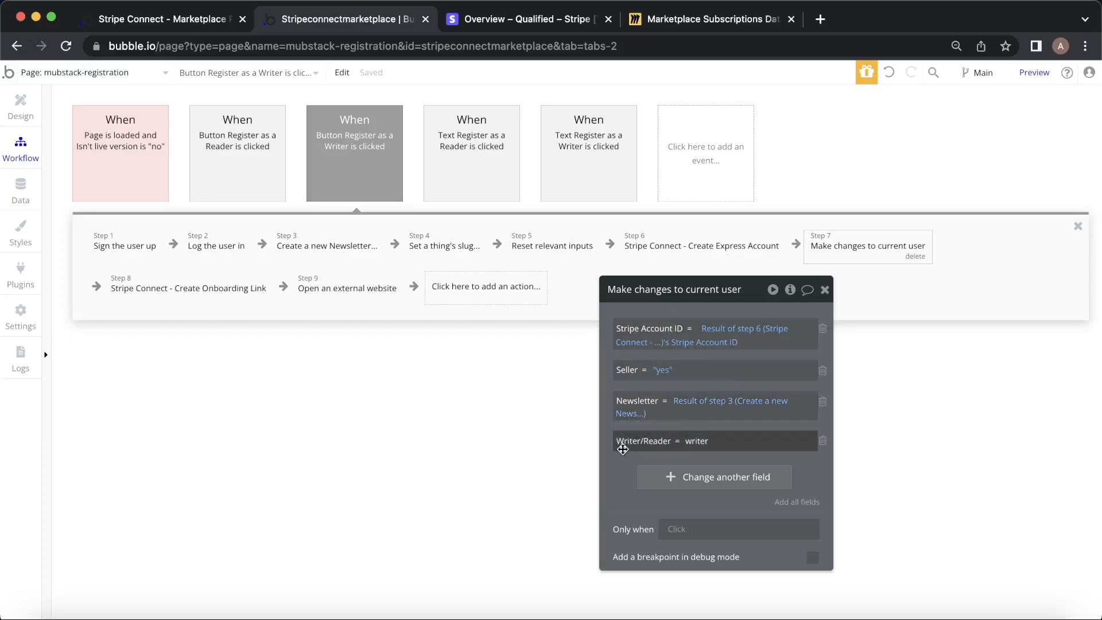
pyautogui.click(28, 188)
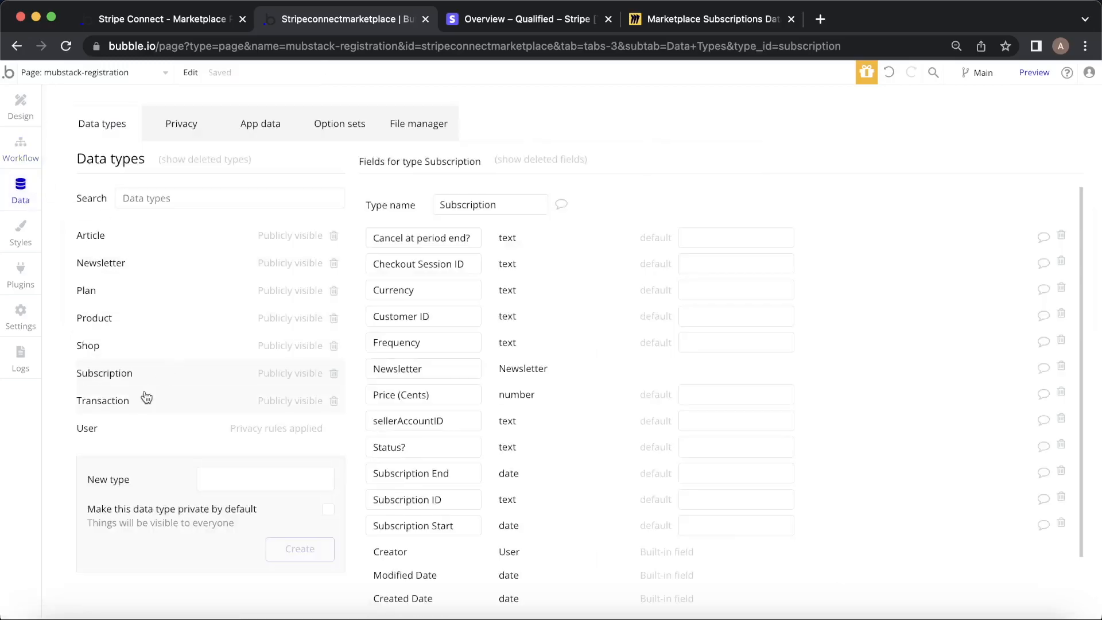
pyautogui.click(120, 405)
pyautogui.click(181, 426)
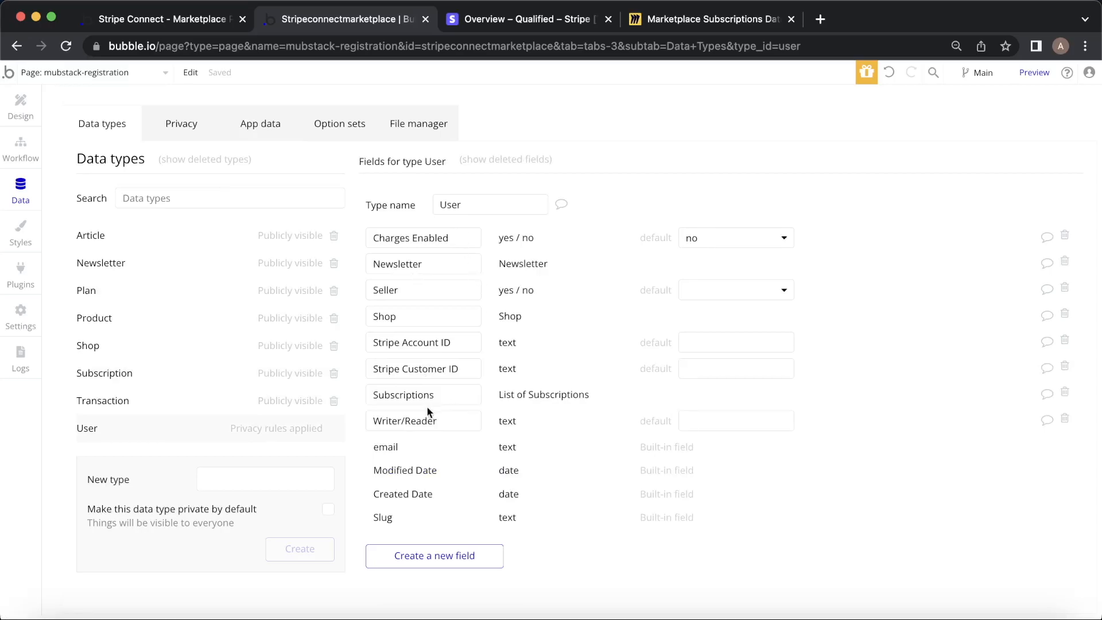
# Check the Create Onboarding Link step and the final Open an external website step's destination.
pyautogui.click(21, 148)
pyautogui.click(172, 291)
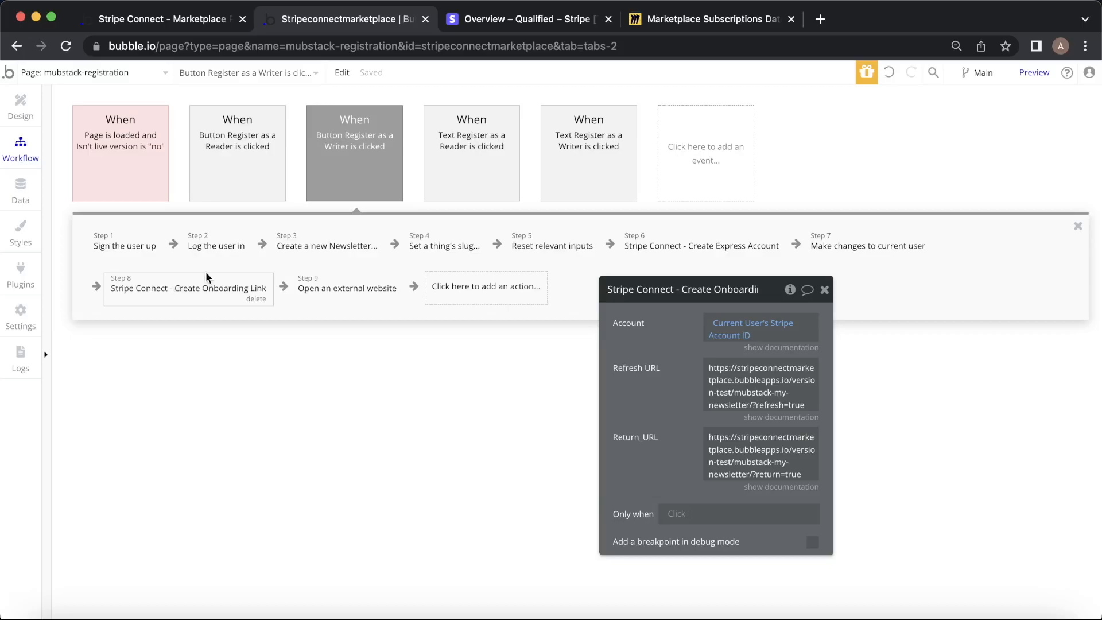
pyautogui.click(304, 290)
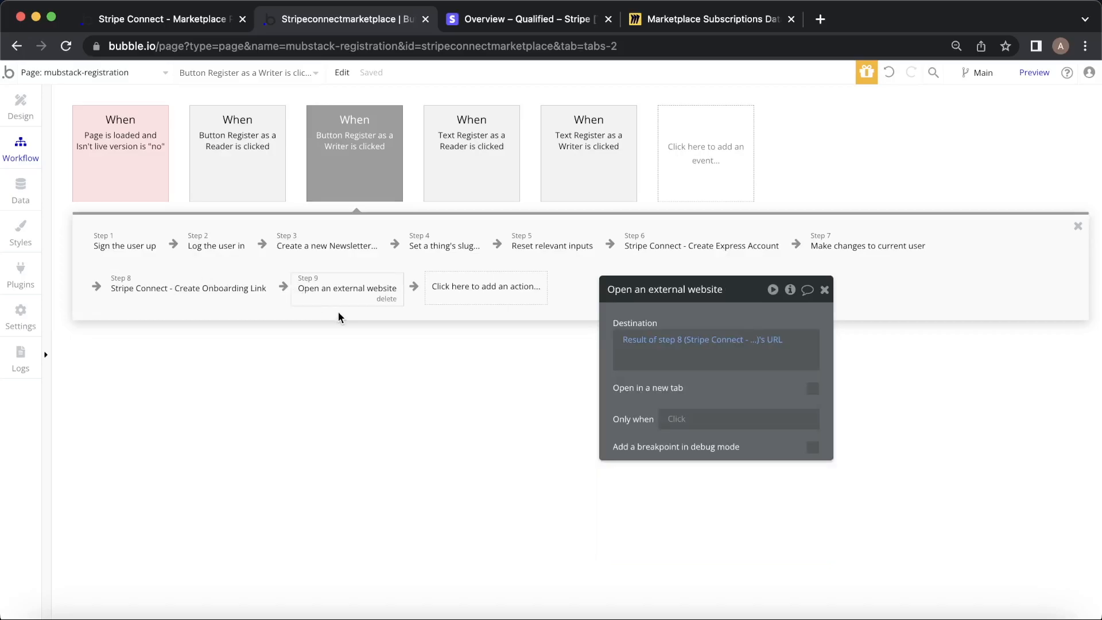
# Complete Stripe's test-mode onboarding with the test phone number, professional details and a test payout account.
pyautogui.click(178, 18)
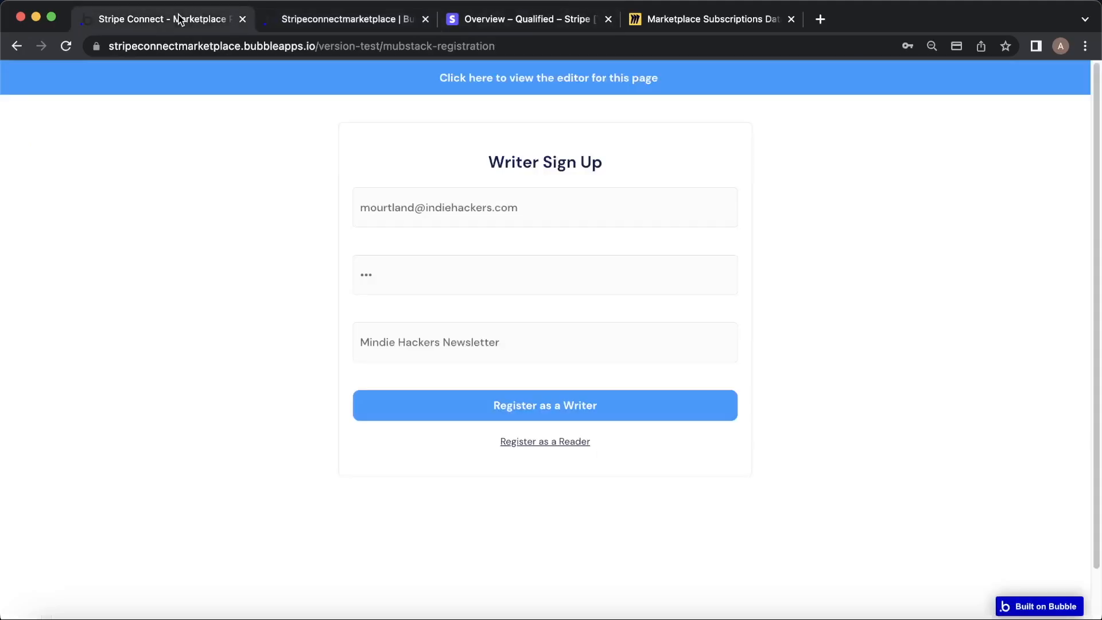
pyautogui.click(595, 398)
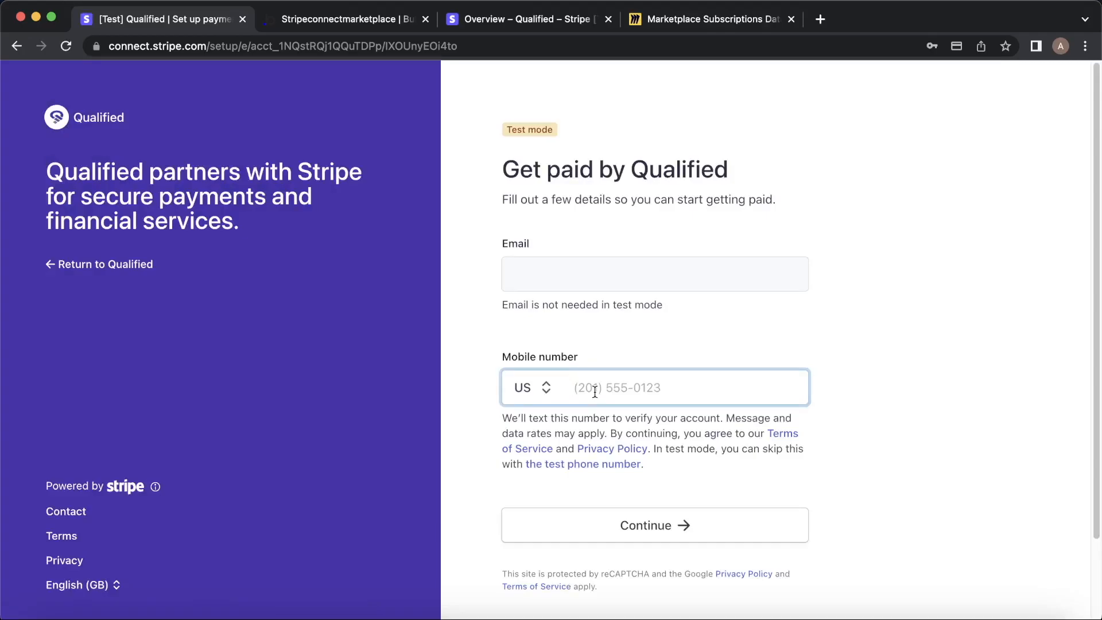
pyautogui.click(595, 464)
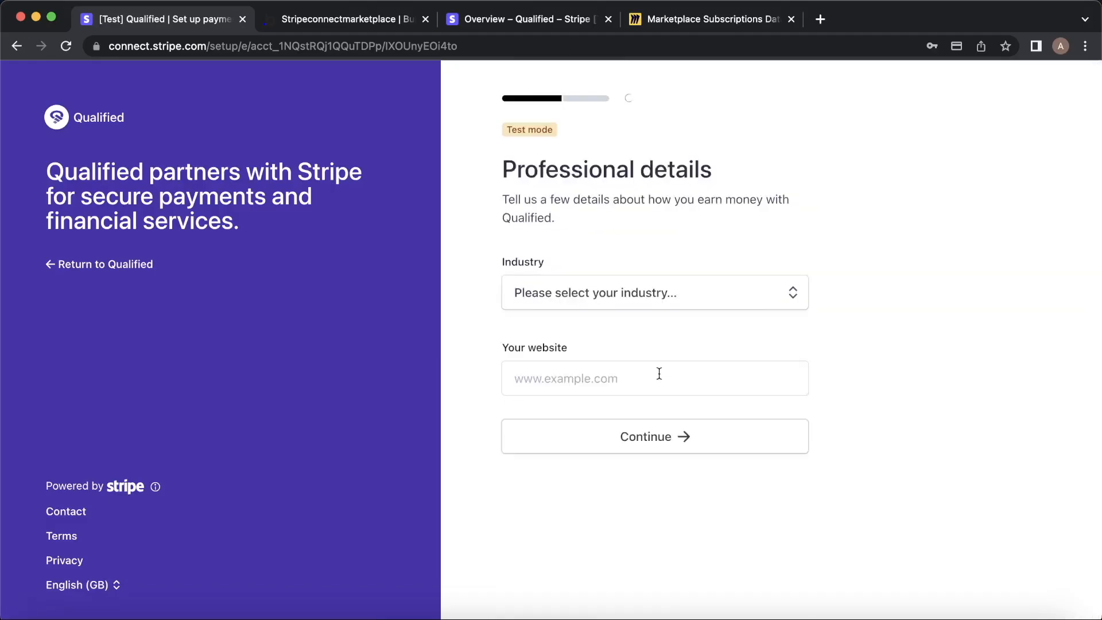
pyautogui.click(659, 374)
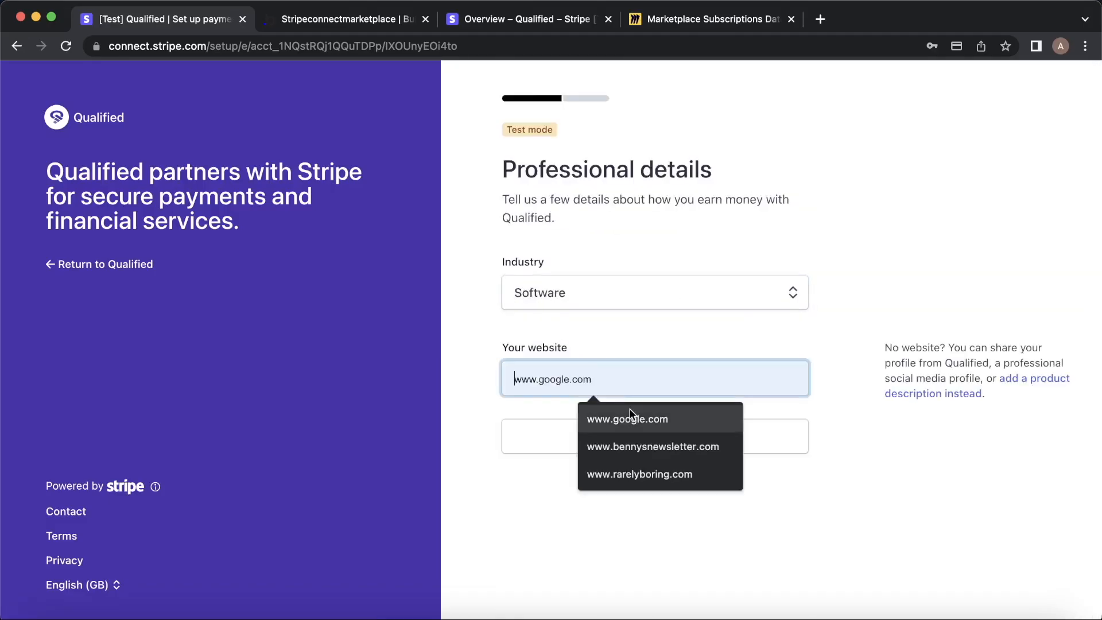
pyautogui.click(630, 412)
pyautogui.press('Return')
pyautogui.click(753, 303)
pyautogui.click(717, 462)
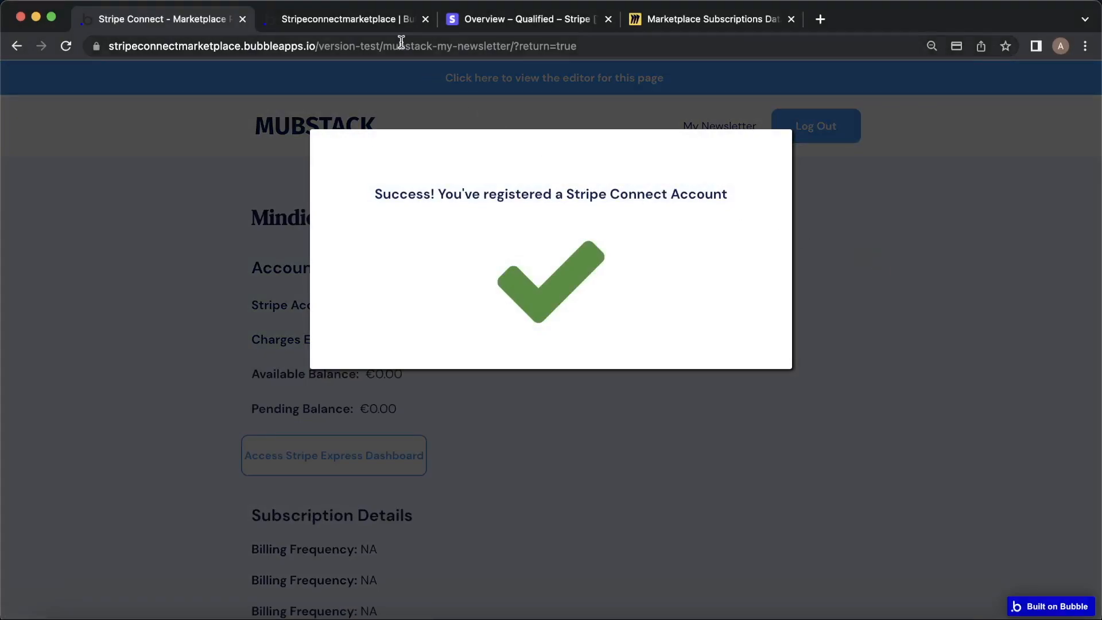
# Dismiss the Stripe Connect success message and open the mubstack-my-newsletter page's workflows.
pyautogui.click(851, 257)
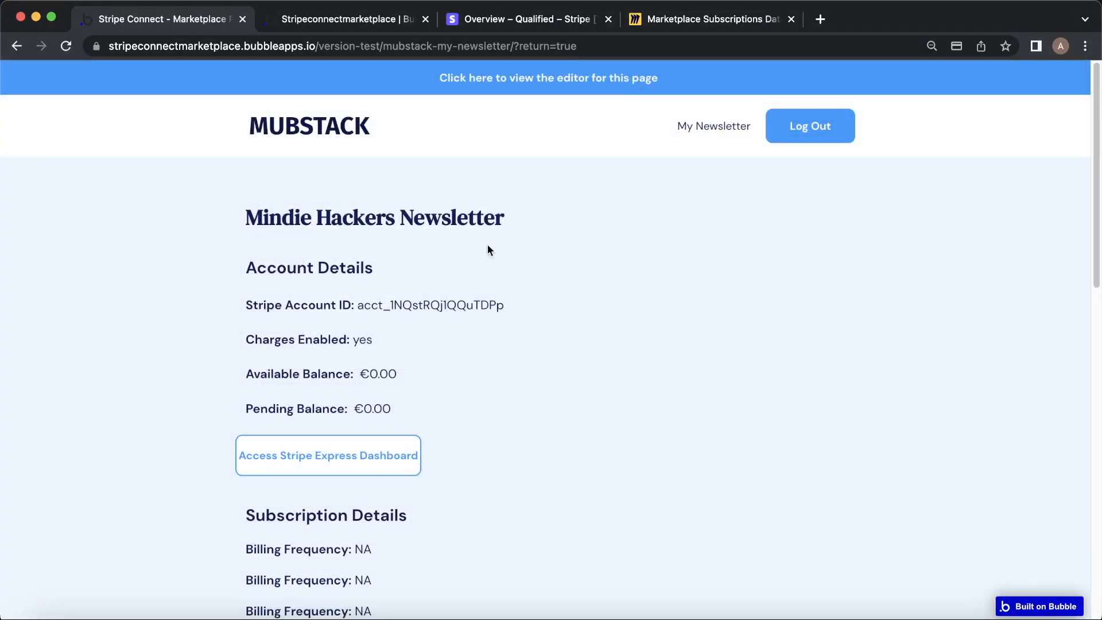
pyautogui.scroll(-3, 486, 246)
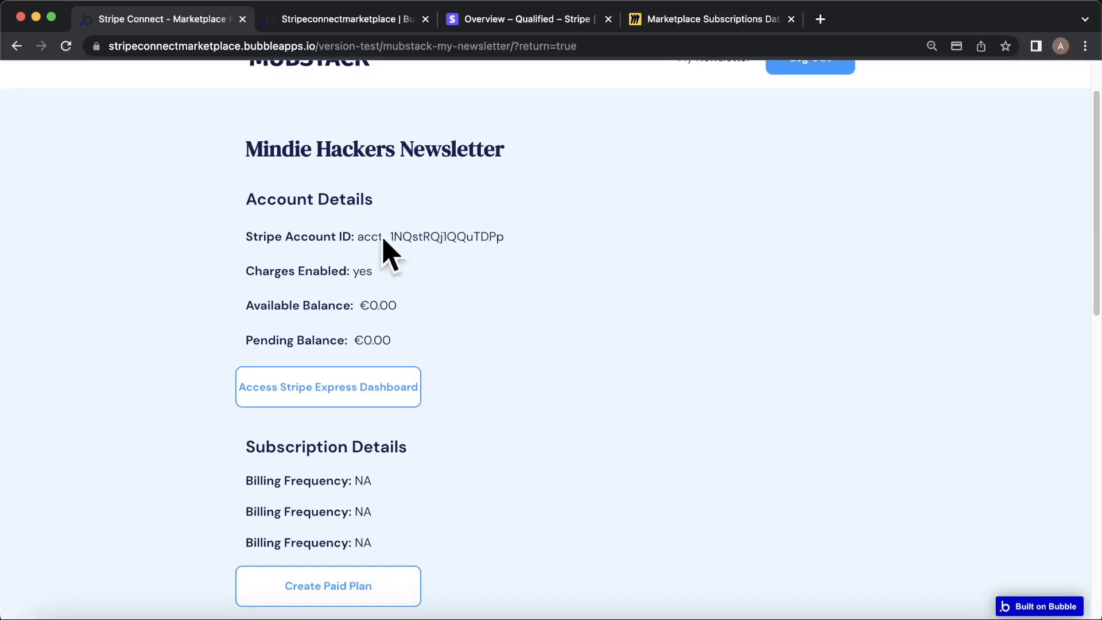
pyautogui.scroll(-1, 502, 227)
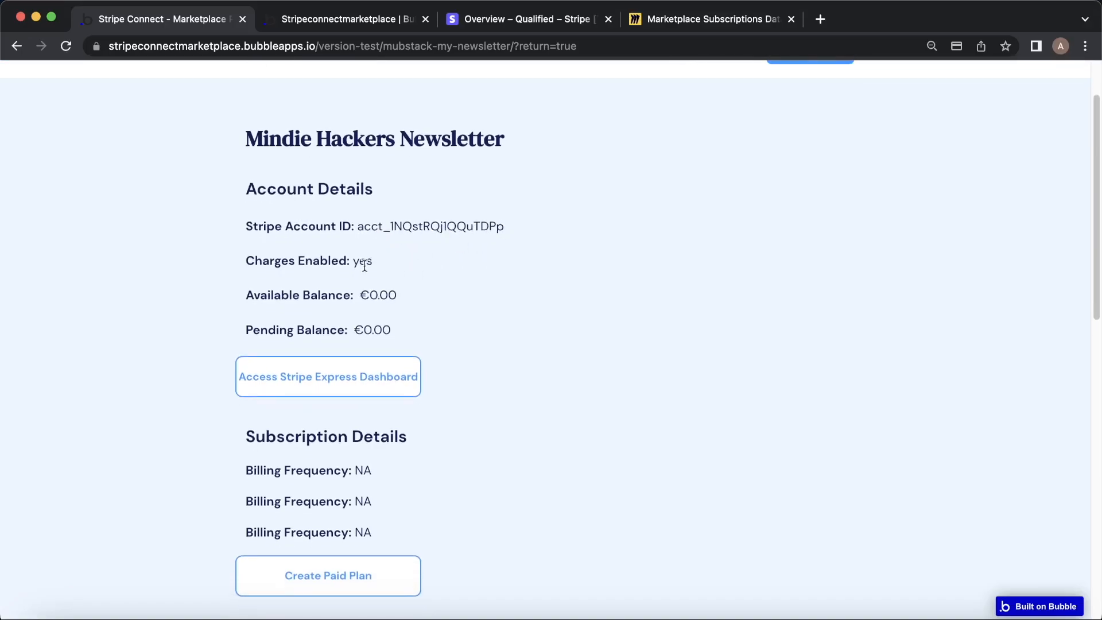
pyautogui.click(351, 17)
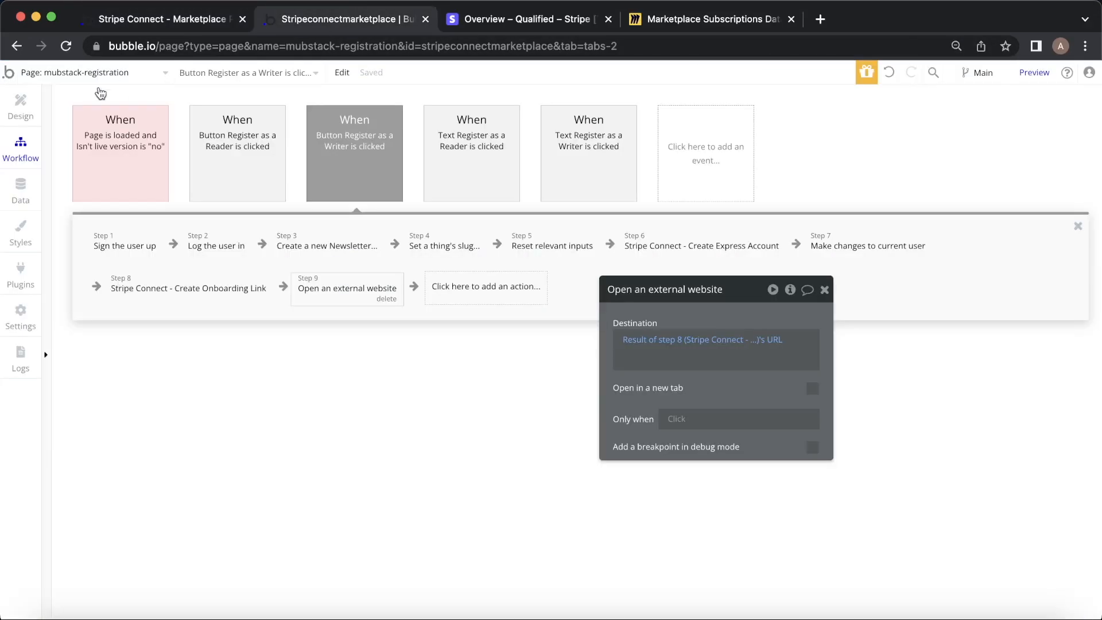
pyautogui.click(99, 81)
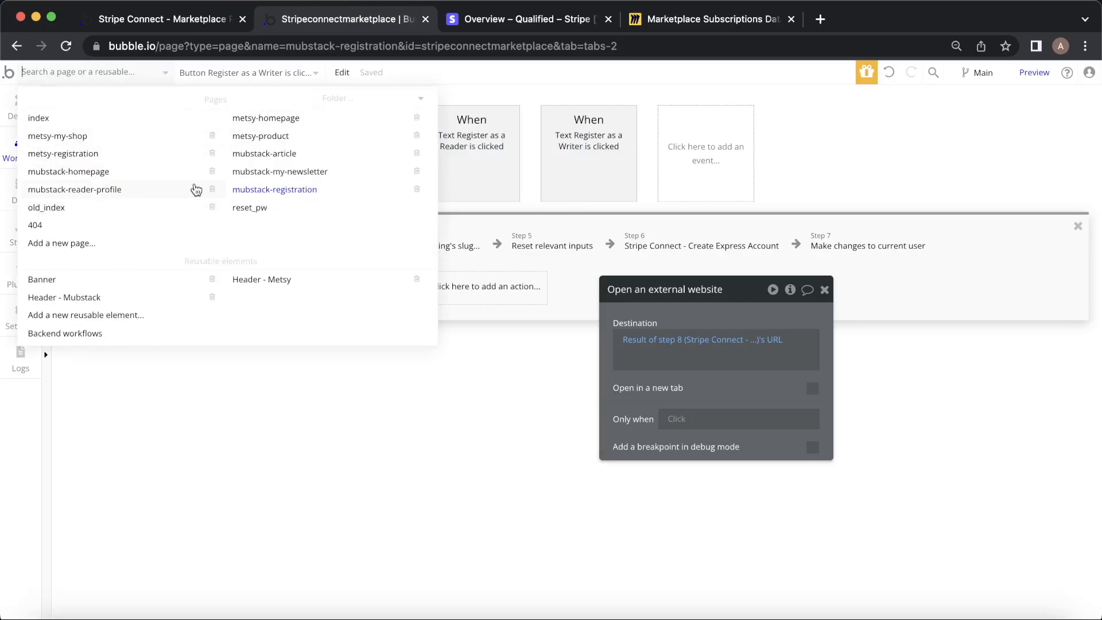
pyautogui.click(322, 171)
pyautogui.click(21, 109)
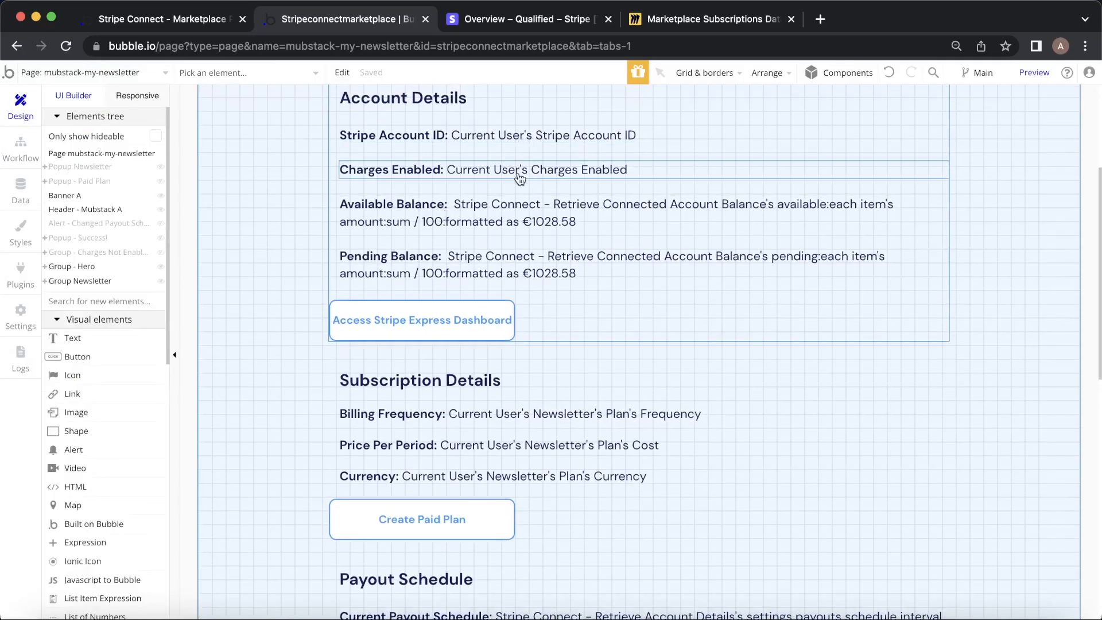
pyautogui.click(20, 148)
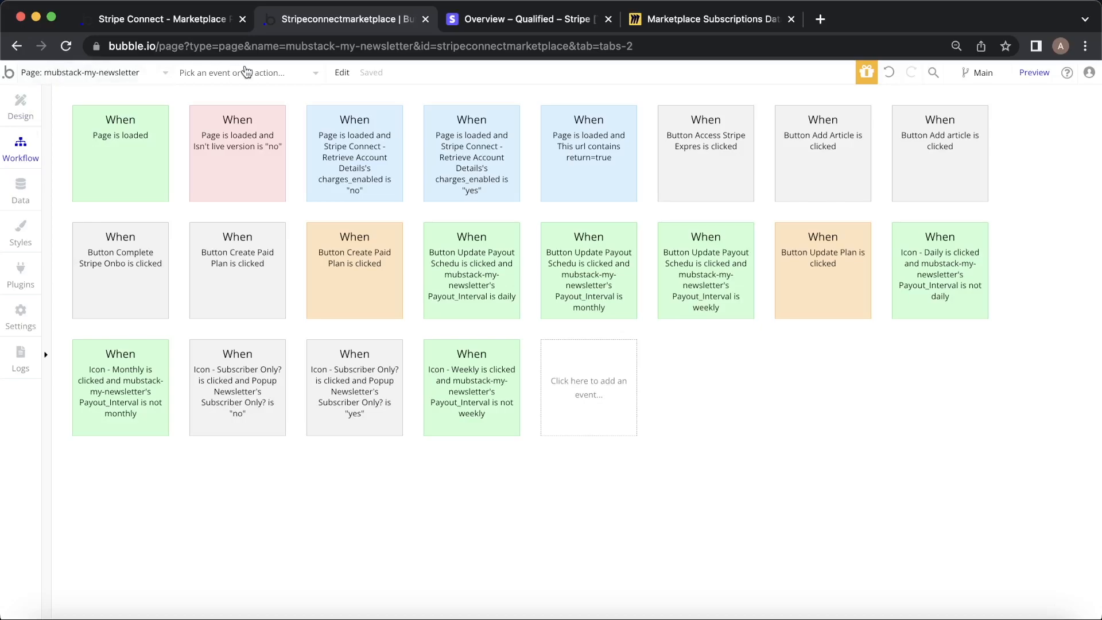
# Review the page-load workflows setting Charges Enabled to yes or no and showing the warning group.
pyautogui.click(459, 144)
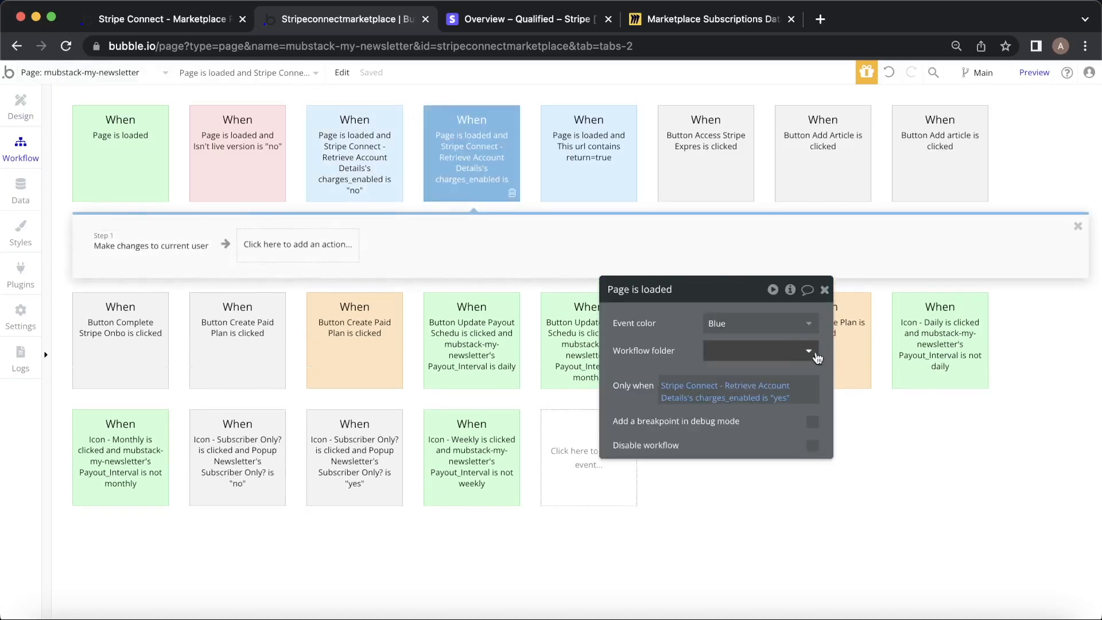
pyautogui.click(178, 241)
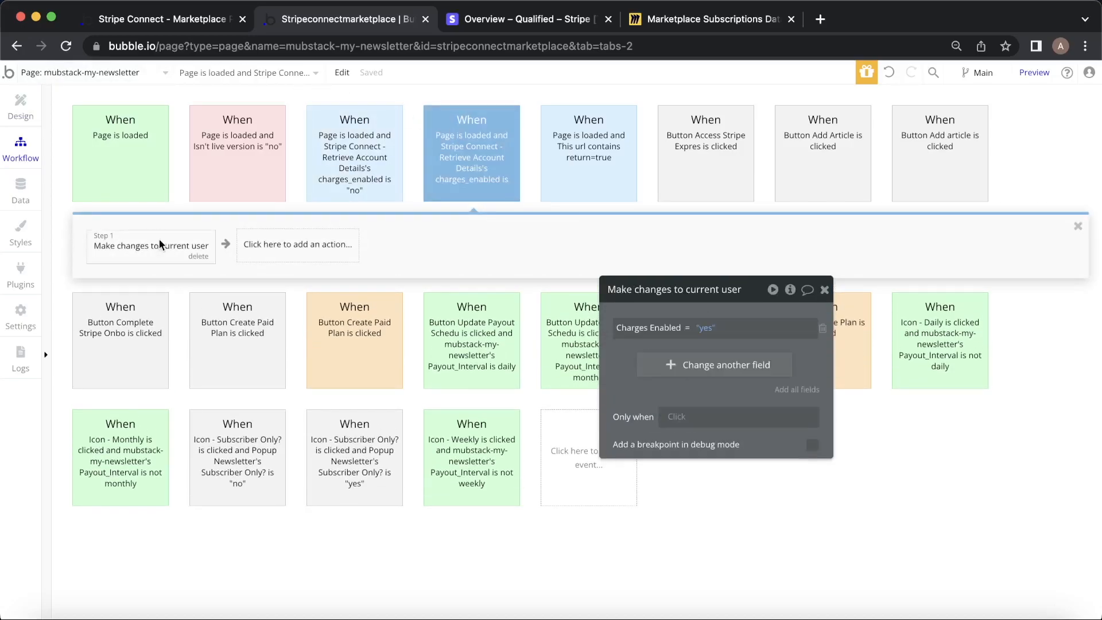
pyautogui.click(373, 152)
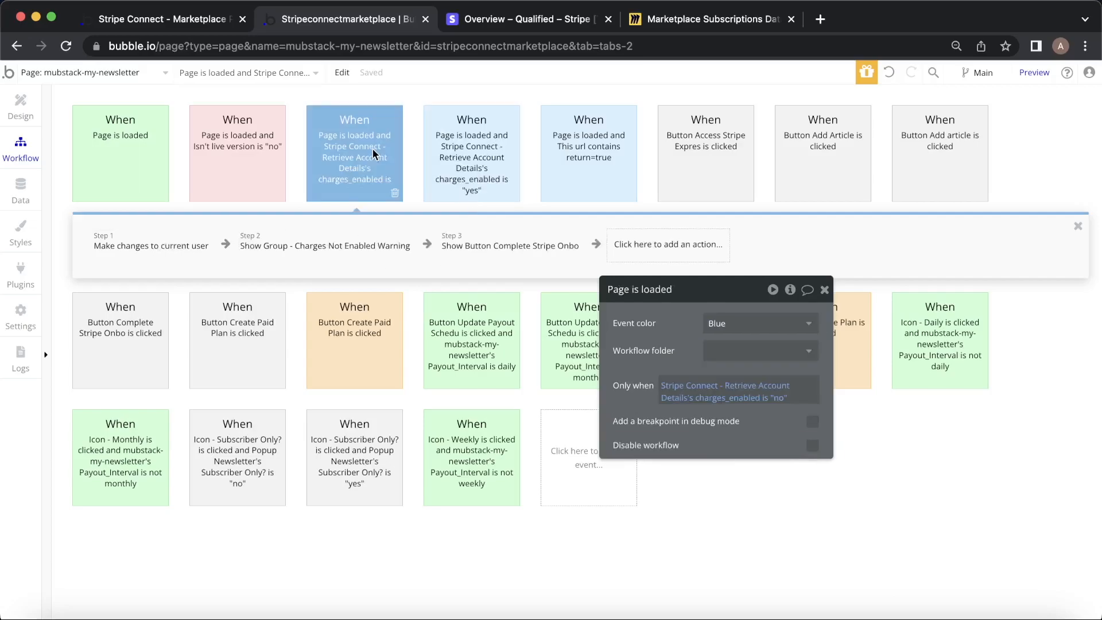
pyautogui.click(163, 252)
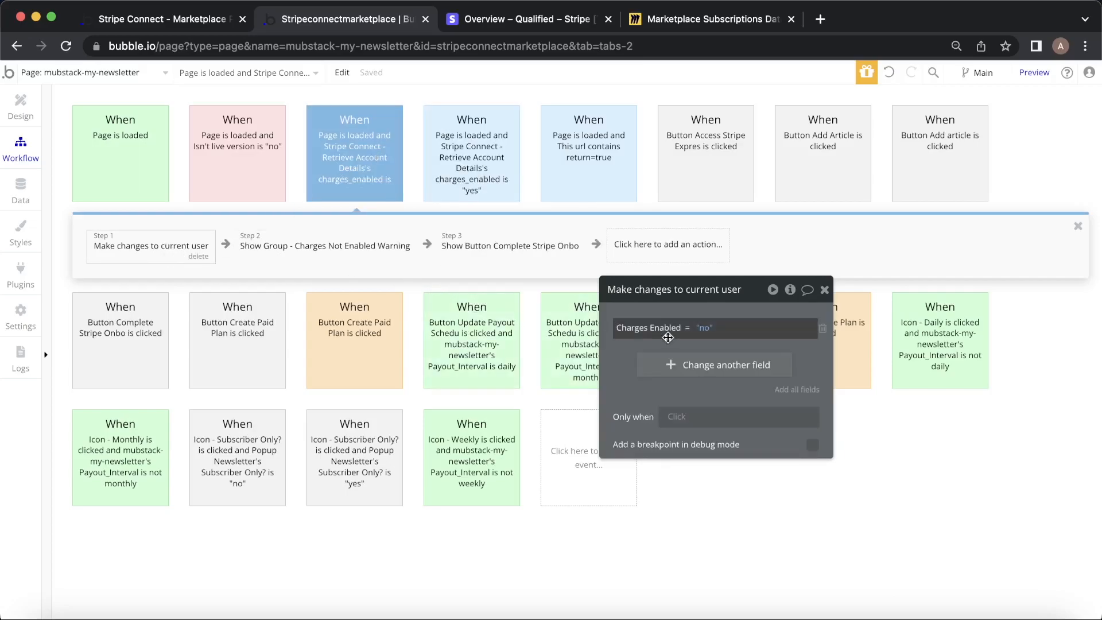
pyautogui.click(303, 248)
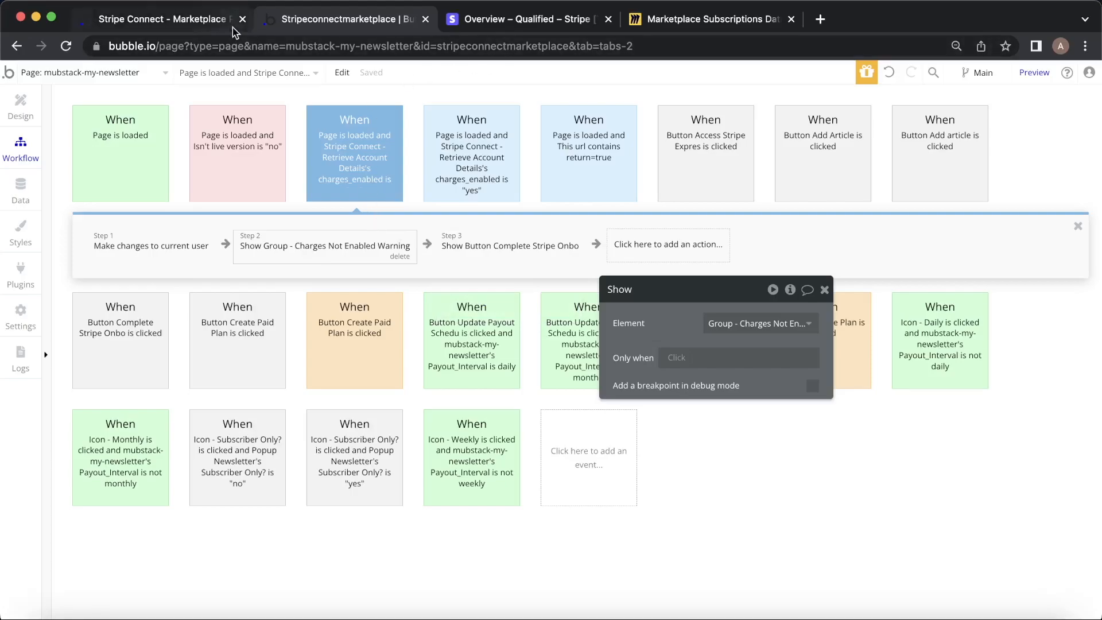
pyautogui.click(197, 23)
# Create a Monthly paid plan priced 10 USD instead of the default 15.00, then view the editor's data types.
pyautogui.scroll(-5, 504, 255)
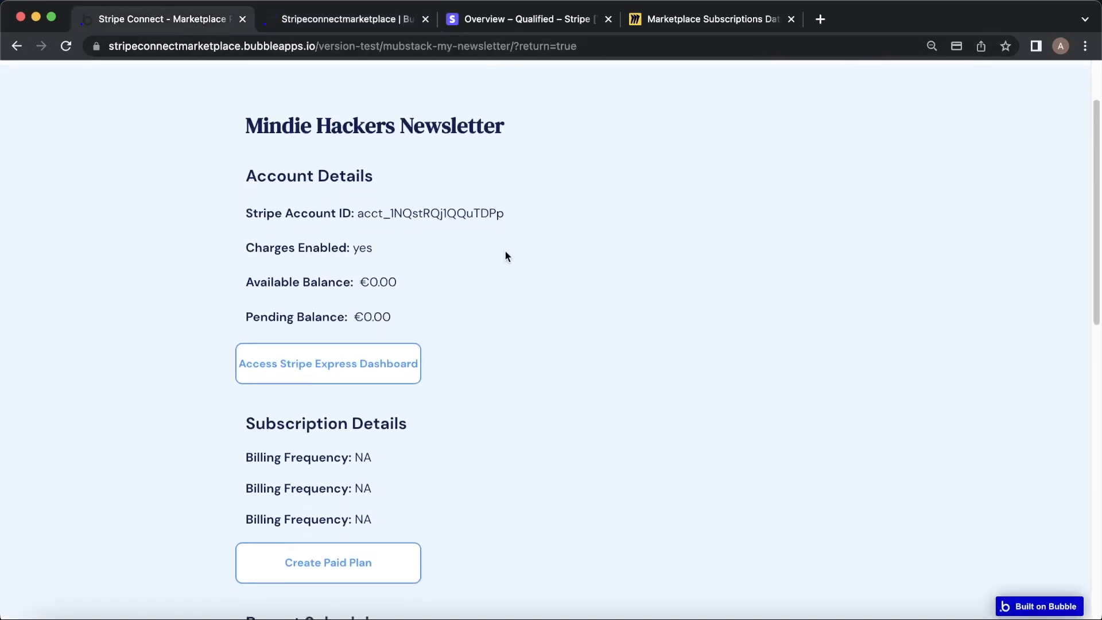
pyautogui.scroll(-4, 482, 230)
pyautogui.scroll(1, 463, 215)
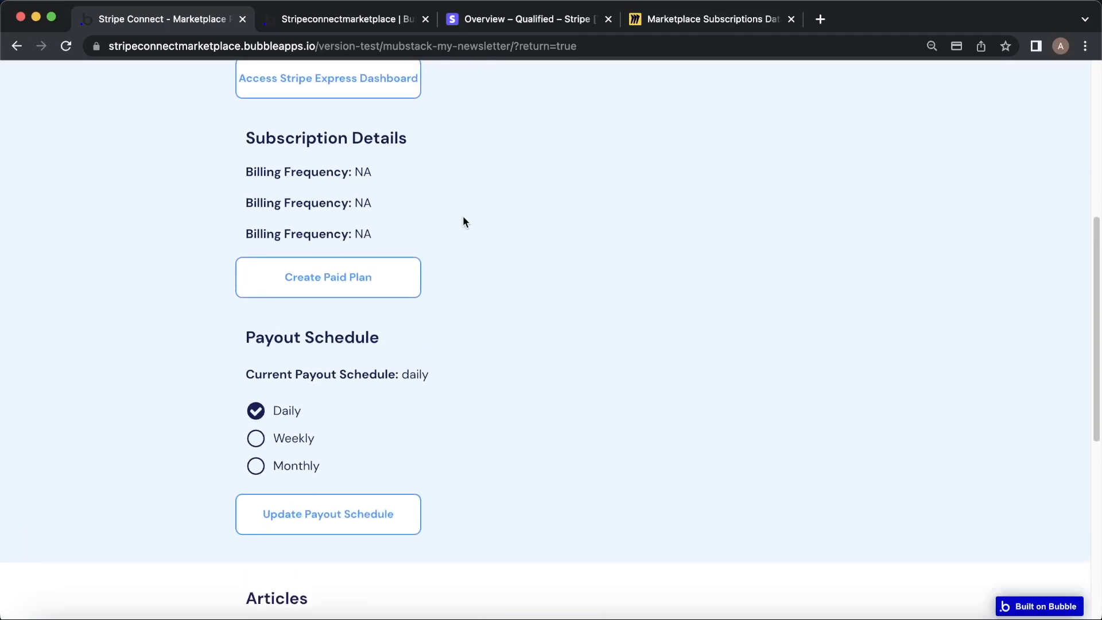
pyautogui.scroll(1, 459, 211)
pyautogui.scroll(1, 459, 216)
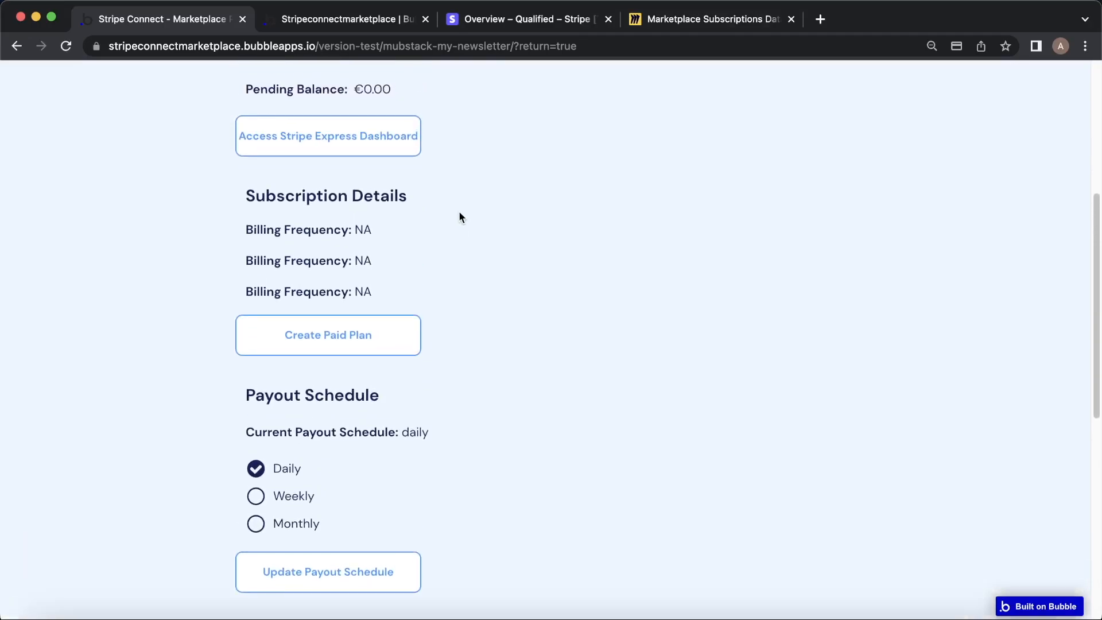
pyautogui.click(370, 339)
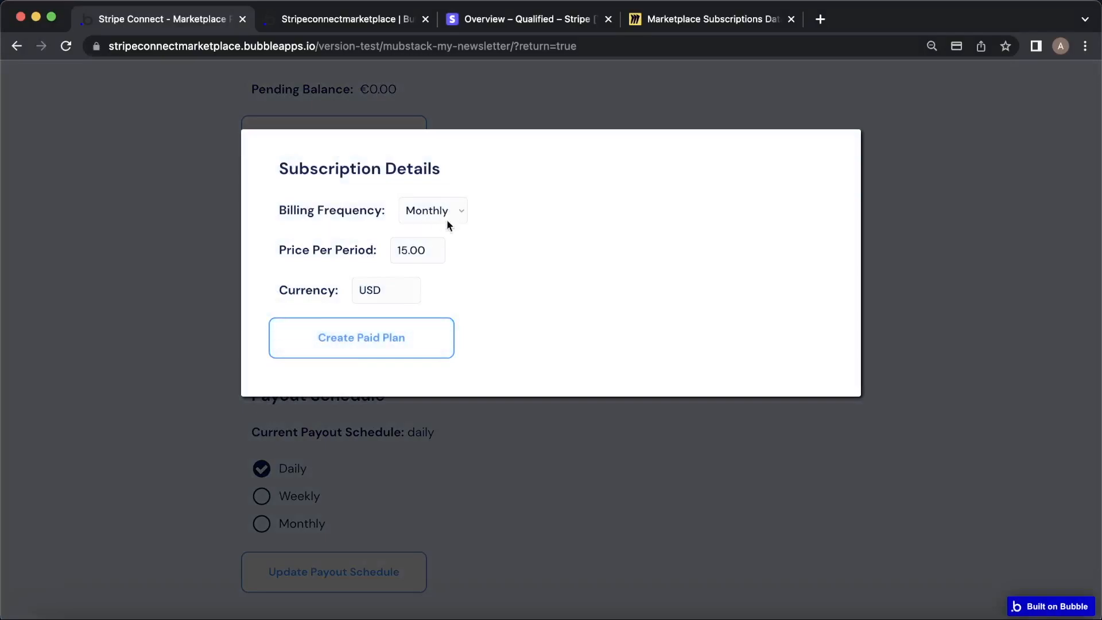
pyautogui.moveTo(434, 246); pyautogui.dragTo(384, 253)
pyautogui.write('10')
pyautogui.click(390, 328)
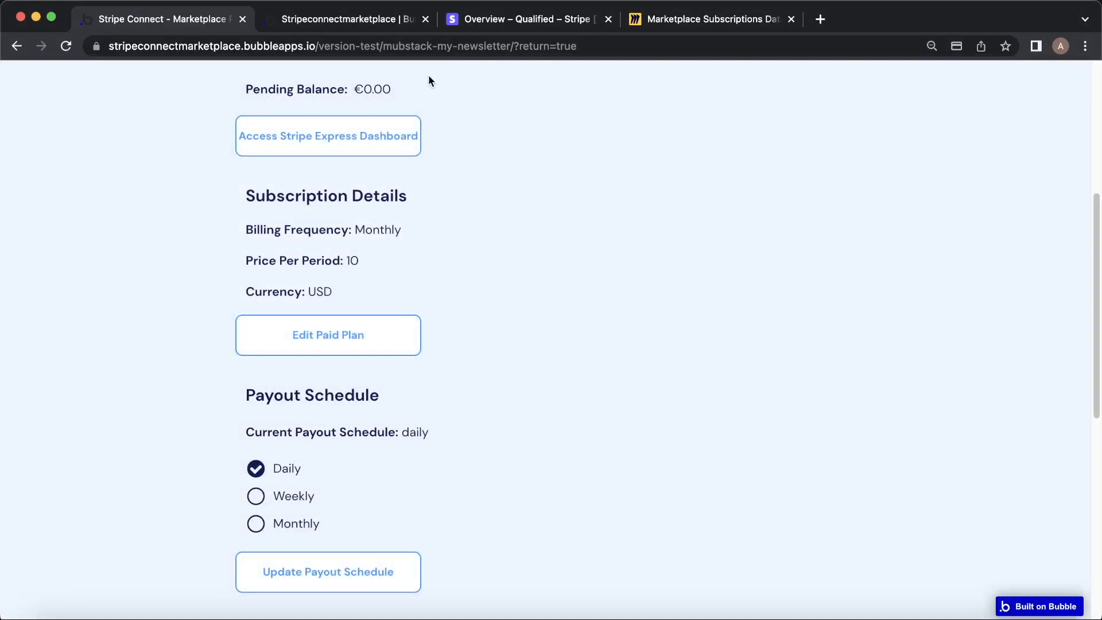
pyautogui.click(334, 26)
pyautogui.click(23, 189)
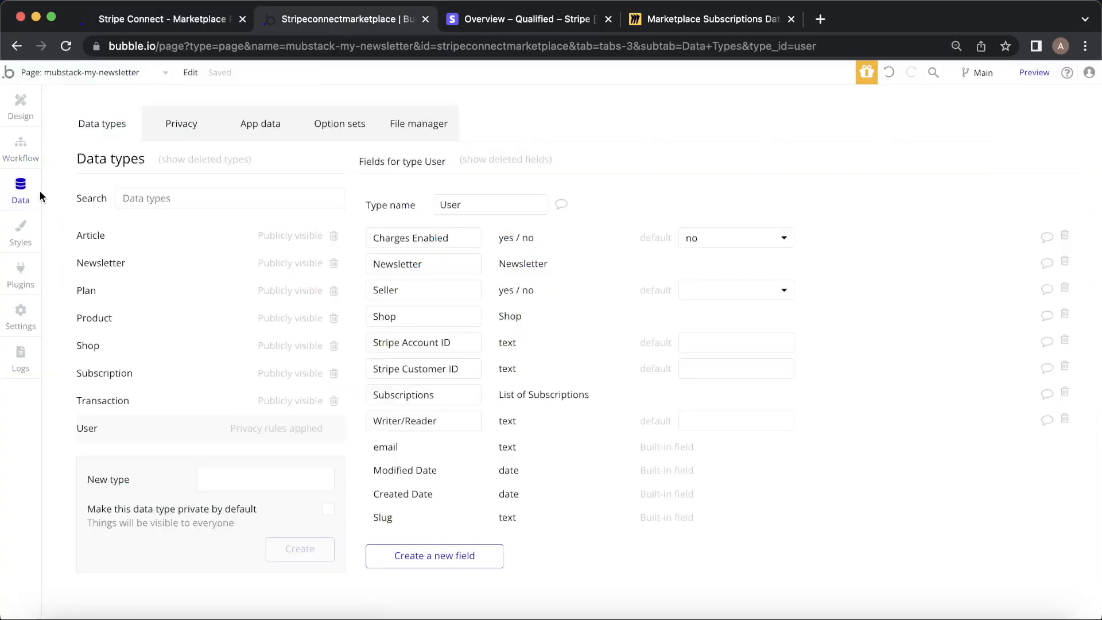
# Inspect the newest Plan record (Monthly, 10 USD) under App data > All Plans without changing it.
pyautogui.click(136, 291)
pyautogui.click(269, 134)
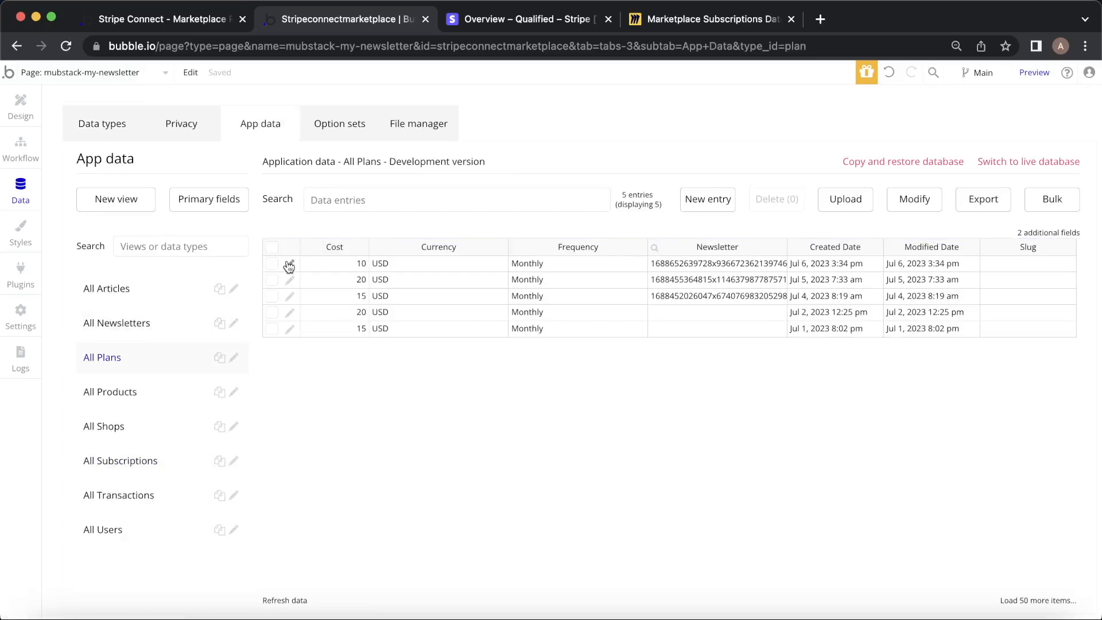
pyautogui.click(289, 263)
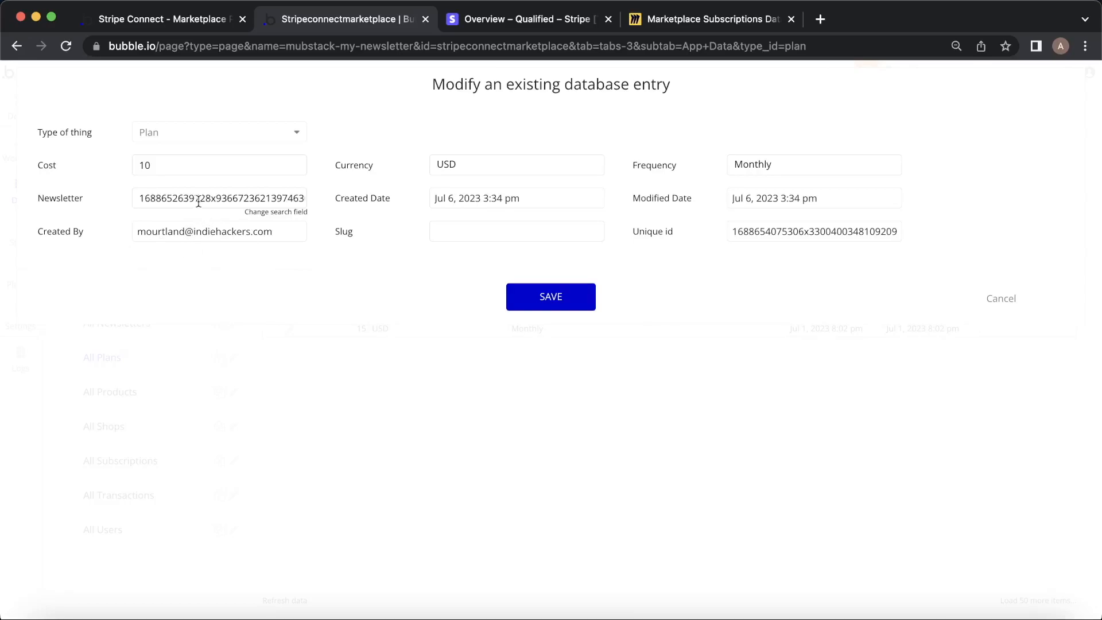
pyautogui.click(993, 298)
# On the newsletter page, draft article 'Top Tips for Indie Hackers' with Placeholder Text, marked Subscriber Only.
pyautogui.click(184, 22)
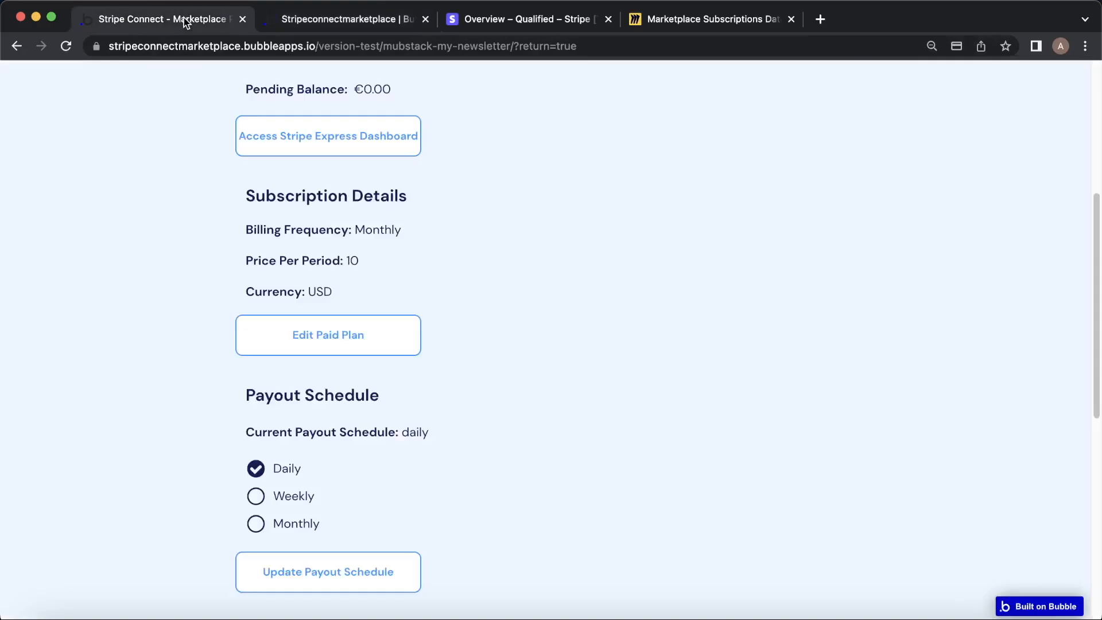
pyautogui.scroll(-5, 653, 255)
pyautogui.scroll(1, 618, 363)
pyautogui.click(560, 505)
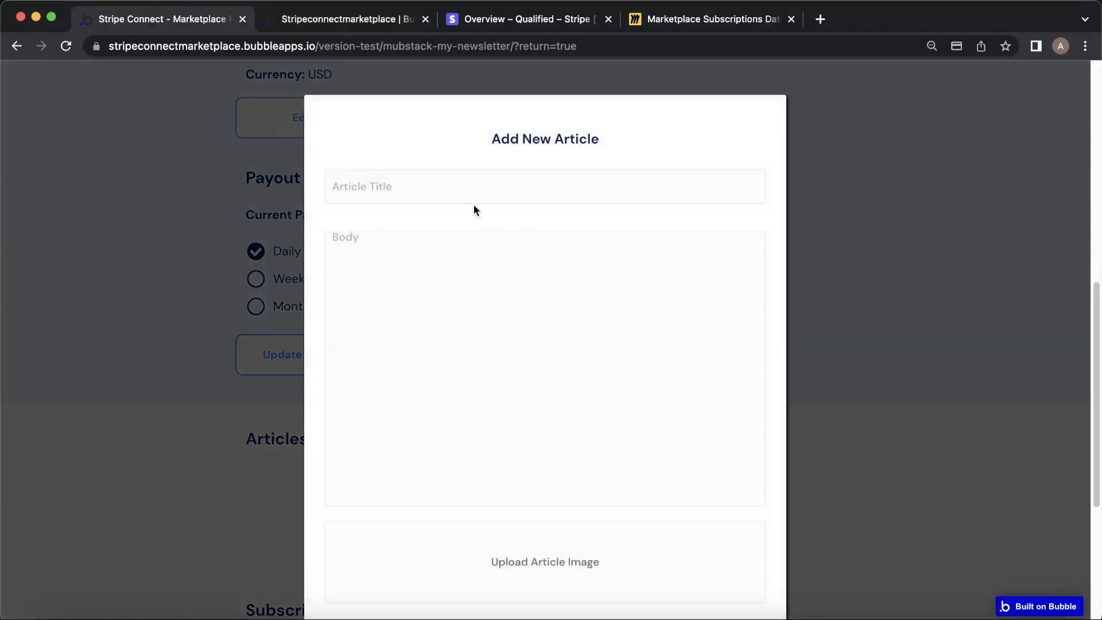
pyautogui.write('Top Tips for In')
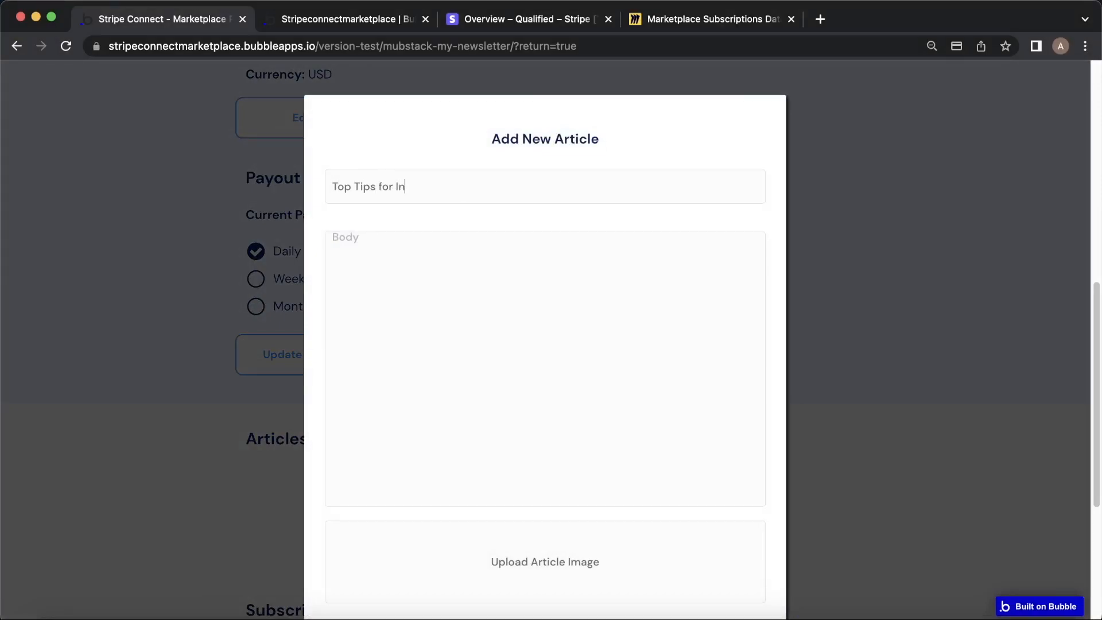
pyautogui.write('die Hack')
pyautogui.click(494, 319)
pyautogui.write('Placeholder Text')
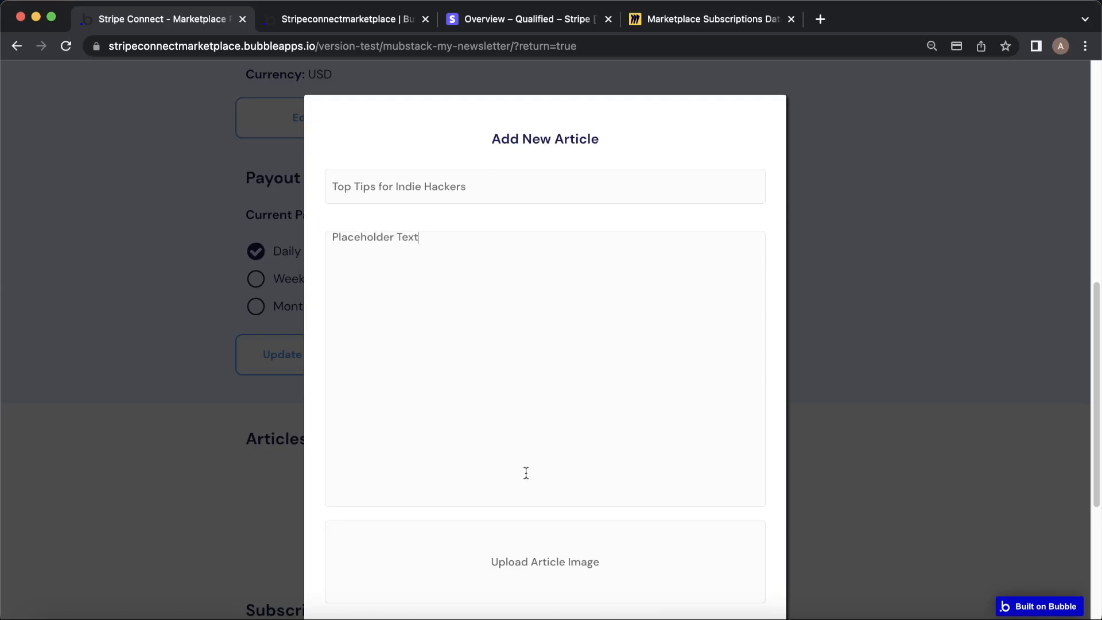
pyautogui.scroll(-3, 521, 444)
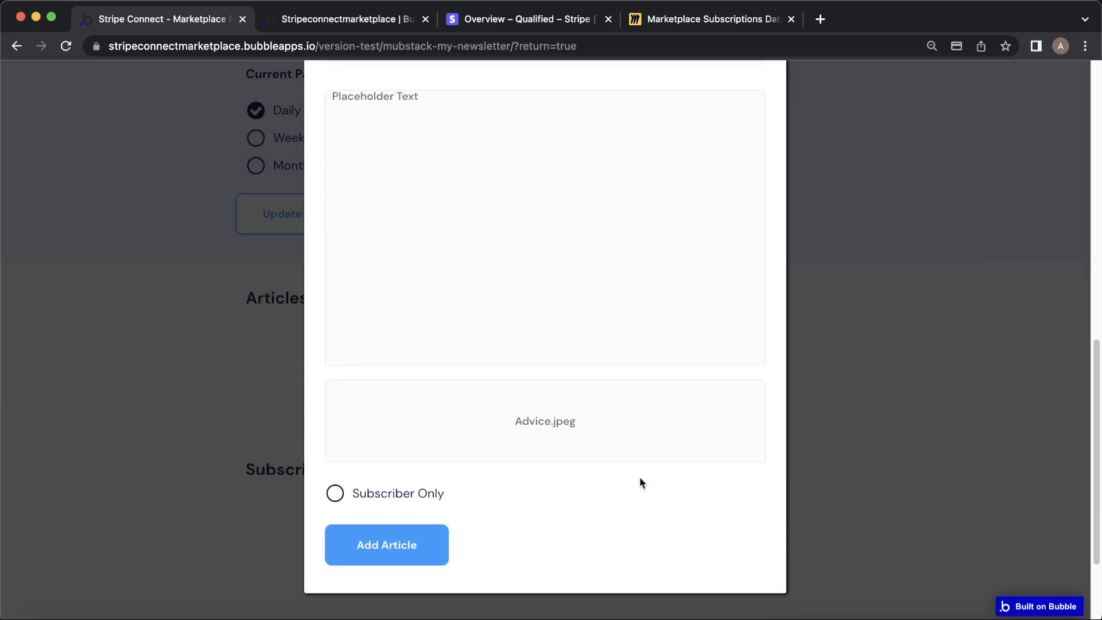
pyautogui.click(336, 494)
# Save the Top Tips article and check its entry under App data > All Articles without changes.
pyautogui.click(422, 538)
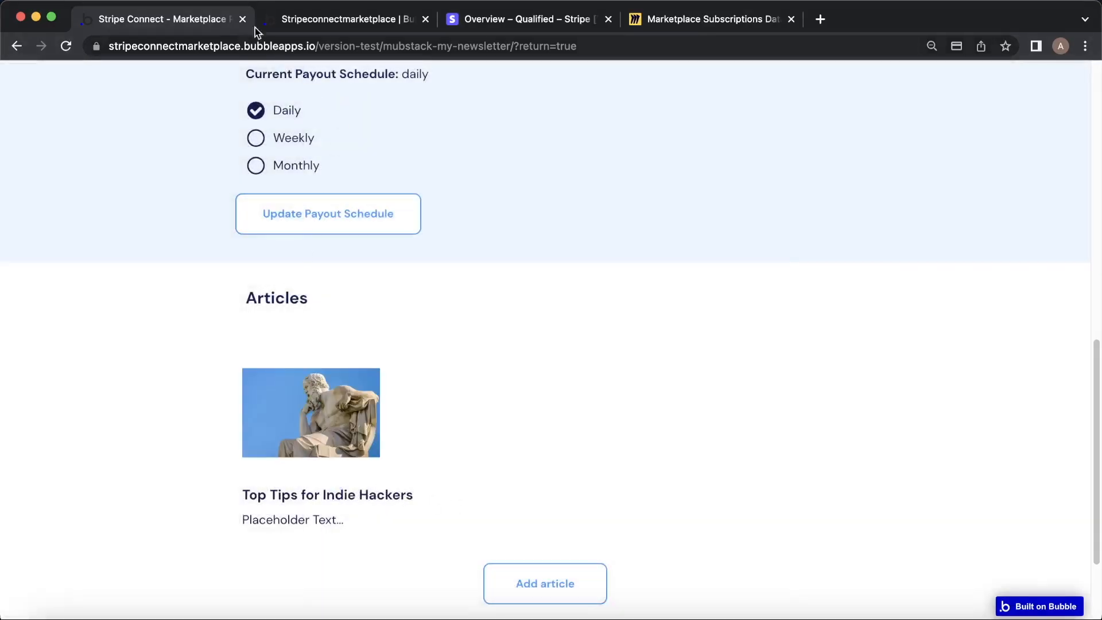
pyautogui.click(330, 19)
pyautogui.click(132, 298)
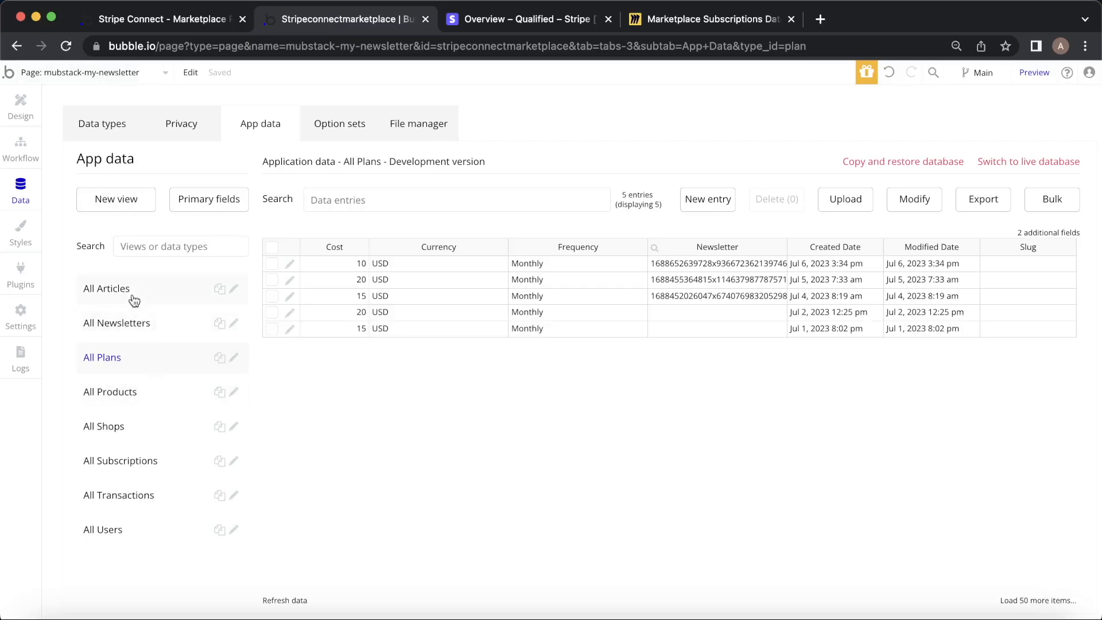
pyautogui.click(289, 264)
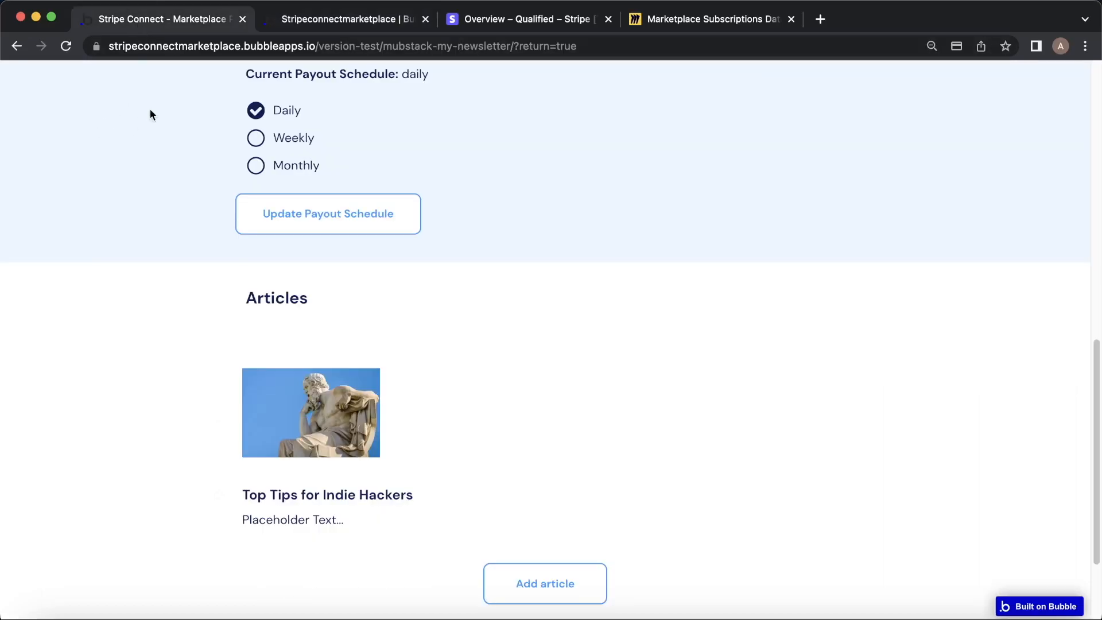
pyautogui.click(309, 17)
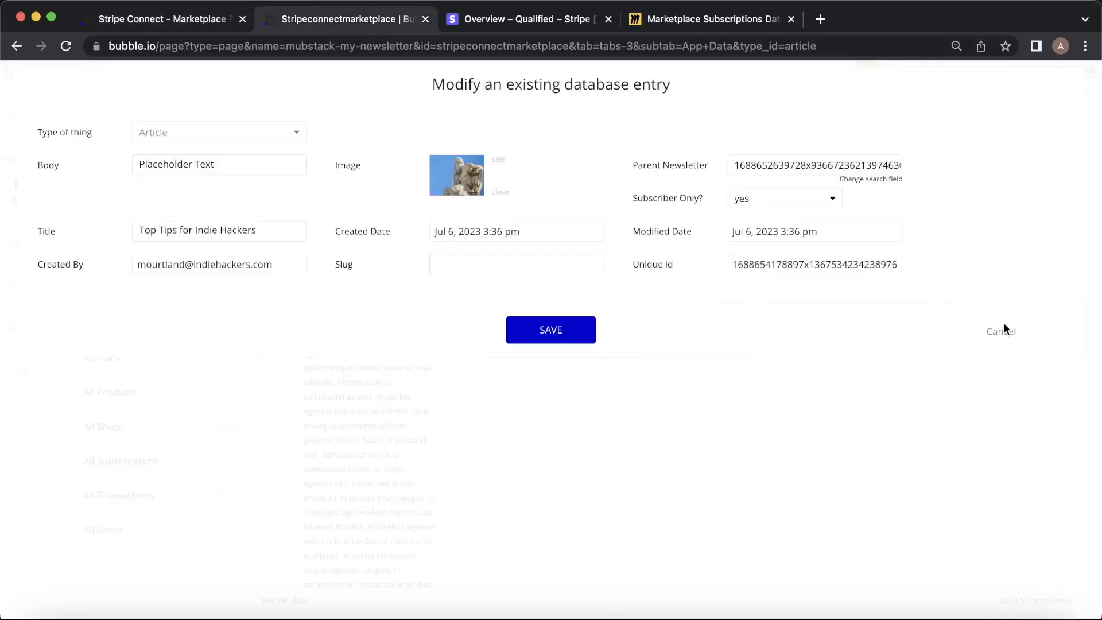
pyautogui.click(1003, 332)
pyautogui.click(23, 153)
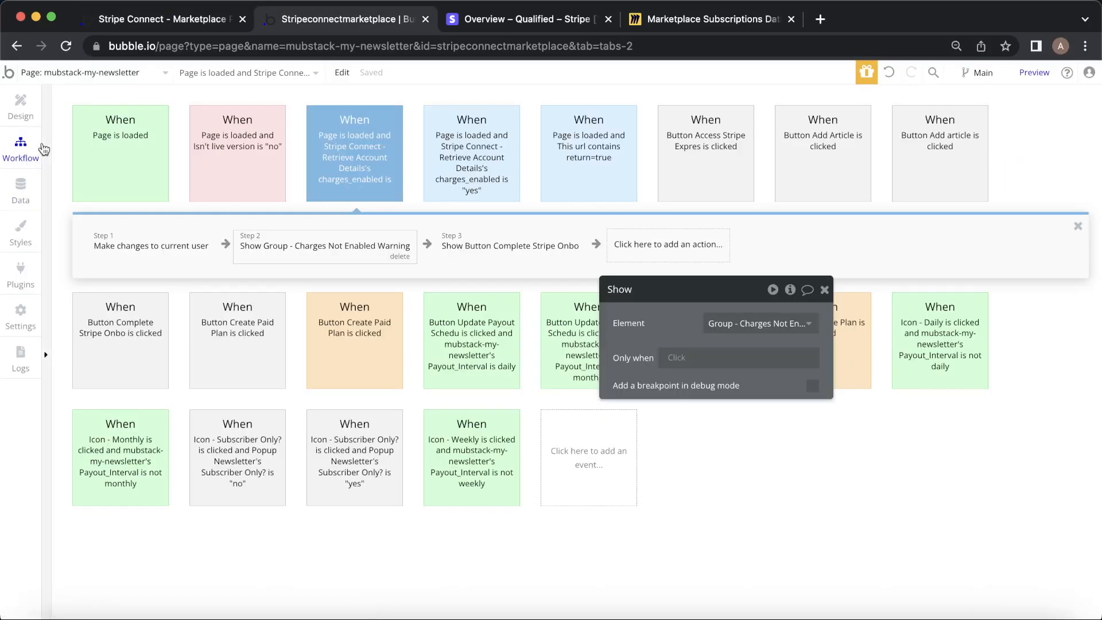
# Review the Add Article workflow's steps: create Article, Subscriber Only, Parent Newsletter, add to newsletter.
pyautogui.click(832, 147)
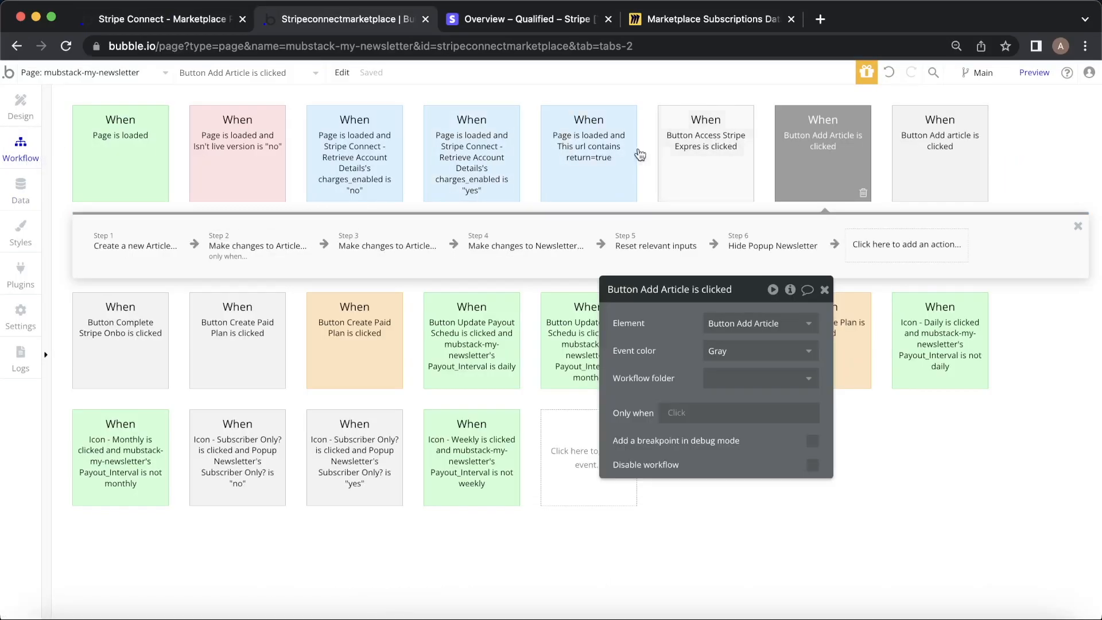
pyautogui.click(129, 256)
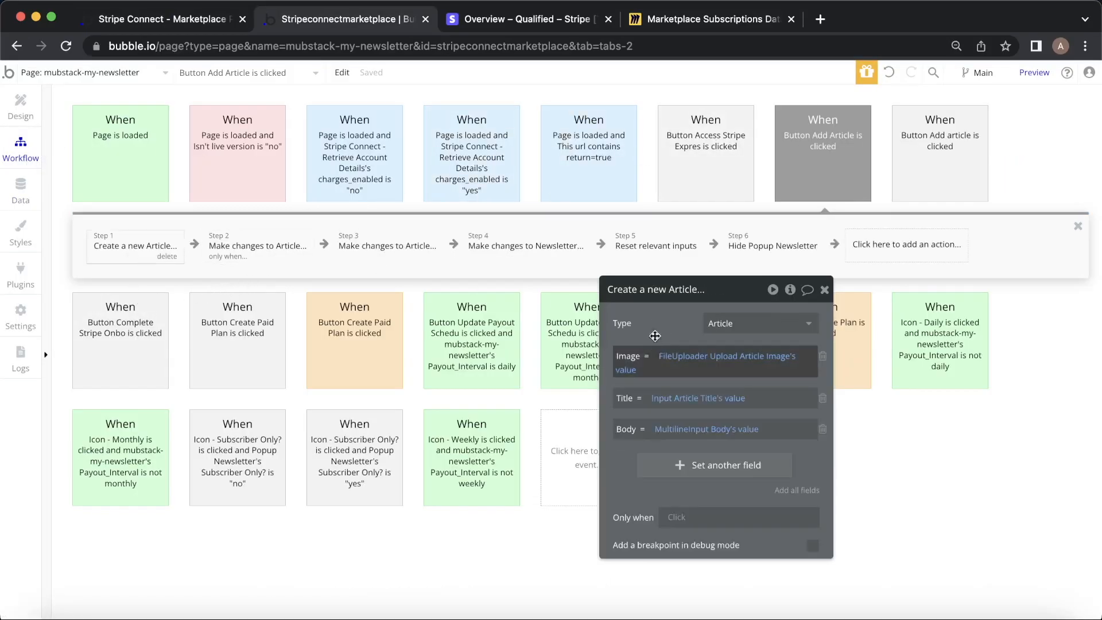
pyautogui.click(257, 247)
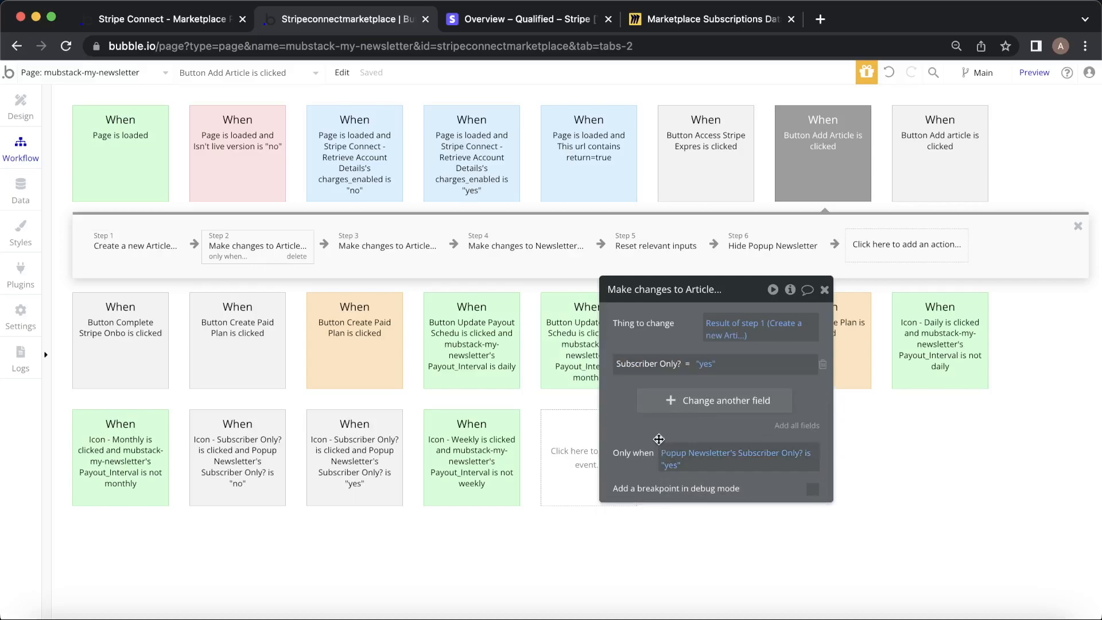
pyautogui.click(383, 250)
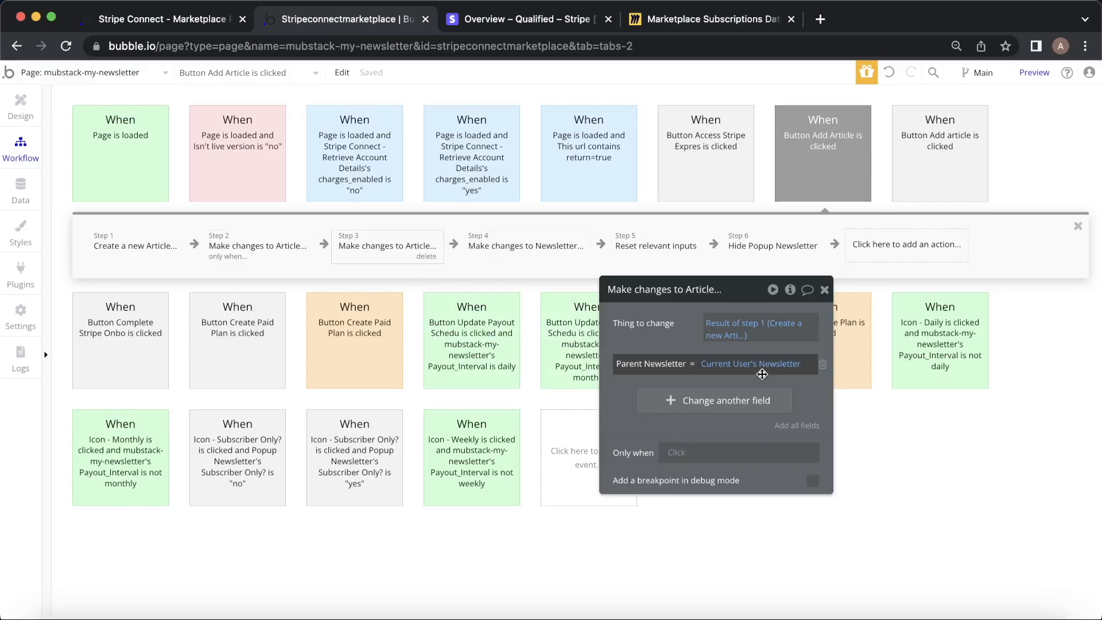
pyautogui.click(702, 27)
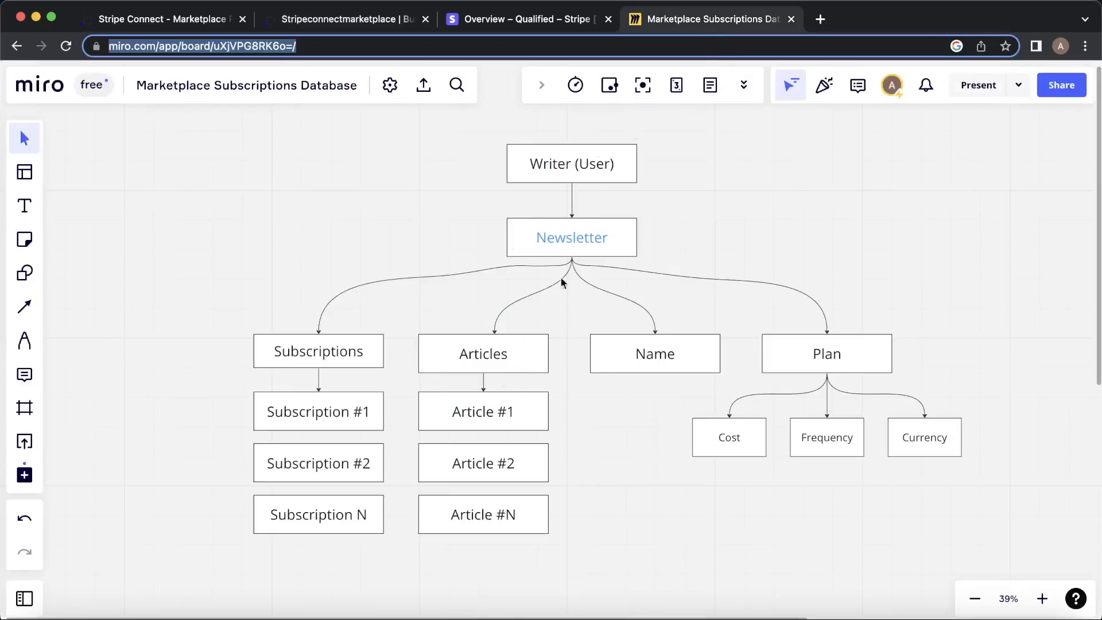
pyautogui.click(336, 21)
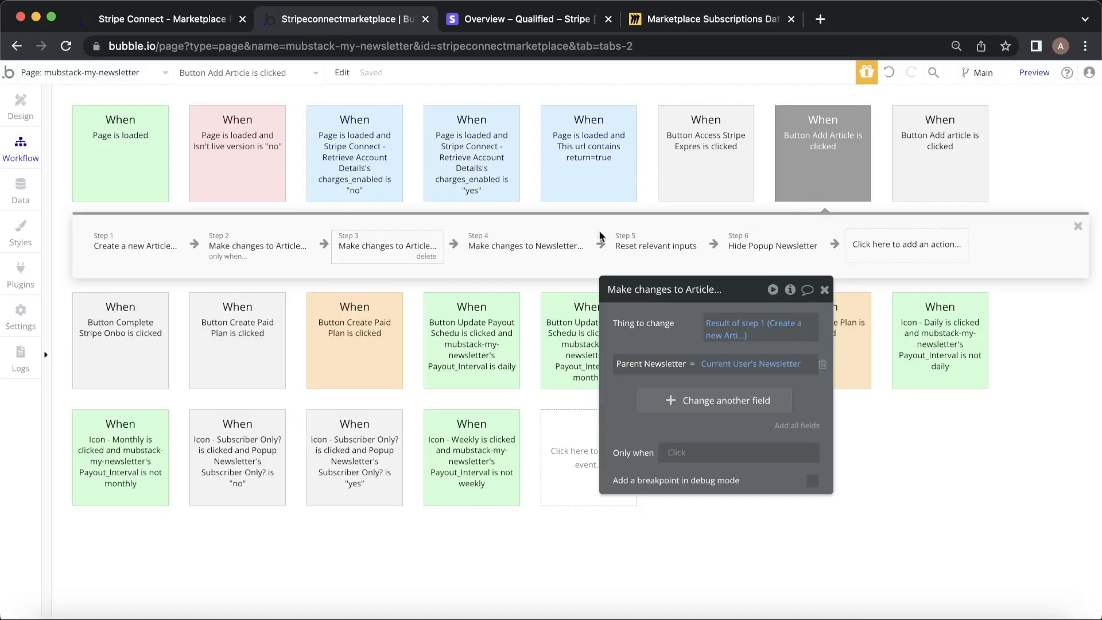
pyautogui.click(539, 242)
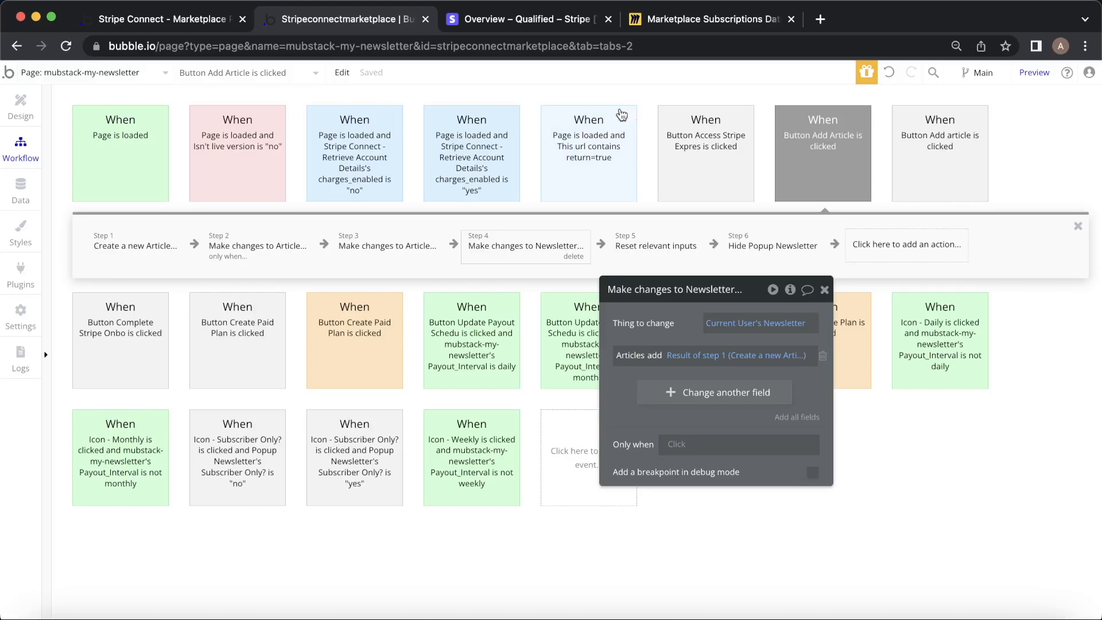
pyautogui.click(114, 22)
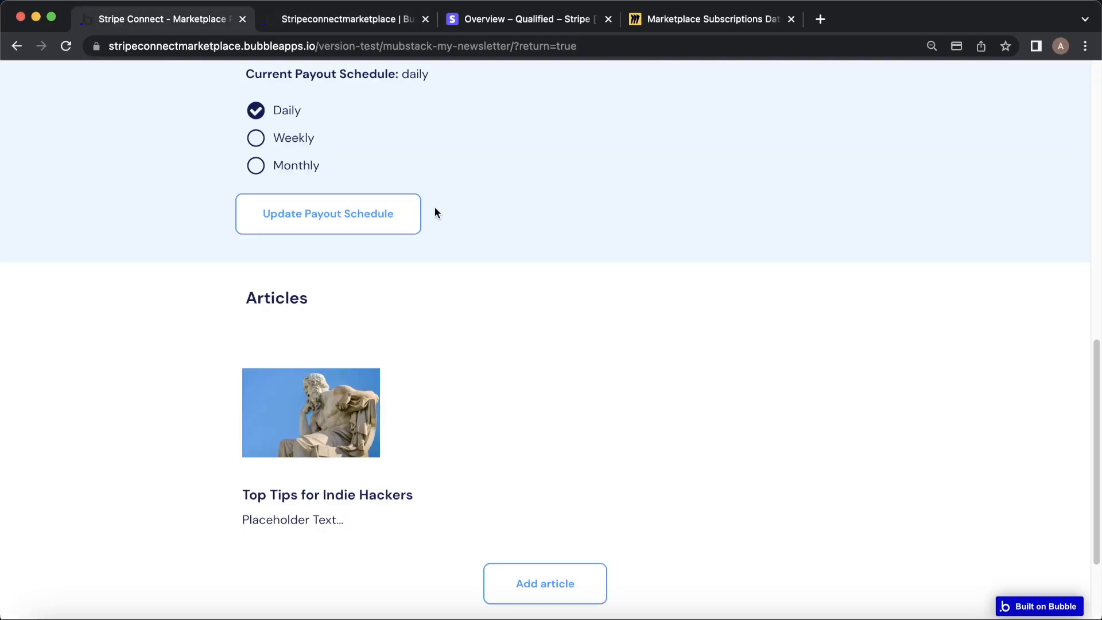
# Check Top Tips shows locked on the logged-out homepage, then open mubstack-homepage in the editor.
pyautogui.scroll(15, 652, 215)
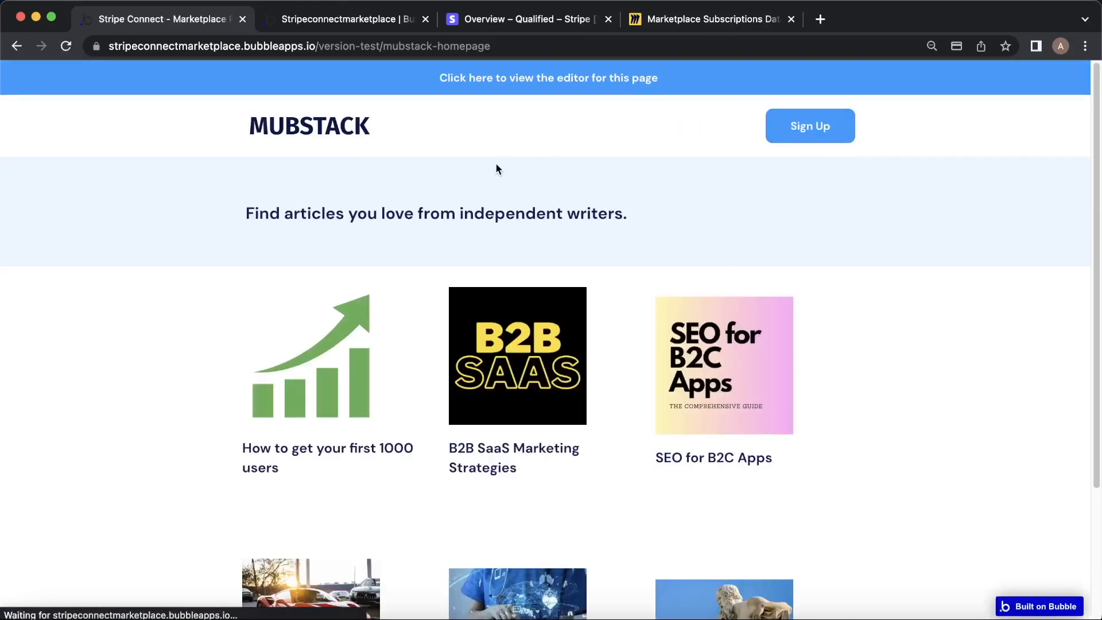
pyautogui.scroll(-3, 492, 168)
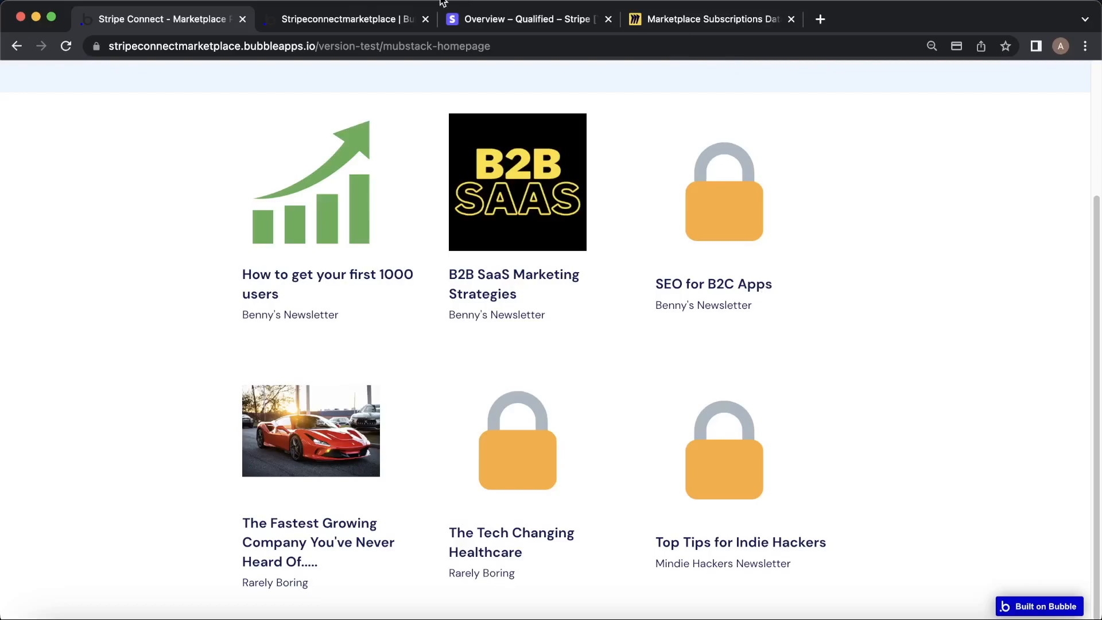
pyautogui.click(347, 19)
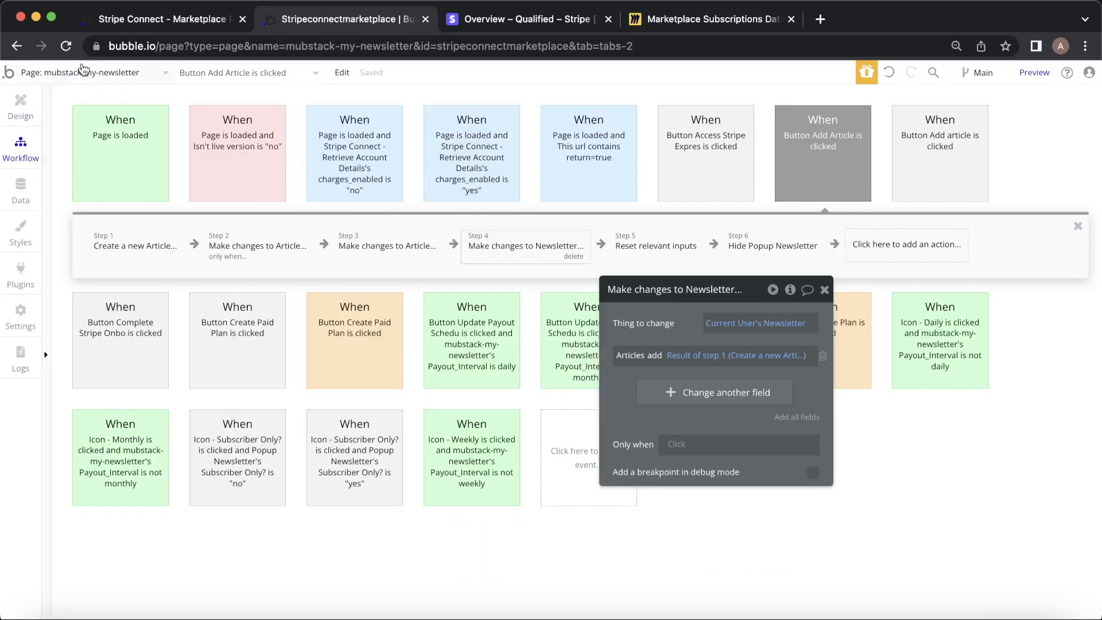
pyautogui.click(77, 71)
pyautogui.click(341, 73)
pyautogui.click(123, 72)
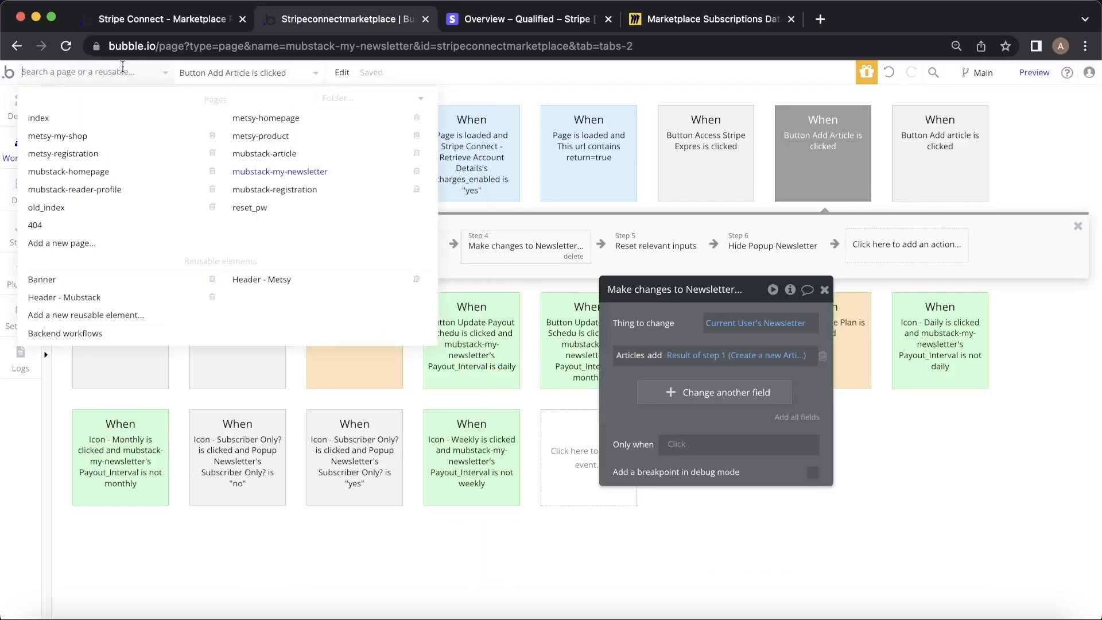
pyautogui.click(106, 173)
# Inspect the article image's Search for Subscriptions lock condition, comparing it with the board's database diagram.
pyautogui.click(21, 104)
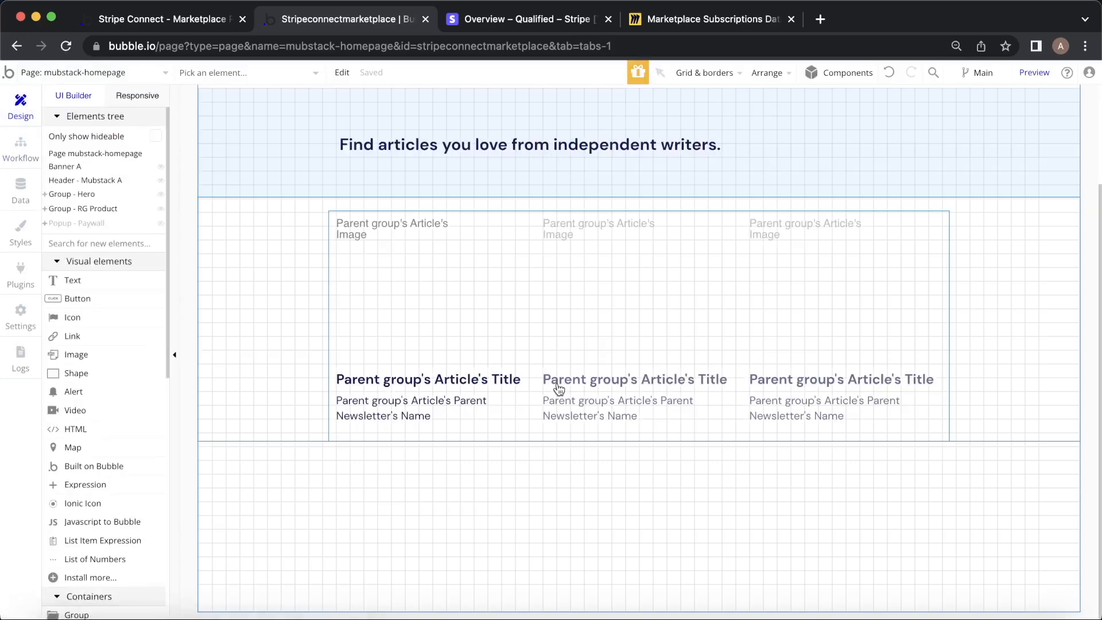
pyautogui.doubleClick(818, 310)
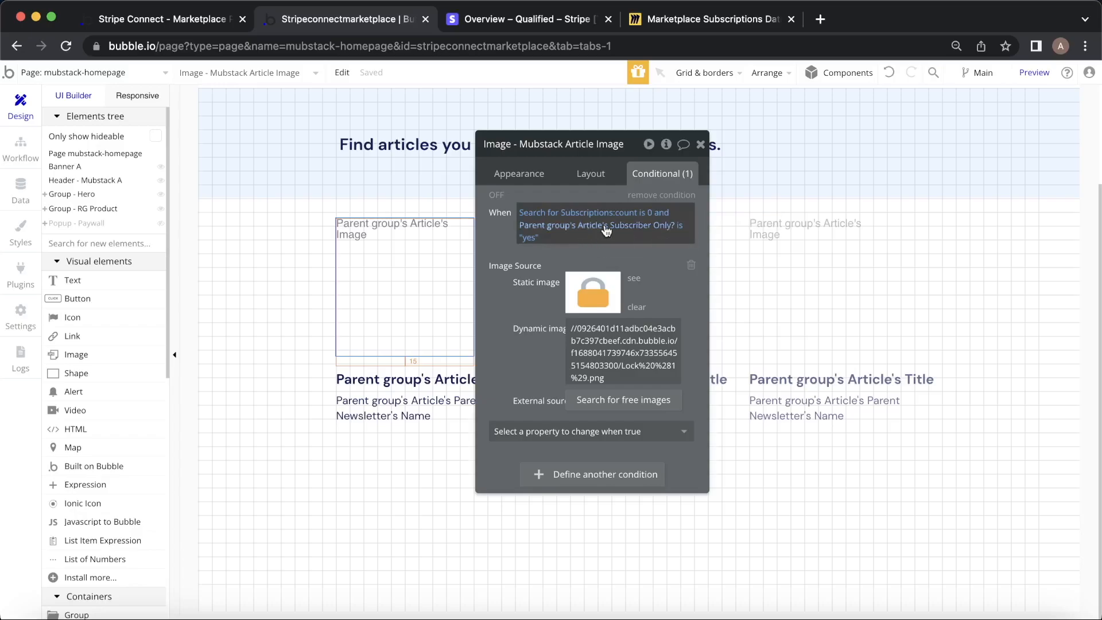
pyautogui.click(557, 215)
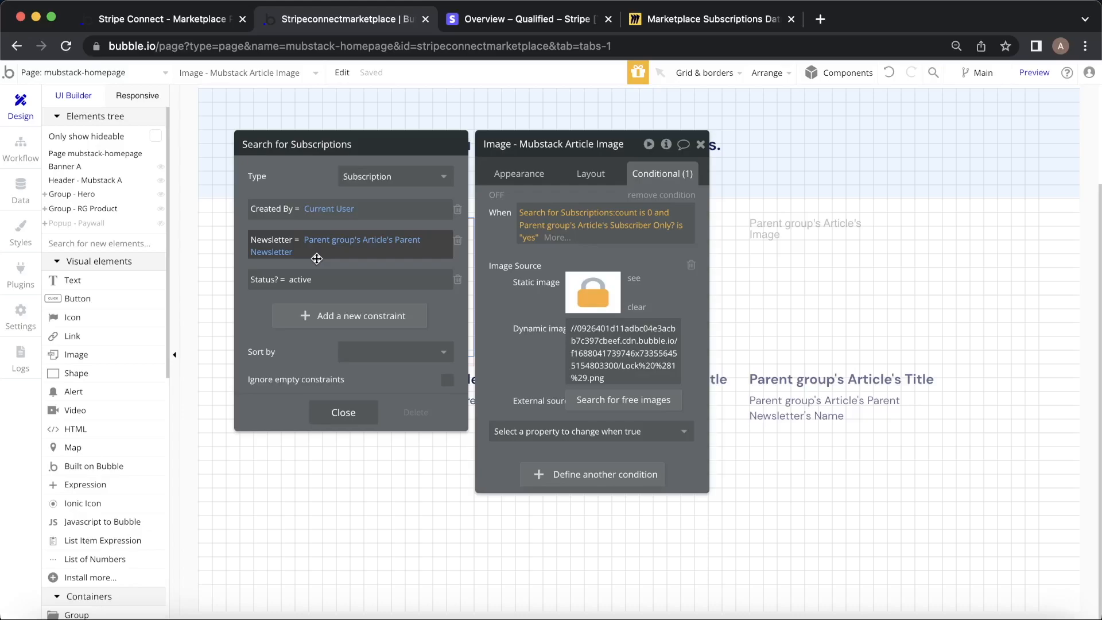
pyautogui.click(693, 21)
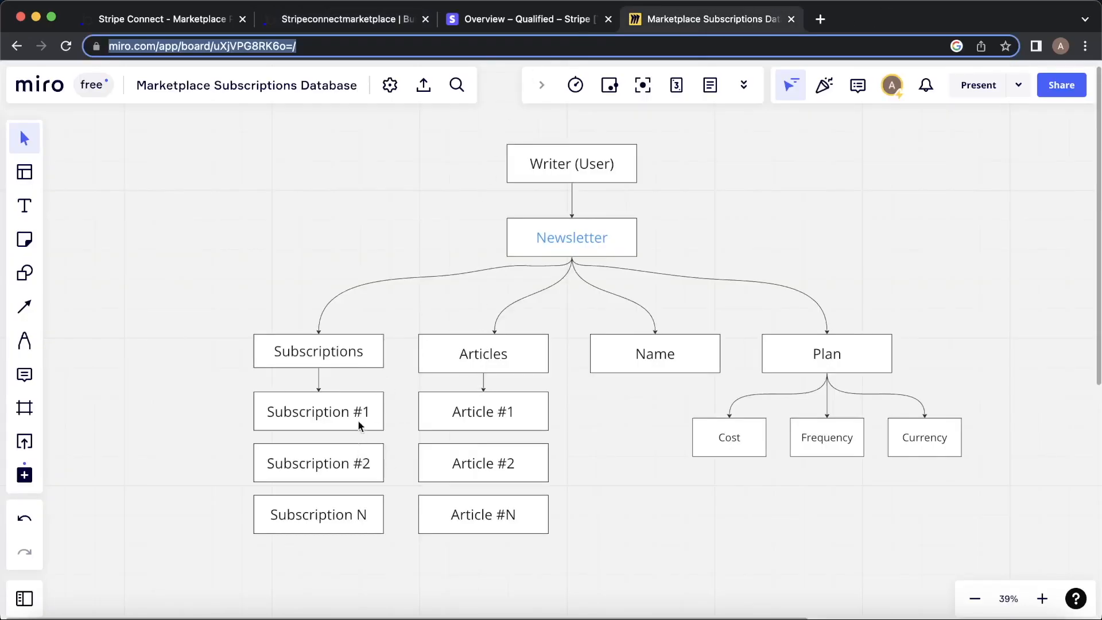
pyautogui.click(363, 26)
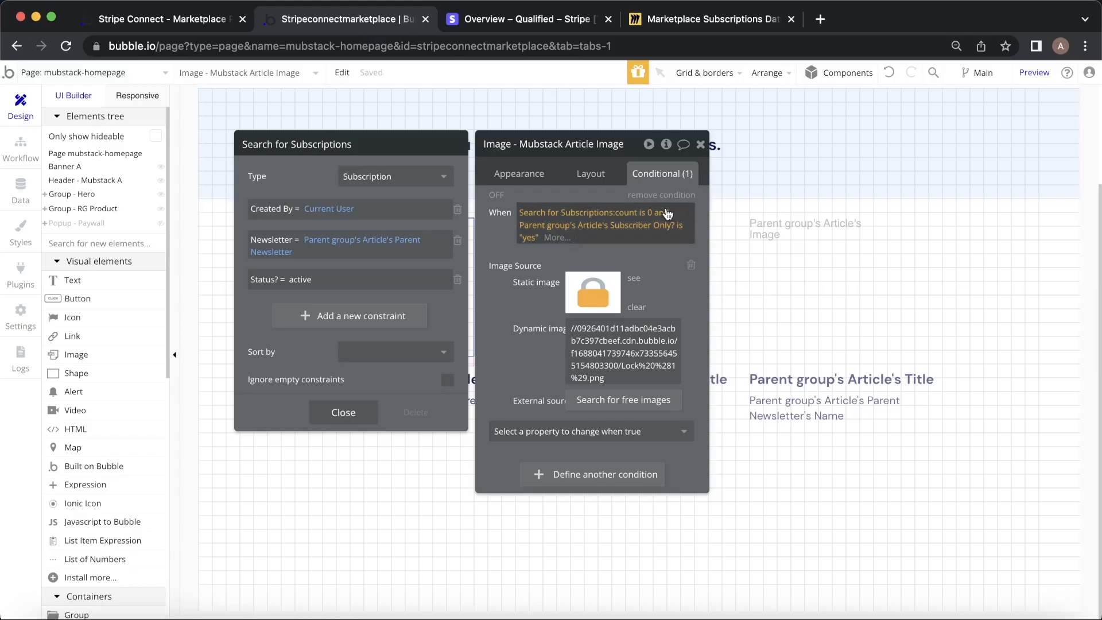
pyautogui.moveTo(657, 257)
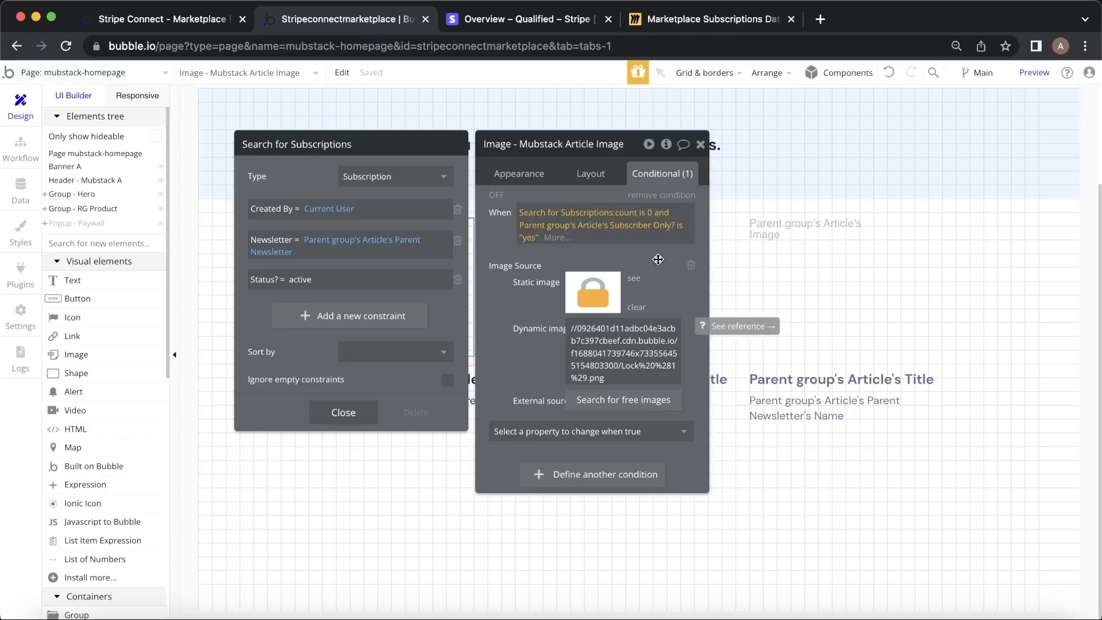
pyautogui.click(699, 28)
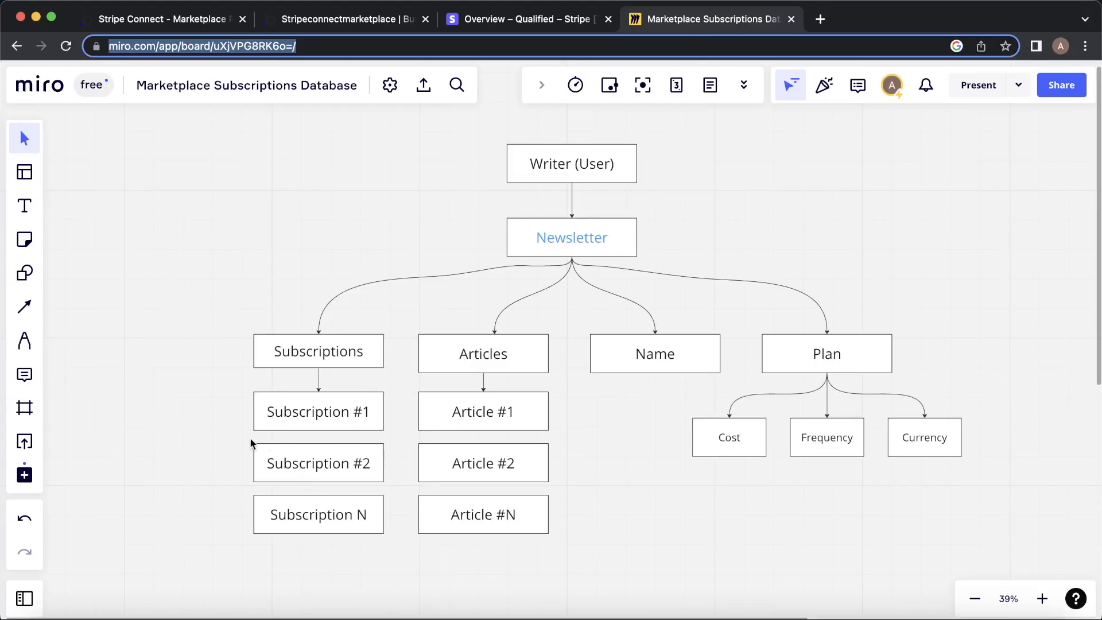
pyautogui.click(173, 23)
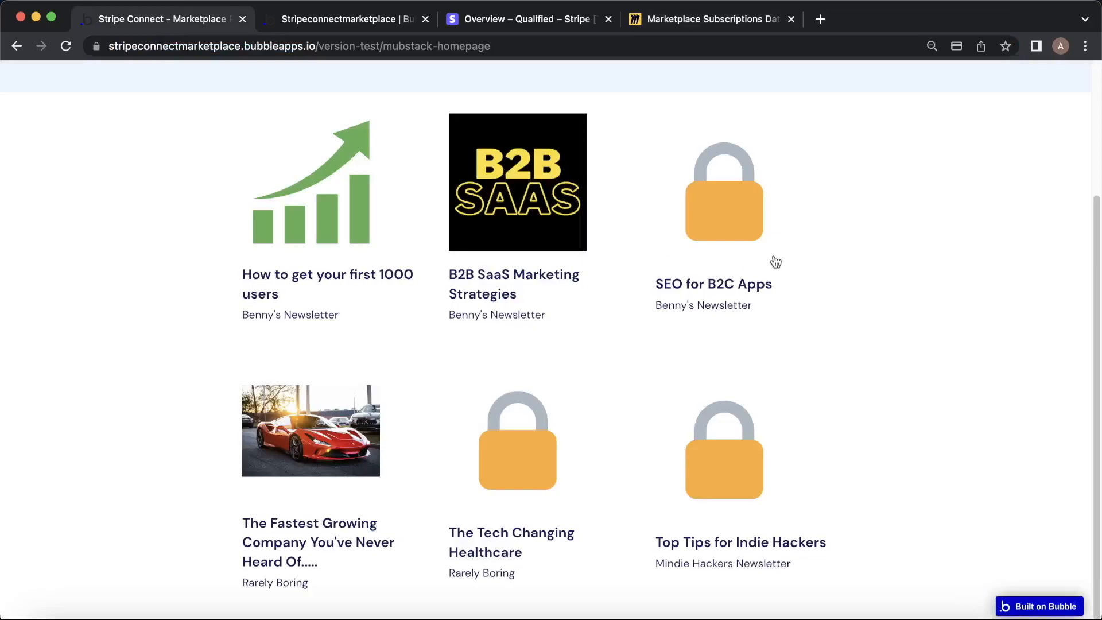
# Register a new reader account with a test email address and password.
pyautogui.scroll(3, 879, 210)
pyautogui.click(834, 133)
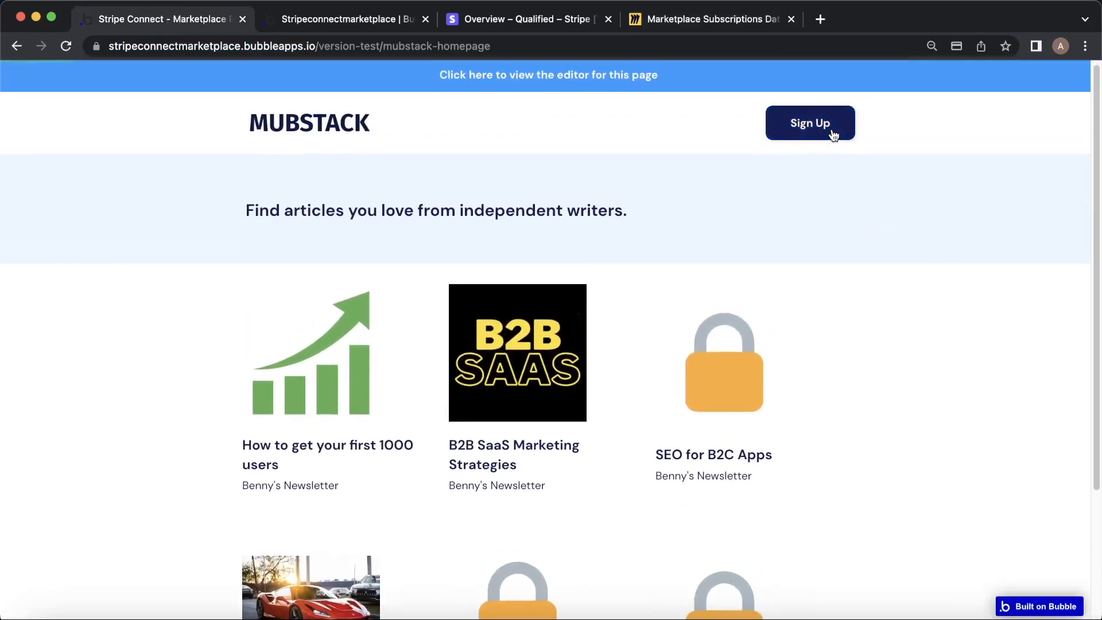
pyautogui.write('taylorswift34@testm')
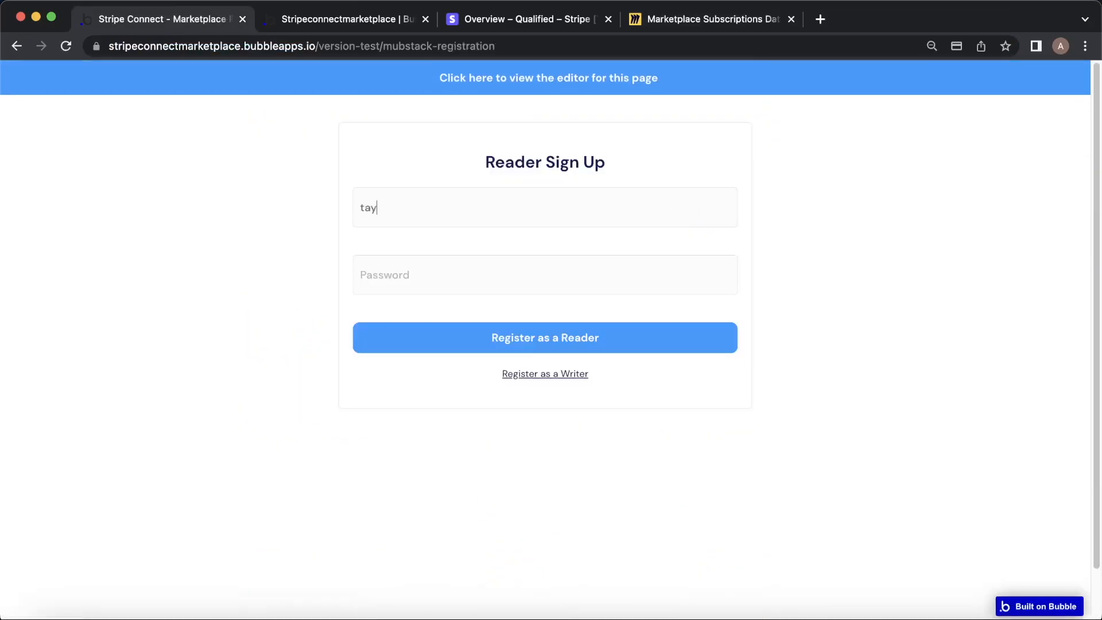
pyautogui.write('ail.com')
pyautogui.press('Tab')
pyautogui.write('123')
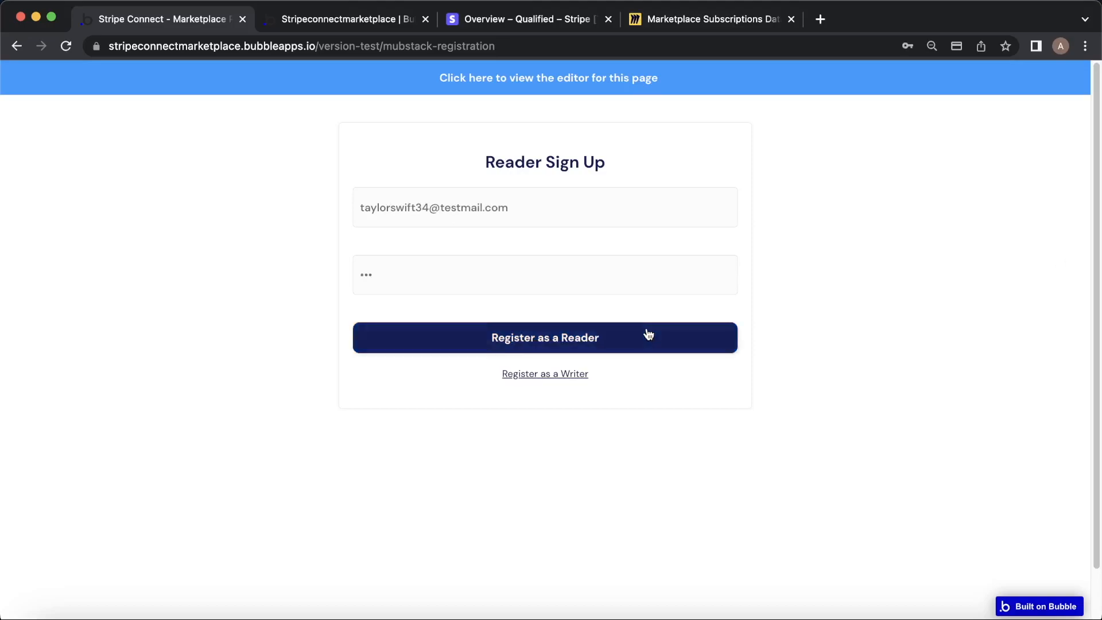
pyautogui.click(647, 331)
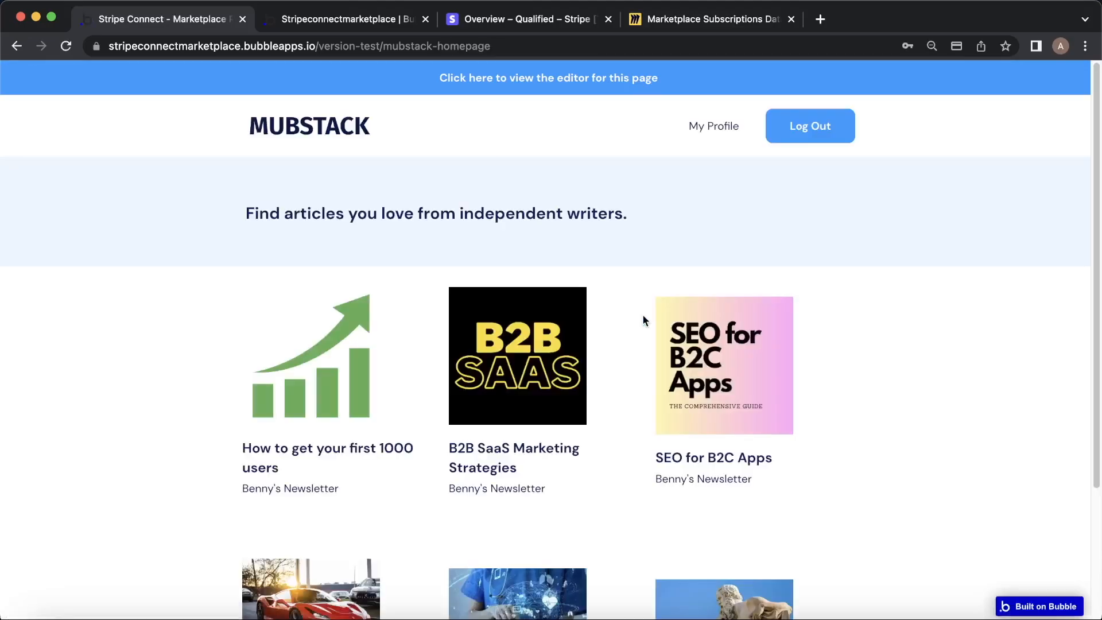
# Open the locked Top Tips for Indie Hackers card, which asks to subscribe to Mindie Hackers Newsletter.
pyautogui.scroll(-5, 647, 319)
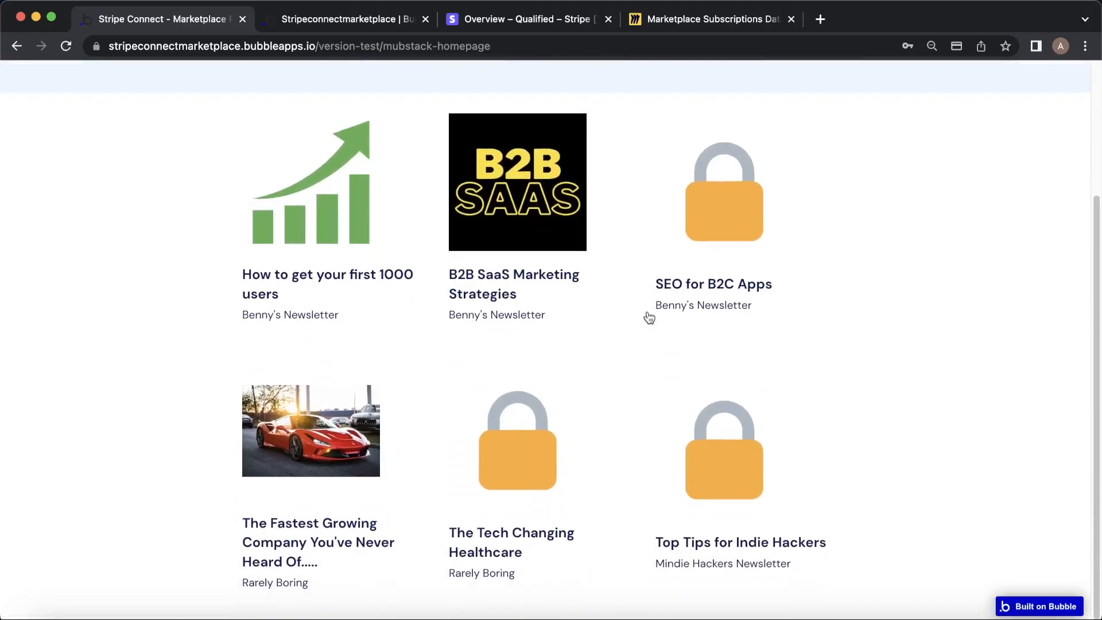
pyautogui.click(746, 453)
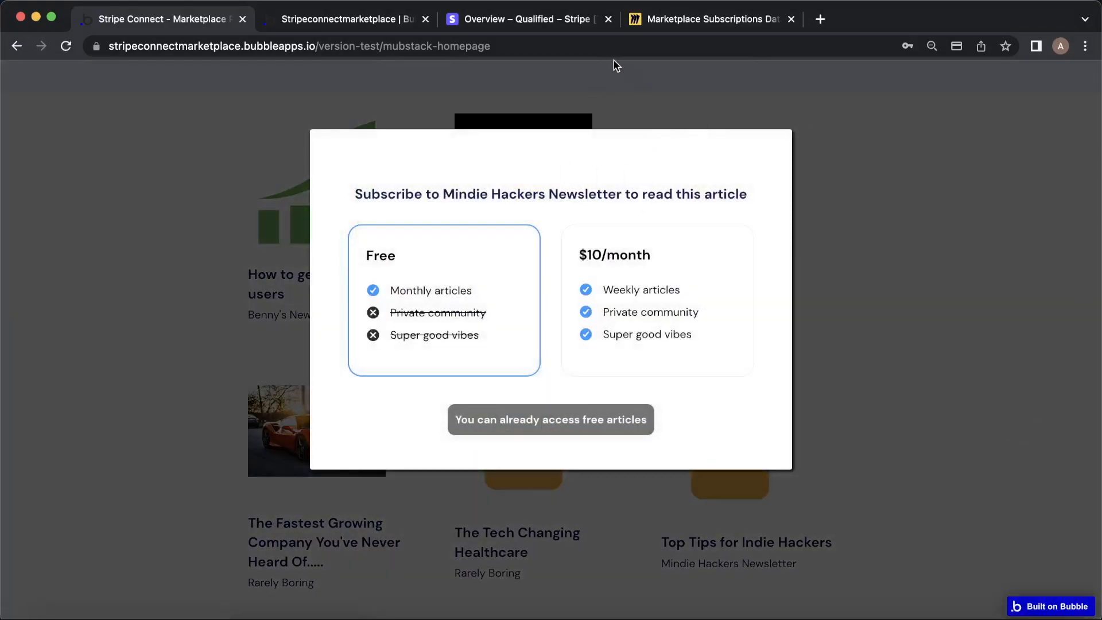
pyautogui.click(367, 19)
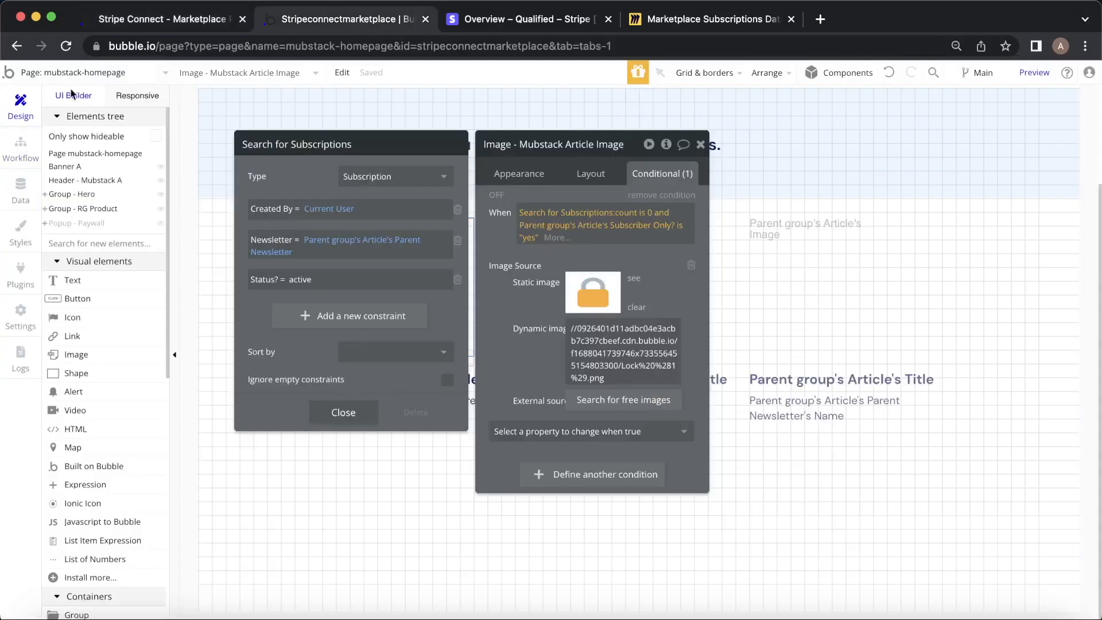
# Open the homepage workflows and review the logged-out 'Group Article is clicked' workflow.
pyautogui.click(38, 161)
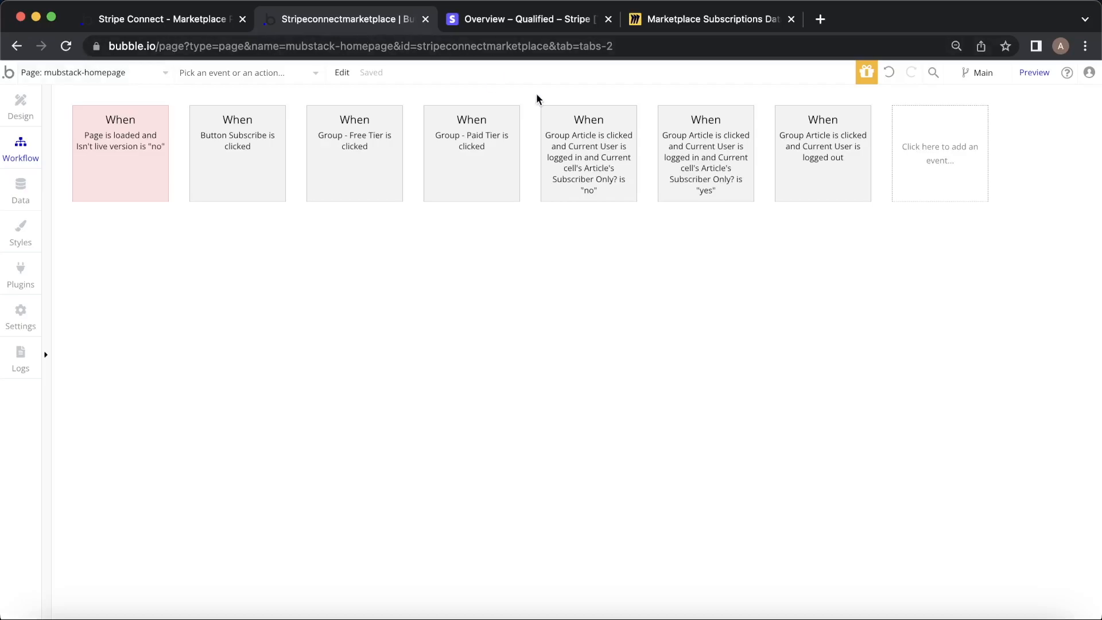
pyautogui.moveTo(613, 117)
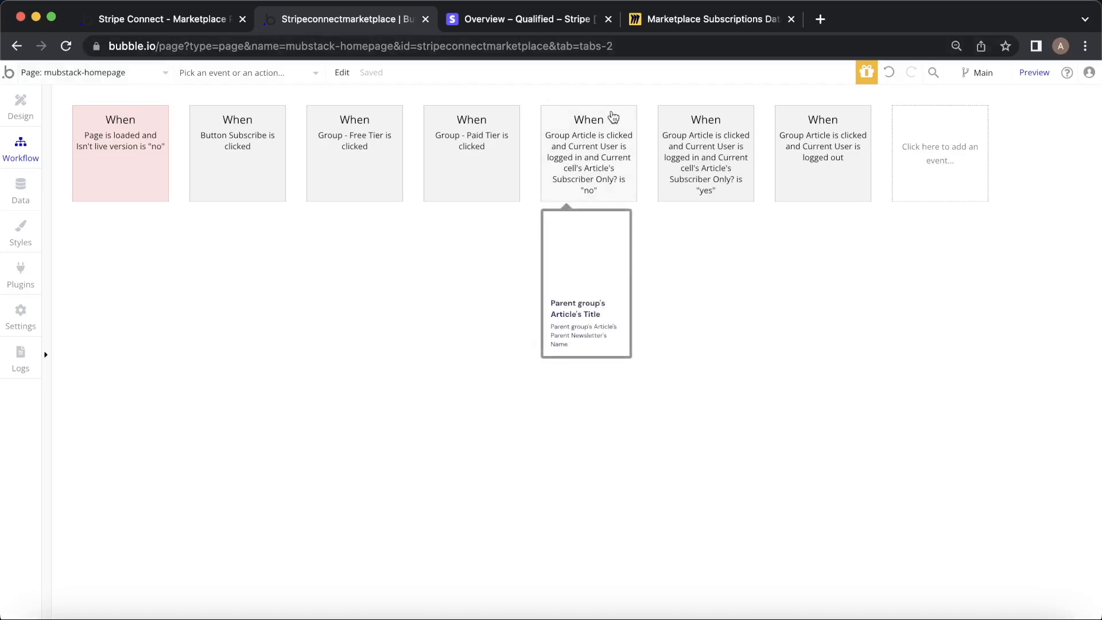
pyautogui.click(173, 23)
pyautogui.click(281, 236)
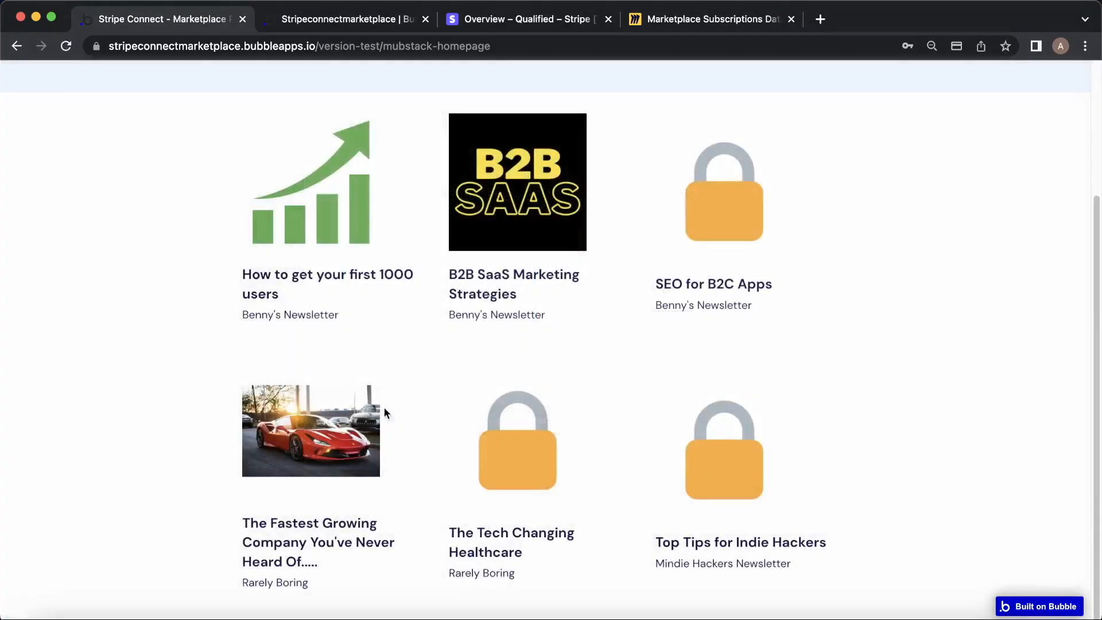
pyautogui.click(341, 21)
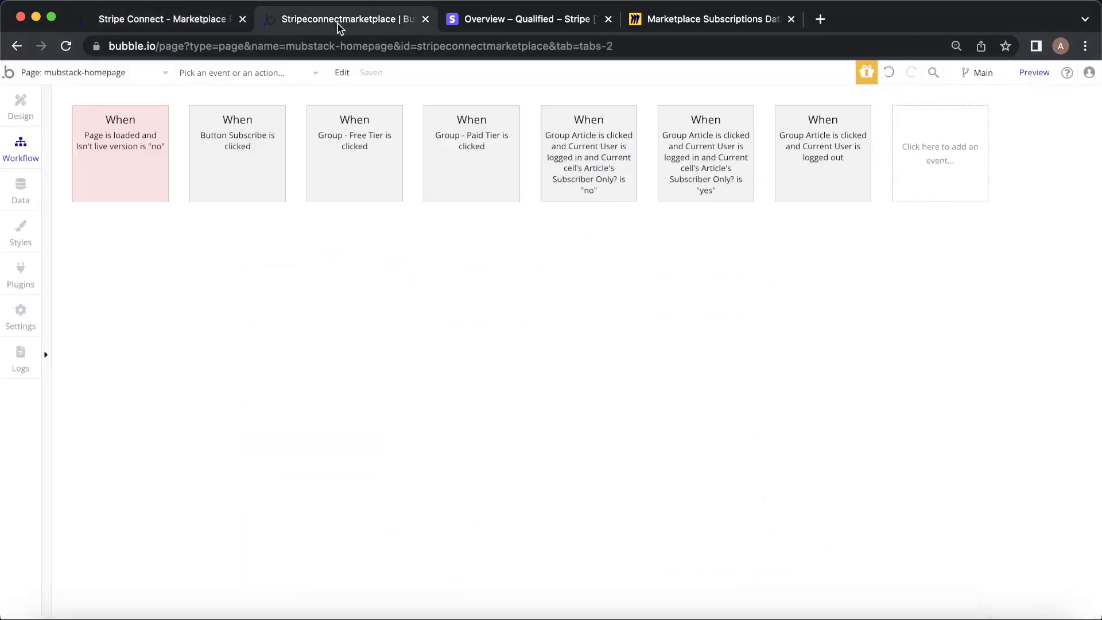
pyautogui.click(811, 133)
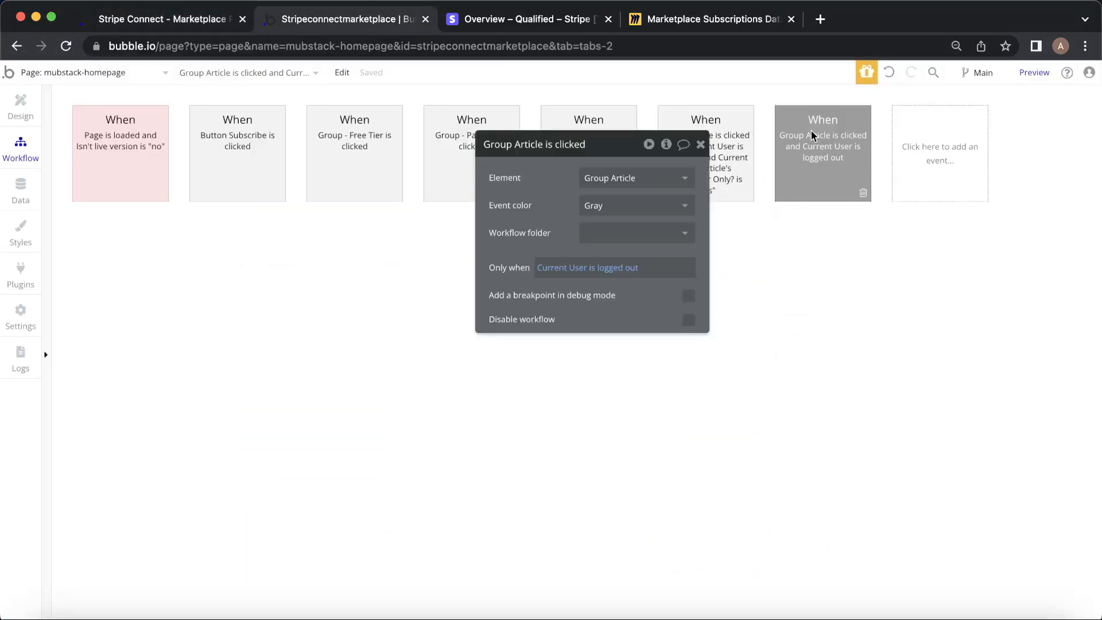
pyautogui.click(700, 144)
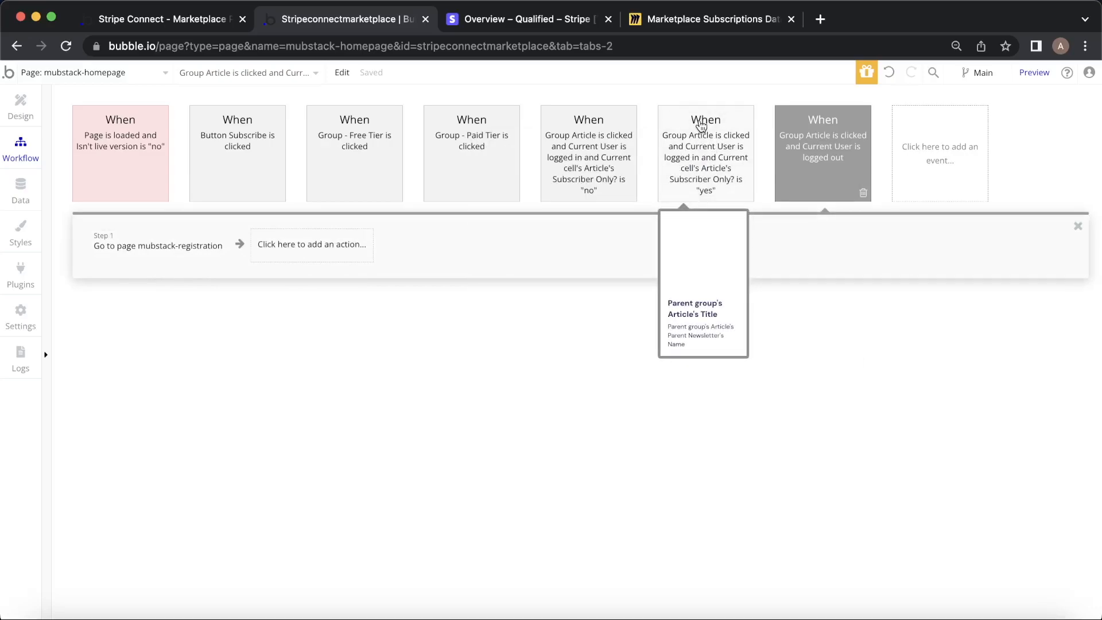
# Review the free-article click workflow's go-to-article step and test it on the red-car article.
pyautogui.click(701, 126)
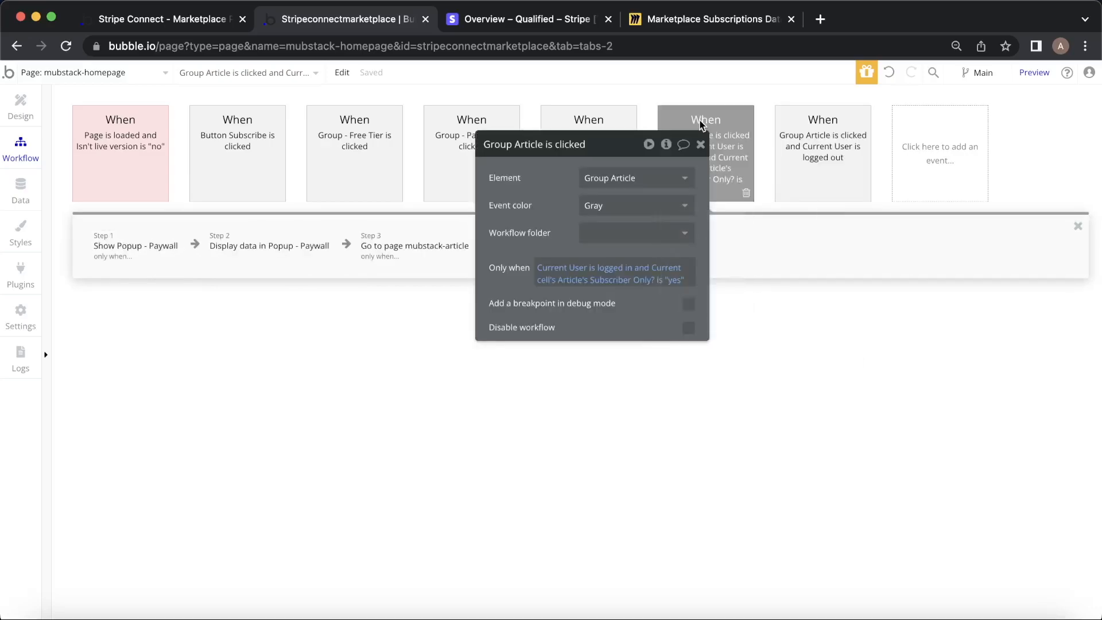
pyautogui.moveTo(540, 204); pyautogui.dragTo(587, 324)
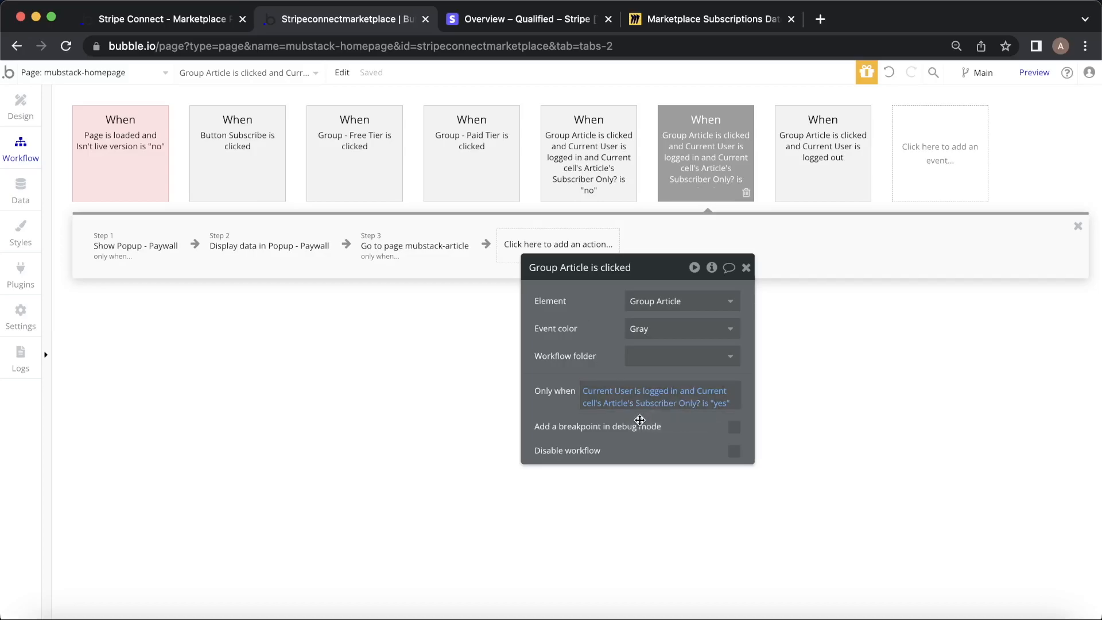
pyautogui.moveTo(598, 127)
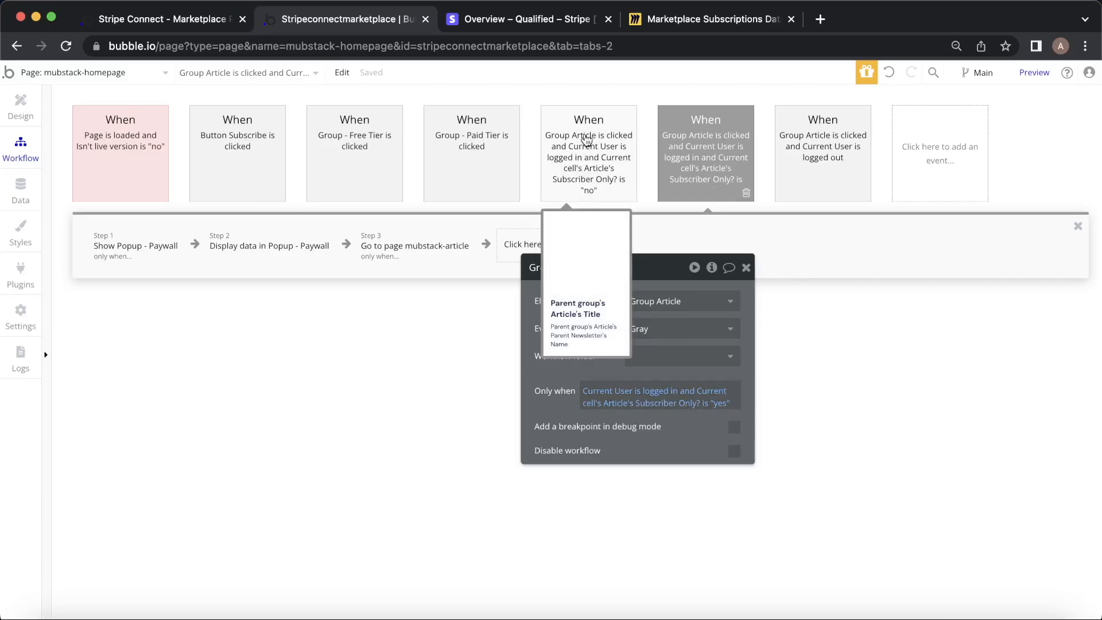
pyautogui.click(586, 139)
pyautogui.click(118, 241)
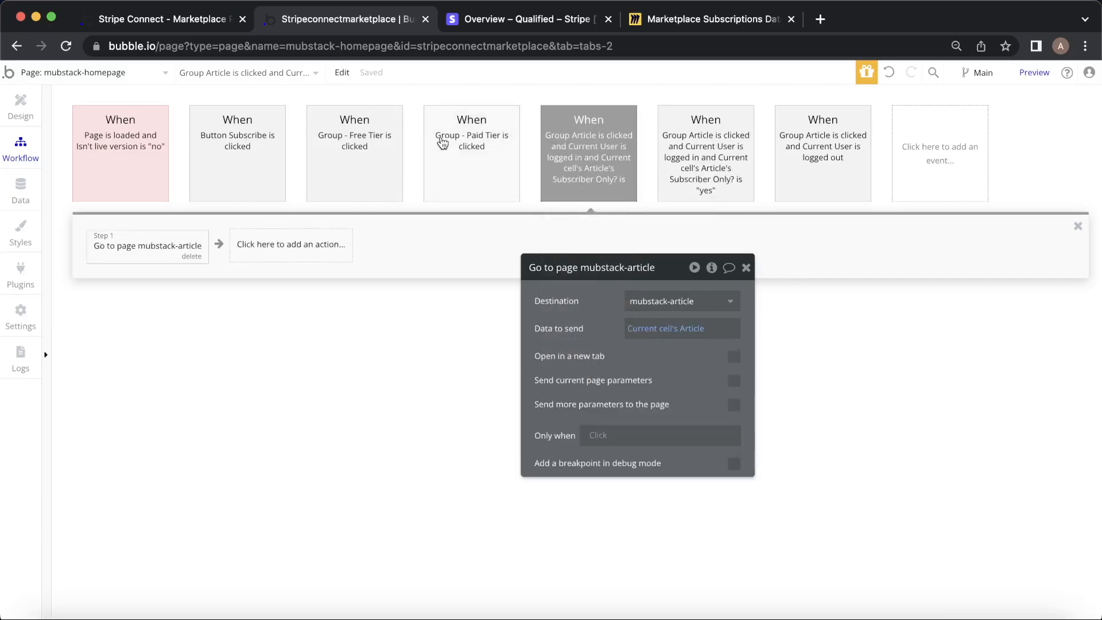
pyautogui.moveTo(591, 128)
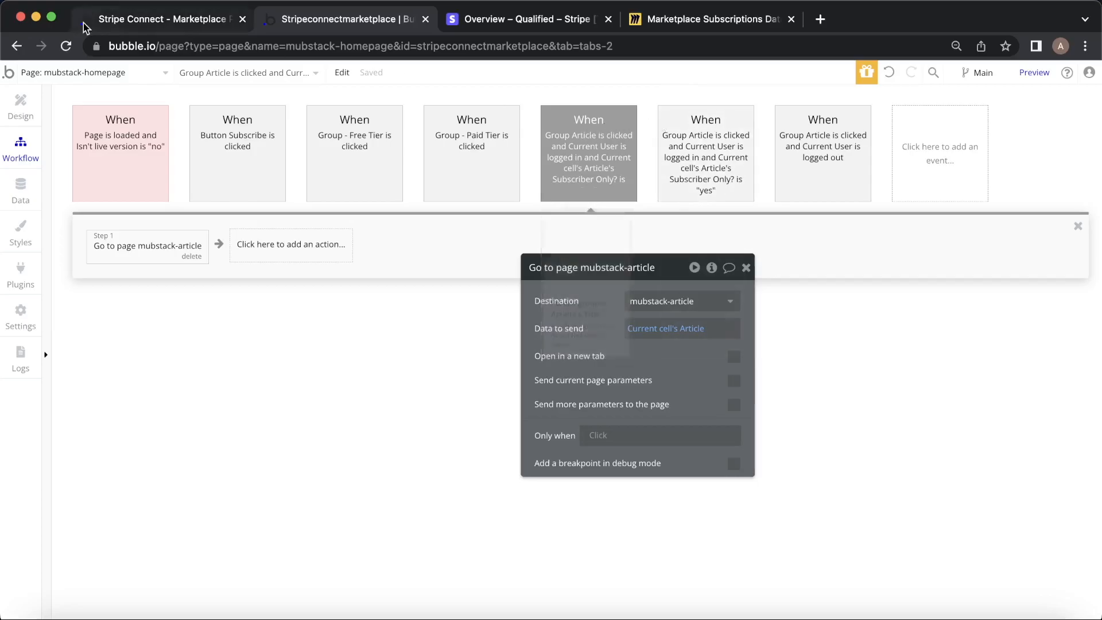
pyautogui.click(144, 19)
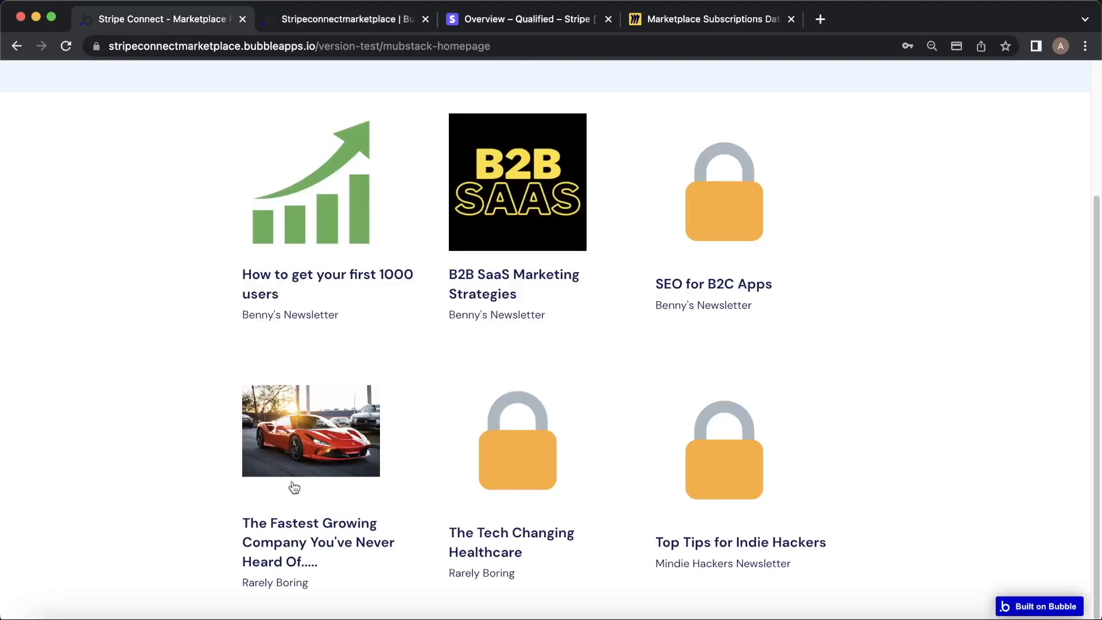
pyautogui.click(303, 468)
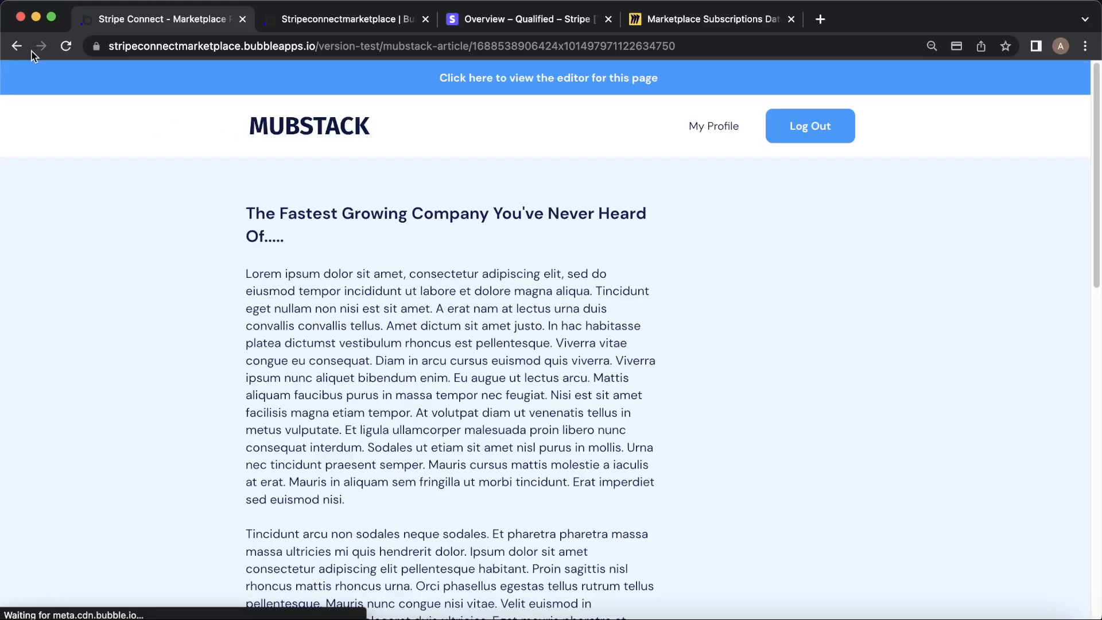
pyautogui.click(20, 48)
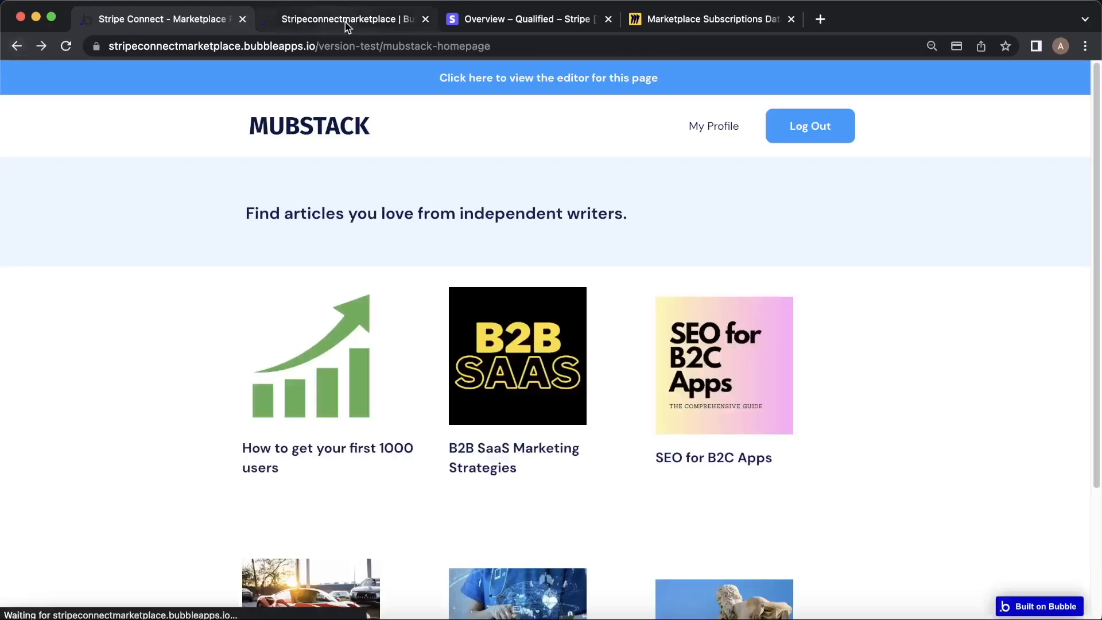
pyautogui.click(345, 20)
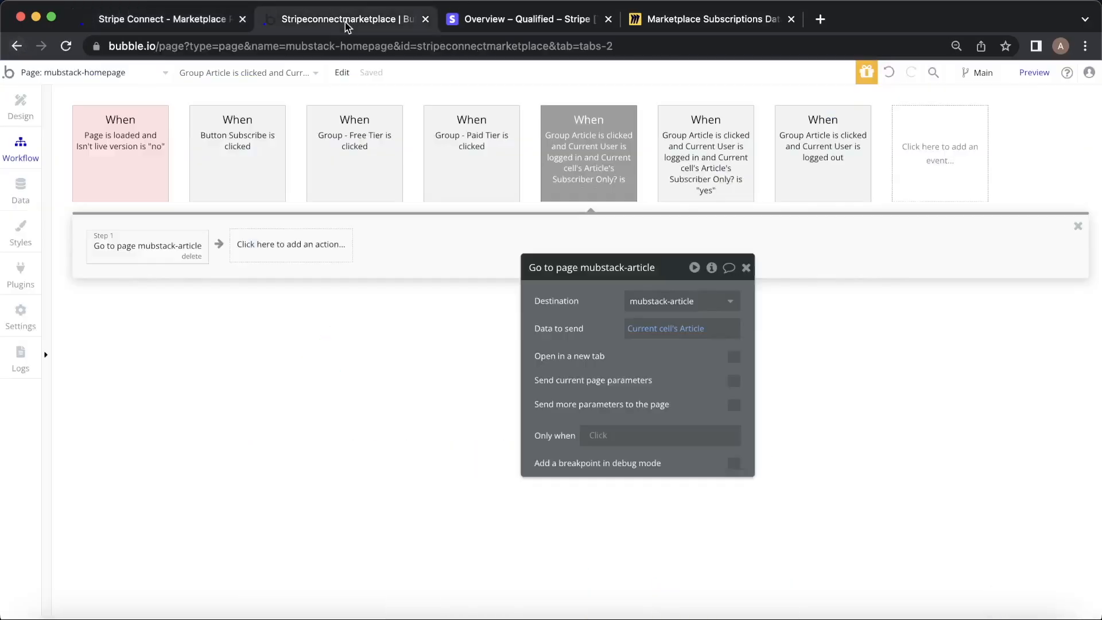
# Inspect the subscriber-only workflow's paywall step and its Subscriptions count condition for opening mubstack-article.
pyautogui.click(710, 138)
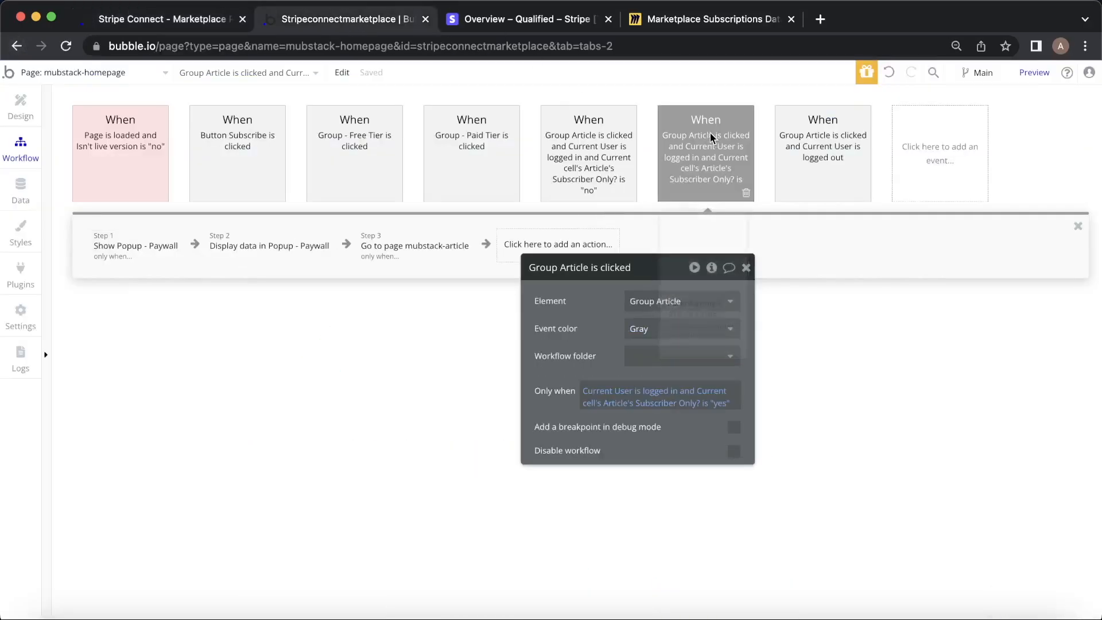
pyautogui.click(120, 245)
pyautogui.click(615, 337)
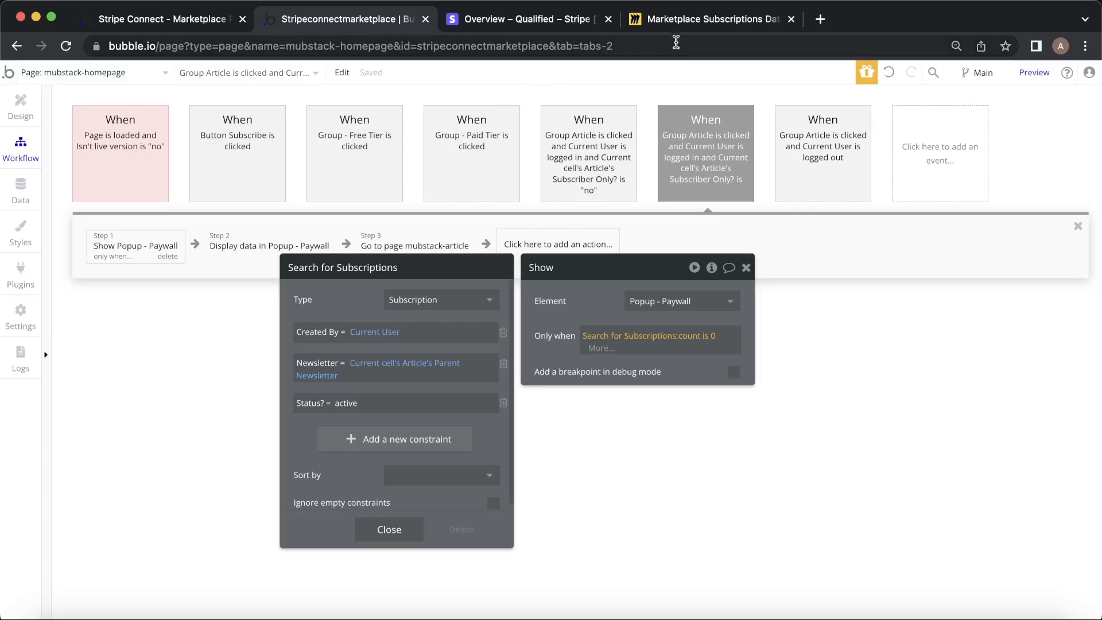
pyautogui.click(674, 23)
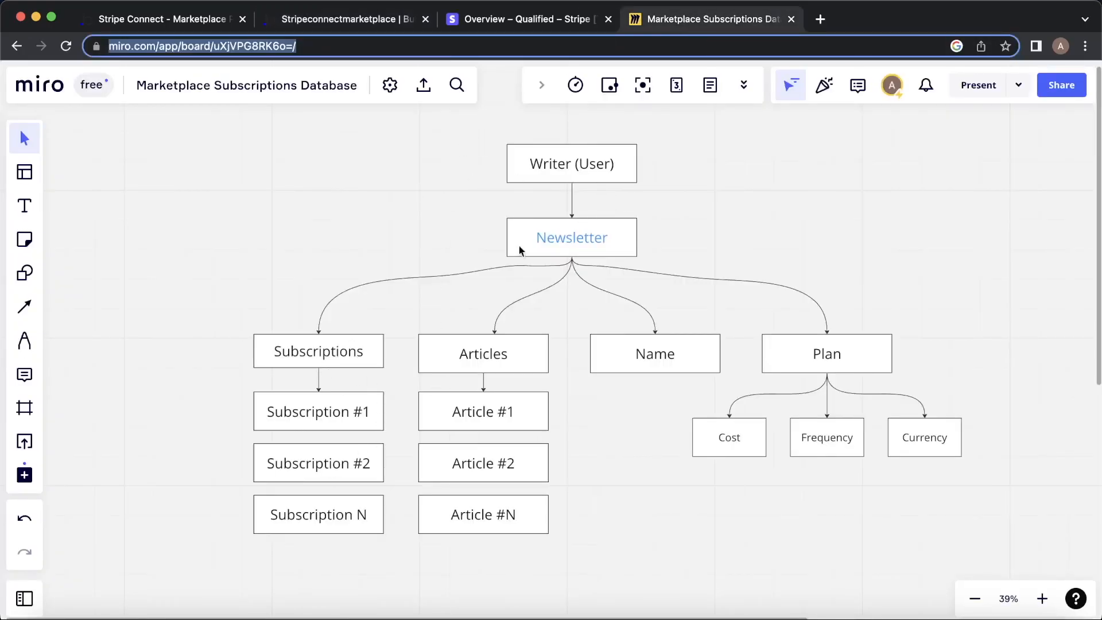
pyautogui.click(400, 20)
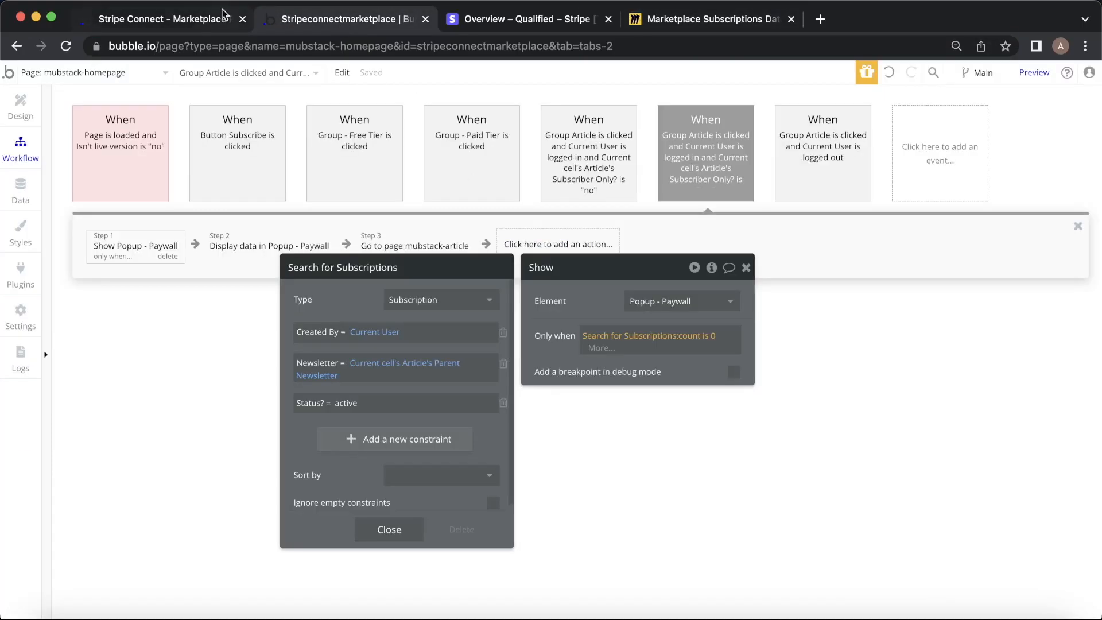
pyautogui.click(432, 244)
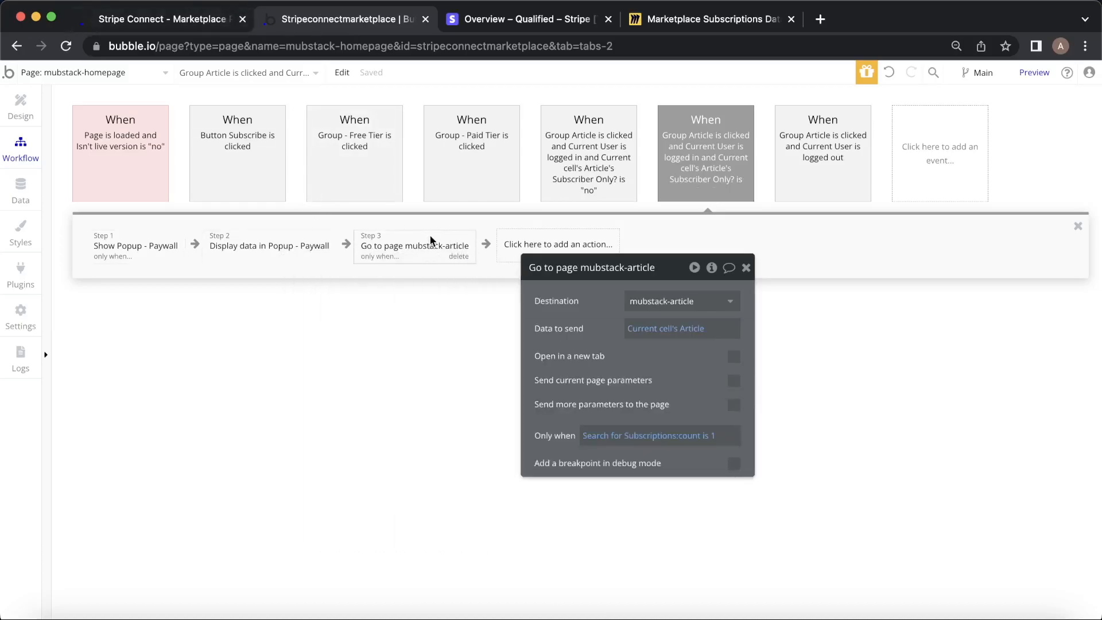
pyautogui.click(623, 436)
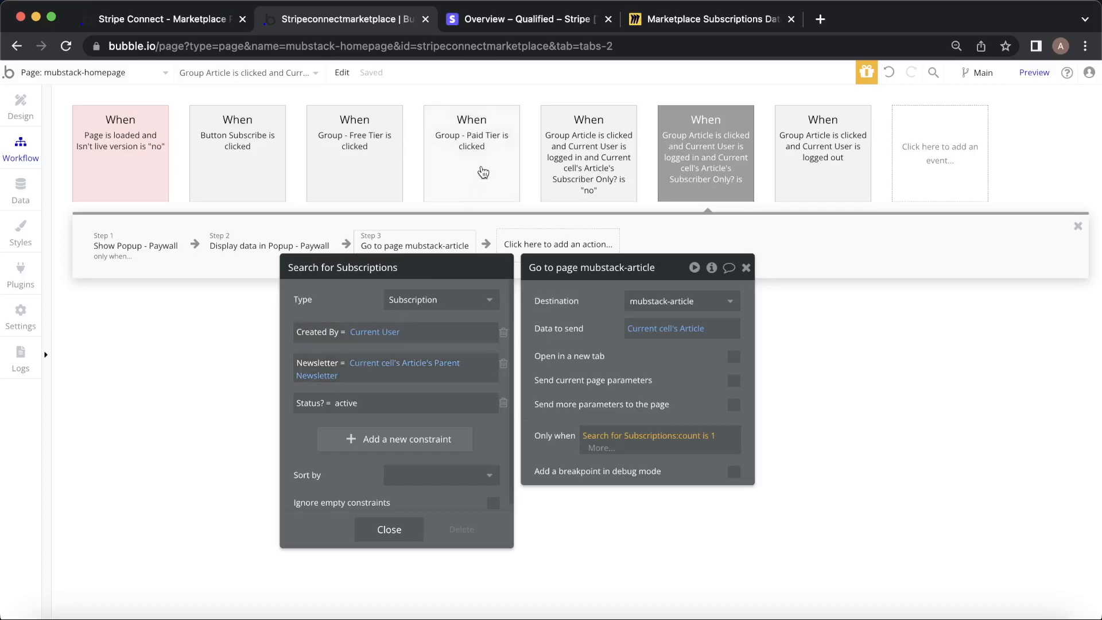
pyautogui.click(747, 269)
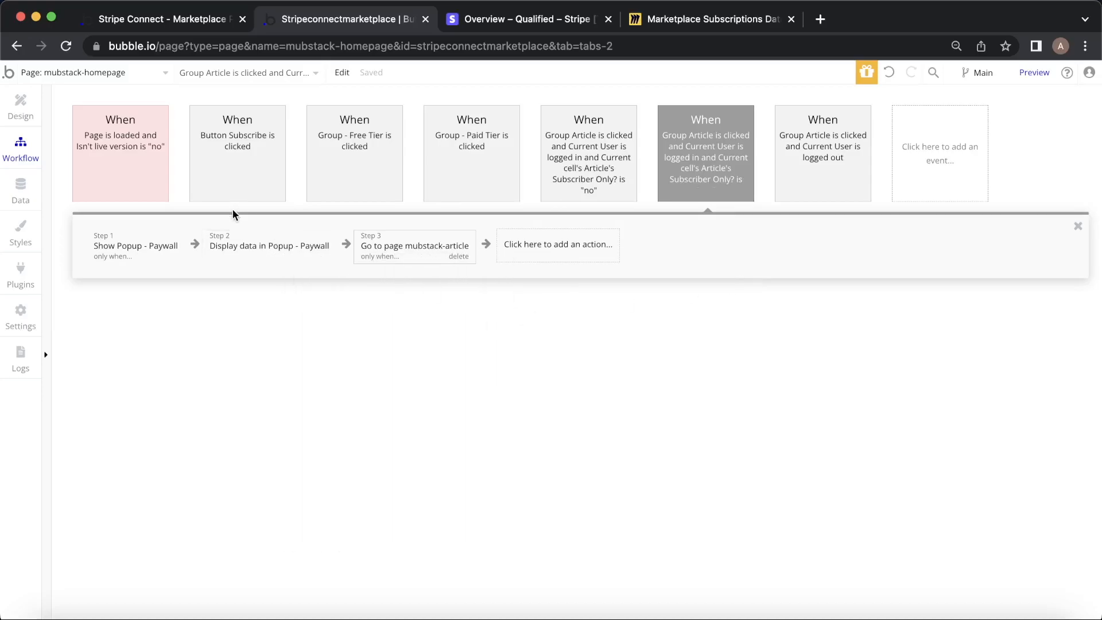
# In the preview, bring up the Top Tips for Indie Hackers paywall and pick the $10/month card.
pyautogui.click(131, 17)
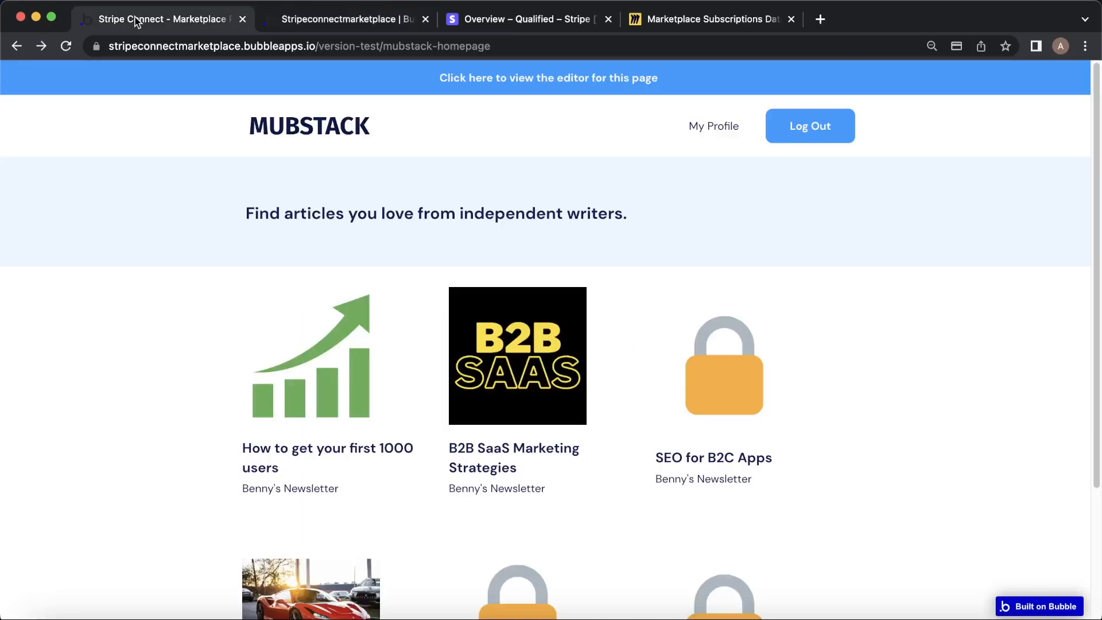
pyautogui.scroll(-3, 780, 332)
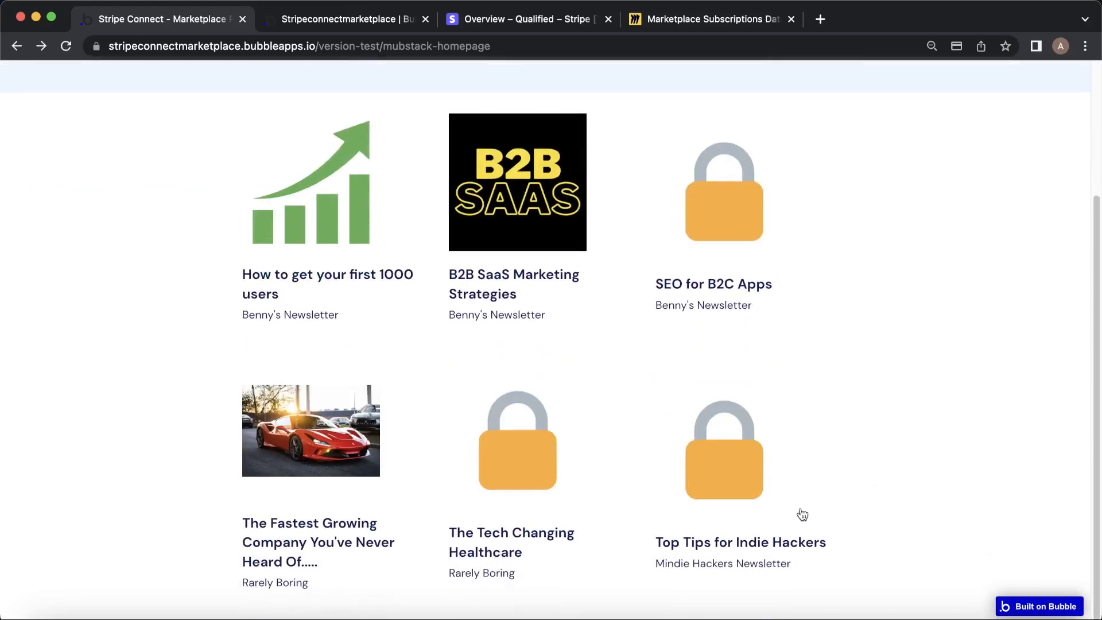
pyautogui.click(698, 474)
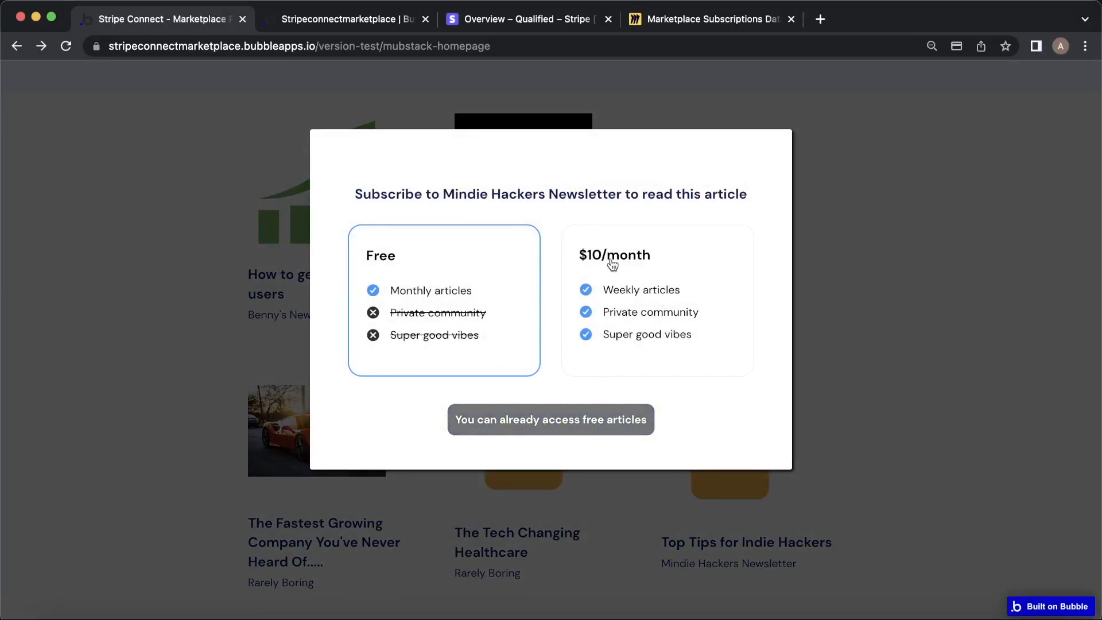
pyautogui.click(686, 270)
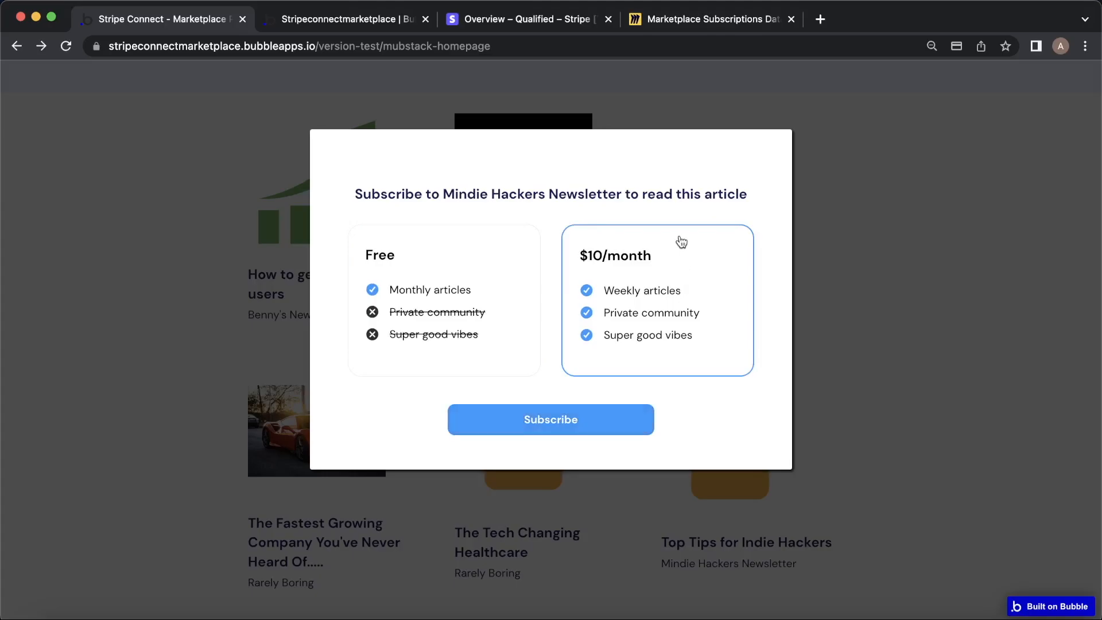
pyautogui.click(354, 23)
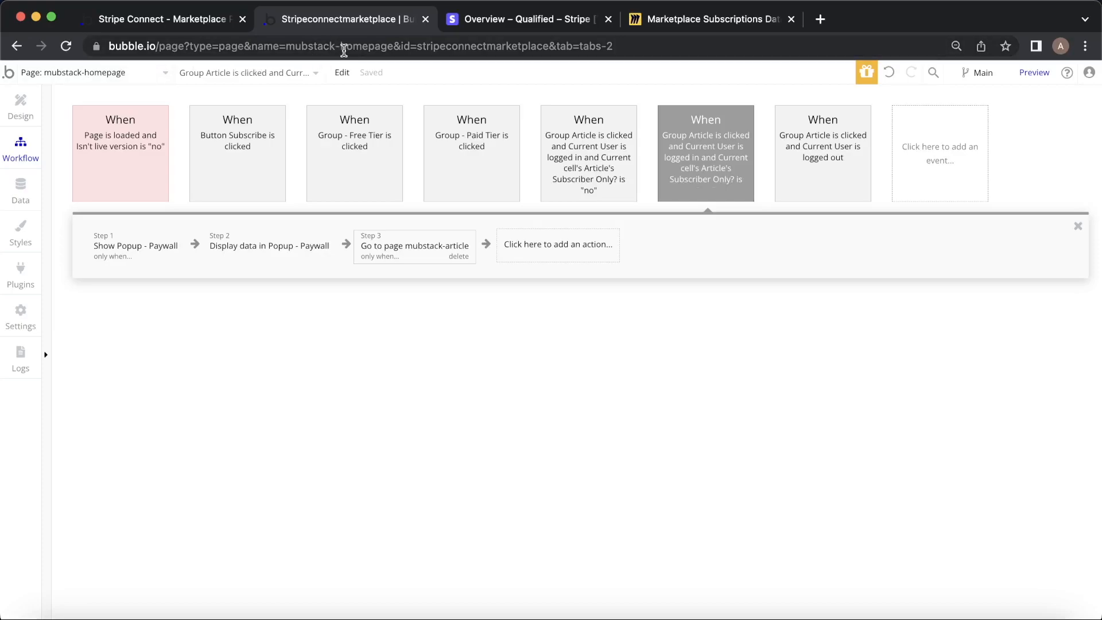
# Review the Subscribe workflow steps through Create Checkout: success URL, Month interval, 20% platform fee.
pyautogui.click(243, 125)
pyautogui.click(115, 260)
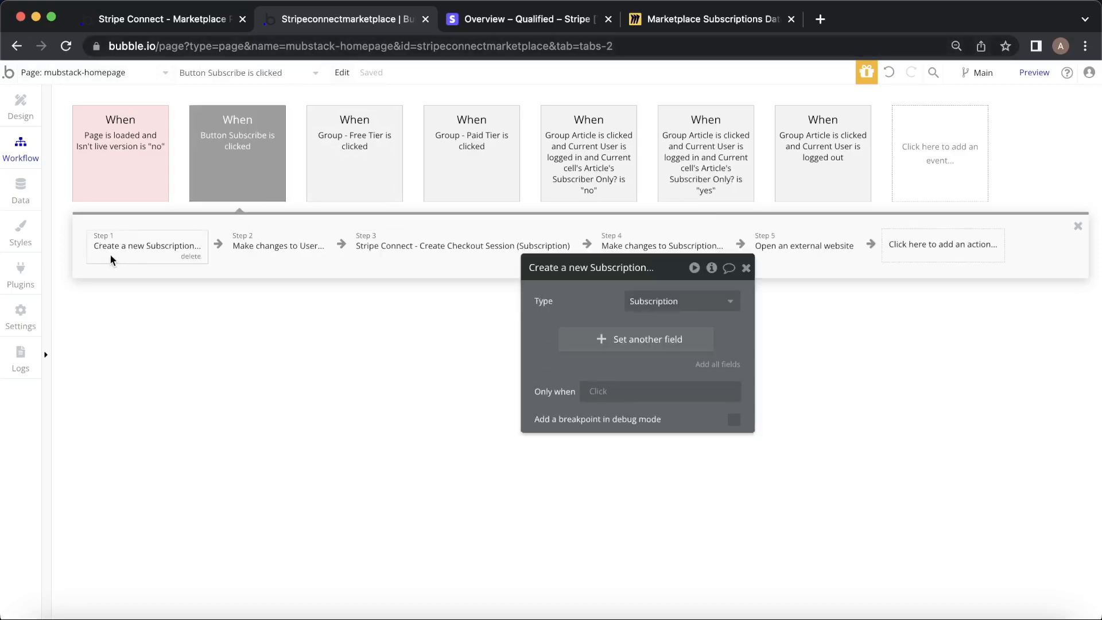
pyautogui.moveTo(570, 290); pyautogui.dragTo(542, 323)
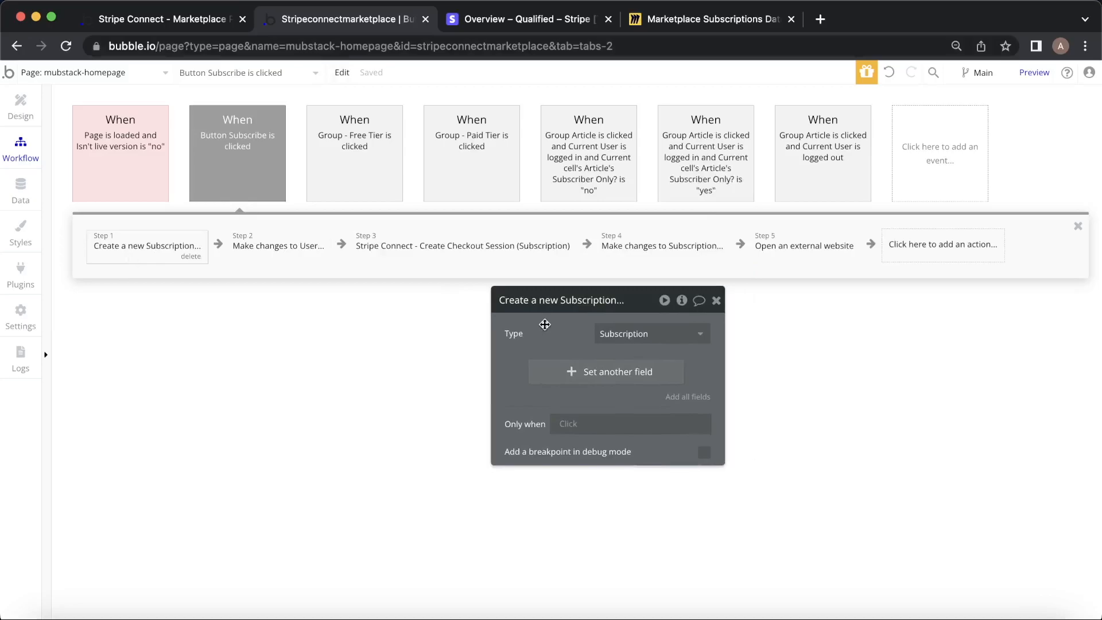
pyautogui.click(274, 253)
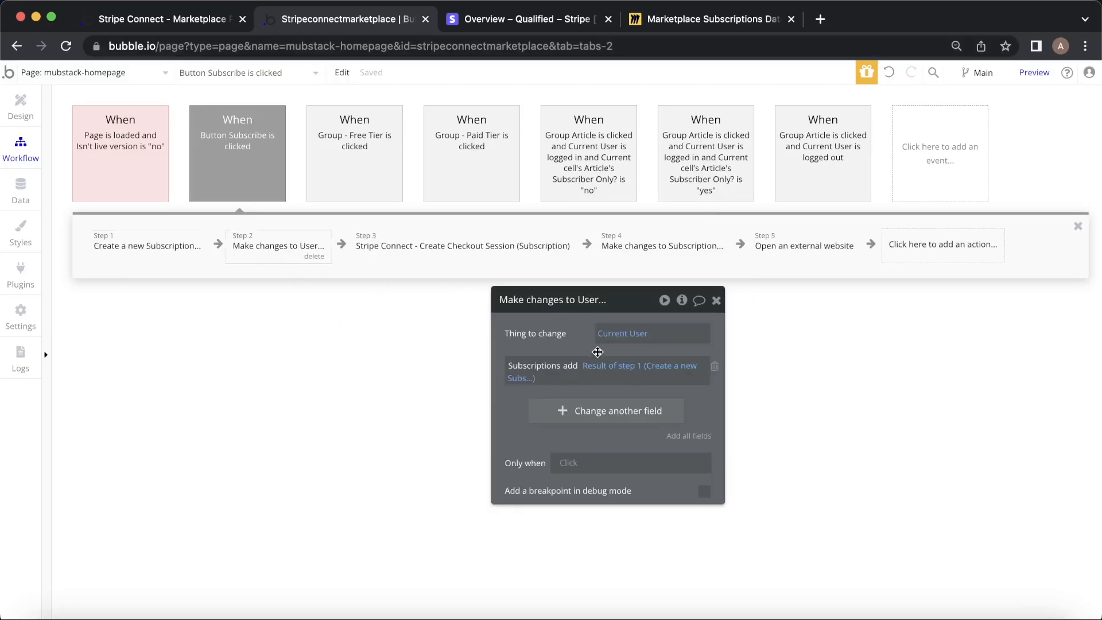
pyautogui.click(481, 254)
pyautogui.moveTo(539, 378); pyautogui.dragTo(577, 191)
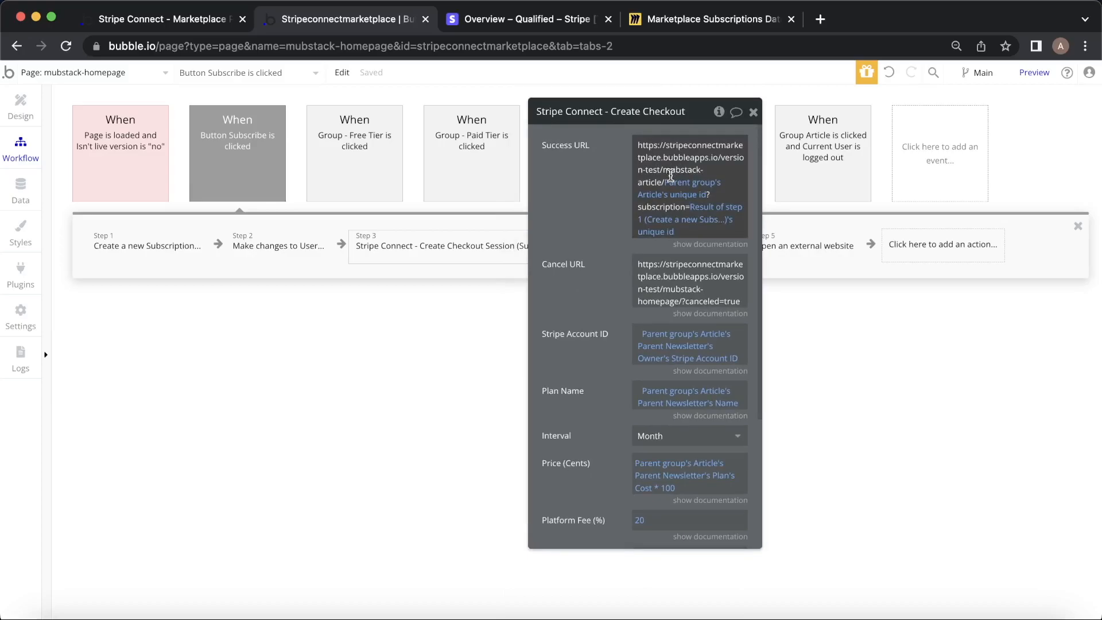
pyautogui.click(667, 26)
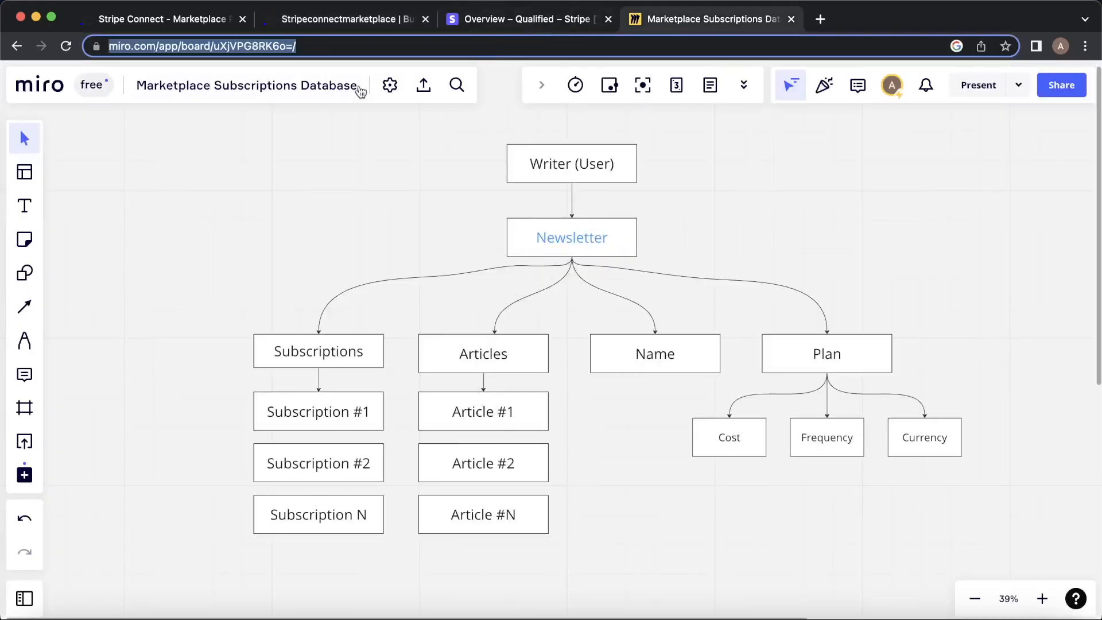
pyautogui.click(366, 11)
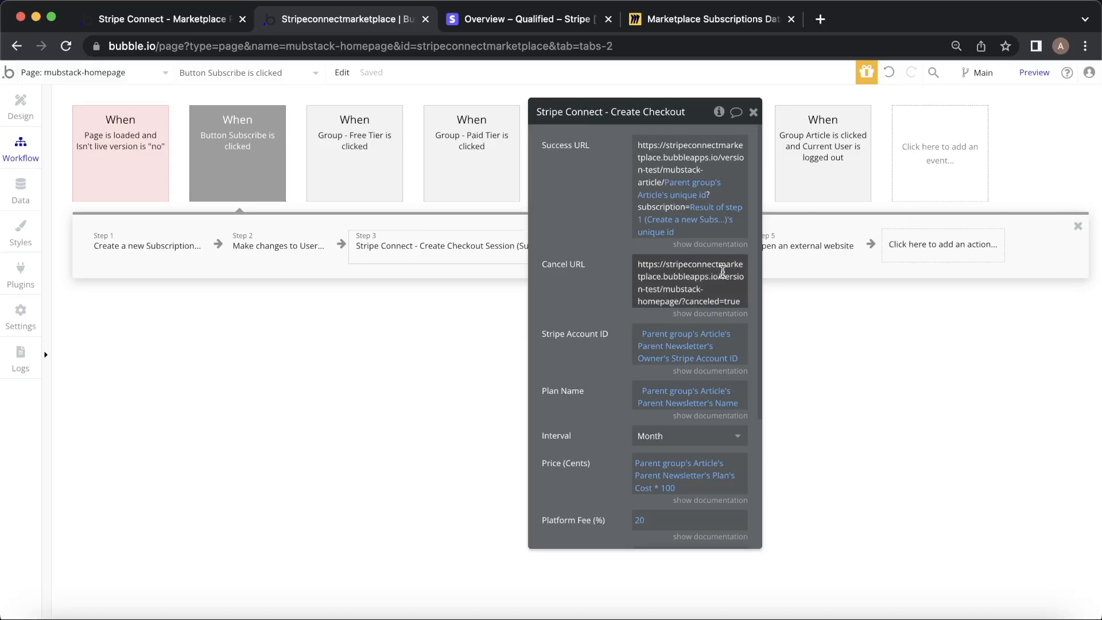
# Scroll through the Create Checkout settings and compare them with the User diagram on the Miro board.
pyautogui.scroll(-3, 596, 270)
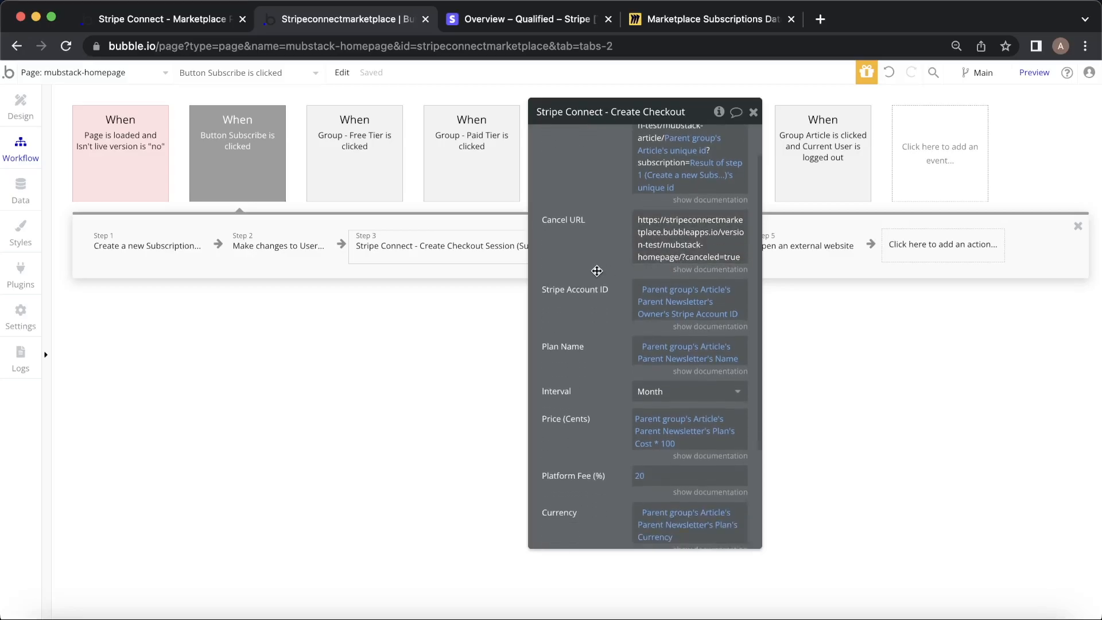
pyautogui.scroll(-1, 596, 271)
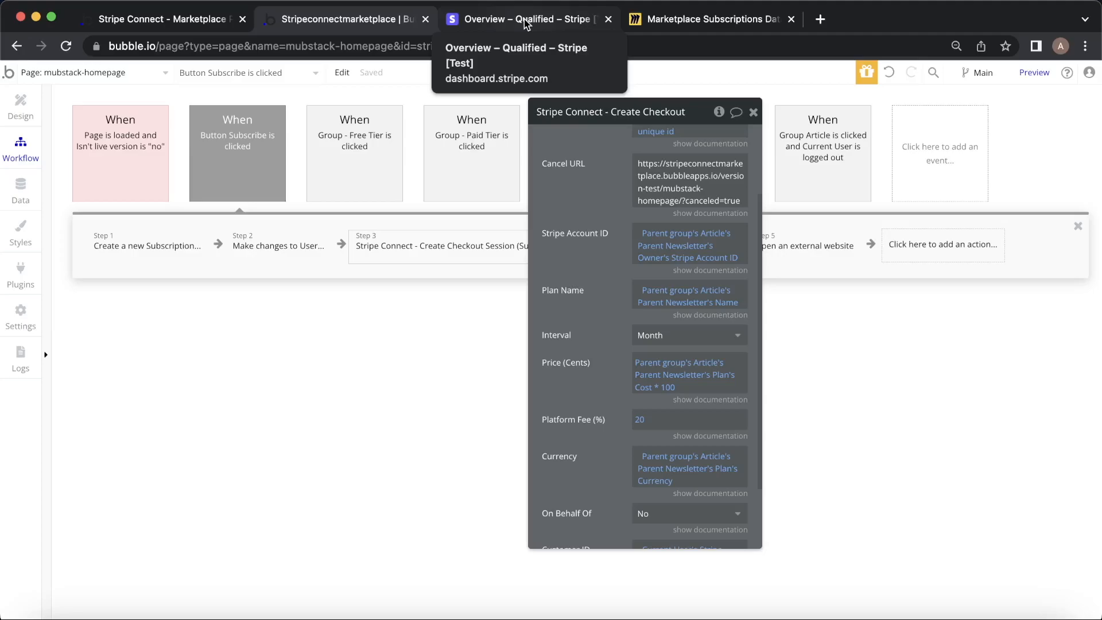
pyautogui.click(712, 19)
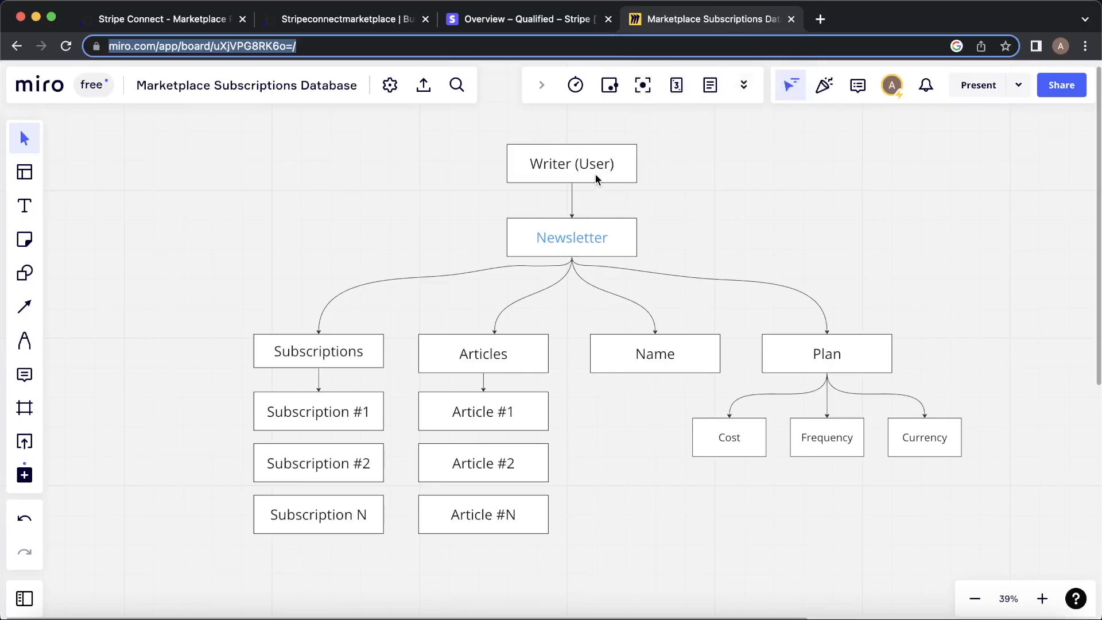
pyautogui.hscroll(10, 725, 281)
pyautogui.scroll(-6, 724, 281)
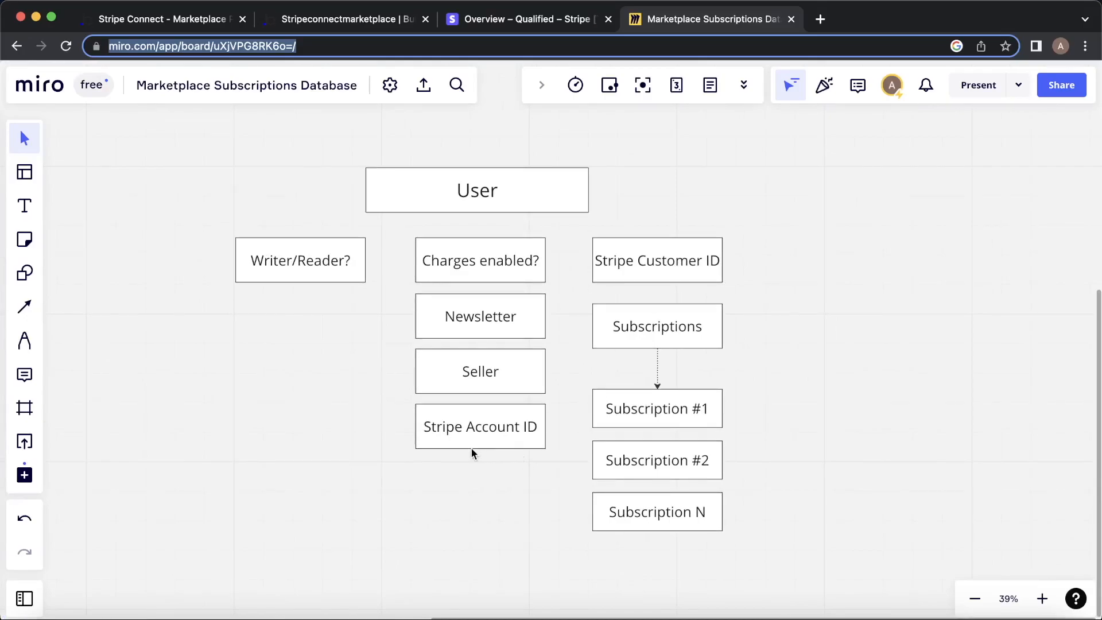
# Back in Bubble, check the Stripe Account ID comes from the newsletter owner and the price is Cost * 100.
pyautogui.click(337, 20)
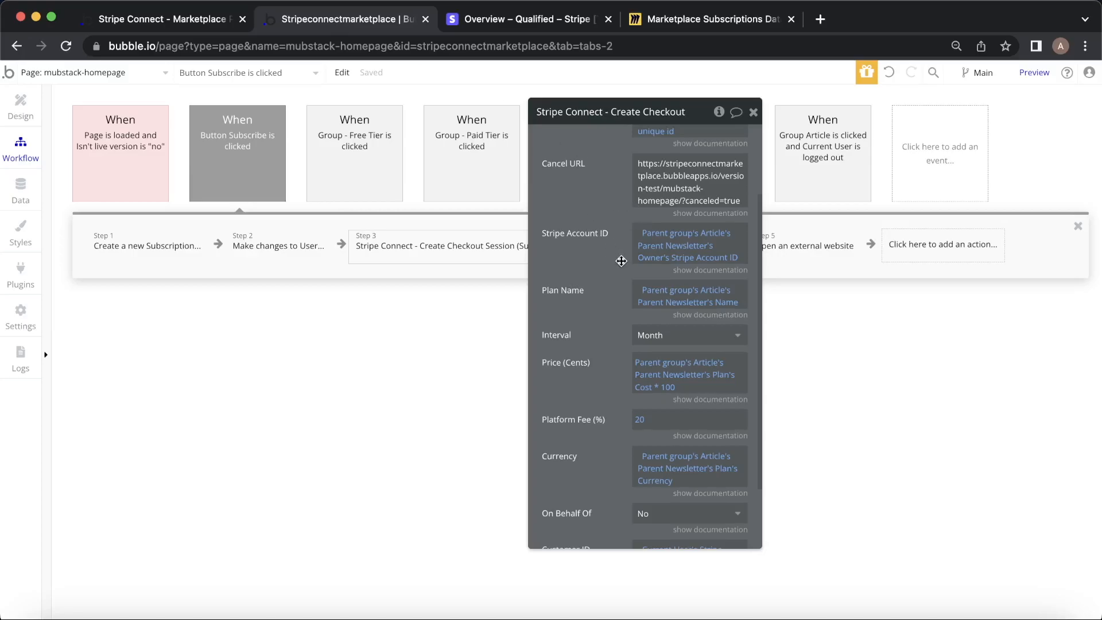
pyautogui.scroll(-1, 622, 262)
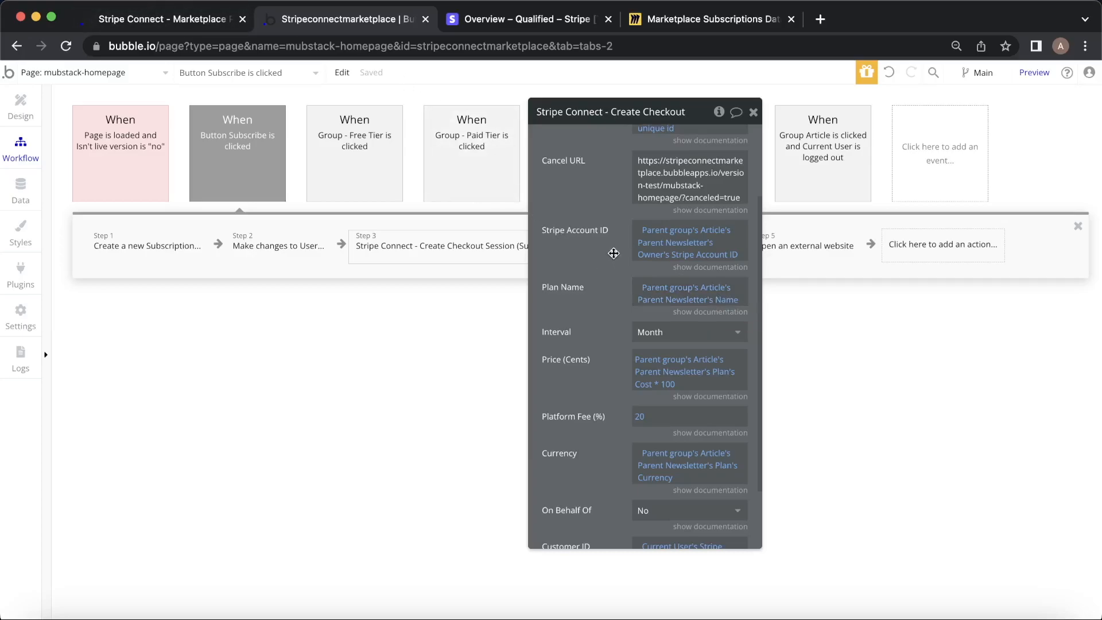
pyautogui.scroll(-3, 614, 253)
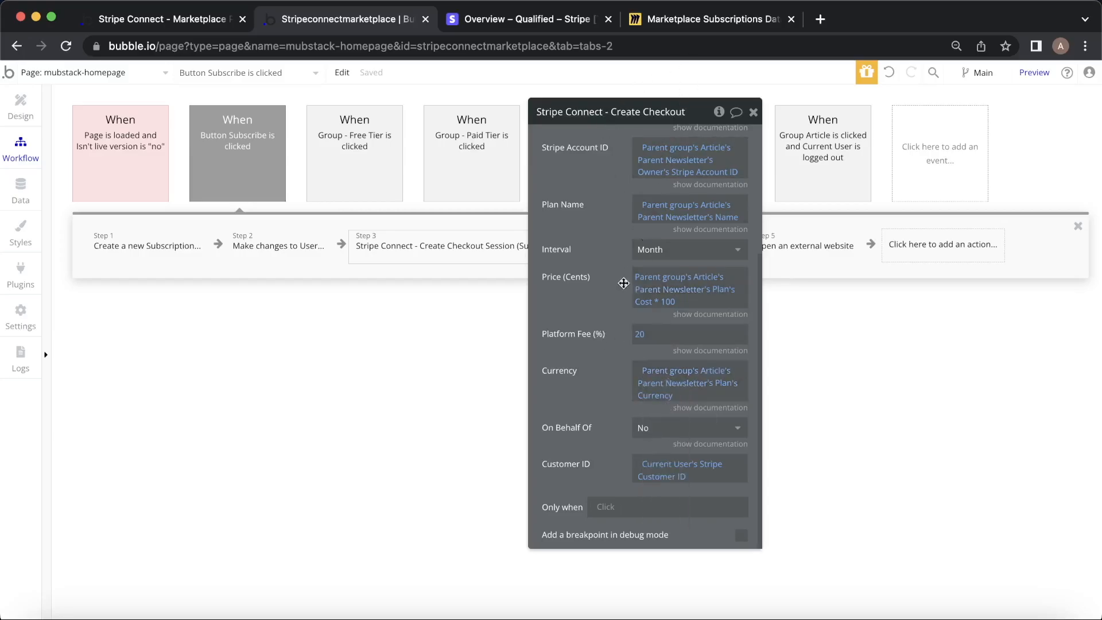
pyautogui.click(675, 27)
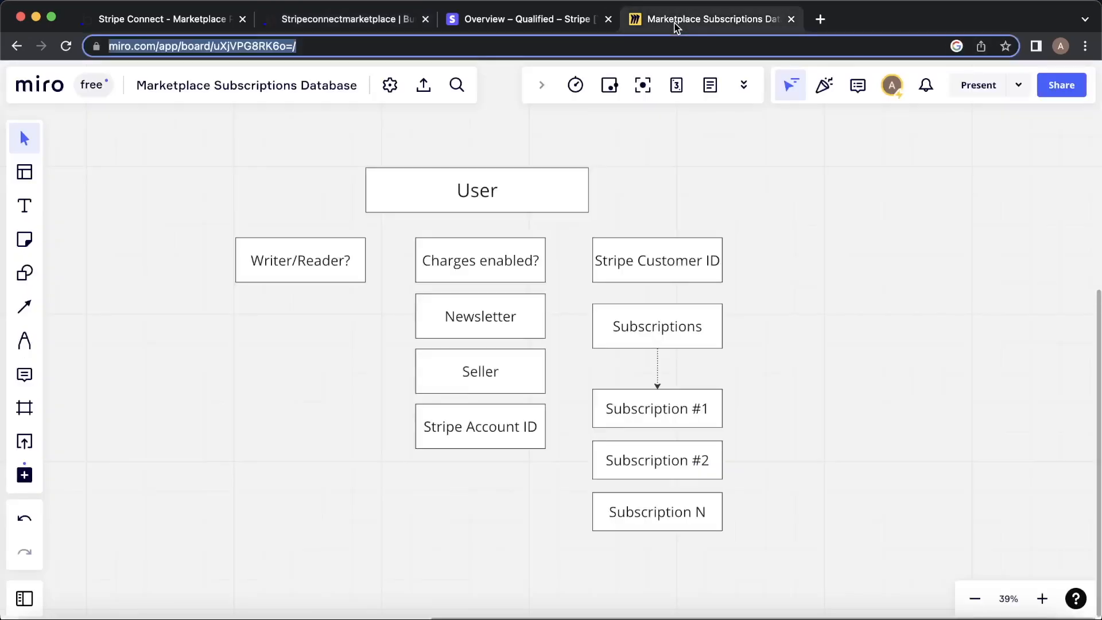
pyautogui.hscroll(-10, 637, 396)
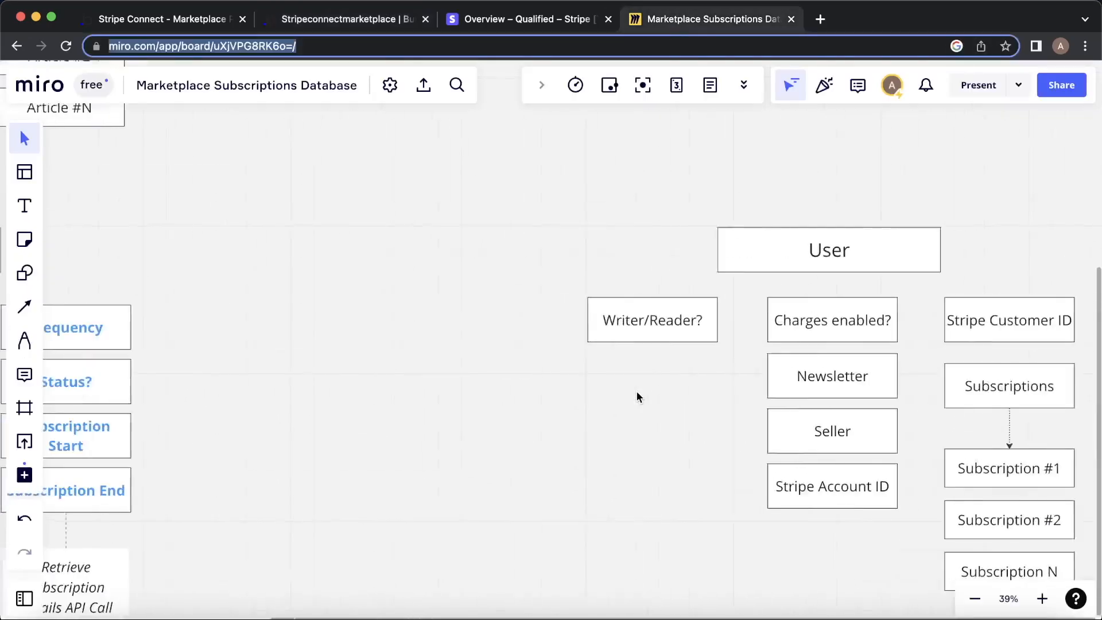
pyautogui.hscroll(-8, 637, 396)
pyautogui.scroll(-4, 637, 396)
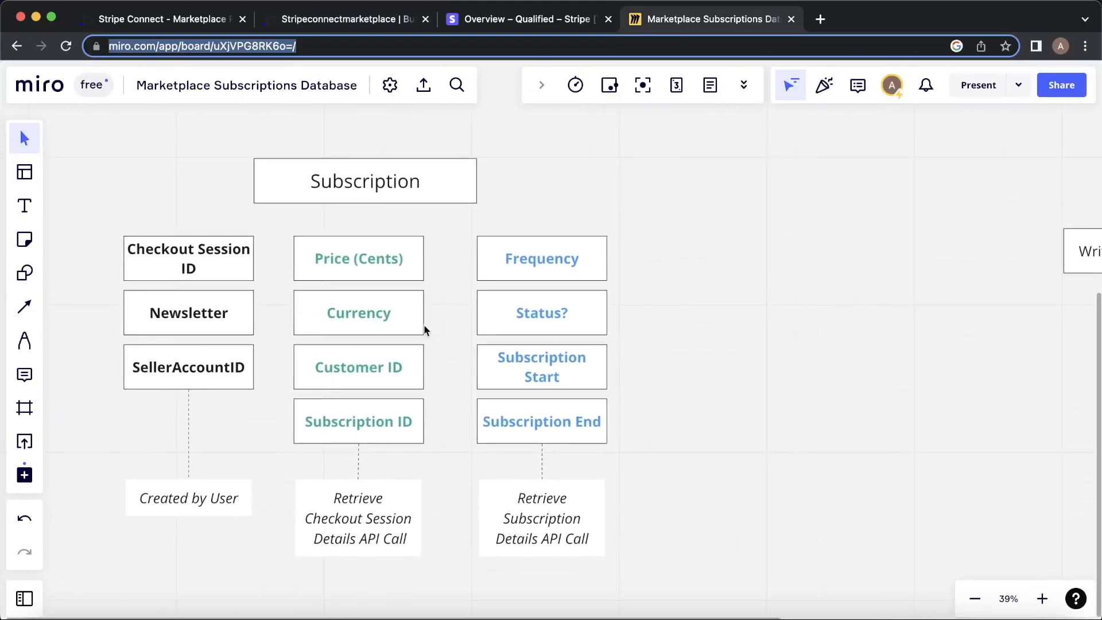
pyautogui.scroll(6, 499, 213)
pyautogui.hscroll(5, 511, 214)
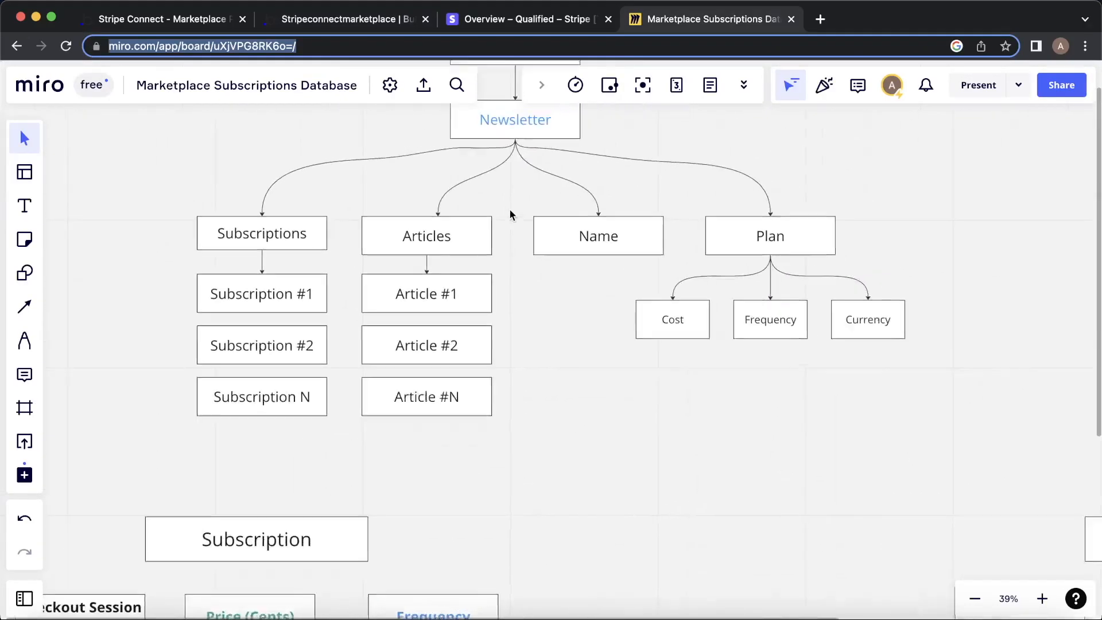
pyautogui.scroll(4, 510, 214)
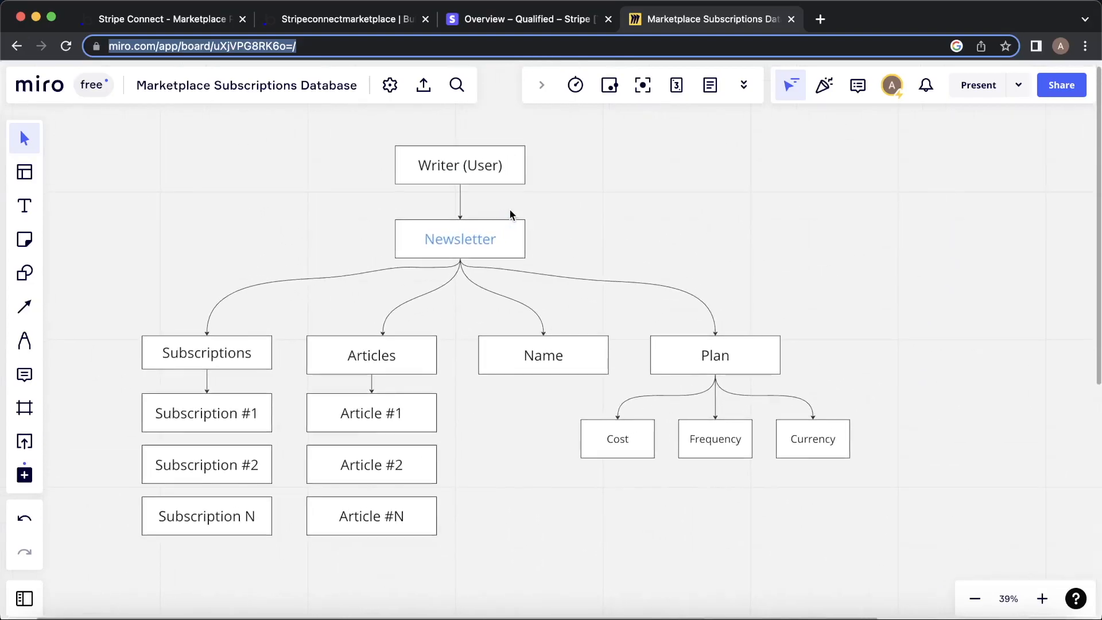
pyautogui.click(340, 19)
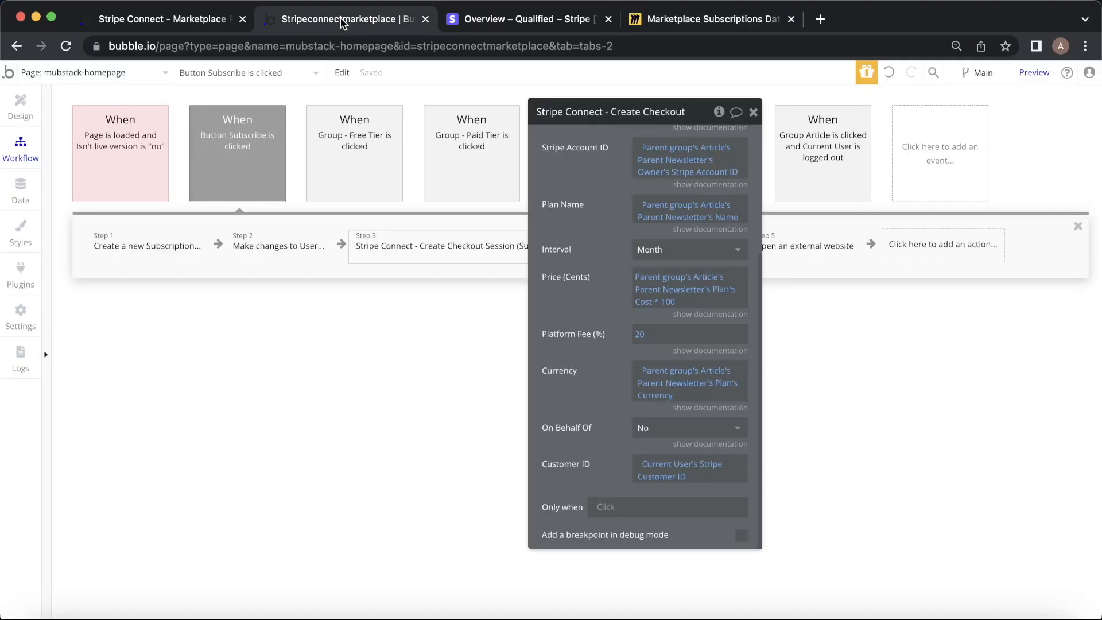
pyautogui.click(717, 19)
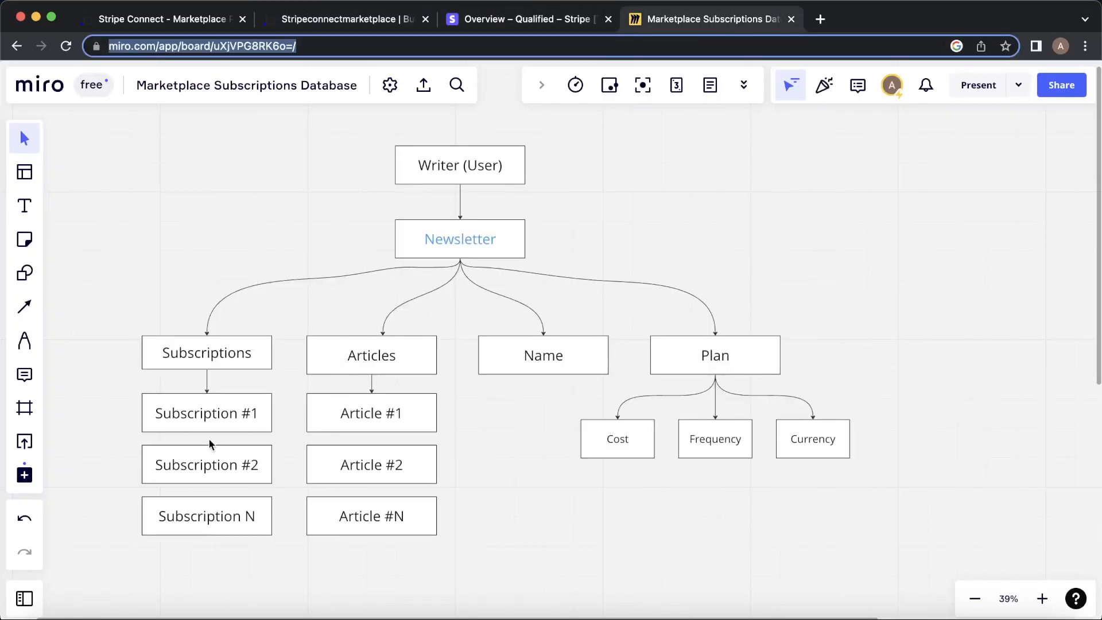
pyautogui.scroll(-10, 208, 400)
pyautogui.scroll(3, 208, 400)
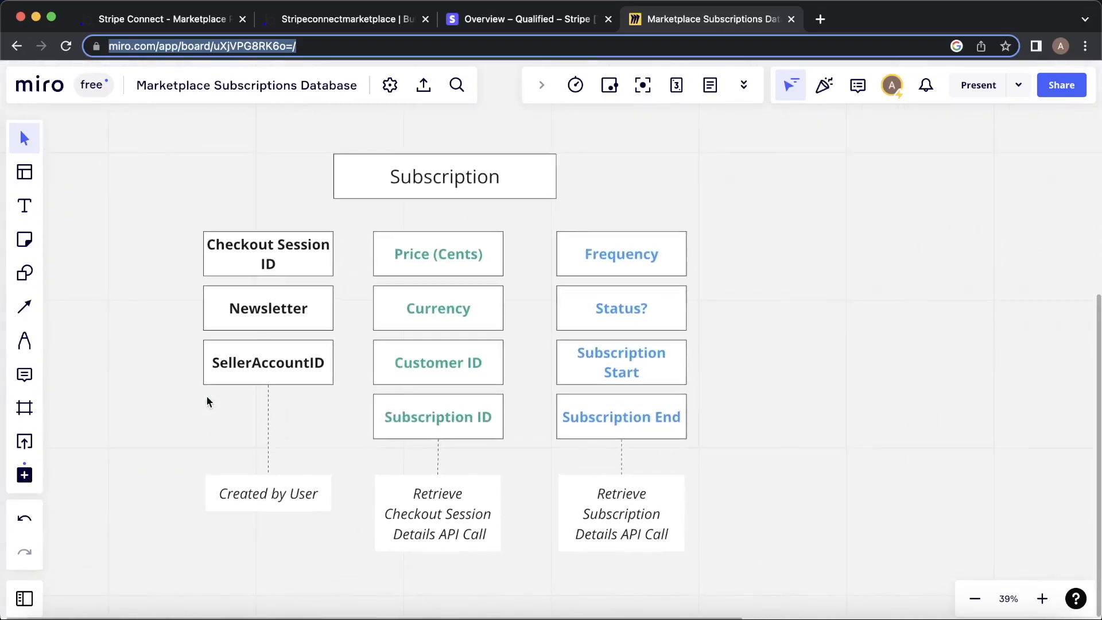
pyautogui.scroll(10, 401, 290)
pyautogui.scroll(3, 402, 291)
pyautogui.hscroll(-3, 401, 291)
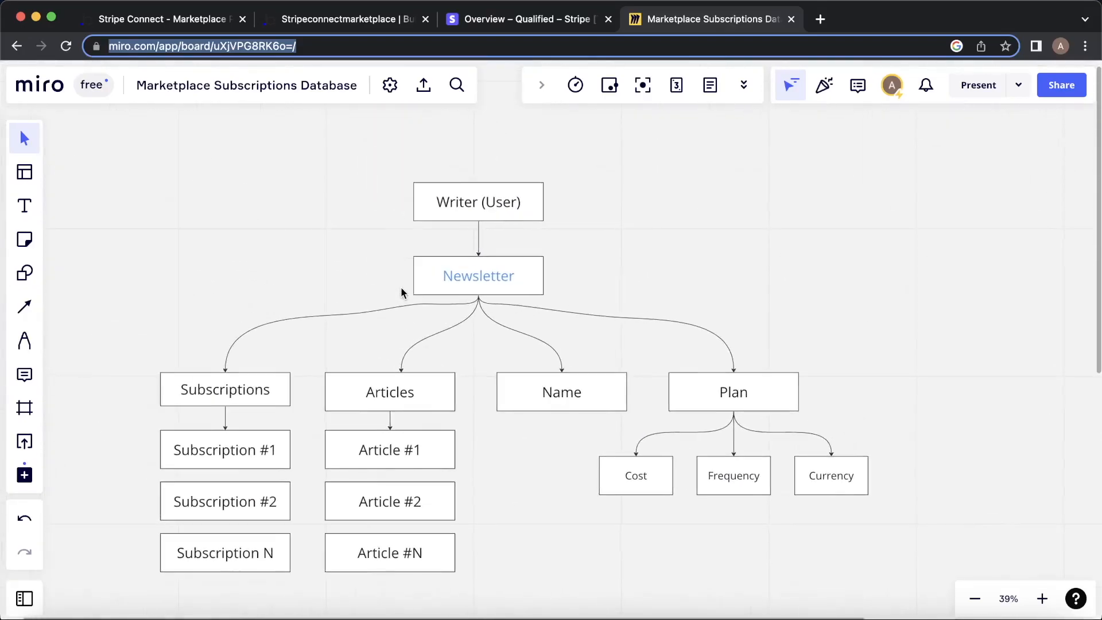
# Pass through the Bubble editor to the app preview showing the Mindie Hackers Newsletter $10/month paywall.
pyautogui.click(341, 19)
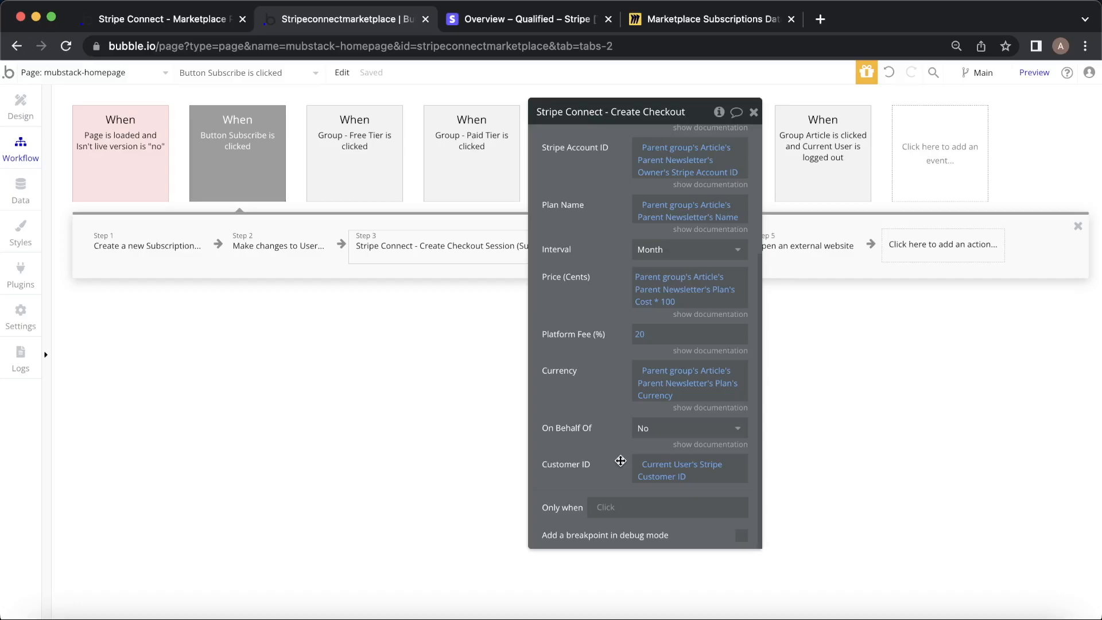
pyautogui.click(212, 19)
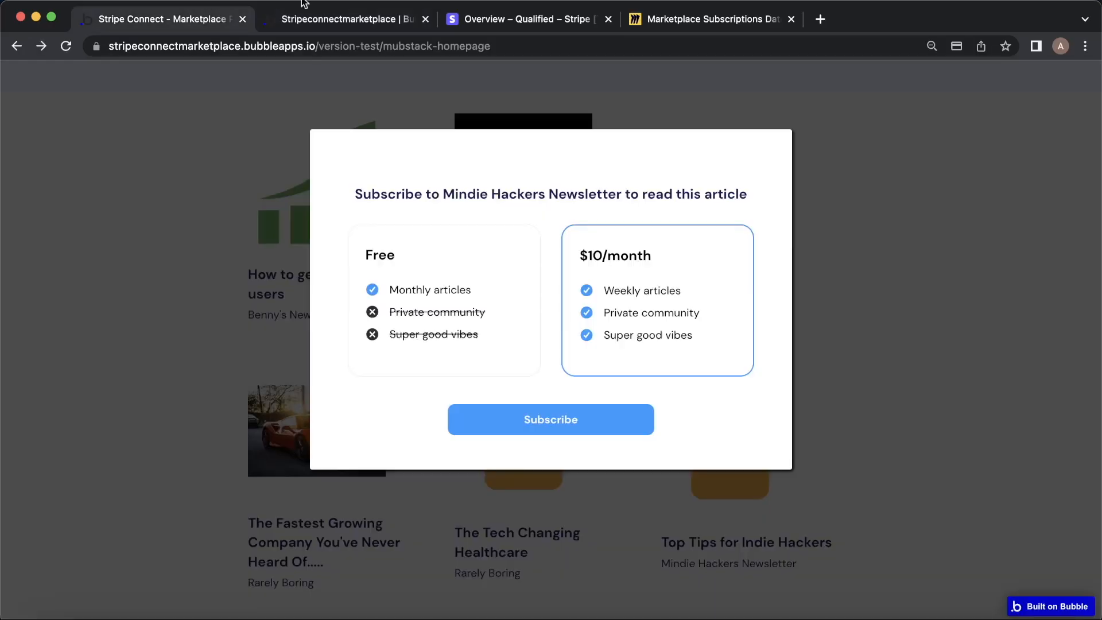
# Choose the $10/month plan and submit the Stripe Checkout form filled with test card details.
pyautogui.click(596, 421)
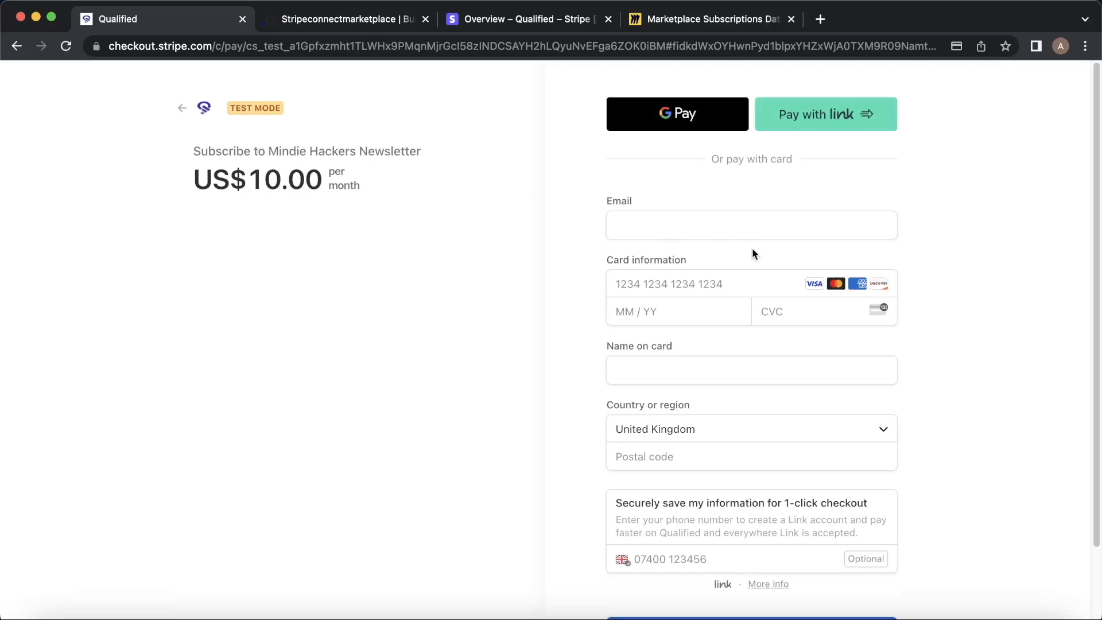
pyautogui.scroll(-1, 751, 248)
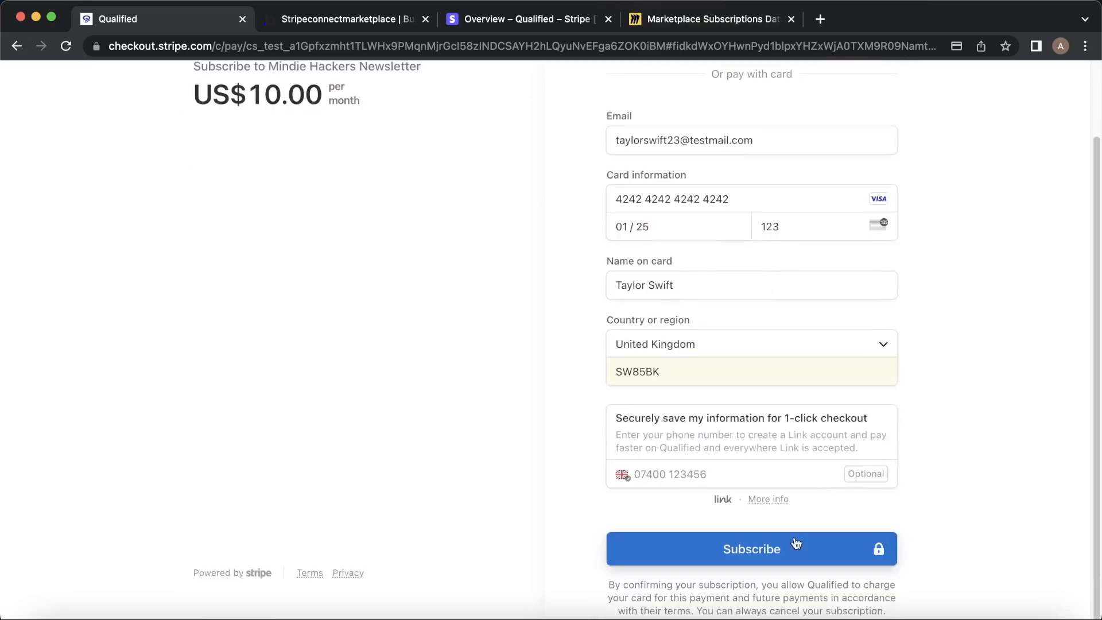
pyautogui.click(789, 544)
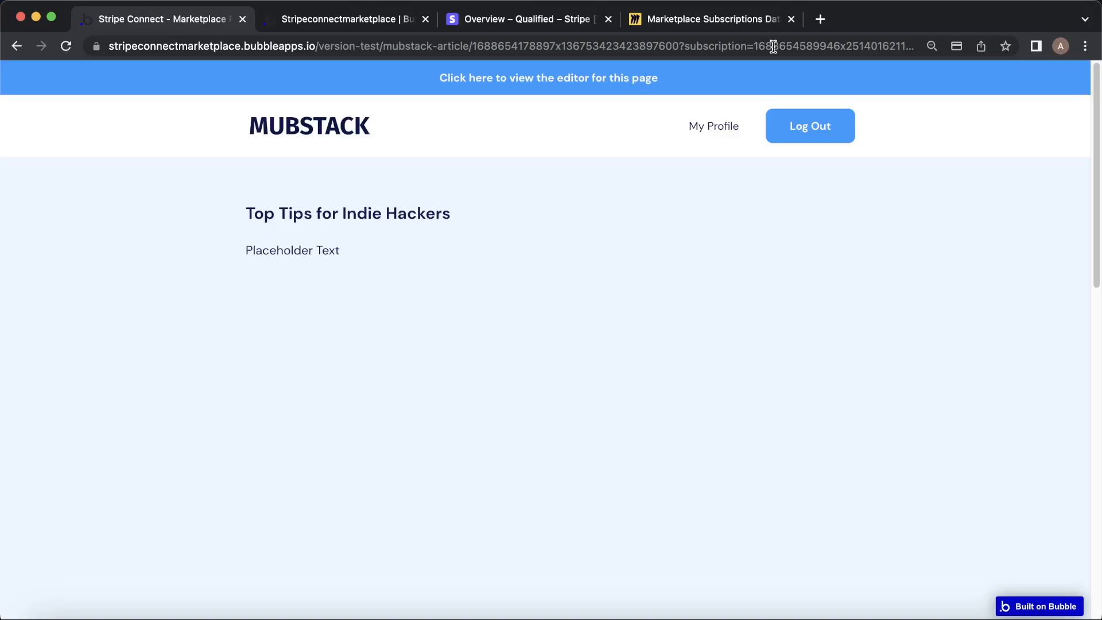
# Inspect the mubstack-article Page is loaded workflow and its two Subscription update steps.
pyautogui.click(396, 18)
pyautogui.click(97, 74)
pyautogui.click(284, 161)
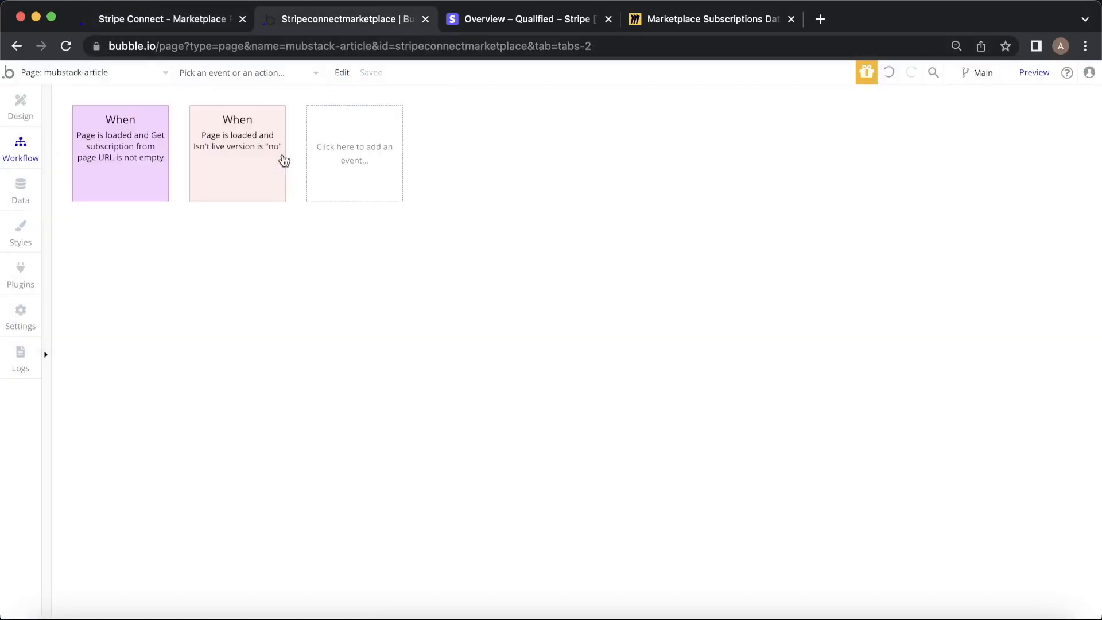
pyautogui.click(126, 157)
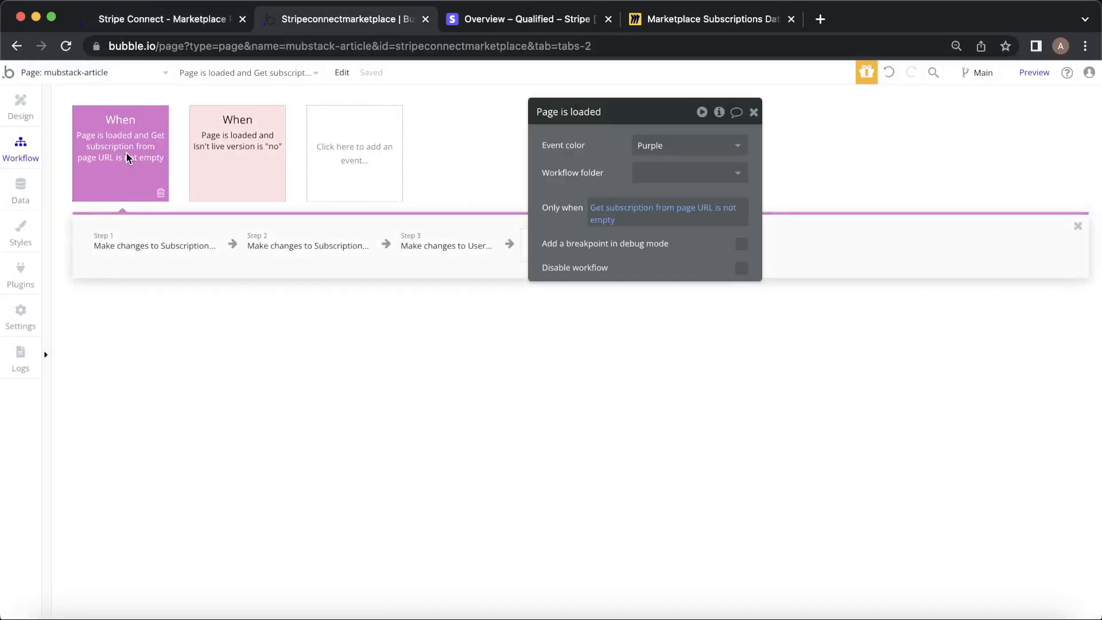
pyautogui.click(170, 22)
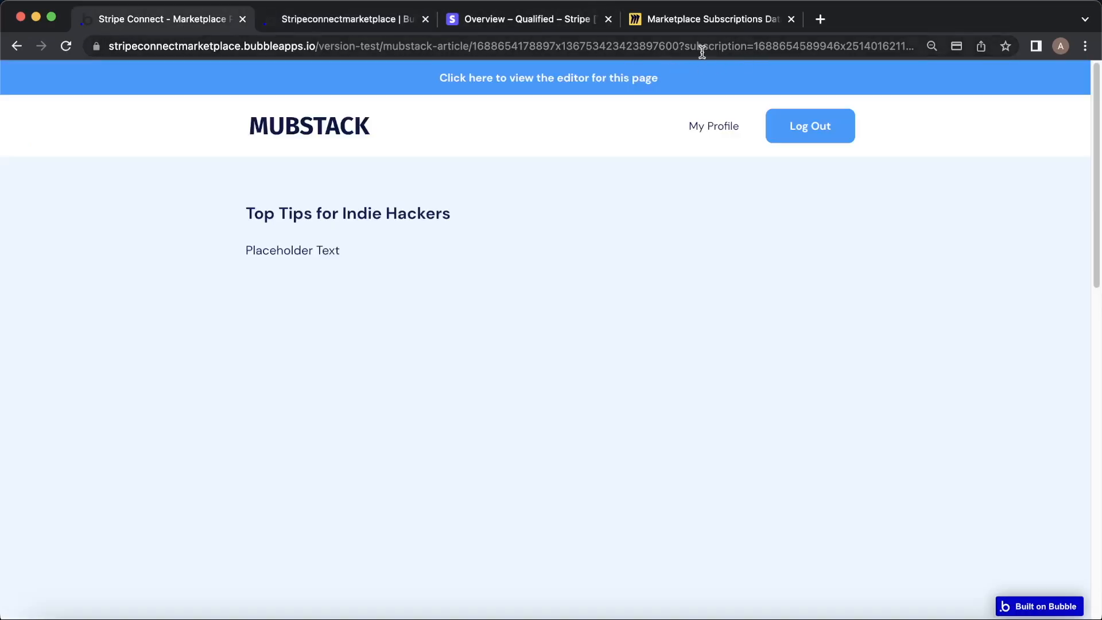
pyautogui.click(353, 19)
pyautogui.click(118, 247)
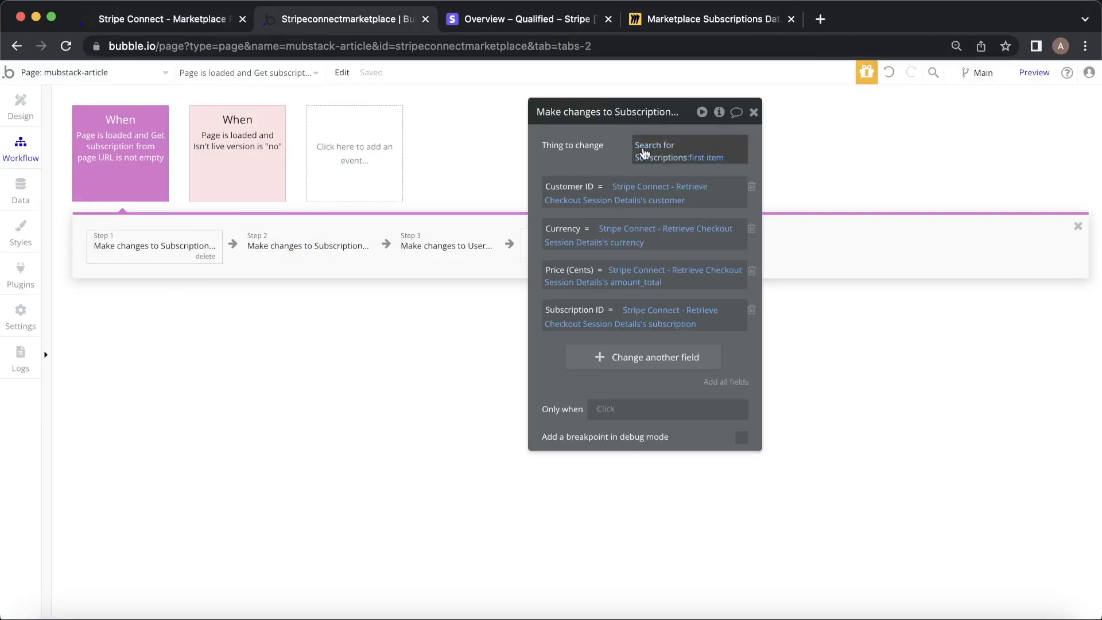
pyautogui.click(315, 255)
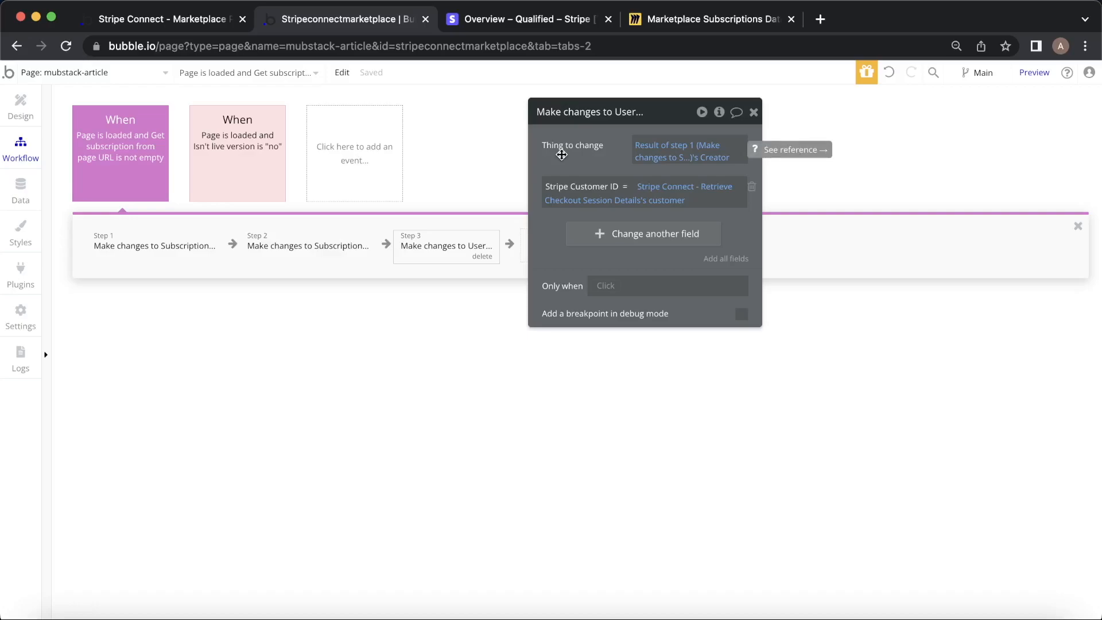
# Open the reader's My Profile page, showing the active Mindie Hackers Newsletter subscription at 10 USD/month.
pyautogui.click(167, 16)
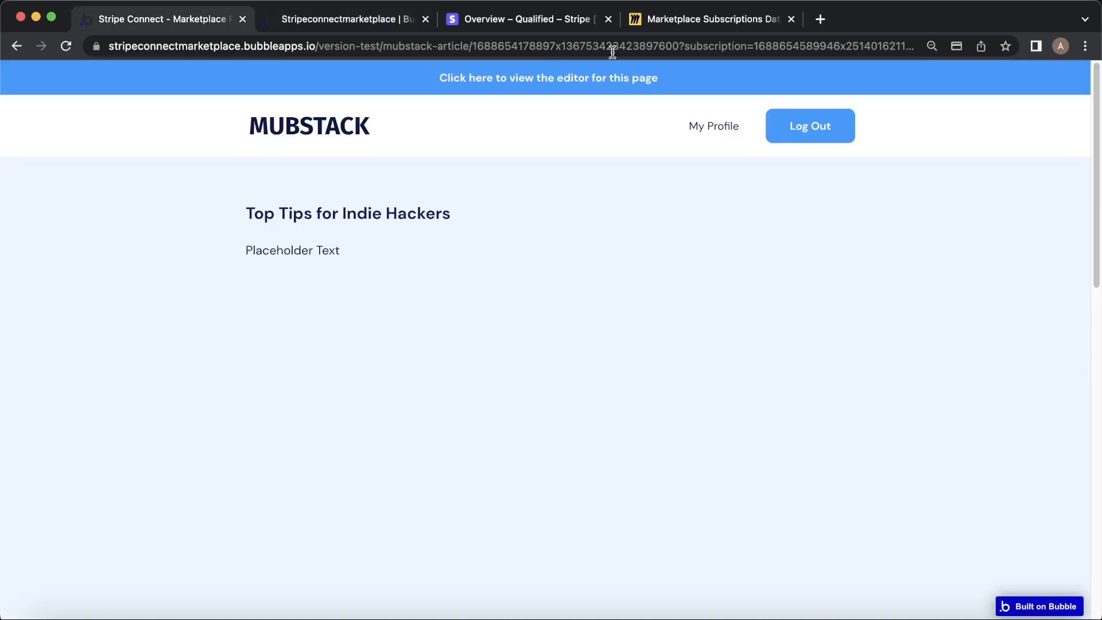
pyautogui.click(738, 131)
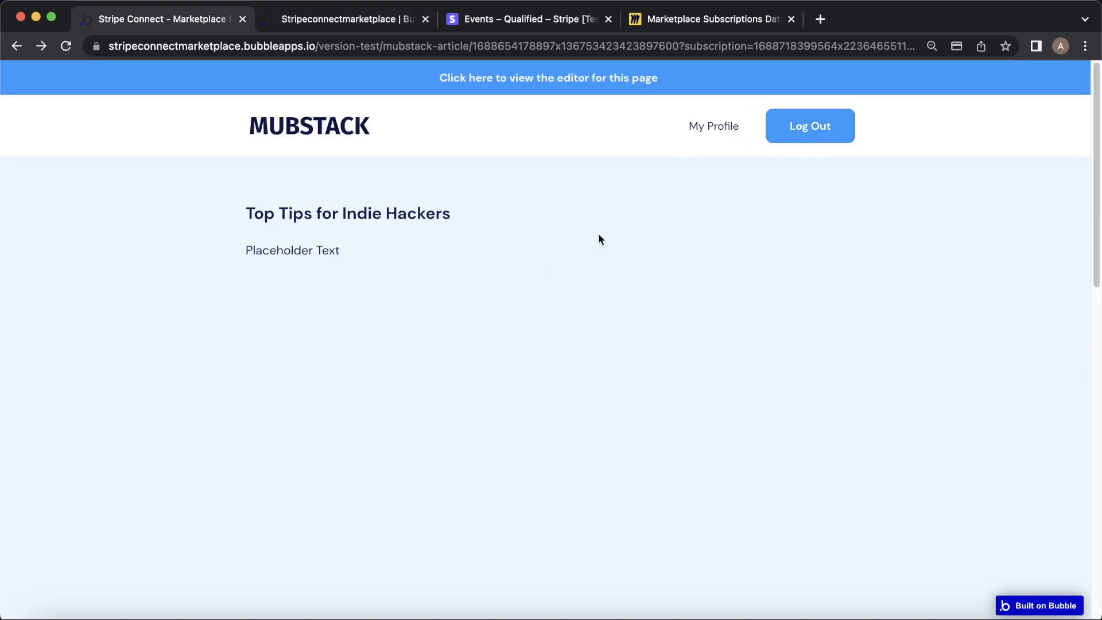
pyautogui.click(709, 134)
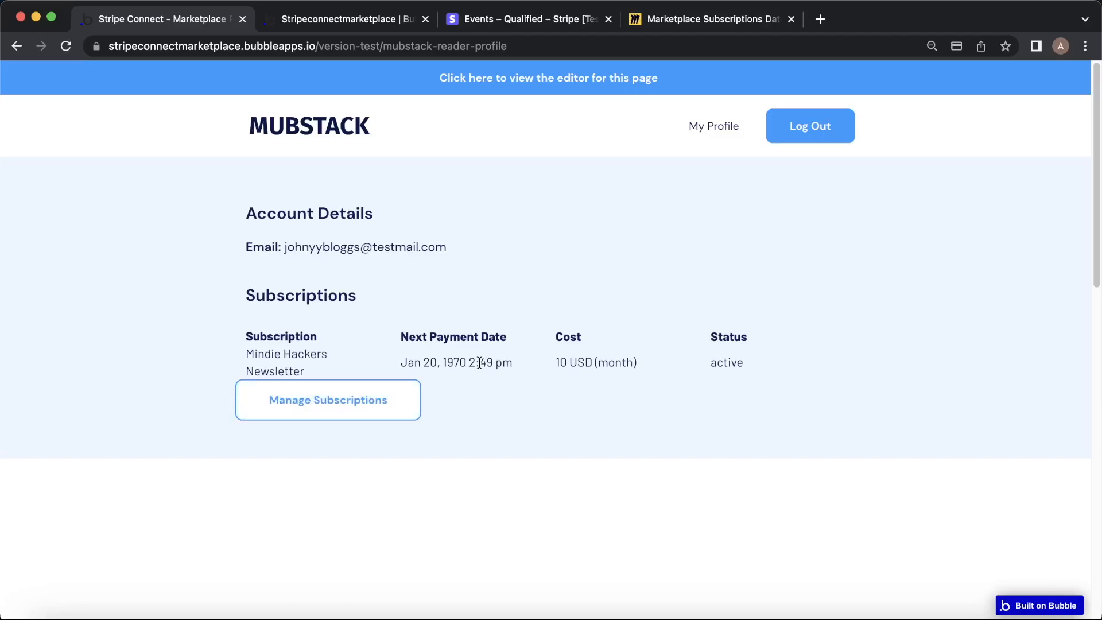
# Open App data > All Subscriptions and inspect the newest entry: status active, price 1000 cents, monthly.
pyautogui.click(350, 20)
pyautogui.click(26, 202)
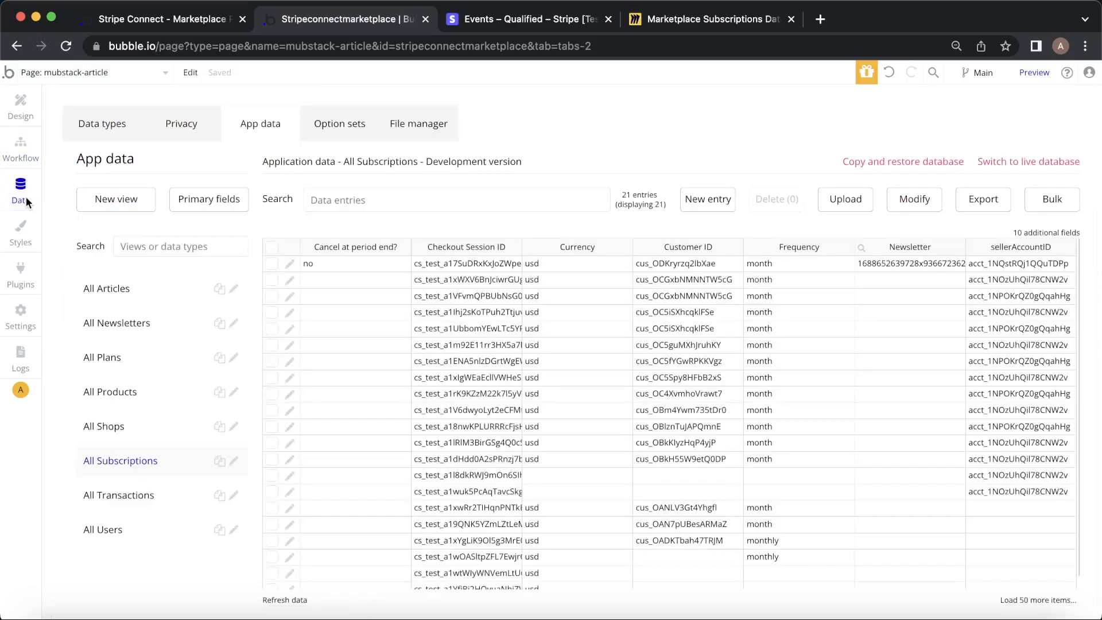
pyautogui.click(289, 264)
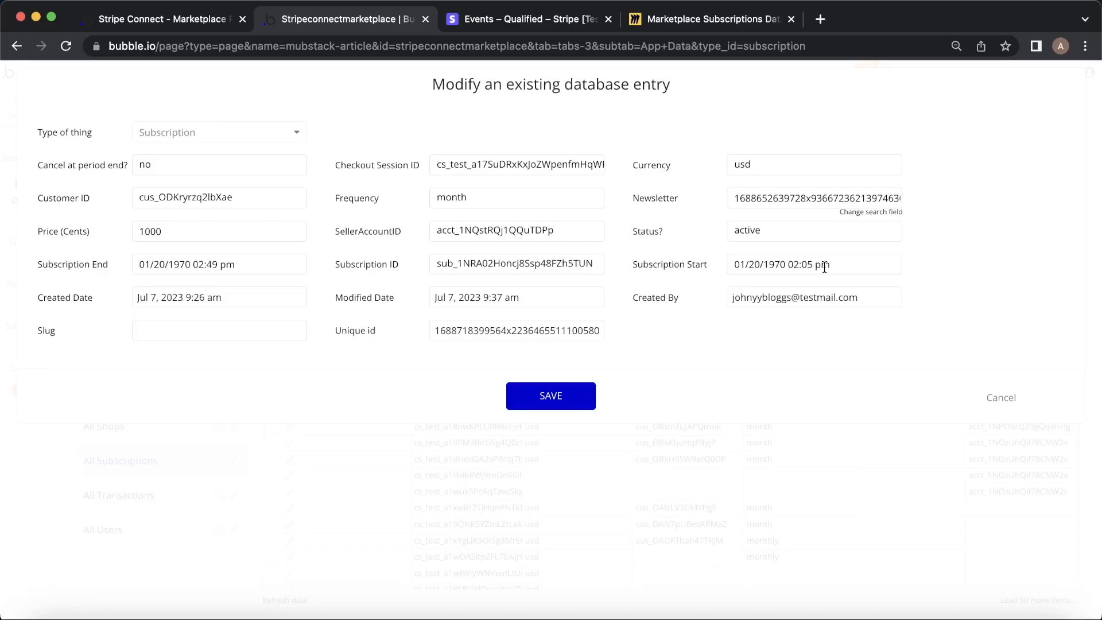
# Close the entry without saving, read the Unix Time Converter plugin's details, and return to Workflow.
pyautogui.click(1001, 397)
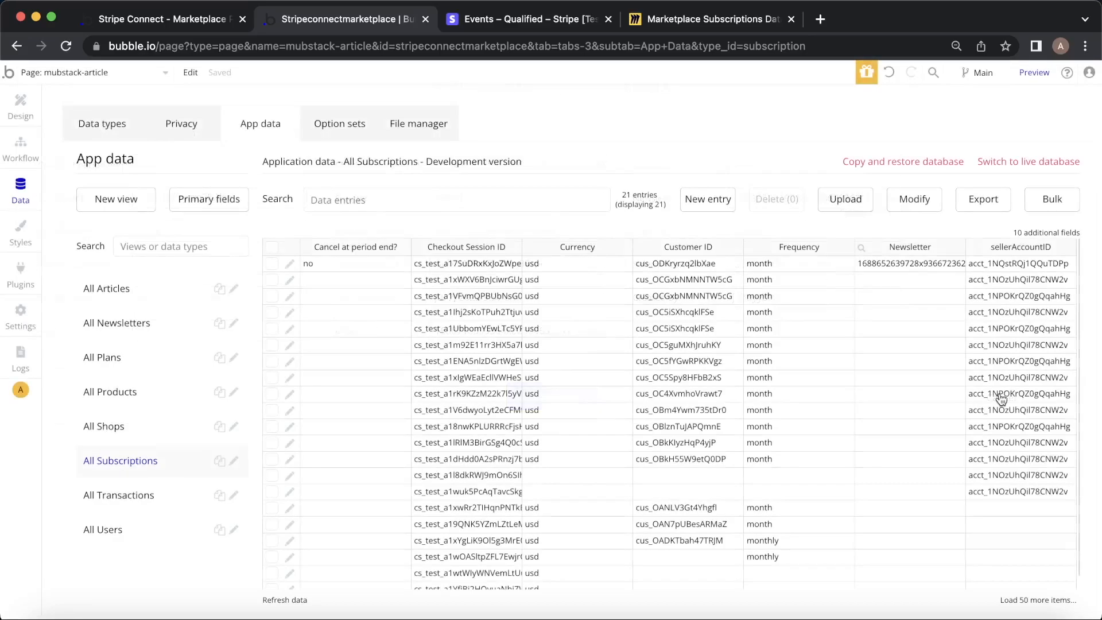
pyautogui.click(25, 282)
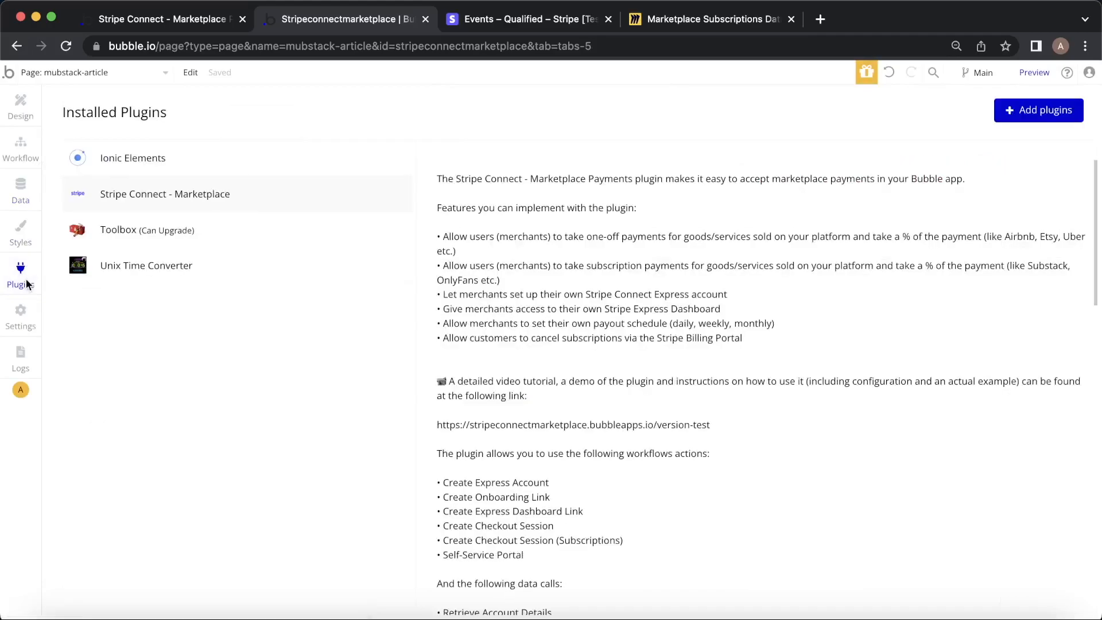
pyautogui.click(158, 276)
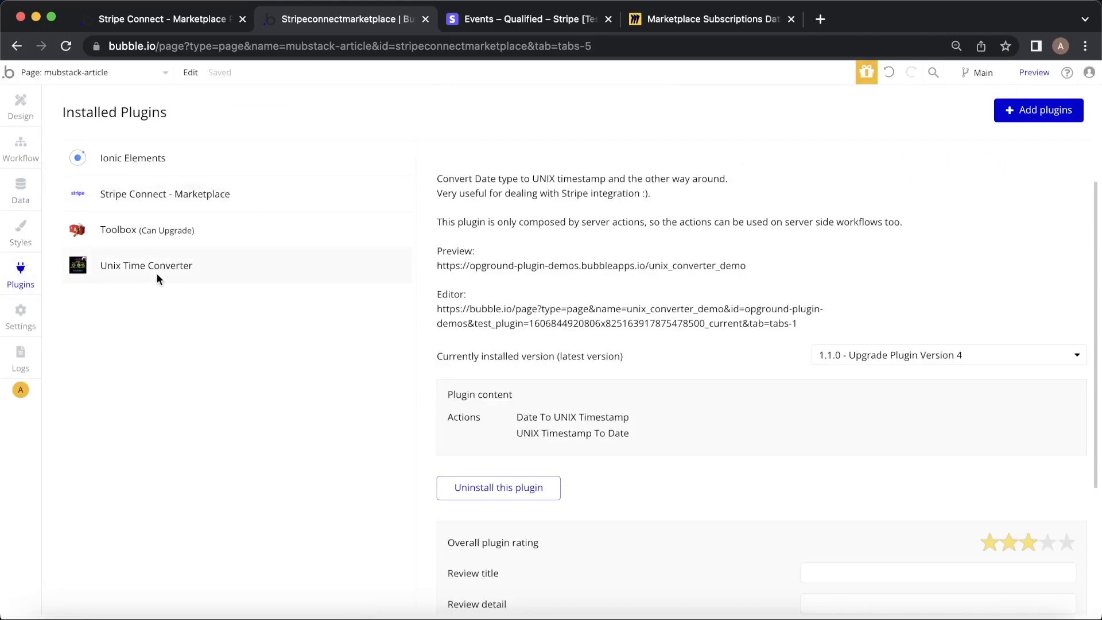
pyautogui.scroll(2, 708, 349)
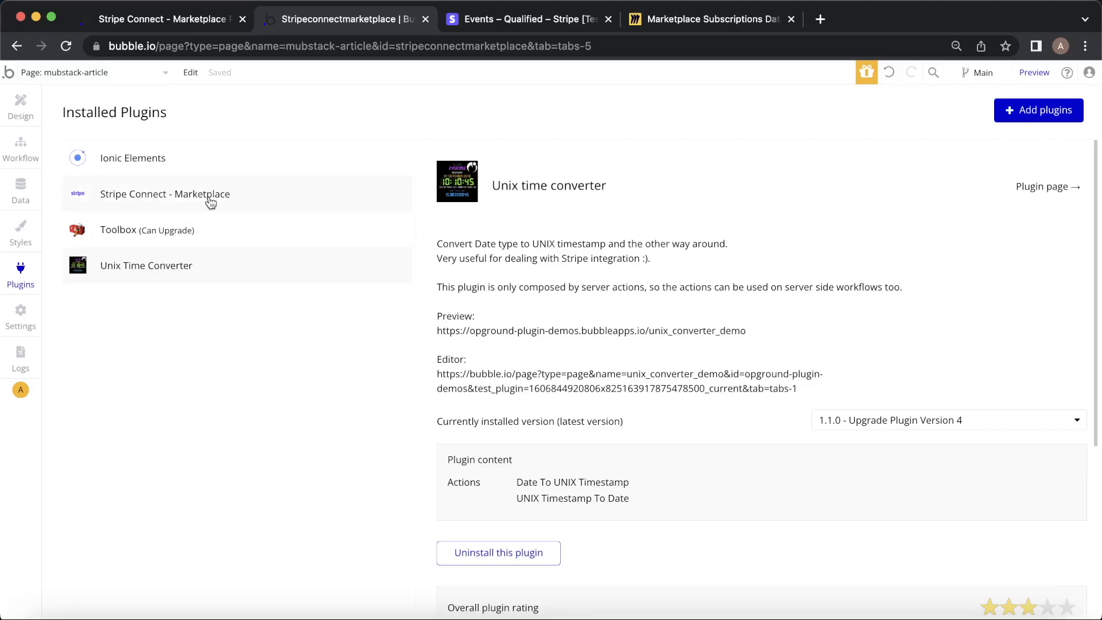
pyautogui.click(11, 160)
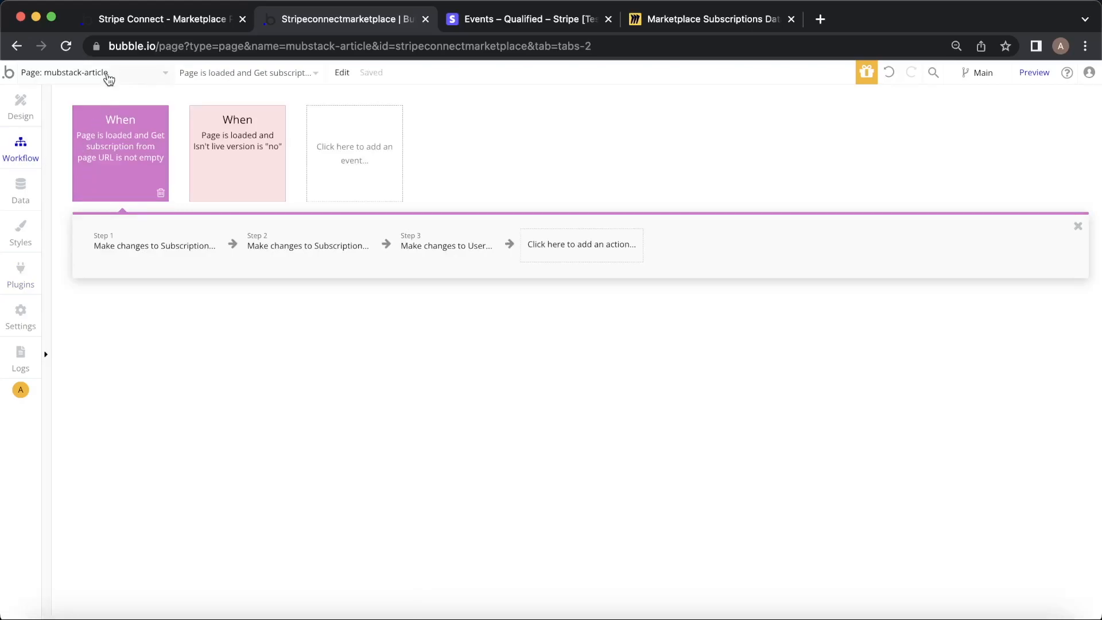
# Add a UNIX timestamp to date step whose value comes from the Retrieve a Subscription API call.
pyautogui.click(269, 240)
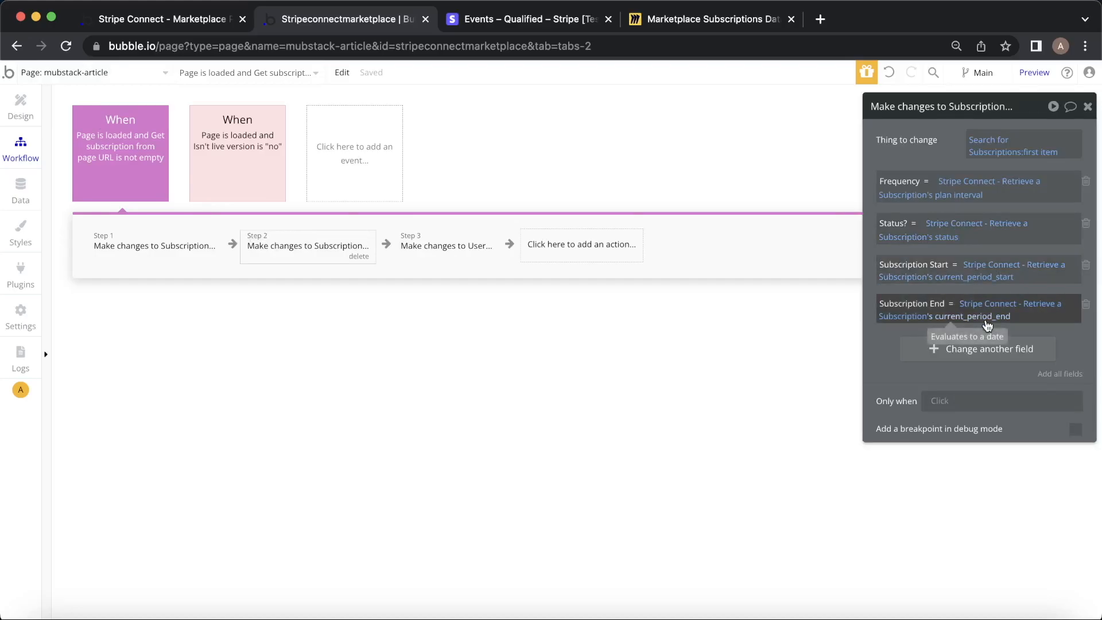
pyautogui.click(541, 252)
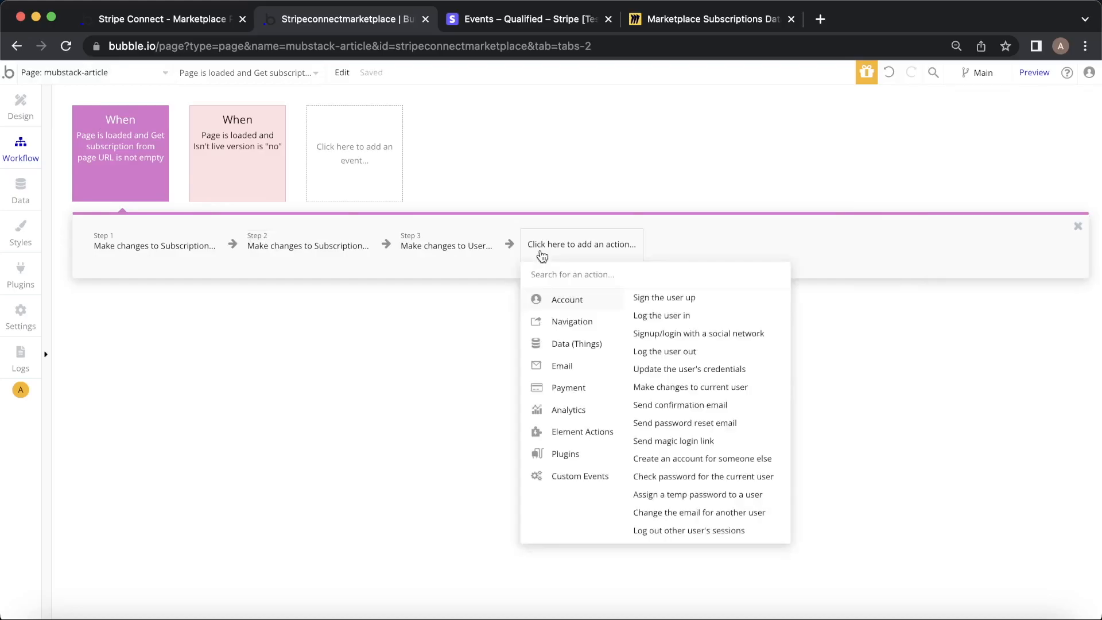
pyautogui.moveTo(565, 454)
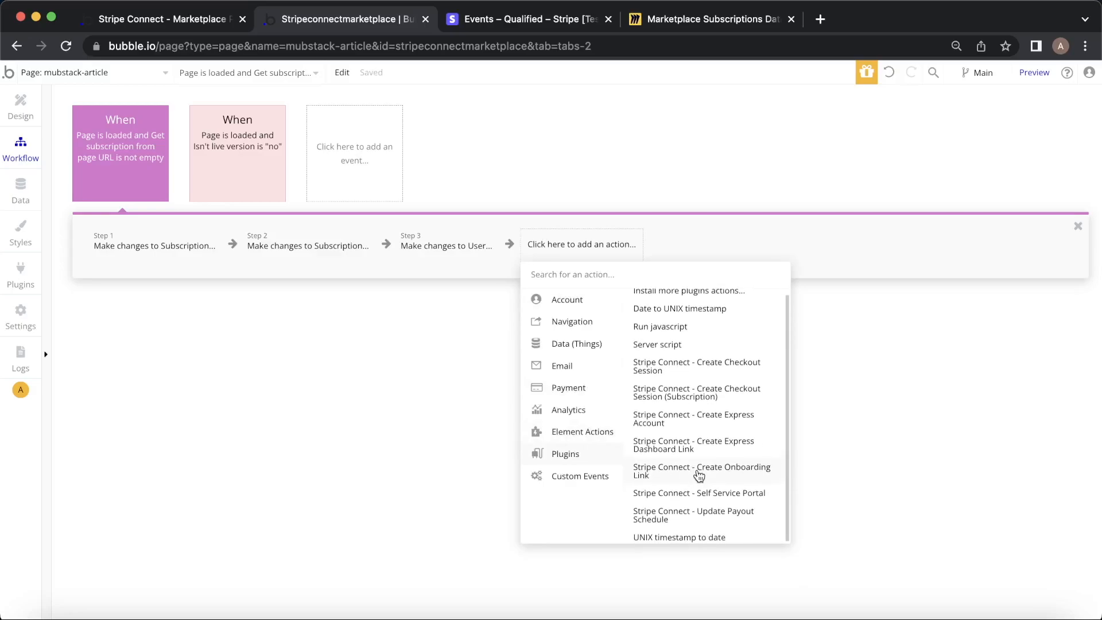
pyautogui.click(678, 534)
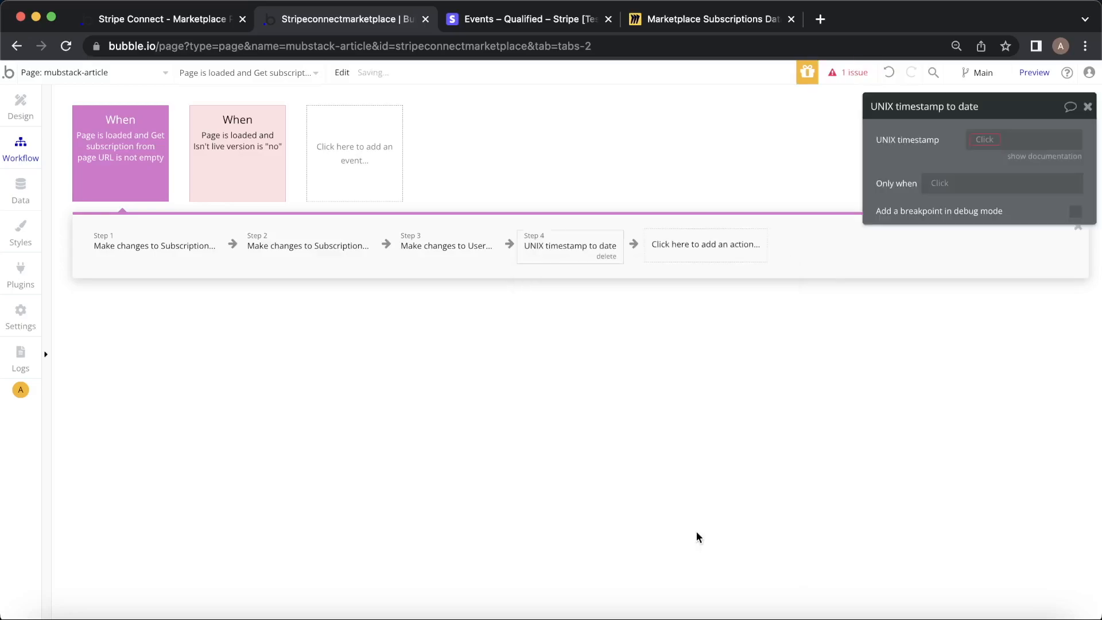
pyautogui.click(985, 139)
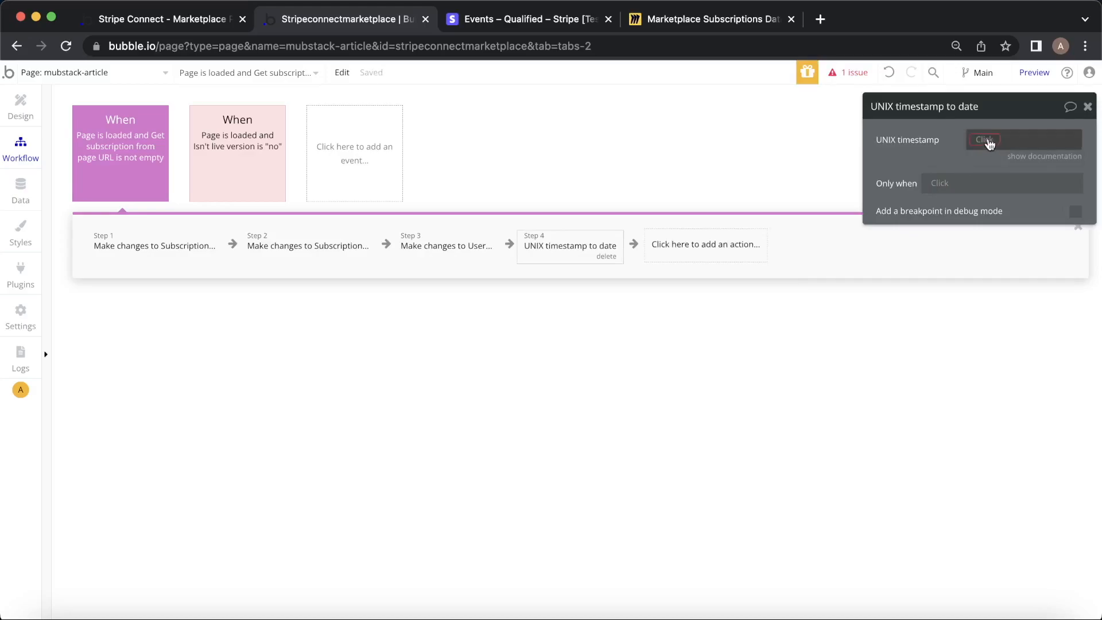
pyautogui.write('get')
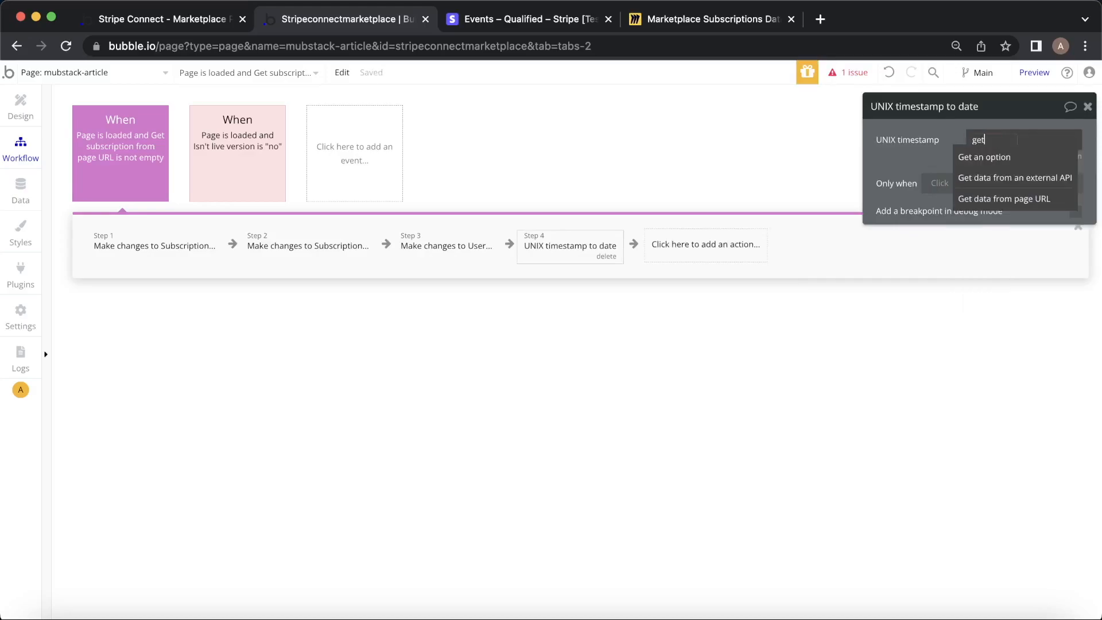
pyautogui.click(994, 173)
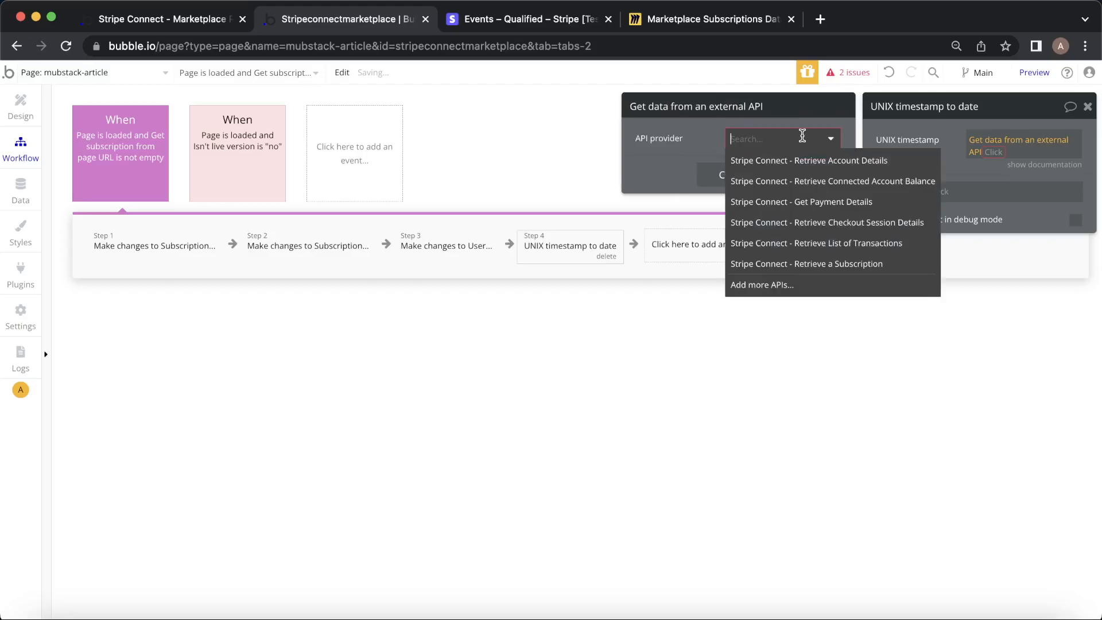
pyautogui.click(851, 266)
# Use step 2's Subscription ID and convert its current_period_start: extract UNIX.
pyautogui.click(752, 166)
pyautogui.click(860, 174)
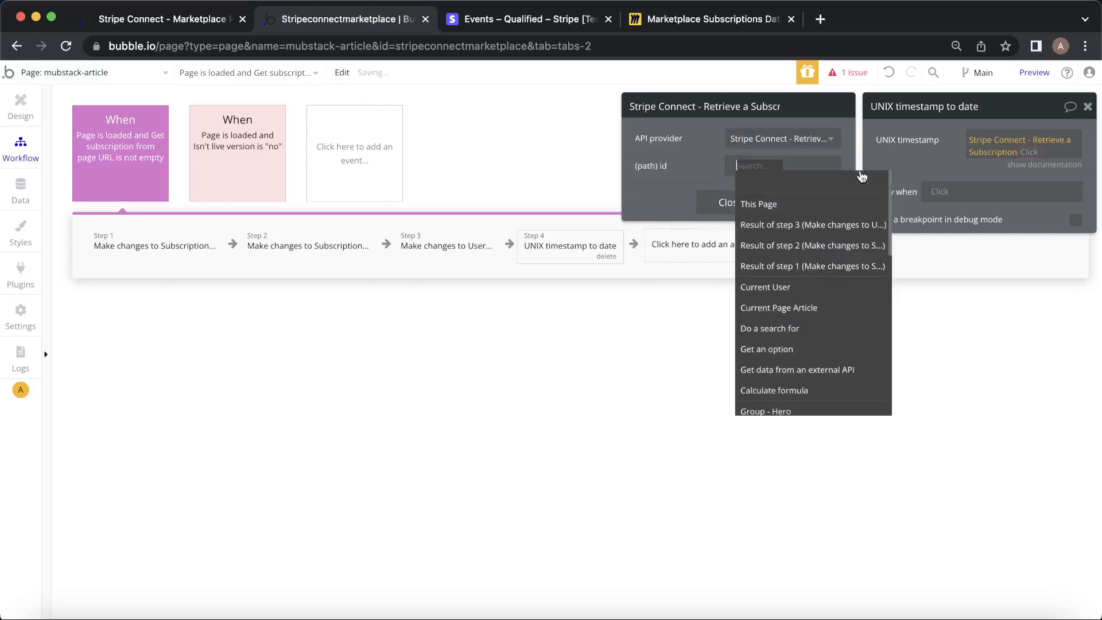
pyautogui.click(826, 245)
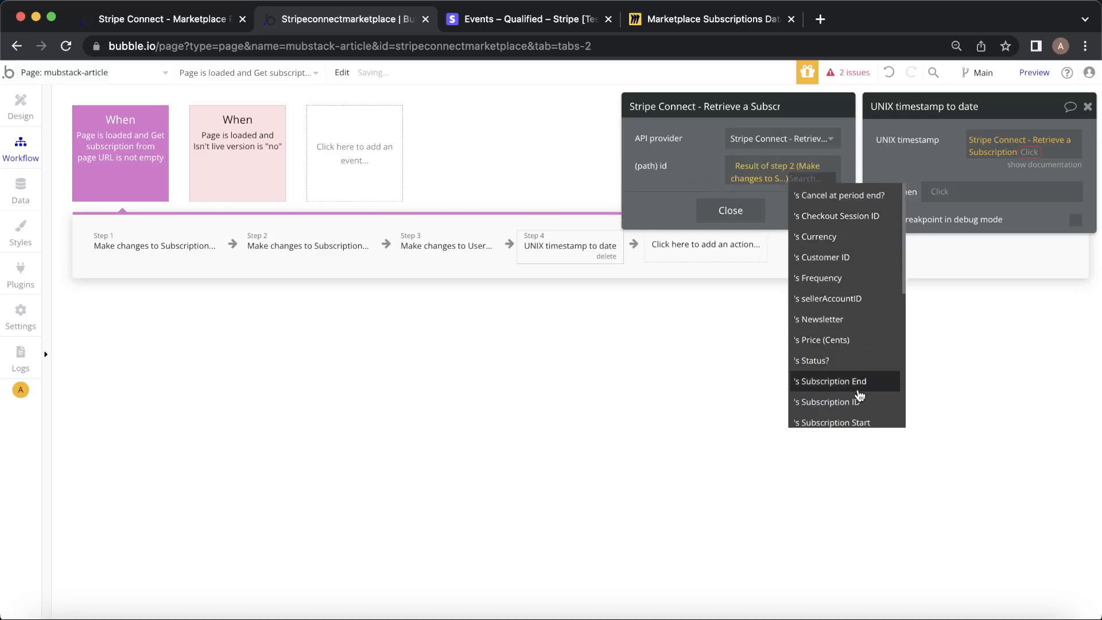
pyautogui.click(844, 401)
pyautogui.click(1026, 157)
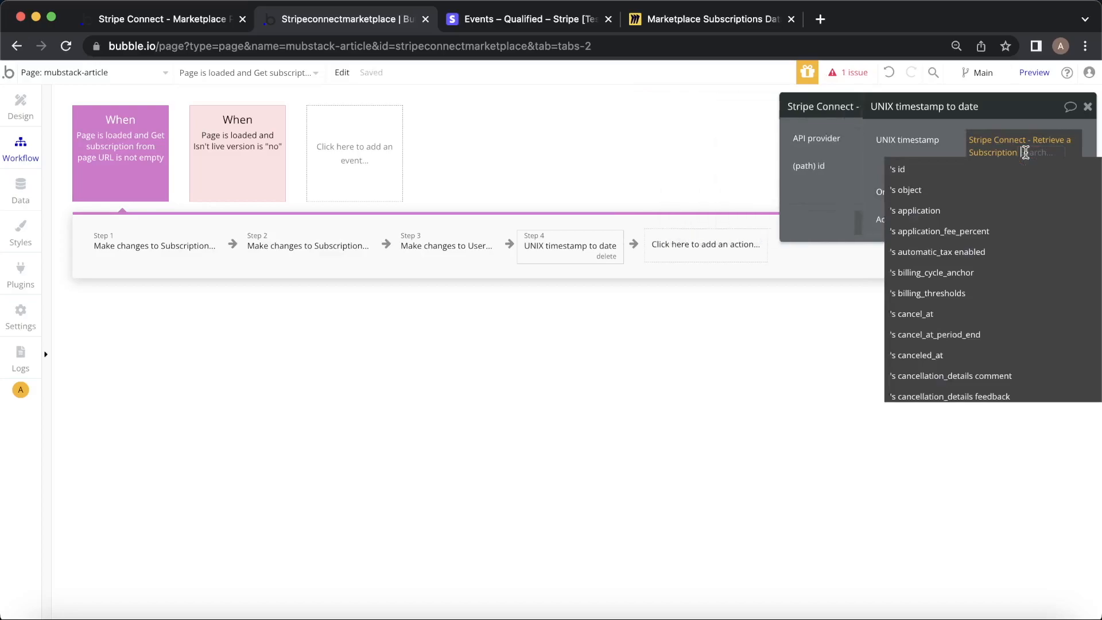
pyautogui.write('sta')
pyautogui.click(941, 168)
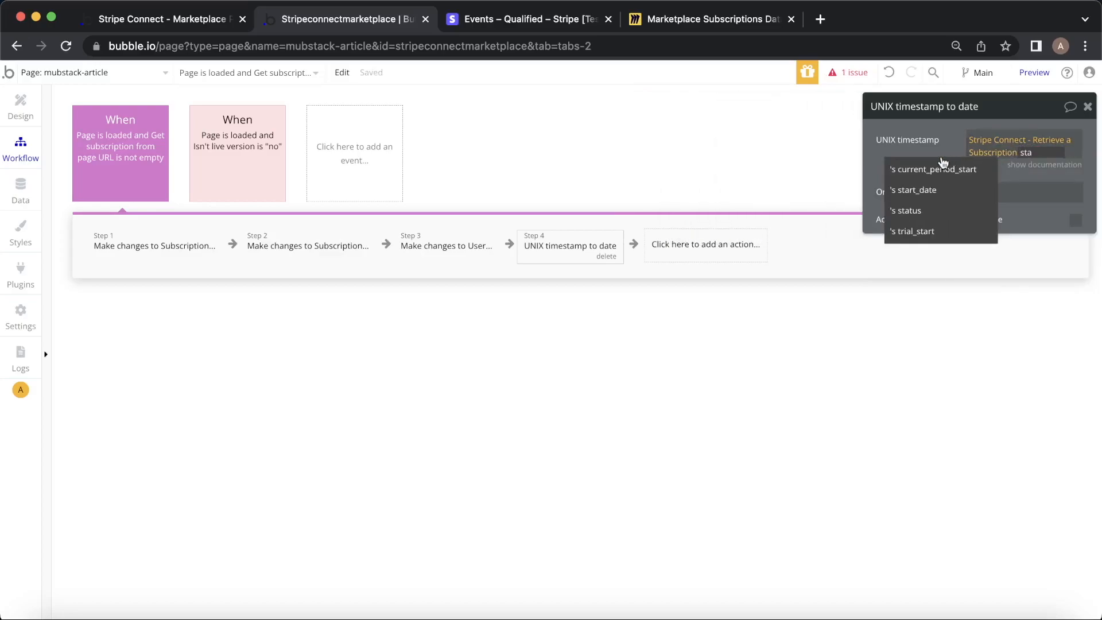
pyautogui.click(907, 140)
pyautogui.click(1049, 166)
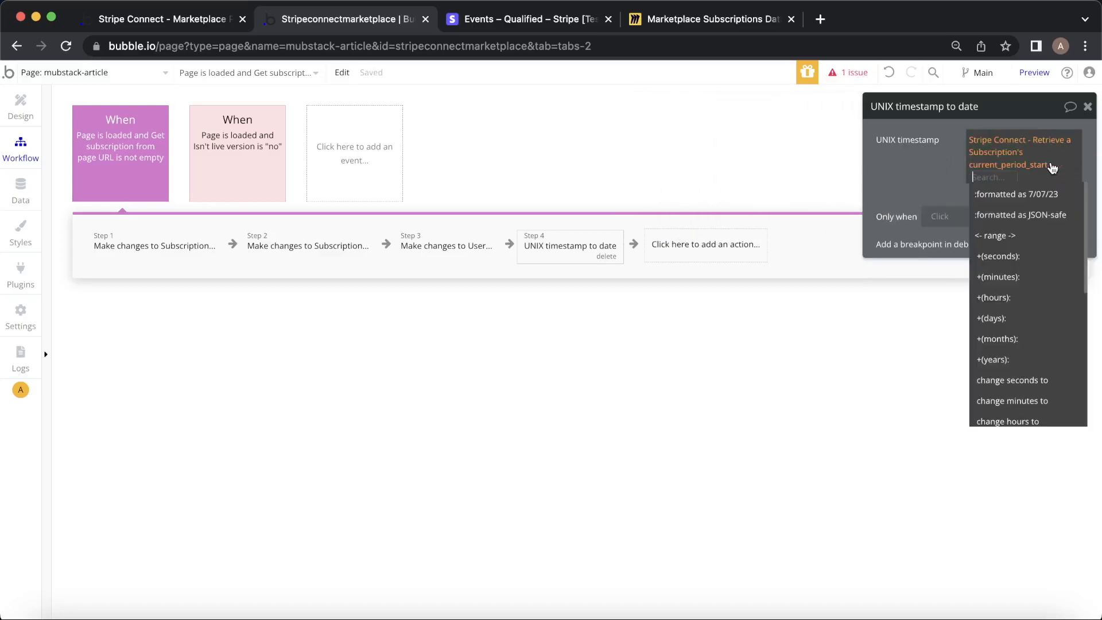
pyautogui.scroll(-5, 1057, 293)
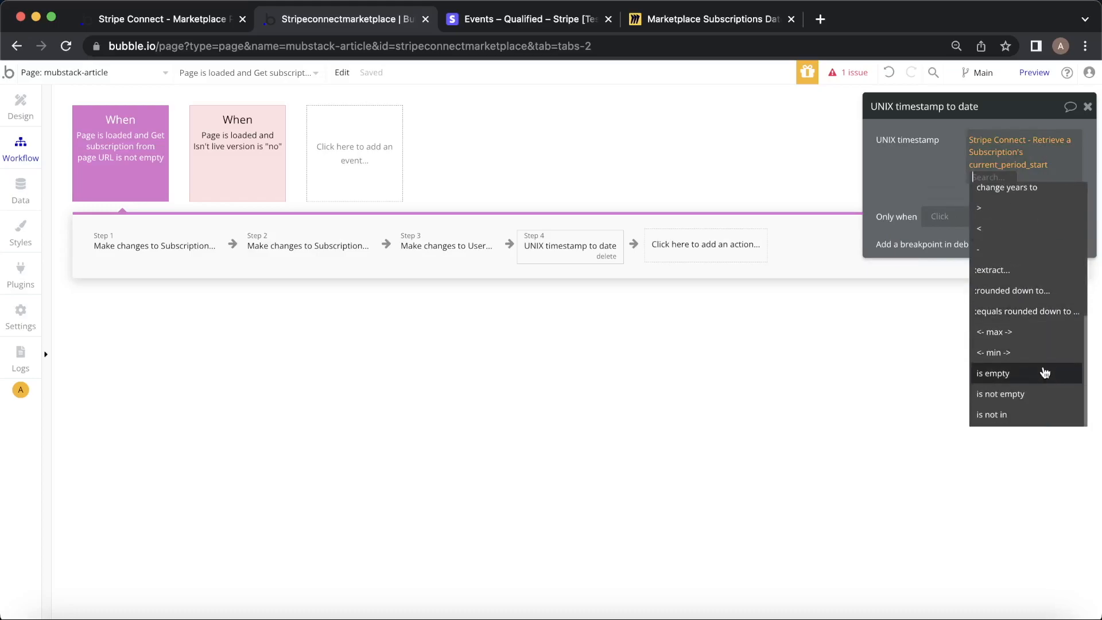
pyautogui.click(1004, 270)
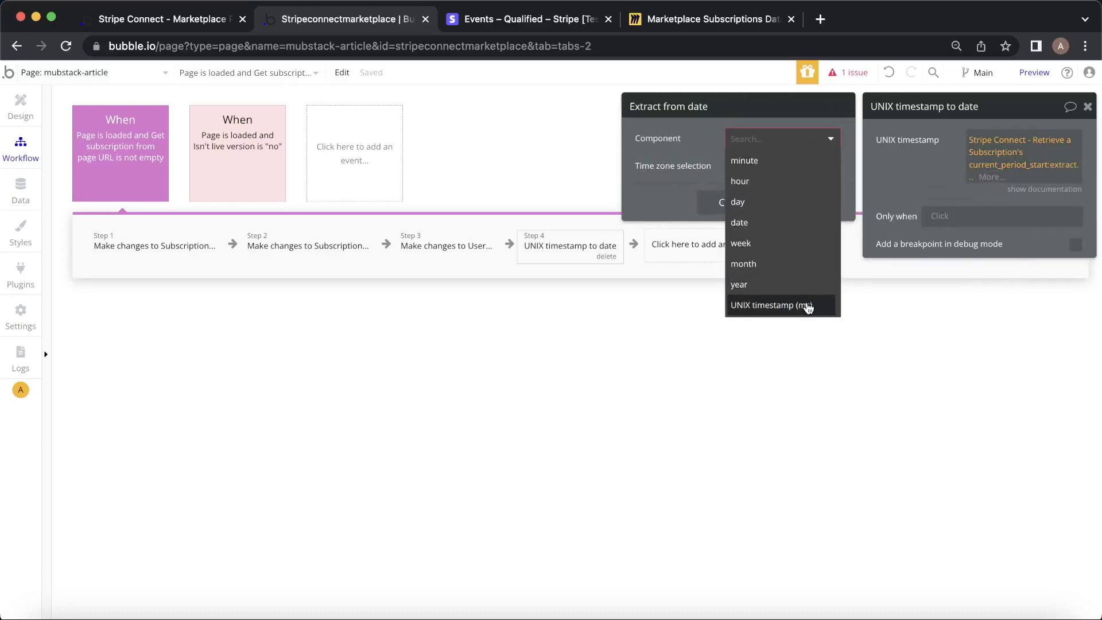
pyautogui.click(804, 303)
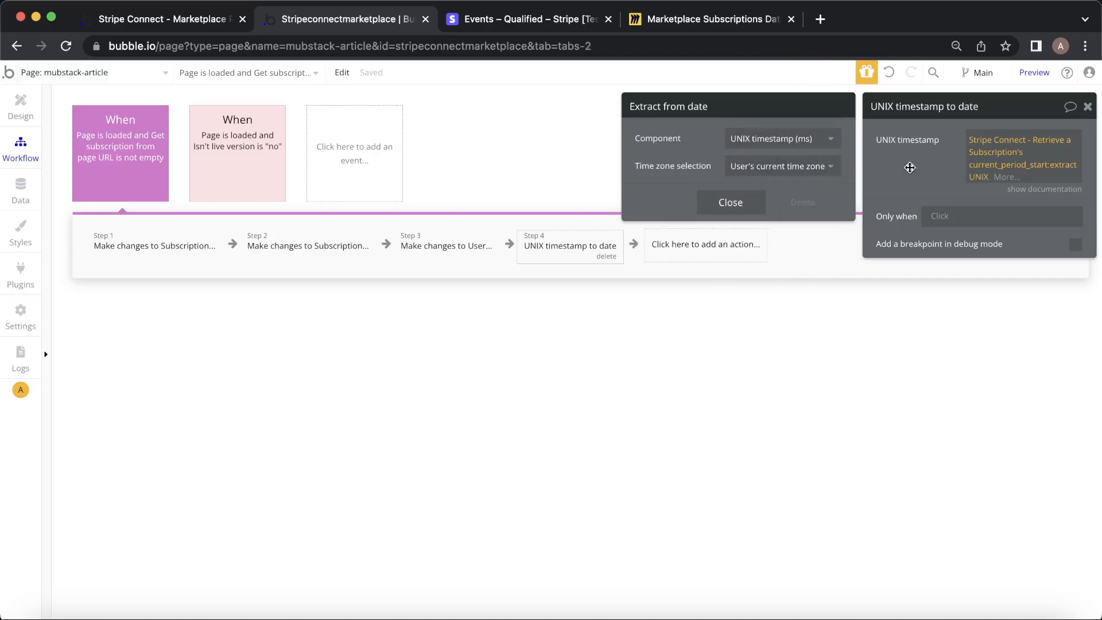
pyautogui.click(933, 169)
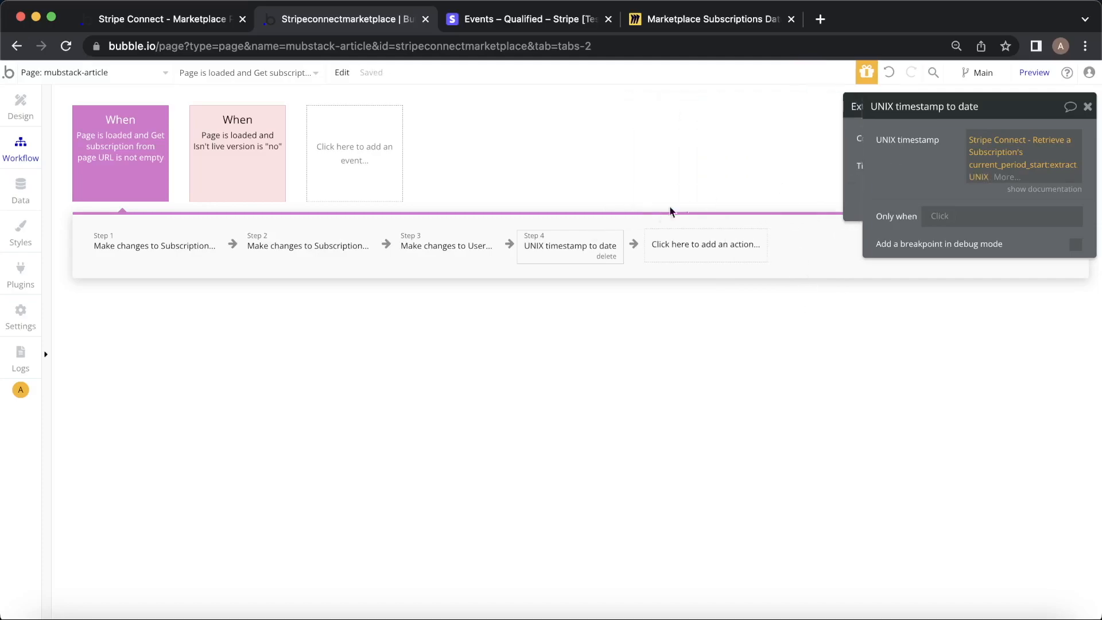
# Duplicate Step 4 as Step 5 and switch it to convert current_period_end instead.
pyautogui.rightClick(556, 254)
pyautogui.click(599, 346)
pyautogui.rightClick(714, 253)
pyautogui.click(715, 252)
pyautogui.rightClick(715, 253)
pyautogui.click(760, 268)
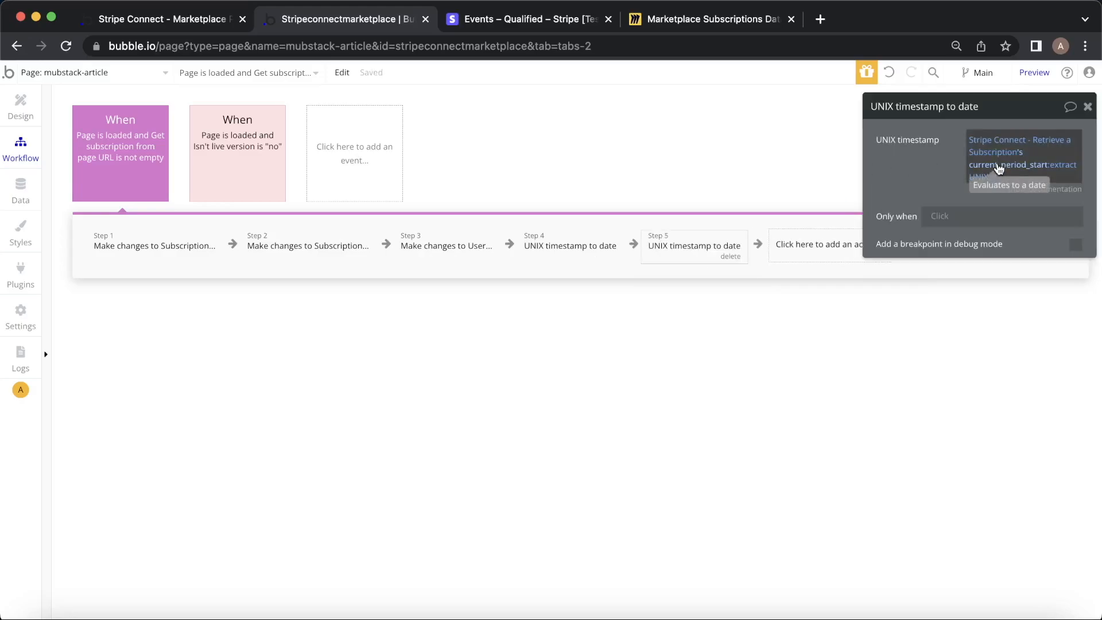
pyautogui.click(999, 168)
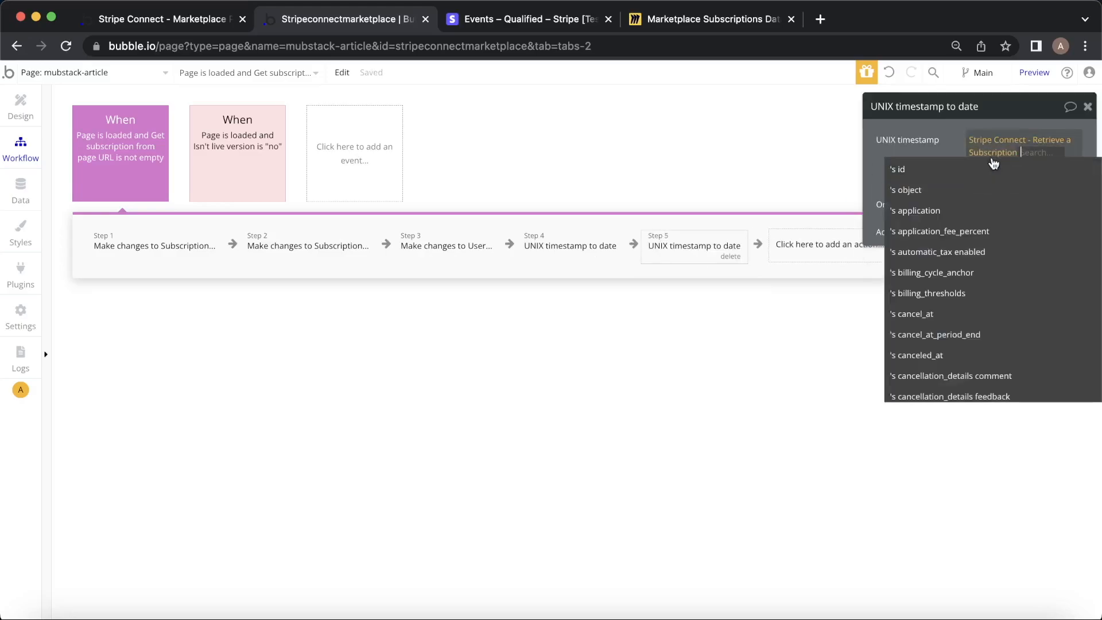
pyautogui.write('end')
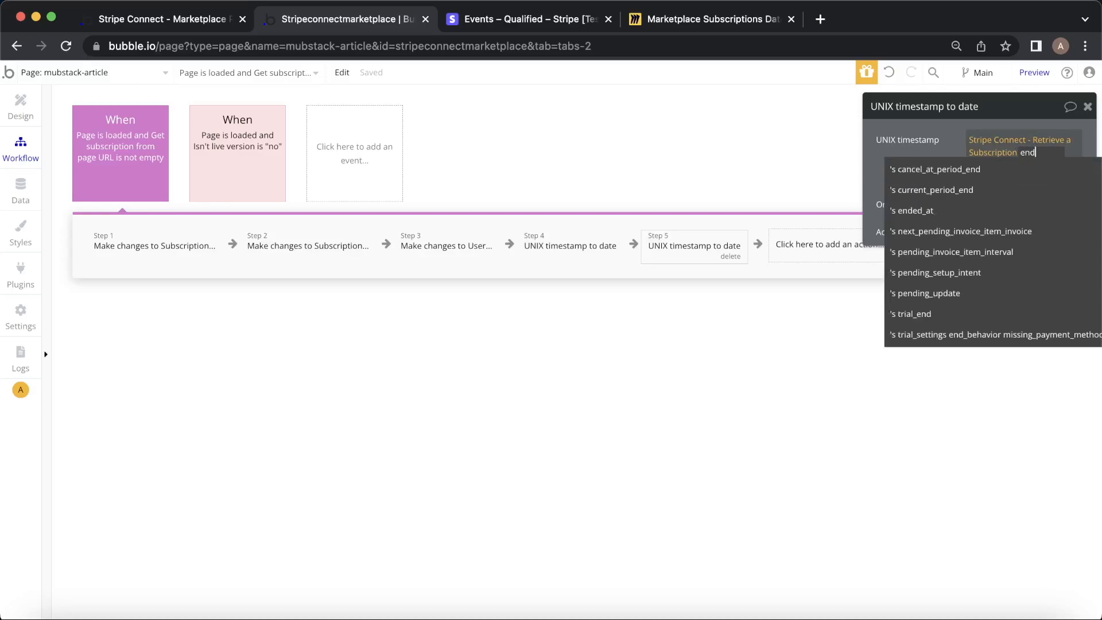
pyautogui.click(964, 189)
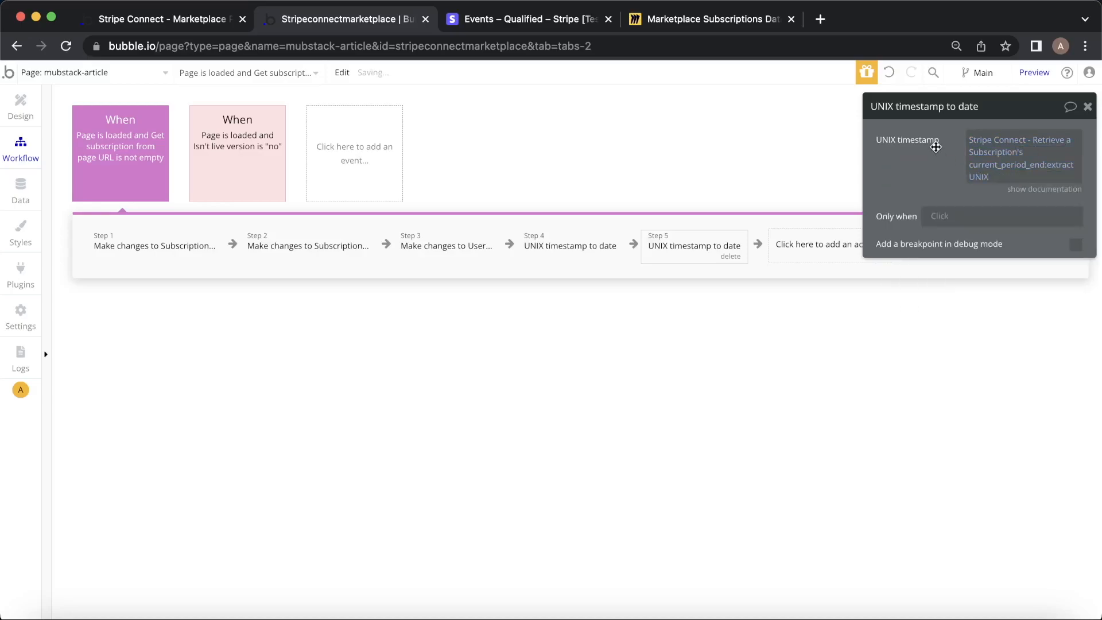
pyautogui.click(456, 247)
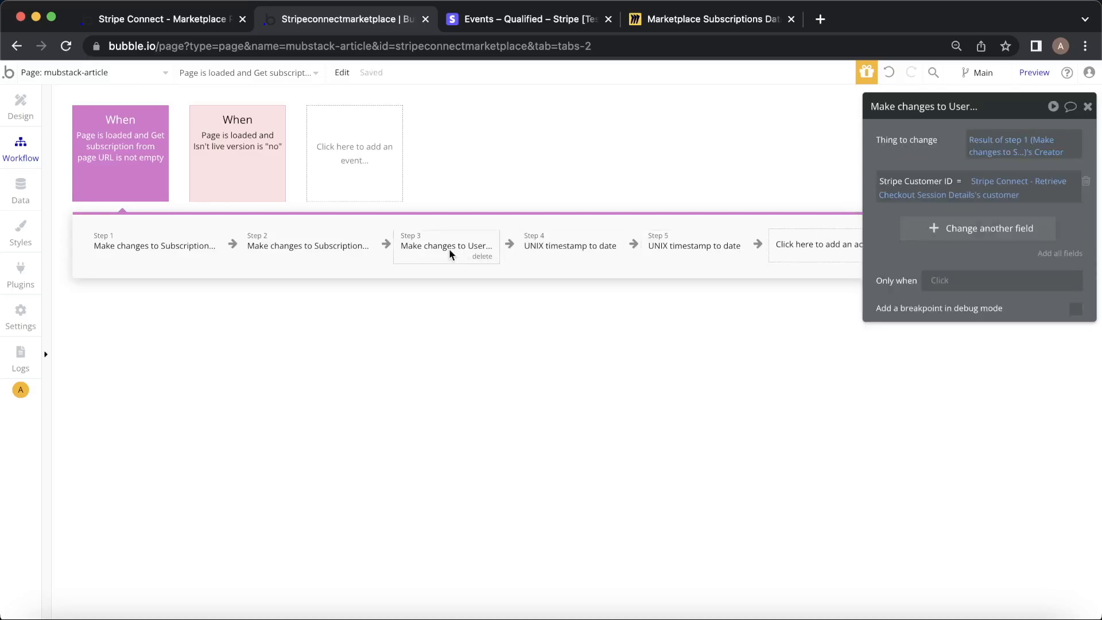
# Add a Make changes to thing step on Result of step 2 with a Subscription Start field.
pyautogui.click(1088, 106)
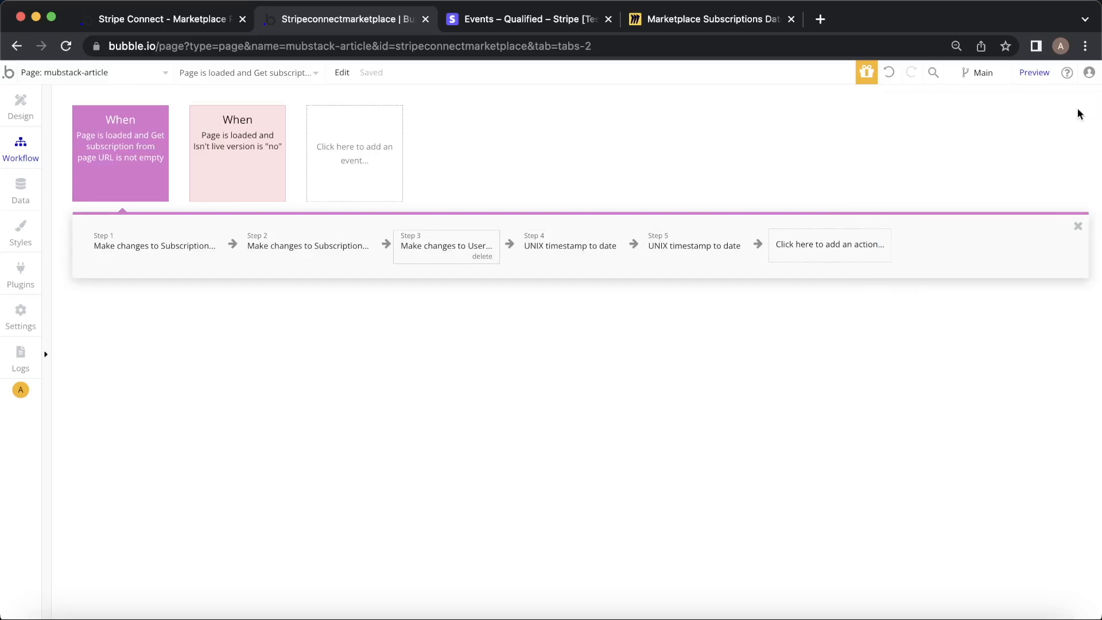
pyautogui.click(333, 255)
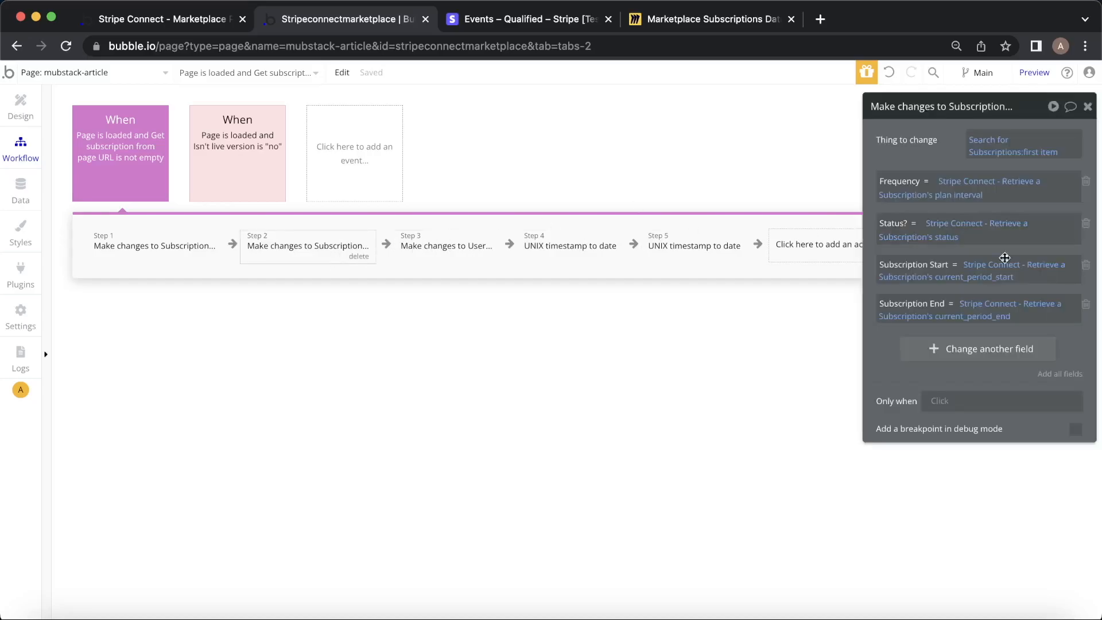
pyautogui.click(1088, 106)
pyautogui.click(837, 244)
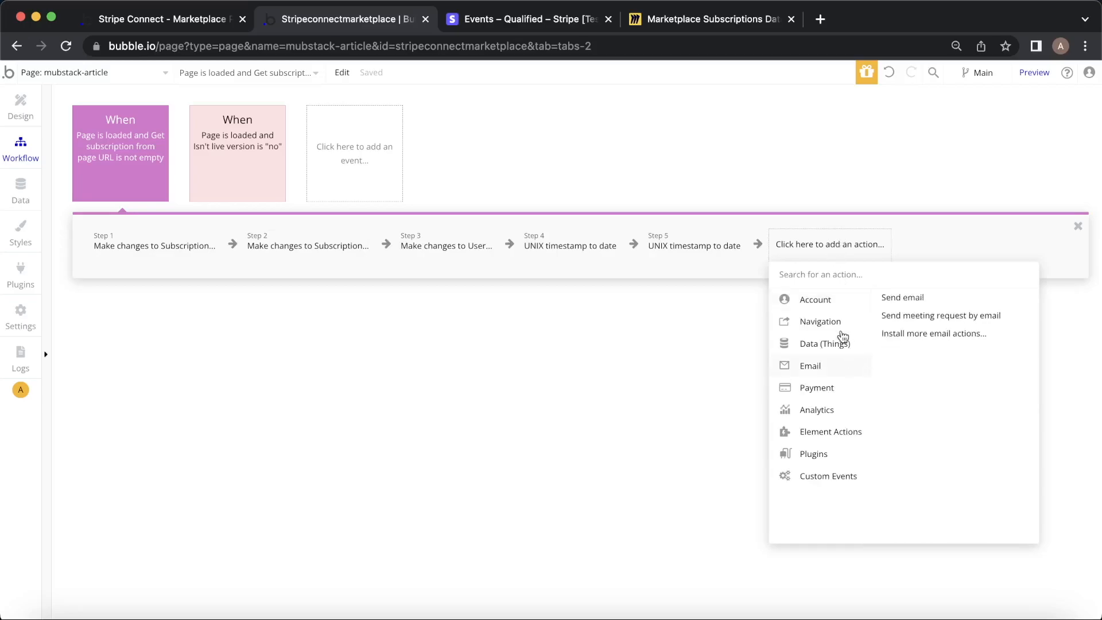
pyautogui.moveTo(843, 342)
pyautogui.click(929, 317)
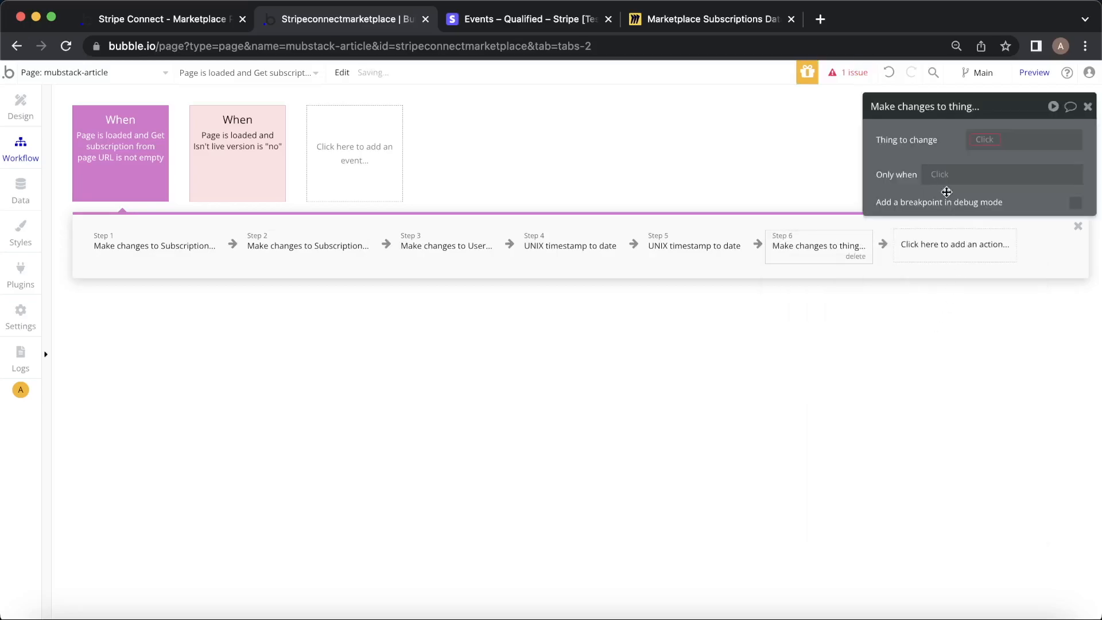
pyautogui.click(979, 140)
pyautogui.click(956, 174)
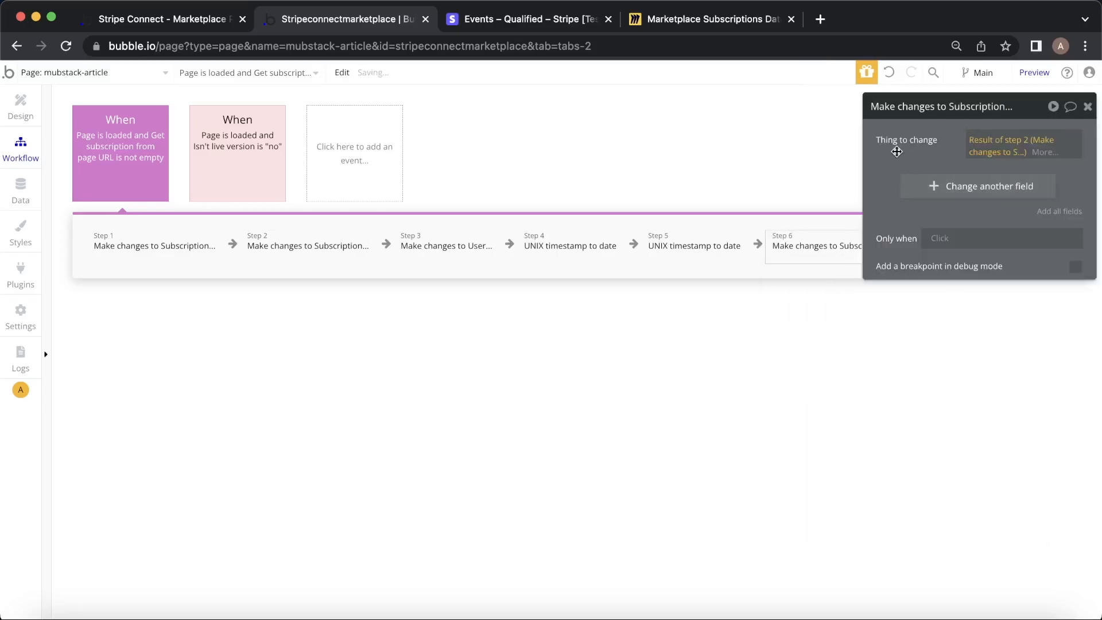
pyautogui.click(949, 187)
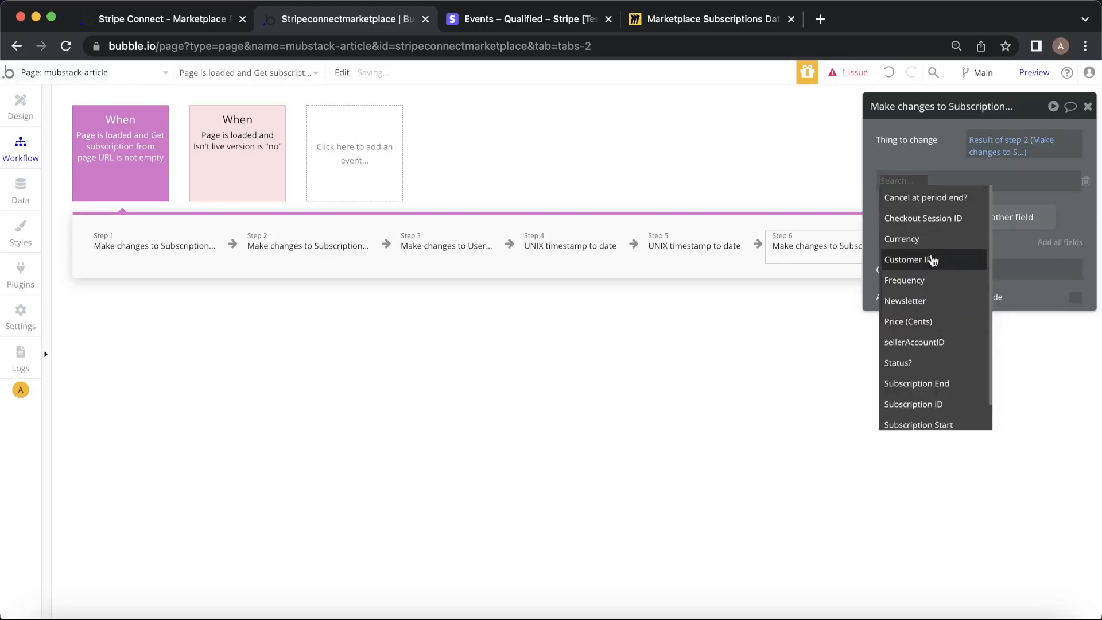
pyautogui.click(948, 424)
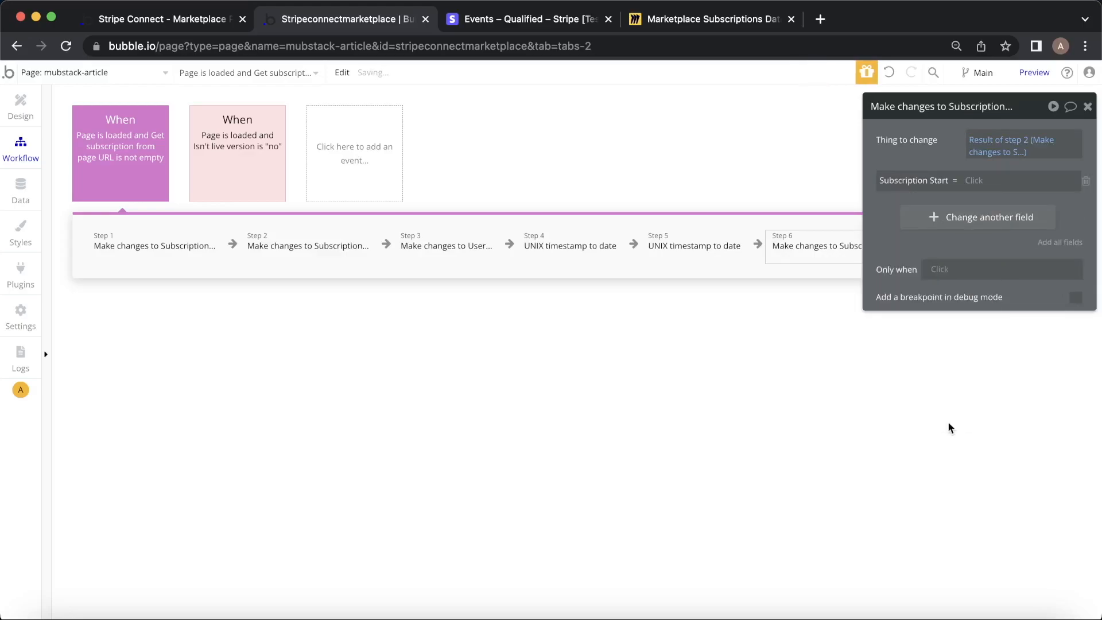
pyautogui.click(1085, 181)
pyautogui.click(950, 187)
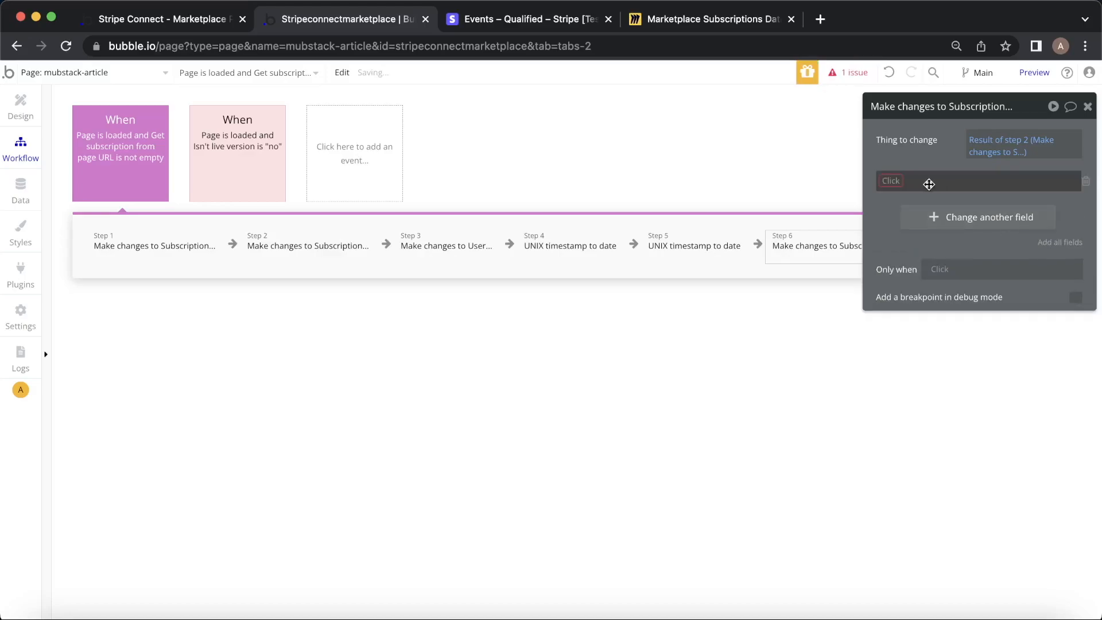
pyautogui.click(903, 181)
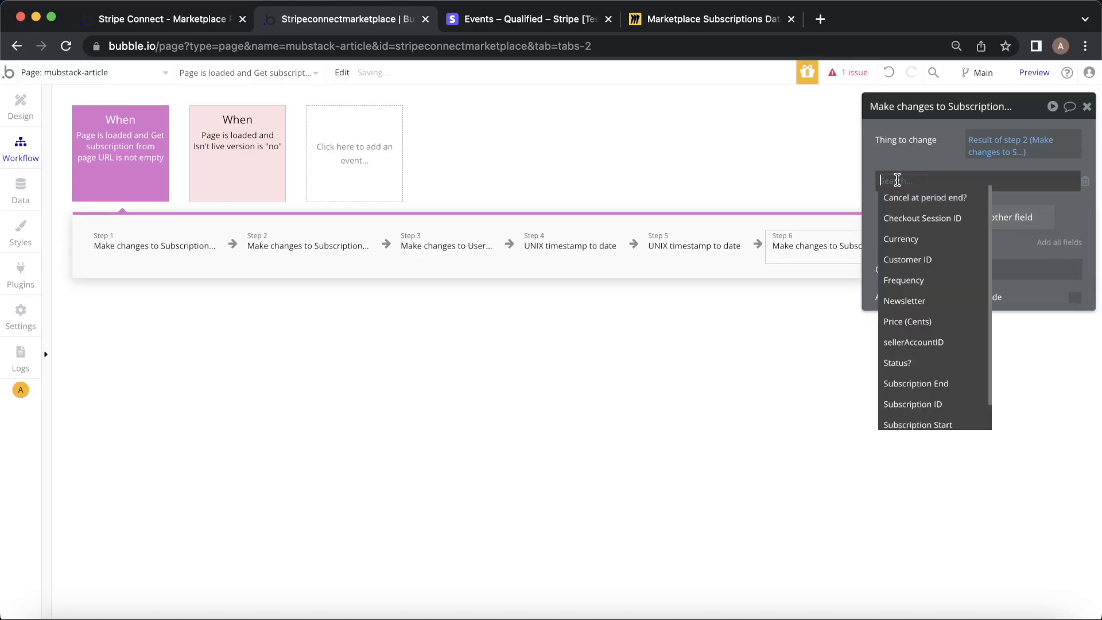
pyautogui.click(947, 424)
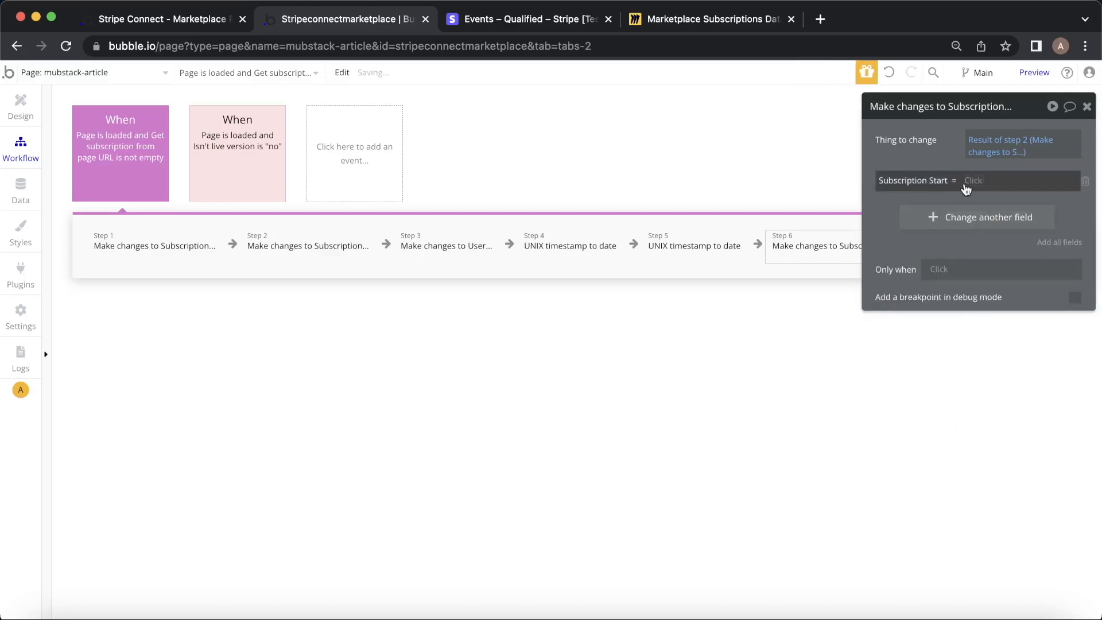
# Set Subscription Start to step 4's Date and Subscription End to step 5's Date.
pyautogui.click(572, 250)
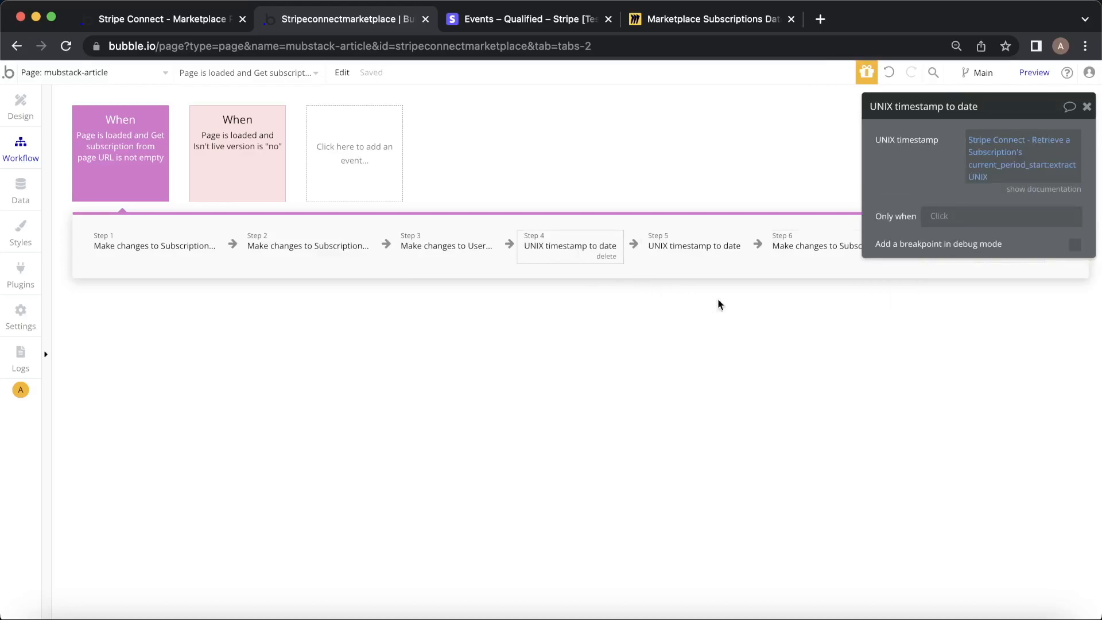
pyautogui.click(811, 253)
pyautogui.click(976, 181)
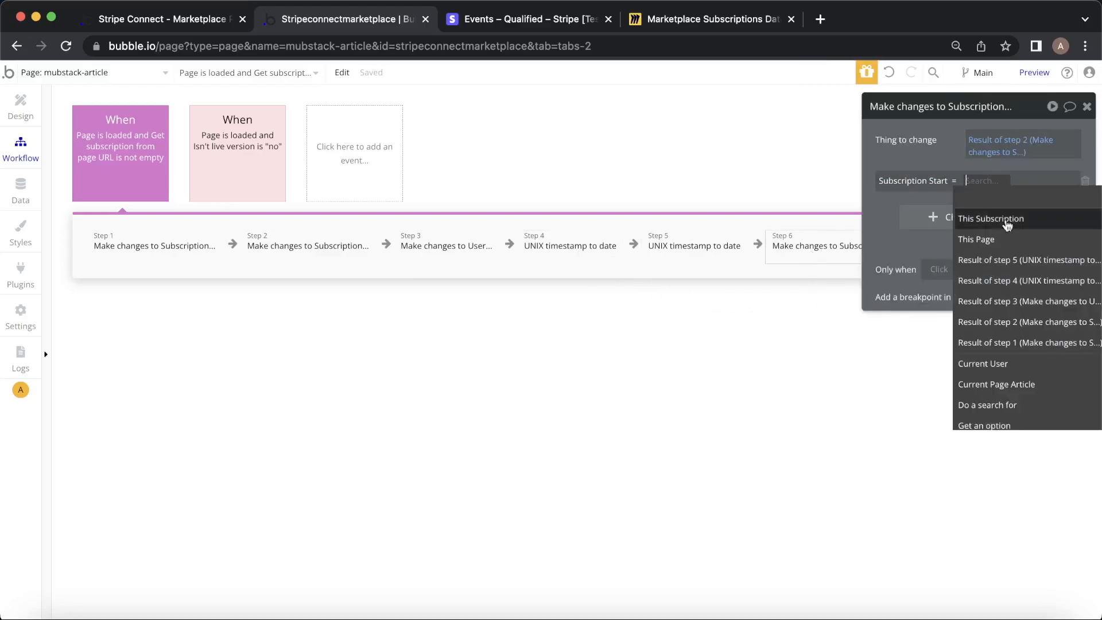
pyautogui.click(970, 280)
pyautogui.click(903, 225)
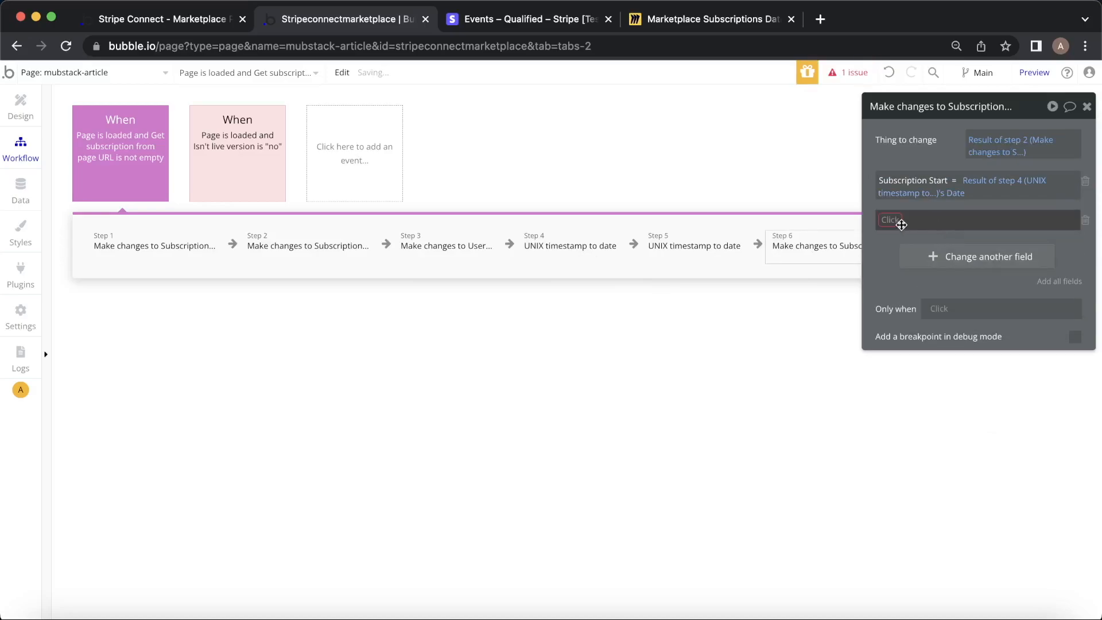
pyautogui.click(902, 225)
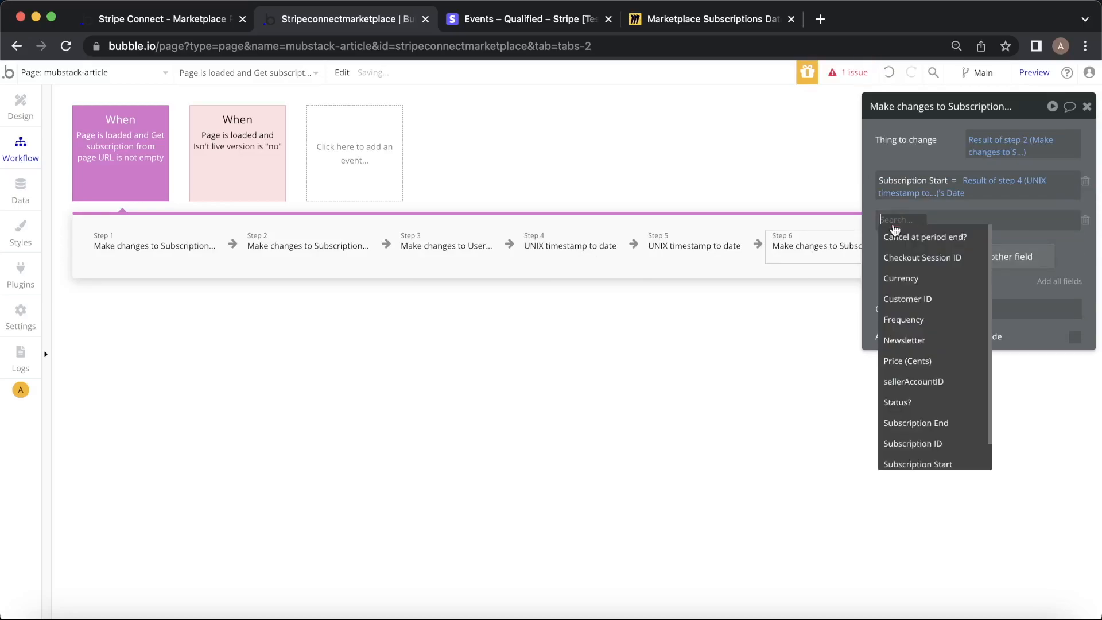
pyautogui.click(949, 417)
pyautogui.click(970, 220)
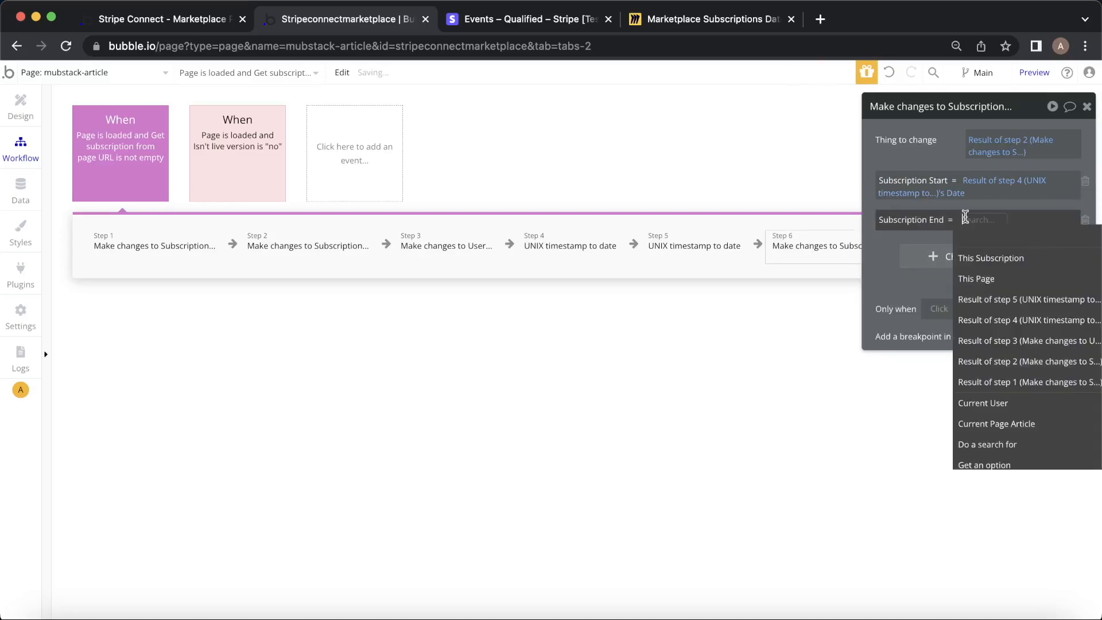
pyautogui.click(1027, 299)
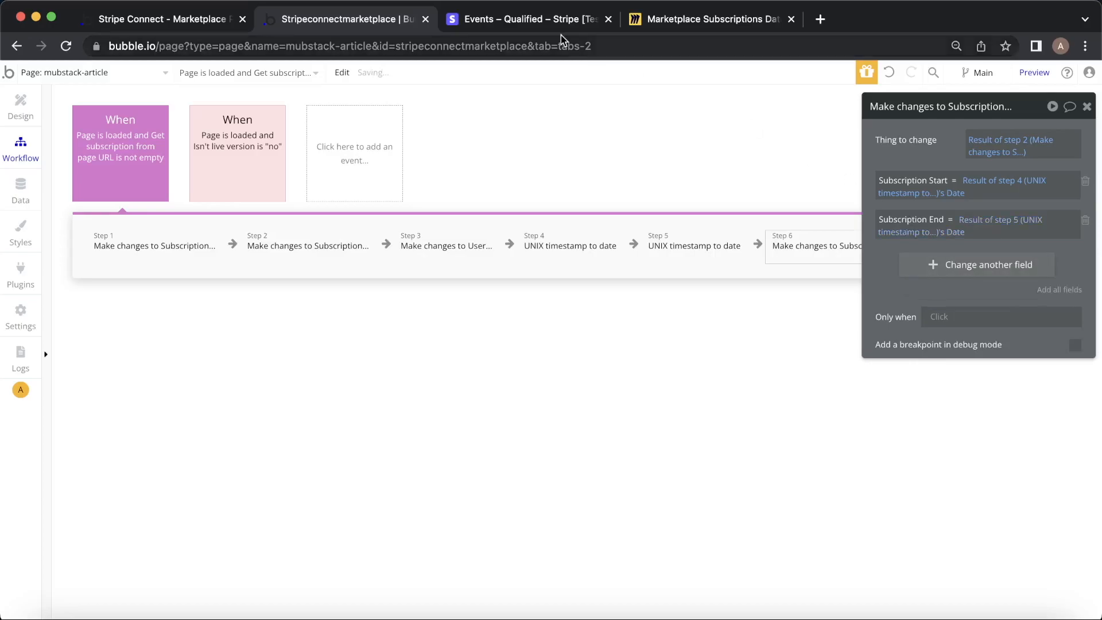
pyautogui.click(184, 19)
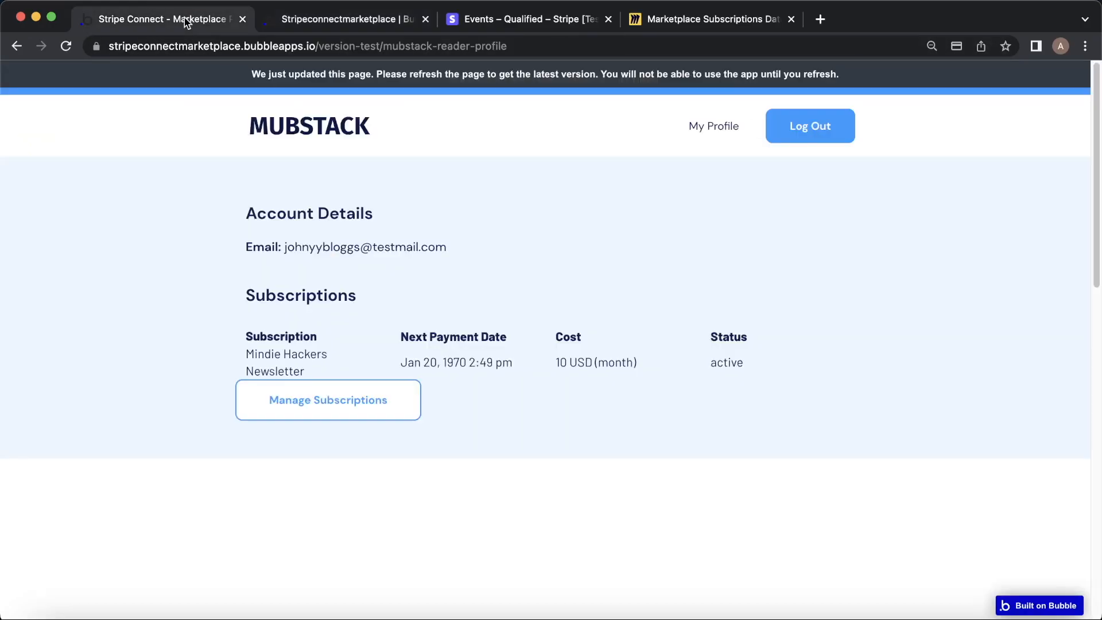
# Reload the app preview and revisit the article page to fire the workflow, then open Data in the editor.
pyautogui.click(359, 29)
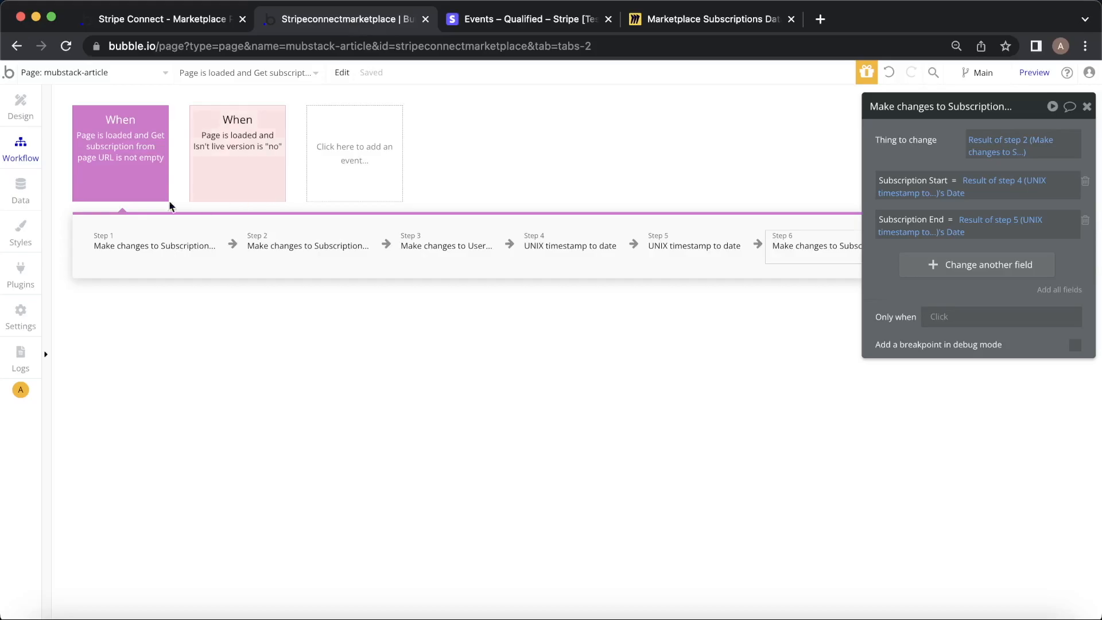
pyautogui.click(194, 26)
pyautogui.click(248, 85)
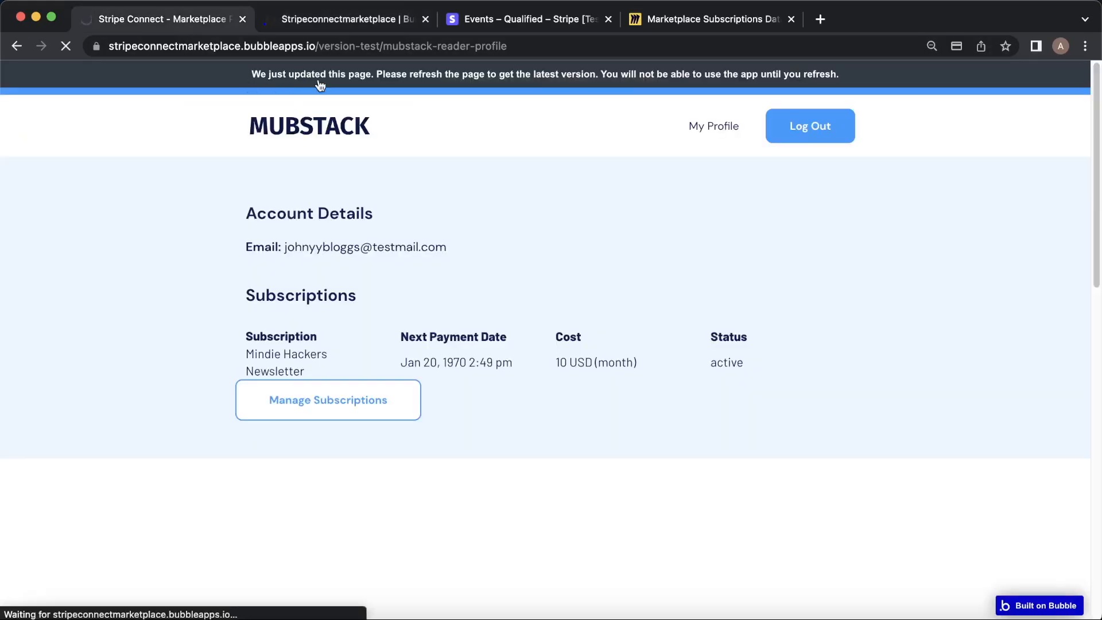
pyautogui.click(19, 45)
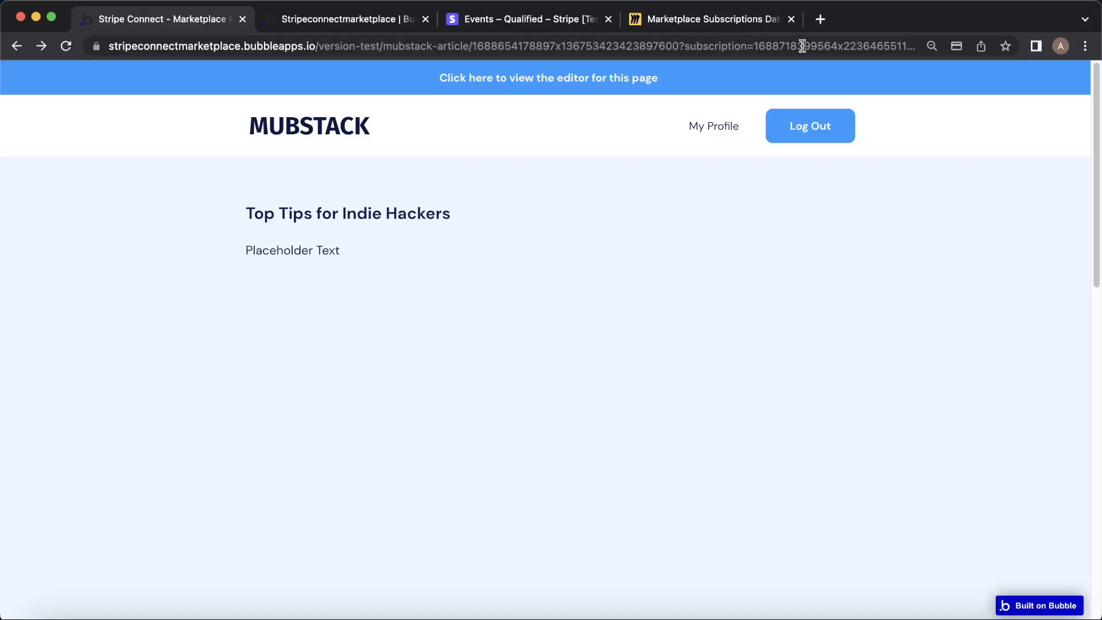
pyautogui.click(342, 23)
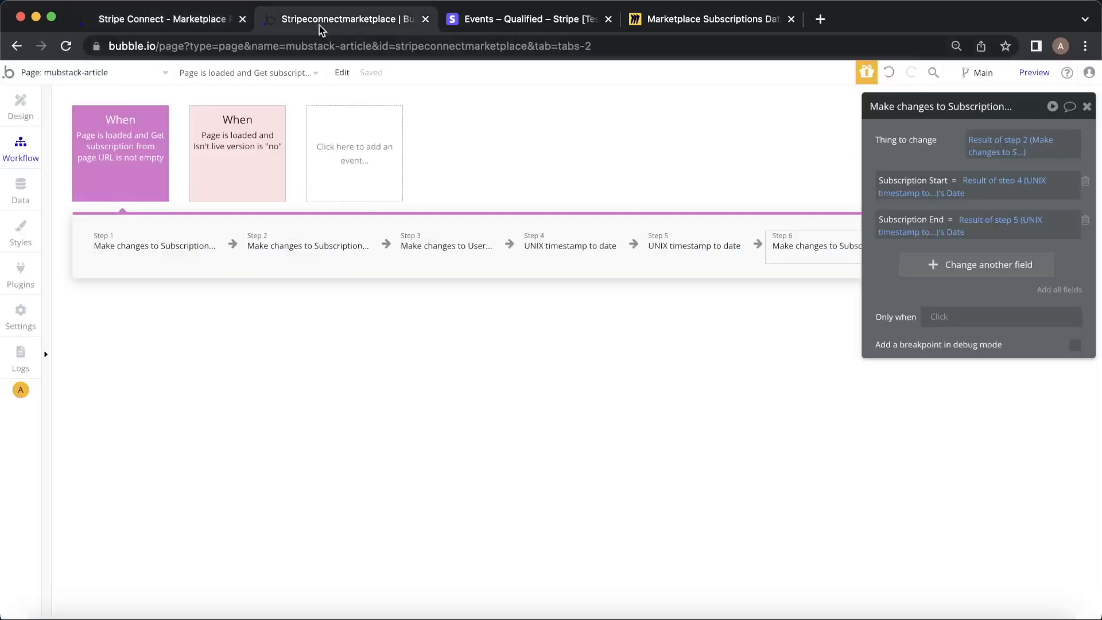
pyautogui.click(29, 186)
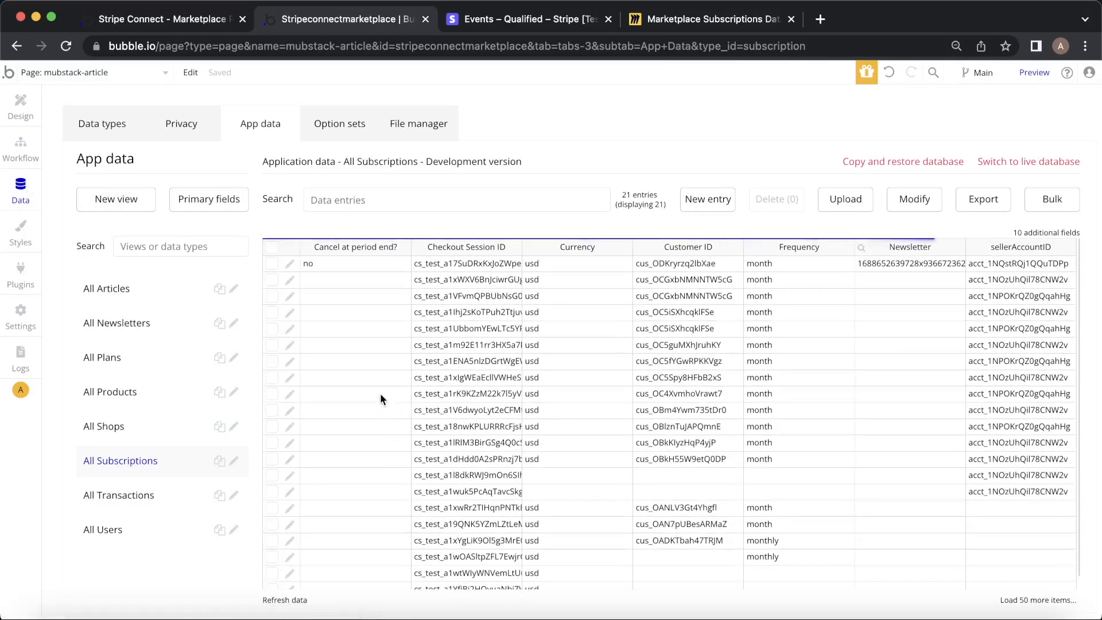
# Check the newest subscription's dates, then open My Profile showing Next Payment Date Aug 7, 2023.
pyautogui.click(290, 265)
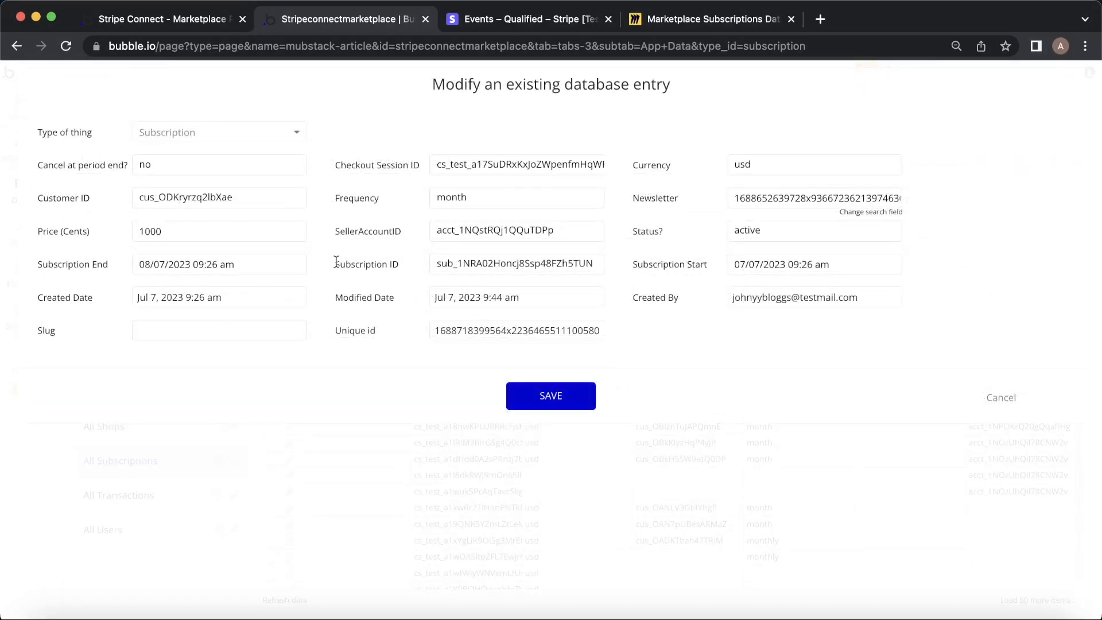
pyautogui.click(1001, 397)
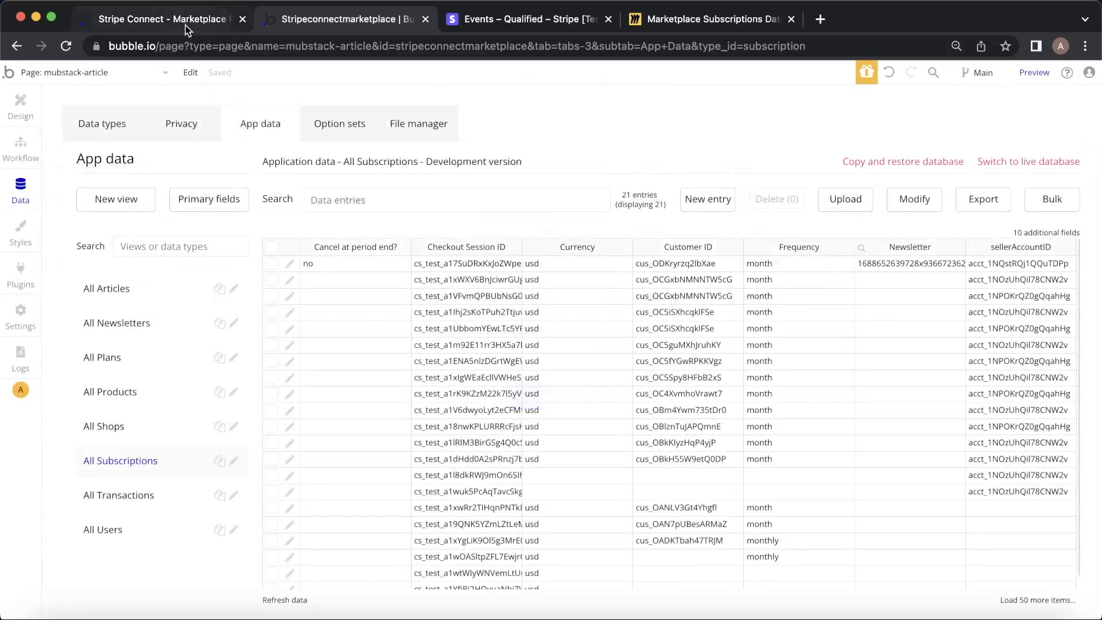
pyautogui.click(184, 23)
pyautogui.click(708, 124)
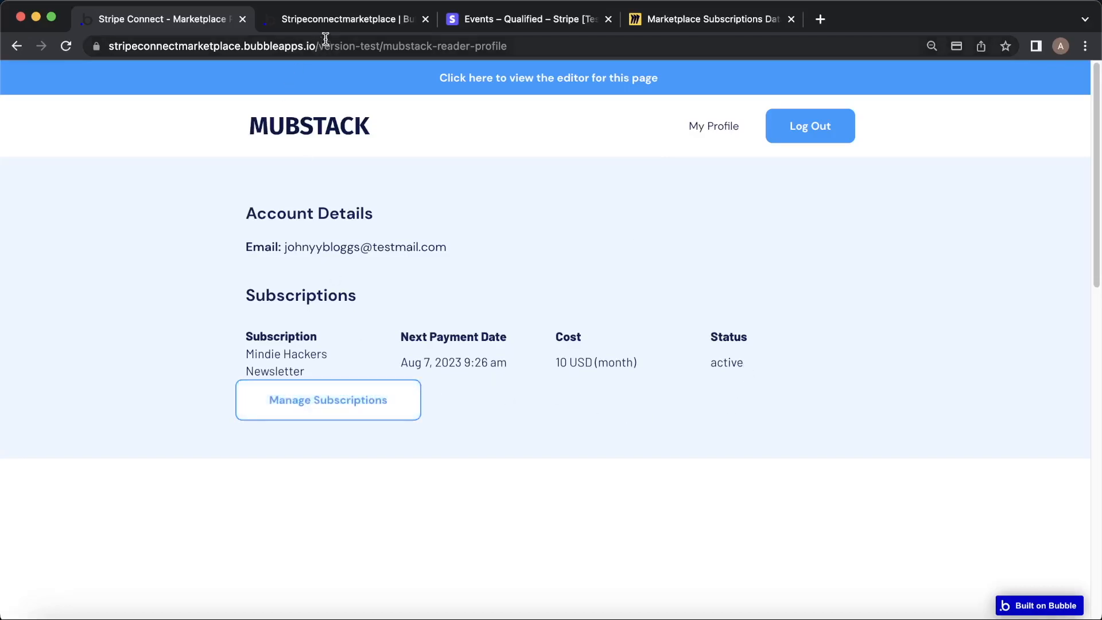
pyautogui.click(341, 19)
pyautogui.click(138, 72)
pyautogui.click(191, 72)
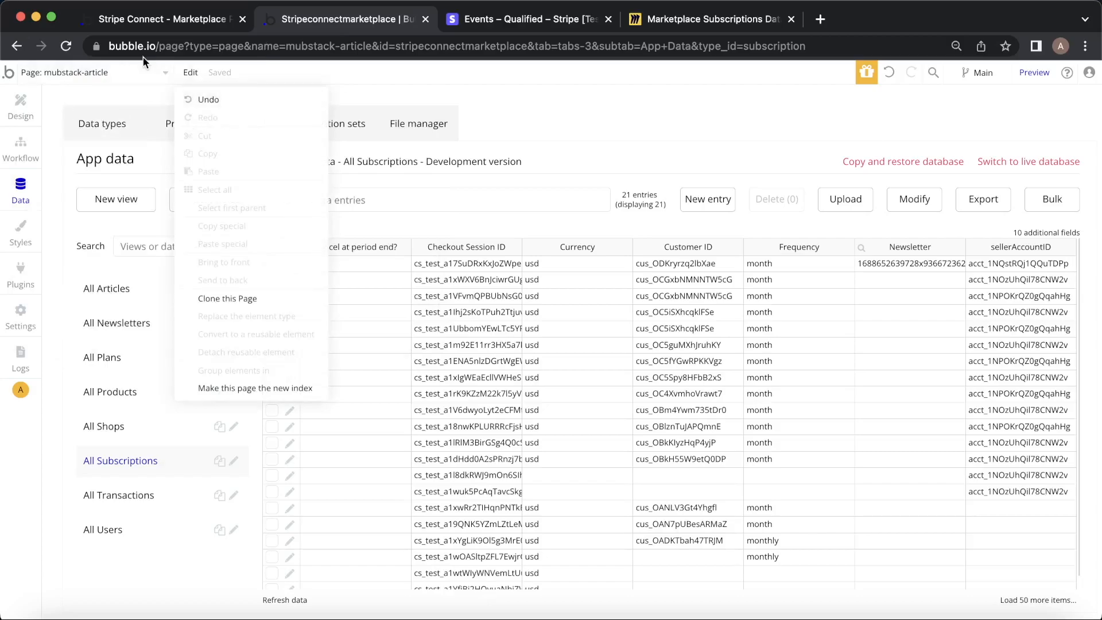
pyautogui.click(106, 74)
pyautogui.click(92, 191)
pyautogui.click(34, 158)
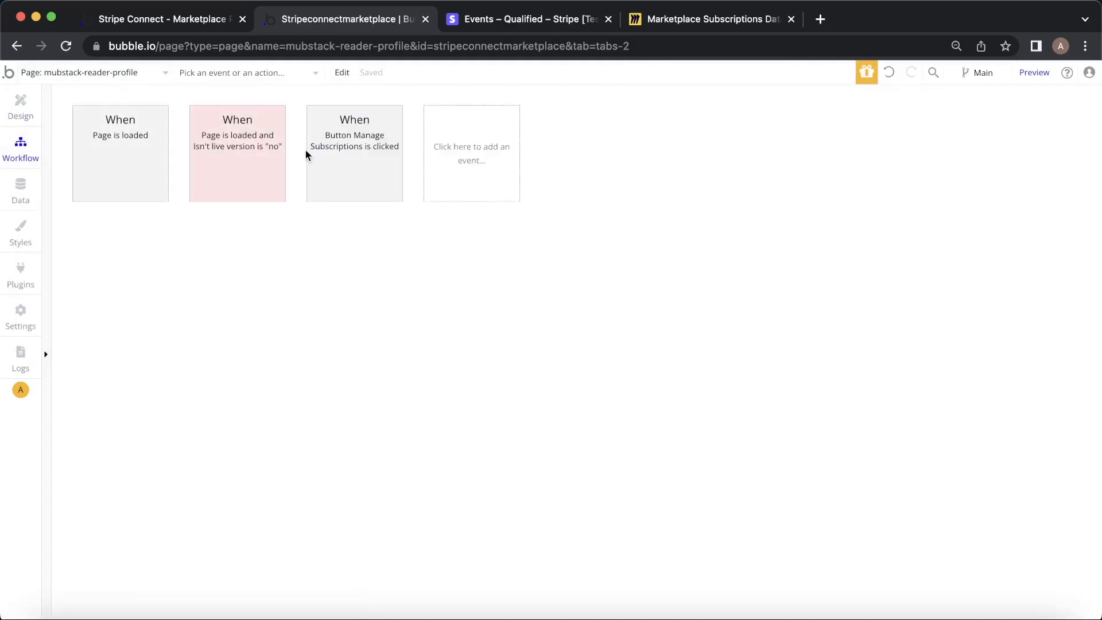
pyautogui.click(330, 172)
pyautogui.click(127, 239)
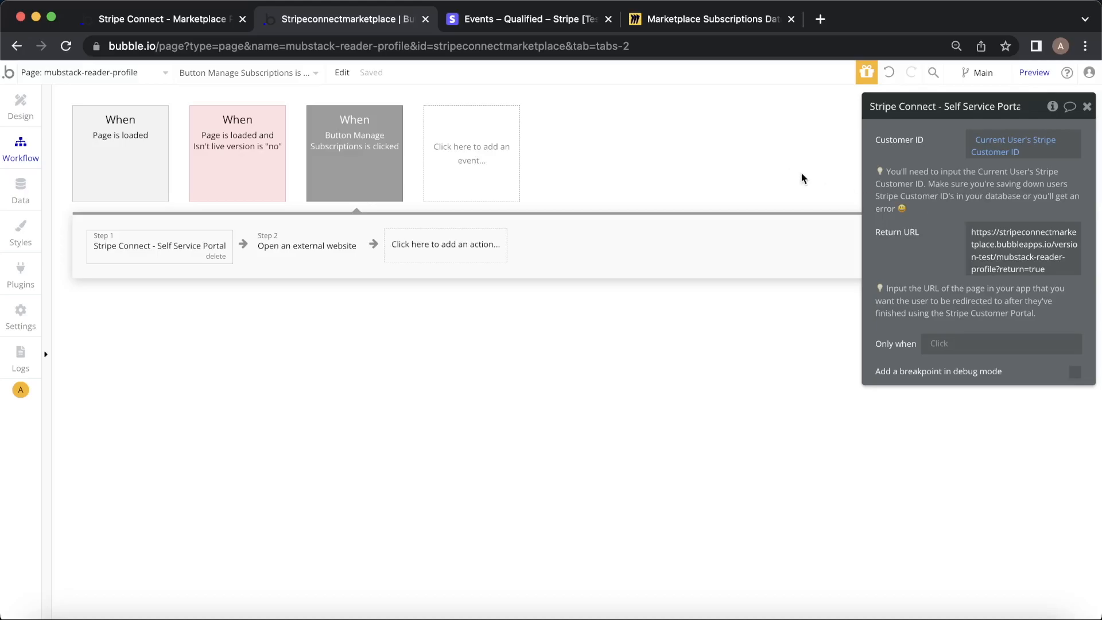
pyautogui.click(181, 13)
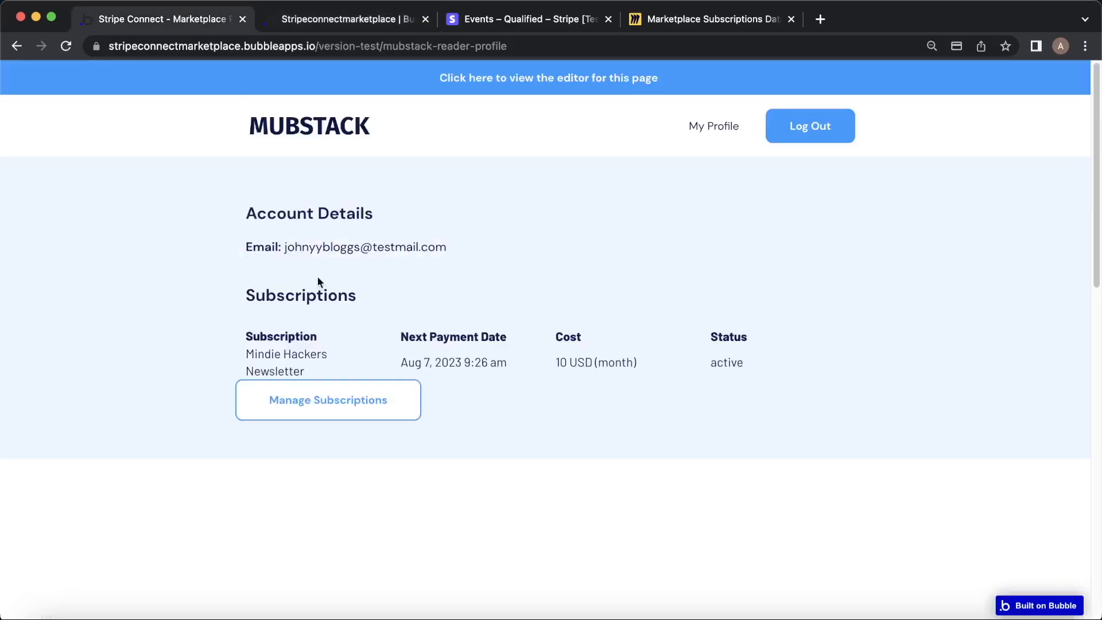
# From Manage Subscriptions, cancel the US$10.00/month Mindie Hackers Newsletter plan in Stripe's portal and confirm.
pyautogui.click(310, 397)
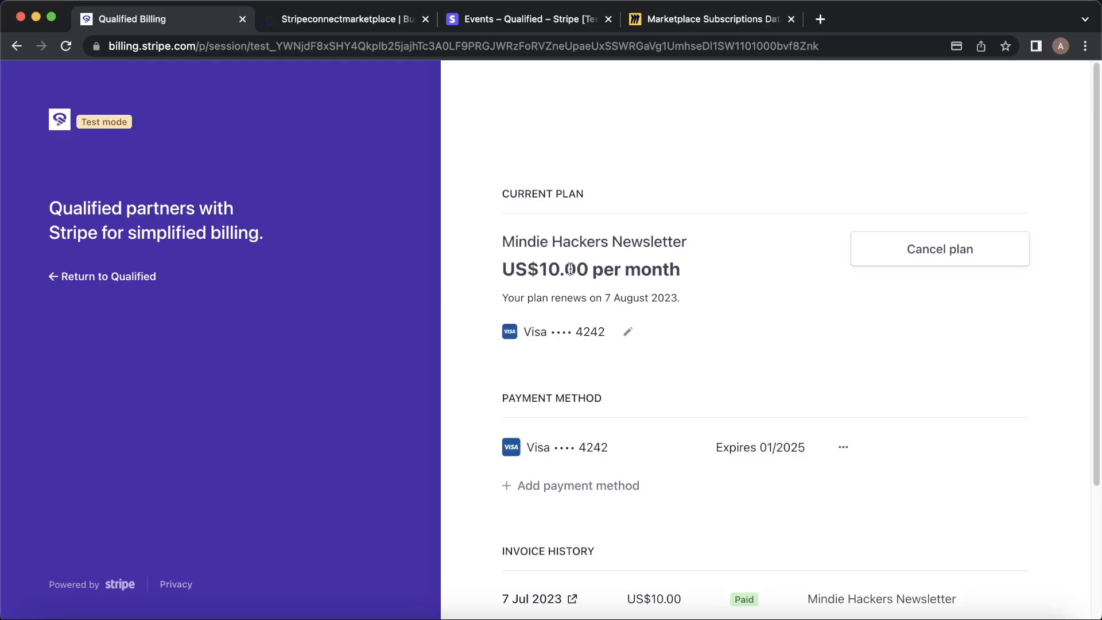
pyautogui.scroll(-2, 571, 267)
pyautogui.scroll(2, 610, 339)
pyautogui.click(961, 250)
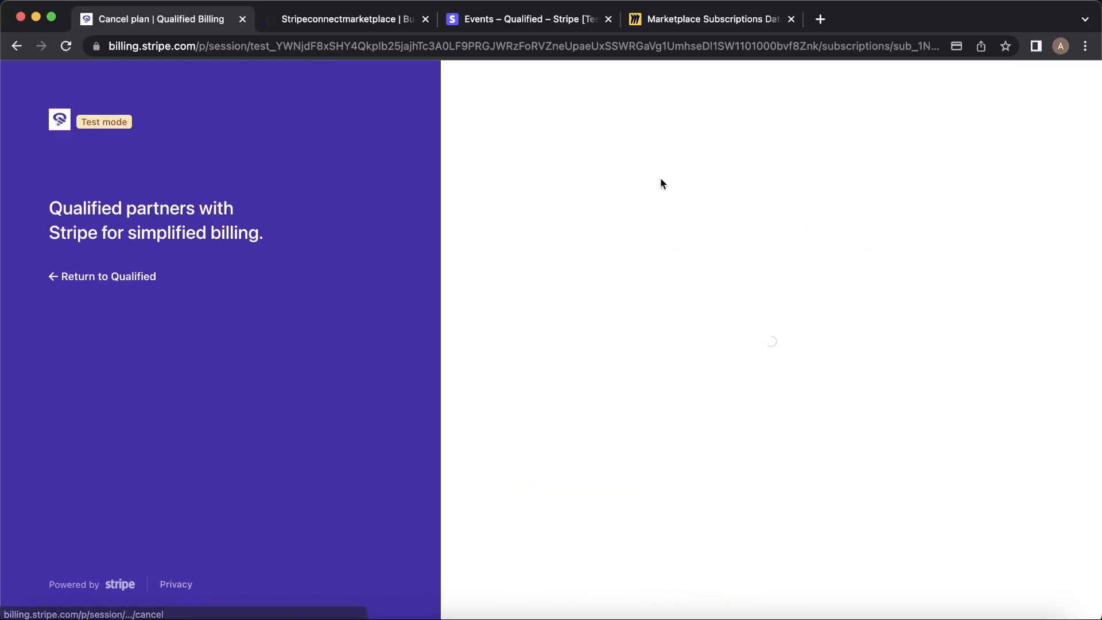
pyautogui.click(679, 445)
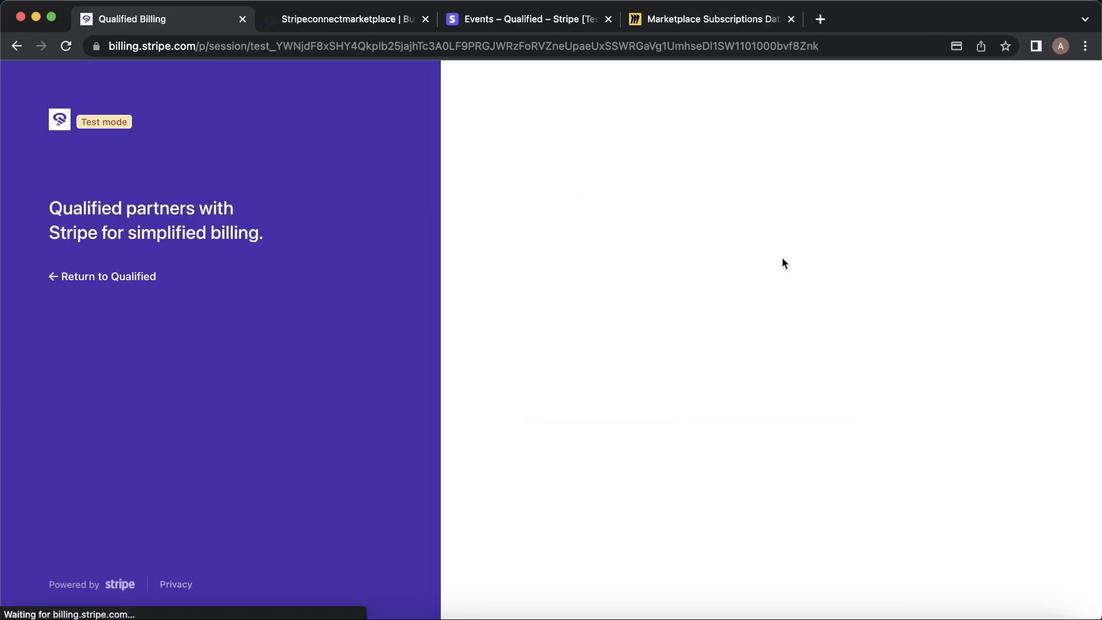
# Refresh Bubble's subscription records, check the newest entry still reads active, then go to Stripe Payments.
pyautogui.click(322, 23)
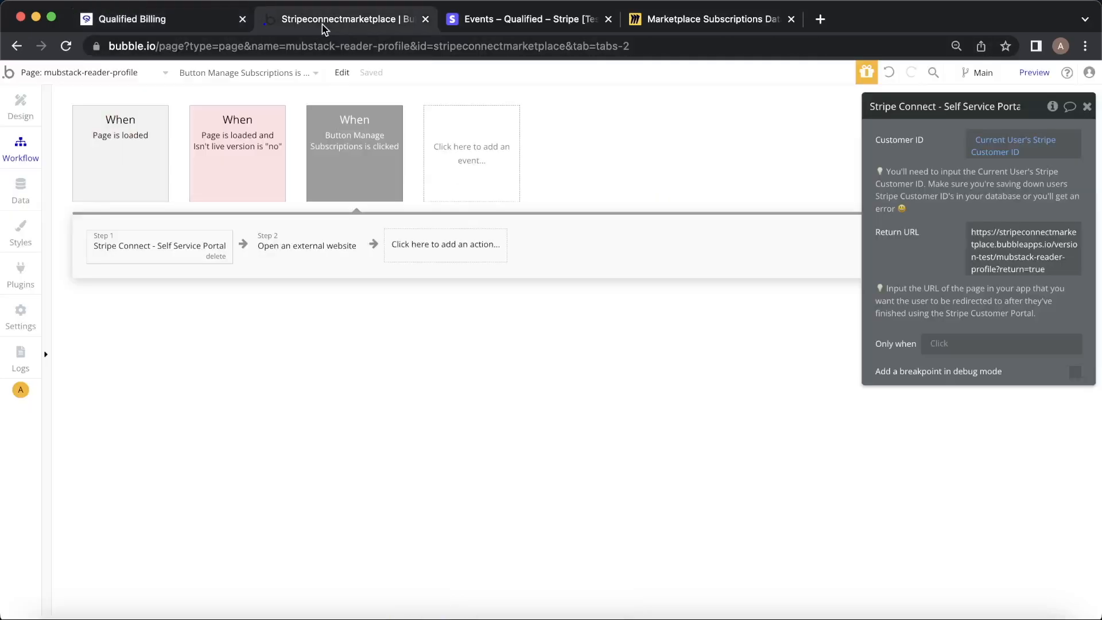
pyautogui.click(21, 185)
pyautogui.click(302, 598)
pyautogui.click(290, 265)
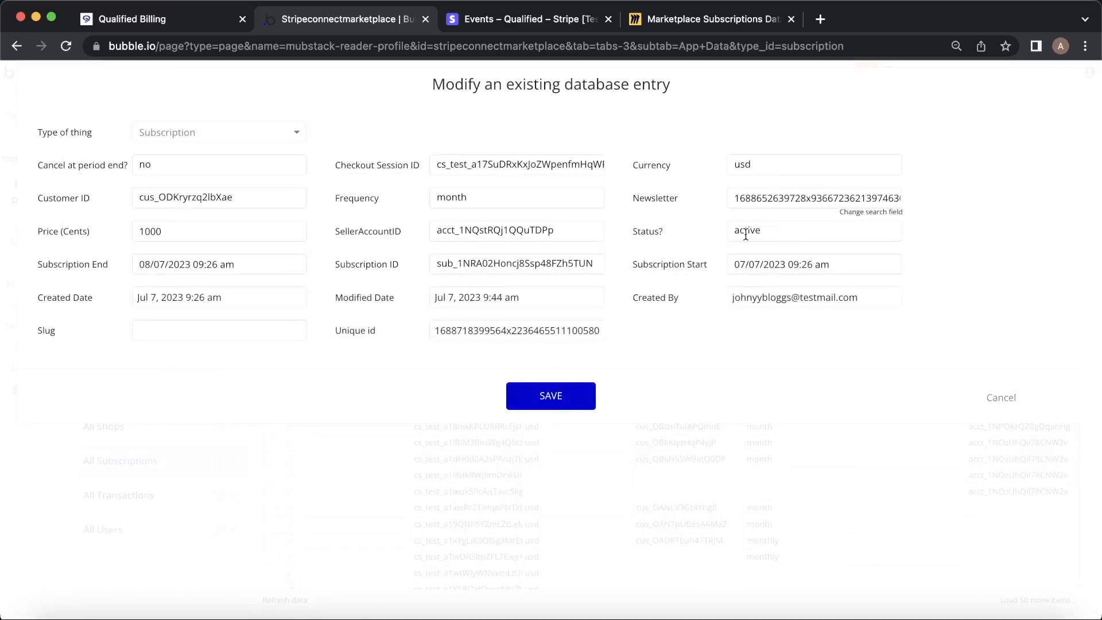
pyautogui.click(1010, 398)
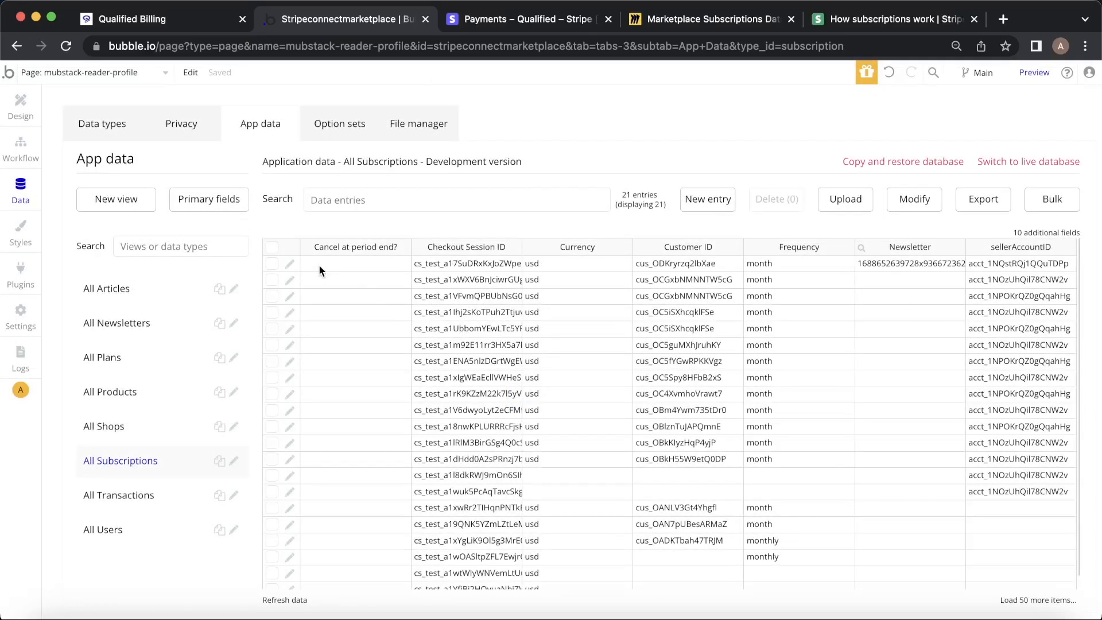
pyautogui.click(512, 23)
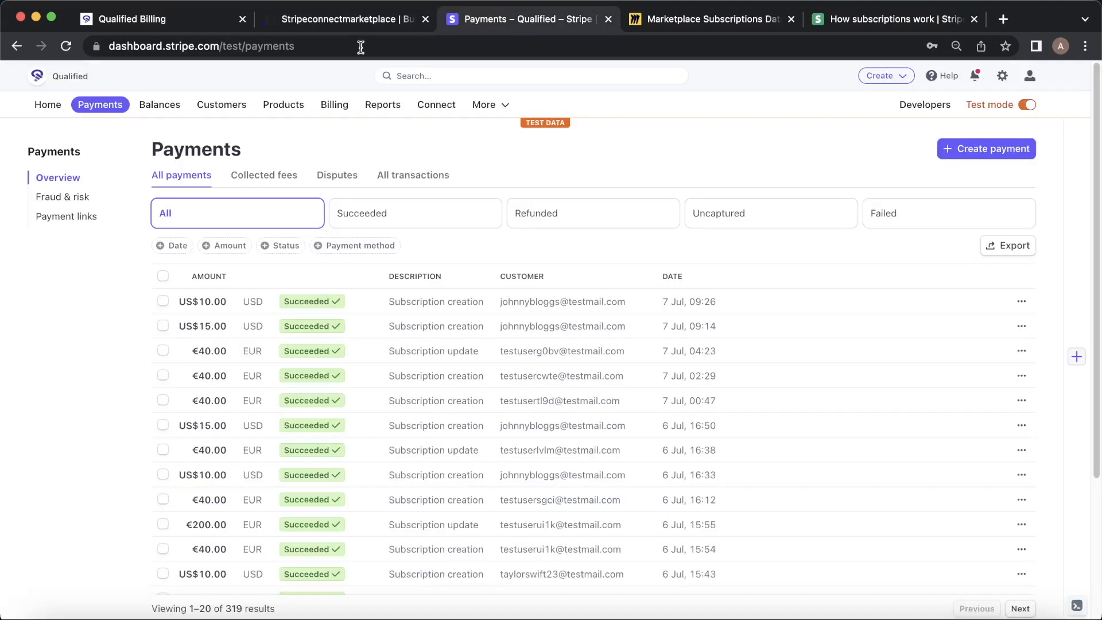
# Open the latest US$10.00 payment's Mindie Hackers subscription in Stripe, then return to Bubble's App data.
pyautogui.click(235, 299)
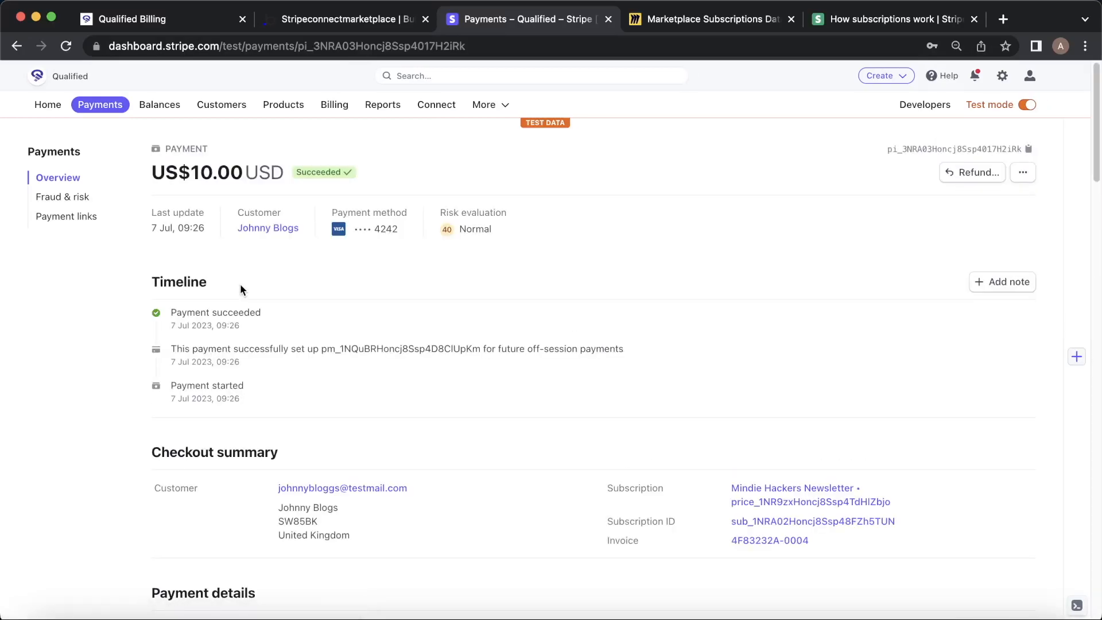
pyautogui.click(812, 521)
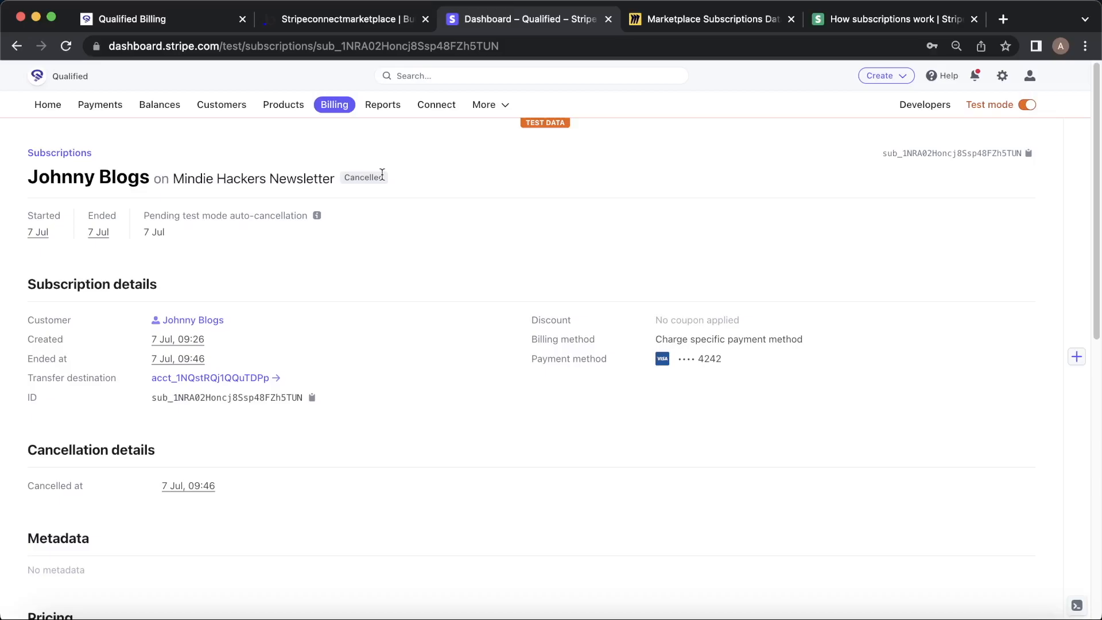
pyautogui.click(338, 20)
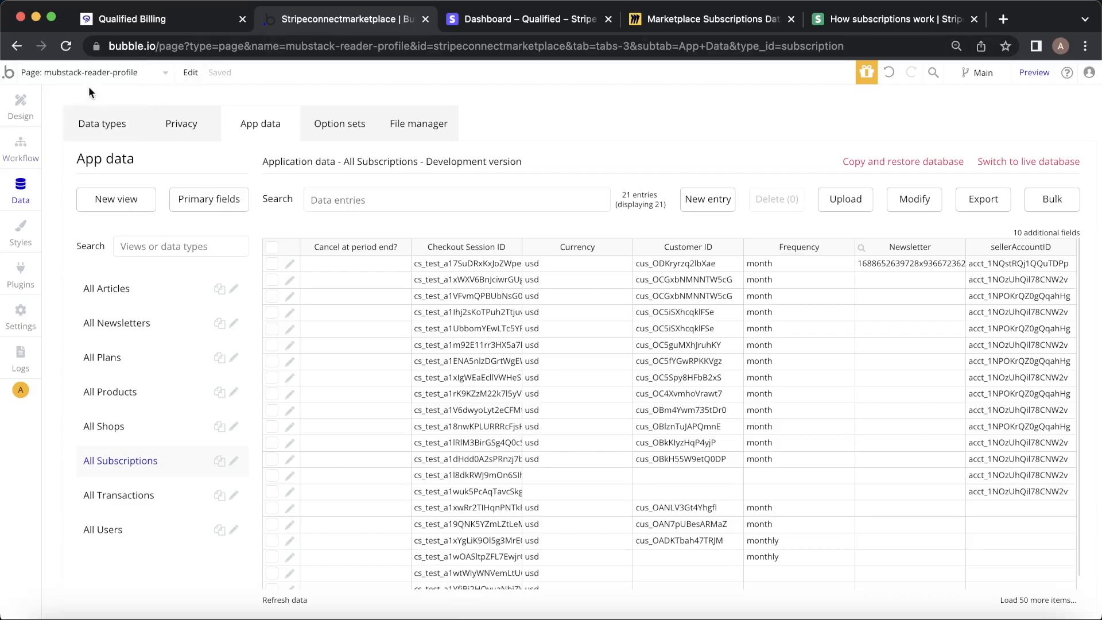
# Open the 'Page is loaded' workflow's step that updates the subscriptions.
pyautogui.click(29, 144)
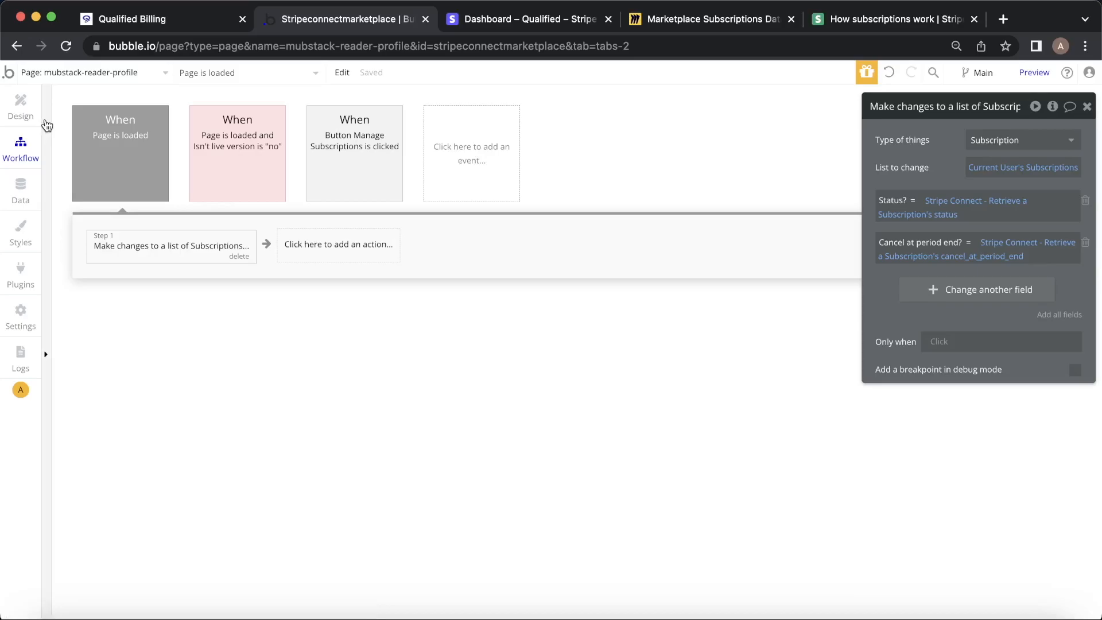
pyautogui.click(344, 159)
pyautogui.click(158, 251)
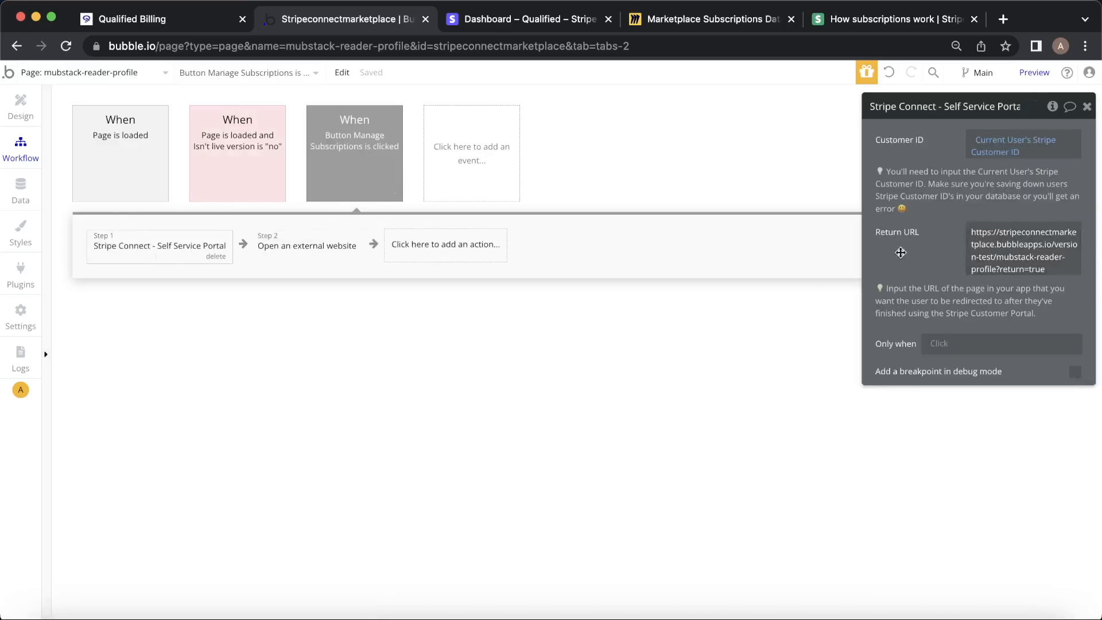
pyautogui.click(132, 160)
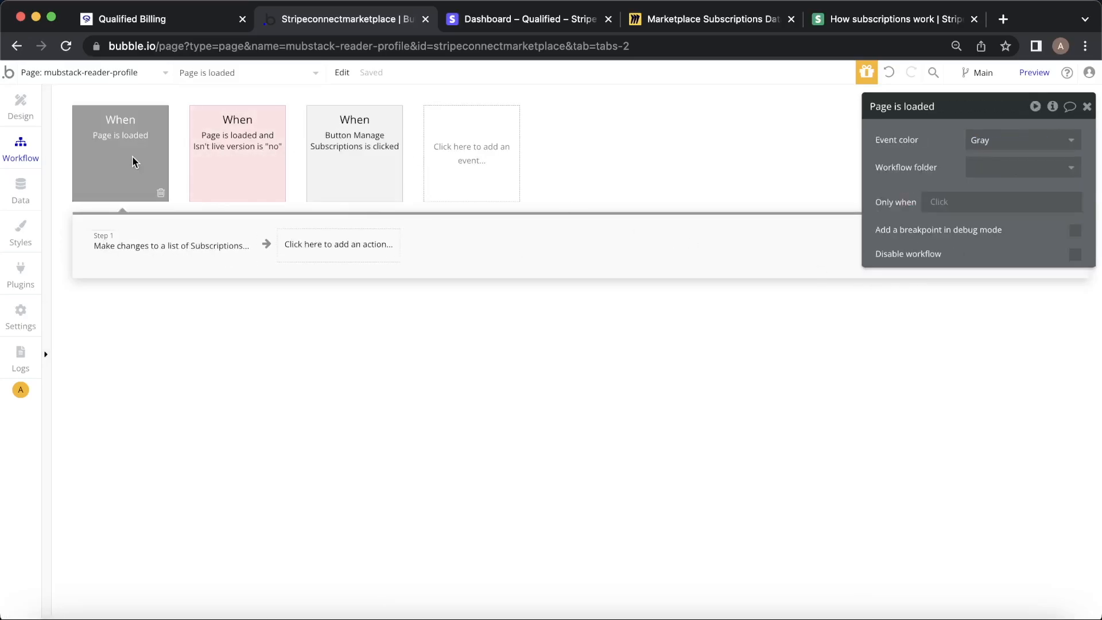
pyautogui.click(141, 245)
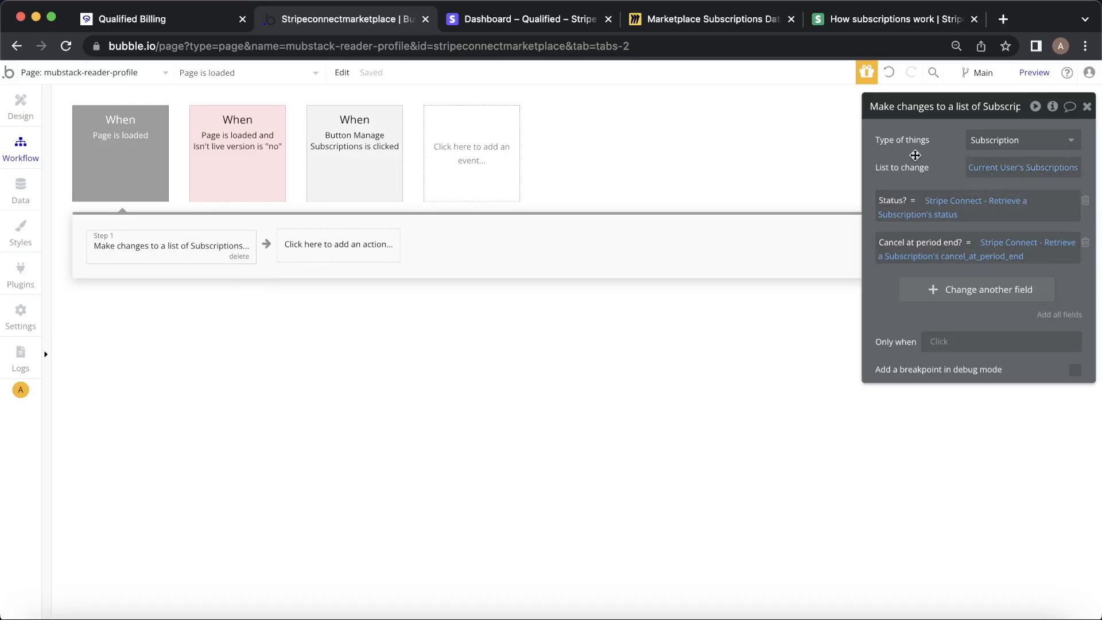
# Check the Stripe call feeding Status, then delete the 'Cancel at period end?' field from the step.
pyautogui.click(933, 201)
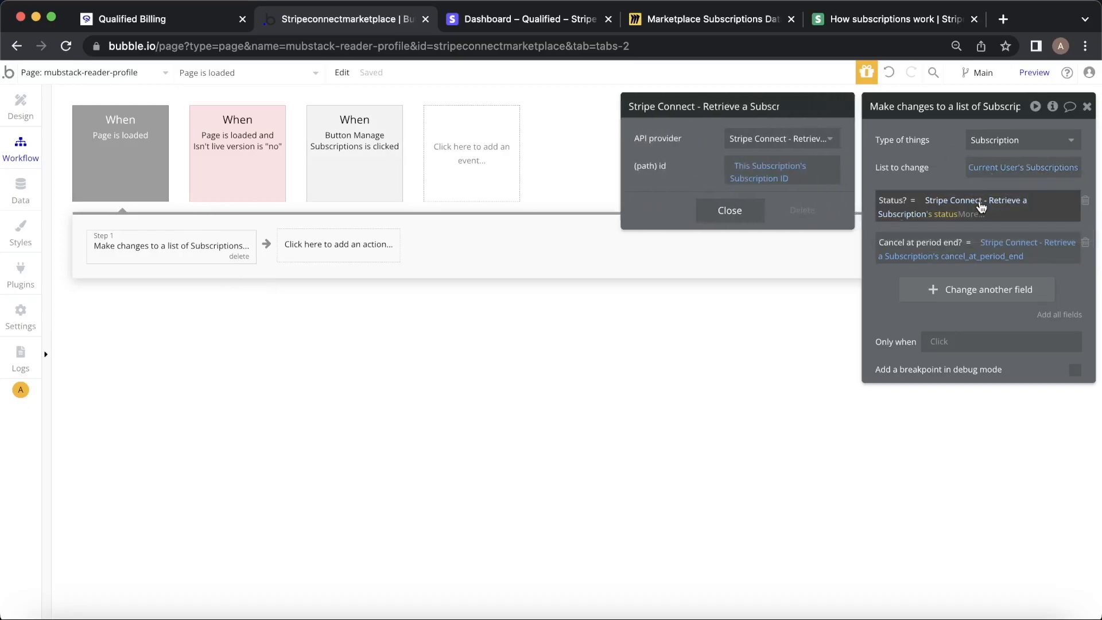
pyautogui.click(814, 142)
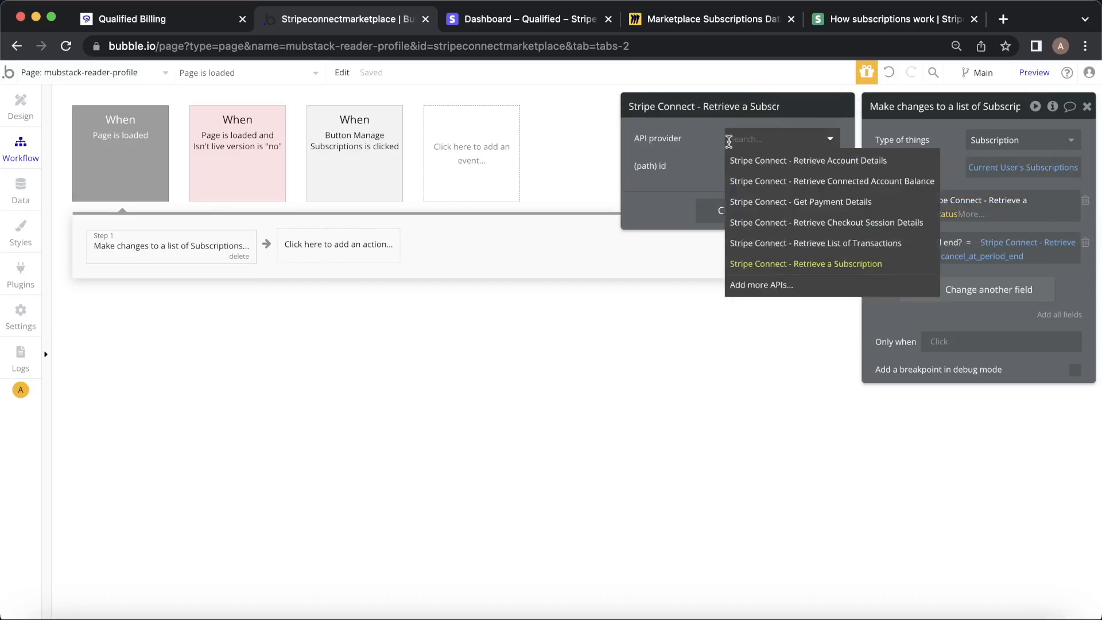
pyautogui.click(684, 139)
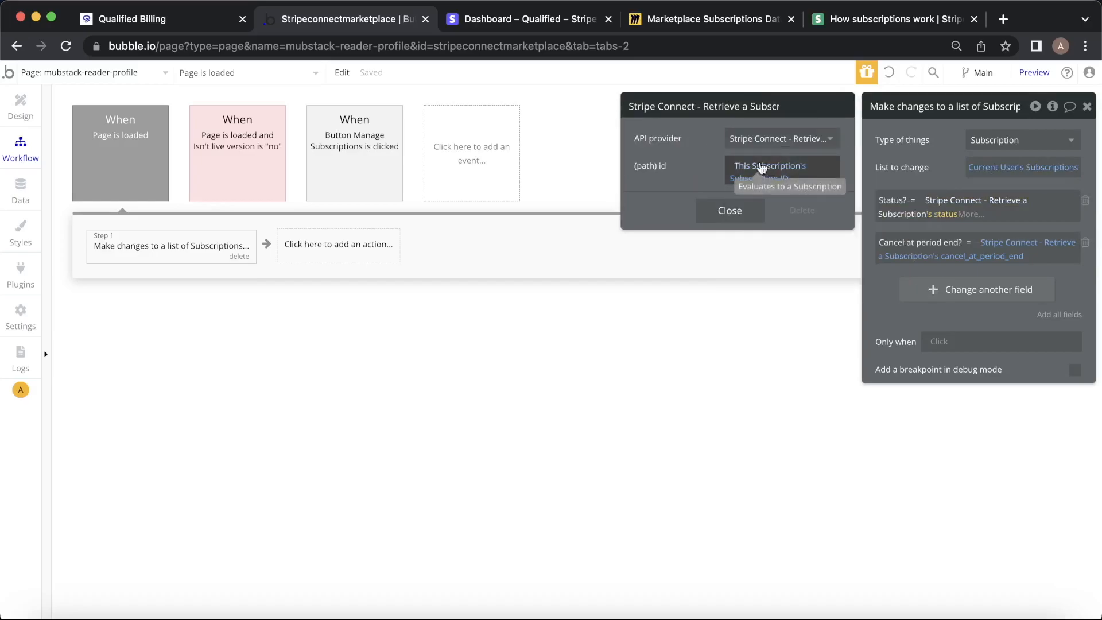
pyautogui.click(957, 228)
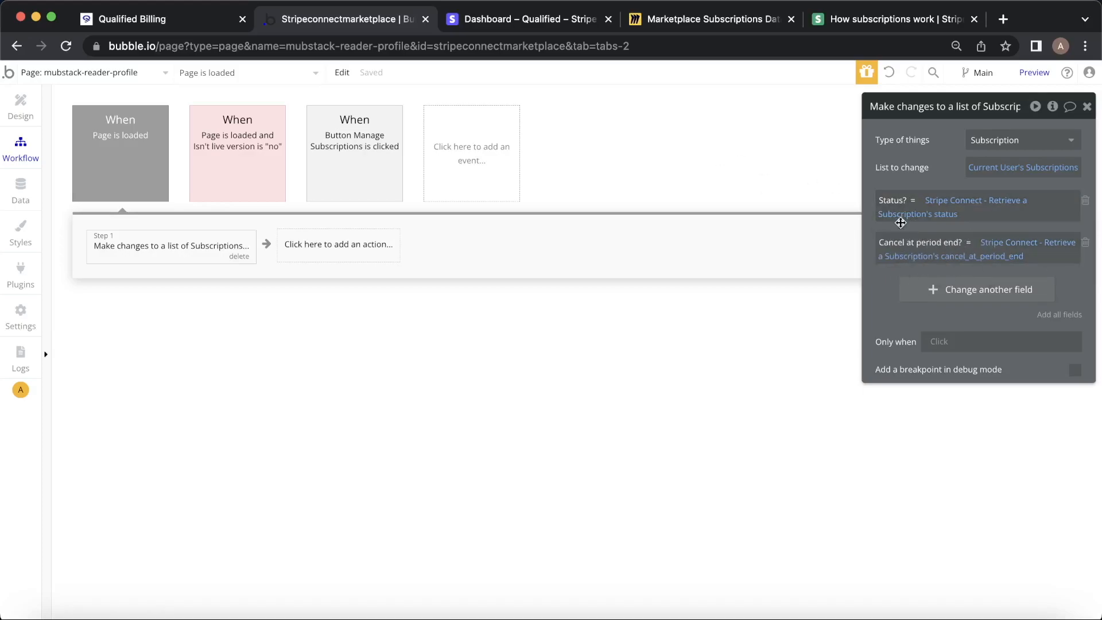
pyautogui.click(1085, 242)
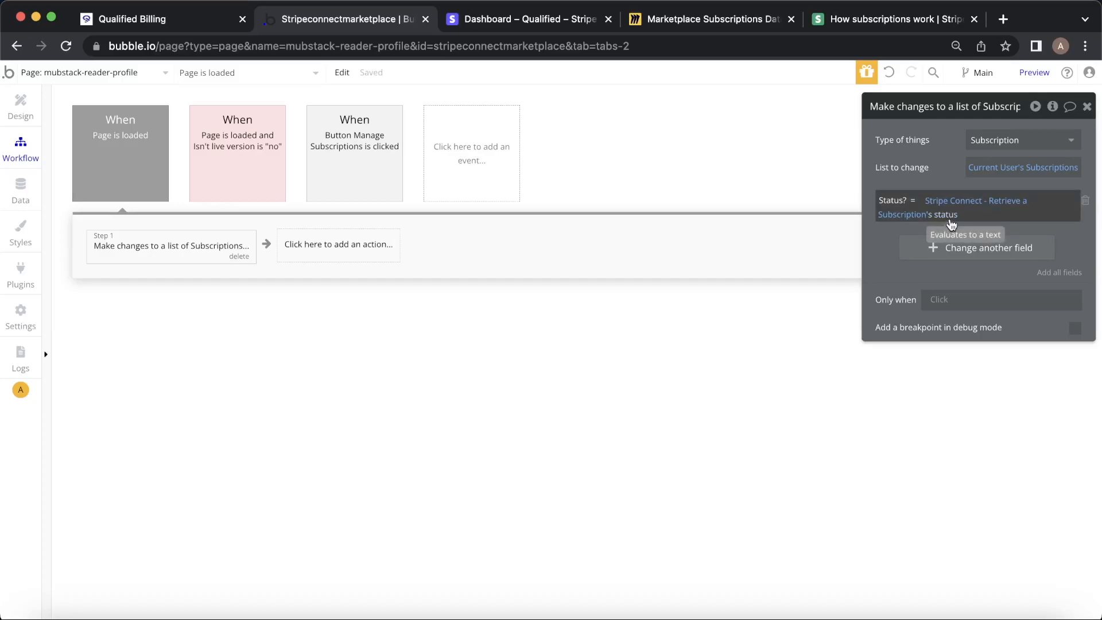
pyautogui.click(162, 14)
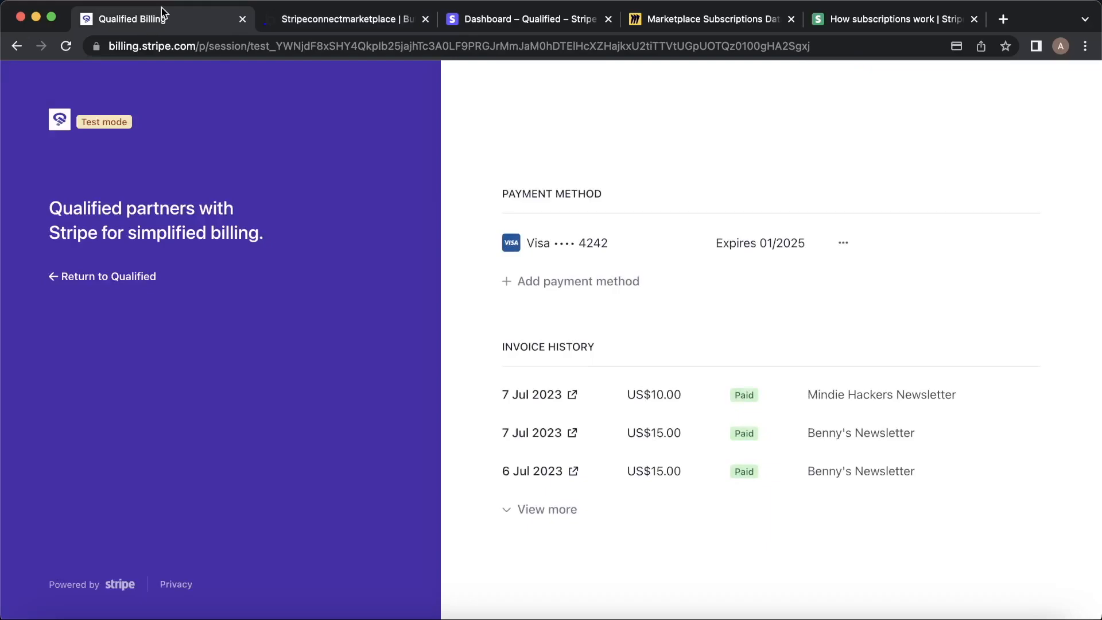
# Return to the reader profile and confirm the refreshed newest subscription entry shows Status canceled.
pyautogui.click(88, 276)
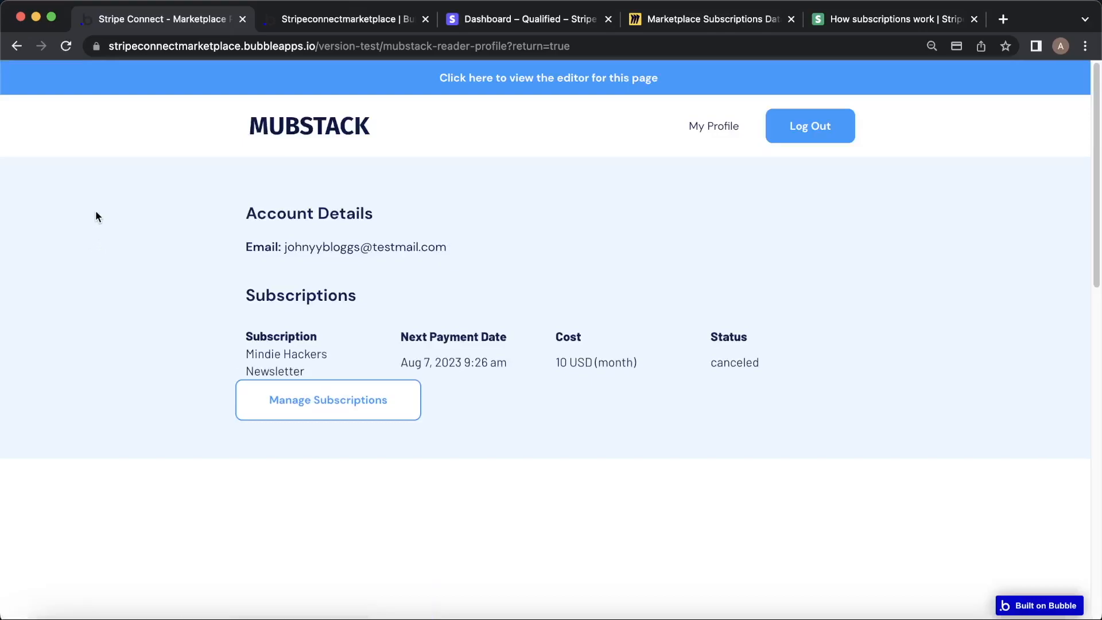
pyautogui.click(345, 20)
pyautogui.click(37, 194)
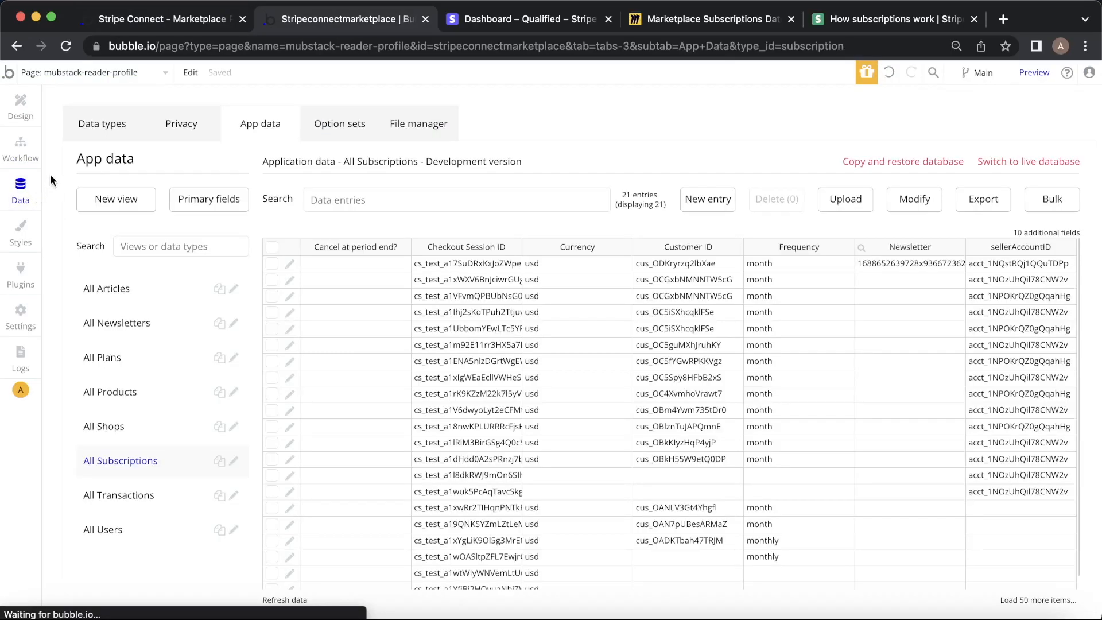
pyautogui.click(290, 600)
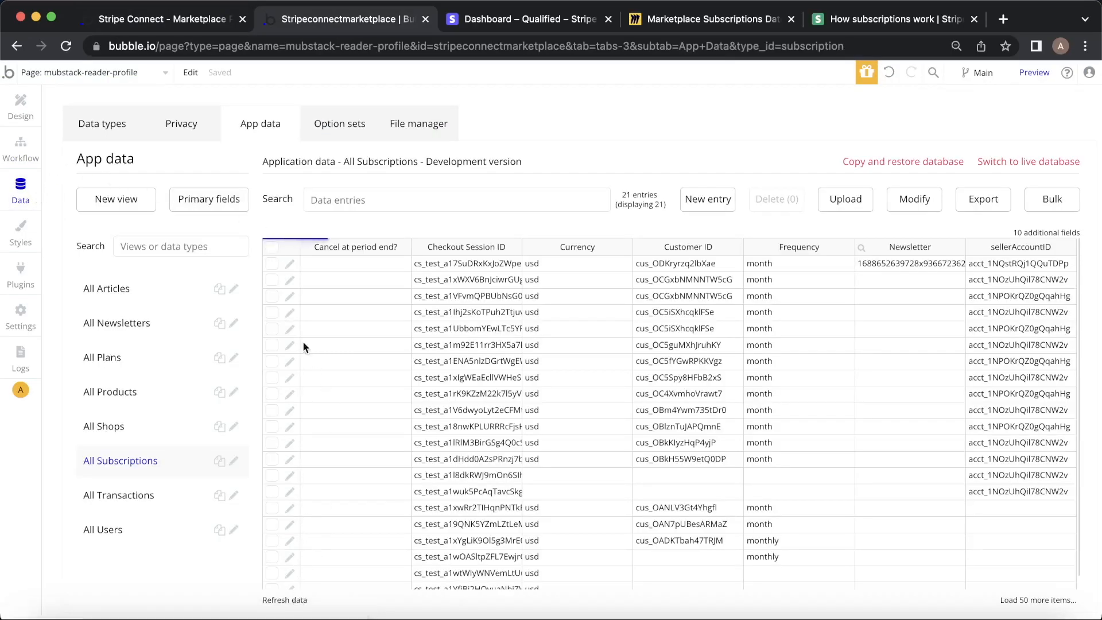
pyautogui.click(288, 263)
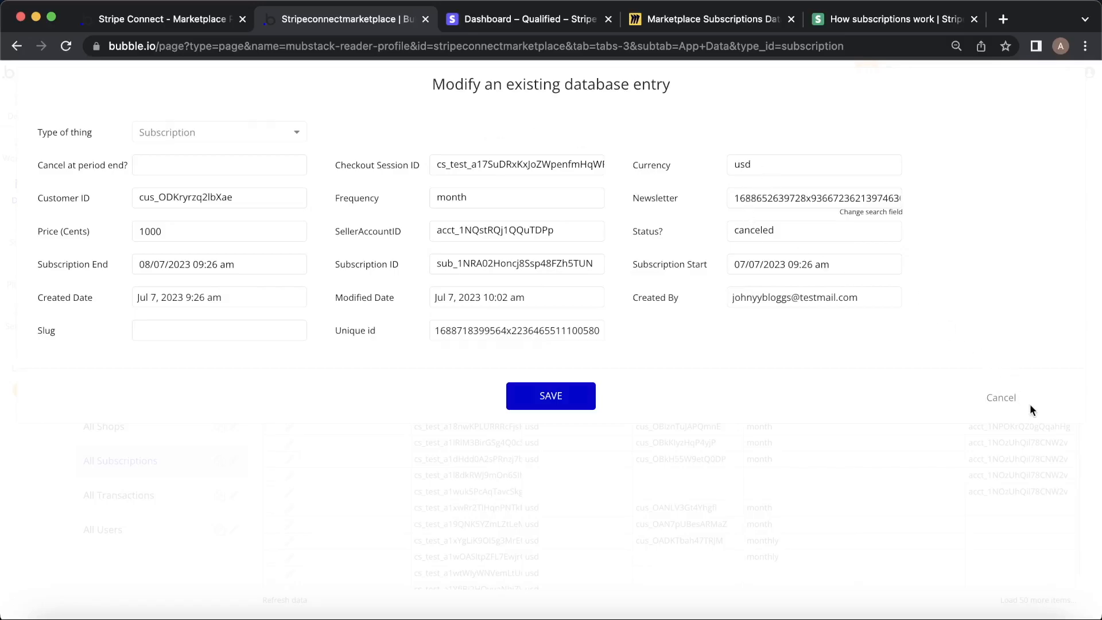
pyautogui.click(1002, 399)
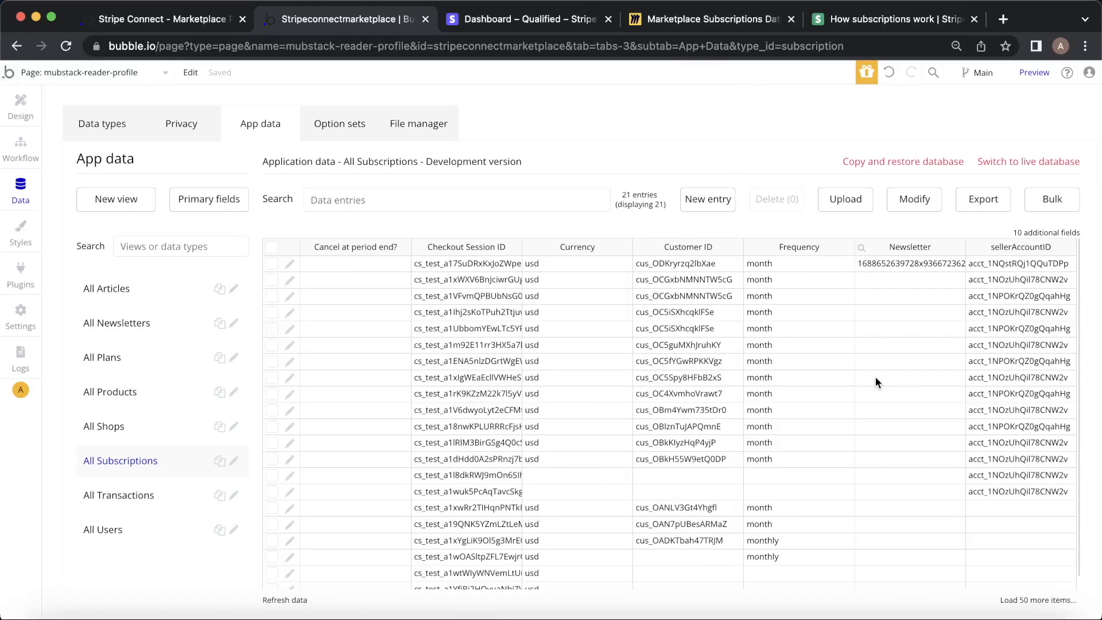
pyautogui.click(193, 17)
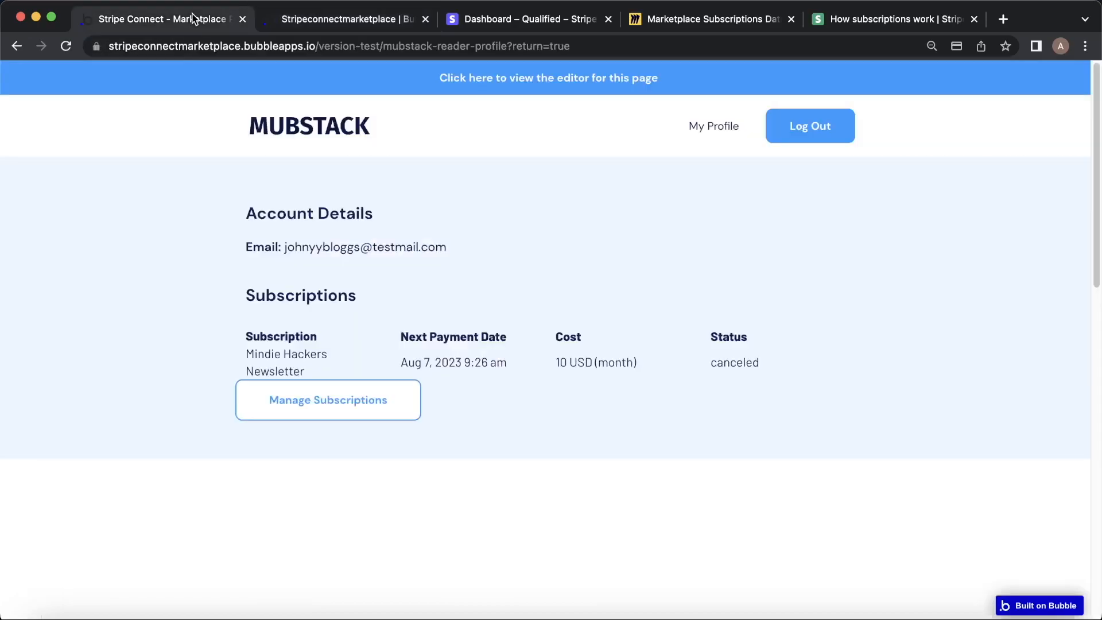
# Switch the Bubble editor to the mubstack-homepage page.
pyautogui.click(322, 19)
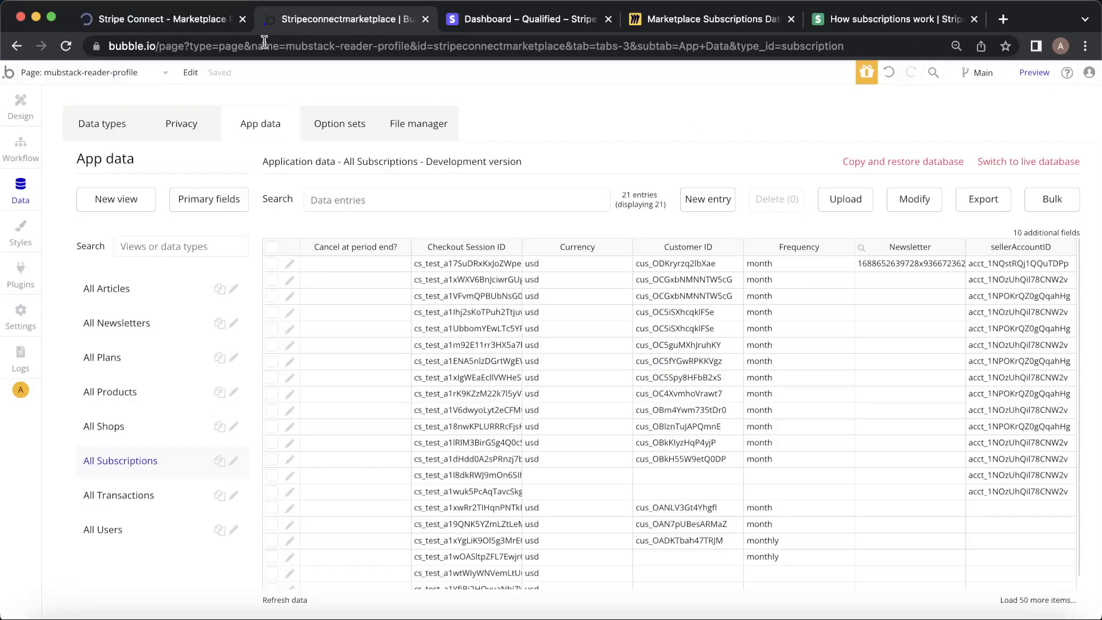
pyautogui.click(117, 77)
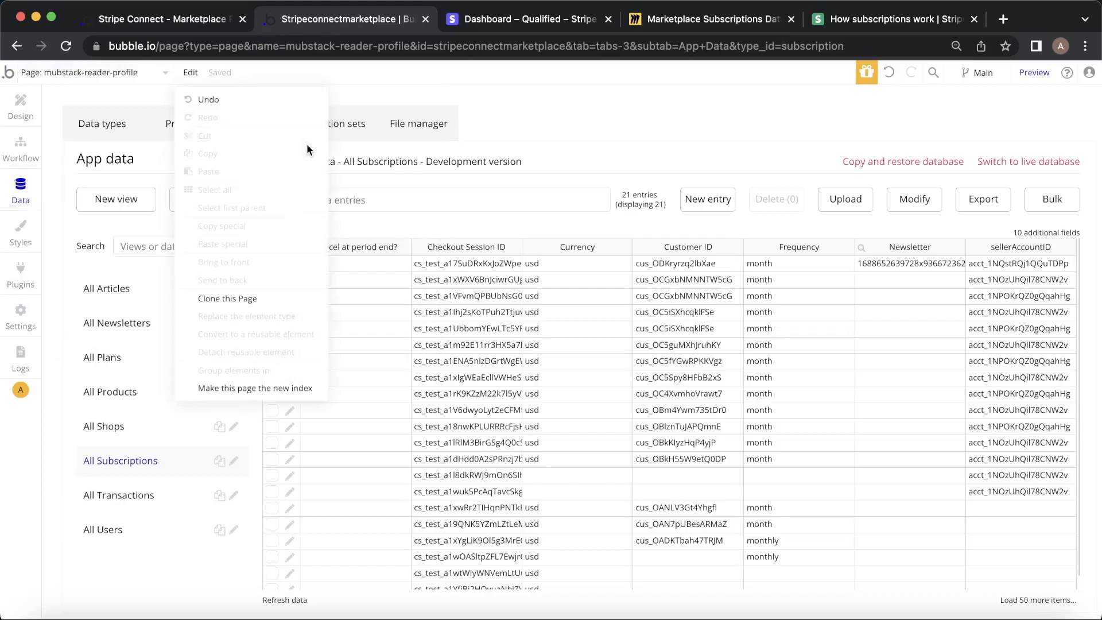
pyautogui.click(109, 72)
pyautogui.click(92, 171)
# Open the Button Subscribe is clicked workflow's Create Checkout step and read the On Behalf Of documentation.
pyautogui.click(21, 148)
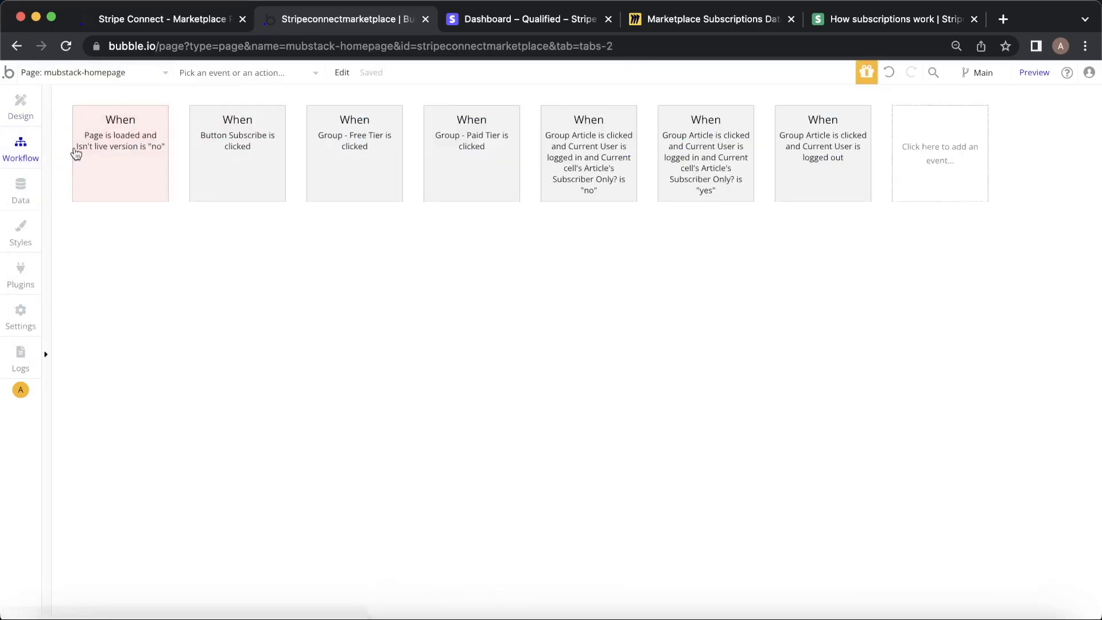
pyautogui.click(284, 151)
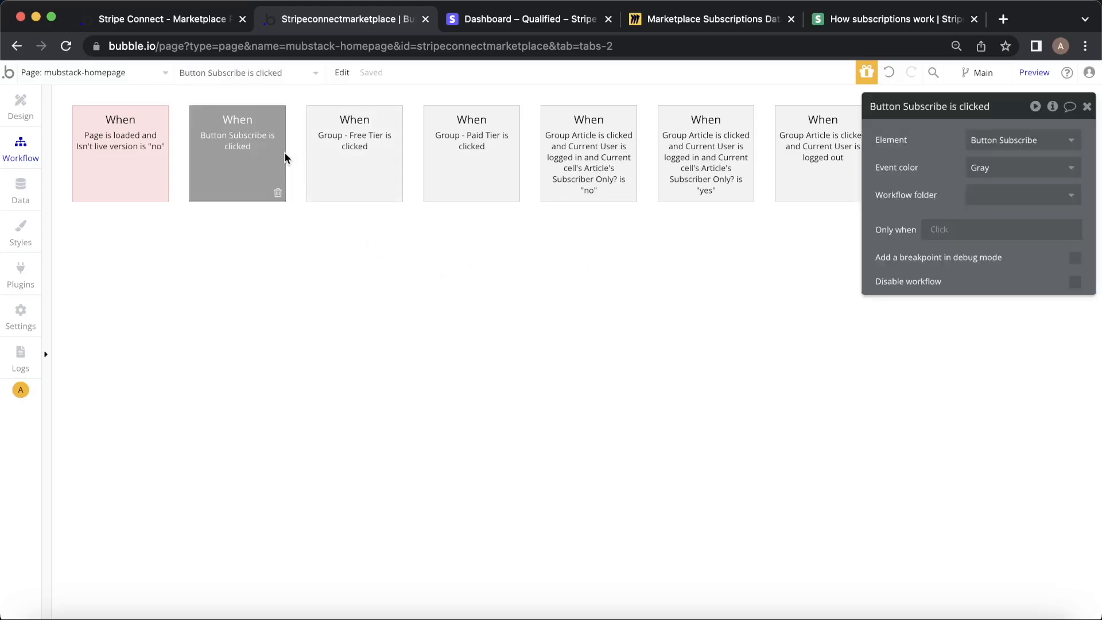
pyautogui.click(463, 242)
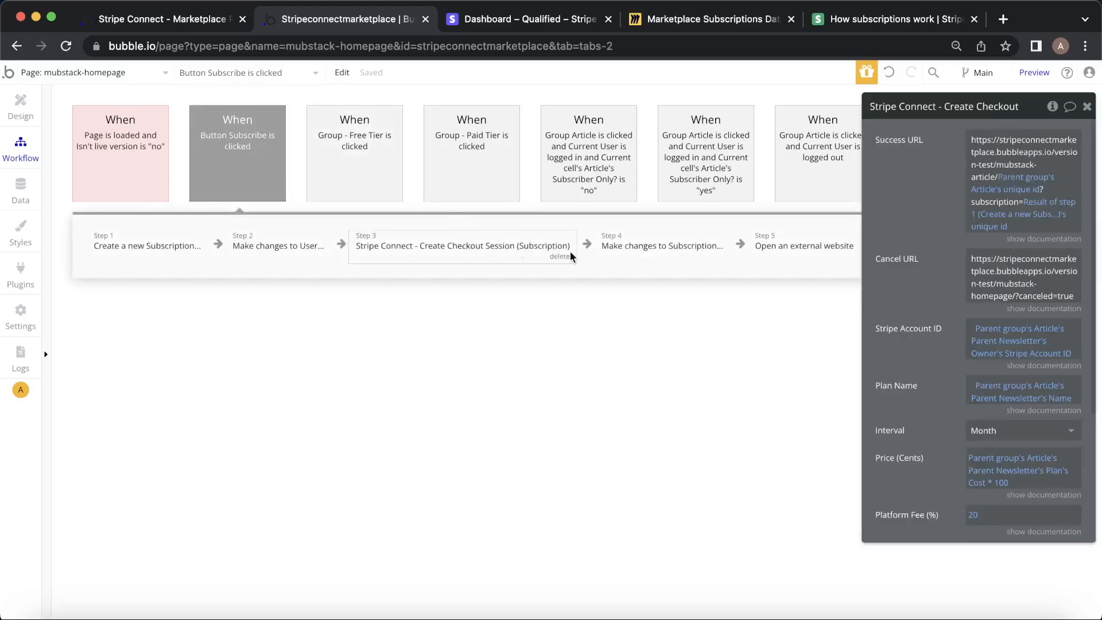
pyautogui.moveTo(933, 360); pyautogui.dragTo(787, 293)
pyautogui.scroll(-4, 786, 293)
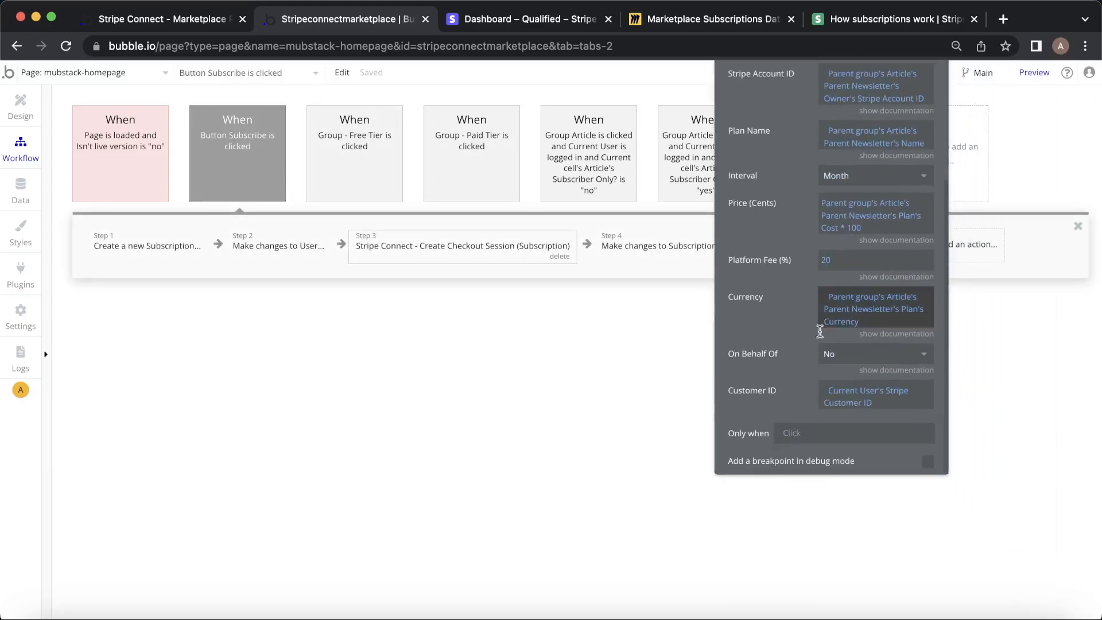
pyautogui.click(893, 373)
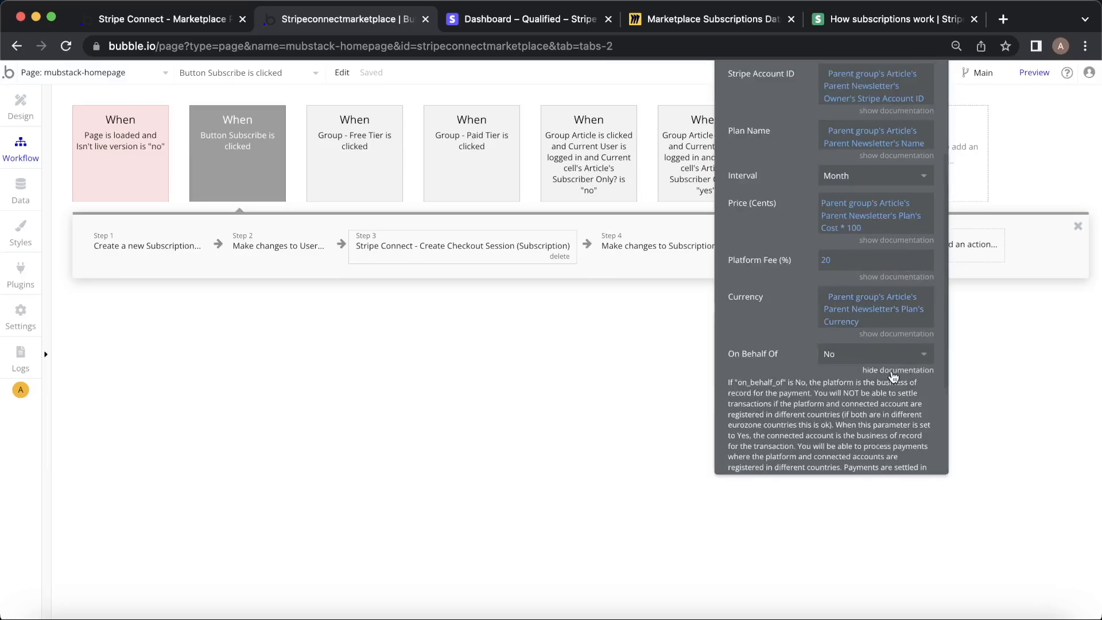
pyautogui.scroll(-3, 899, 400)
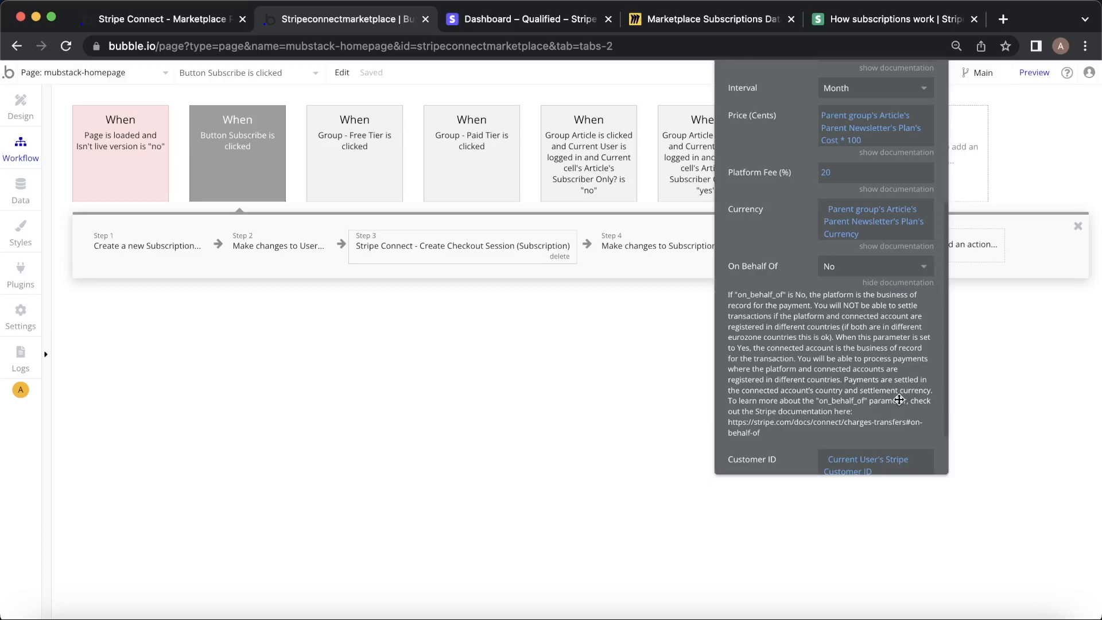
# In the live preview, open the reader's subscription billing portal from My Profile.
pyautogui.click(156, 19)
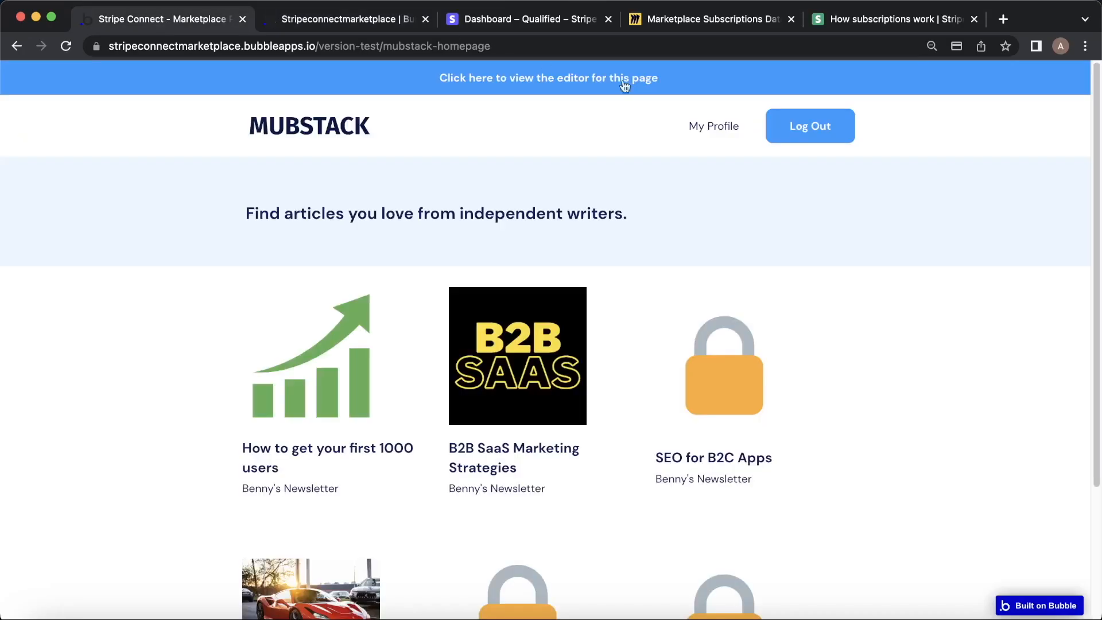
pyautogui.click(730, 126)
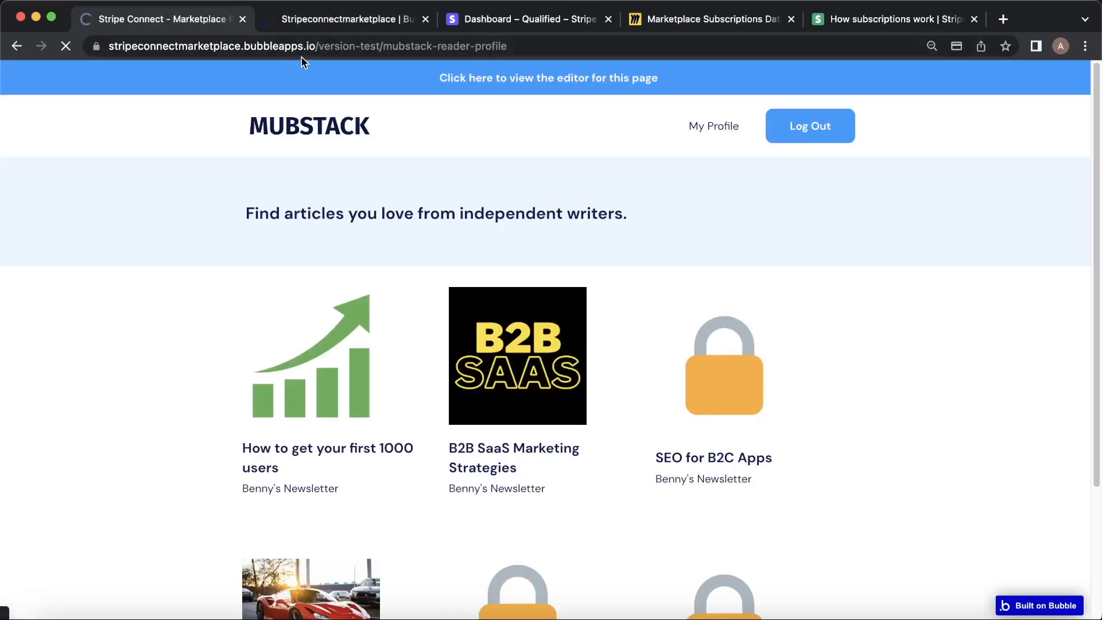
pyautogui.click(361, 395)
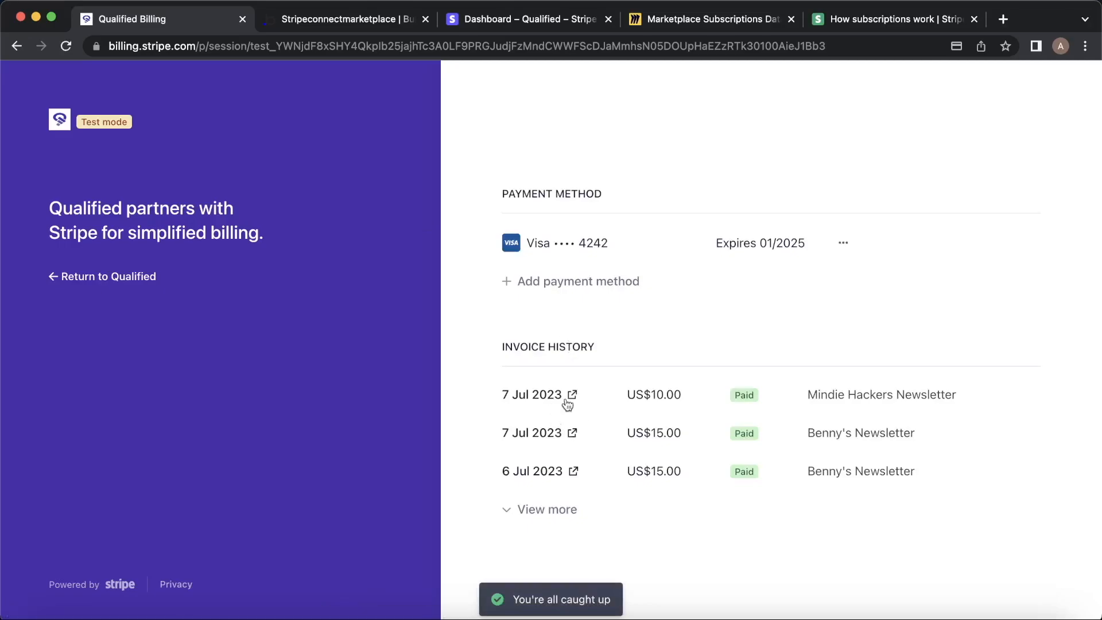
# Download the US$10 Mindie Hackers Newsletter invoice and open its PDF showing Qualified as seller.
pyautogui.click(572, 396)
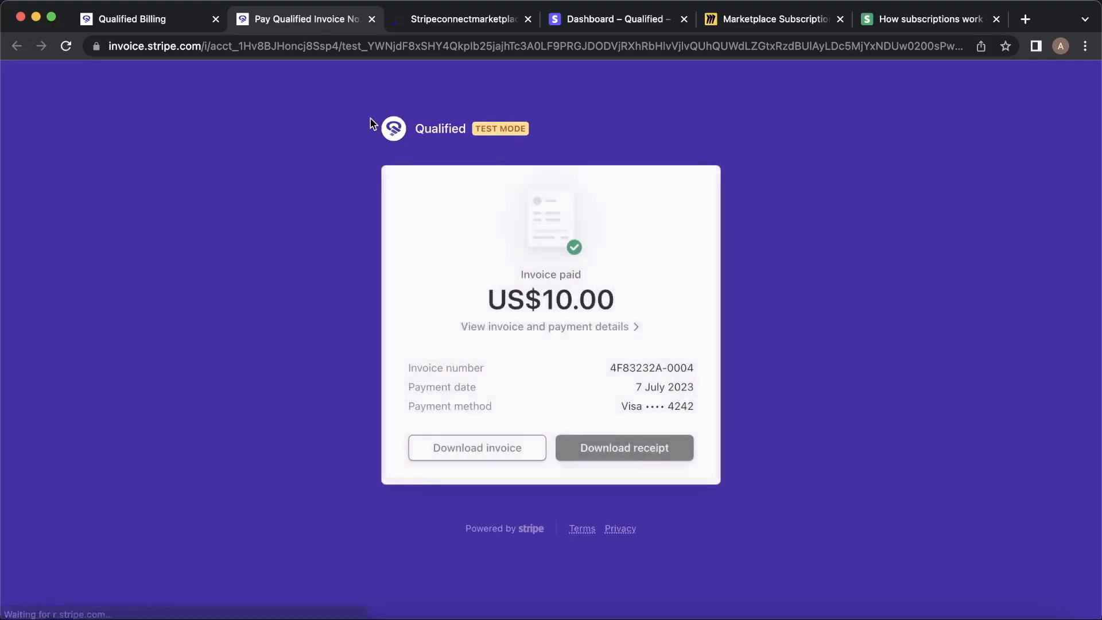
pyautogui.click(476, 455)
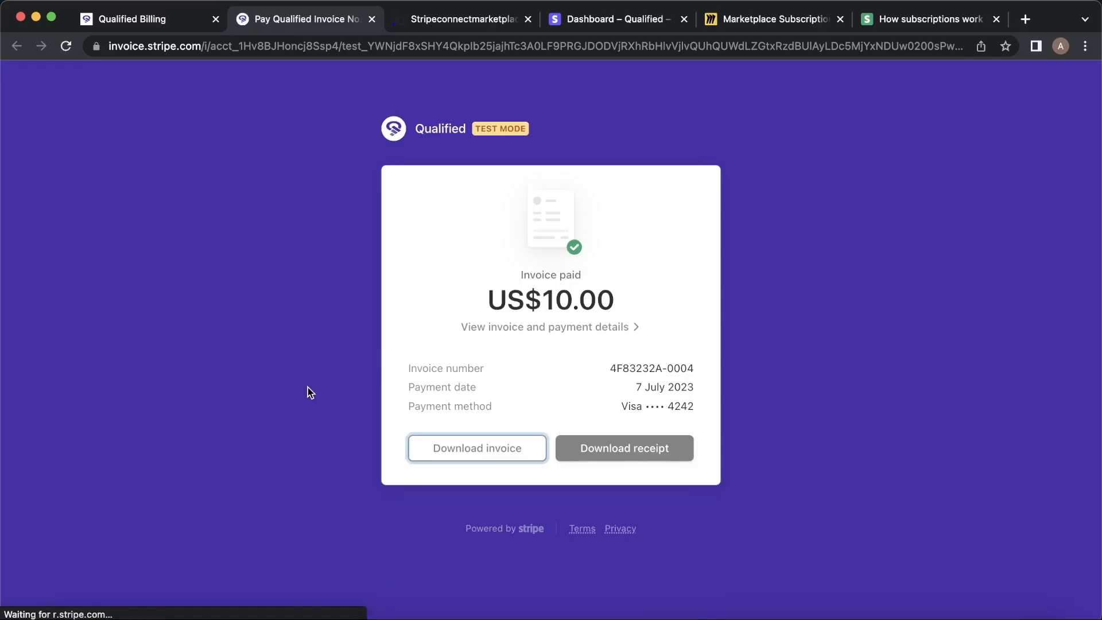
pyautogui.click(69, 600)
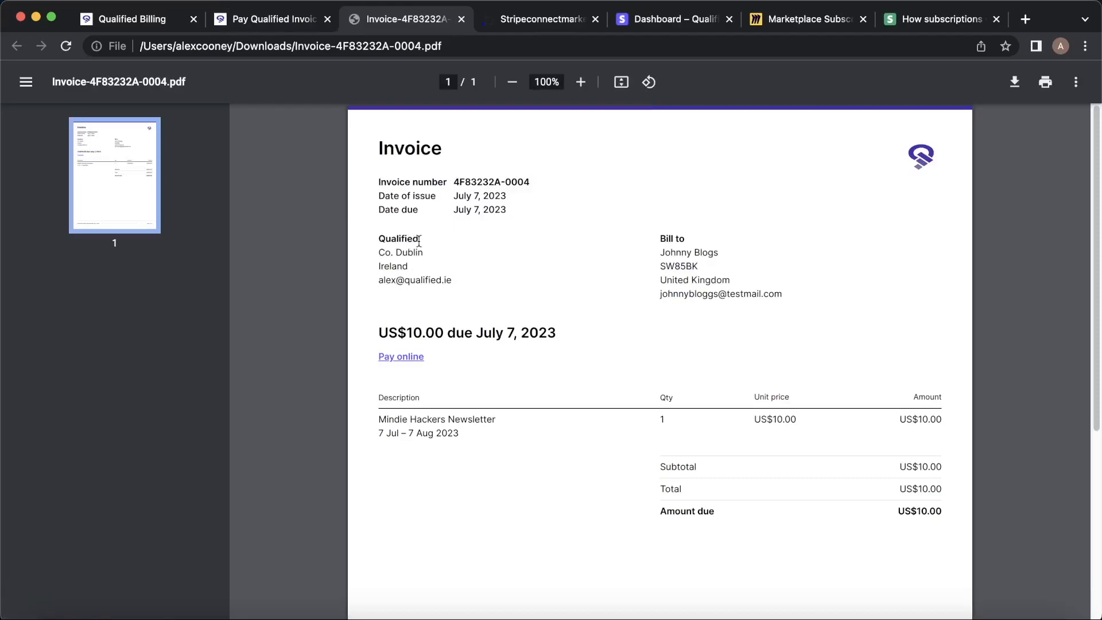
# Close the billing portal and invoice tabs and return to the Bubble editor.
pyautogui.click(143, 19)
pyautogui.click(92, 276)
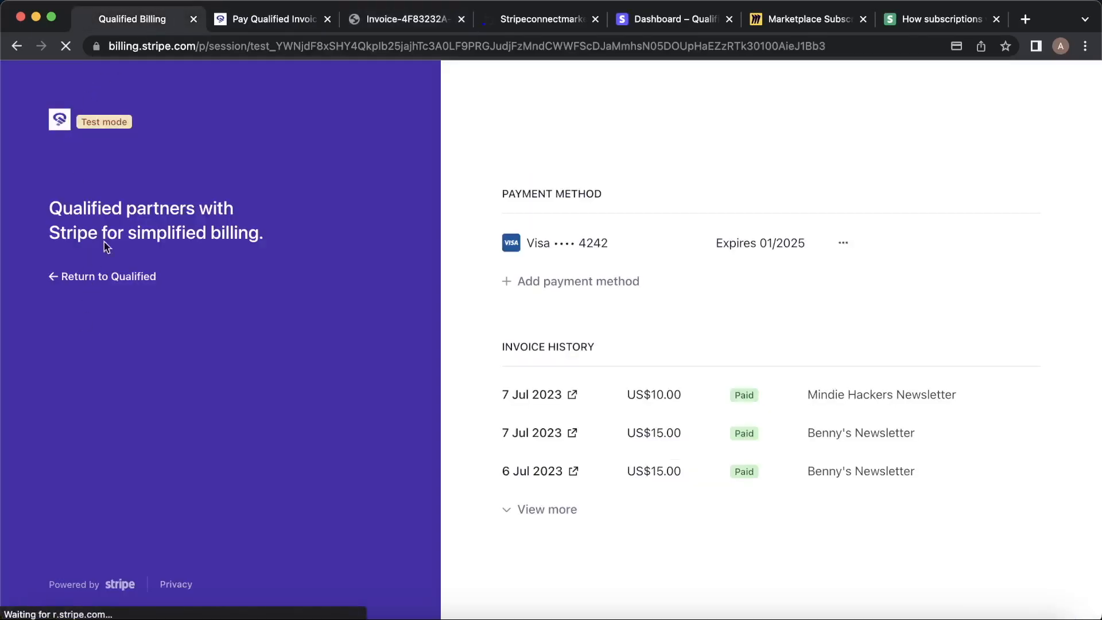
pyautogui.click(243, 21)
pyautogui.click(328, 19)
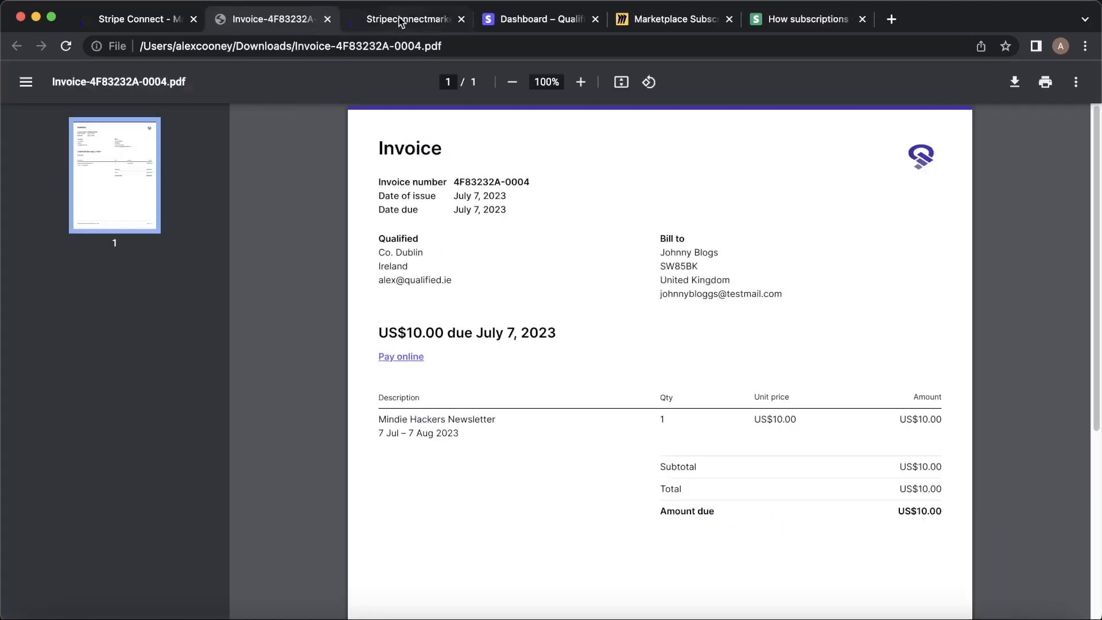
pyautogui.click(400, 19)
# Set the Create Checkout action's On Behalf Of option to Yes.
pyautogui.click(872, 265)
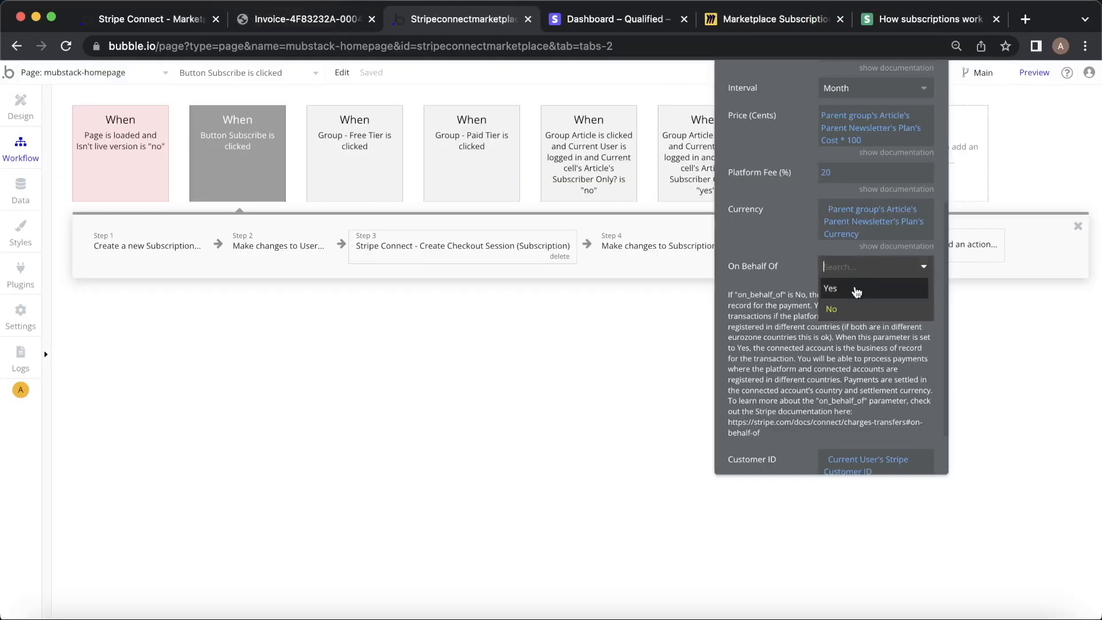
pyautogui.click(837, 299)
pyautogui.click(153, 19)
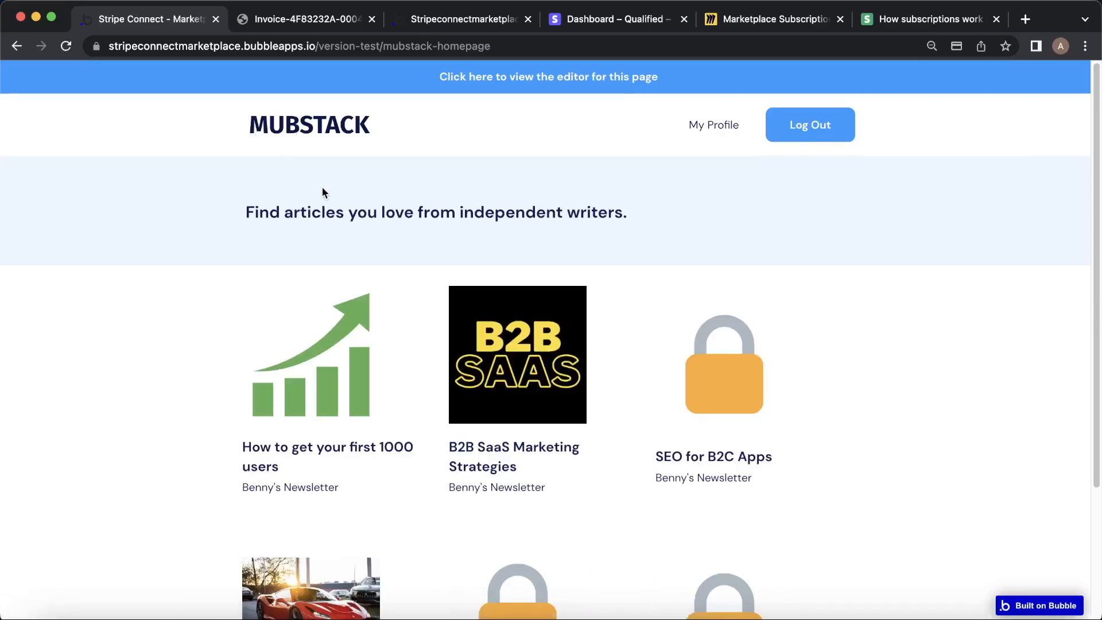
# Subscribe to Benny's Newsletter at 15 USD monthly from the SEO for B2C Apps article and open its billing portal.
pyautogui.scroll(-3, 750, 302)
pyautogui.click(746, 293)
pyautogui.click(593, 414)
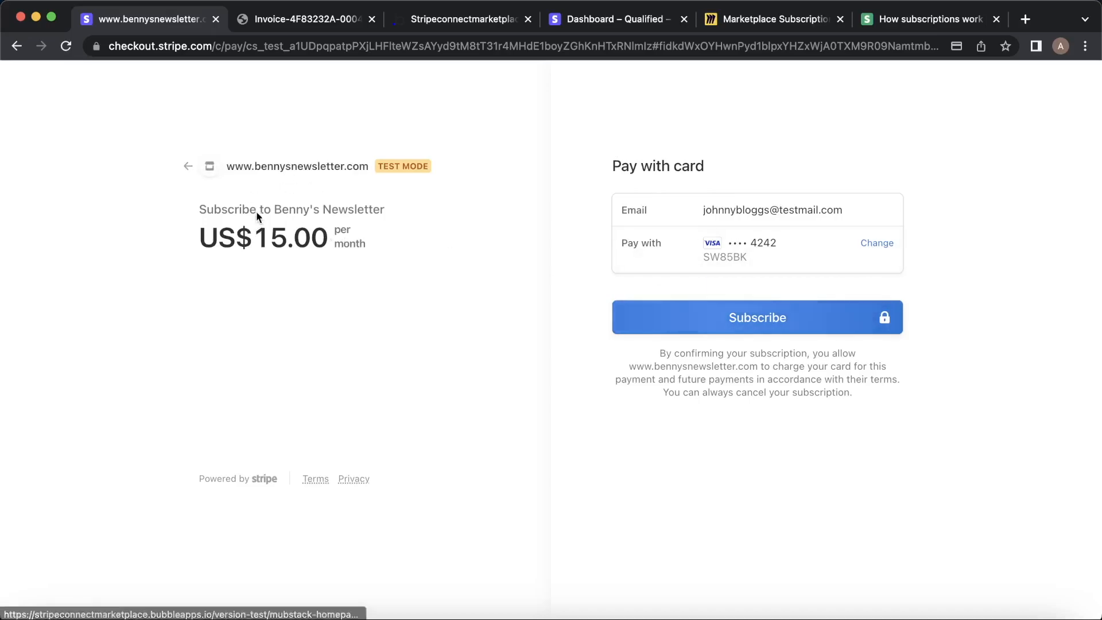
pyautogui.click(751, 317)
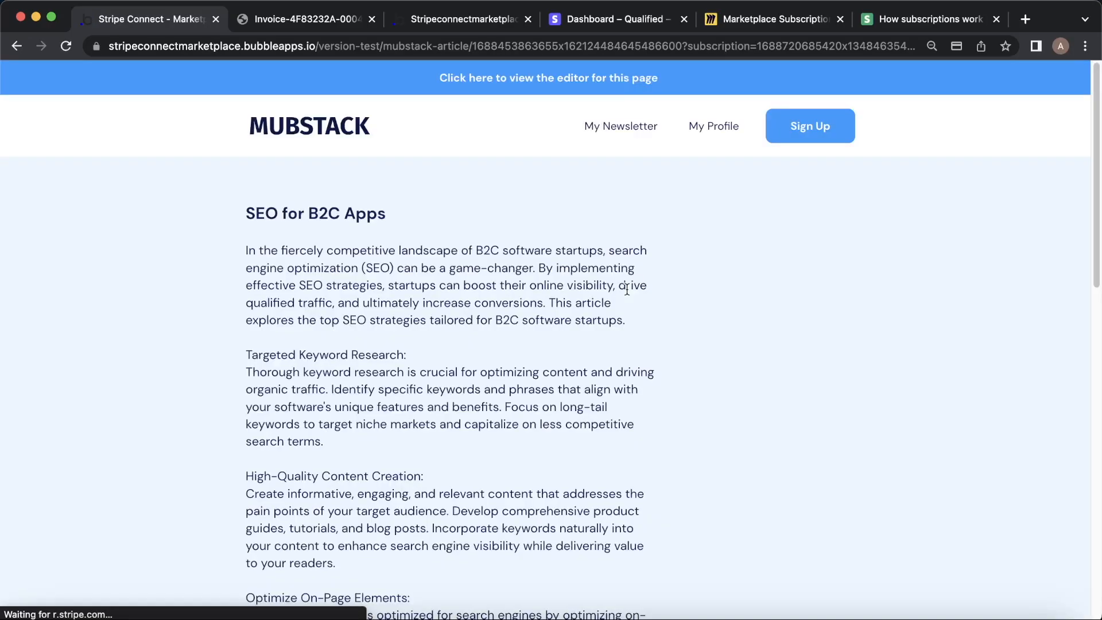
pyautogui.click(706, 128)
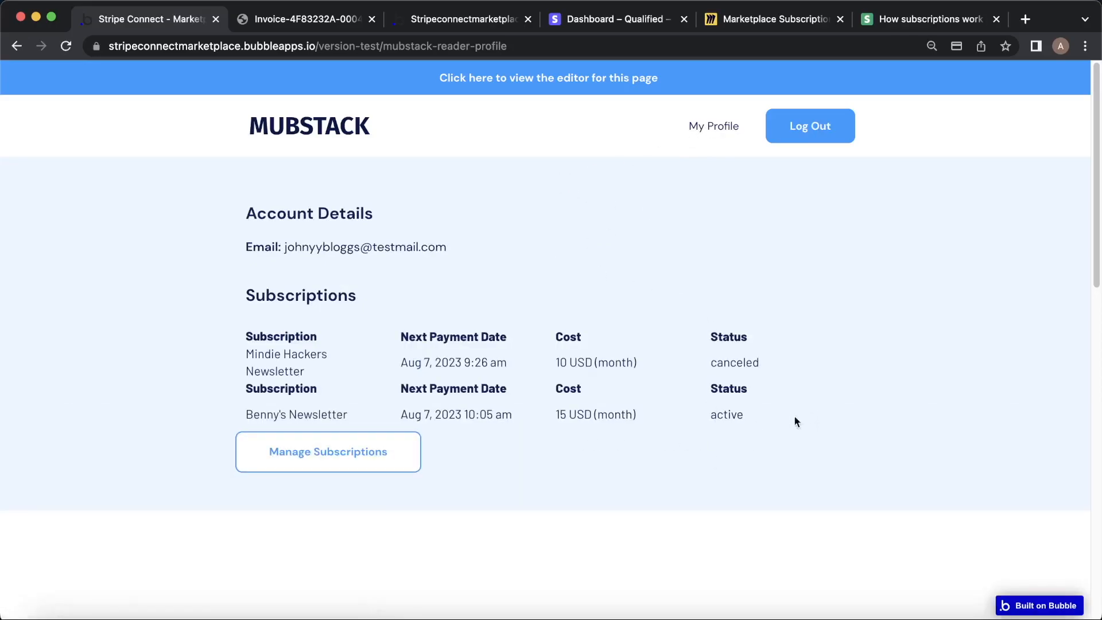
pyautogui.click(410, 446)
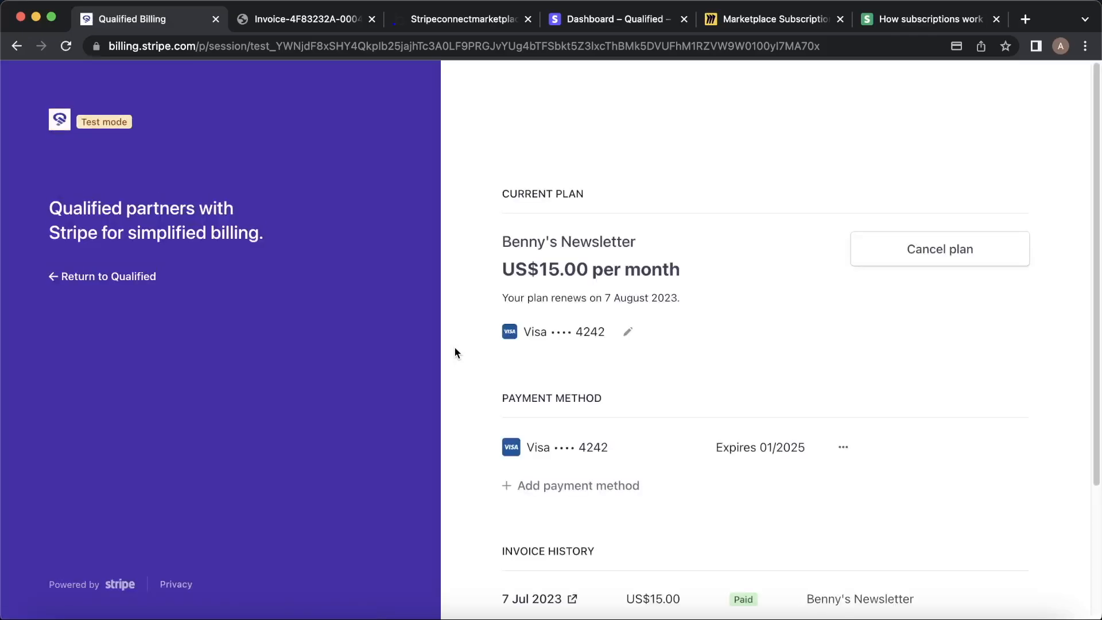
# Download the US$15 Benny's Newsletter invoice PDF, compare its Bennysnewsletter seller with Qualified, then close both PDFs.
pyautogui.scroll(-3, 590, 417)
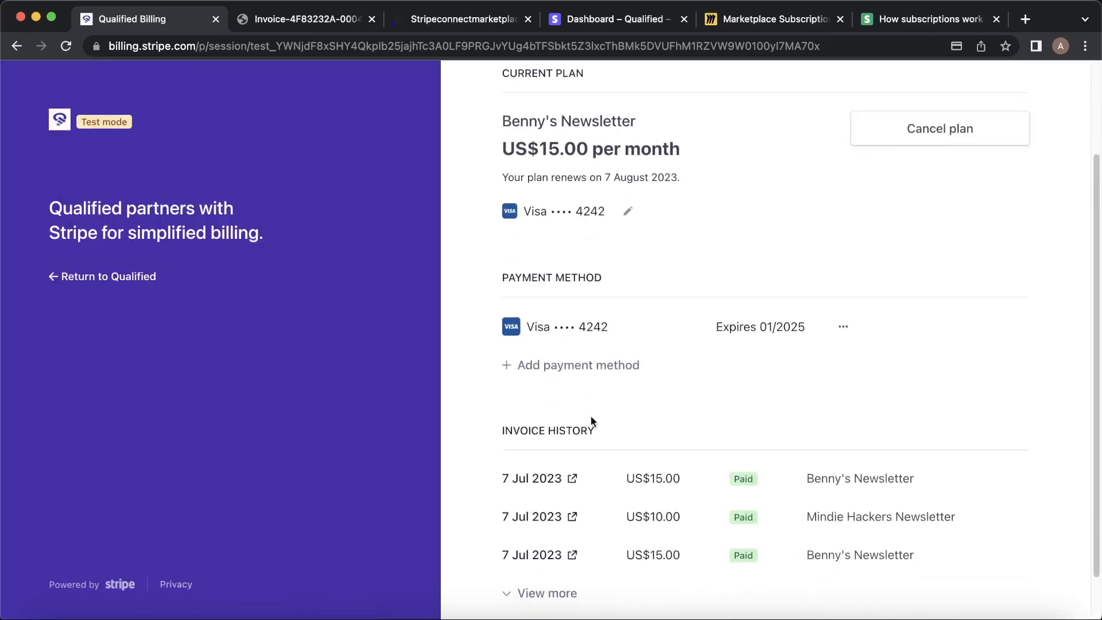
pyautogui.click(572, 478)
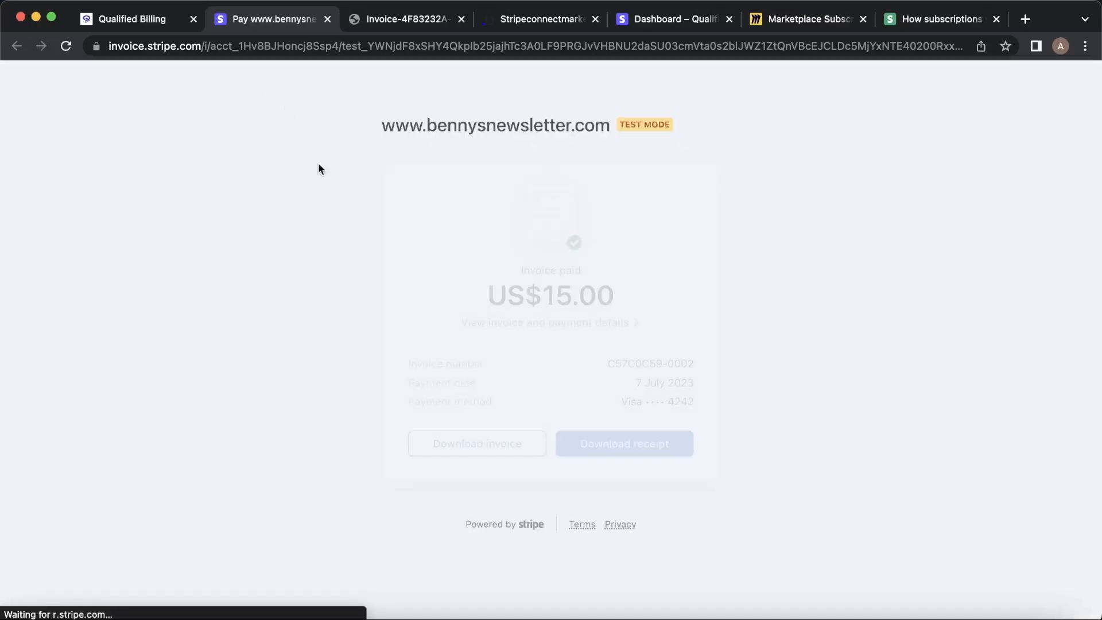
pyautogui.click(477, 443)
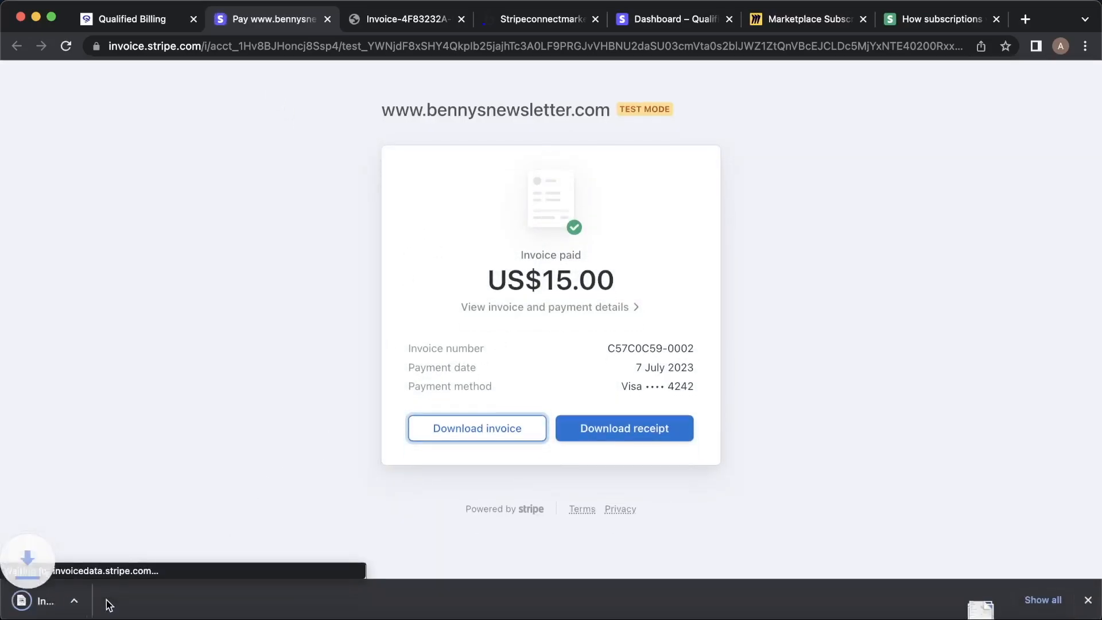
pyautogui.click(86, 609)
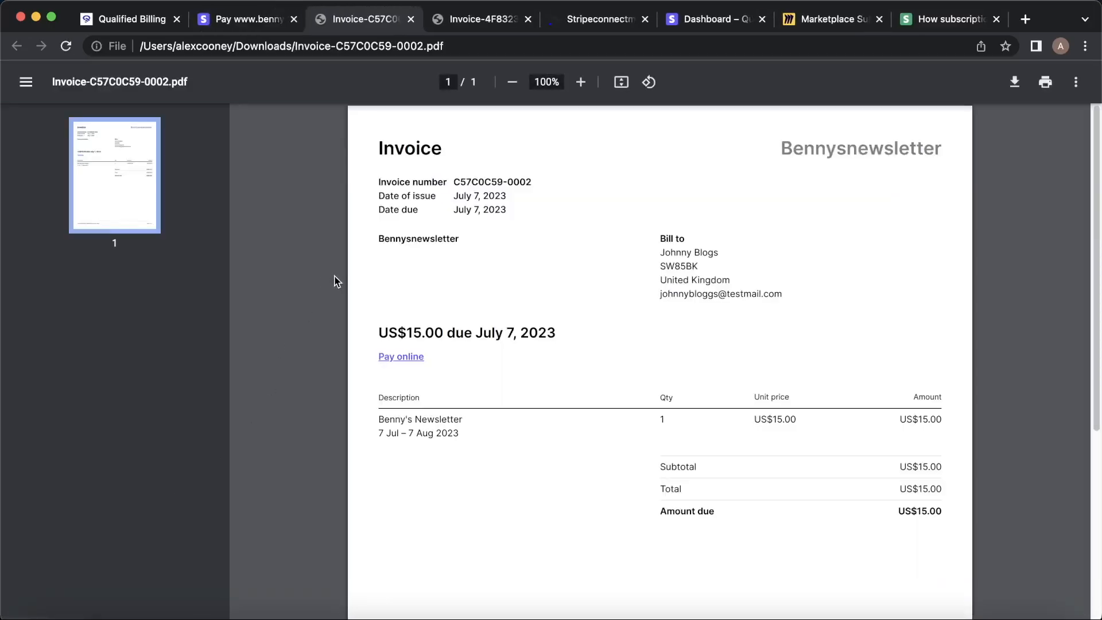
pyautogui.click(475, 20)
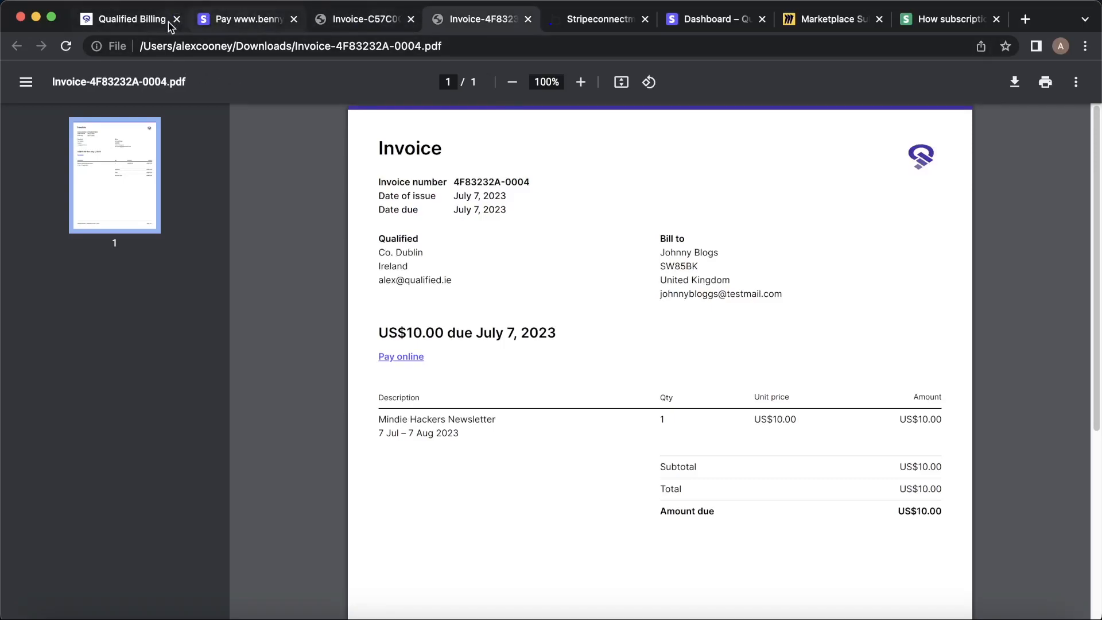
pyautogui.click(410, 19)
pyautogui.click(411, 20)
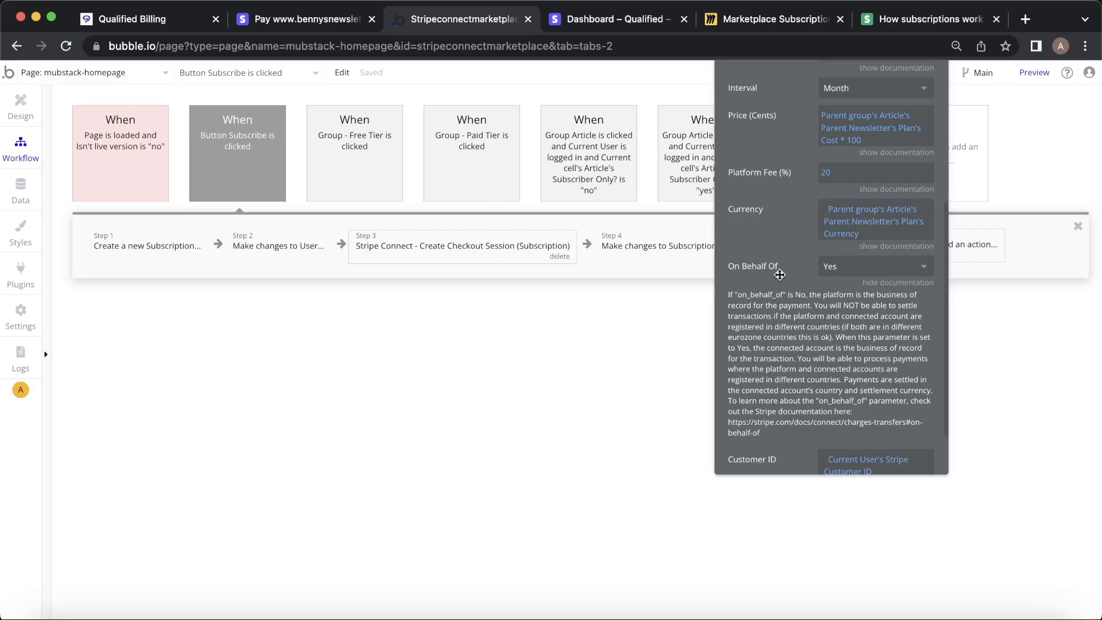
# Close the checkout action's settings and log the reader out of the app.
pyautogui.moveTo(779, 274); pyautogui.dragTo(749, 359)
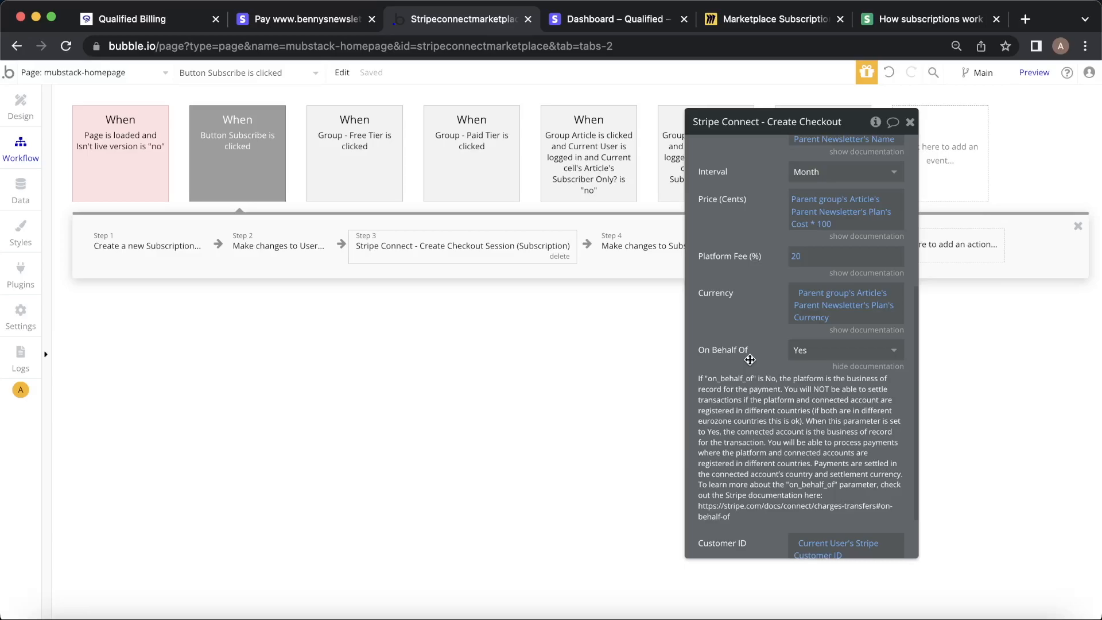
pyautogui.click(909, 121)
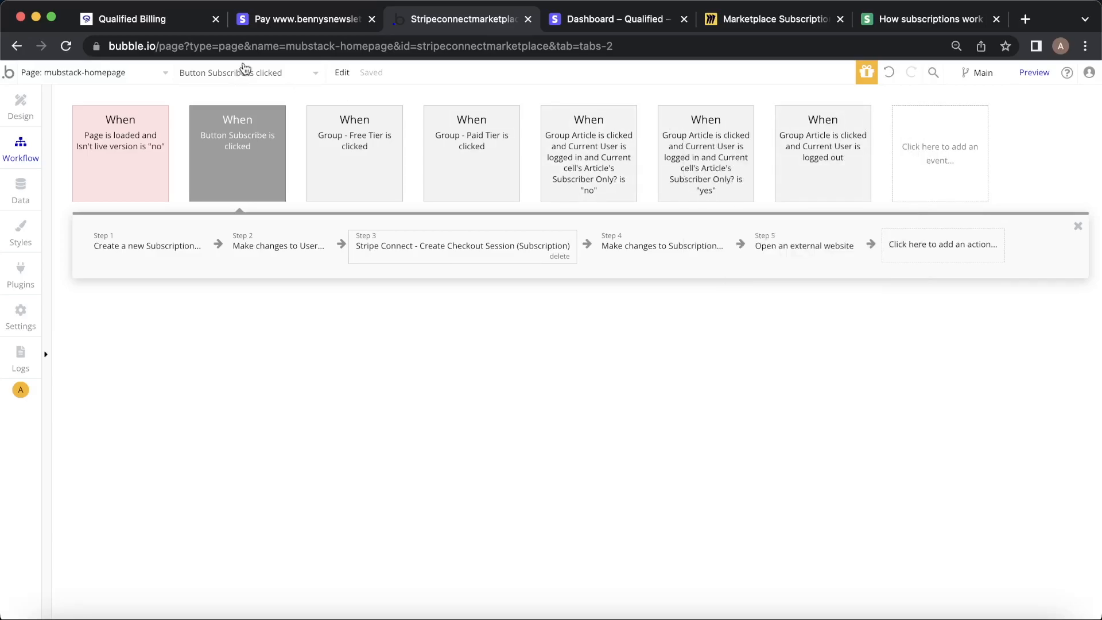
pyautogui.click(161, 23)
pyautogui.click(71, 281)
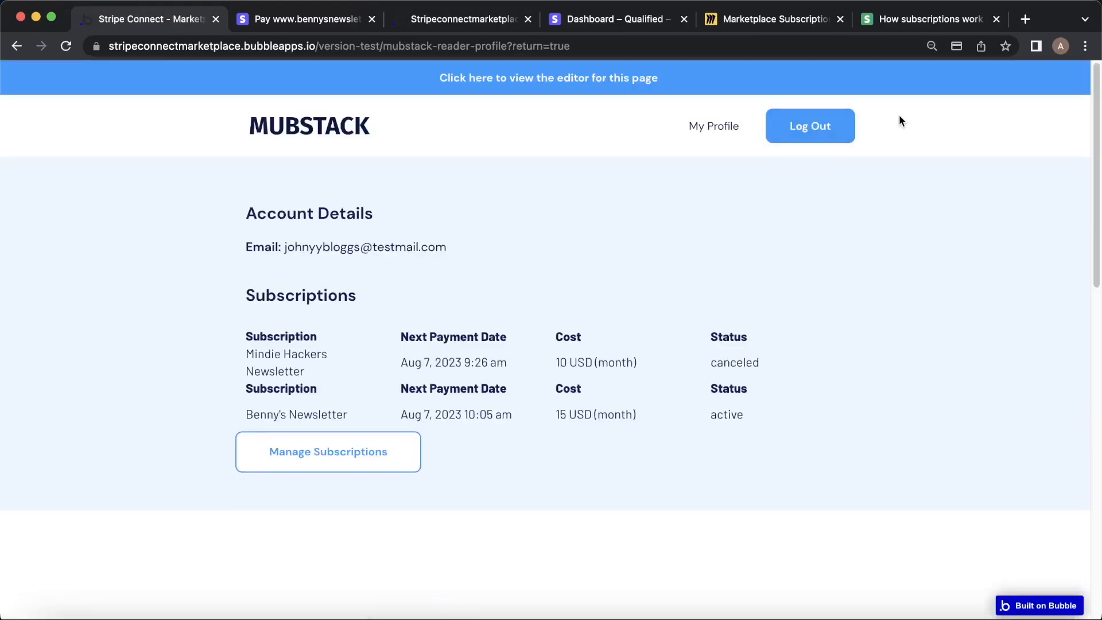
pyautogui.click(824, 130)
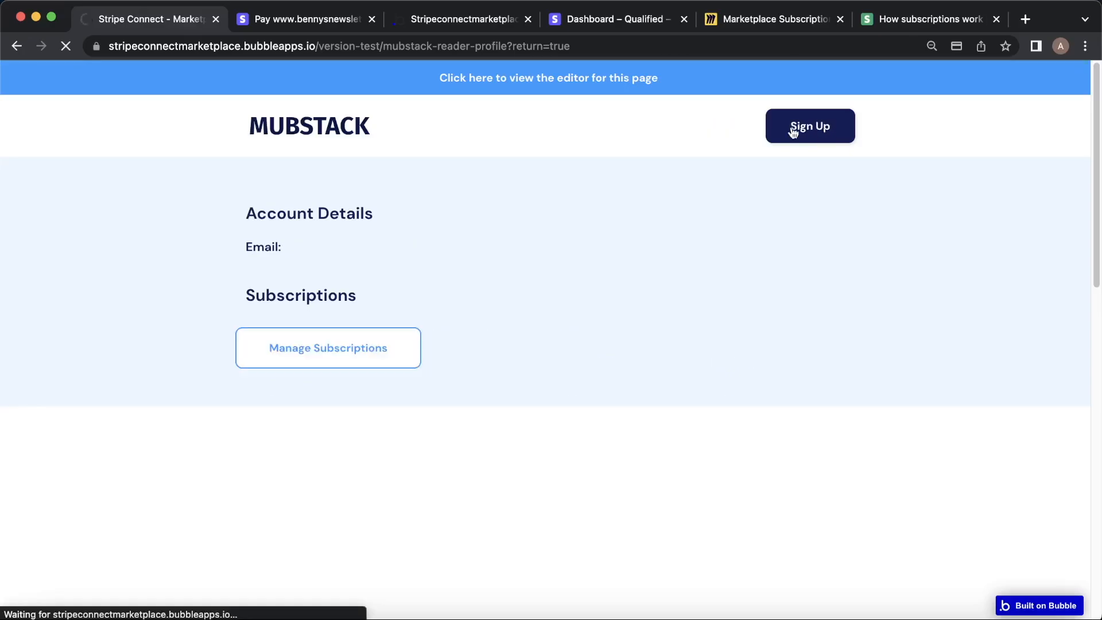
# Close the paid invoice tab and run the app as a writer from Data > All Users.
pyautogui.click(331, 22)
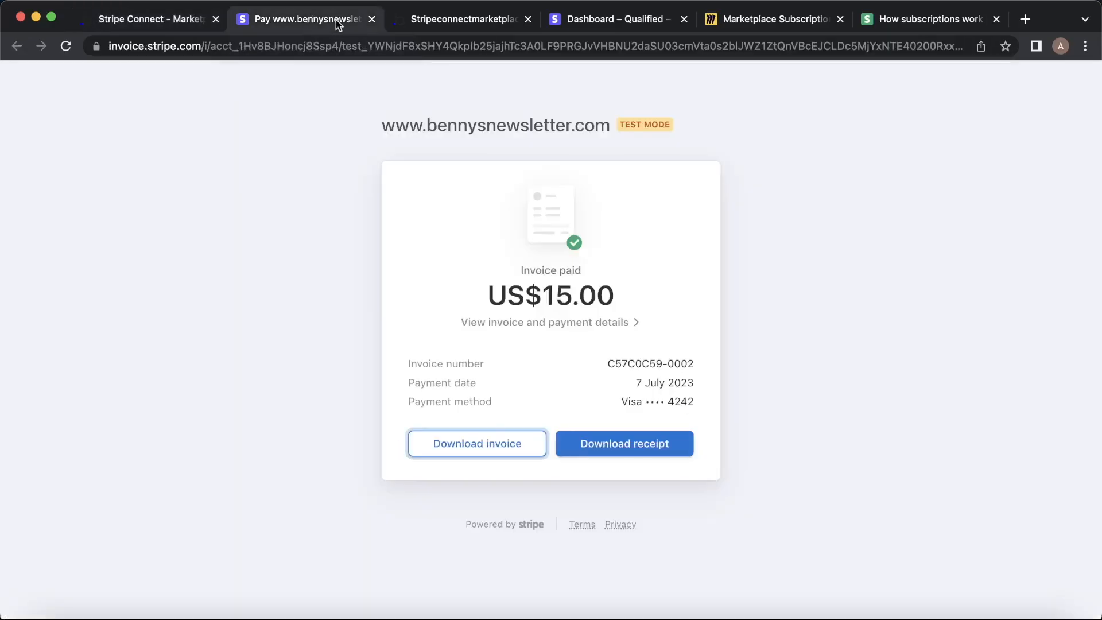
pyautogui.click(372, 21)
pyautogui.click(202, 23)
pyautogui.click(263, 23)
pyautogui.click(20, 192)
pyautogui.click(132, 530)
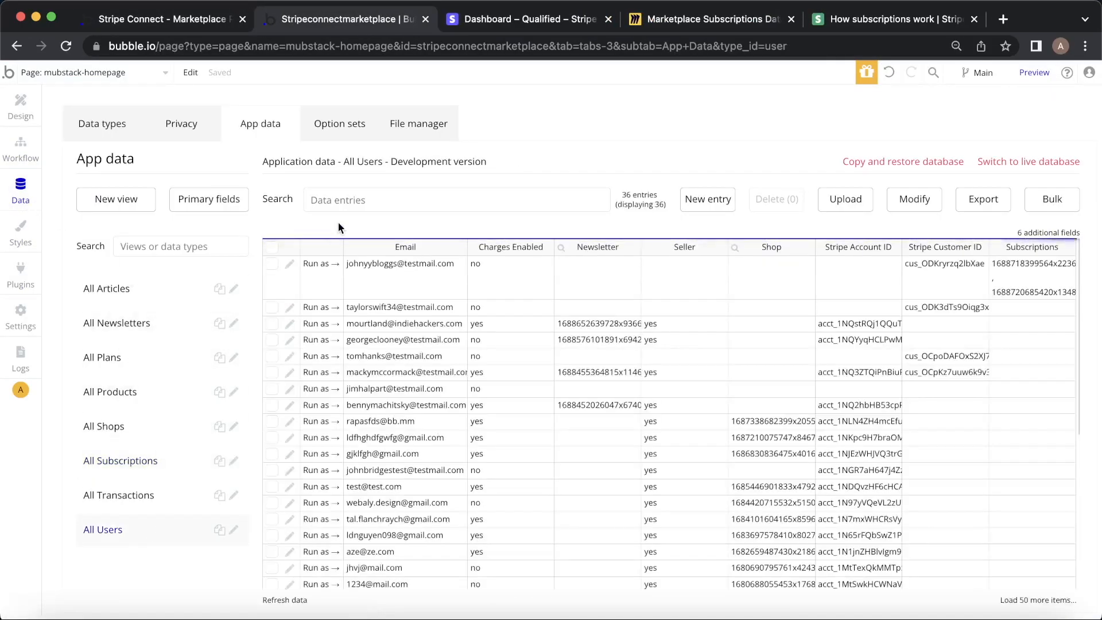
pyautogui.click(313, 325)
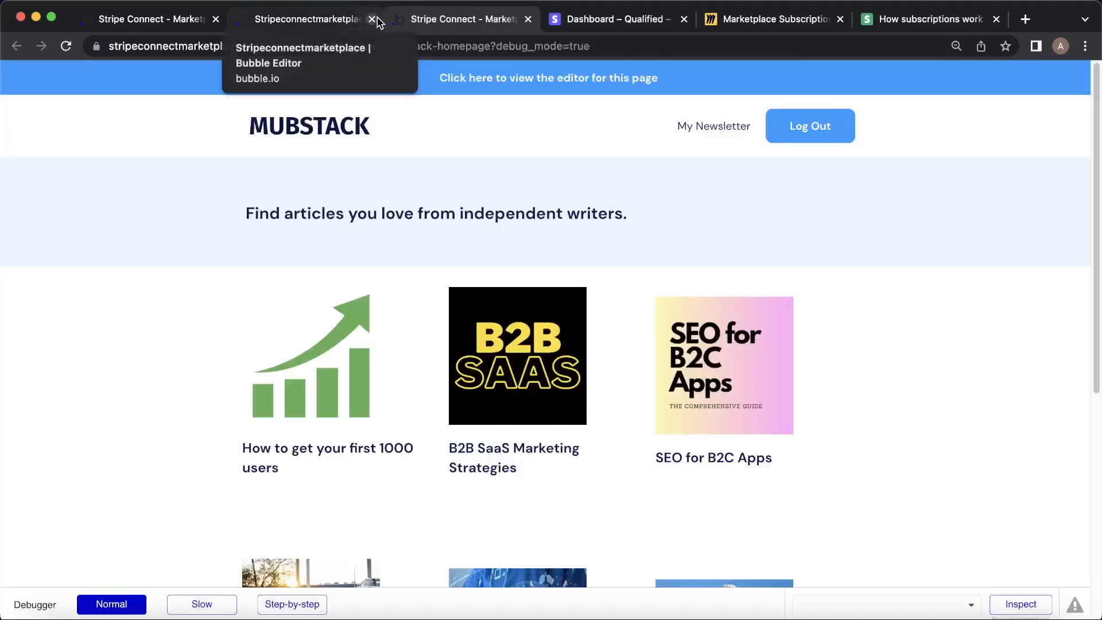
# Open the writer's Mindie Hackers Newsletter account page and check its Stripe balances.
pyautogui.click(168, 24)
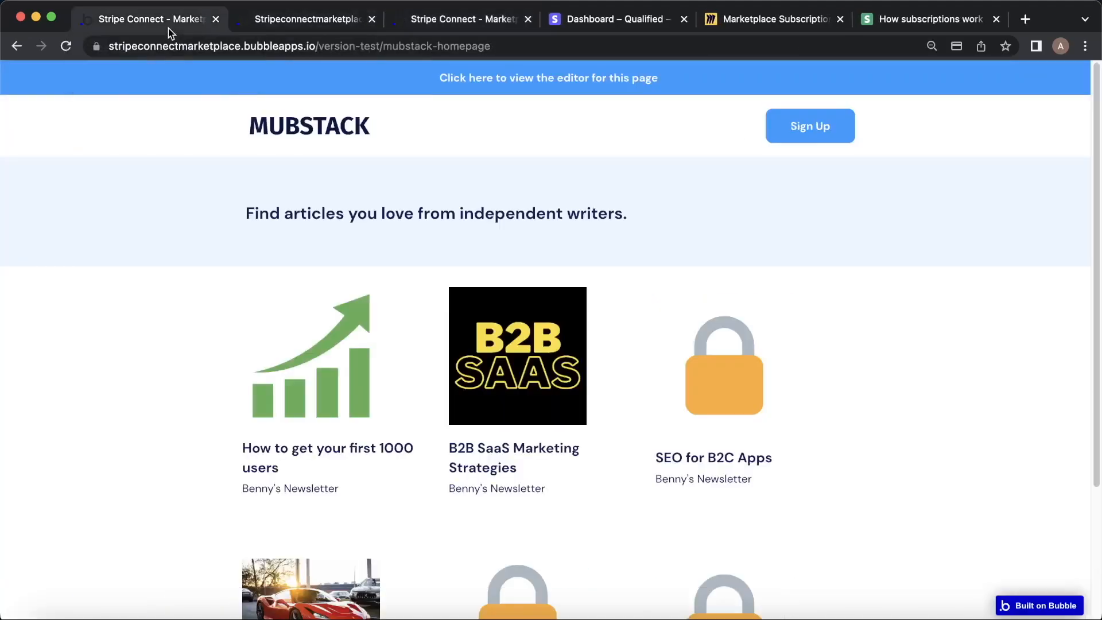
pyautogui.click(215, 19)
pyautogui.click(315, 20)
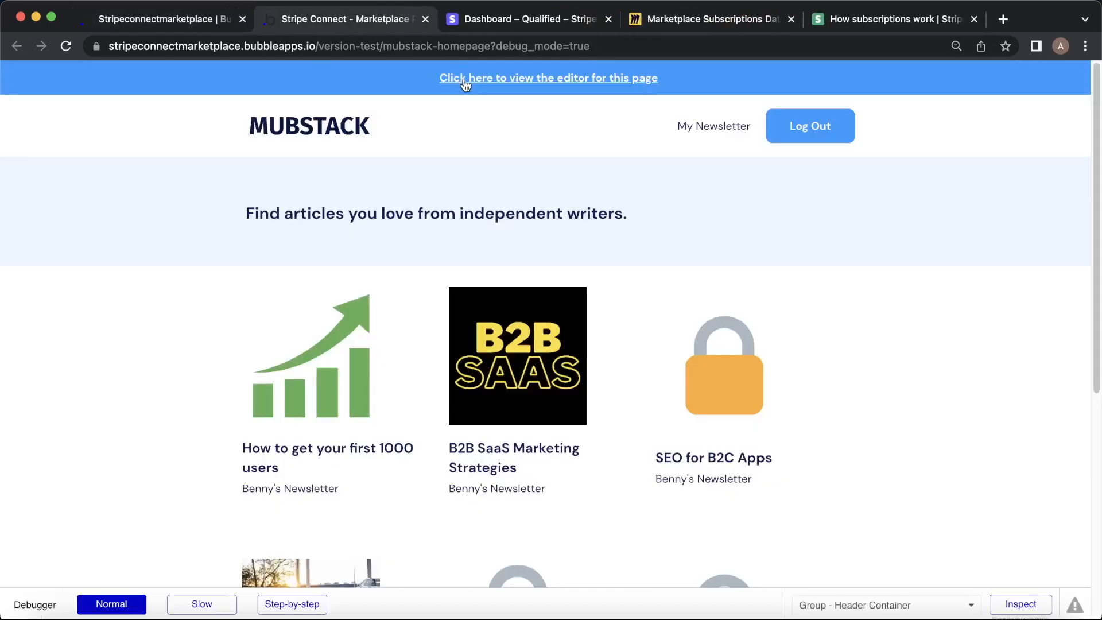
pyautogui.click(691, 125)
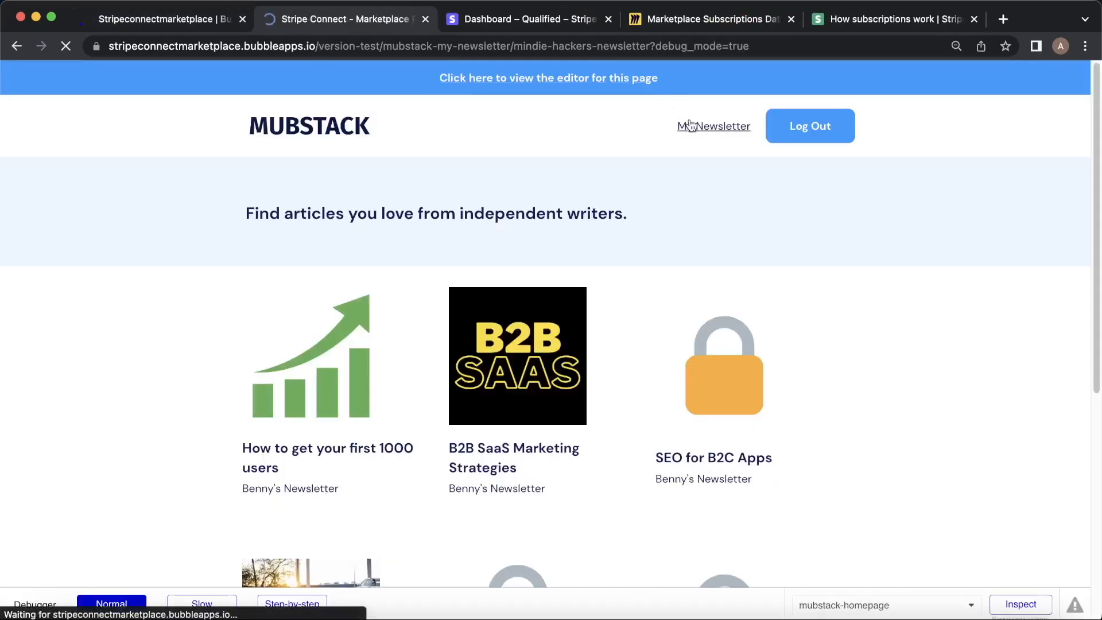
pyautogui.scroll(-3, 584, 260)
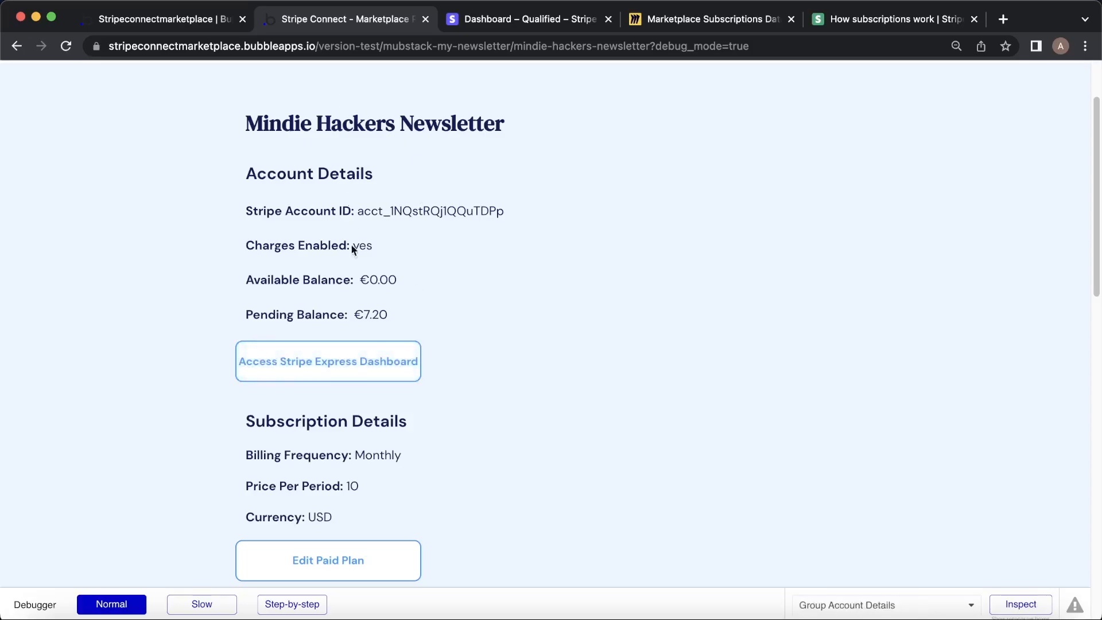
pyautogui.click(193, 22)
# On mubstack-my-newsletter, inspect the Access Stripe Express Dashboard workflow's dashboard-link and open-website steps.
pyautogui.click(133, 78)
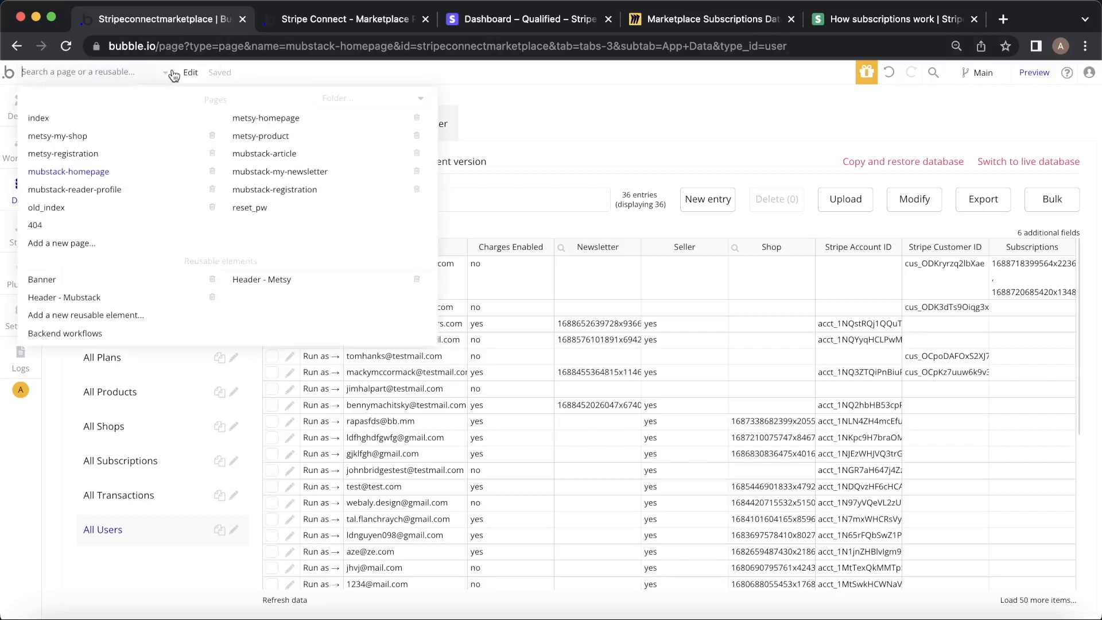
pyautogui.click(140, 79)
pyautogui.click(305, 174)
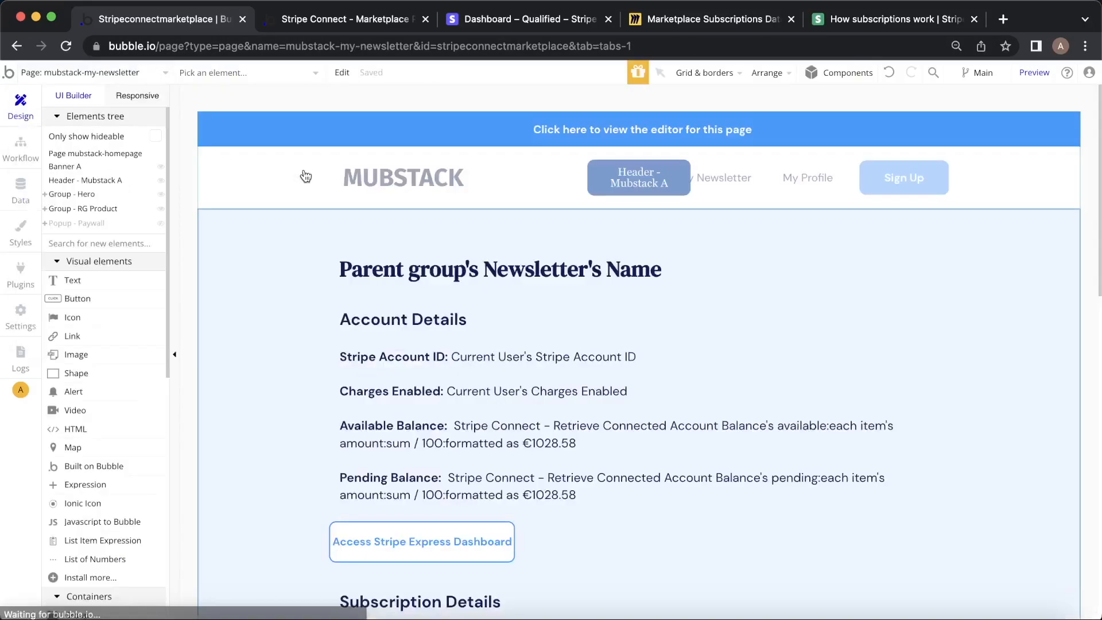
pyautogui.doubleClick(488, 529)
pyautogui.click(820, 256)
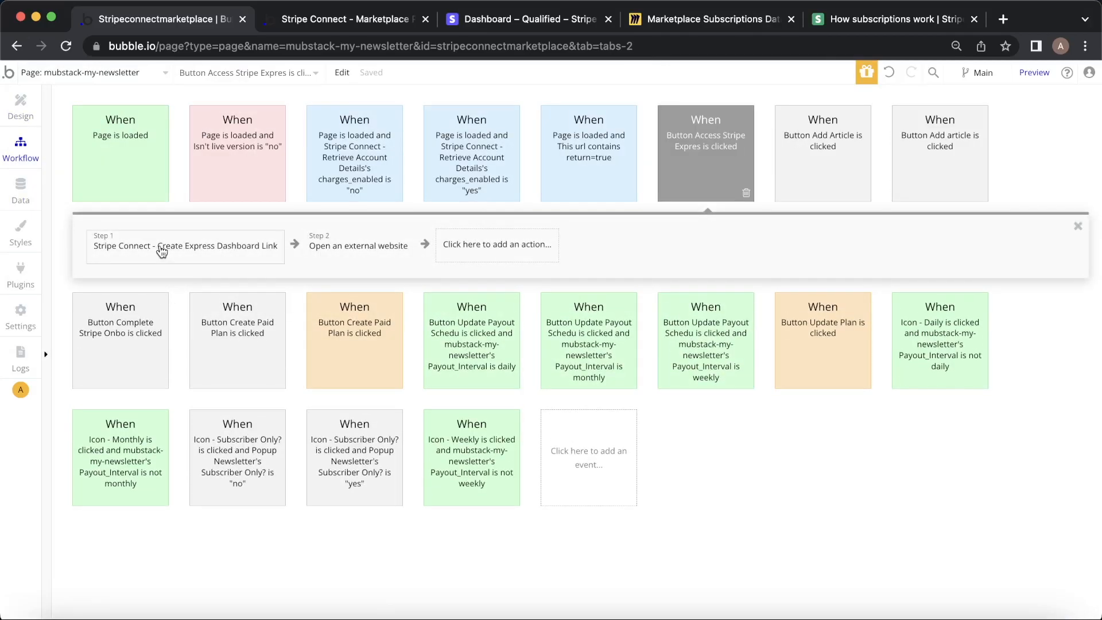
pyautogui.click(161, 250)
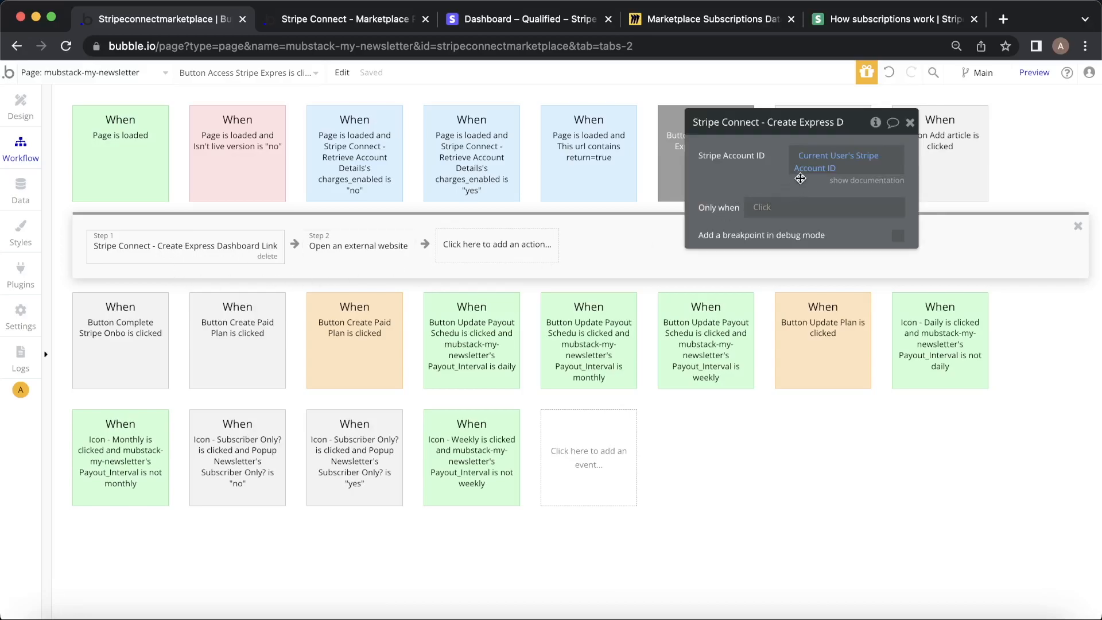
pyautogui.click(336, 248)
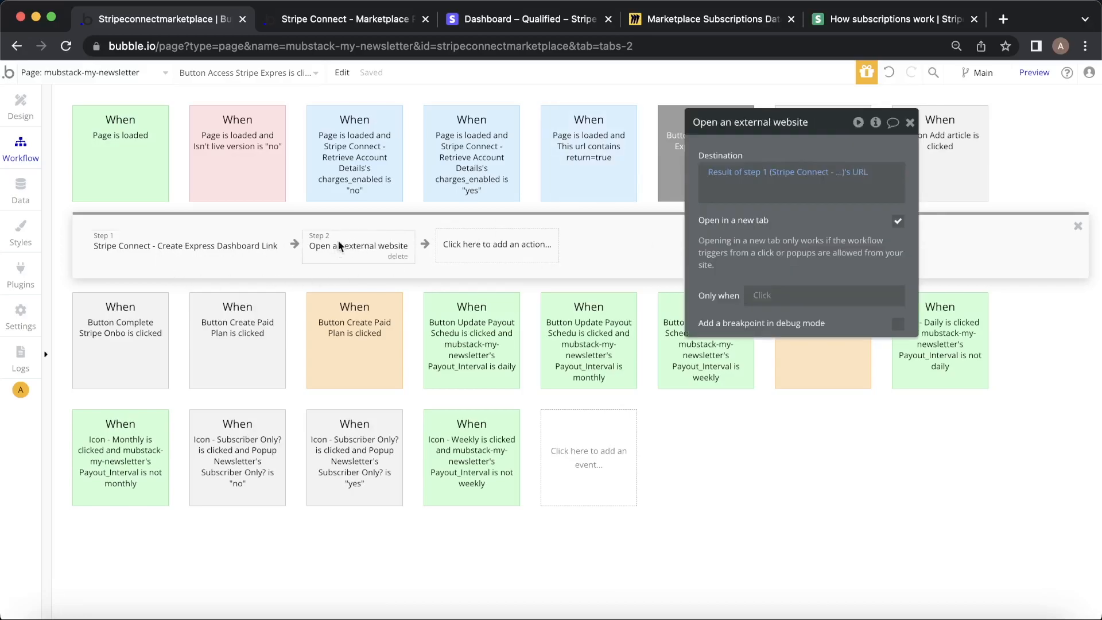
pyautogui.click(360, 21)
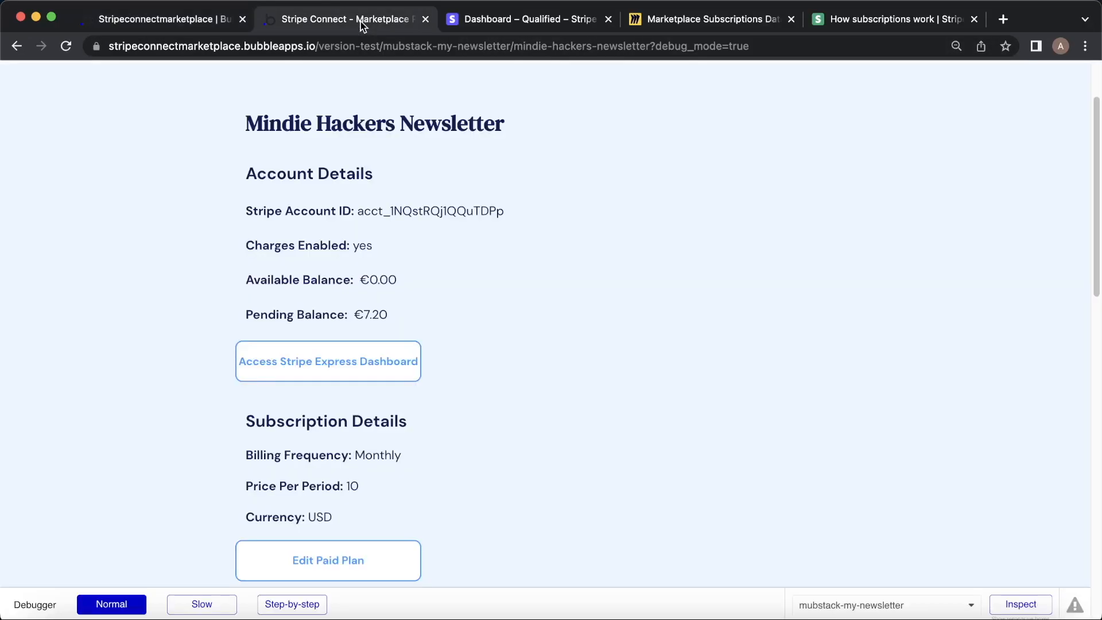
# Sign in to the writer's Express dashboard with the test code and review €21.58 earnings, €7.20 pending, and payouts.
pyautogui.click(346, 368)
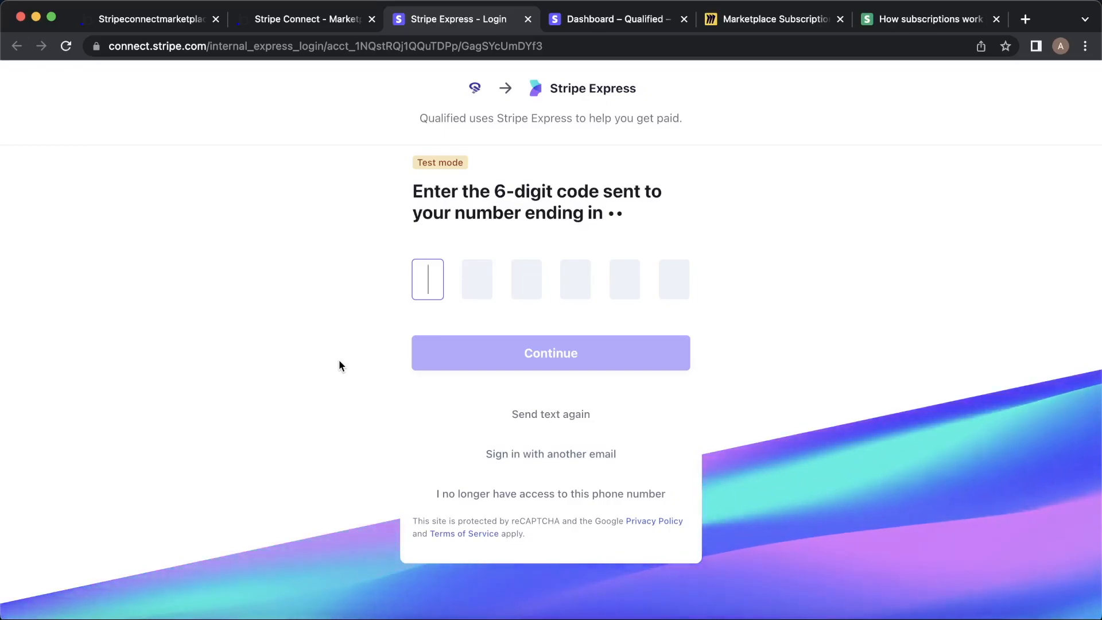
pyautogui.write('000000')
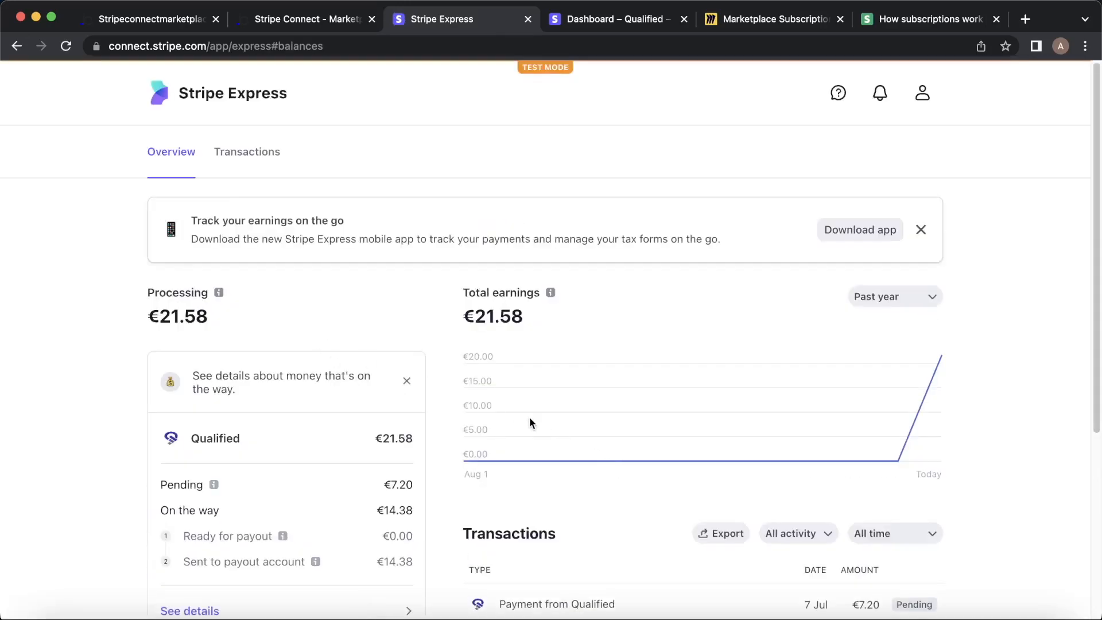
pyautogui.scroll(-5, 530, 423)
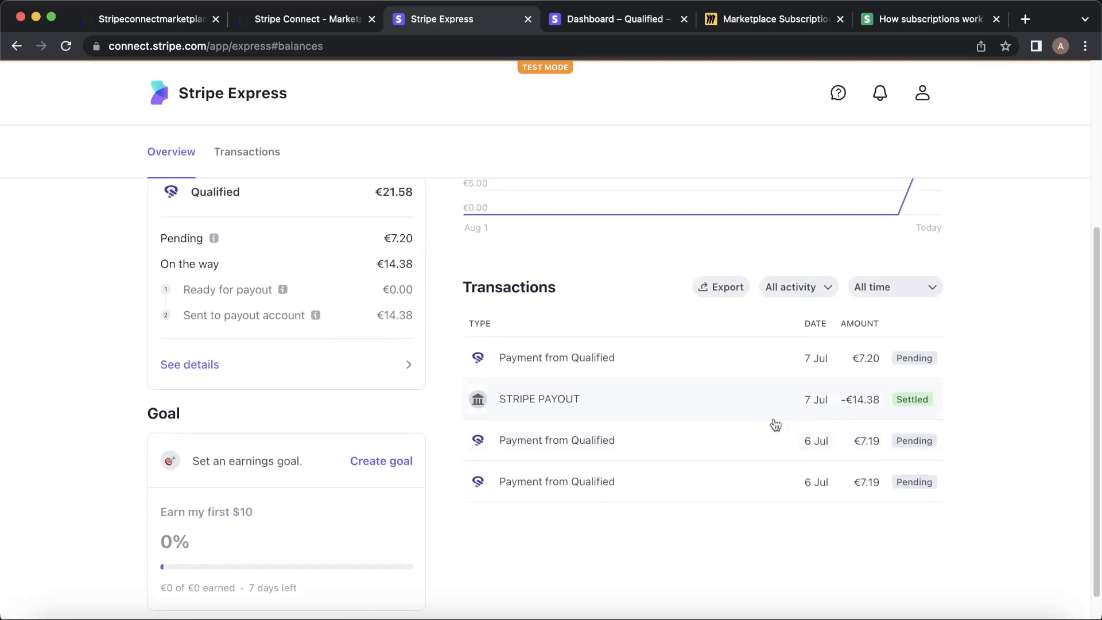
pyautogui.scroll(5, 738, 425)
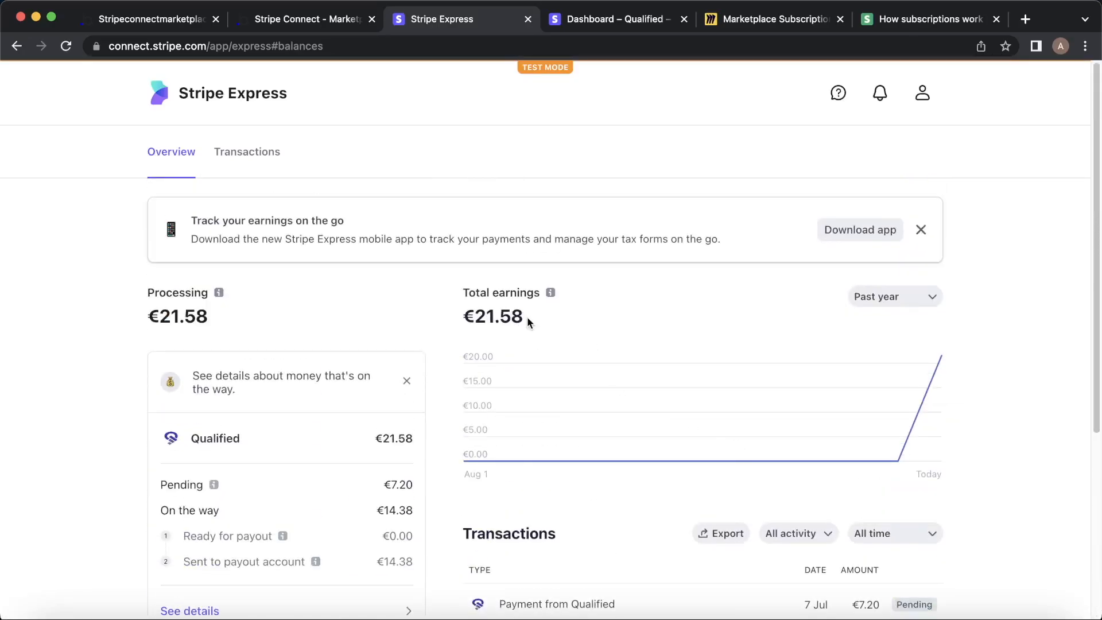
pyautogui.scroll(-4, 550, 302)
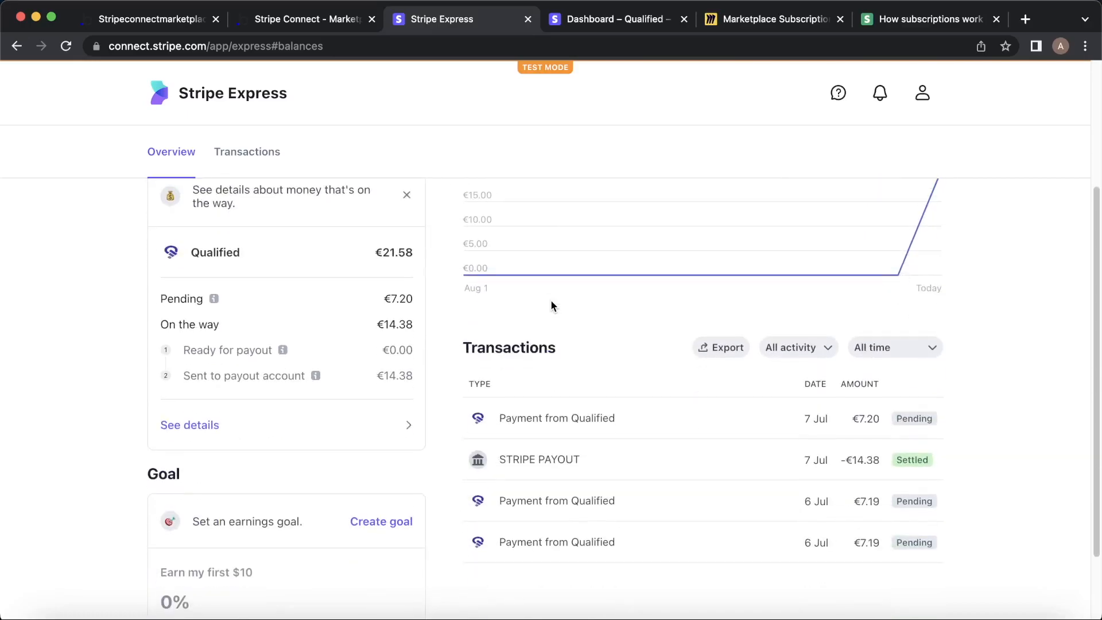
pyautogui.scroll(4, 551, 299)
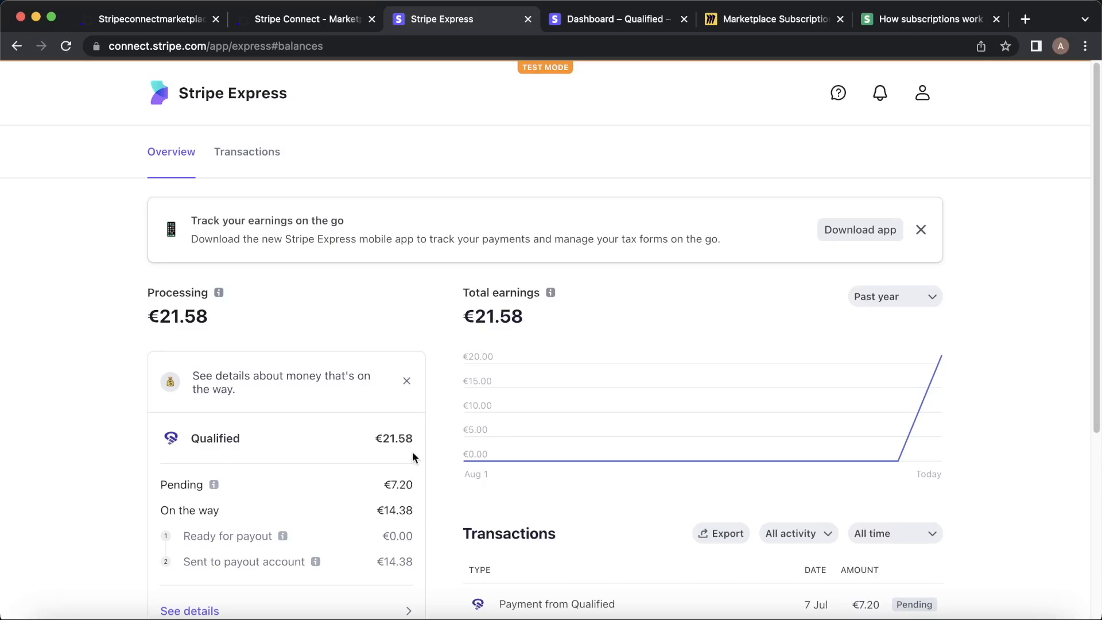
pyautogui.scroll(-6, 412, 451)
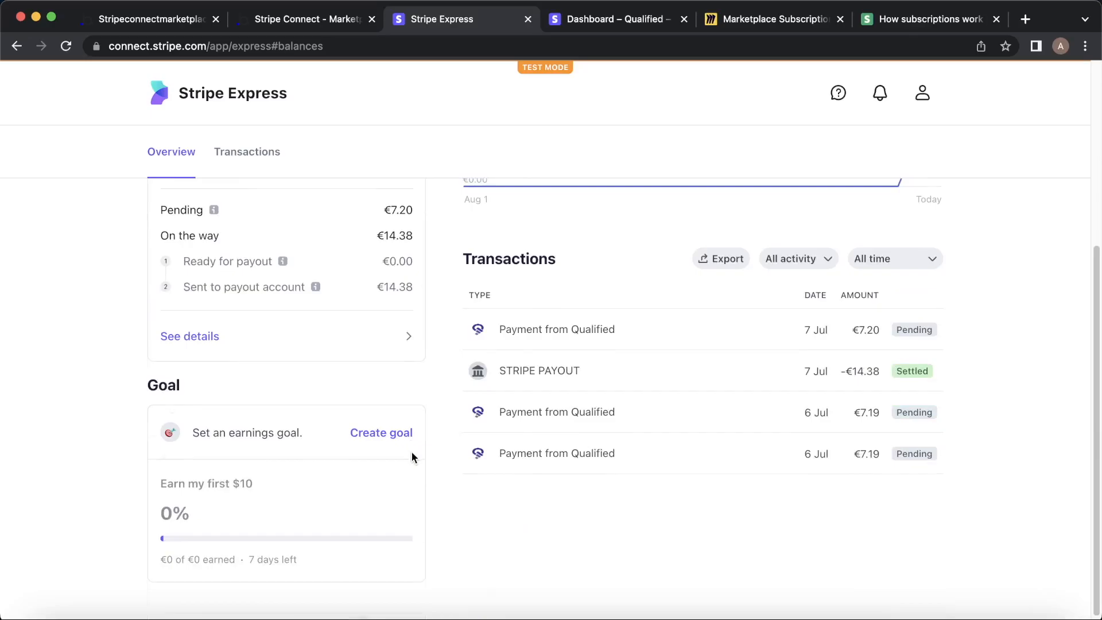
pyautogui.scroll(6, 421, 383)
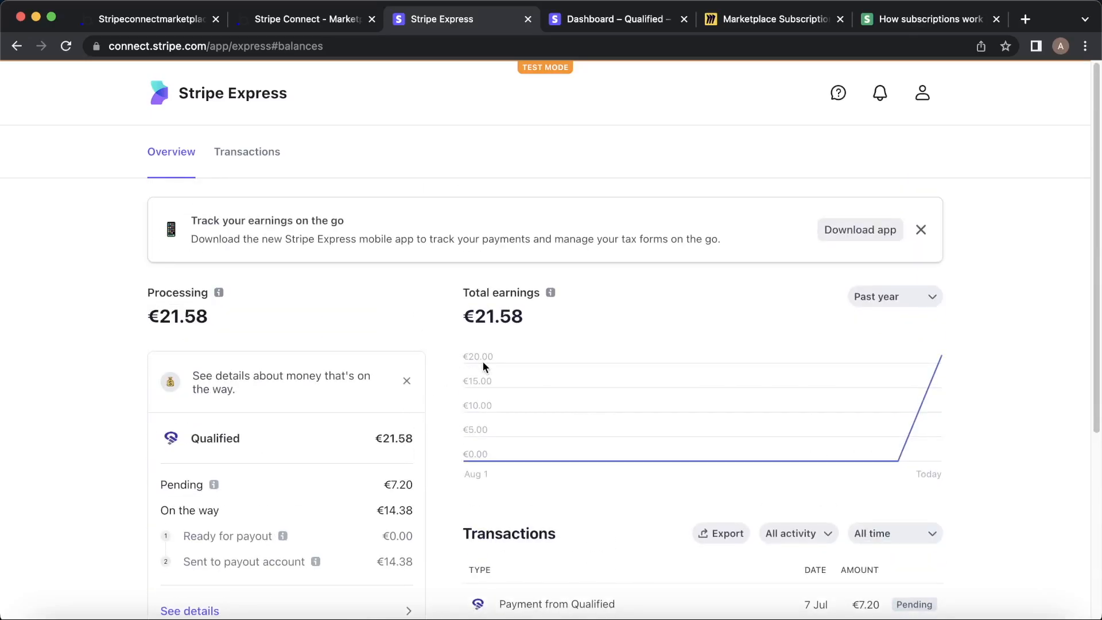